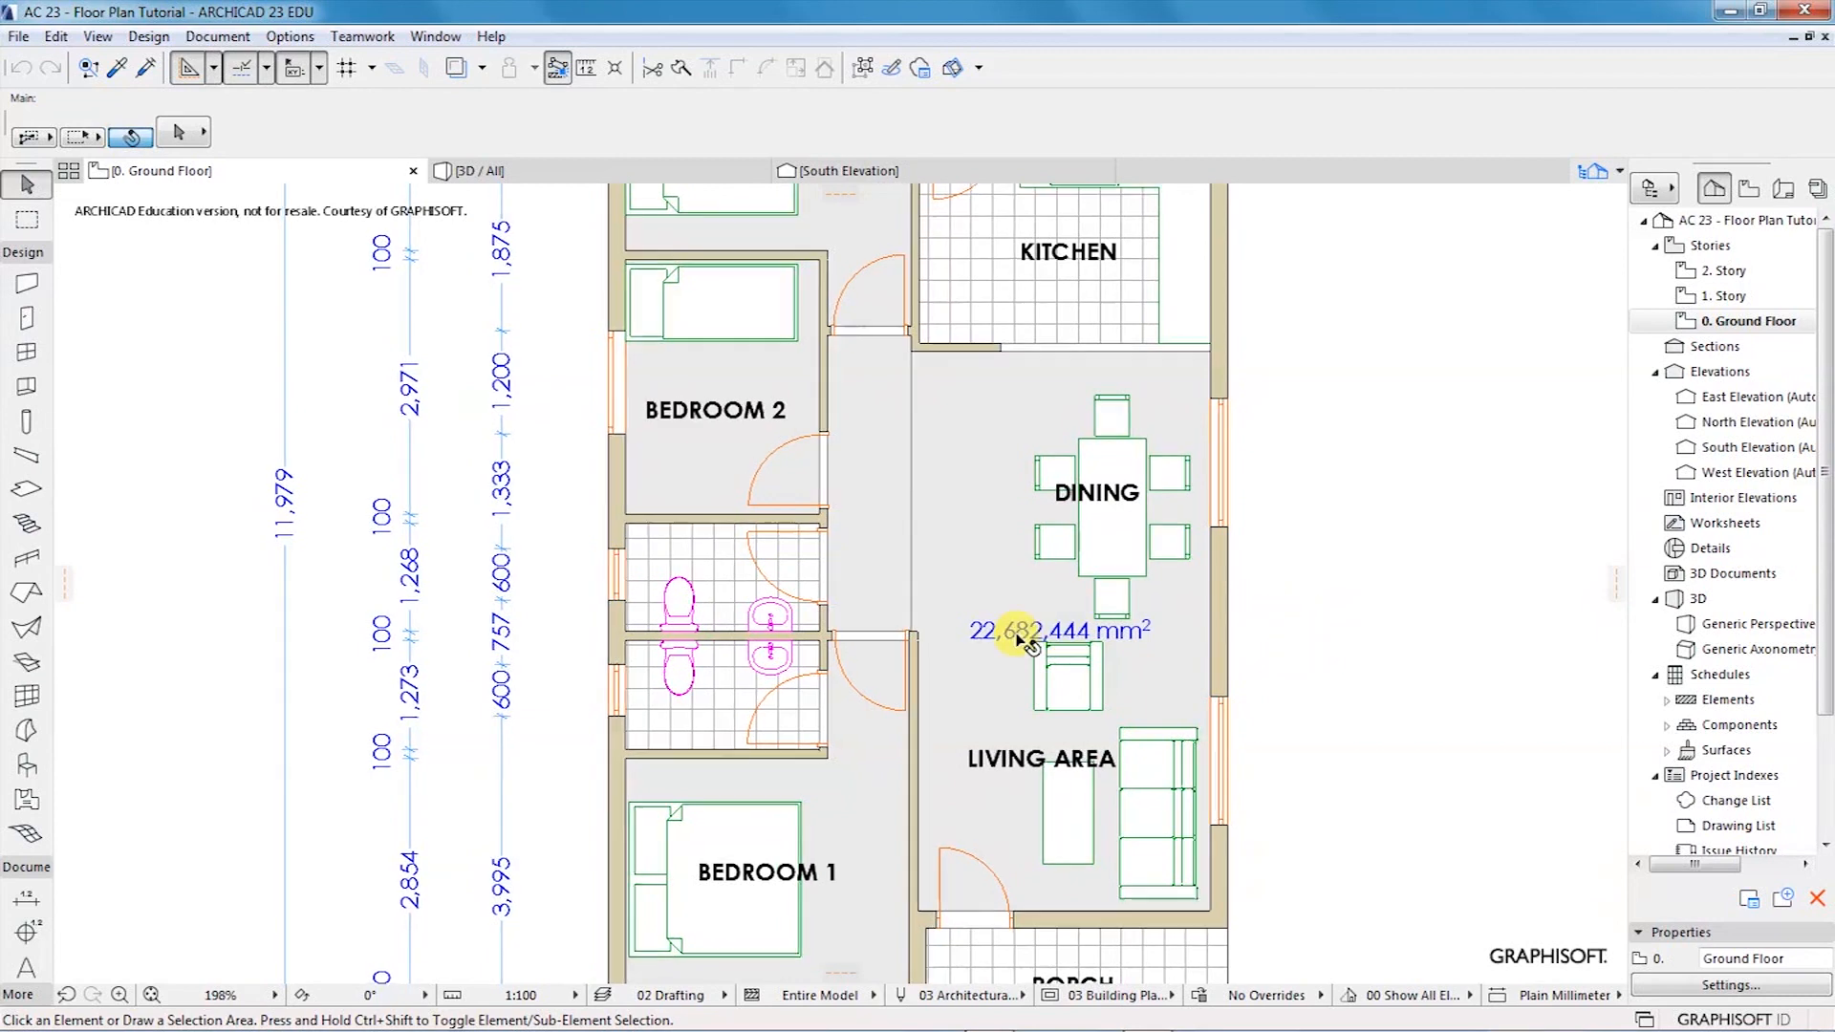
- Review the whole ground floor plan and the 3D model of the house, ending back on the floor plan
scroll(984, 623, down, 3)
scroll(1033, 607, up, 2)
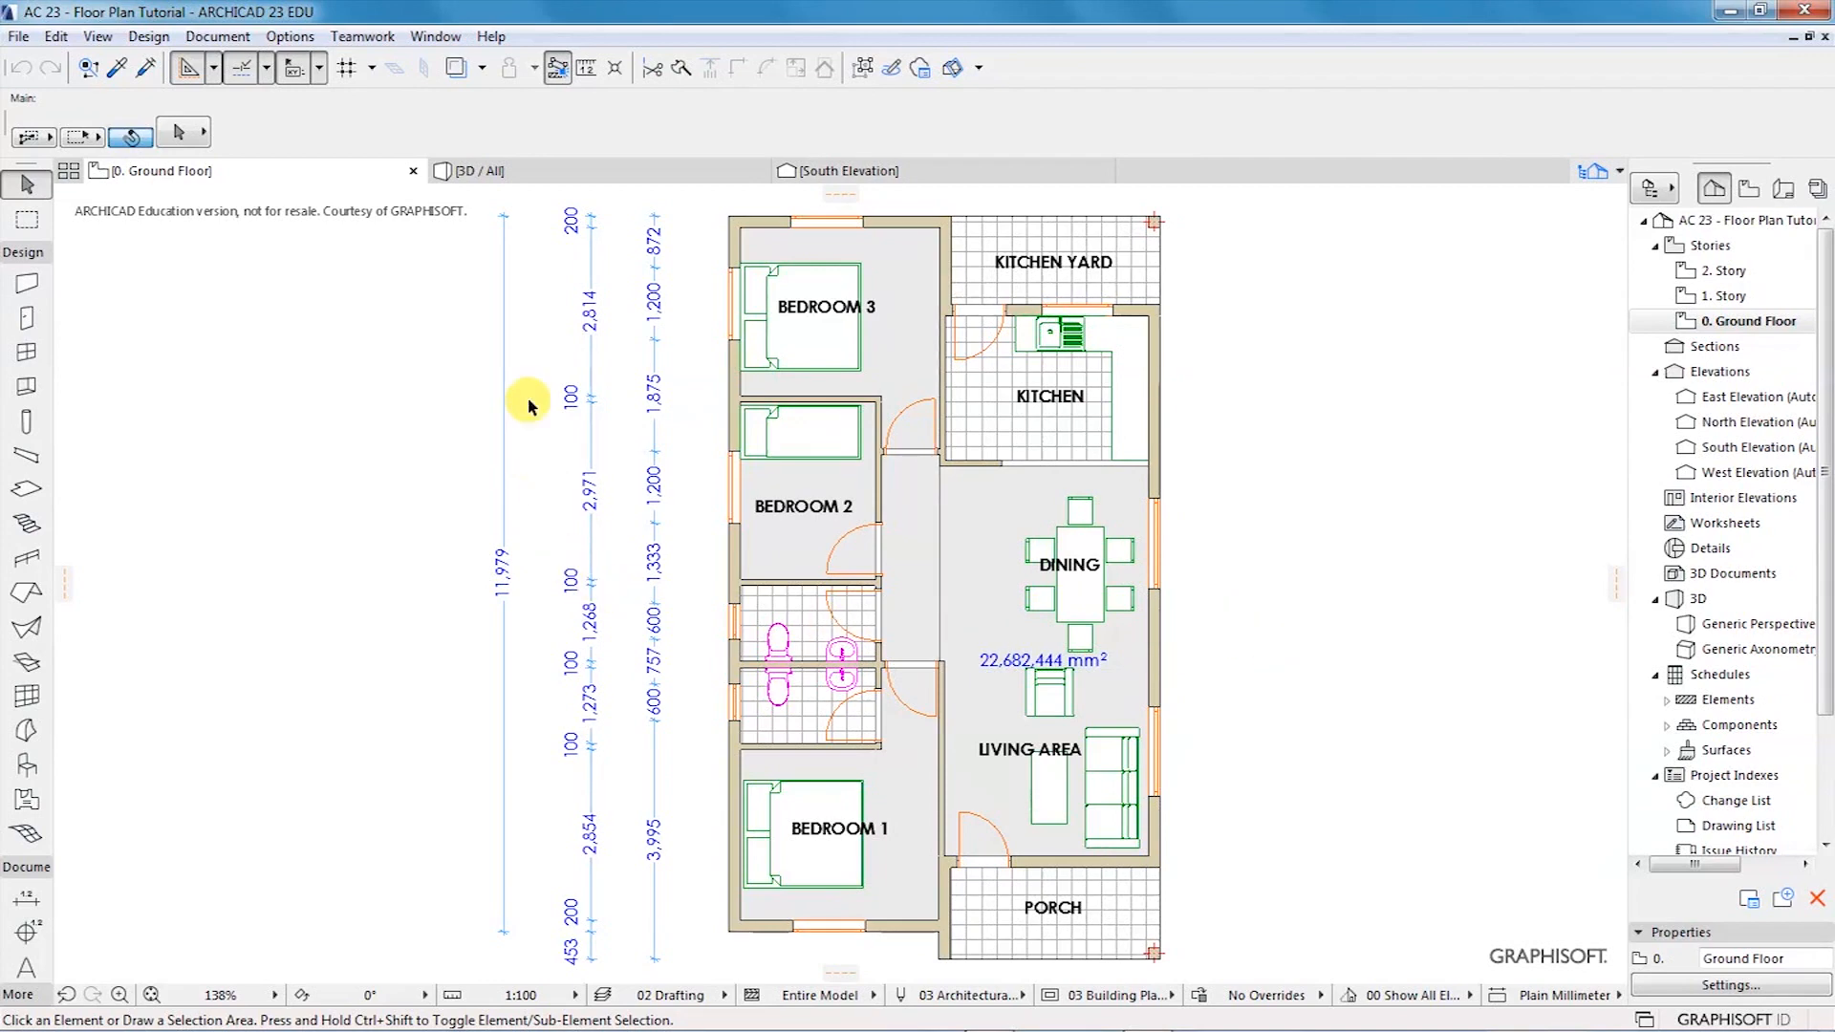
click(492, 172)
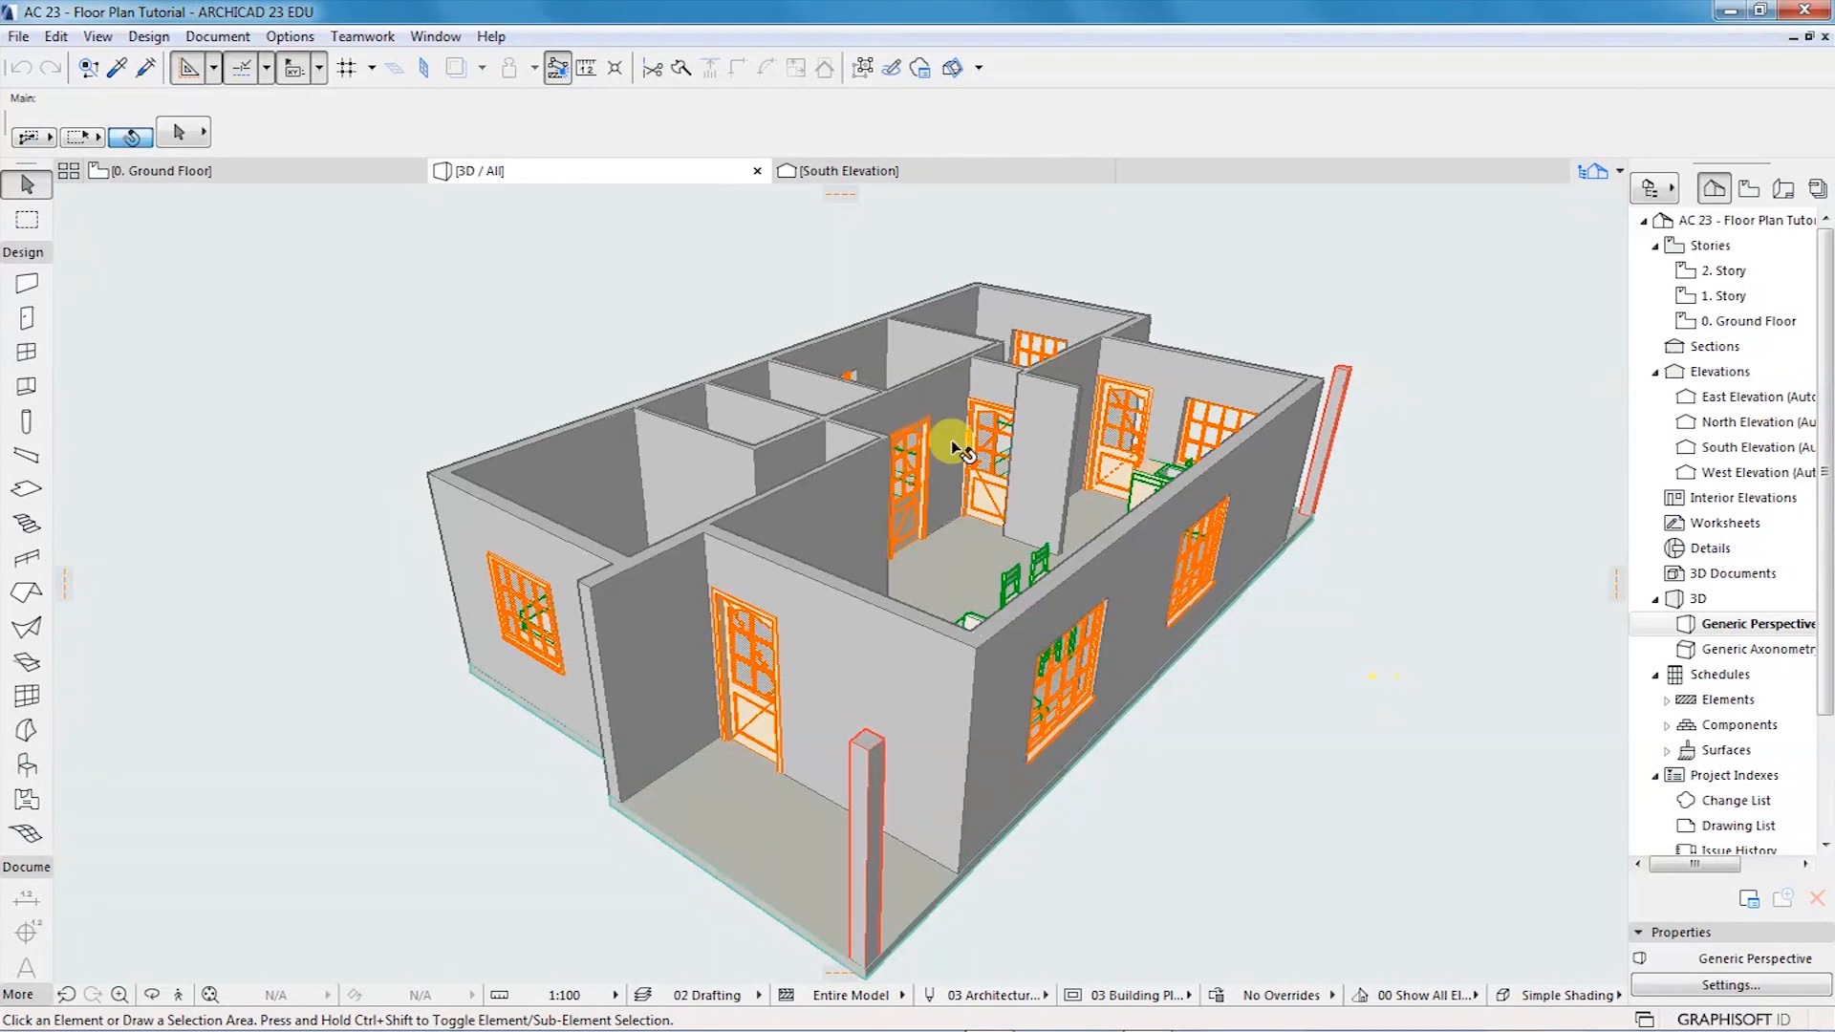
click(354, 171)
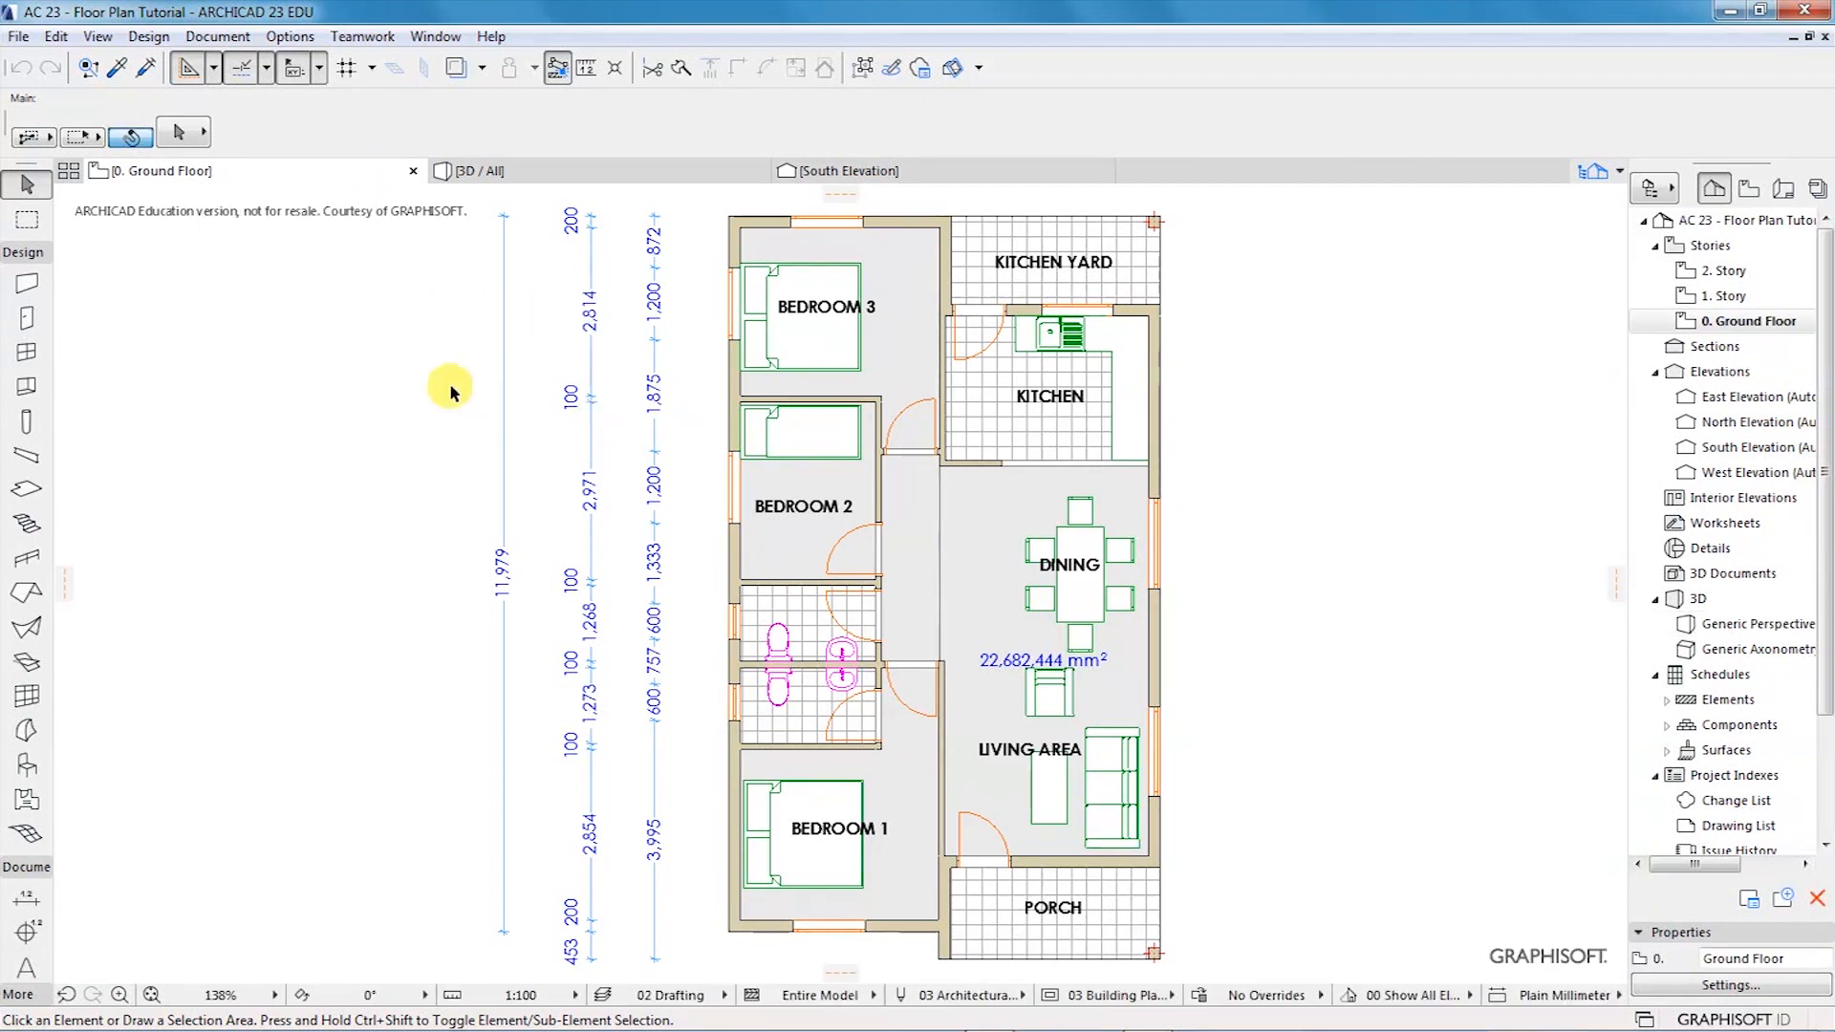
- Open the wall default settings and examine the building material list and the floor plan and section options
click(27, 282)
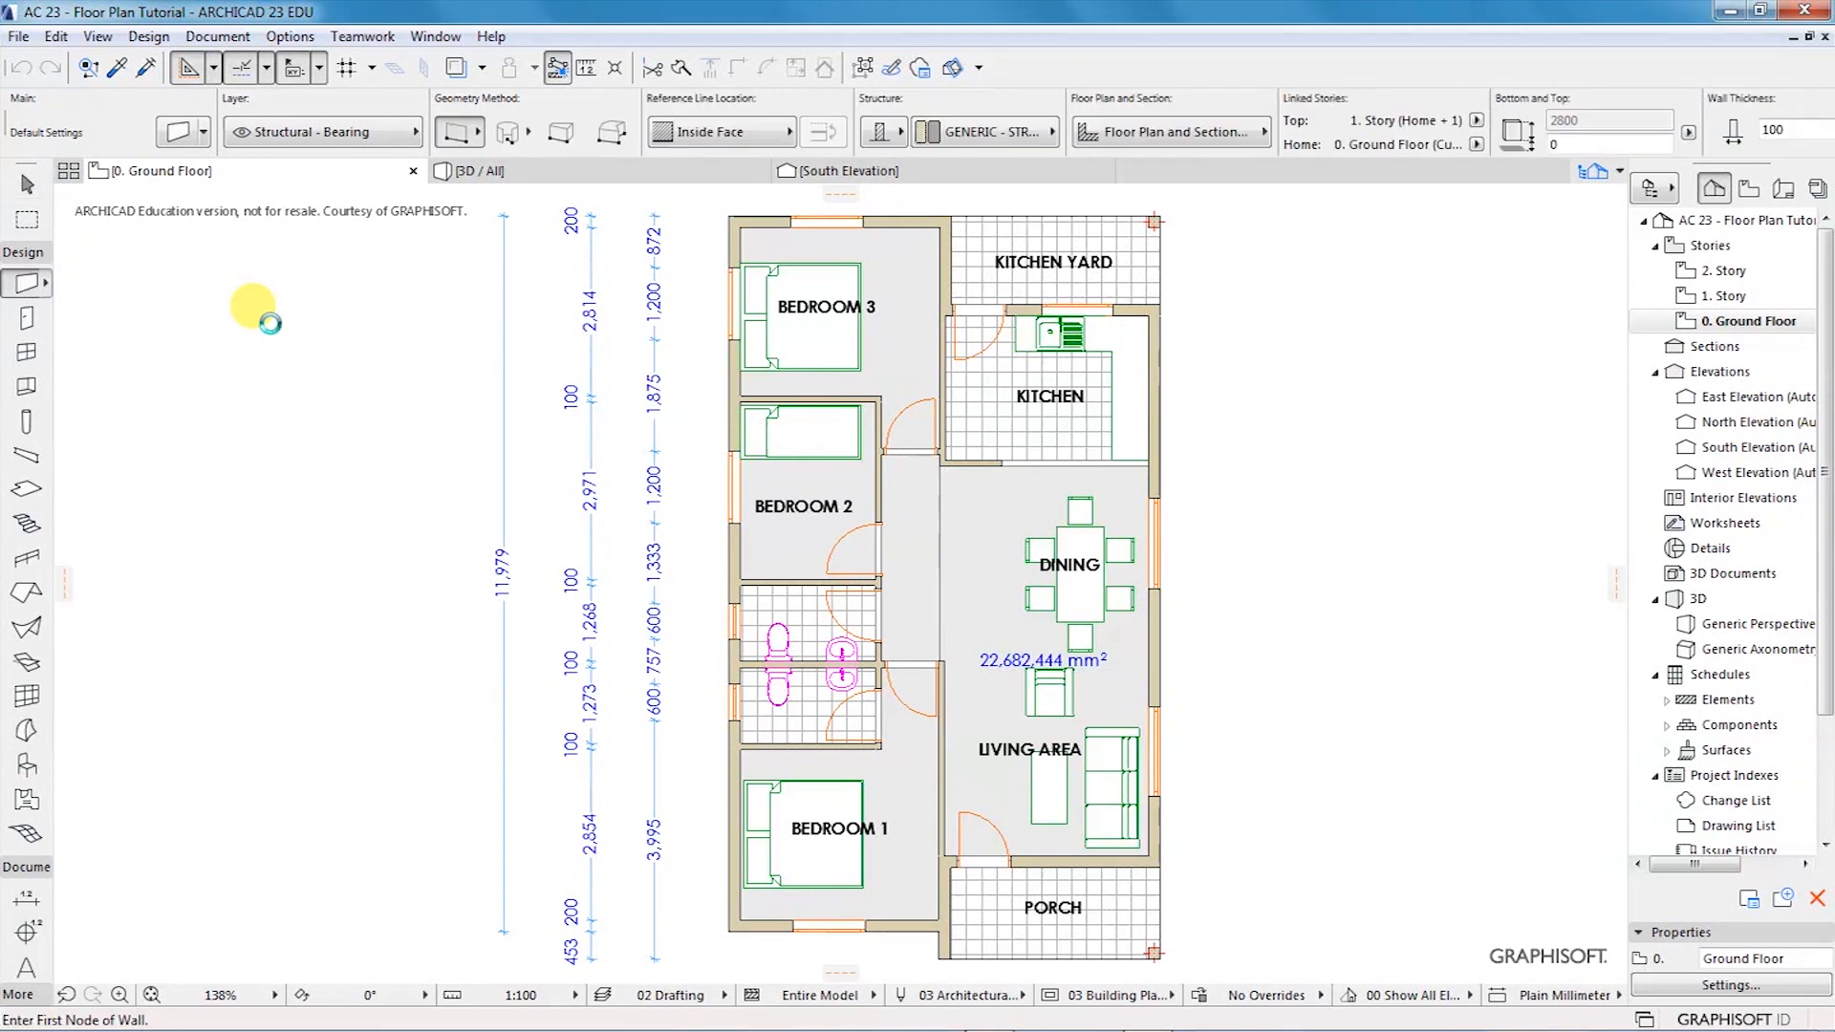
click(180, 134)
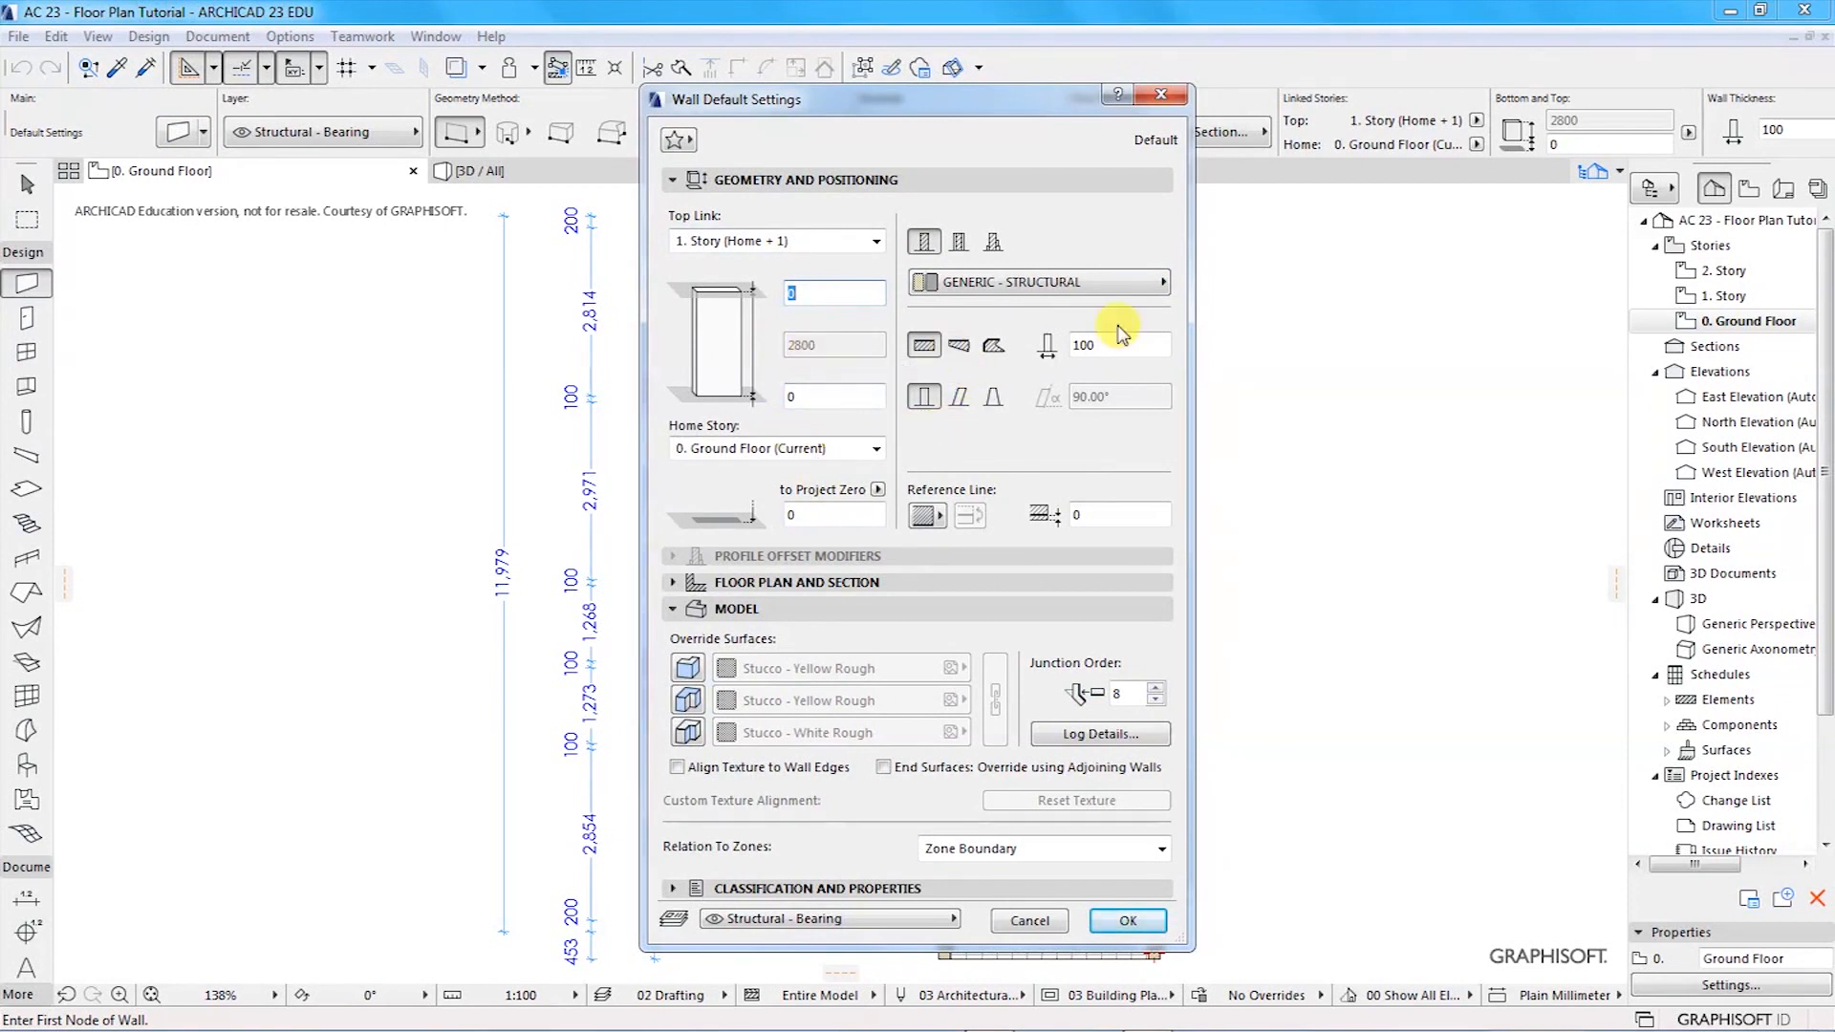
click(1061, 284)
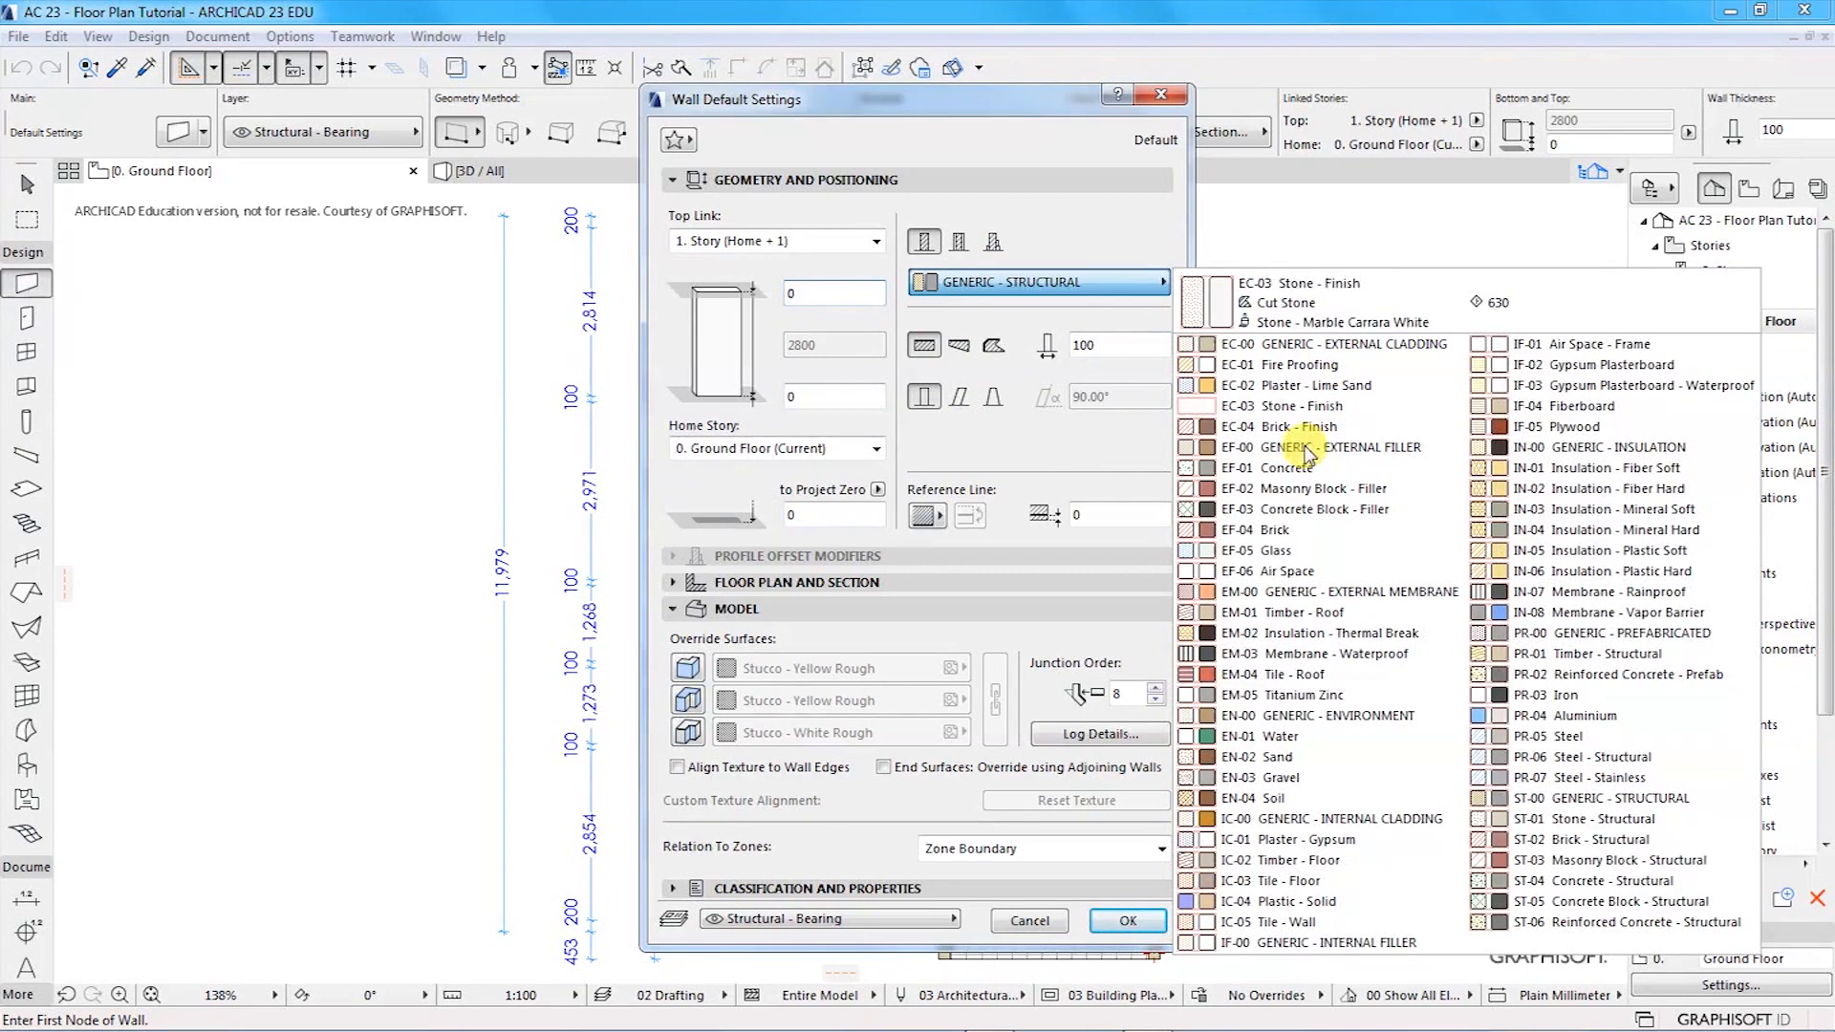
click(1104, 229)
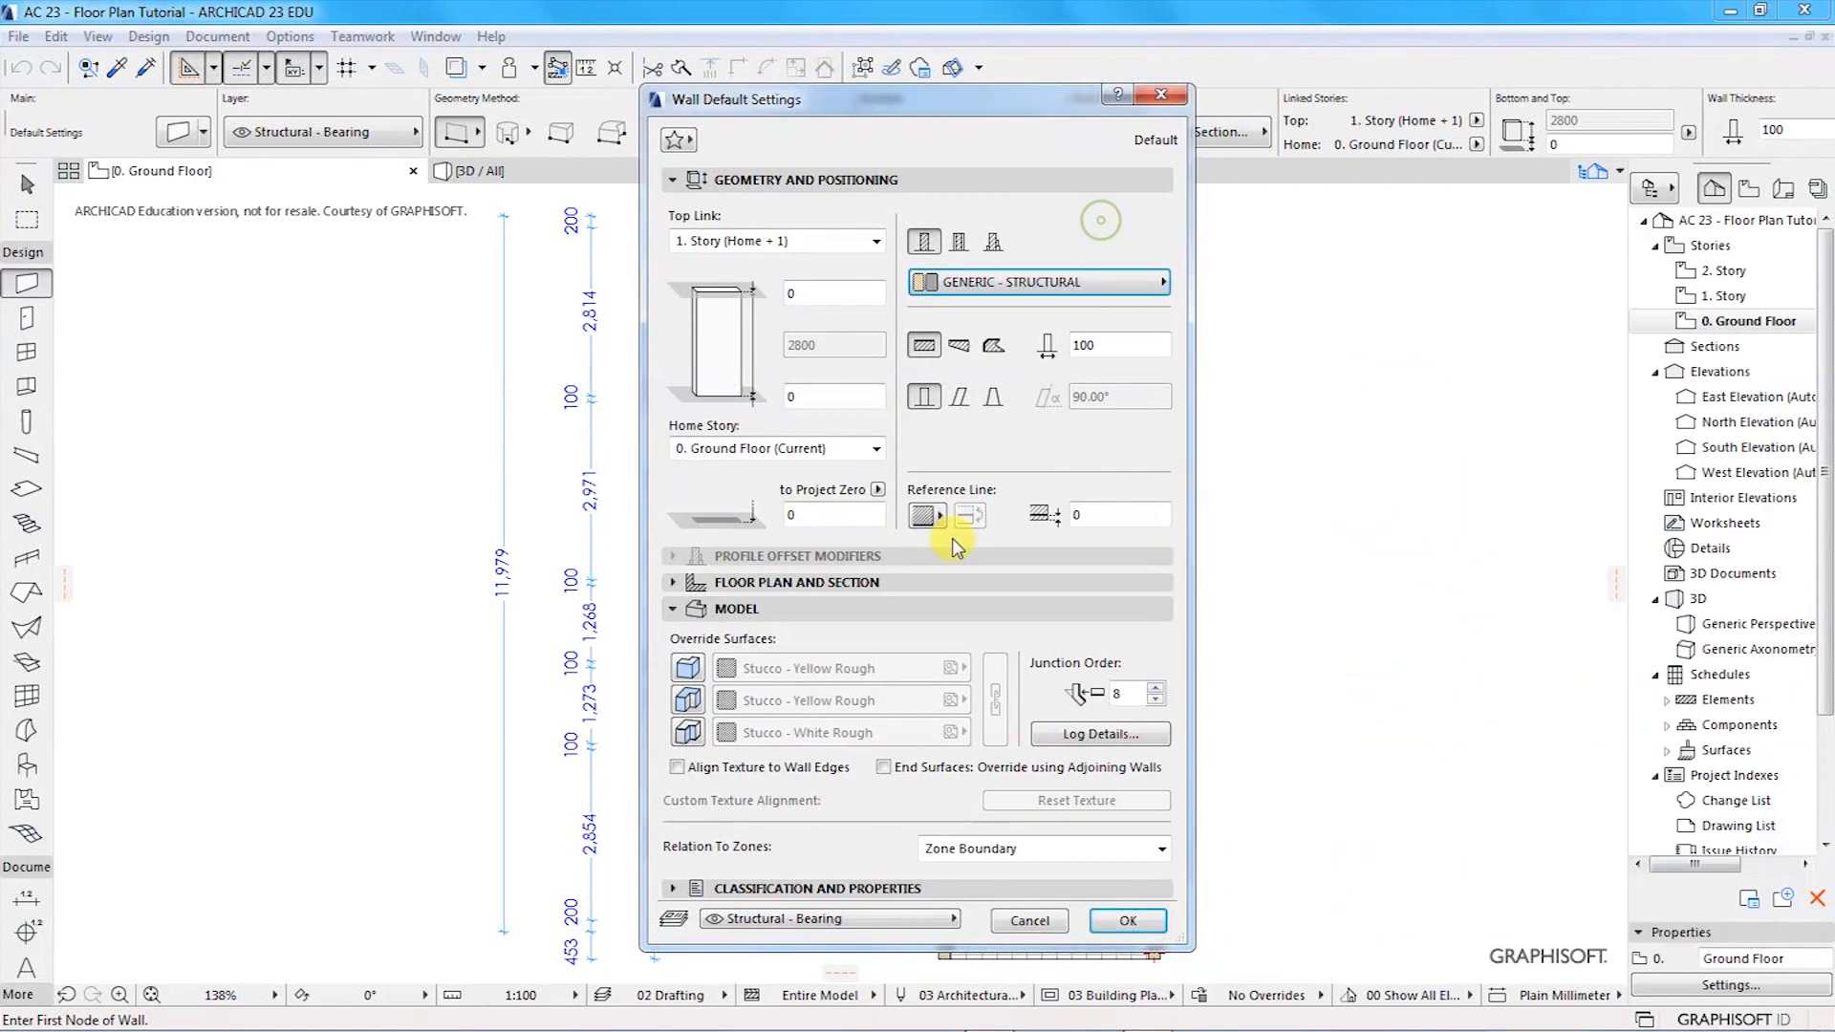
click(731, 609)
click(765, 584)
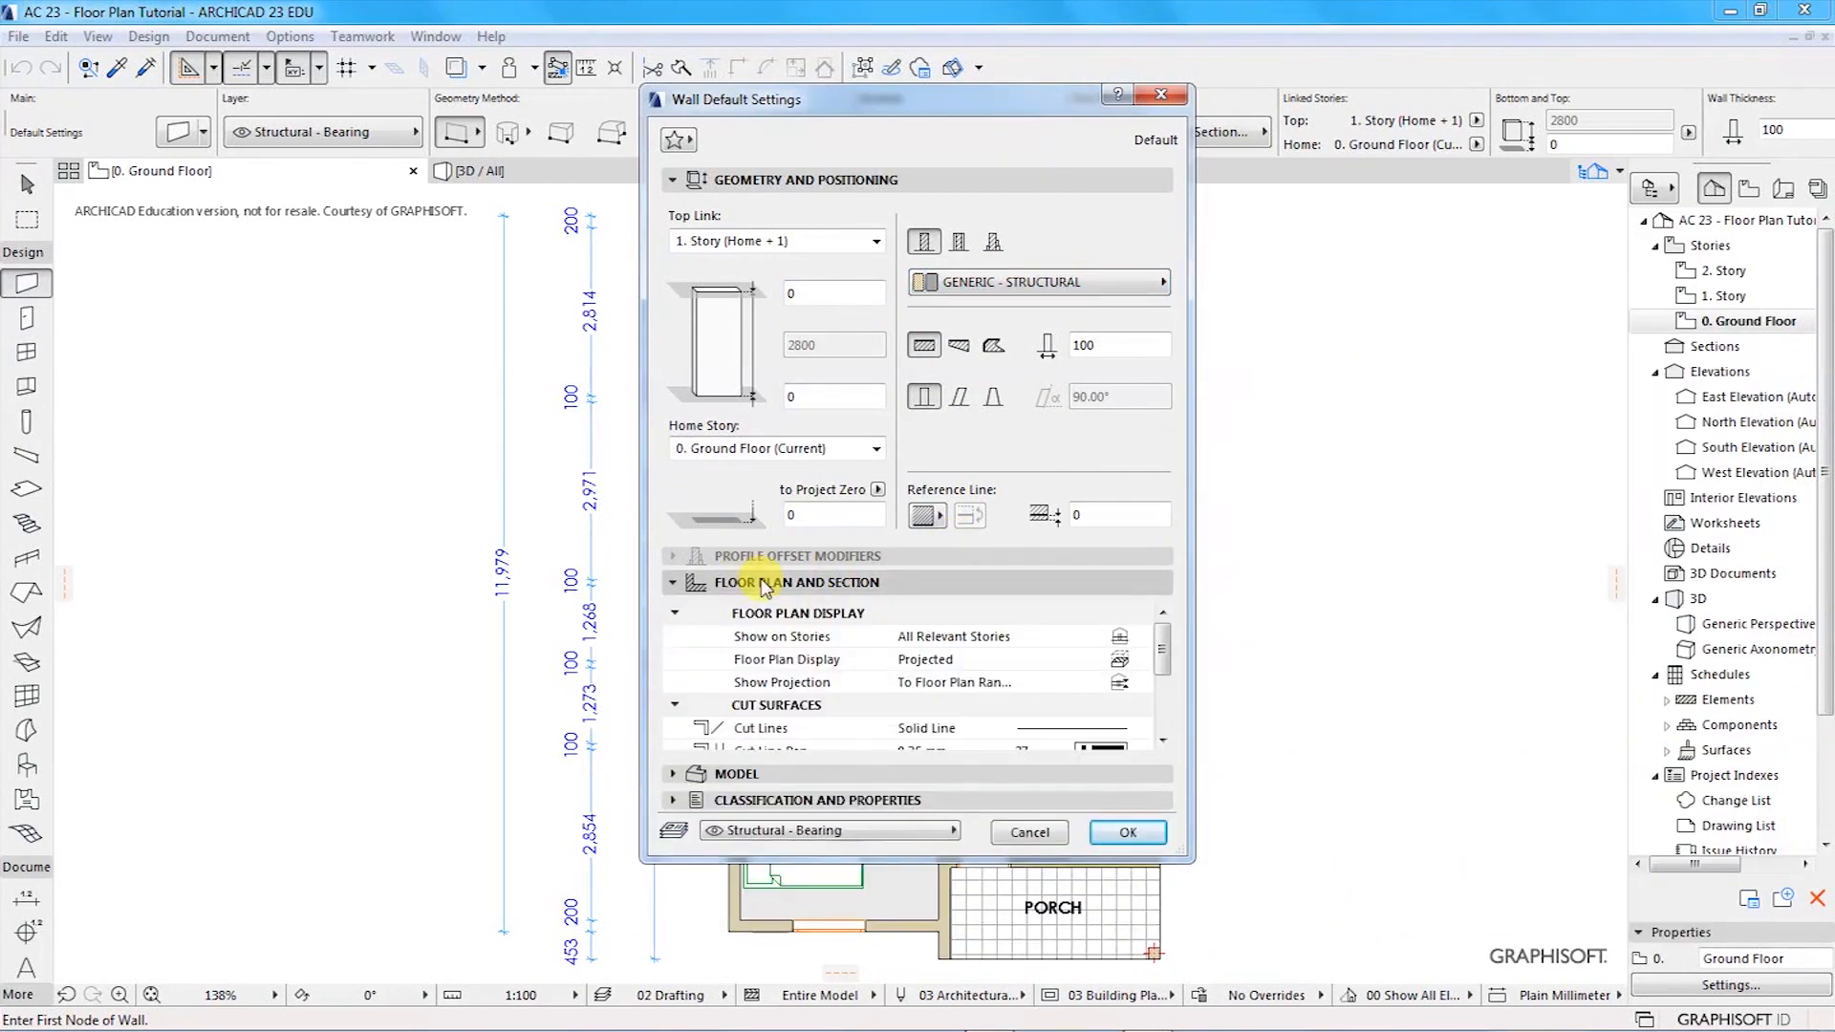
- Enable all three surface overrides in the wall defaults, using Stucco - Yellow Rough twice and Stucco - White Rough
click(731, 777)
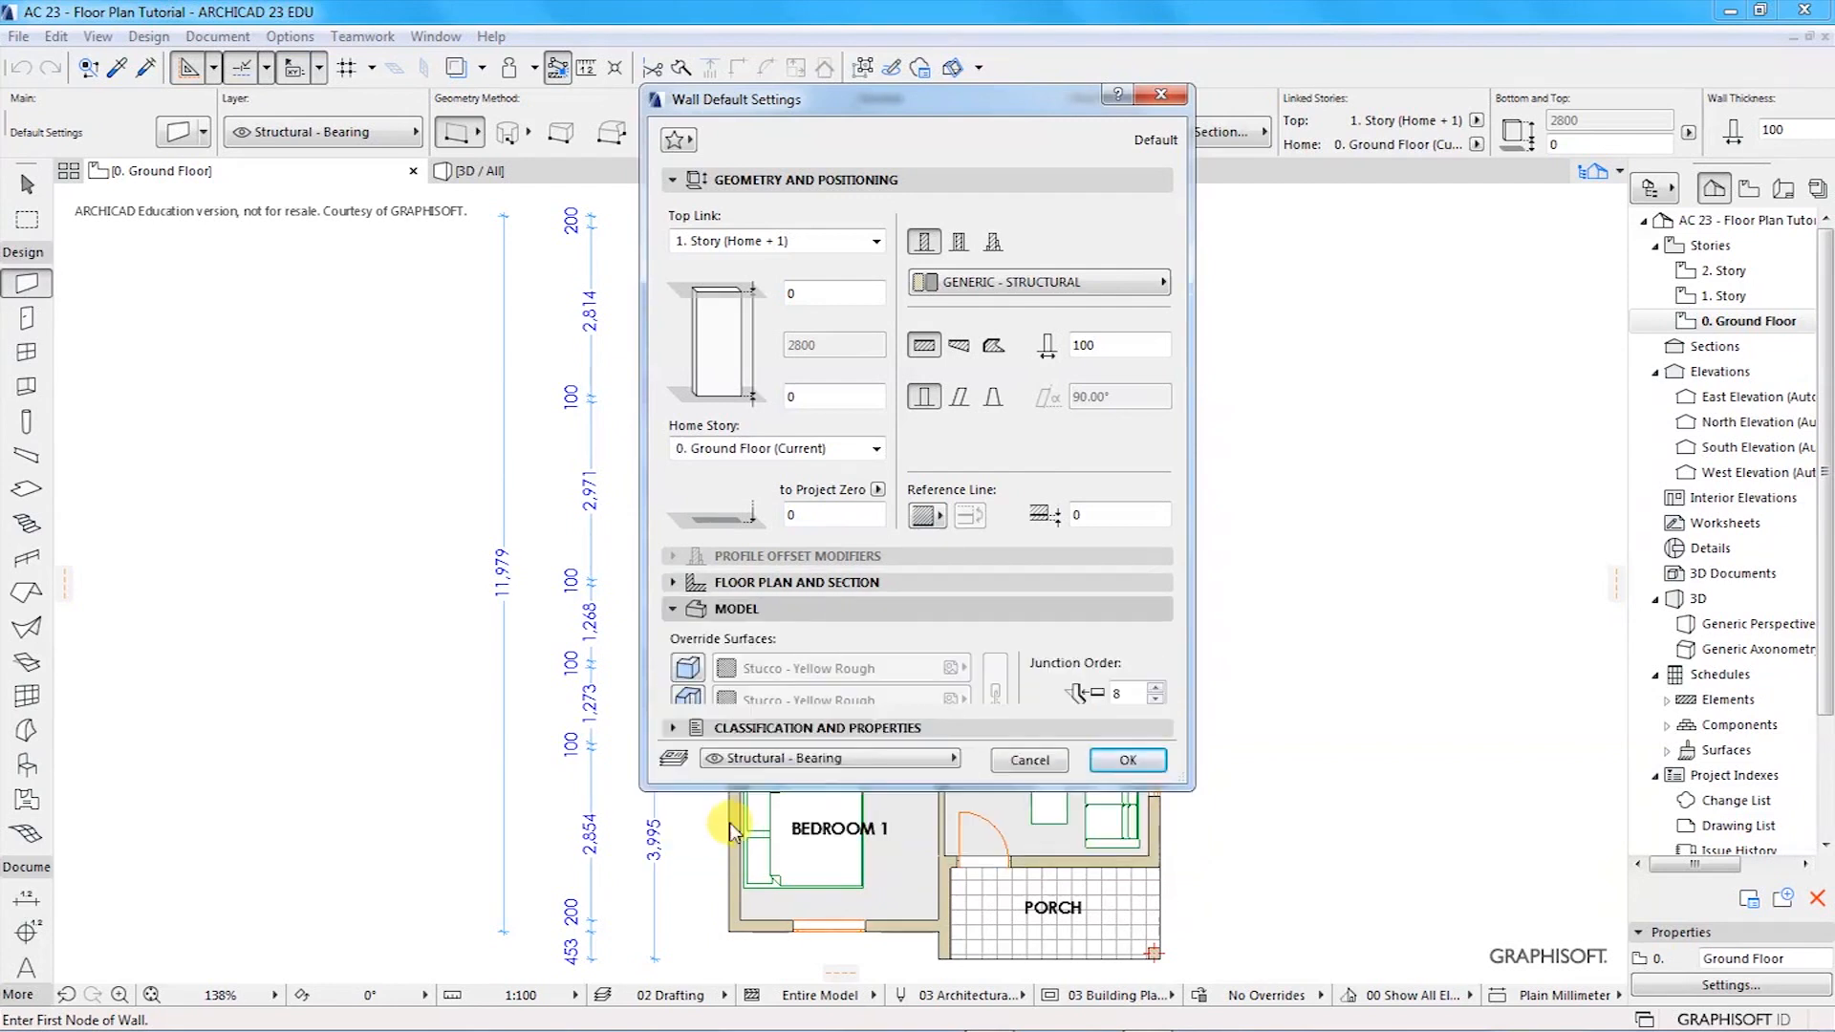
click(686, 668)
click(686, 699)
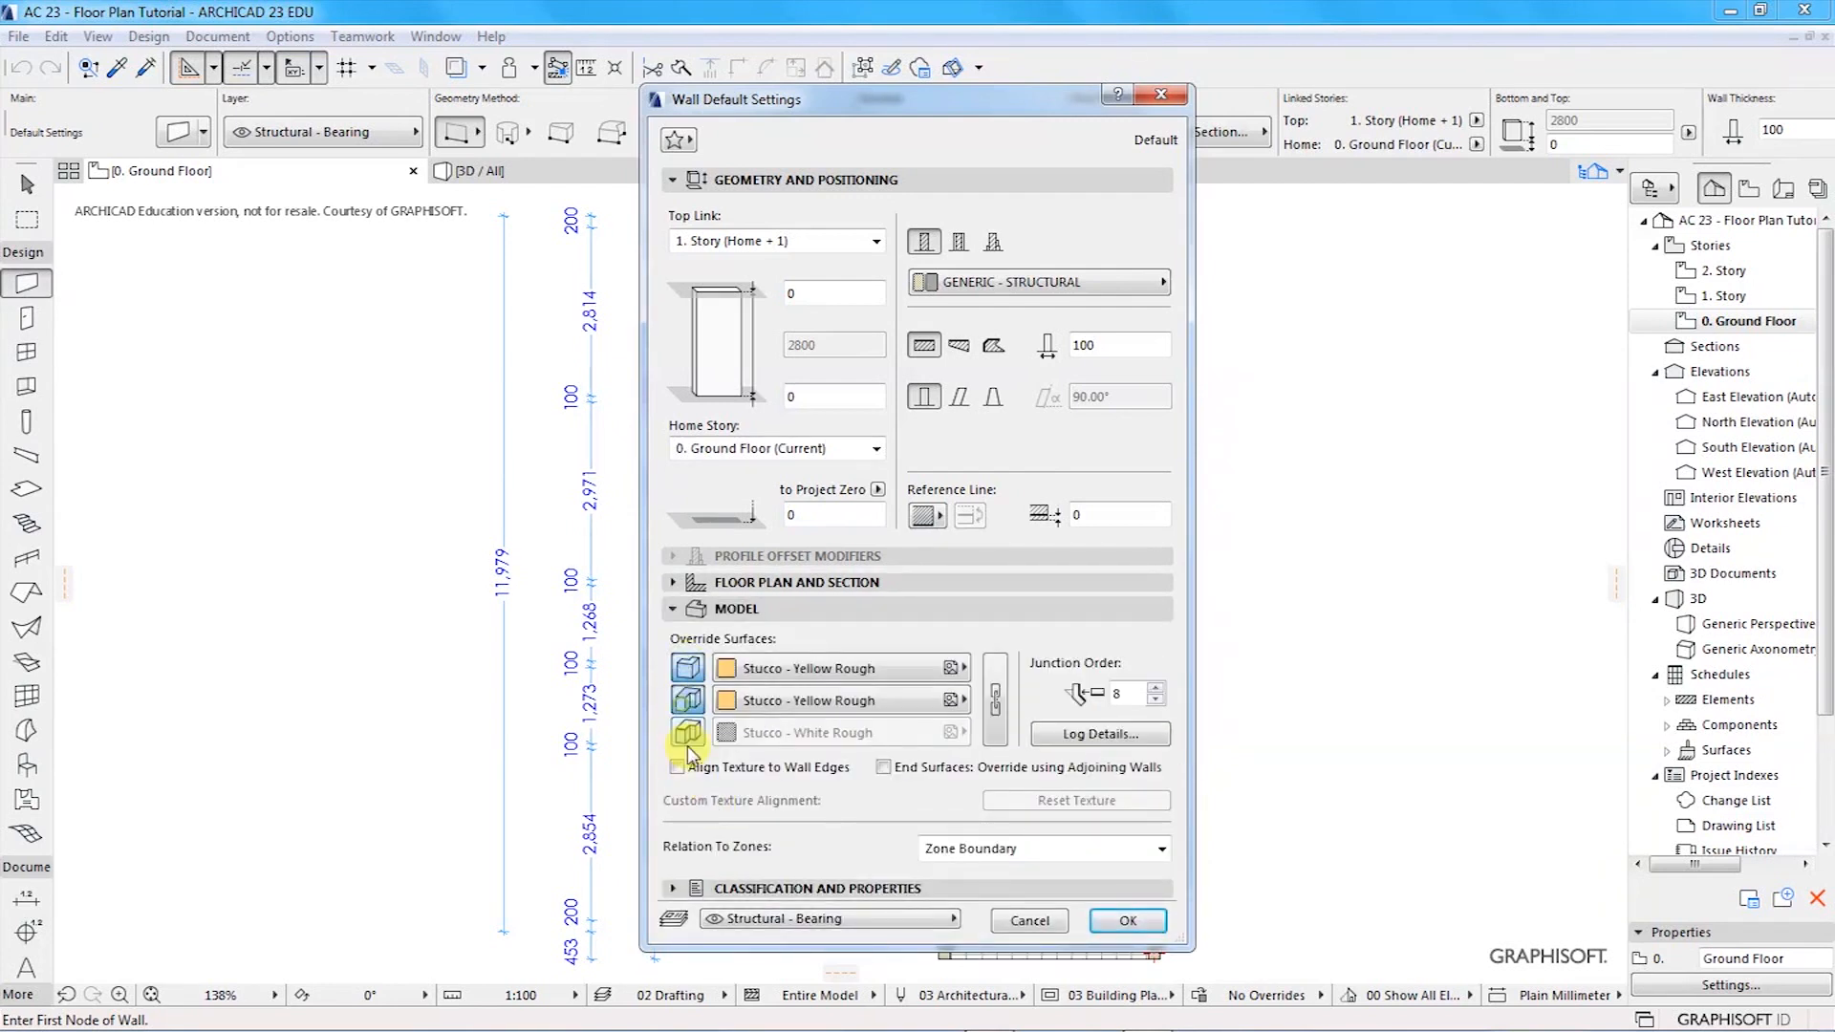
click(687, 738)
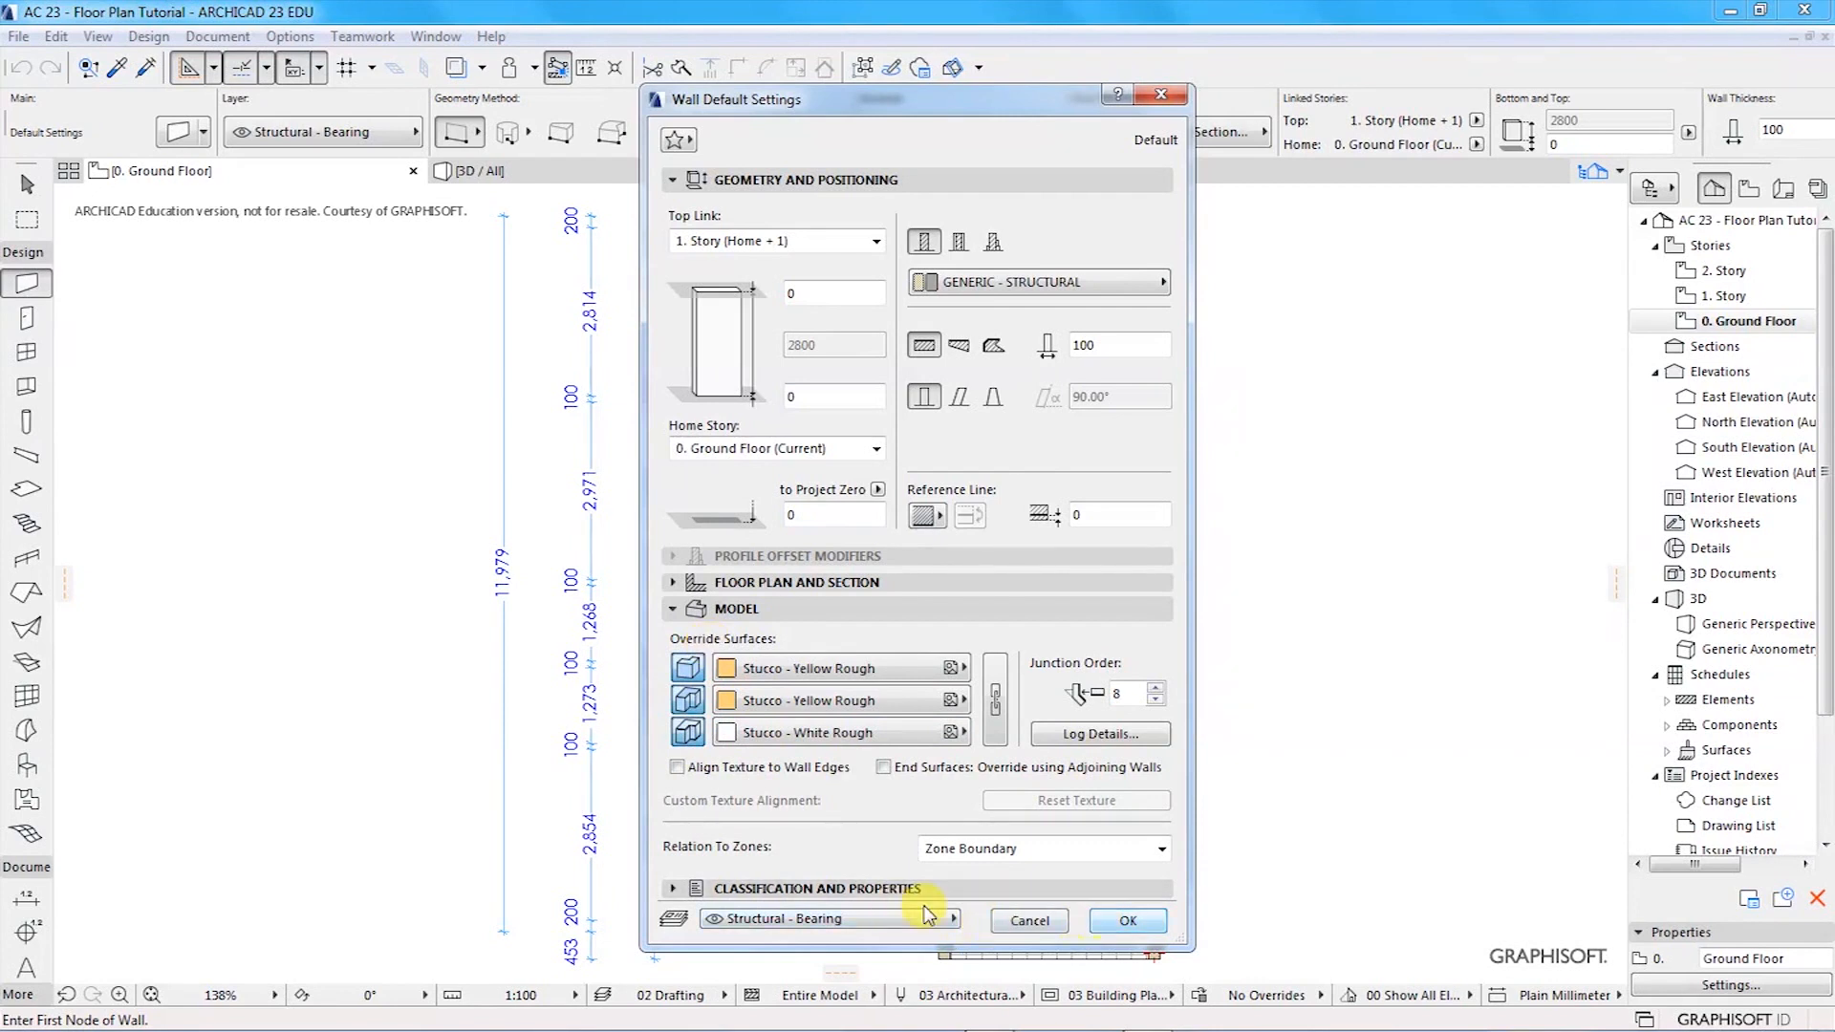
- Examine the wall's classification and properties, from ID and ratings to the Number of Bricks group and the Brick H size description
click(845, 894)
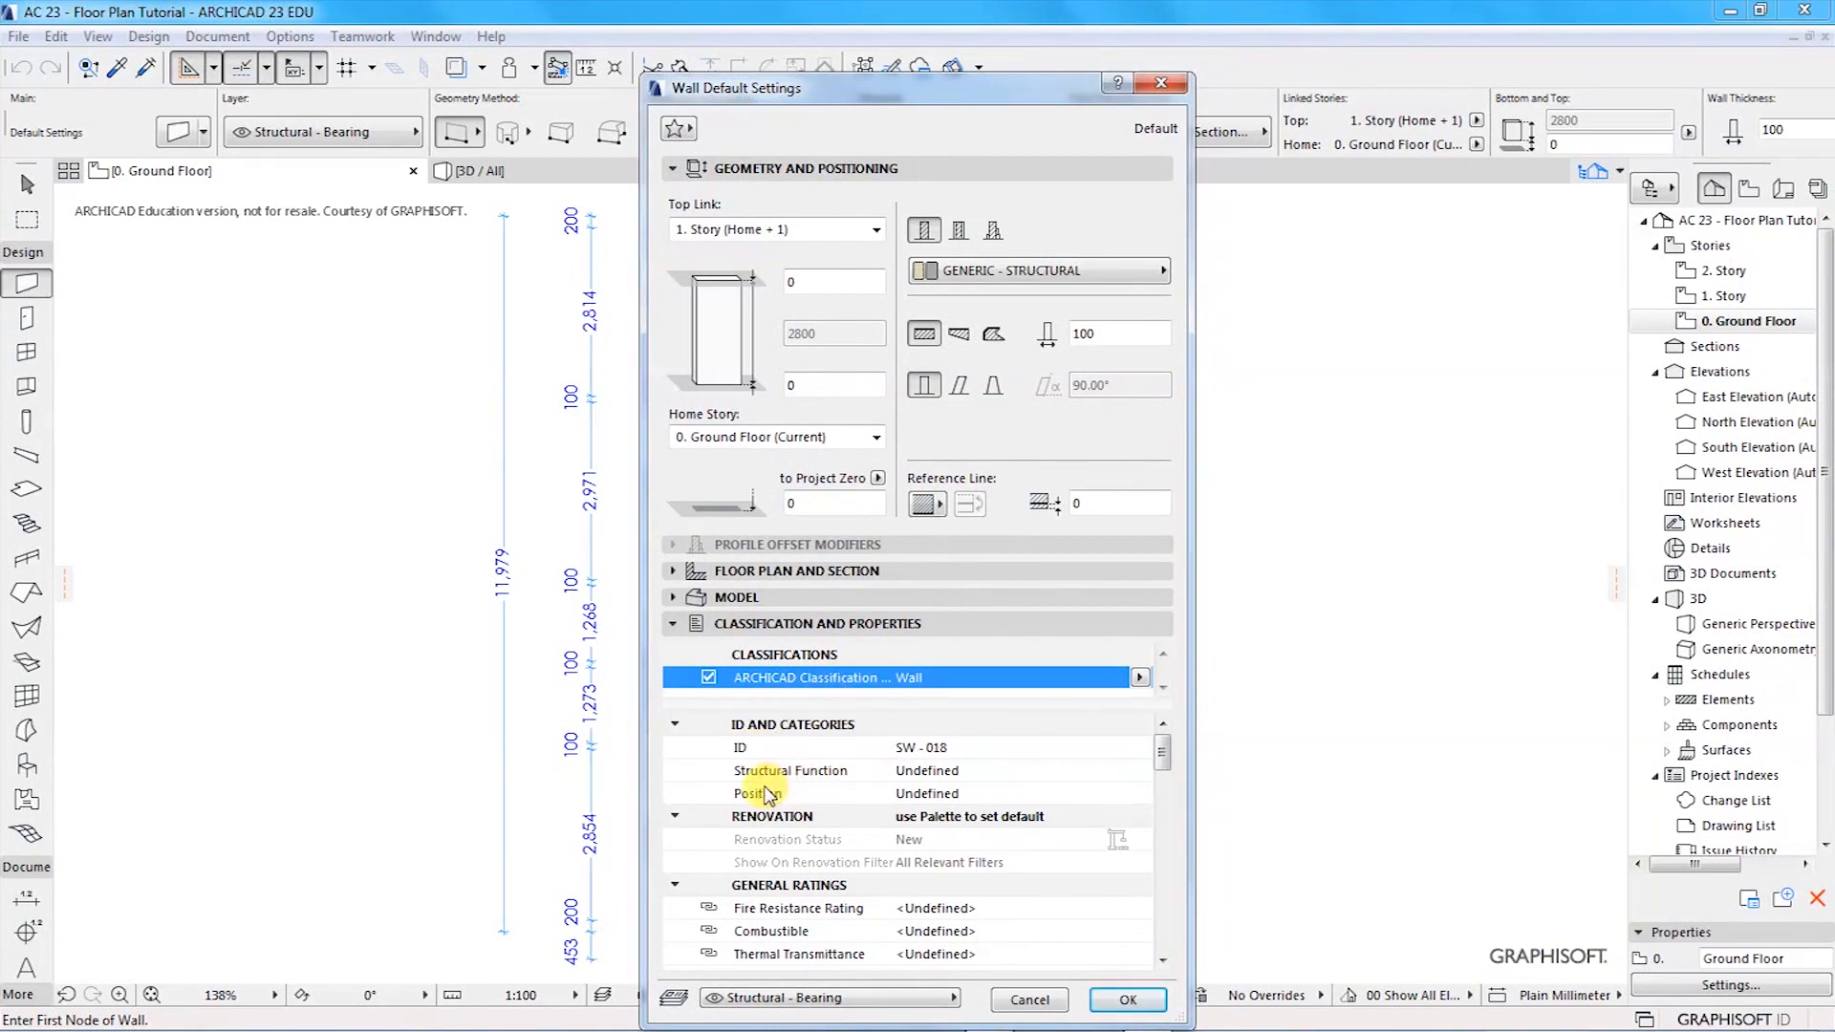
drag(1163, 755, 1165, 794)
drag(1165, 790, 1167, 782)
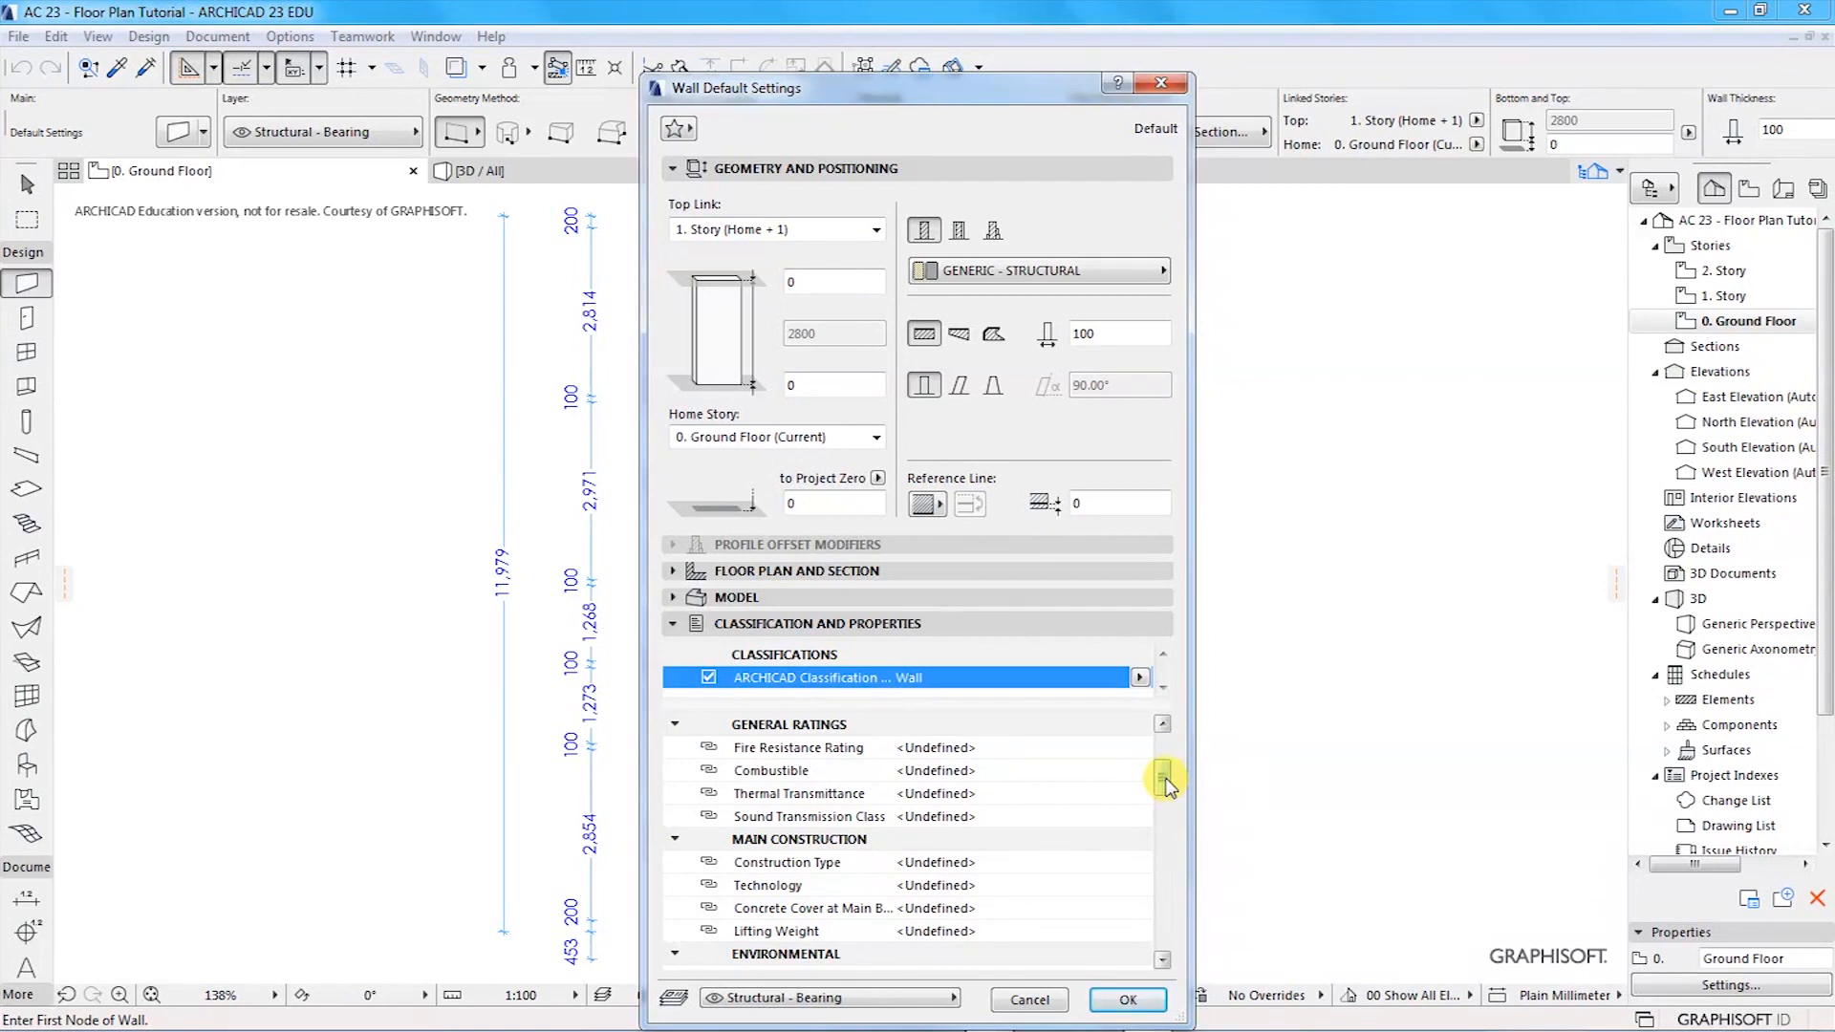
drag(1166, 780, 1166, 787)
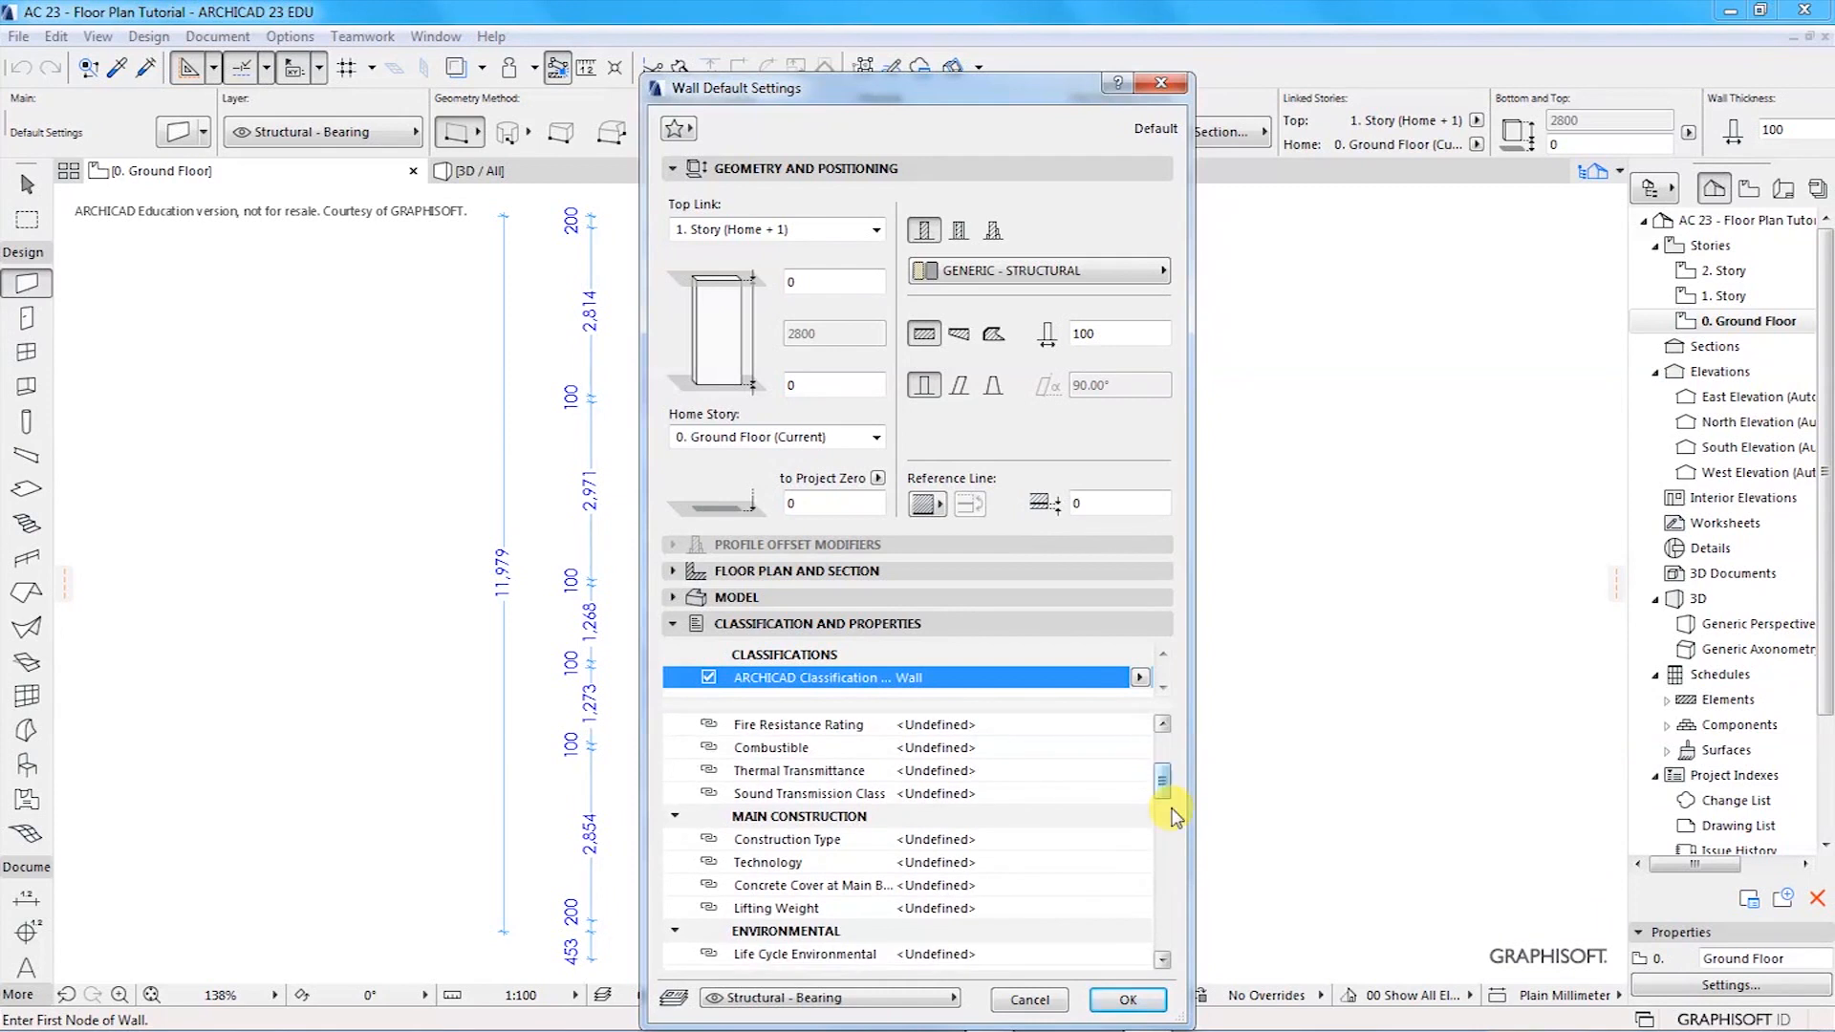
click(1164, 961)
click(1163, 961)
click(1163, 962)
click(1163, 962)
click(1164, 962)
click(1163, 961)
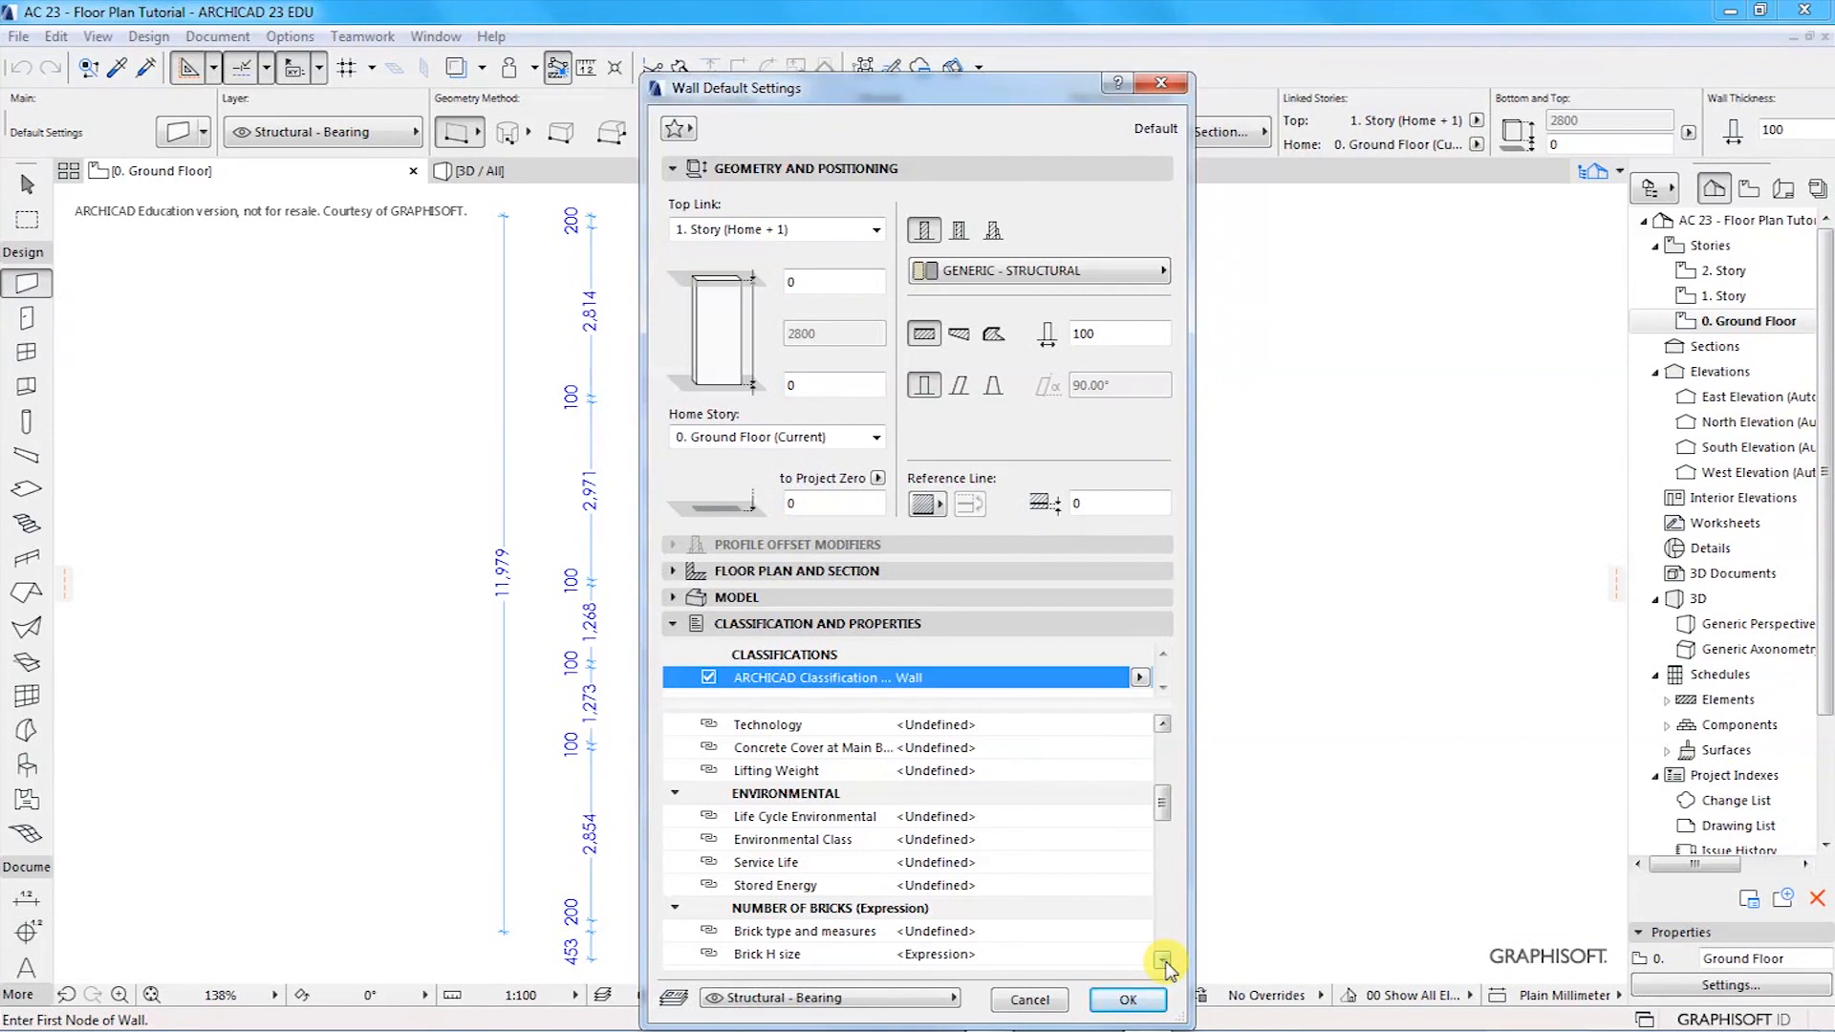
click(1163, 961)
click(1164, 962)
click(1163, 962)
click(1163, 962)
click(1163, 961)
click(1163, 961)
click(1163, 962)
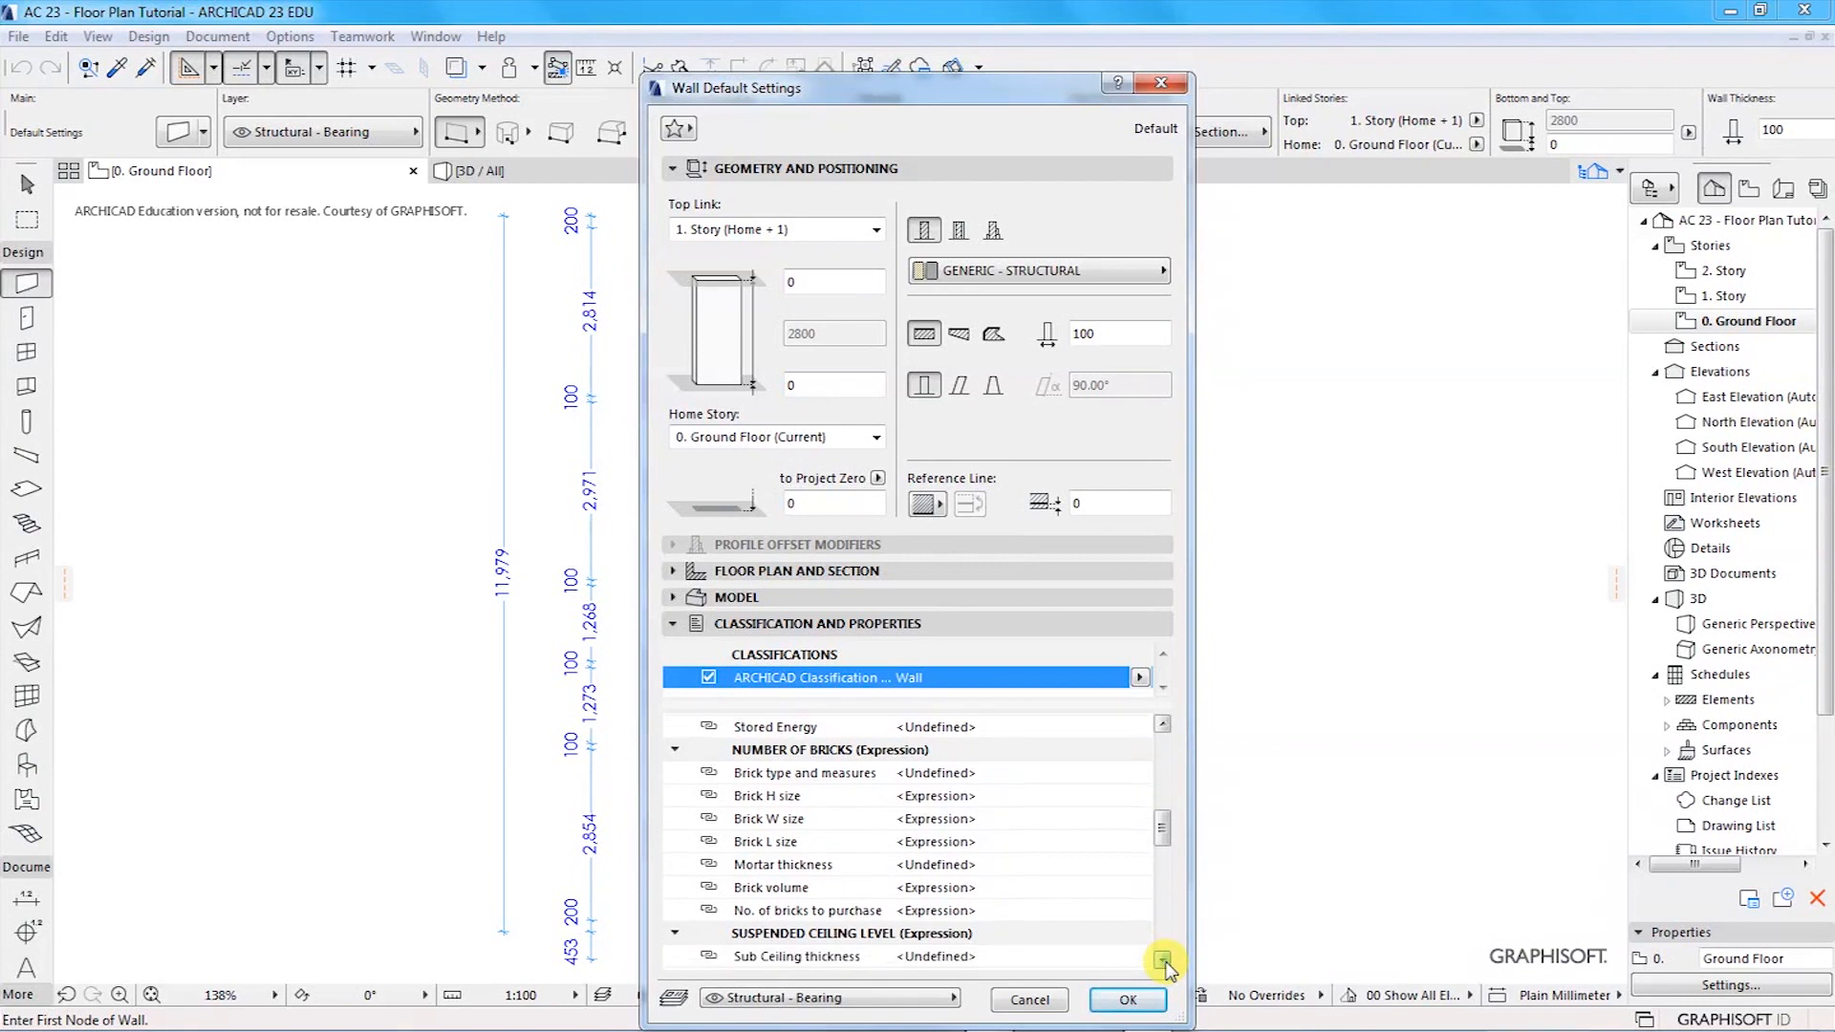
click(1163, 961)
click(1163, 962)
mouse_move(790, 755)
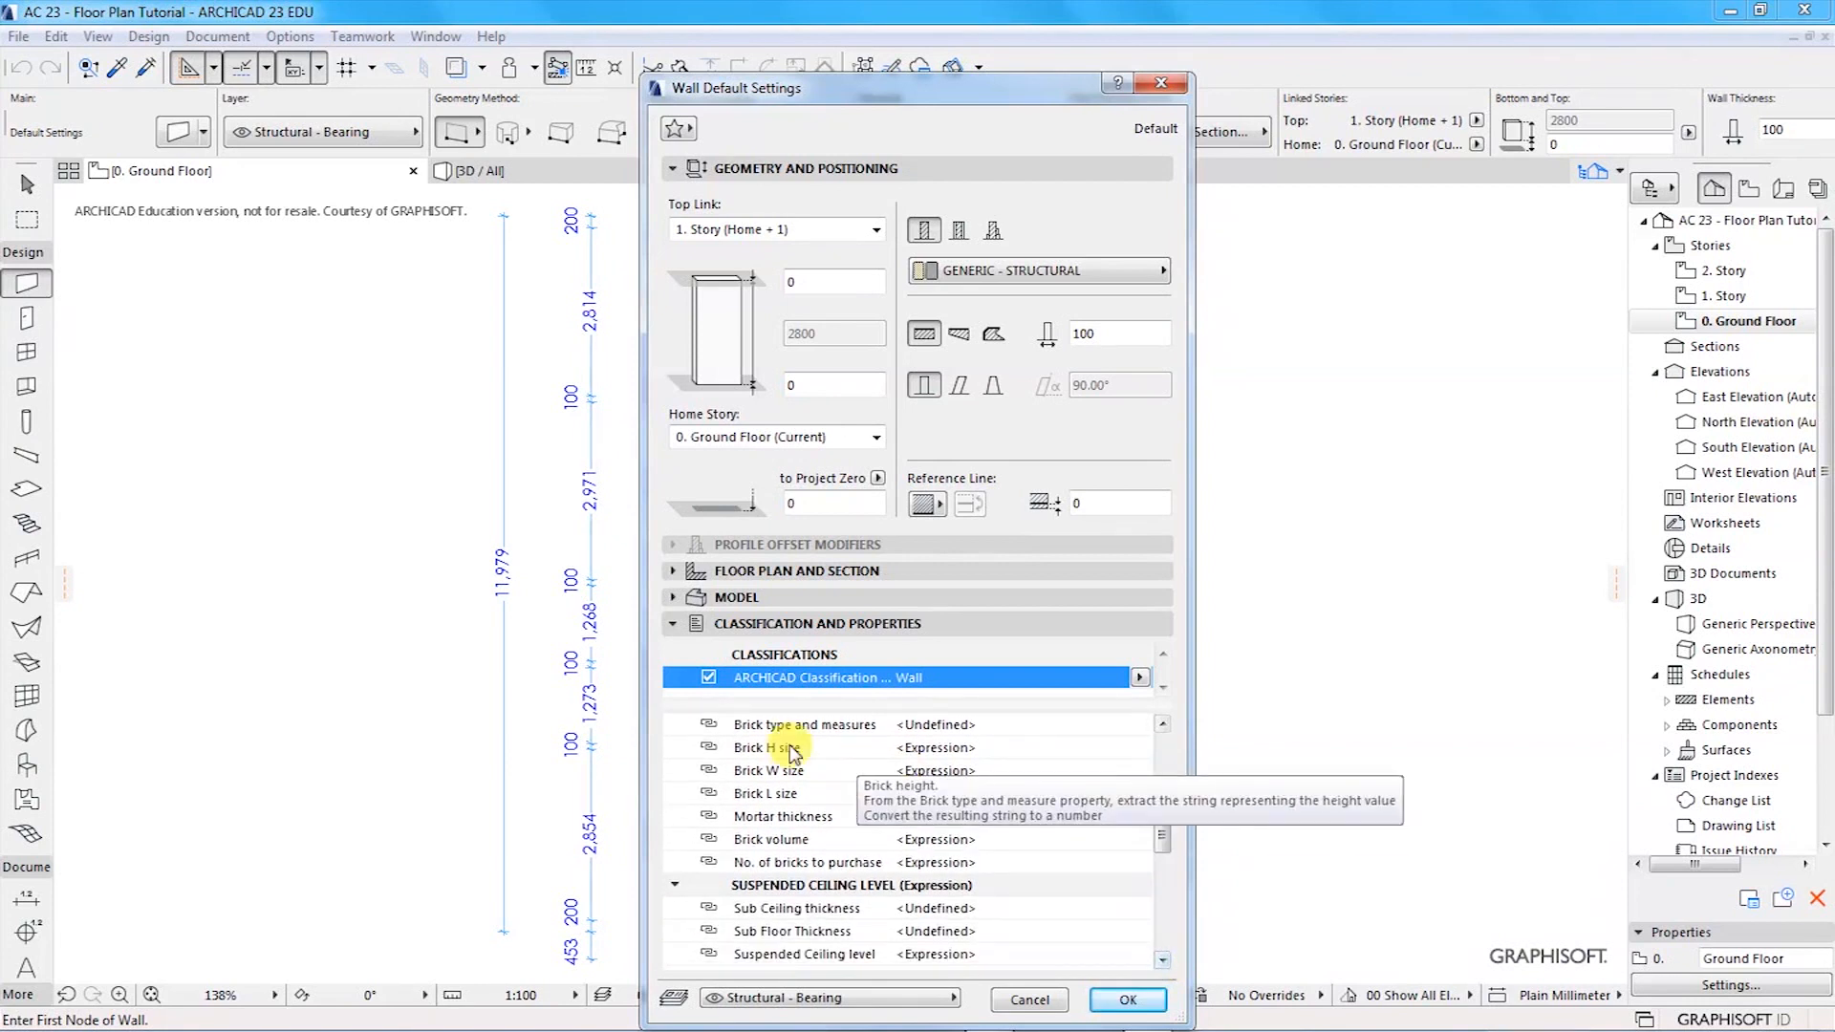
- Look further through the wall properties for the Cost of Structure and Product Description groups
click(1163, 961)
click(1163, 962)
click(1163, 962)
click(1163, 961)
click(1164, 961)
click(1163, 962)
click(1163, 962)
click(1164, 962)
click(1164, 961)
click(1163, 961)
click(1164, 961)
click(1163, 962)
click(1163, 962)
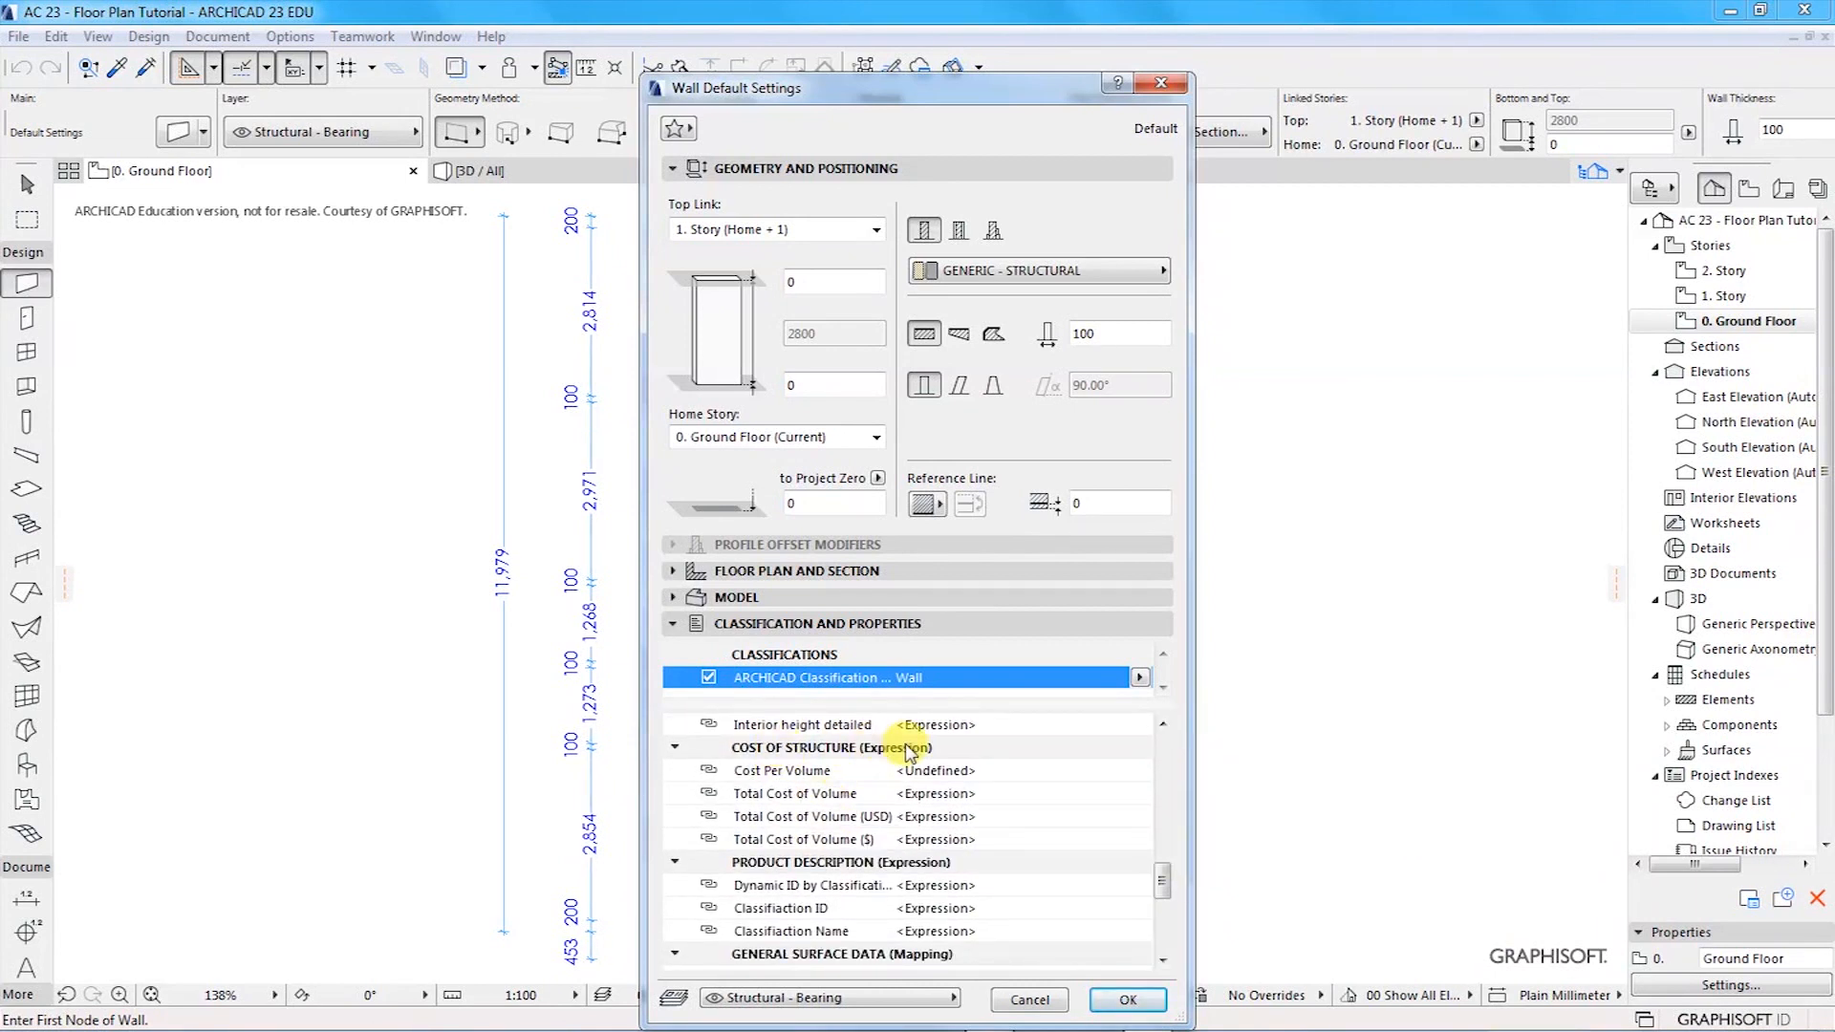
- Check the value options of the Cost Per Volume property and accept the wall default settings
click(940, 775)
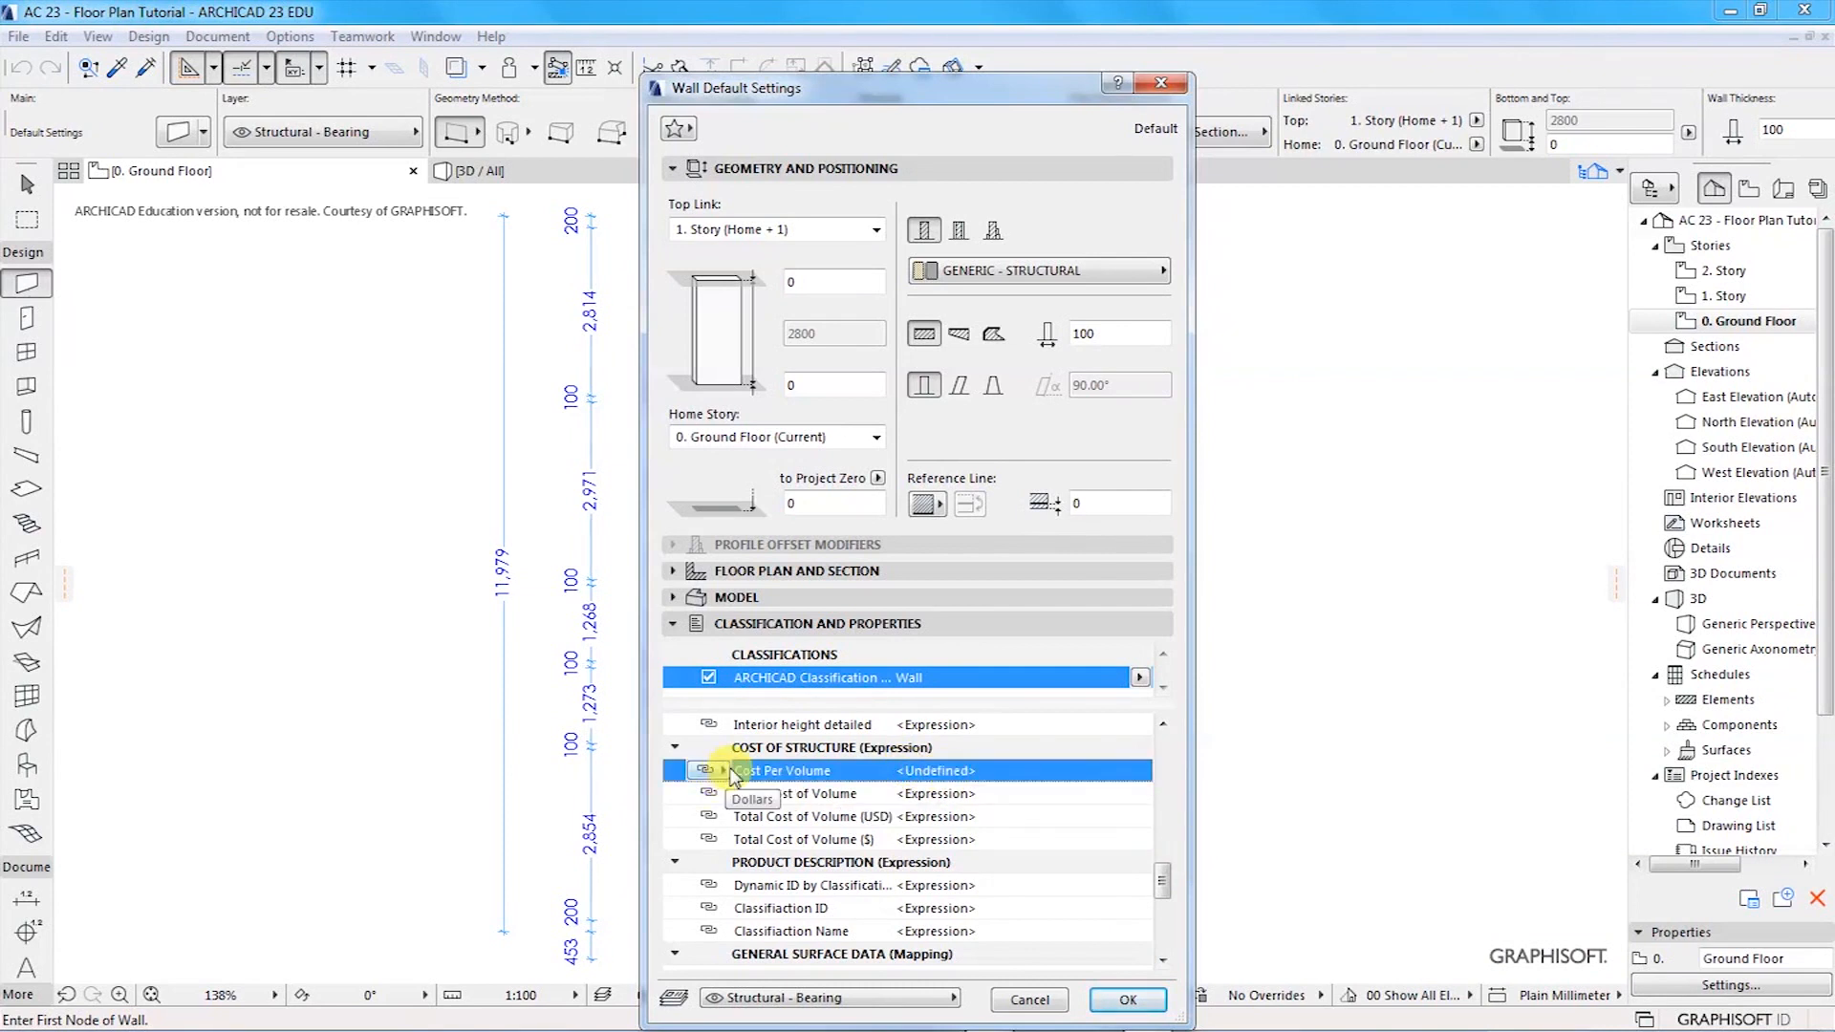
click(711, 770)
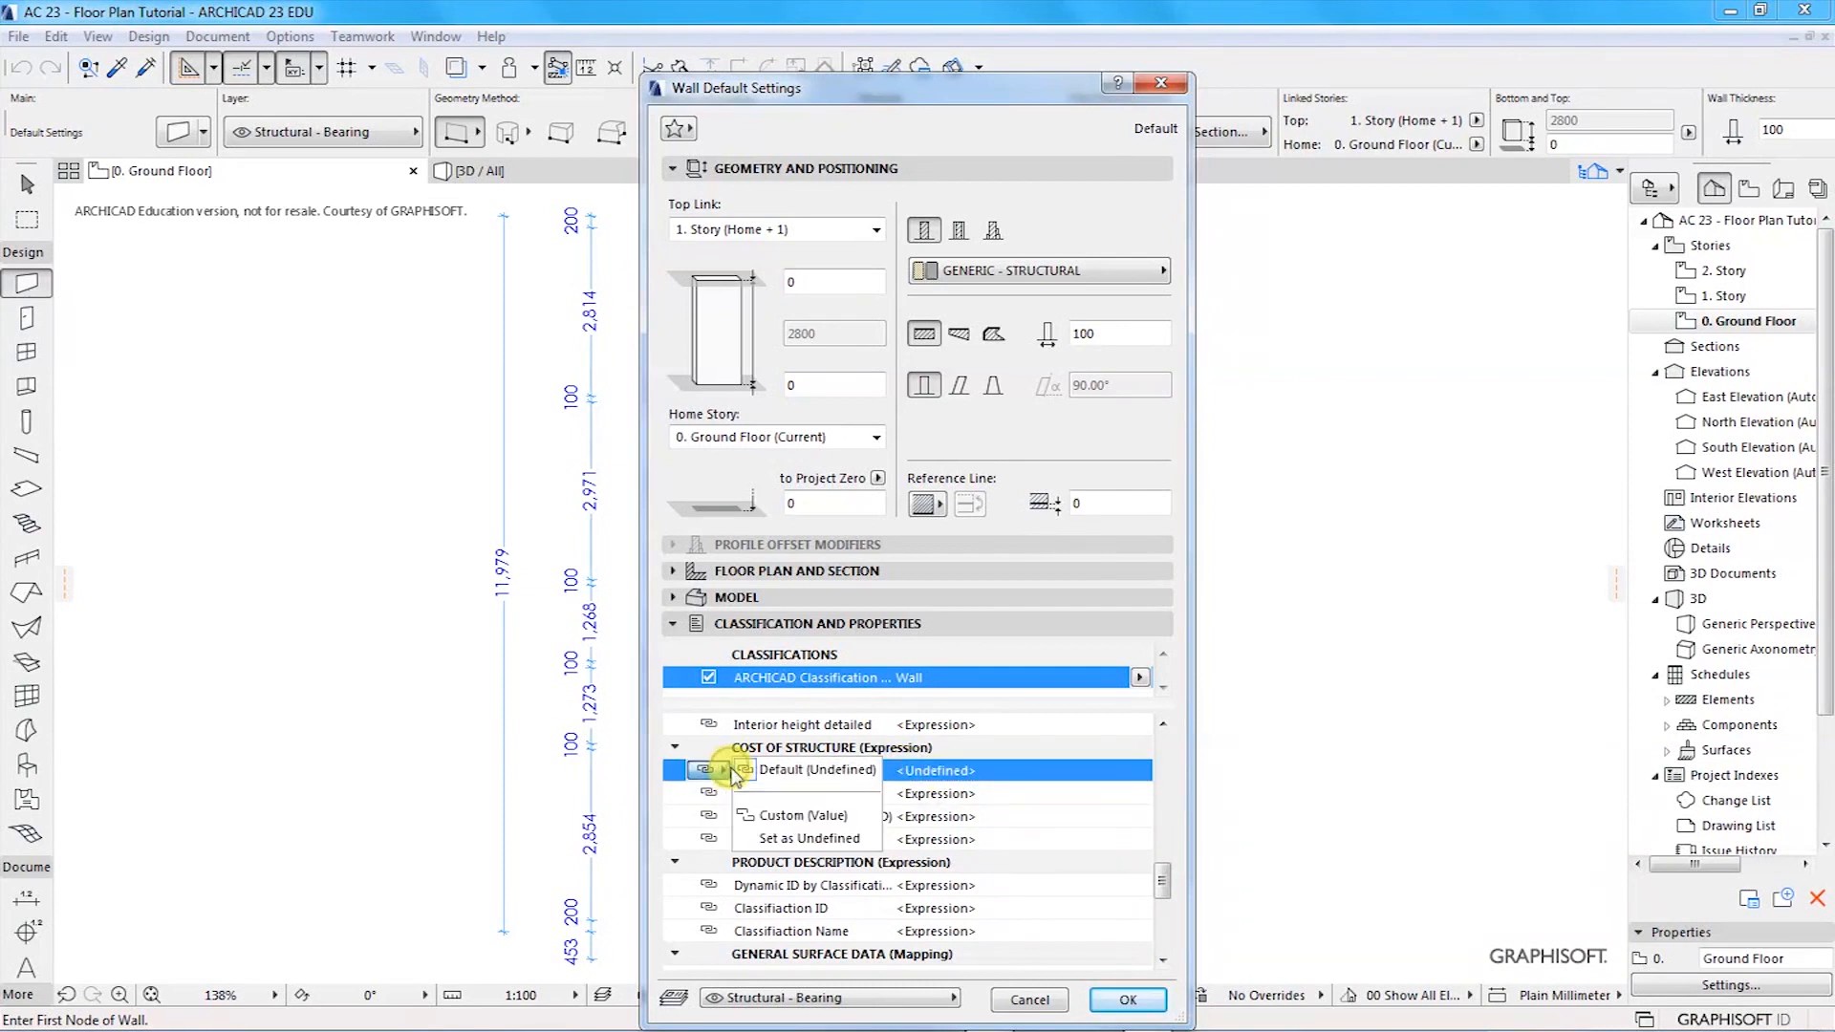
click(979, 771)
click(827, 801)
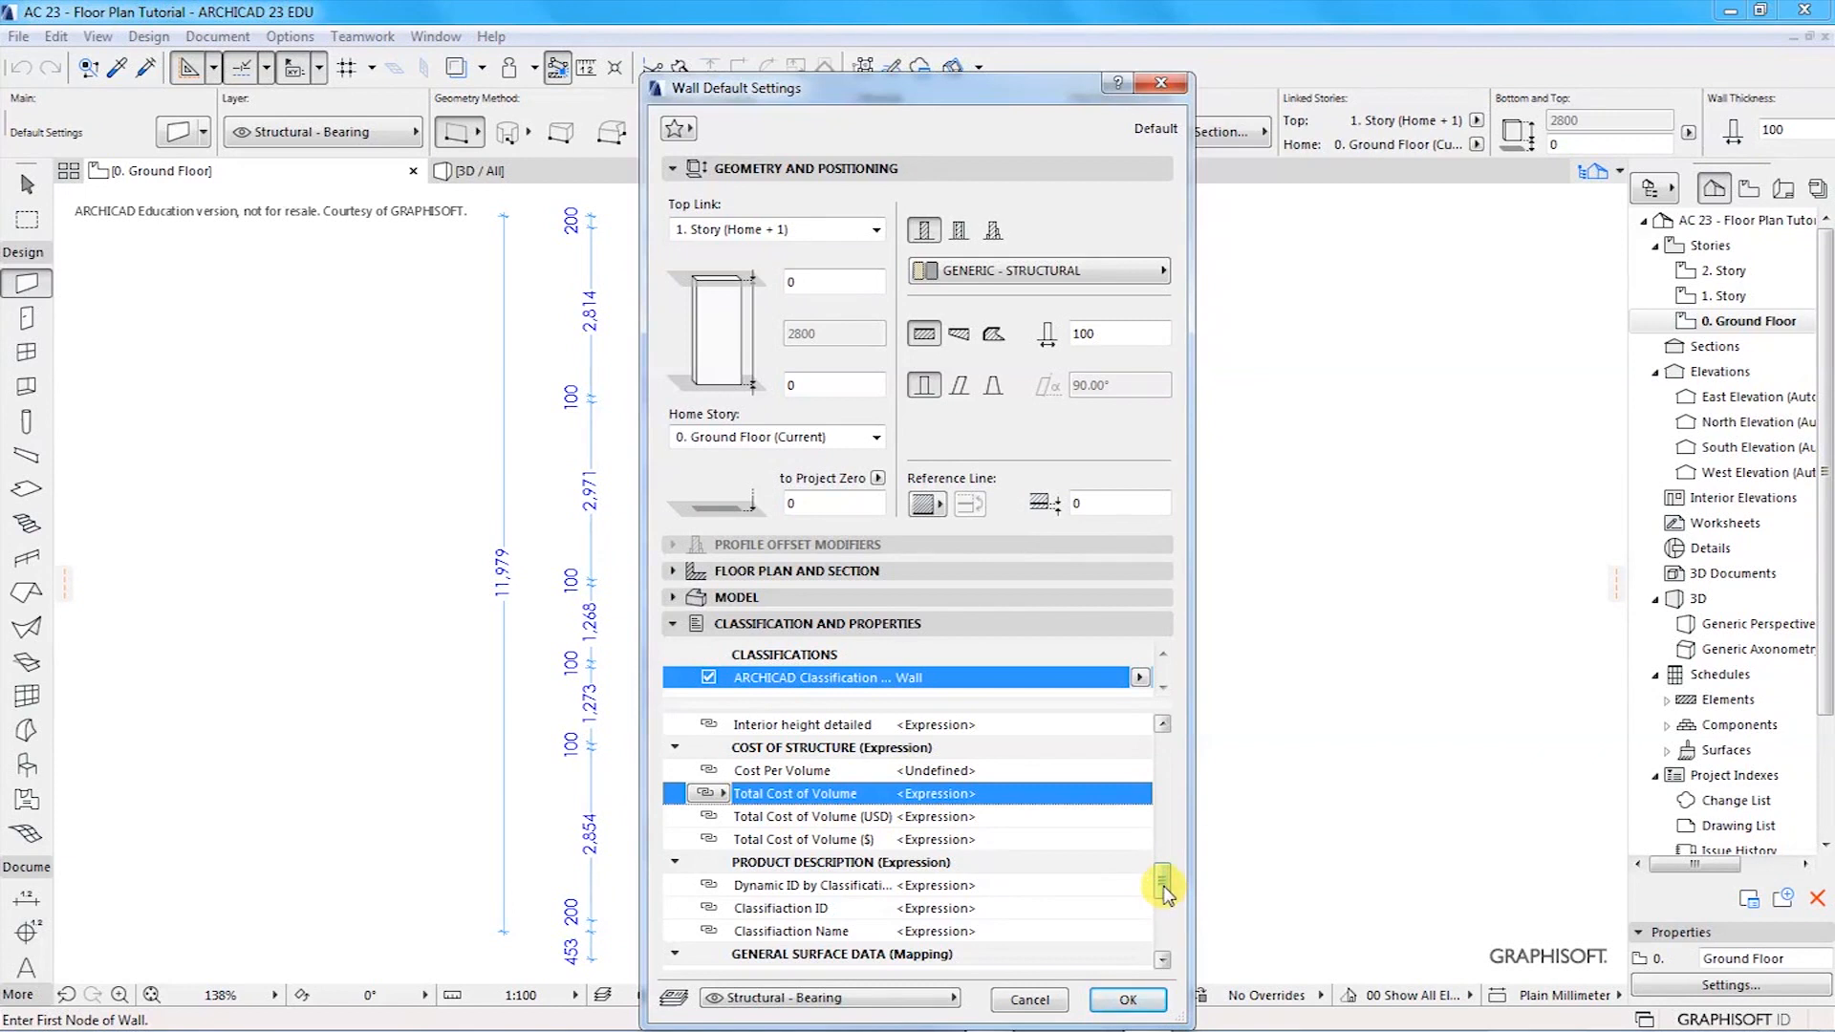
drag(1164, 892, 1164, 911)
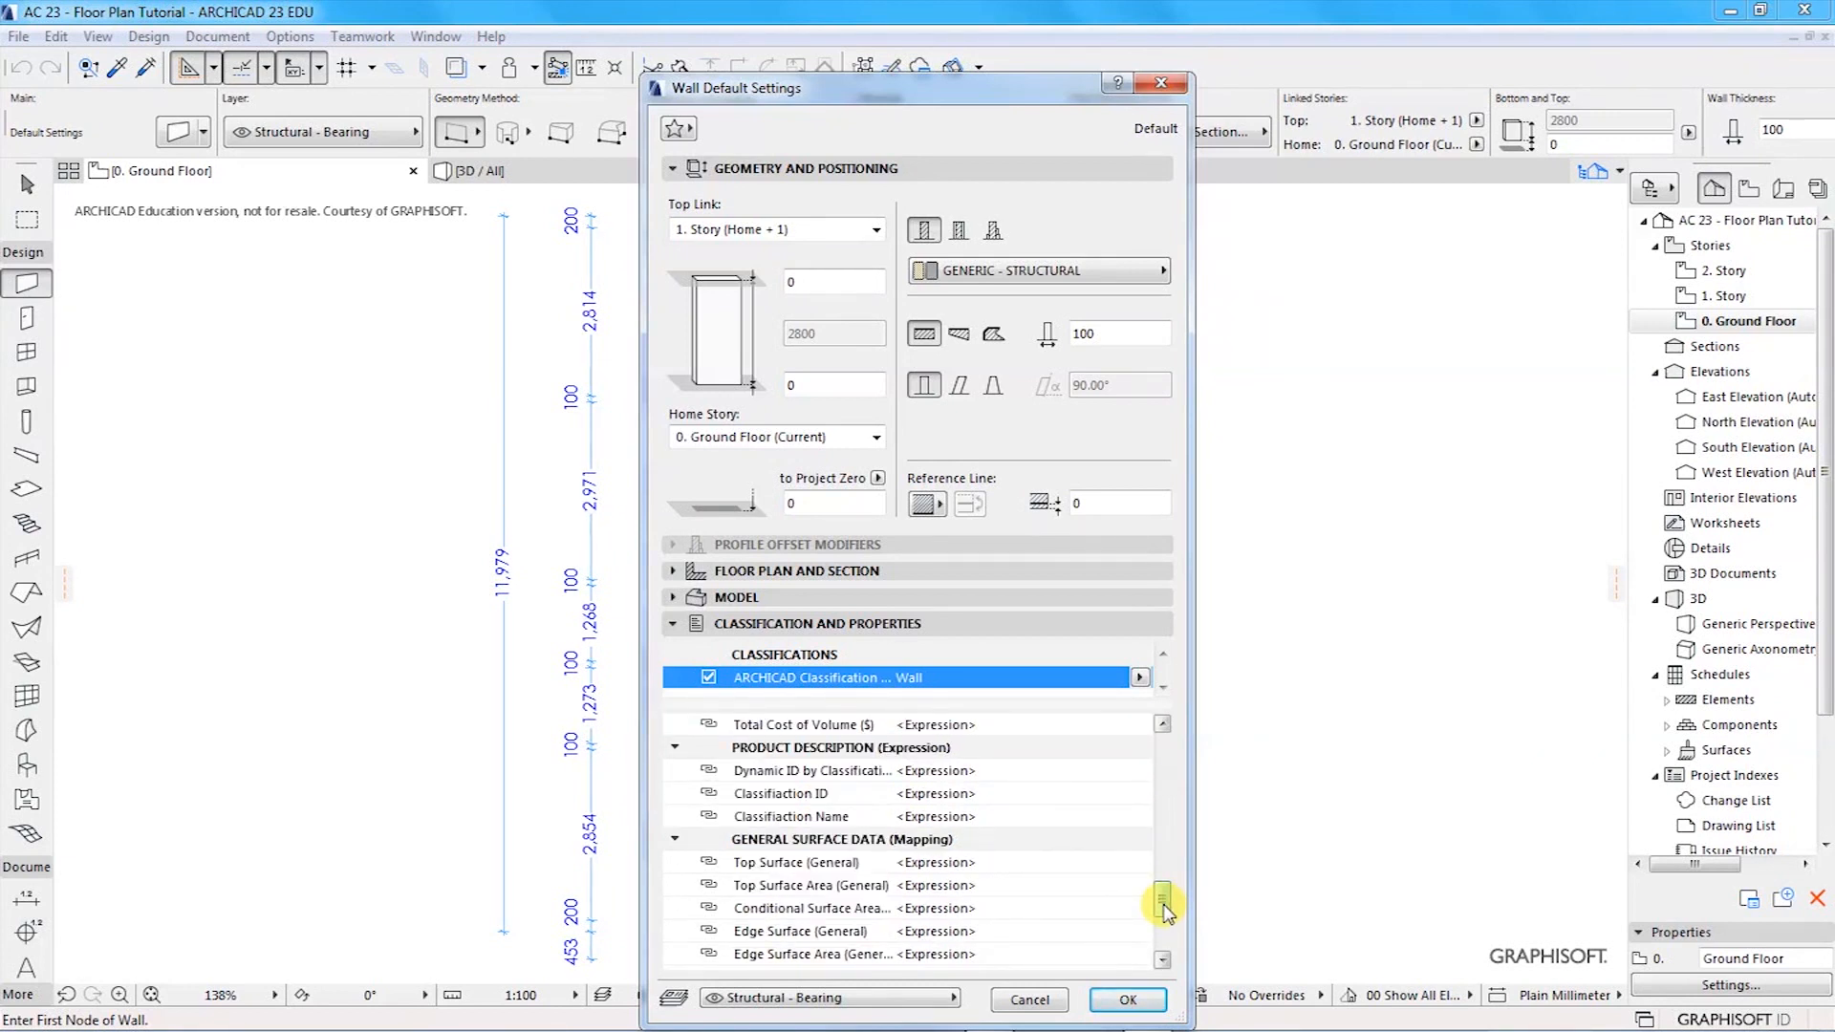
click(1120, 999)
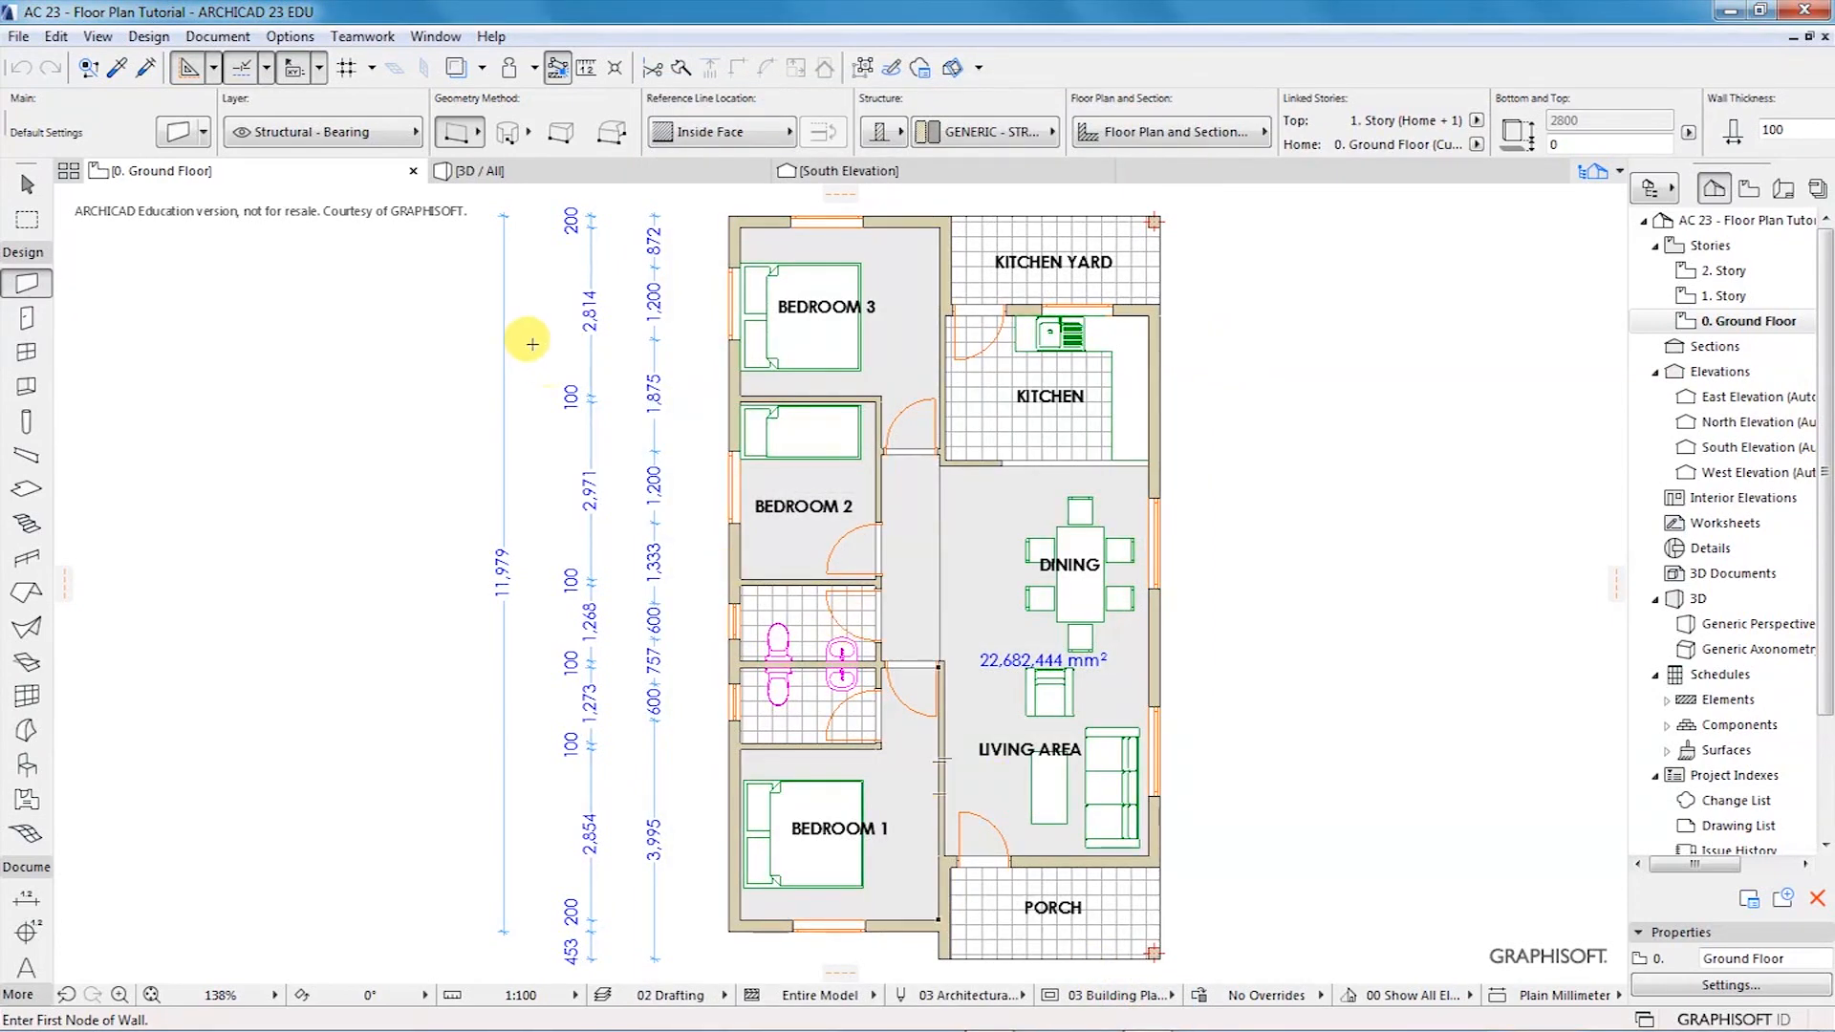
- Return to the 3D view and expand the Elements schedules in the project tree so their names are readable
click(495, 172)
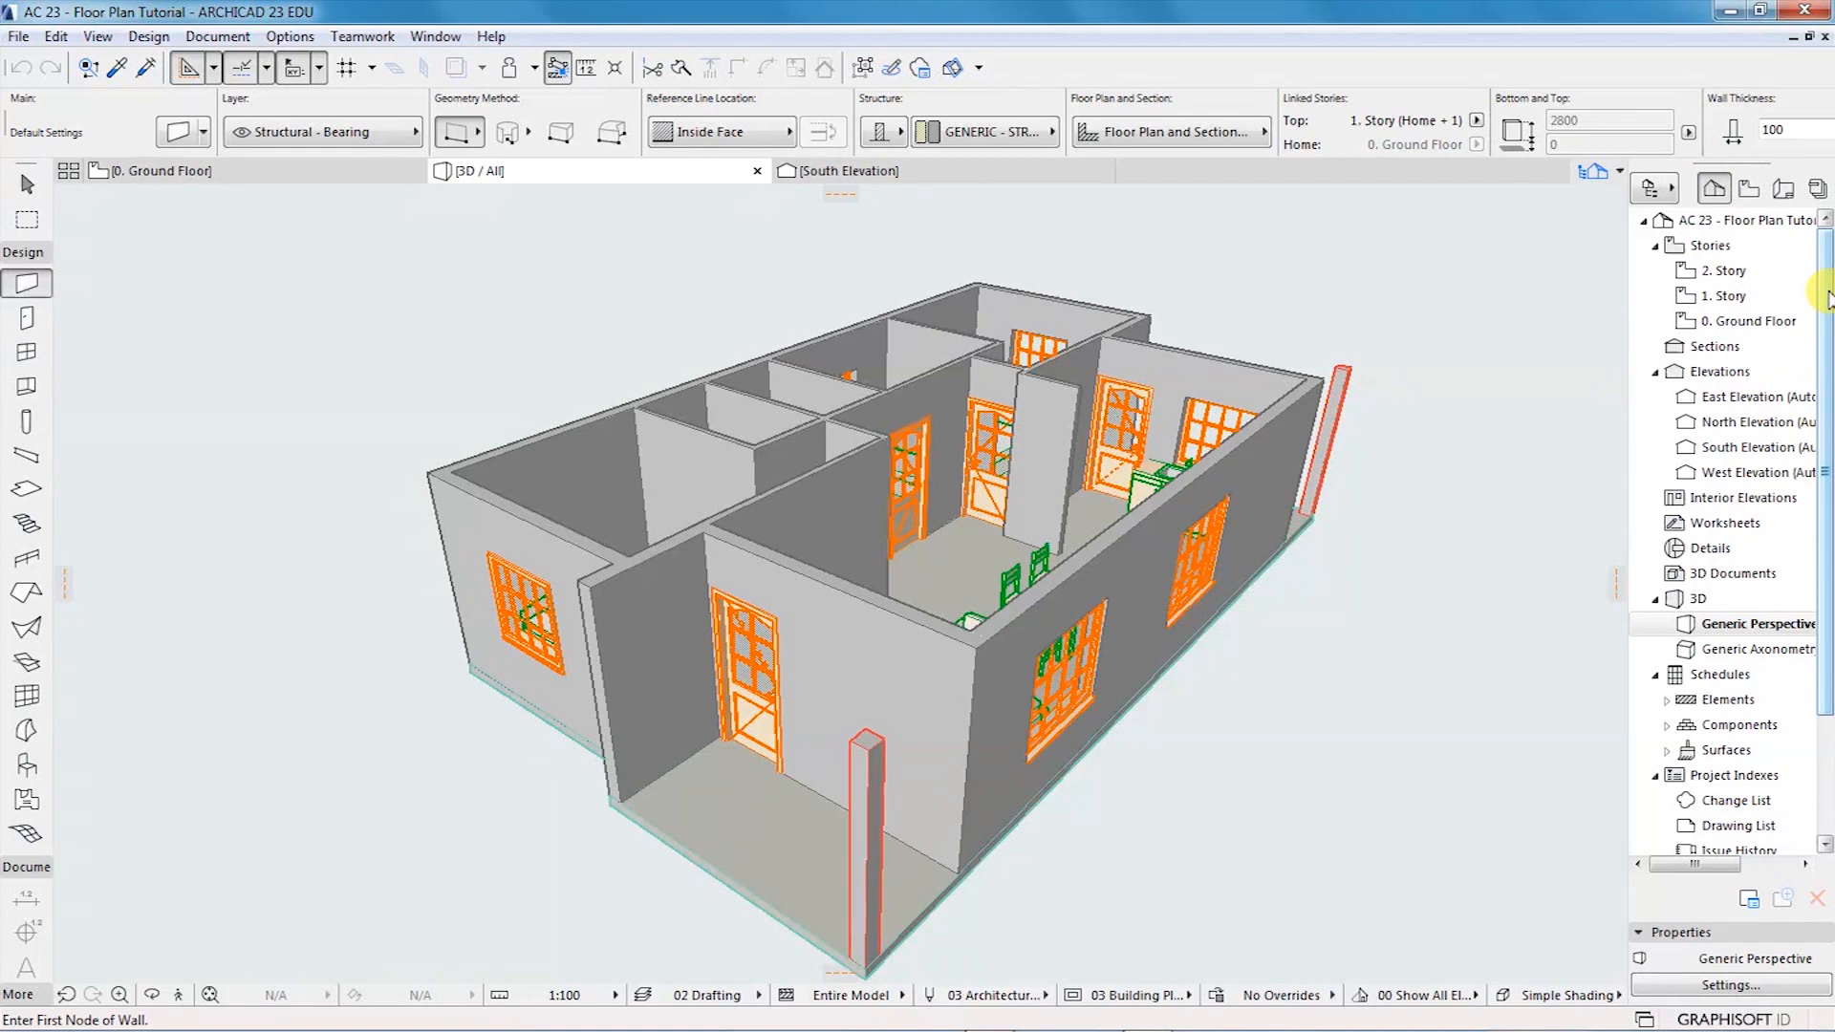
scroll(1778, 430, down, 2)
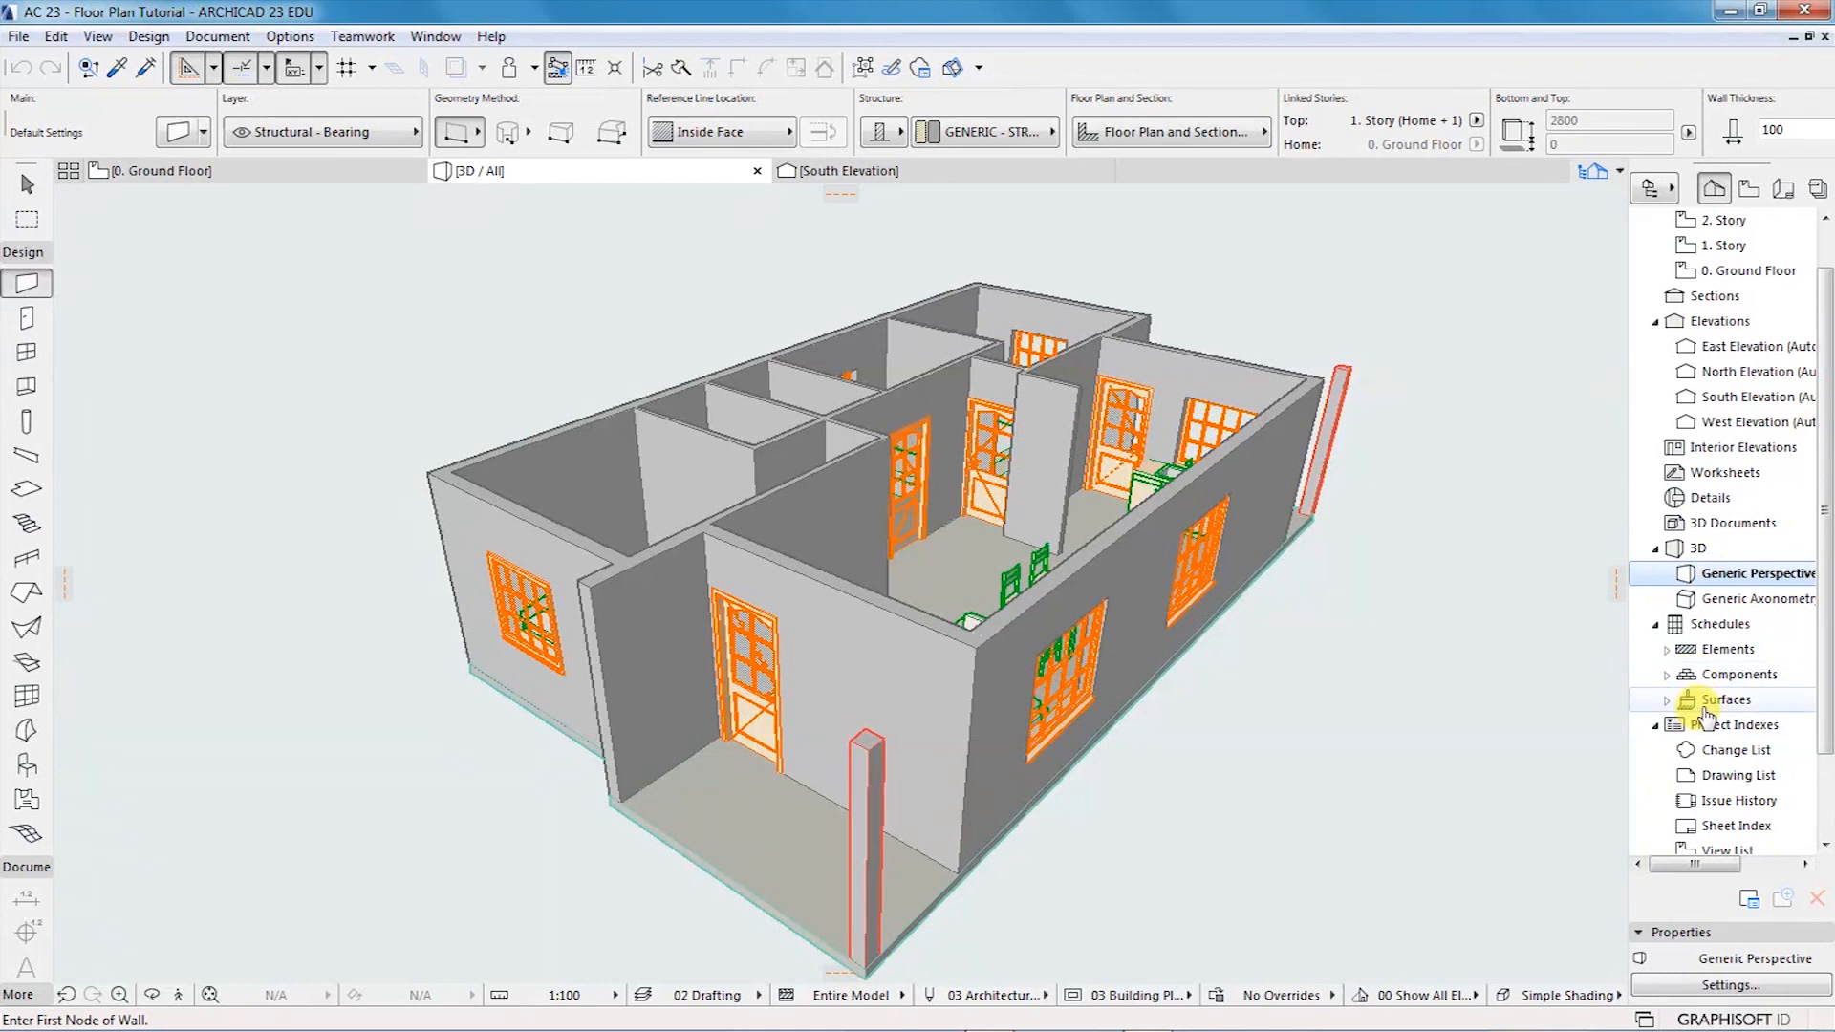
click(1668, 651)
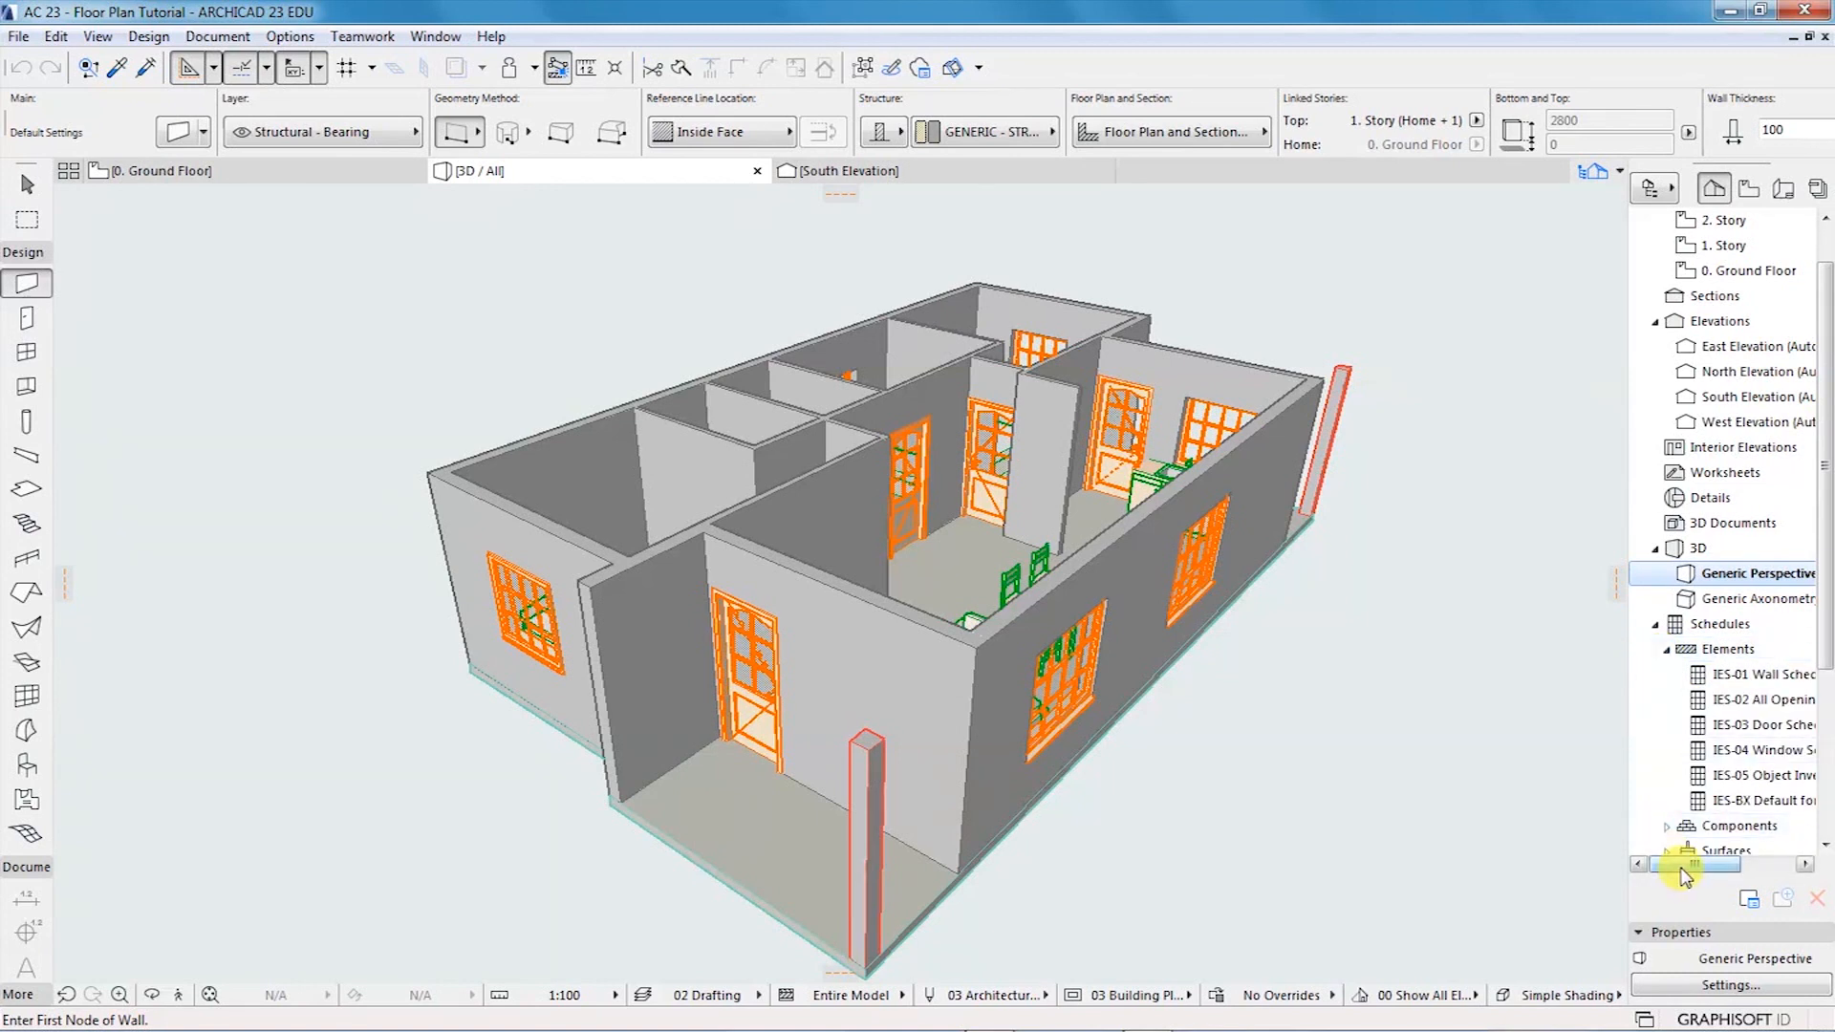
drag(1685, 862, 1700, 865)
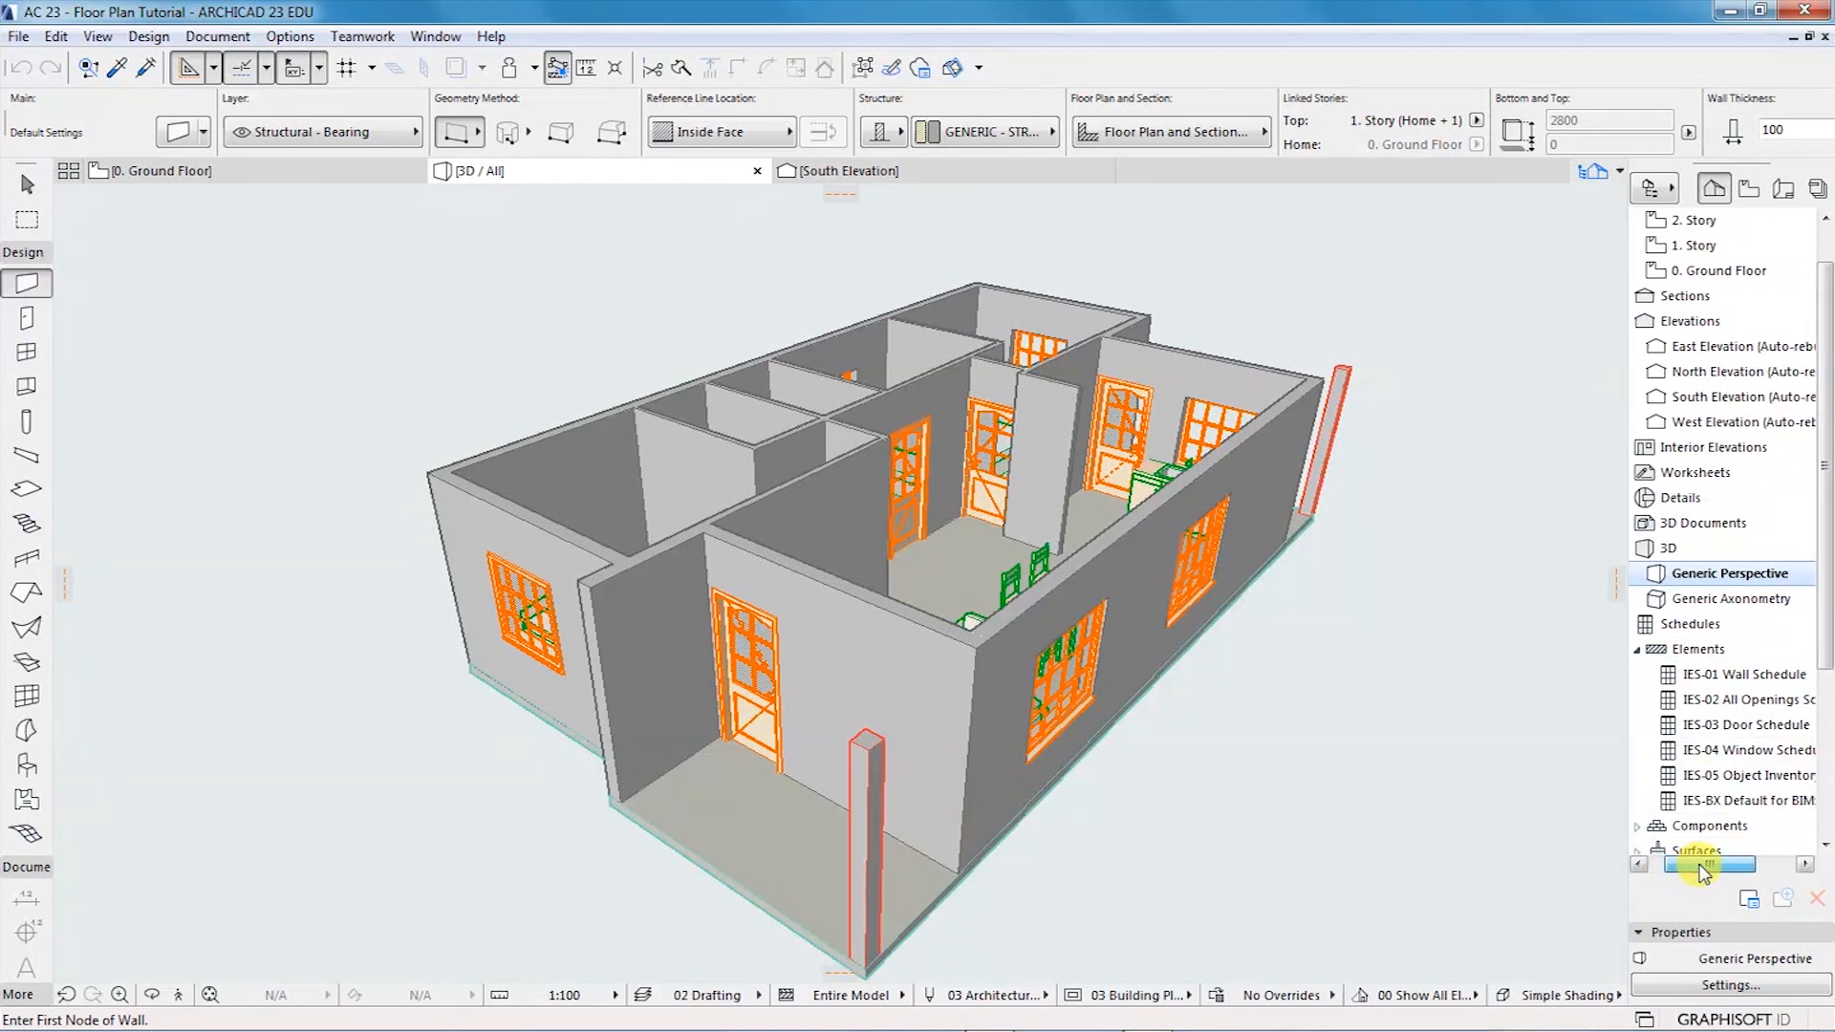
click(1641, 652)
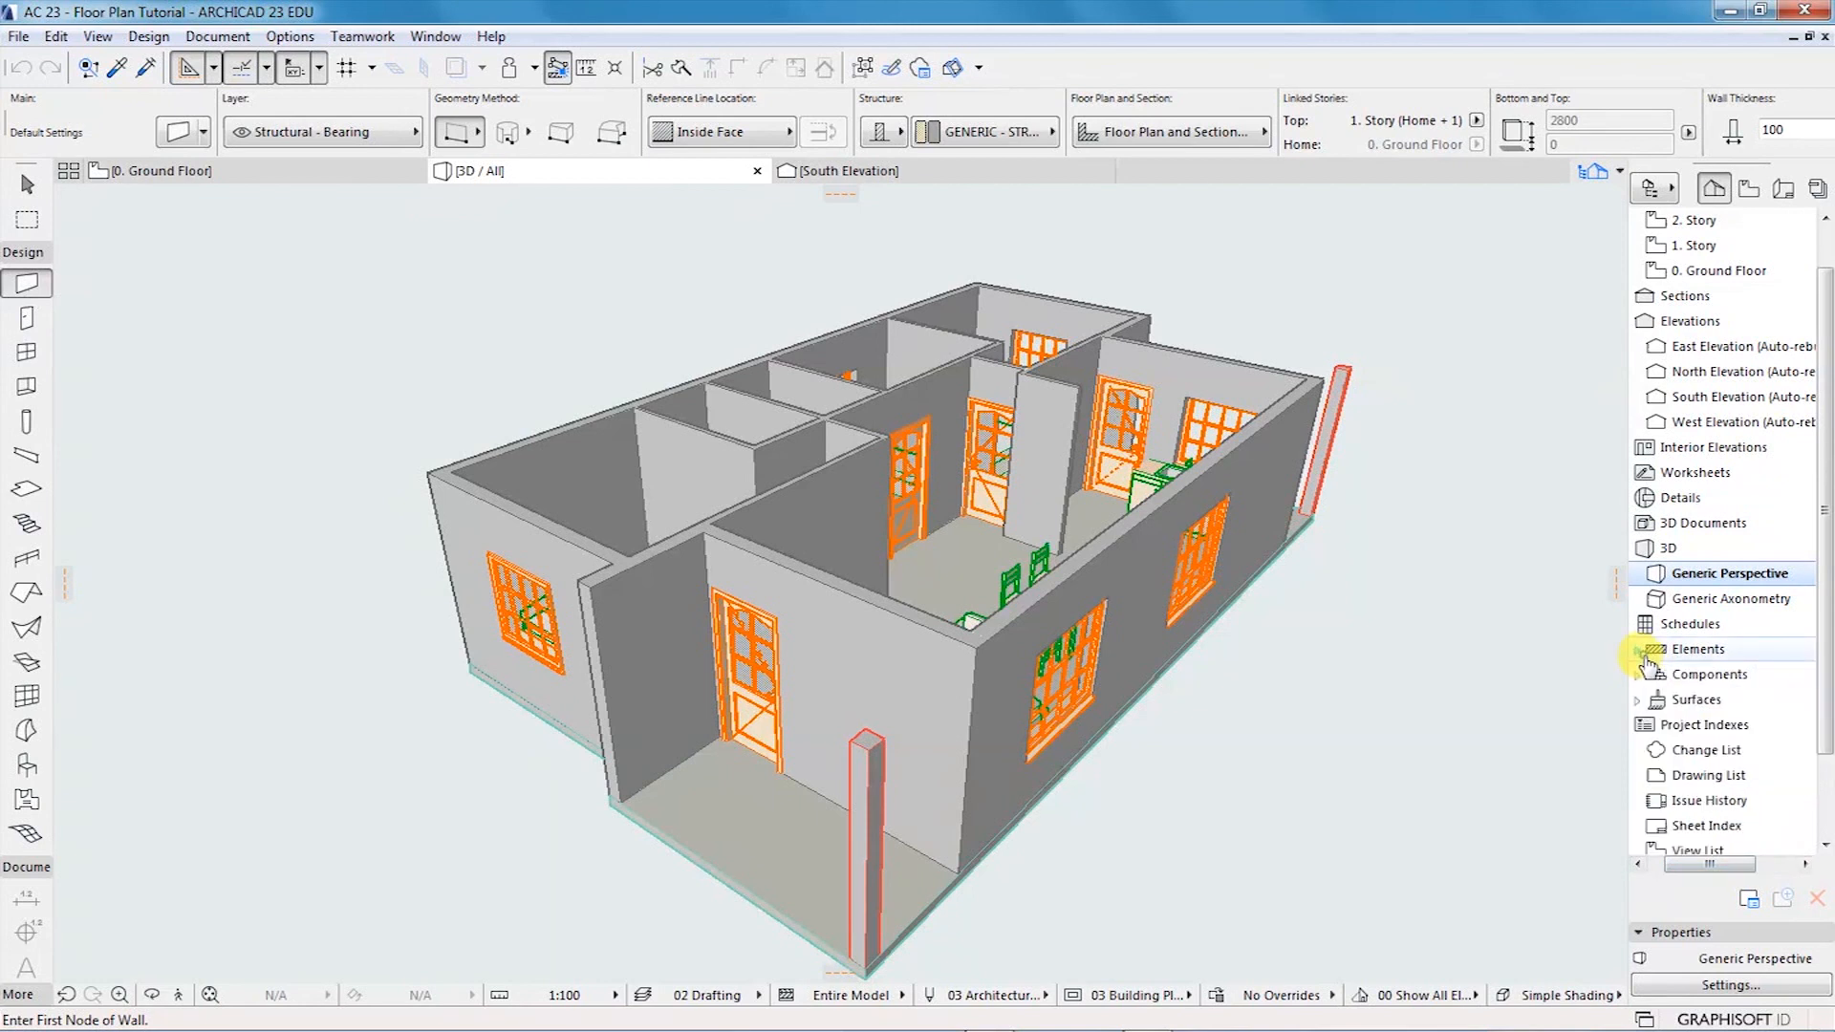
click(1638, 651)
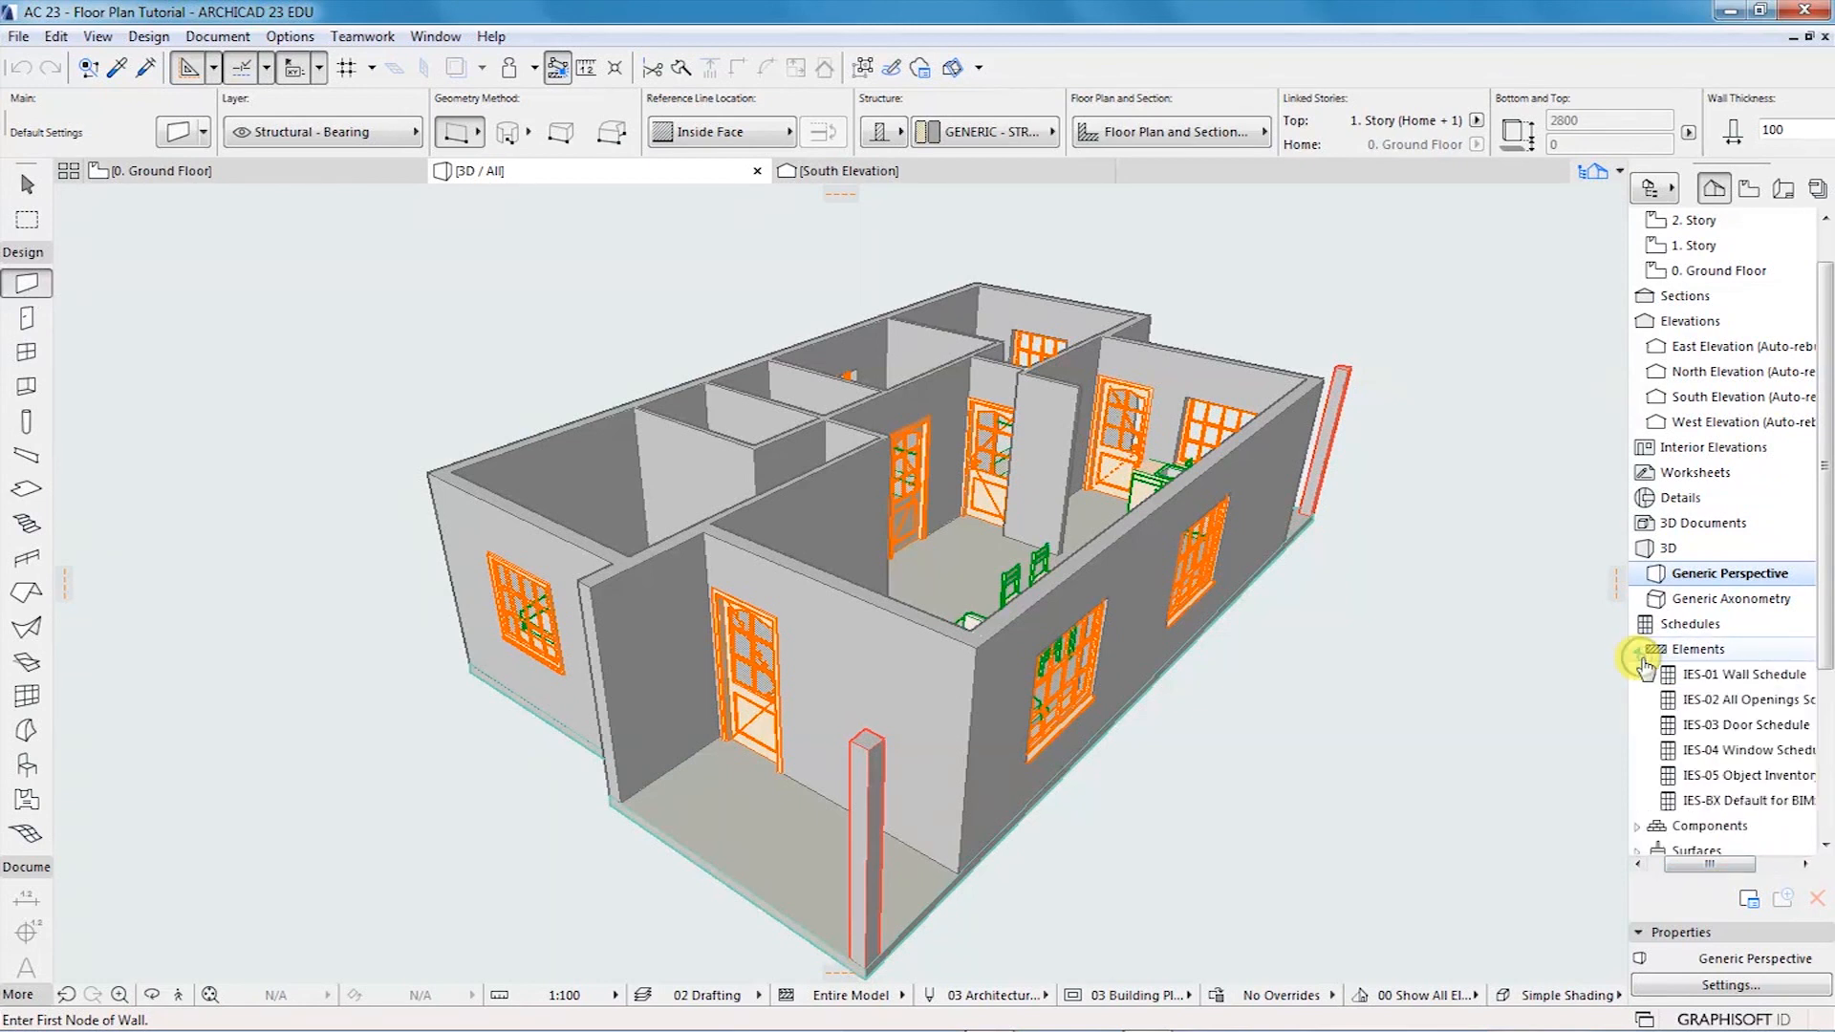
drag(1700, 866, 1716, 869)
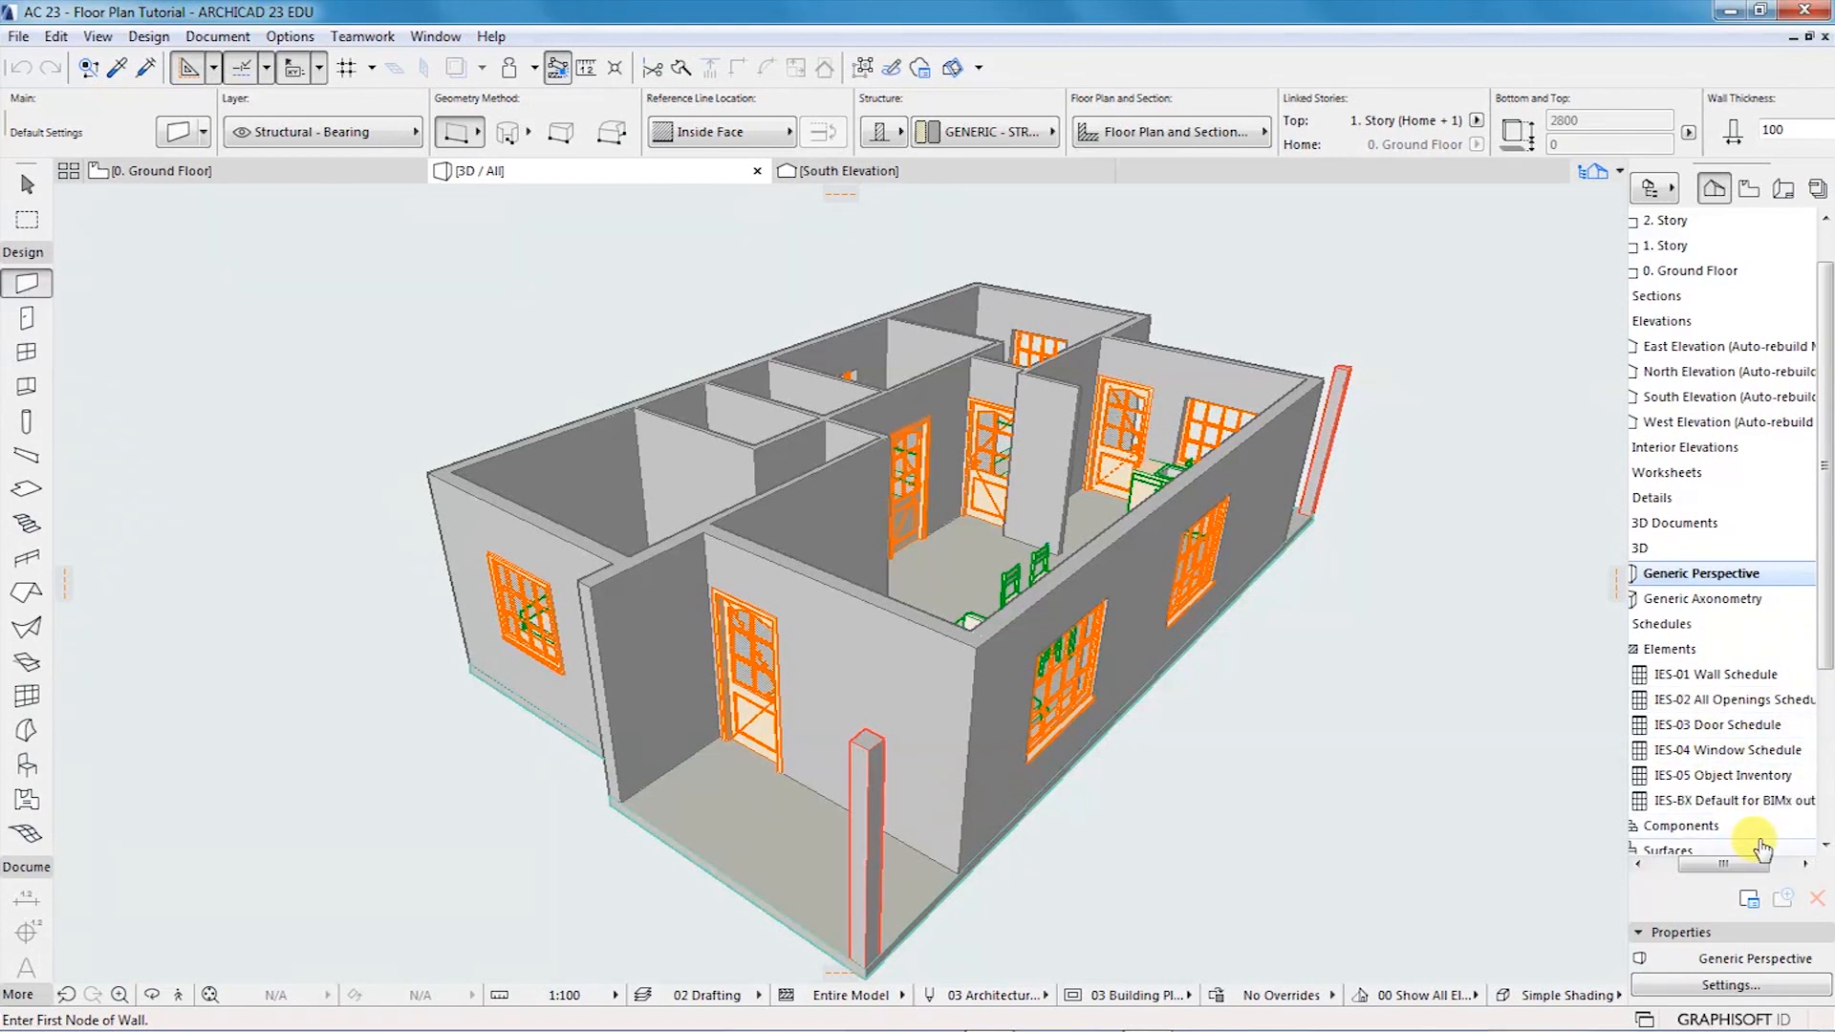
drag(1753, 862, 1712, 864)
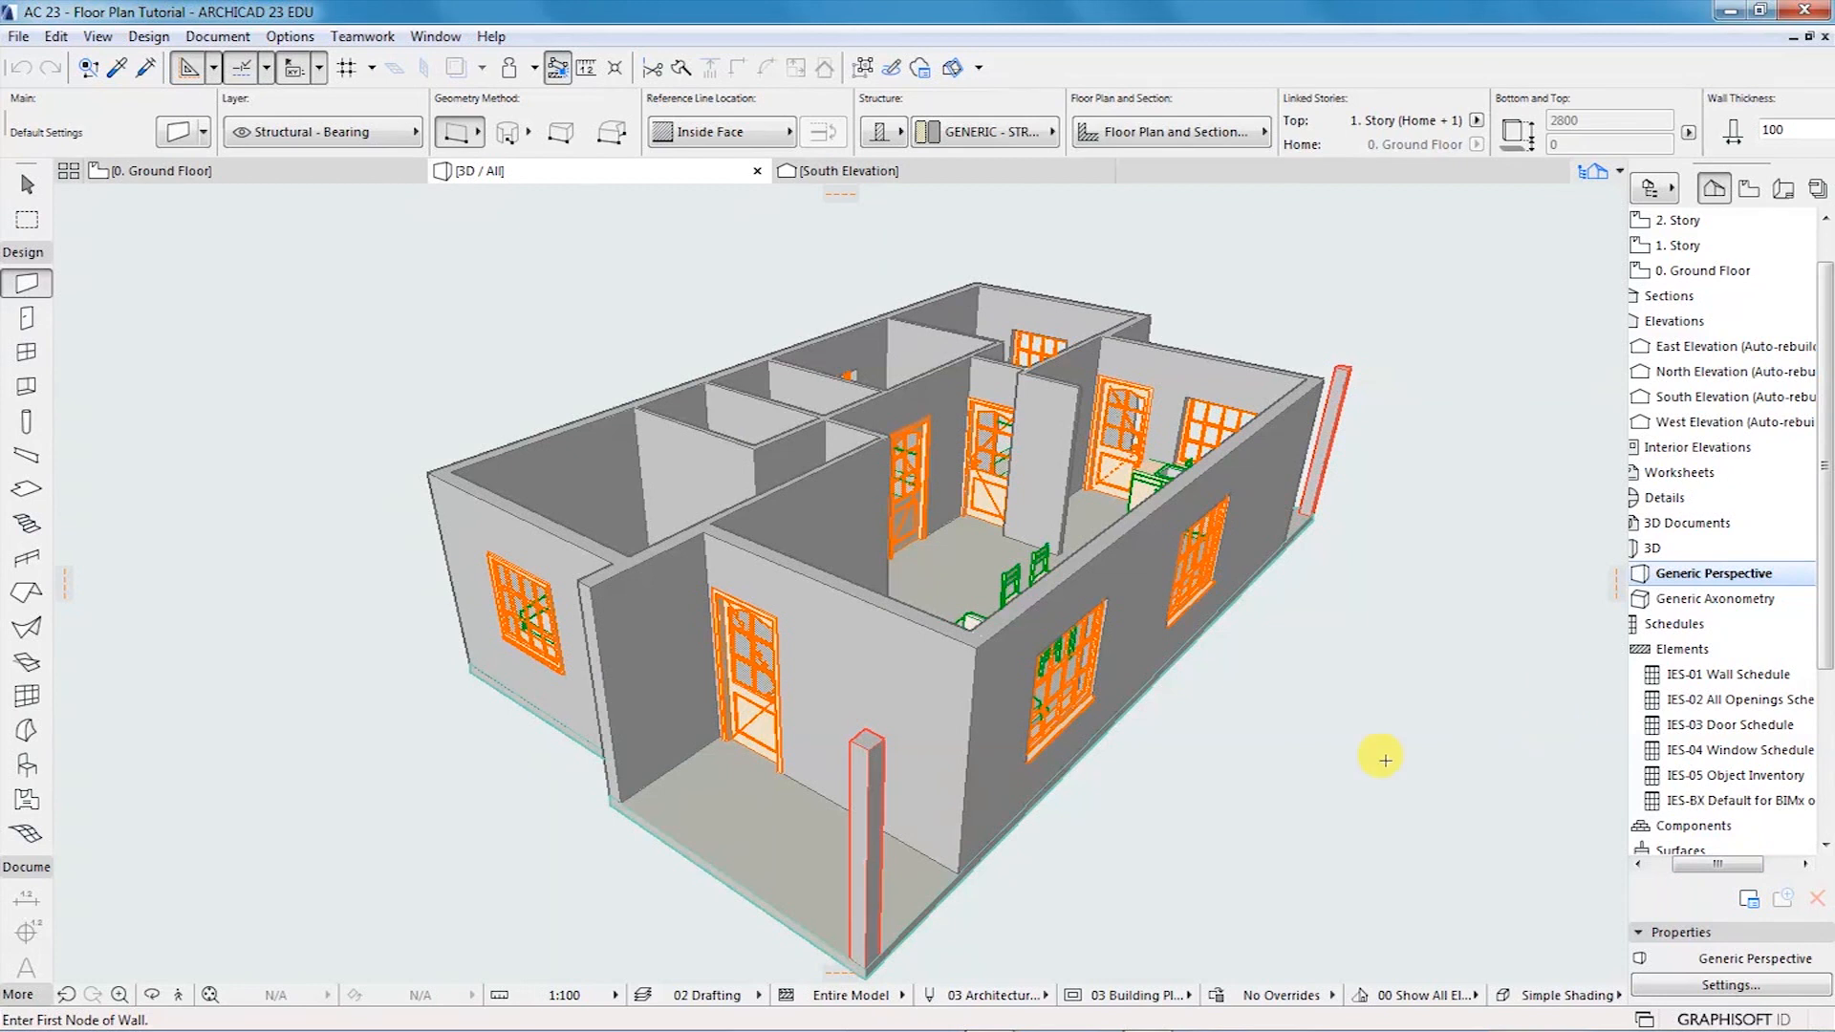
drag(1712, 865, 1700, 867)
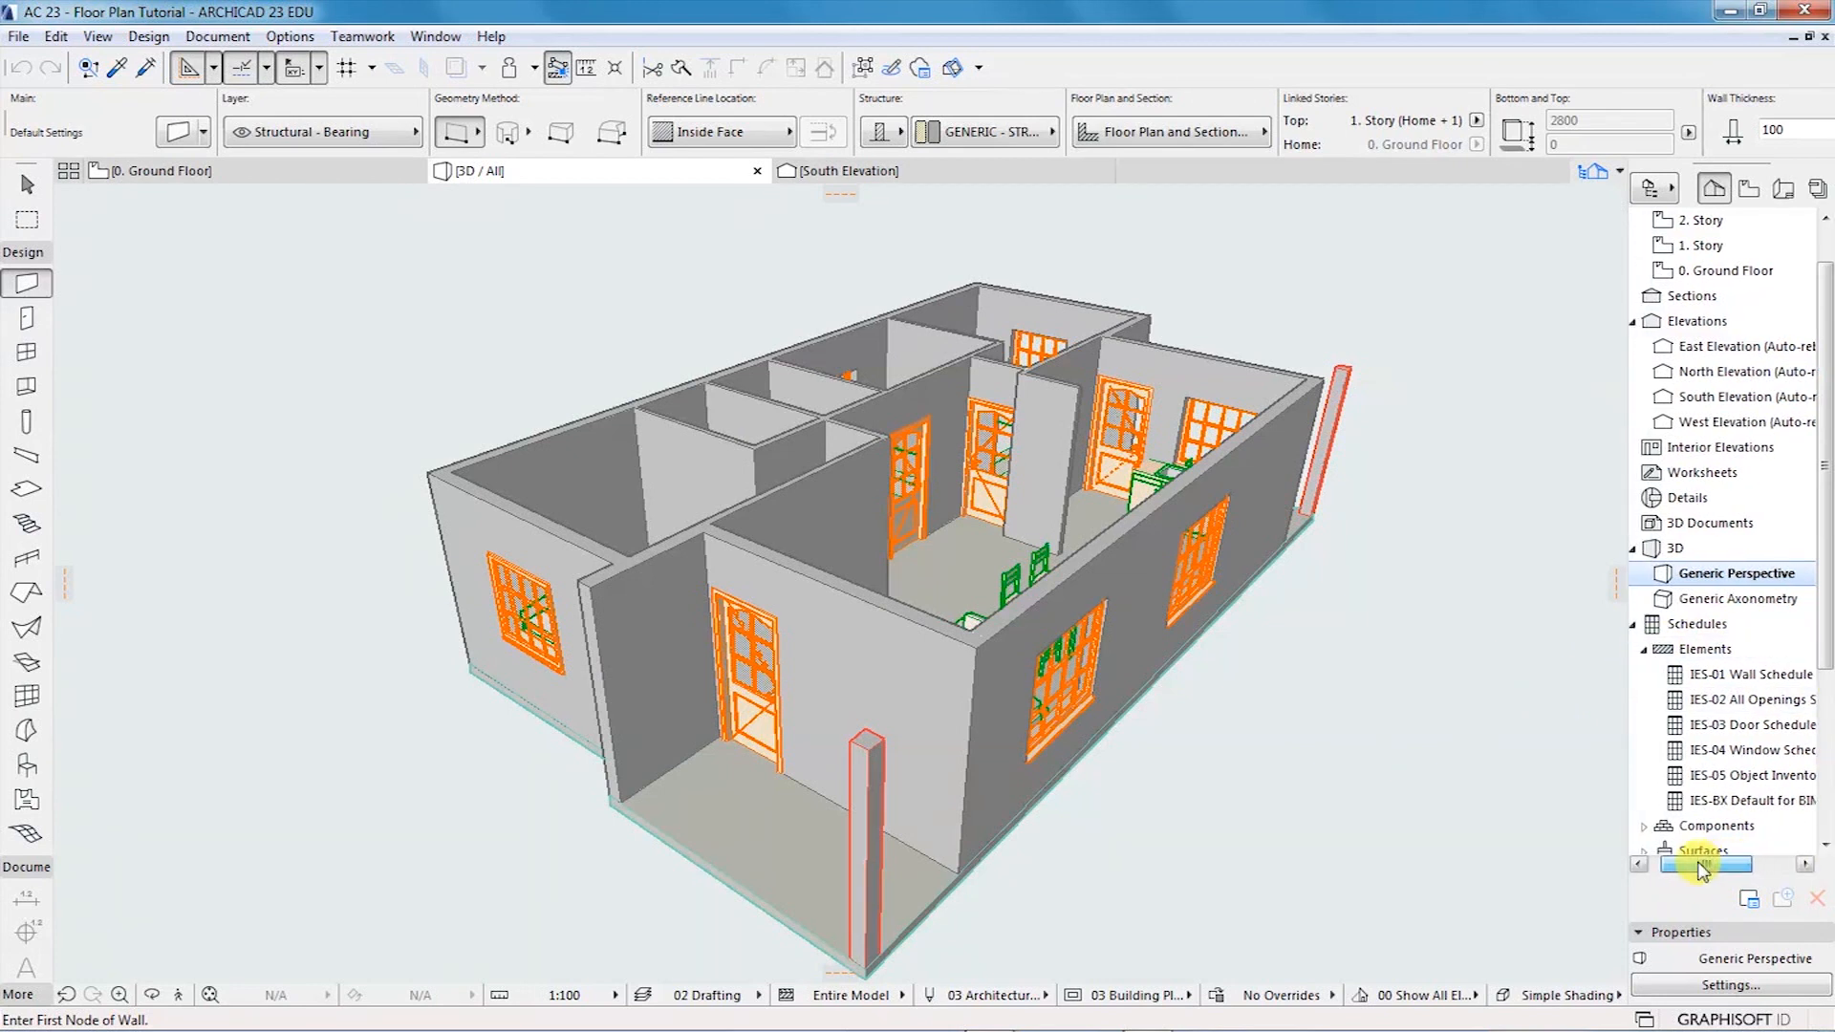
- Open the IES-01 Wall Schedule and set its zoom to 150%
click(1699, 680)
double_click(1696, 676)
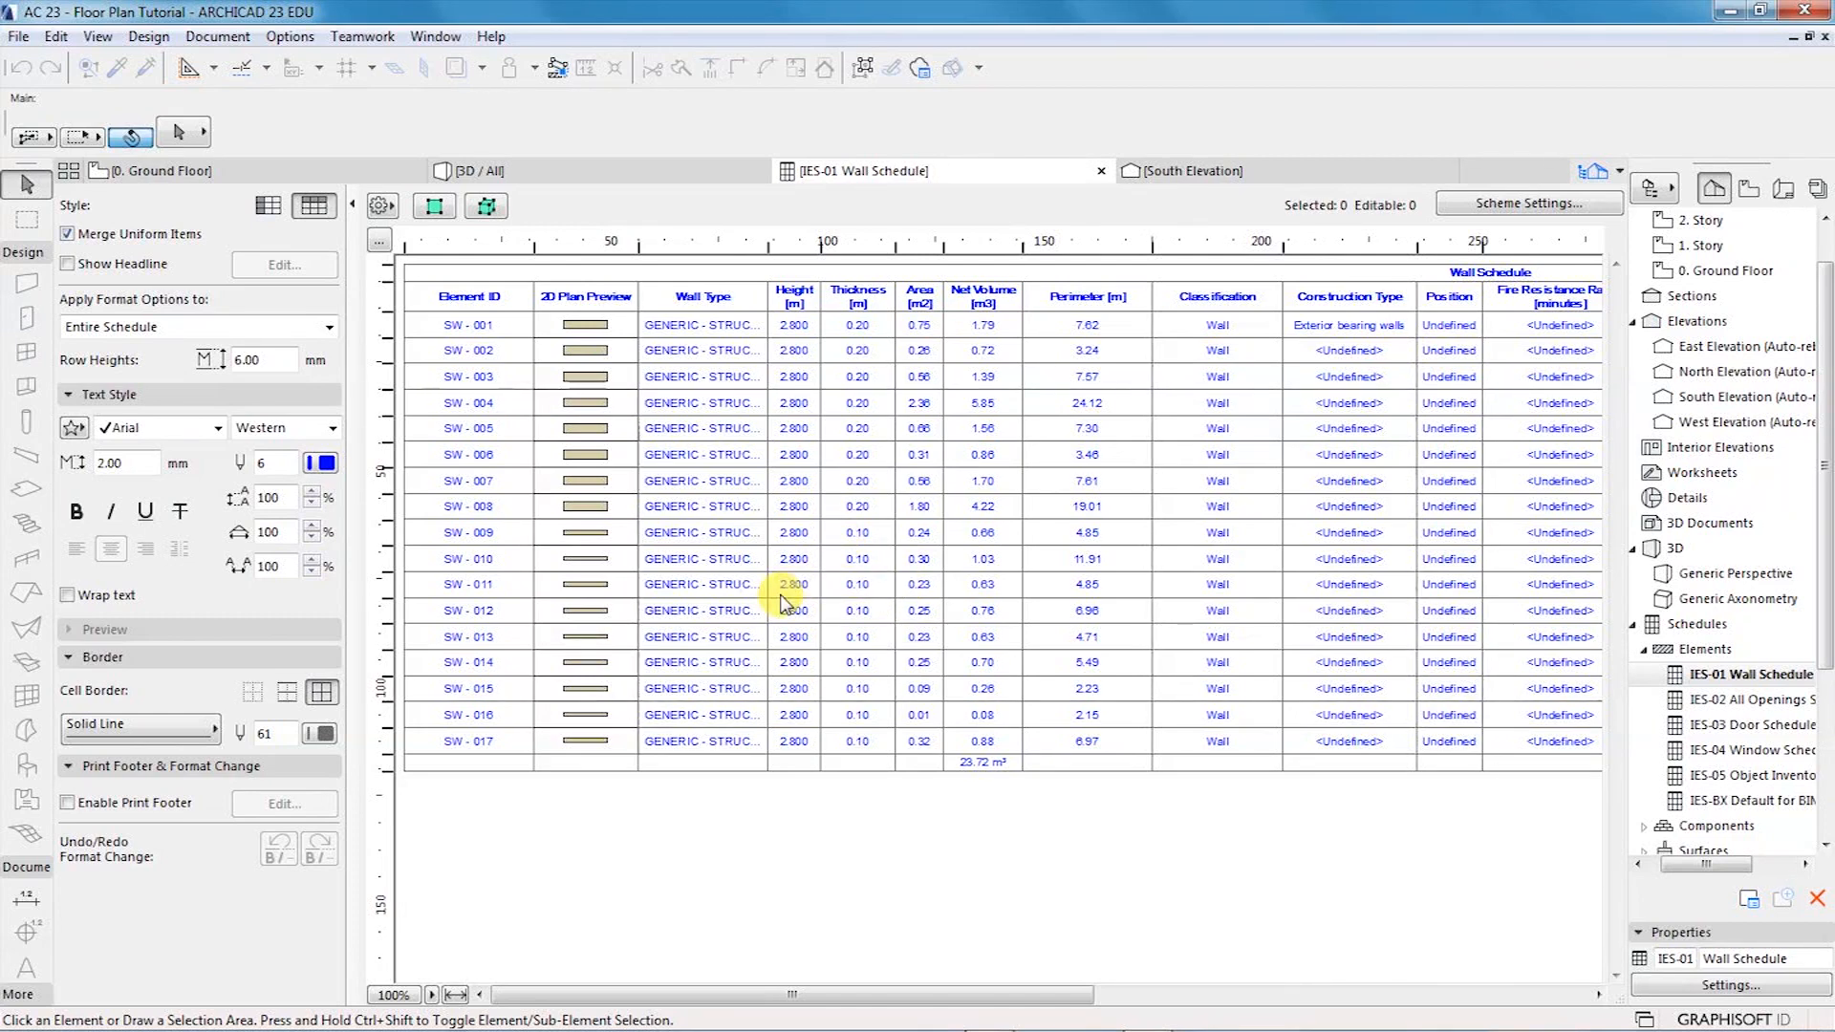
click(432, 996)
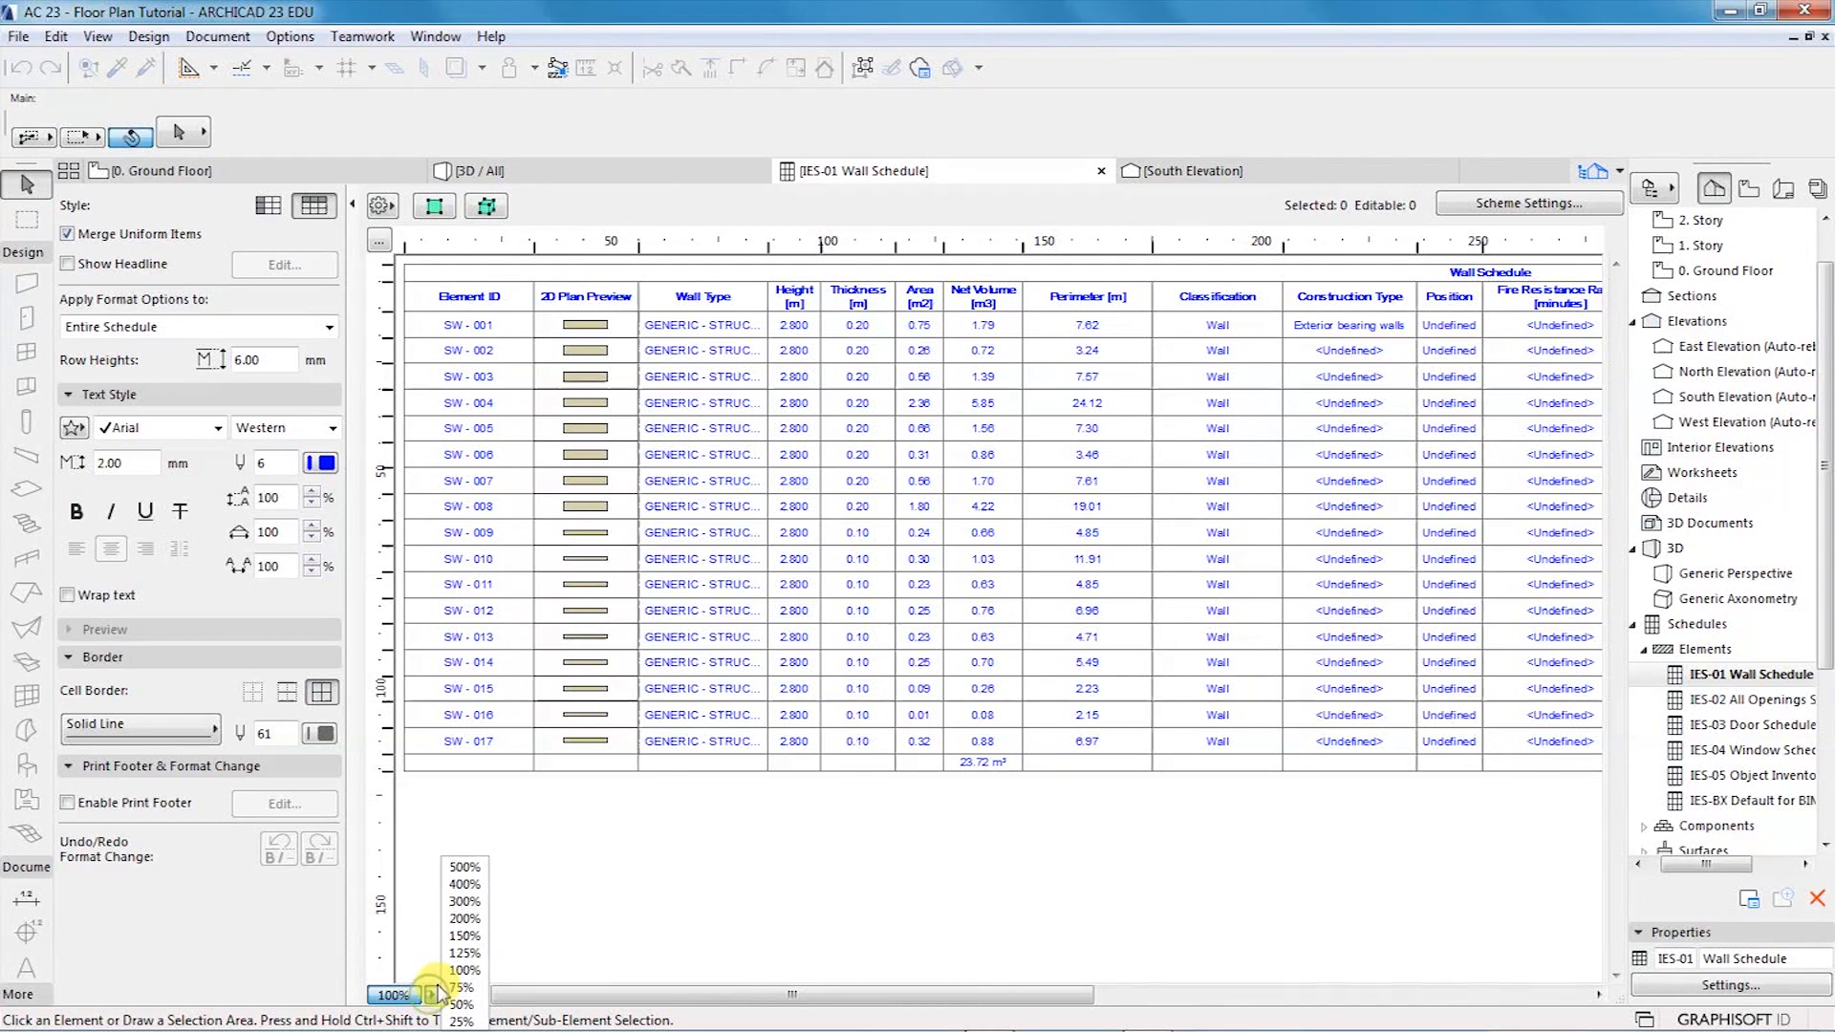
click(469, 937)
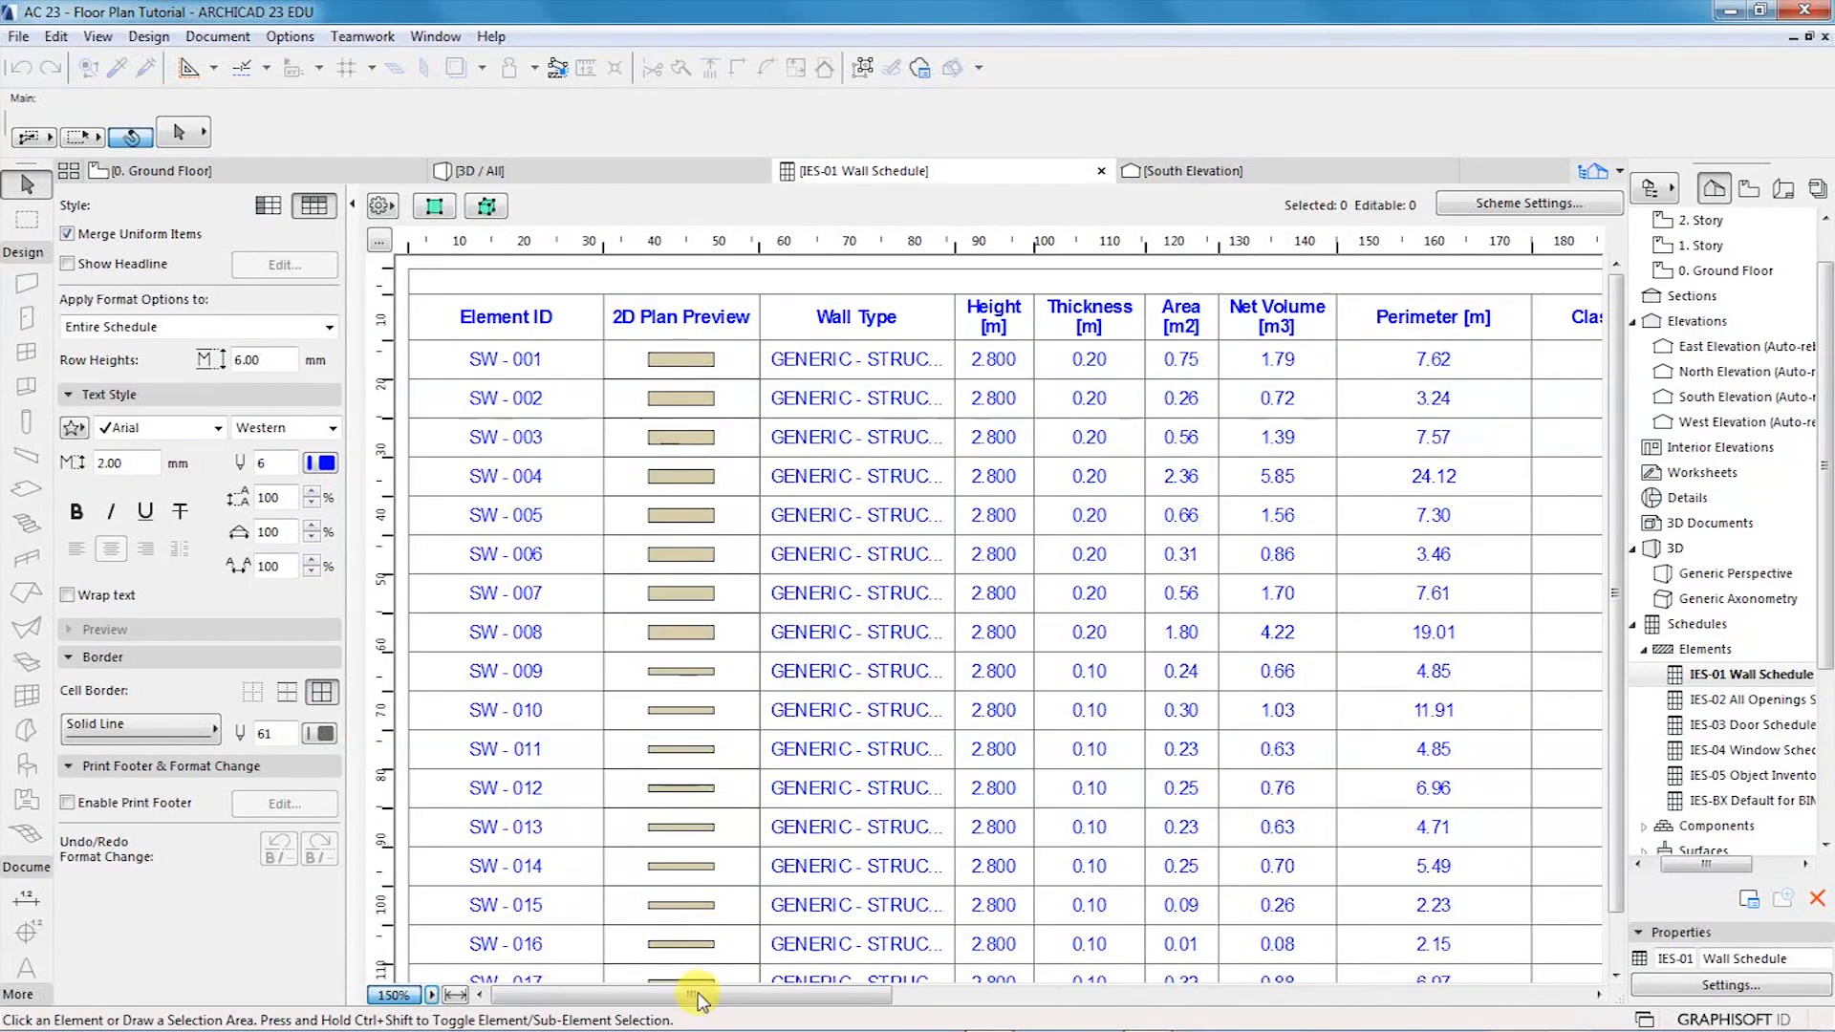
- Examine the wall schedule's first columns, from Element ID and 2D Plan Preview through Wall Type, Height and Perimeter
drag(751, 996, 889, 999)
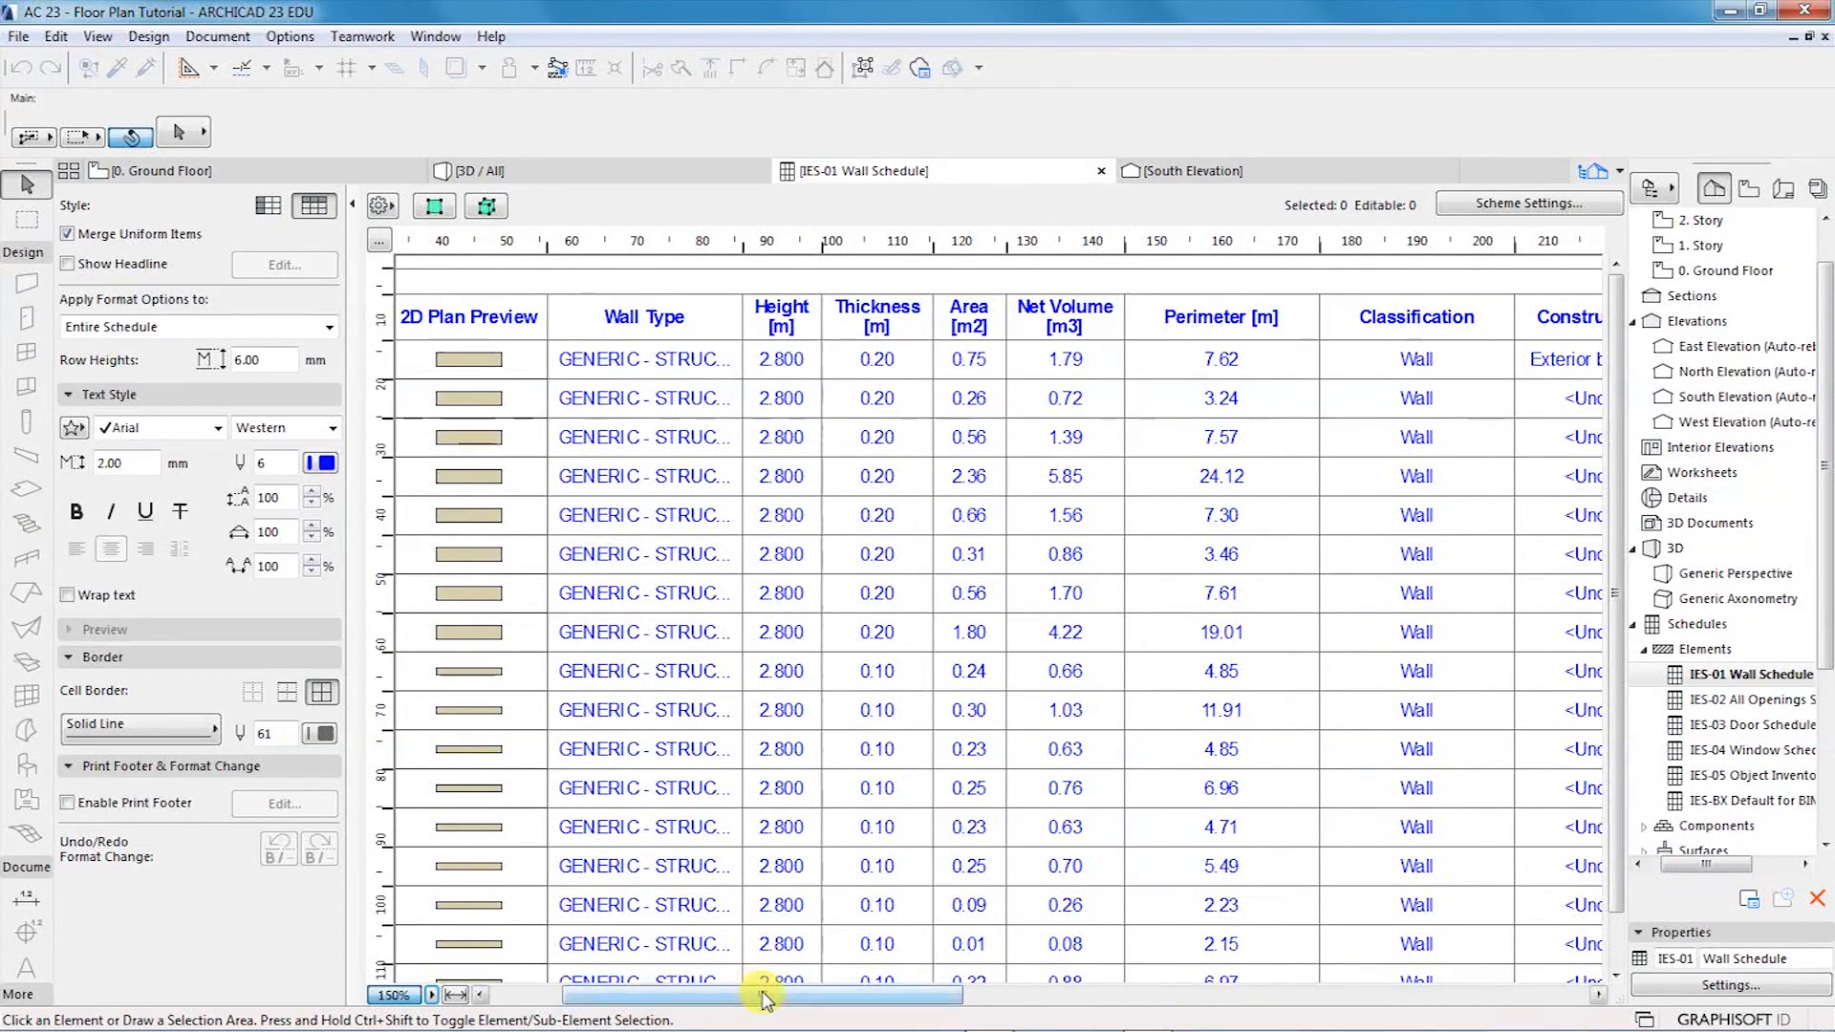
drag(749, 998, 702, 997)
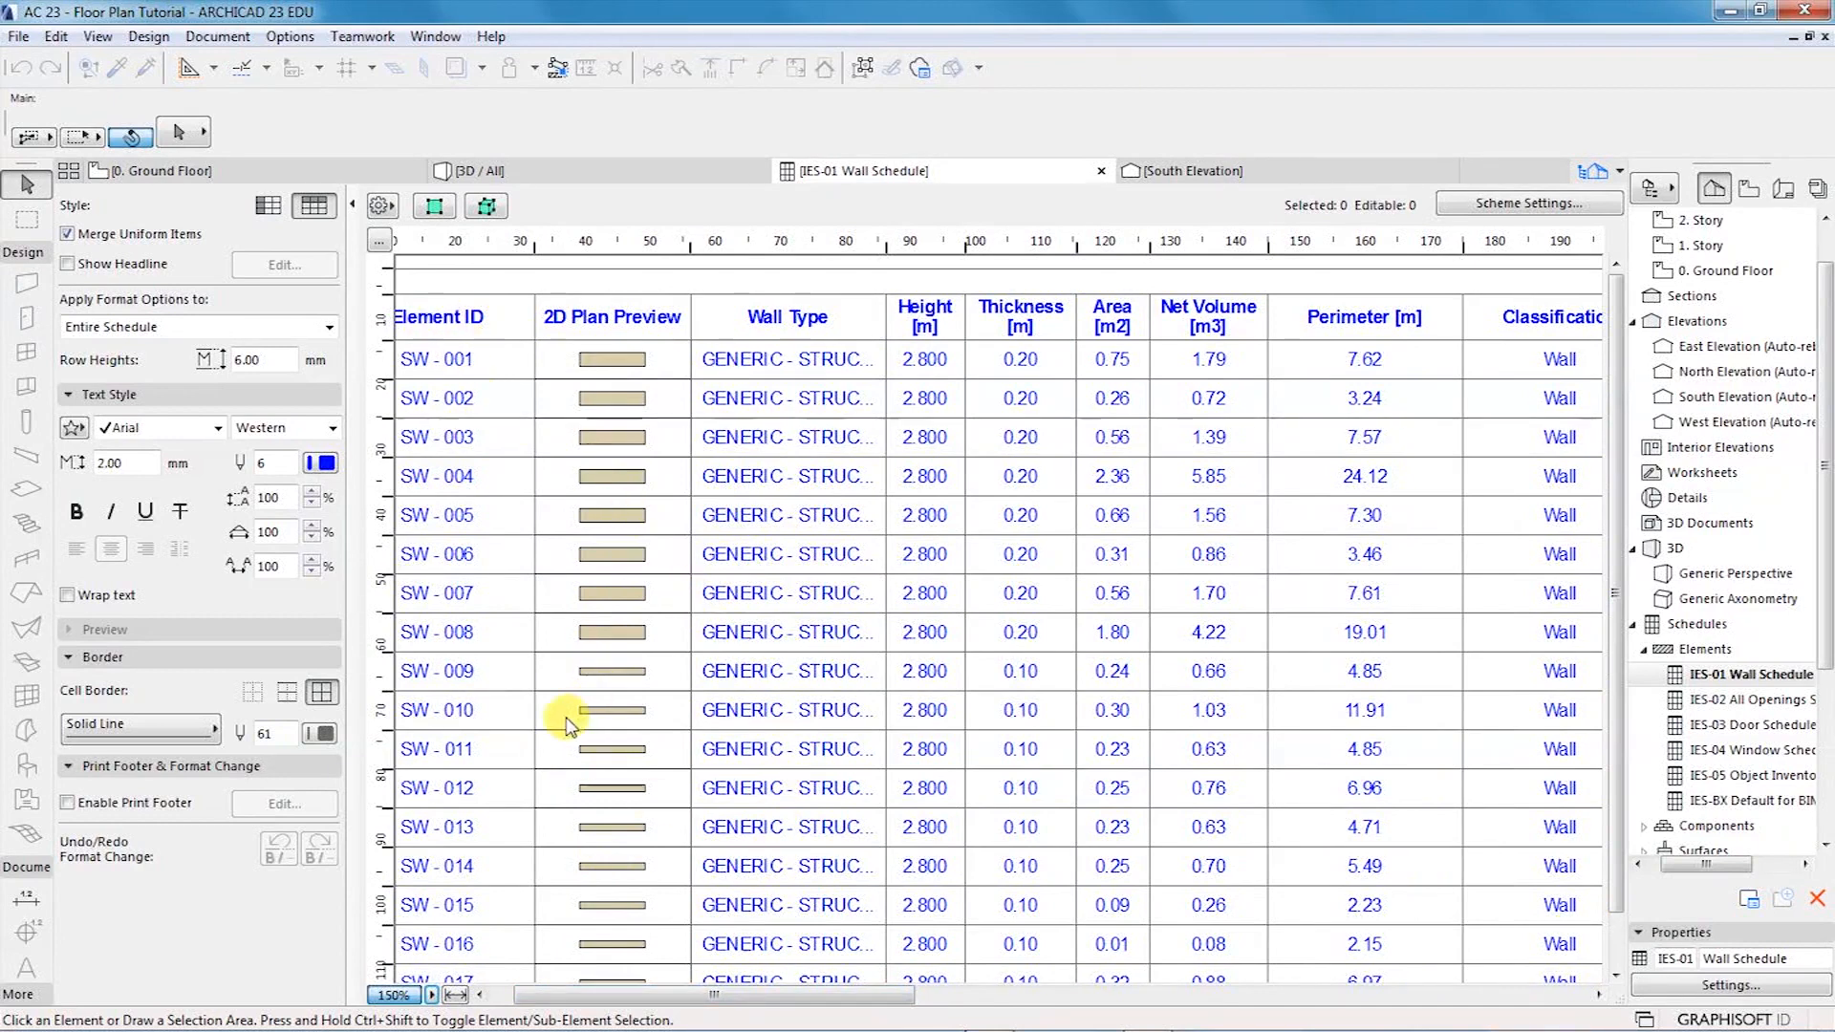
drag(571, 999, 548, 999)
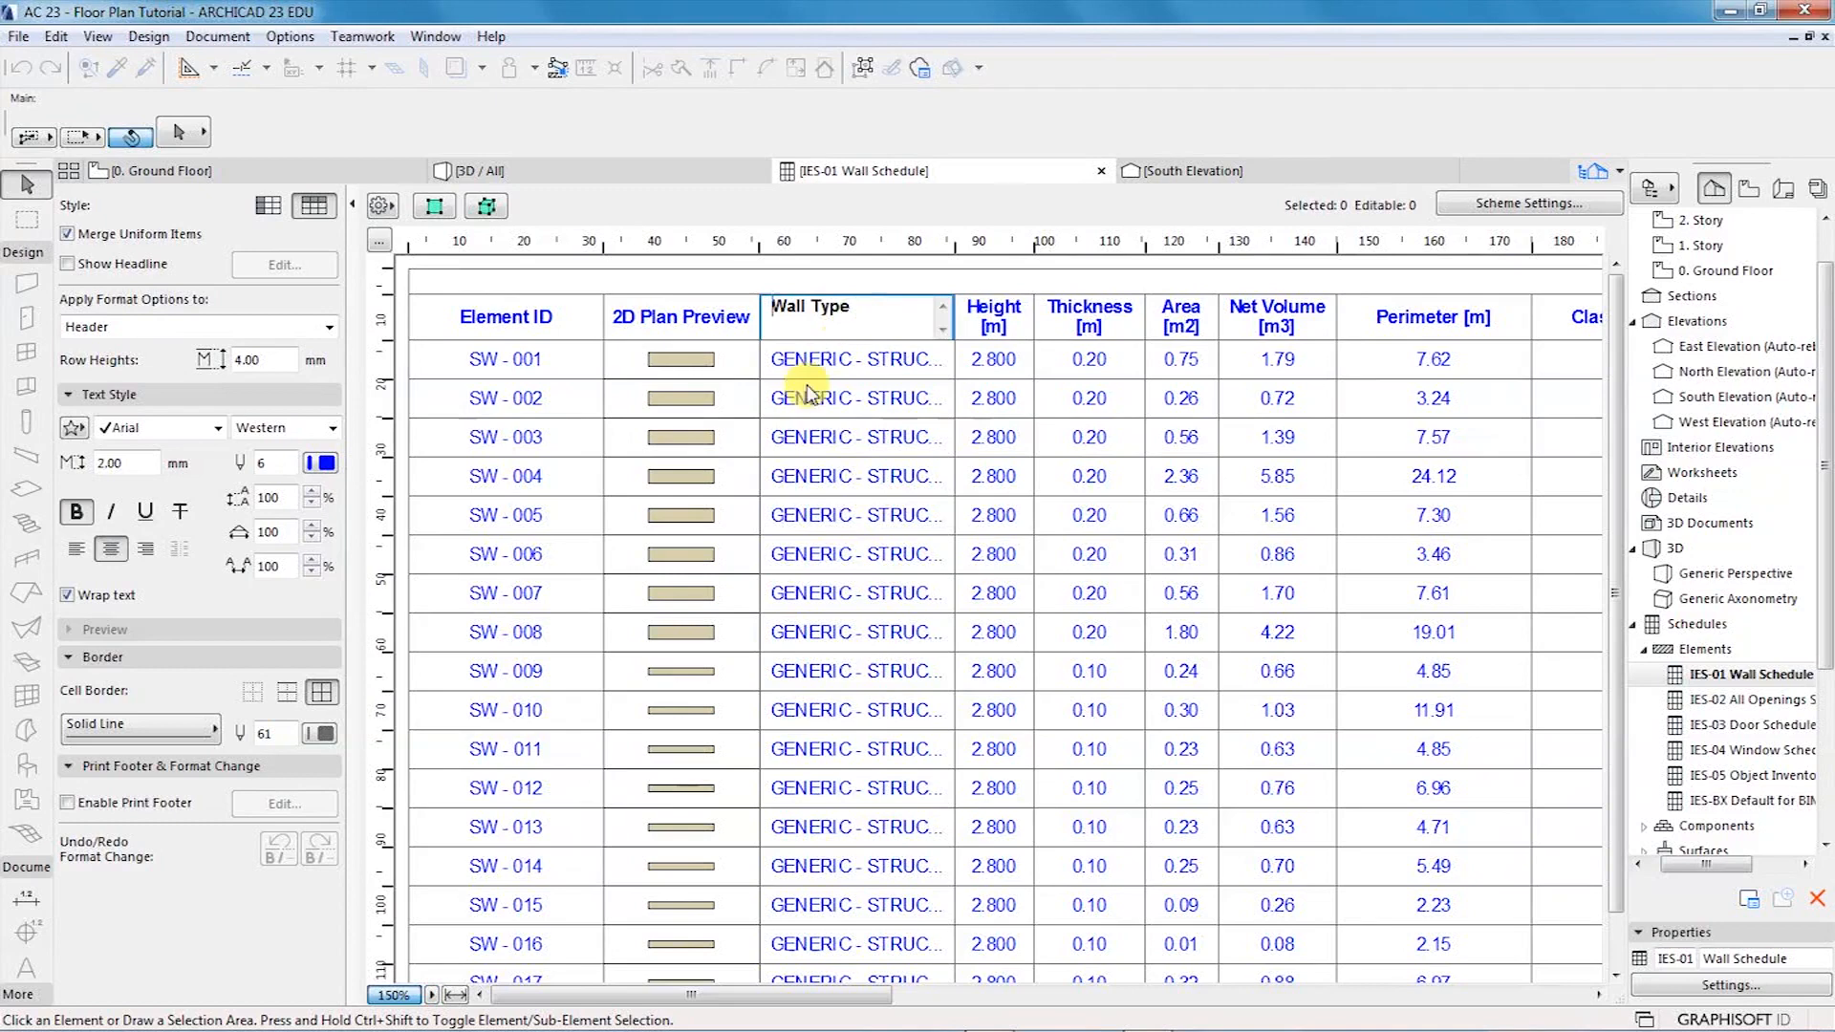
click(729, 368)
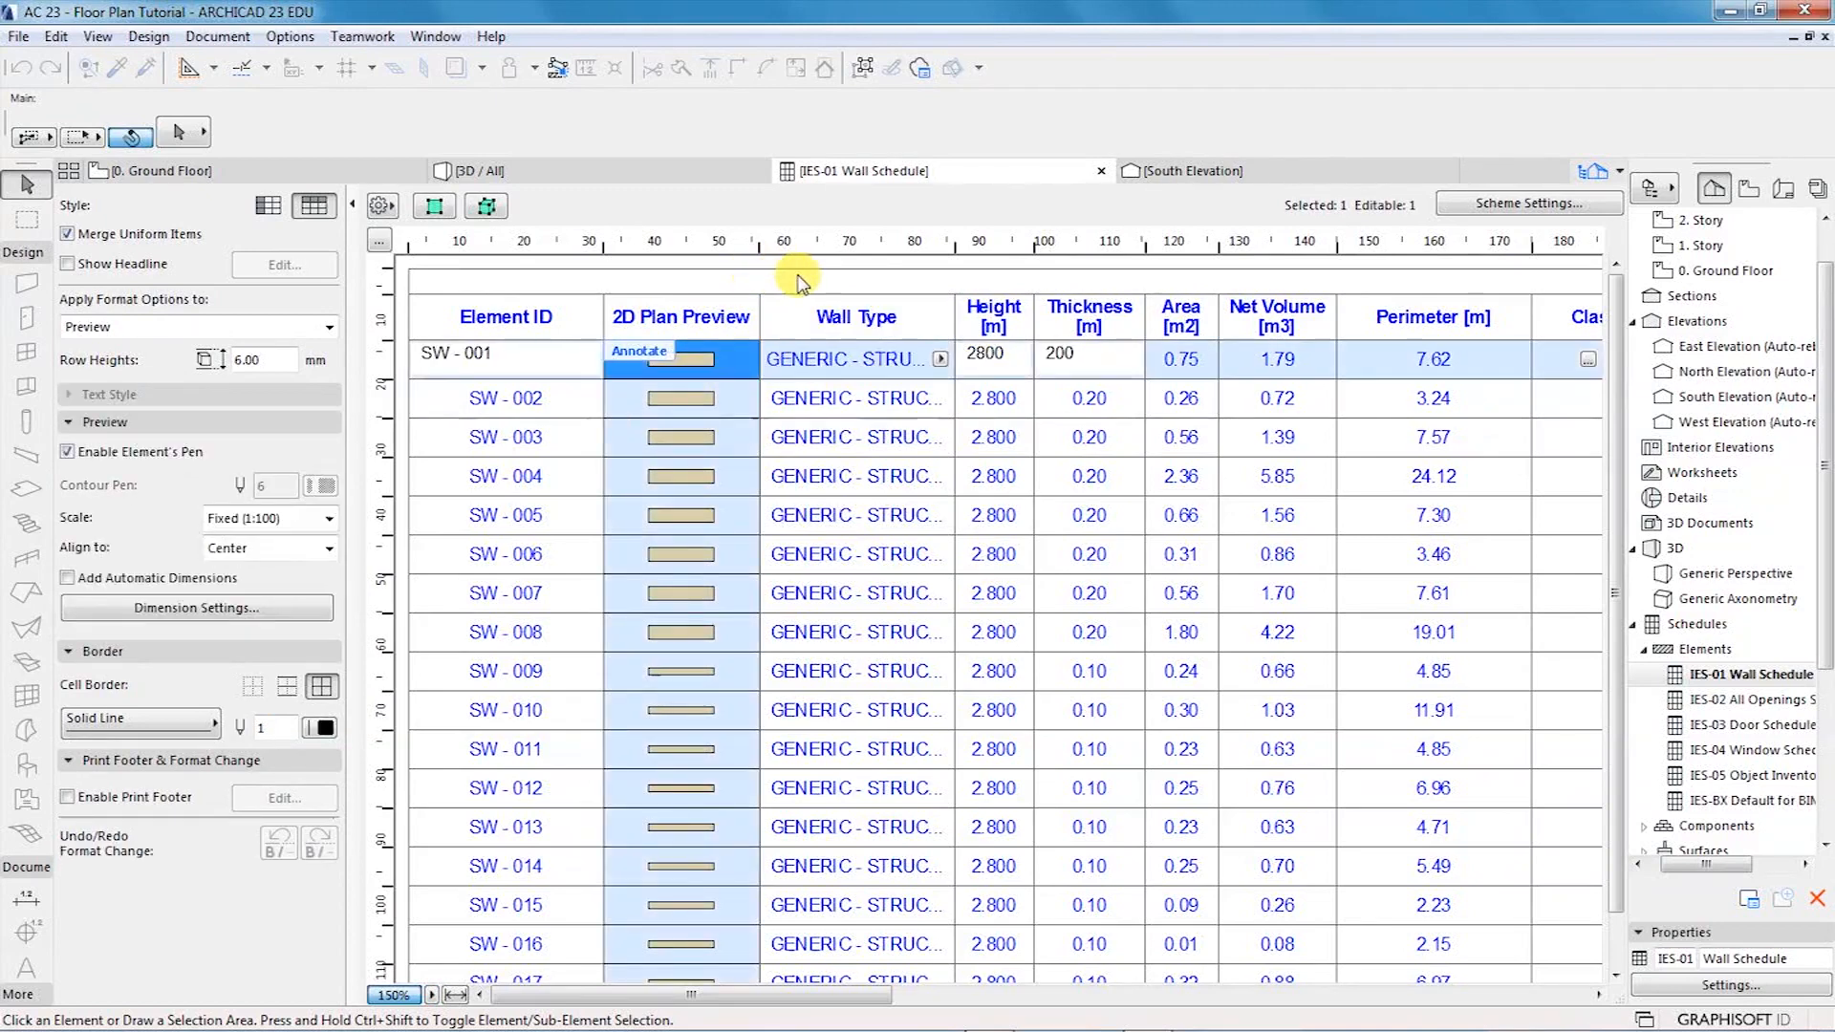
click(799, 278)
click(994, 304)
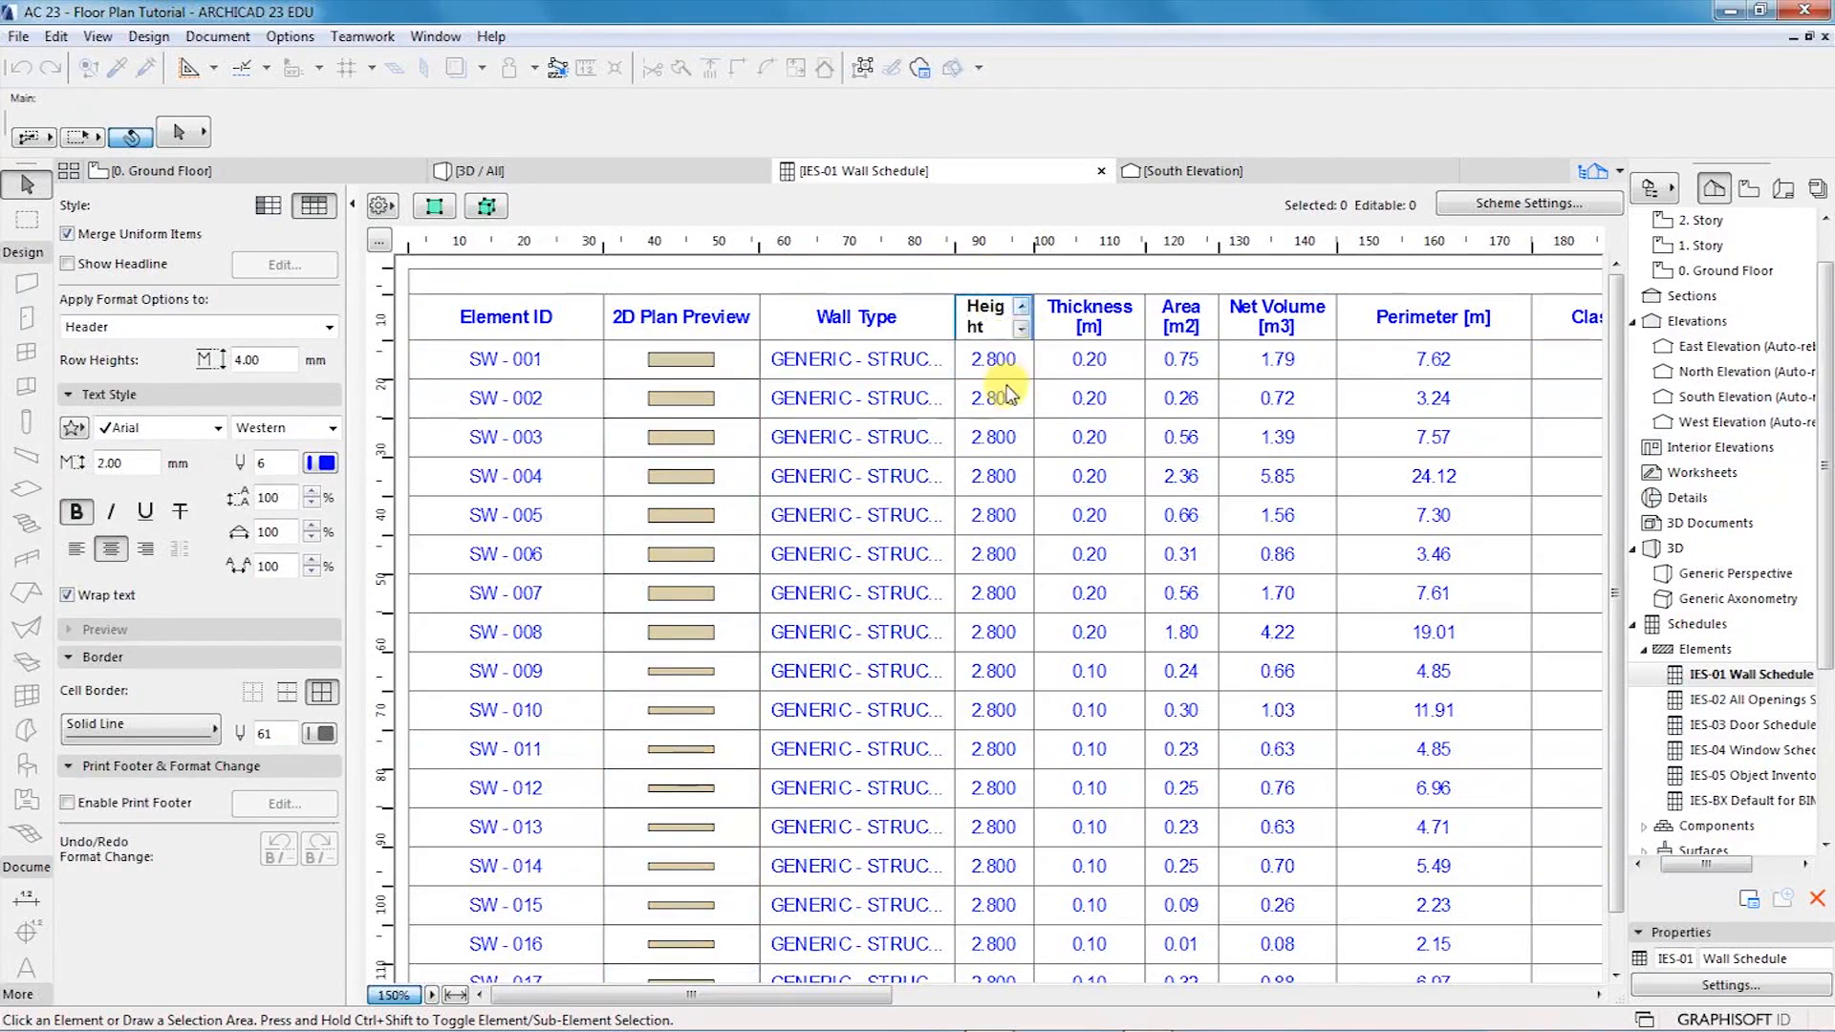
click(911, 277)
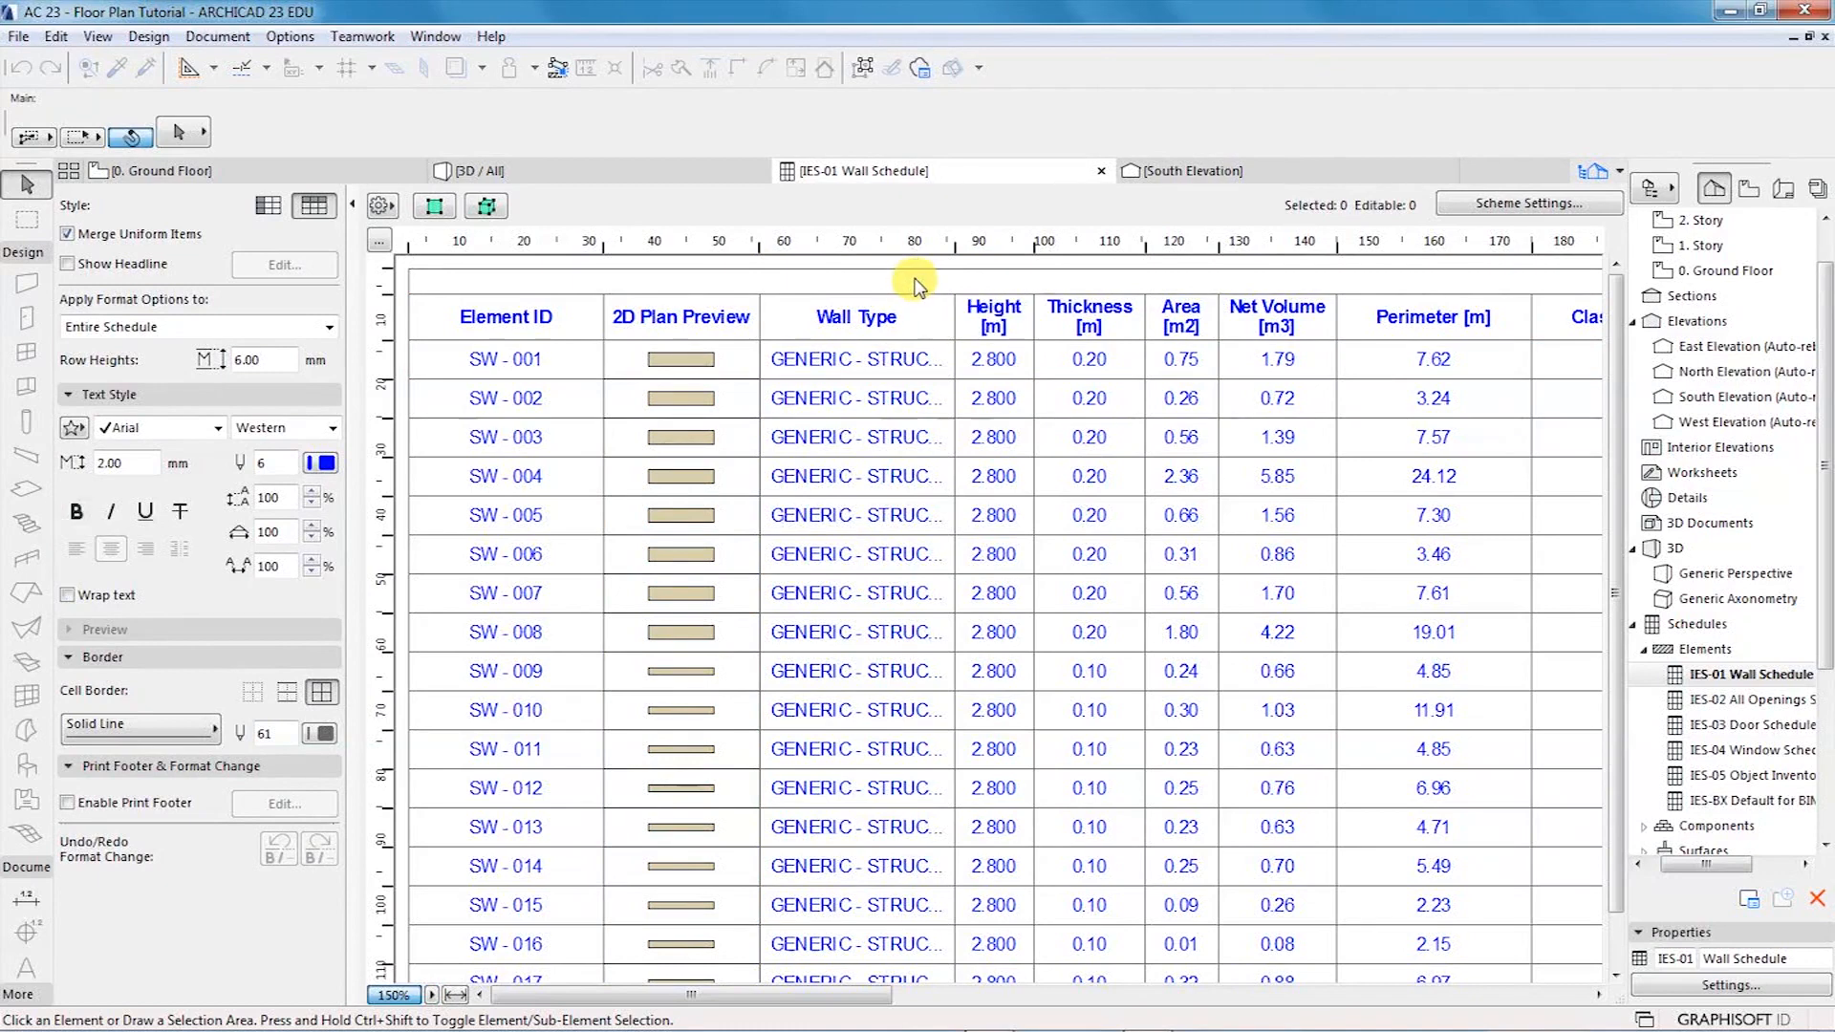
- Look further along the wall schedule at the Classification, Construction Type, Position and Fire Resistance Rating columns
click(1596, 997)
click(1596, 998)
click(1596, 998)
click(1597, 998)
click(1596, 998)
click(1597, 998)
click(1596, 998)
click(1596, 998)
click(1597, 998)
click(1596, 998)
click(1596, 997)
drag(841, 1001, 1062, 999)
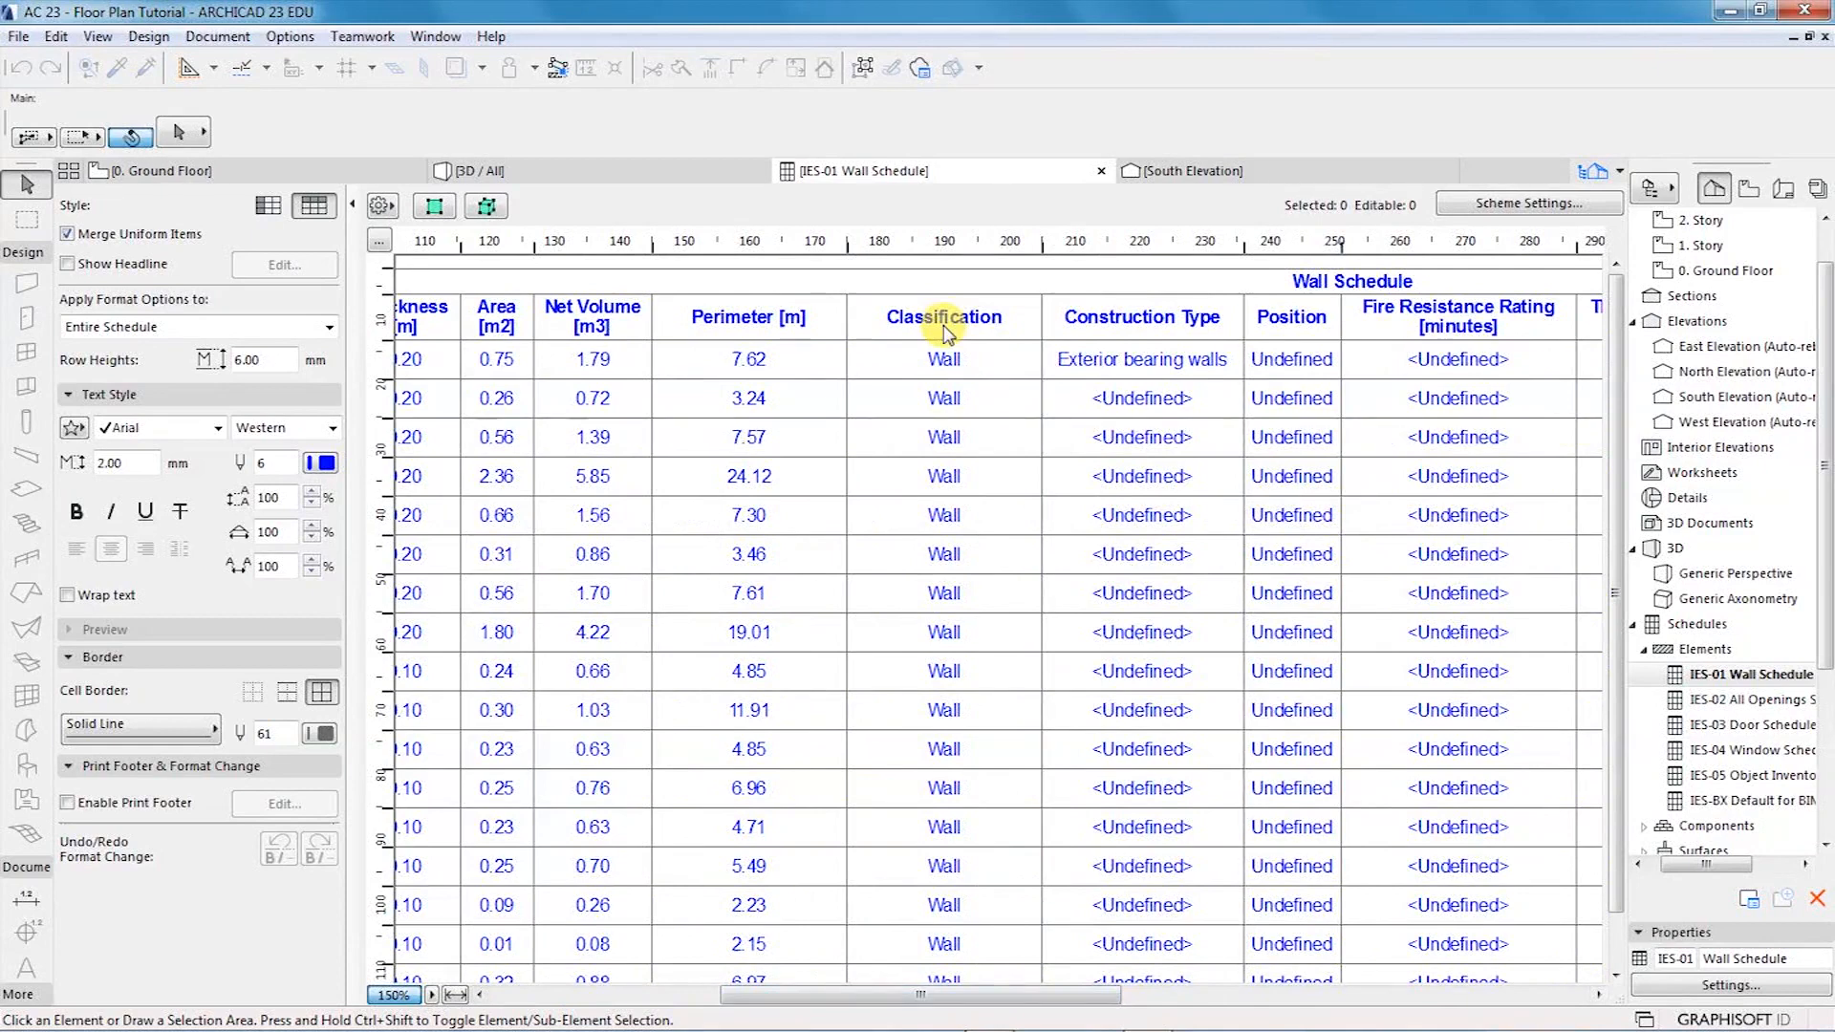
- Examine the schedule's last columns, from Sound Transmission Class through the brick details to Total Cost of Volume
click(1597, 997)
click(1597, 997)
click(1598, 997)
click(1597, 997)
click(1597, 997)
click(1597, 997)
click(1597, 997)
drag(1112, 997, 1595, 998)
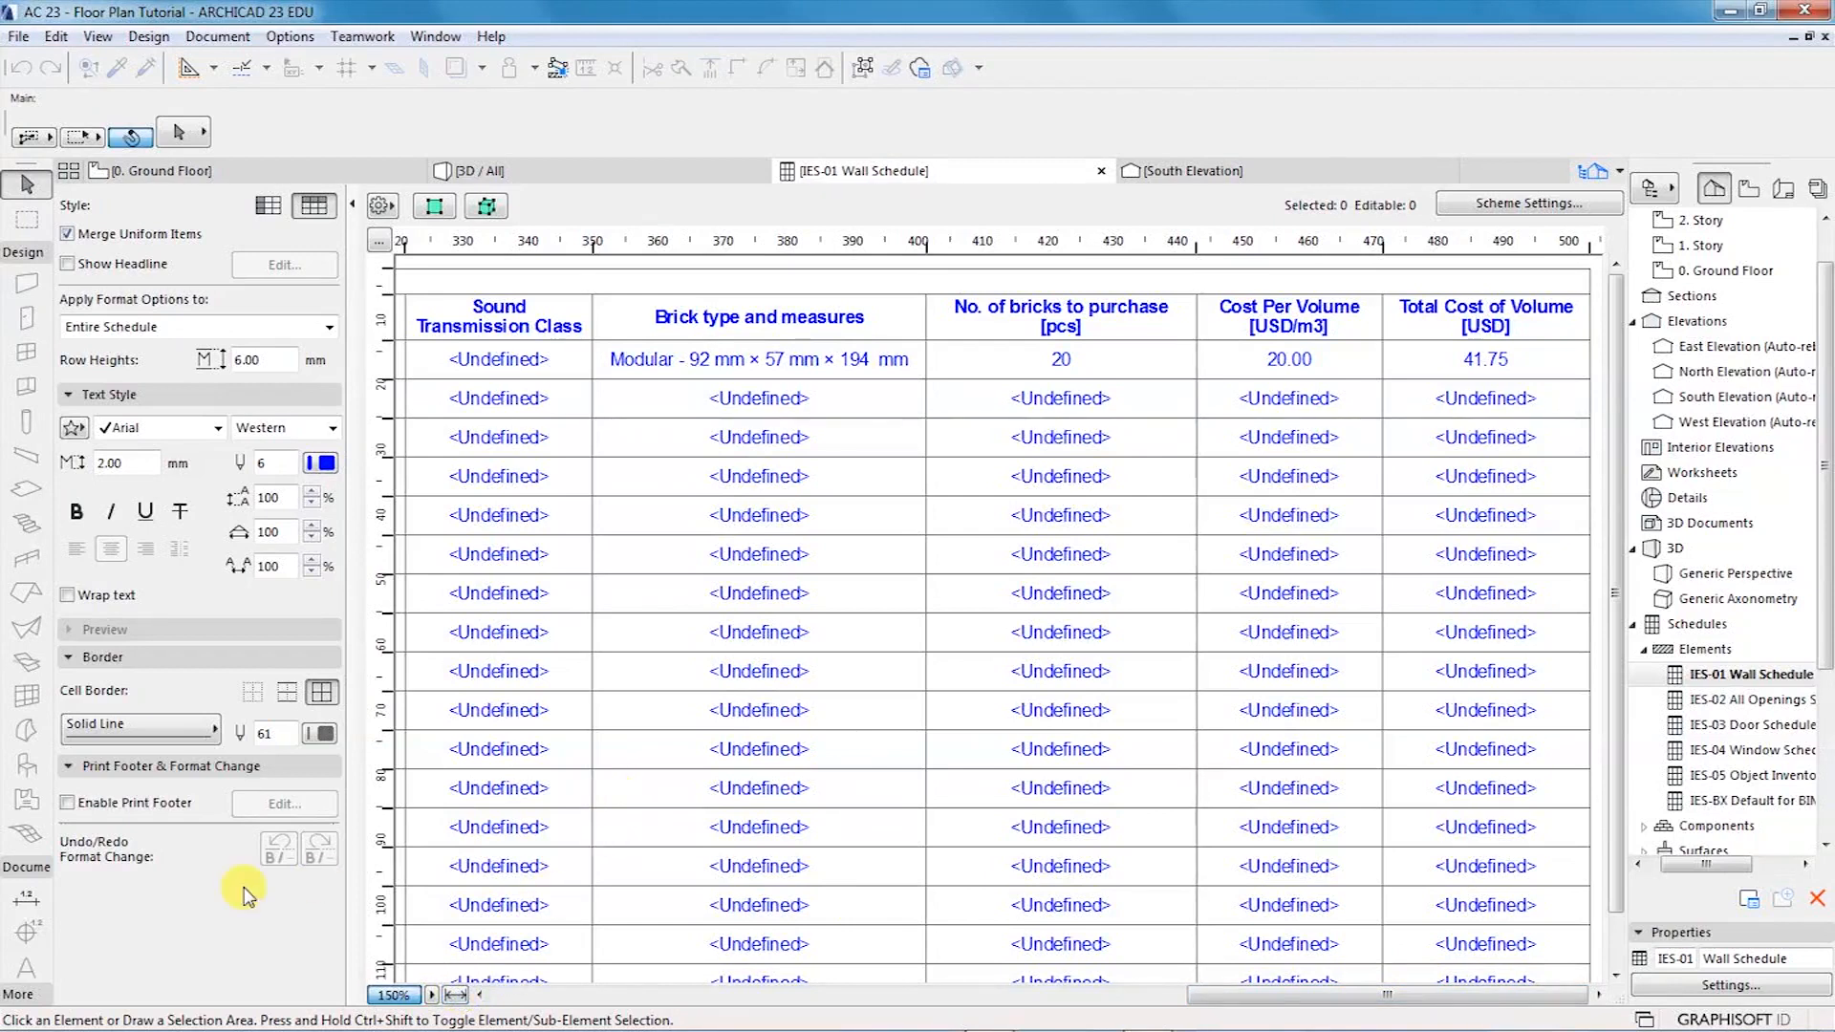
- Set the schedule's zoom to 100% and open its scheme settings
click(455, 996)
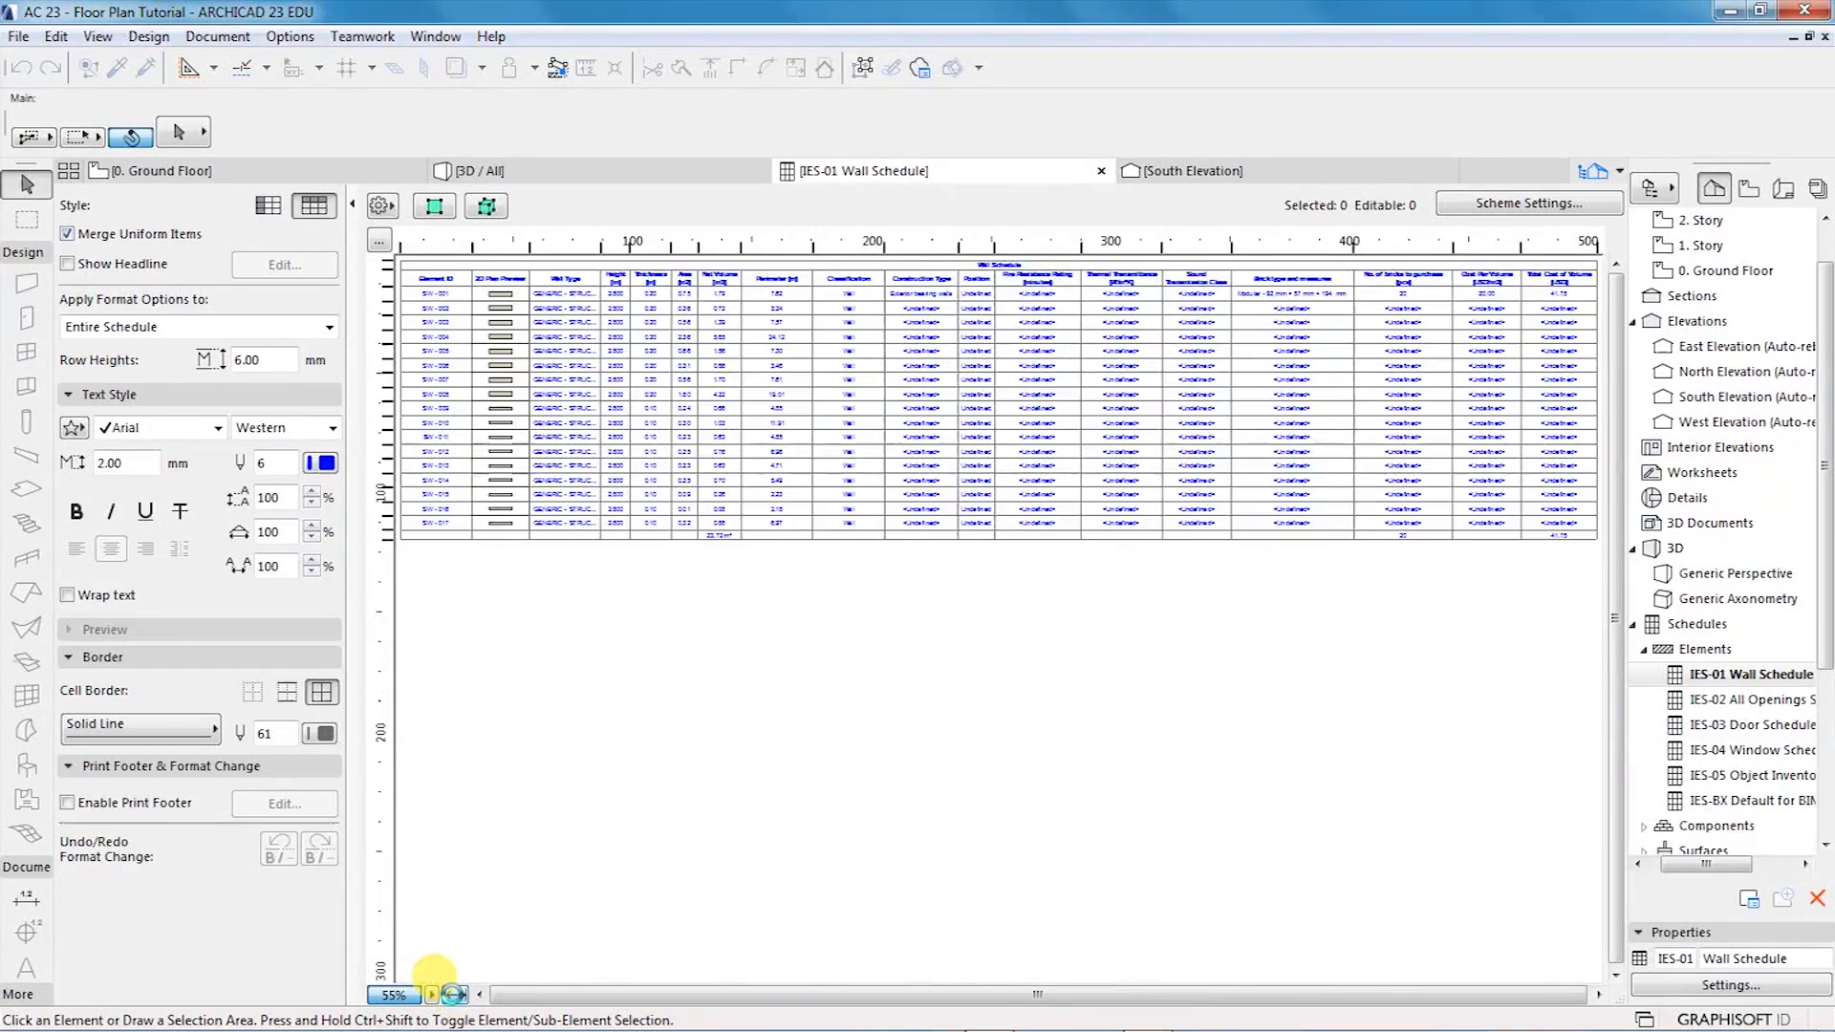
click(407, 998)
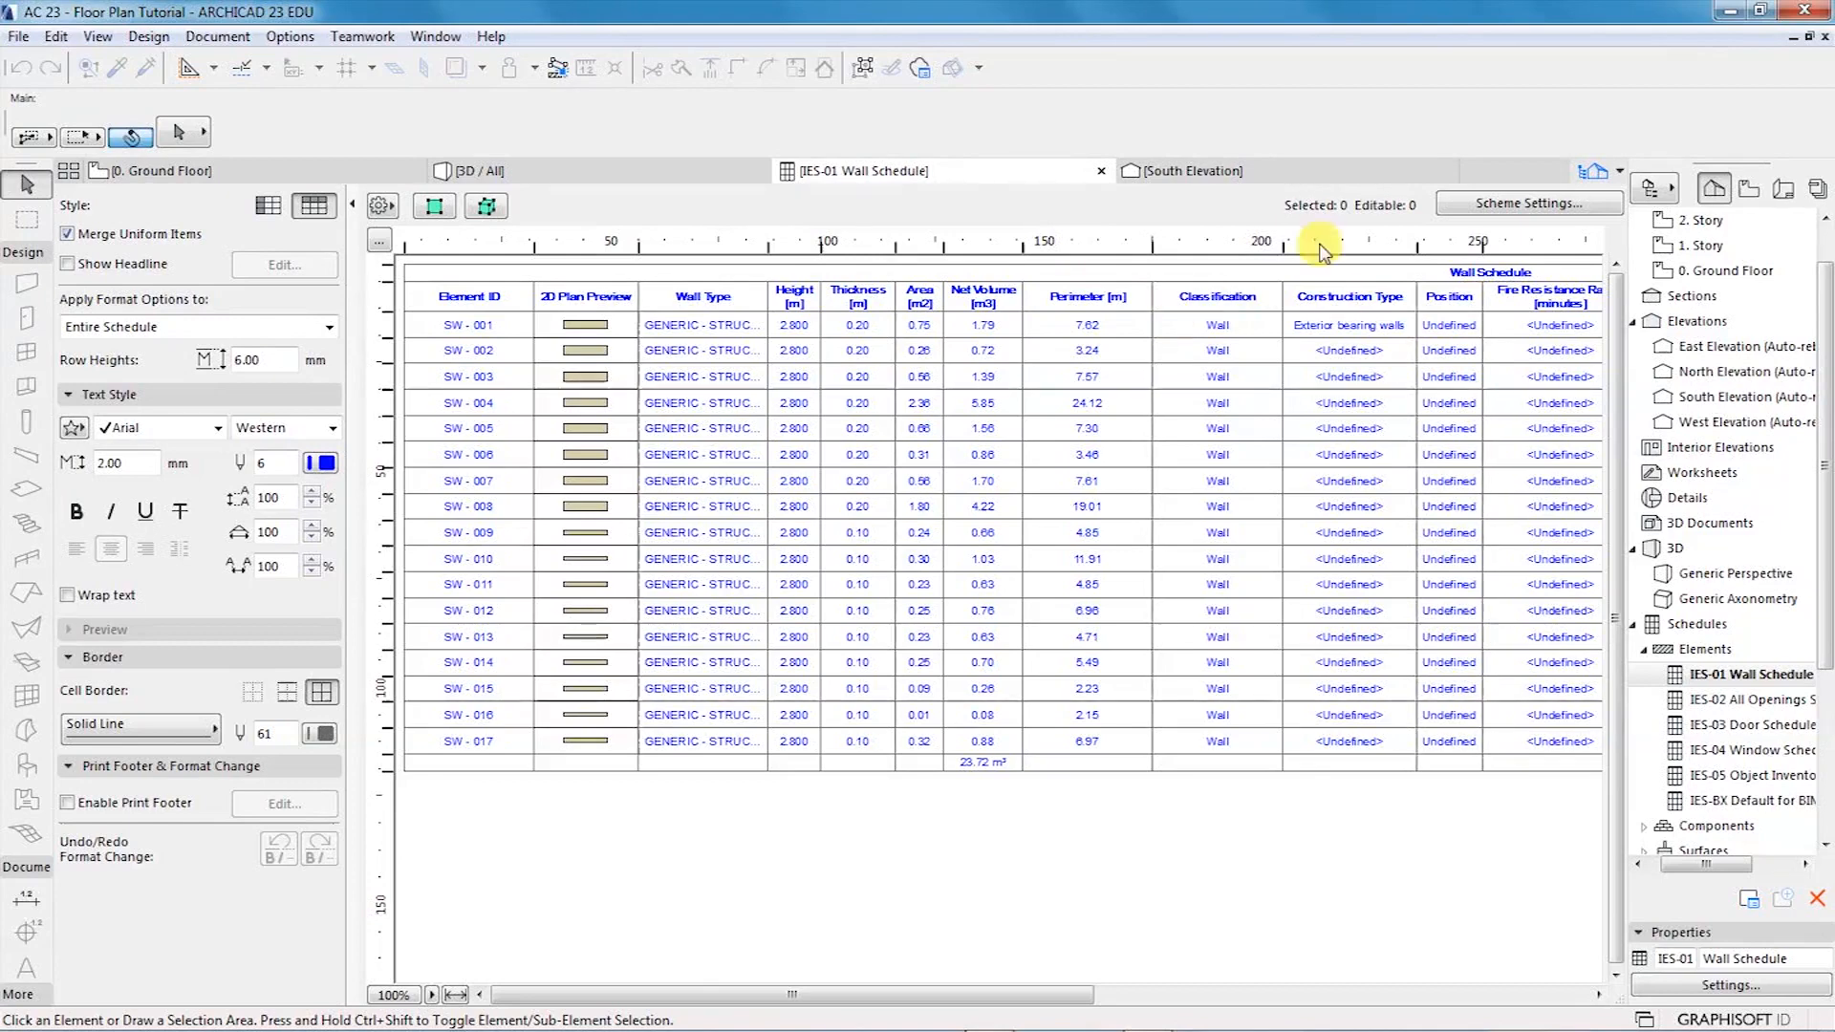
click(1483, 208)
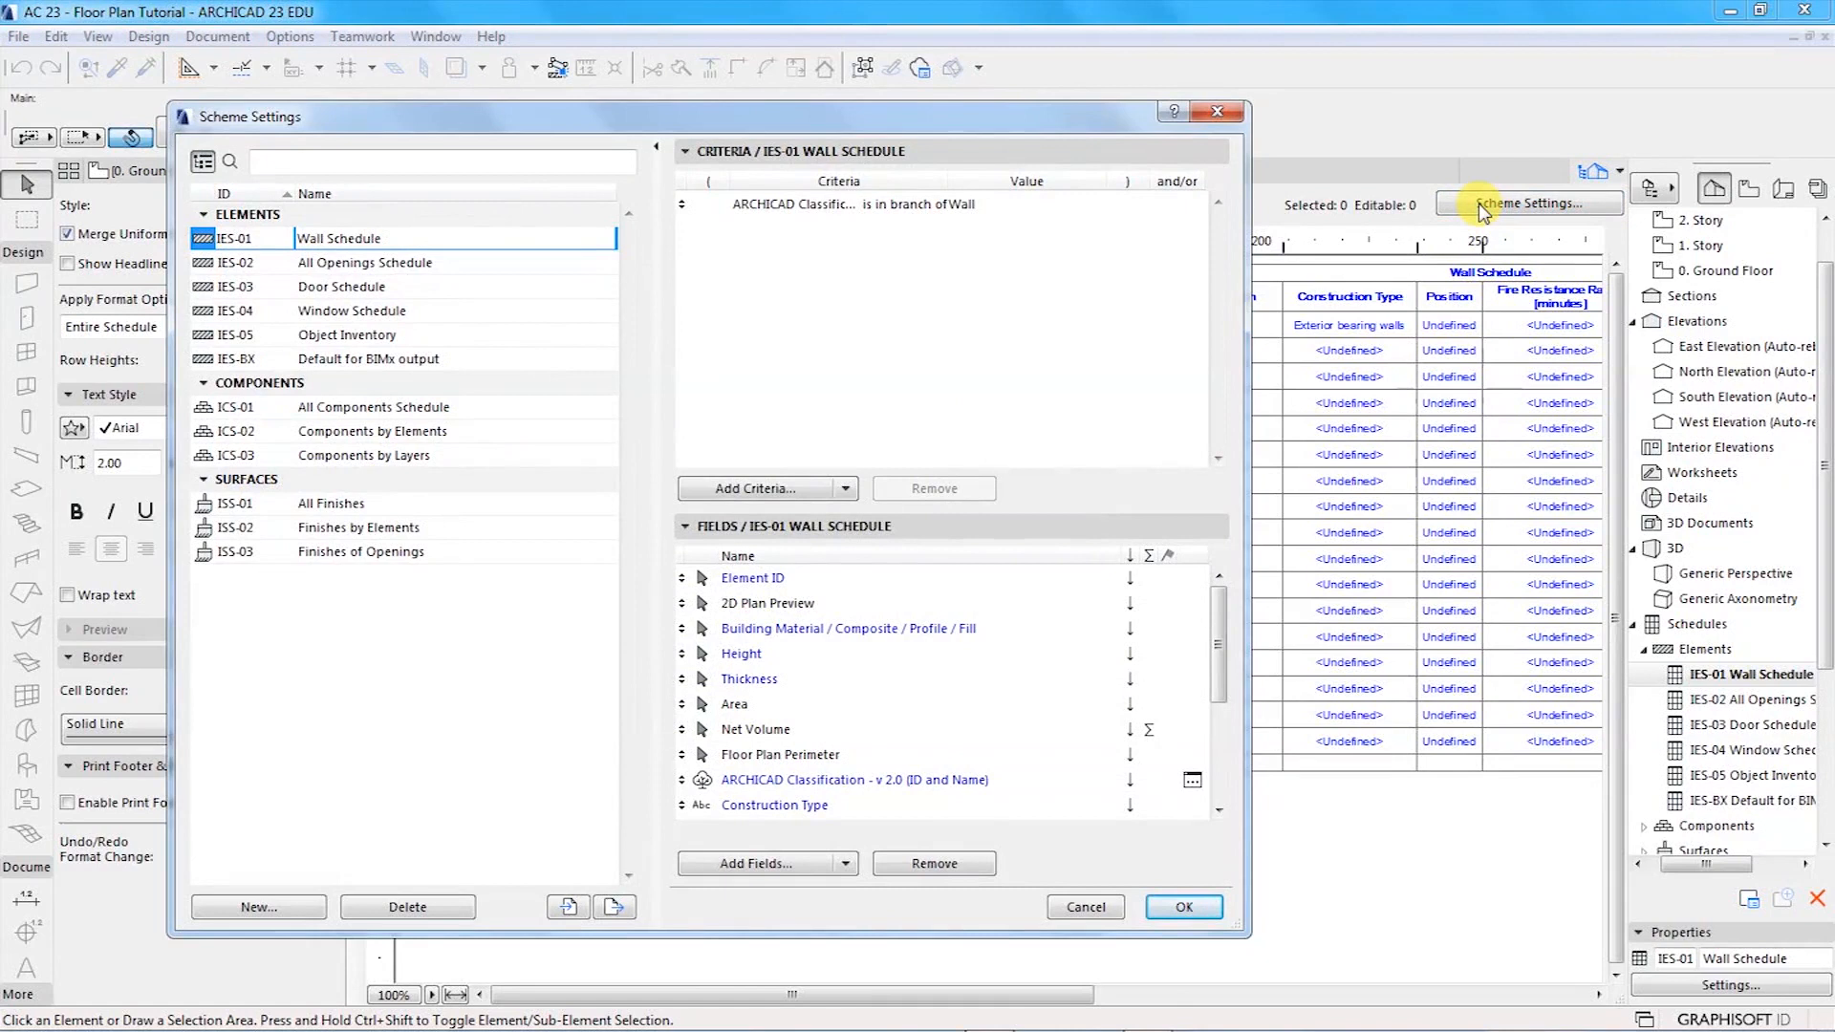
mouse_move(994, 1029)
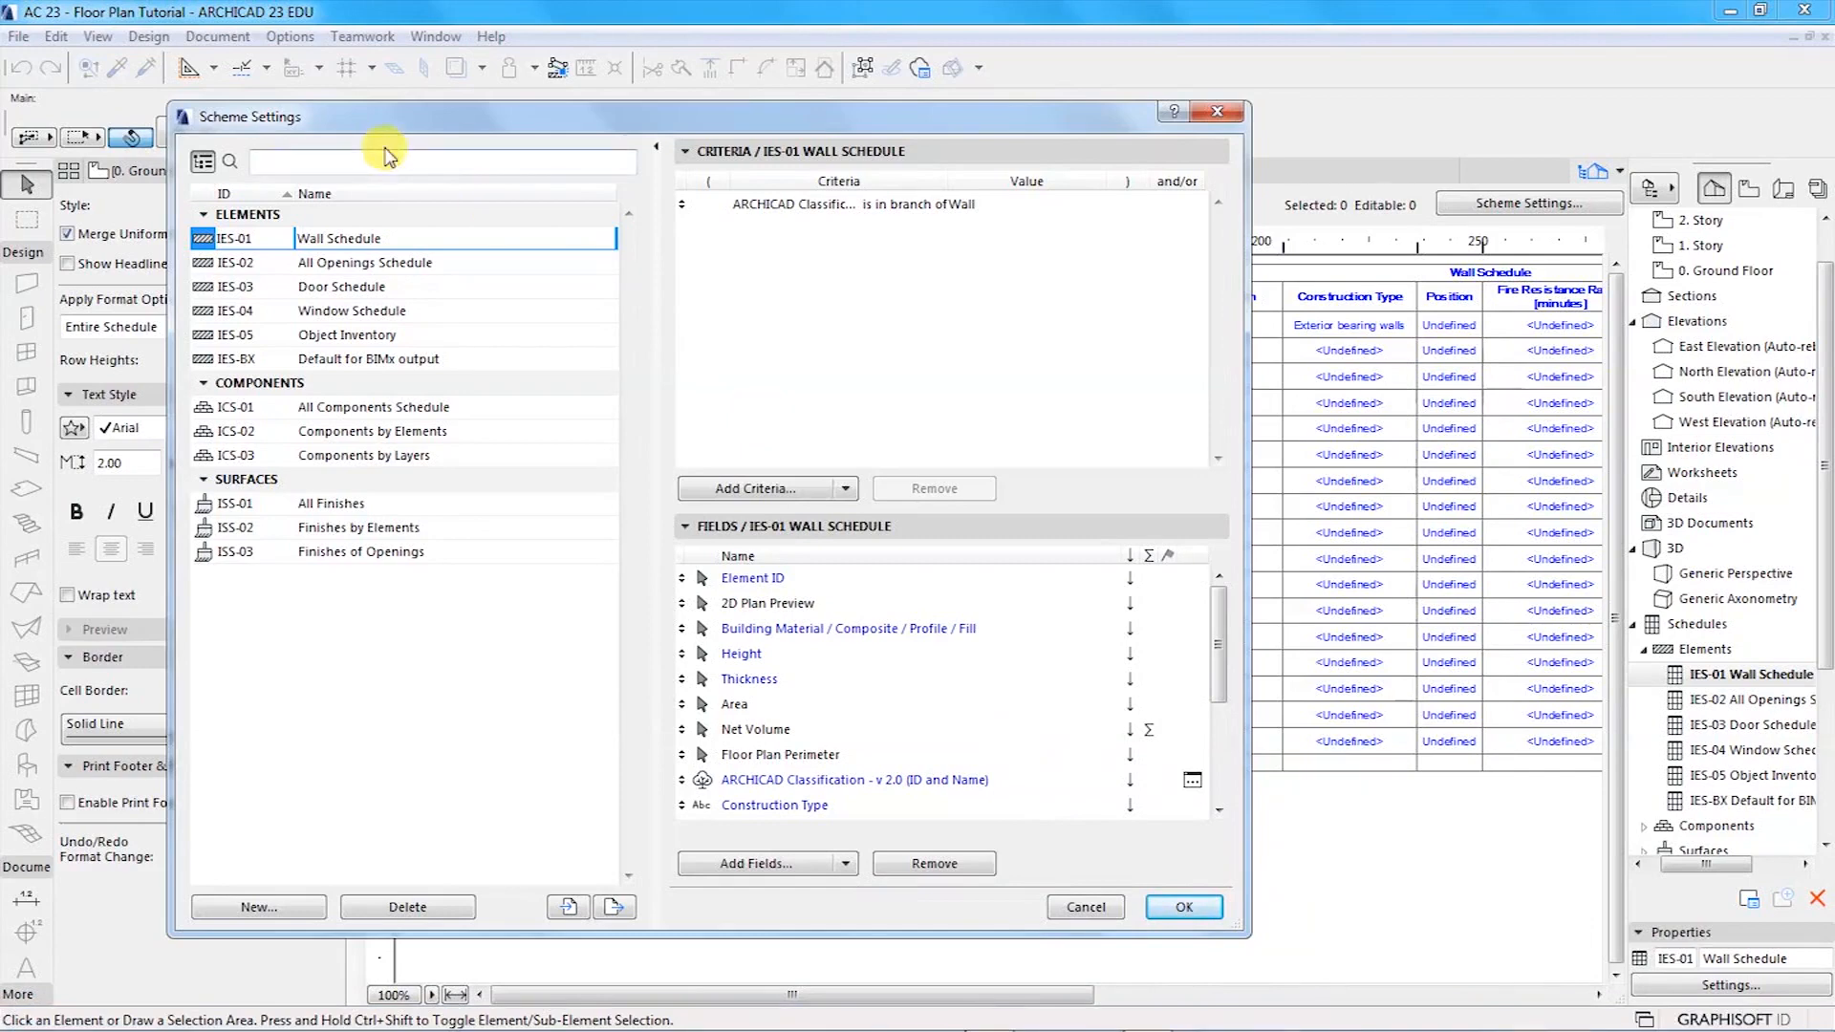
drag(403, 110, 677, 128)
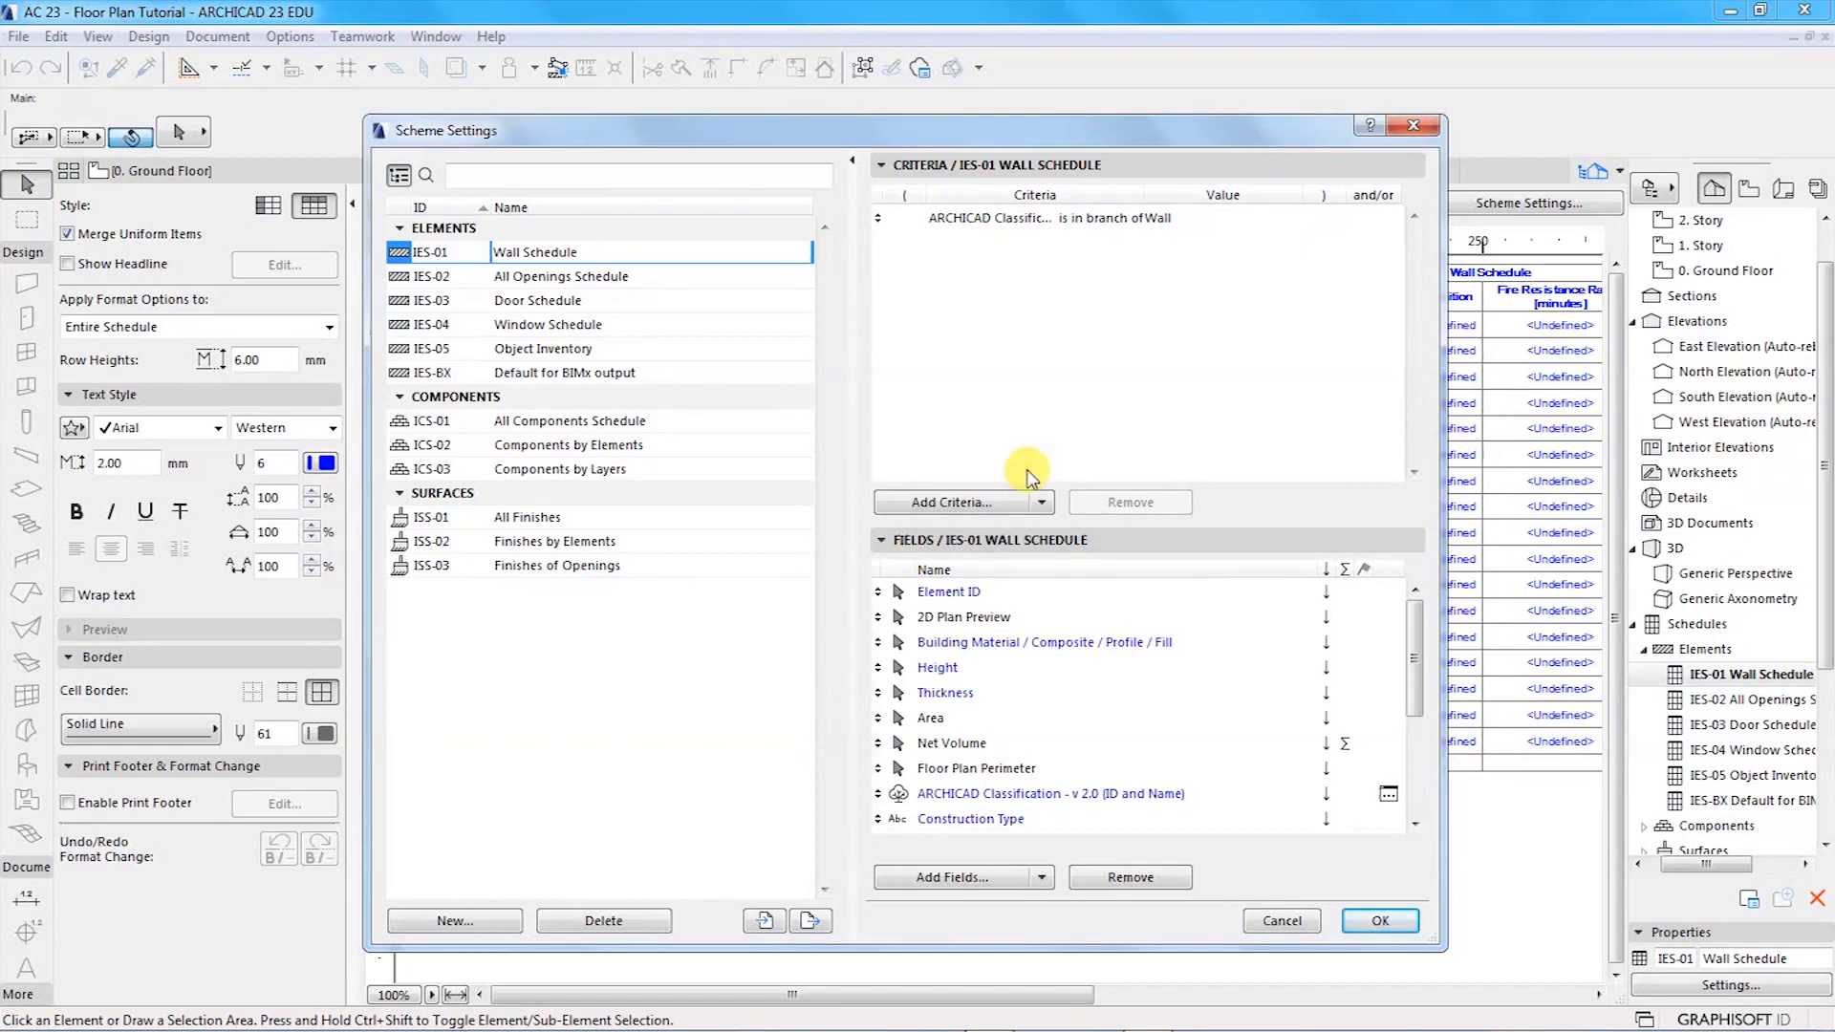
- Go through the wall schedule's fields one by one, from Element ID to Construction Type
click(951, 592)
click(958, 616)
click(961, 642)
click(956, 667)
click(951, 692)
click(941, 718)
click(951, 743)
click(970, 770)
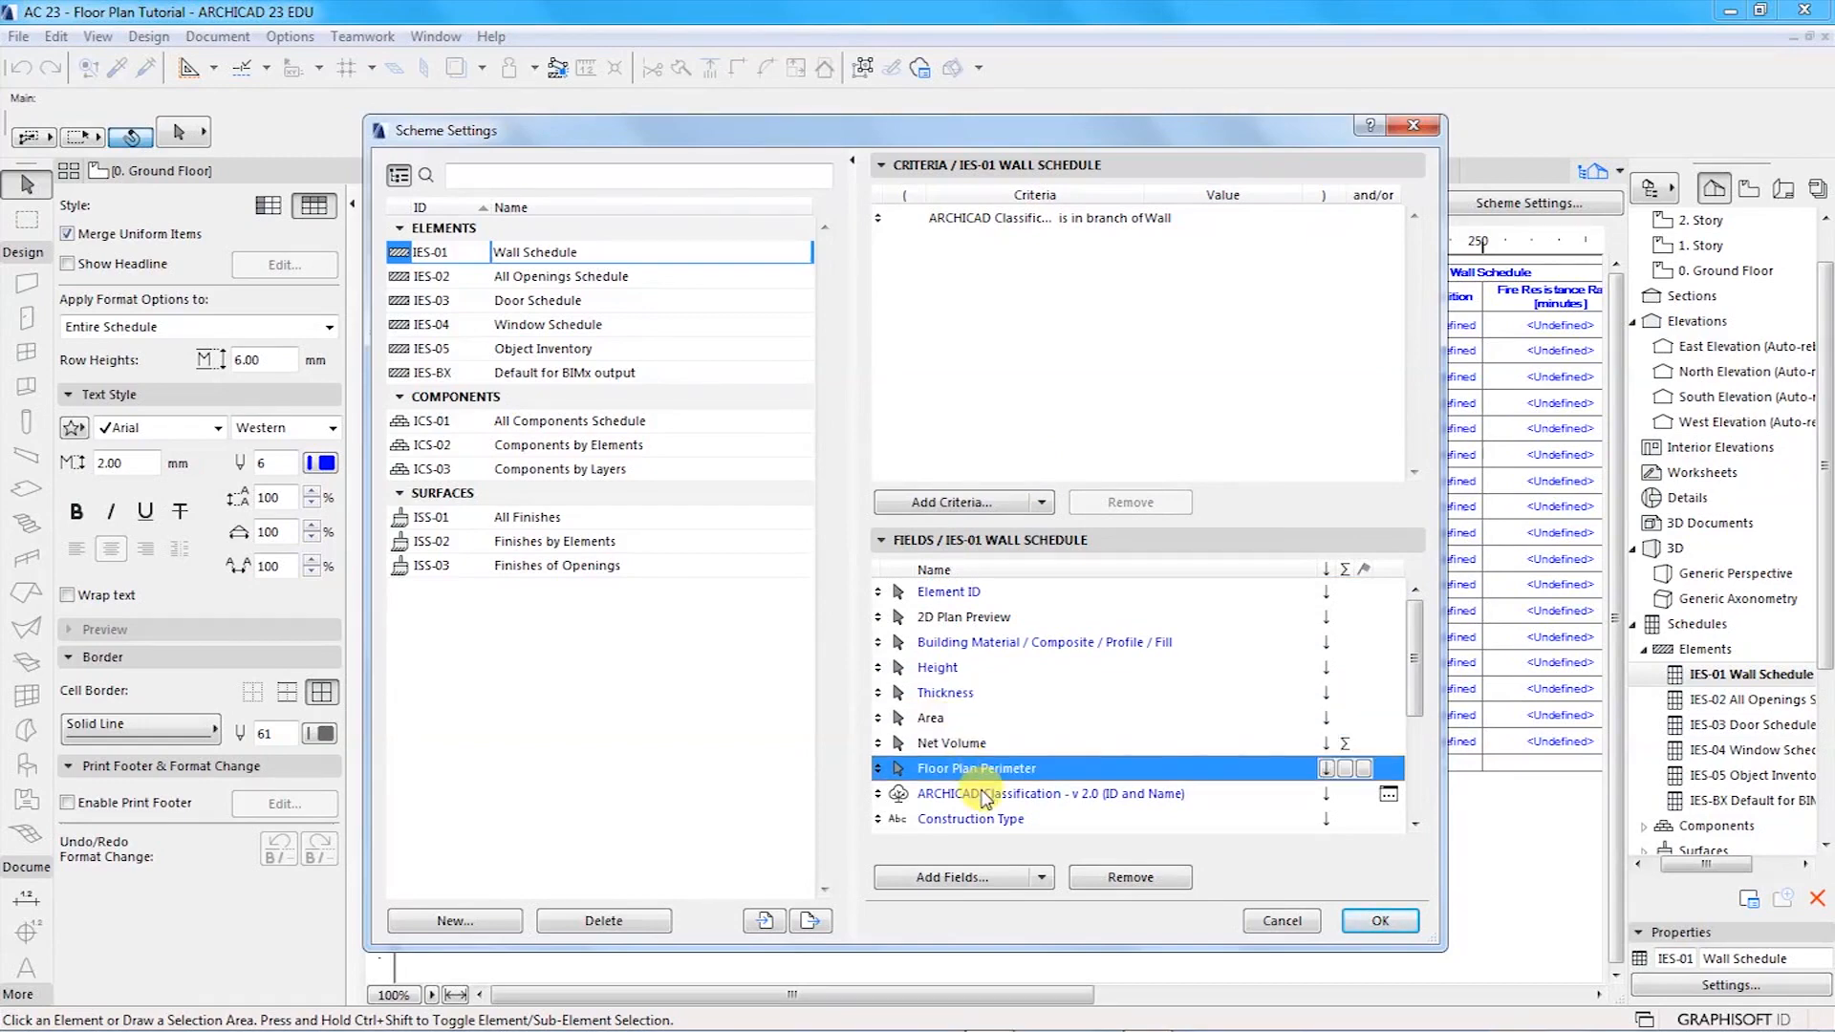
click(967, 793)
click(971, 819)
scroll(1424, 701, down, 3)
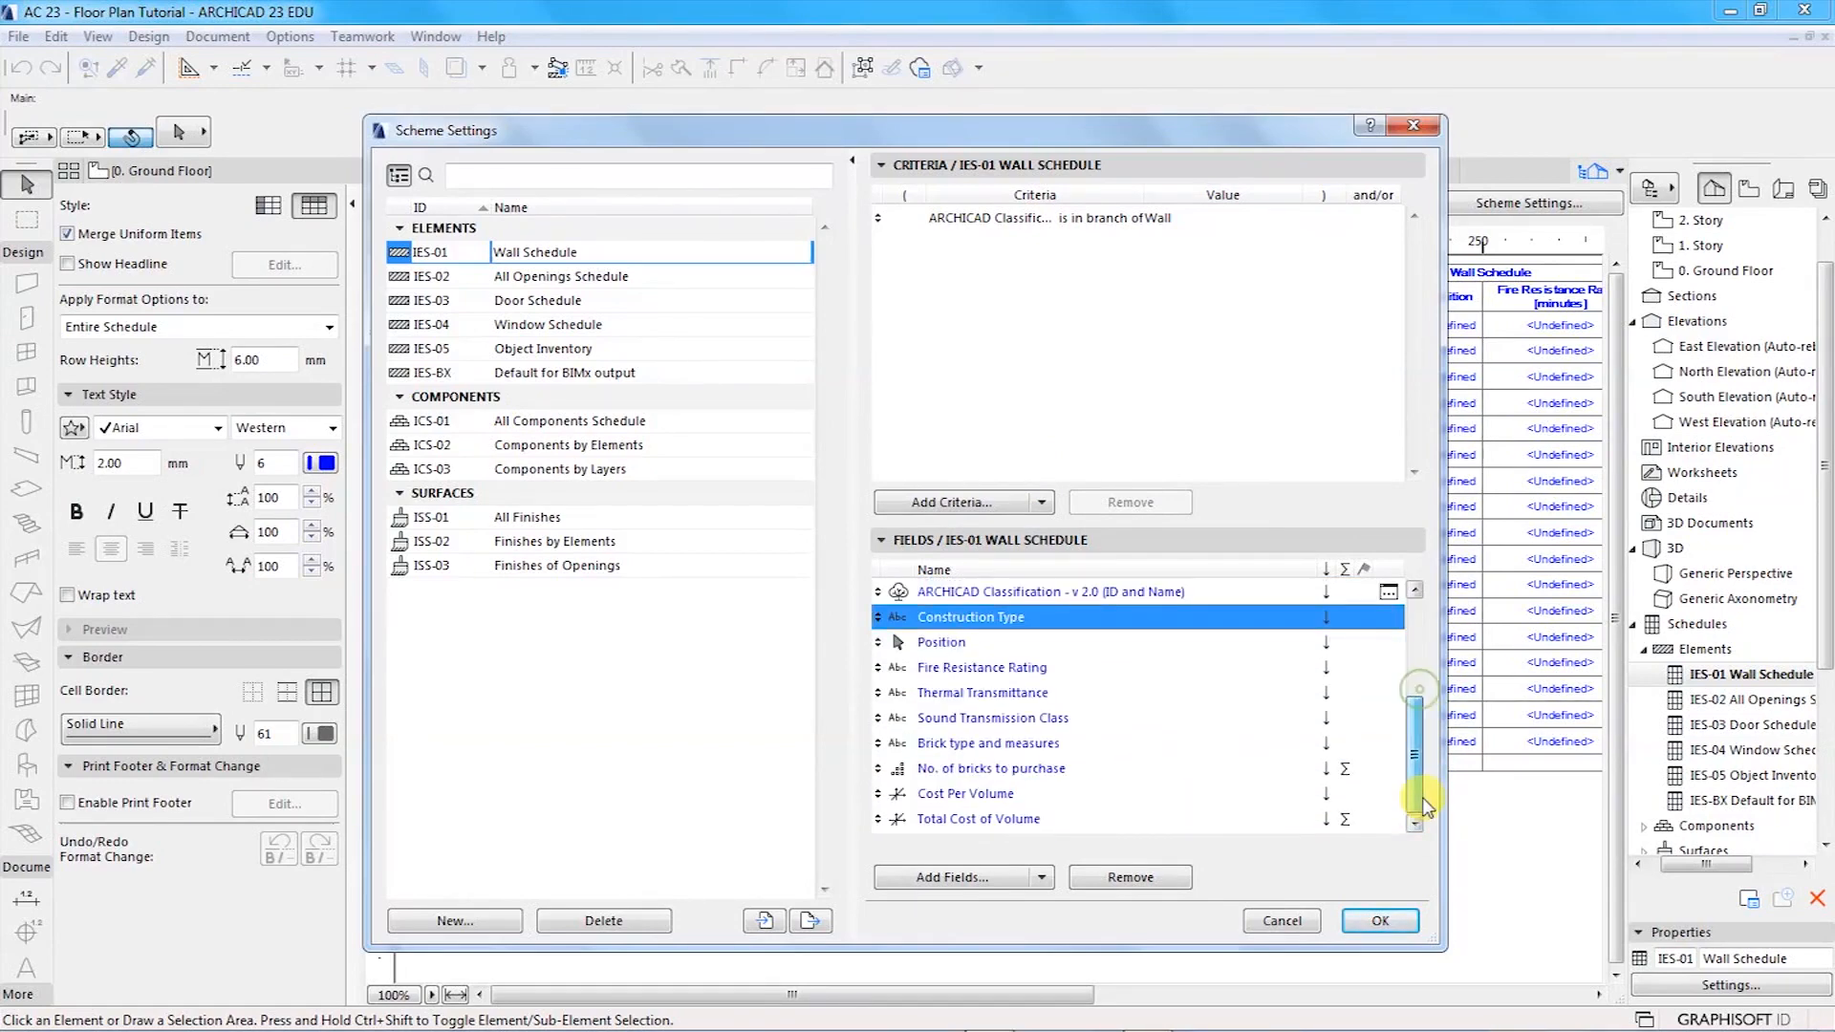
- Review the remaining schedule fields from Position to Sound Transmission Class and accept the scheme settings
drag(1322, 138, 1266, 207)
click(951, 663)
click(913, 712)
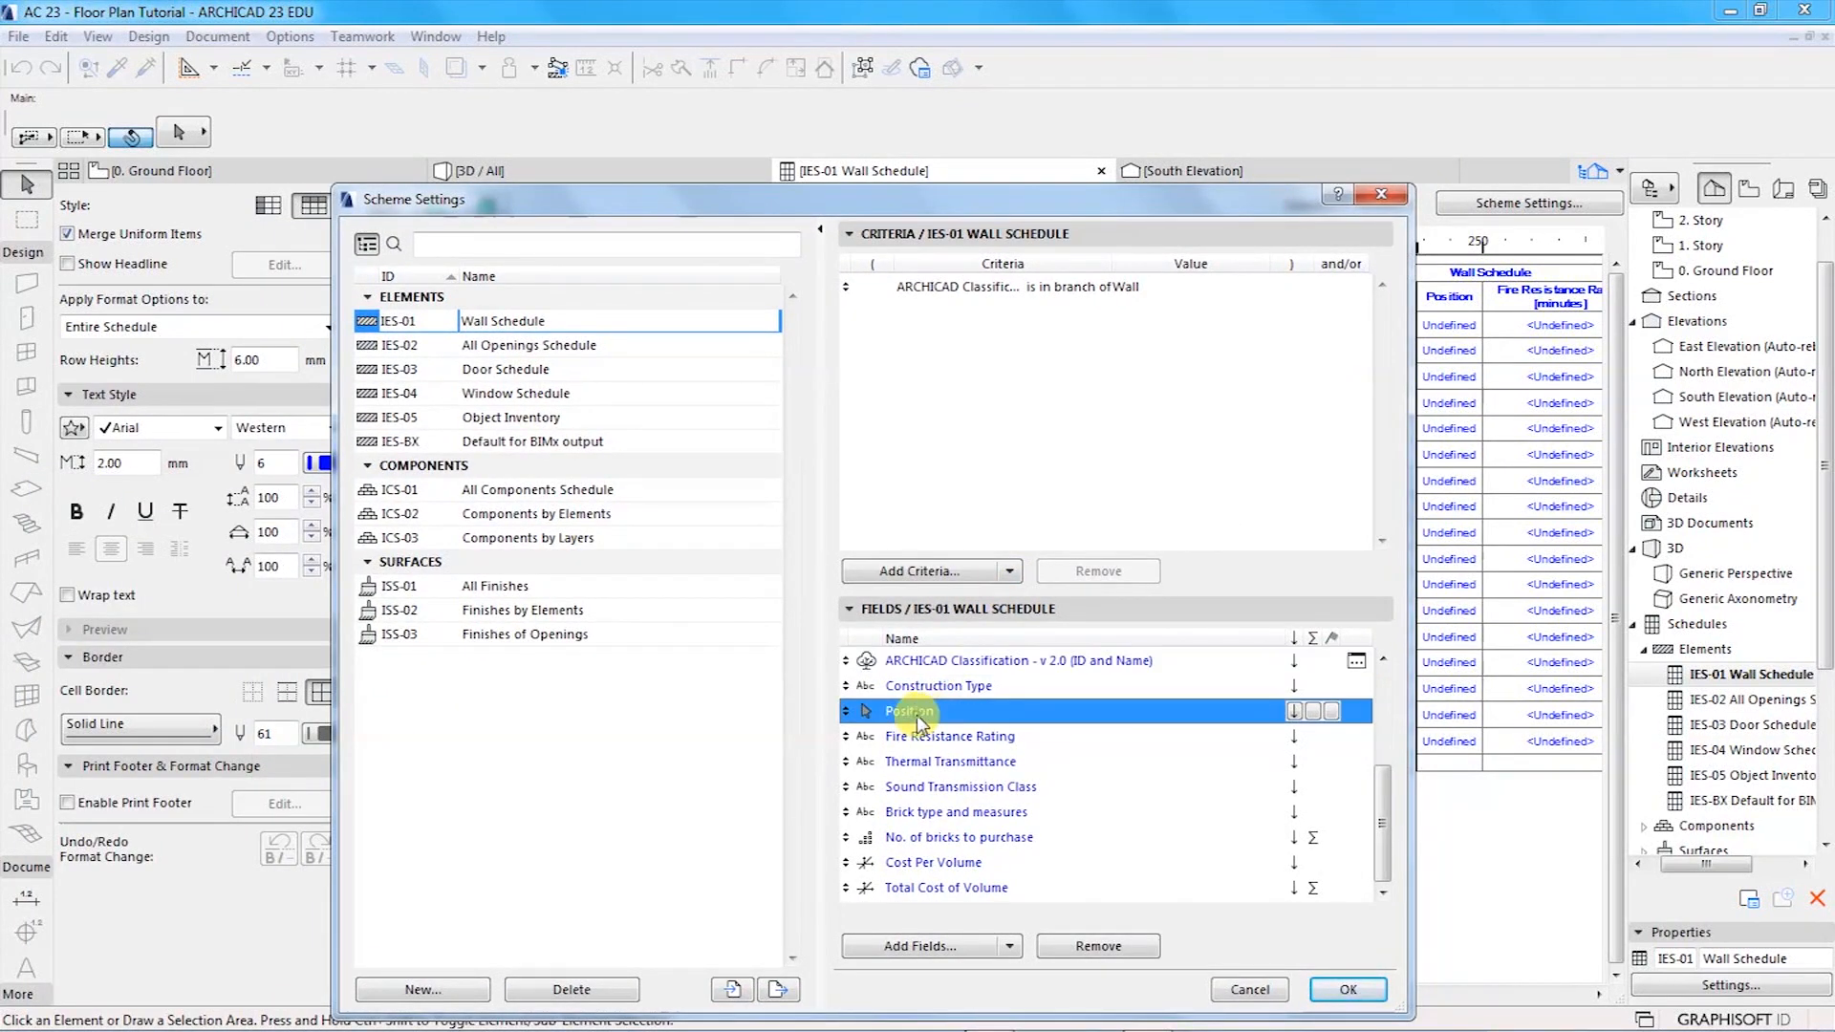
click(918, 737)
click(918, 762)
click(922, 788)
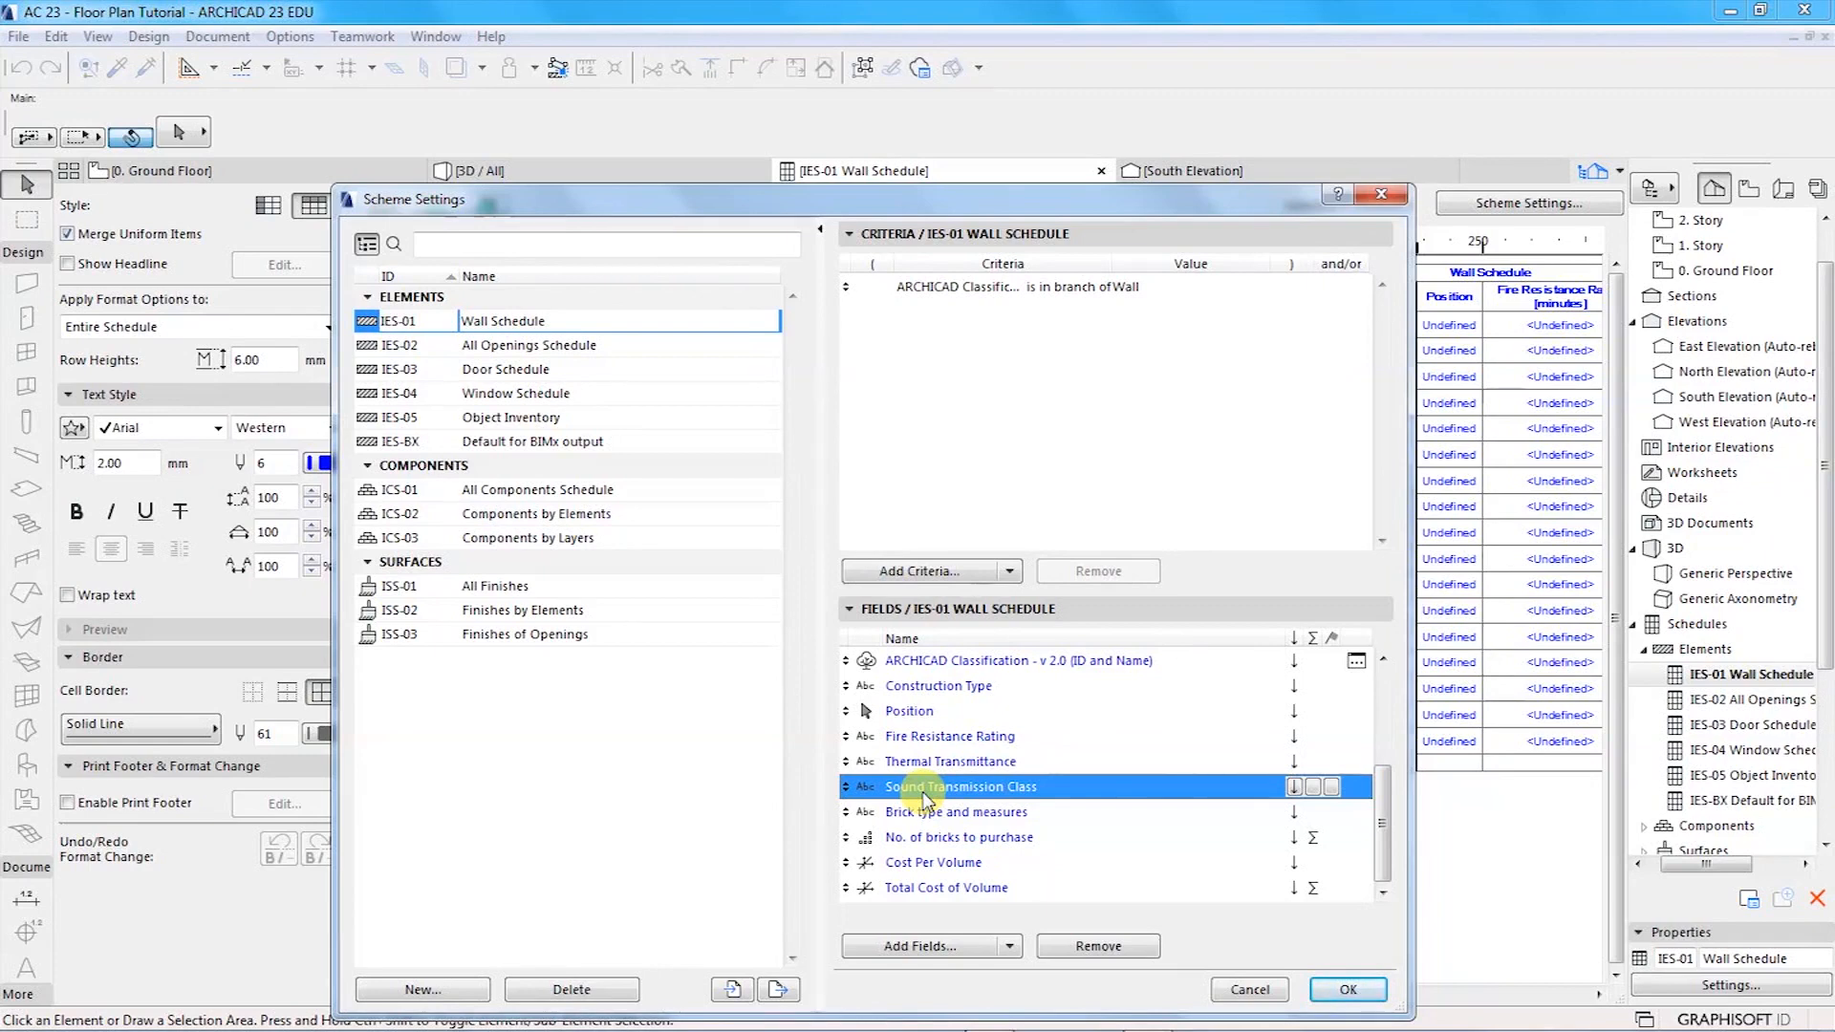
click(1346, 990)
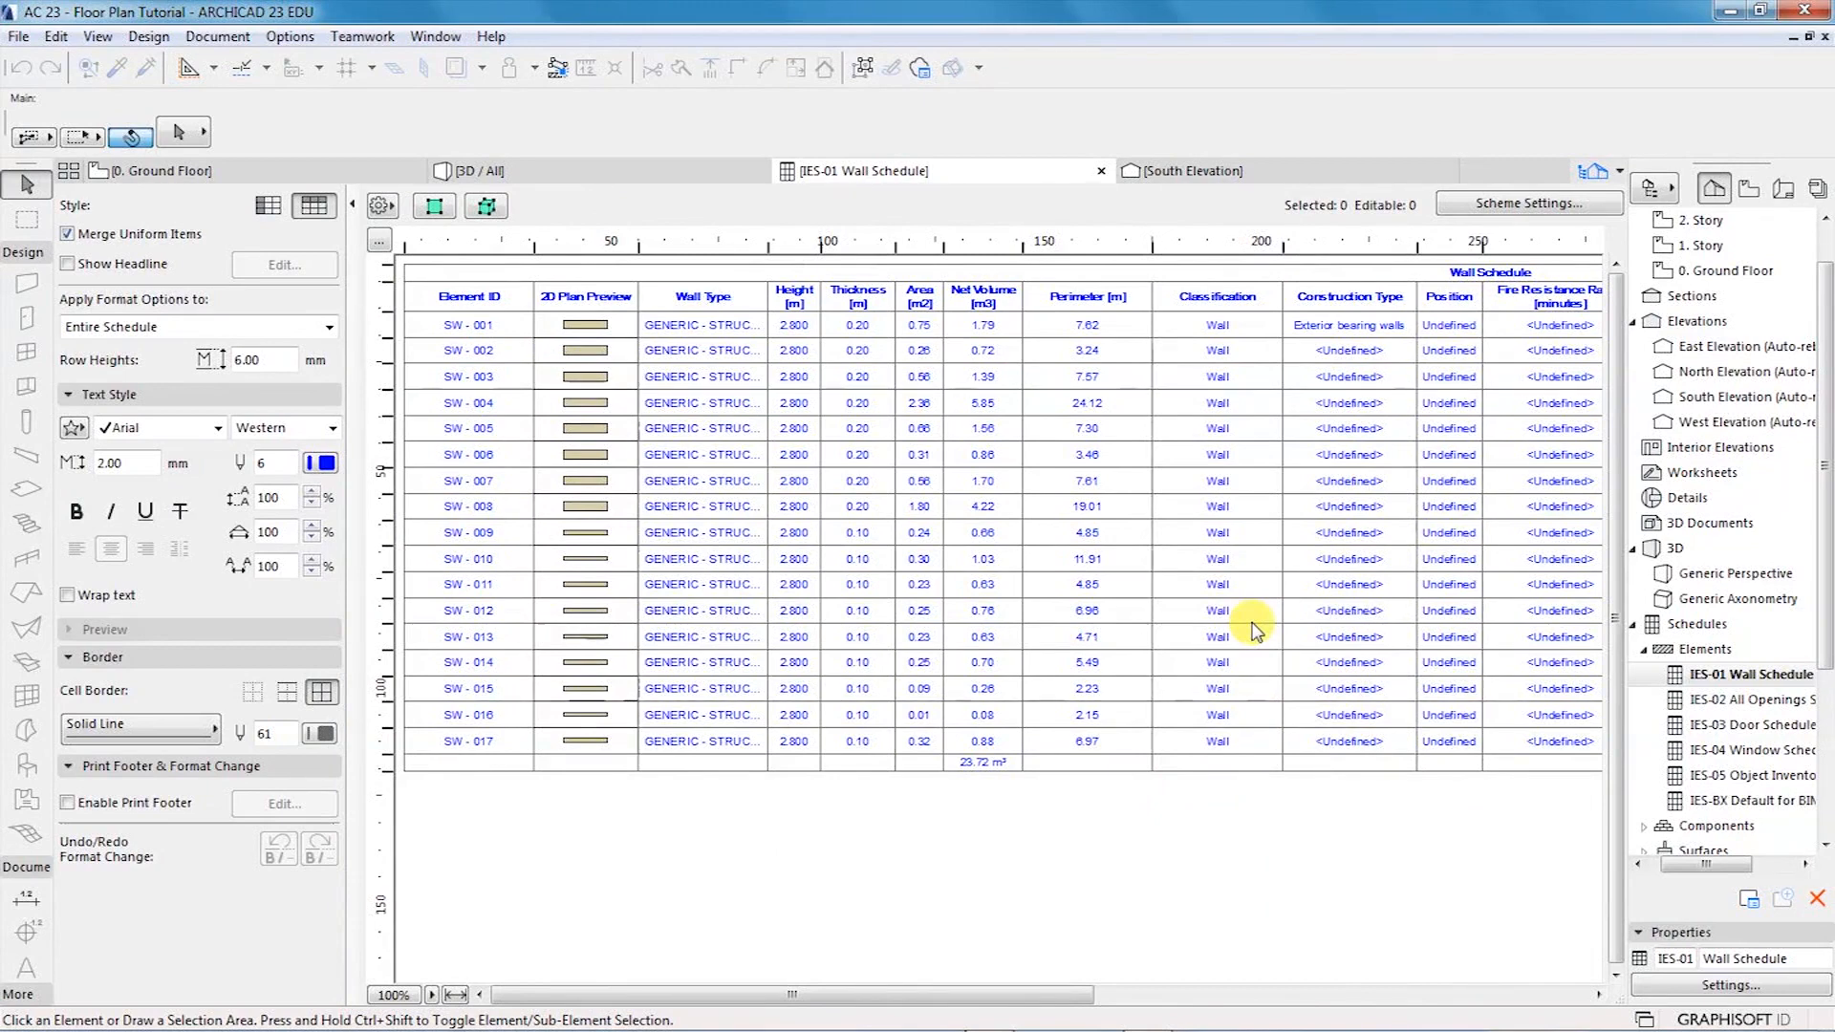
- Export the wall schedule scheme to the Designs folder as the XML file IES-01 Wall Schedule and accept the scheme settings
click(1462, 204)
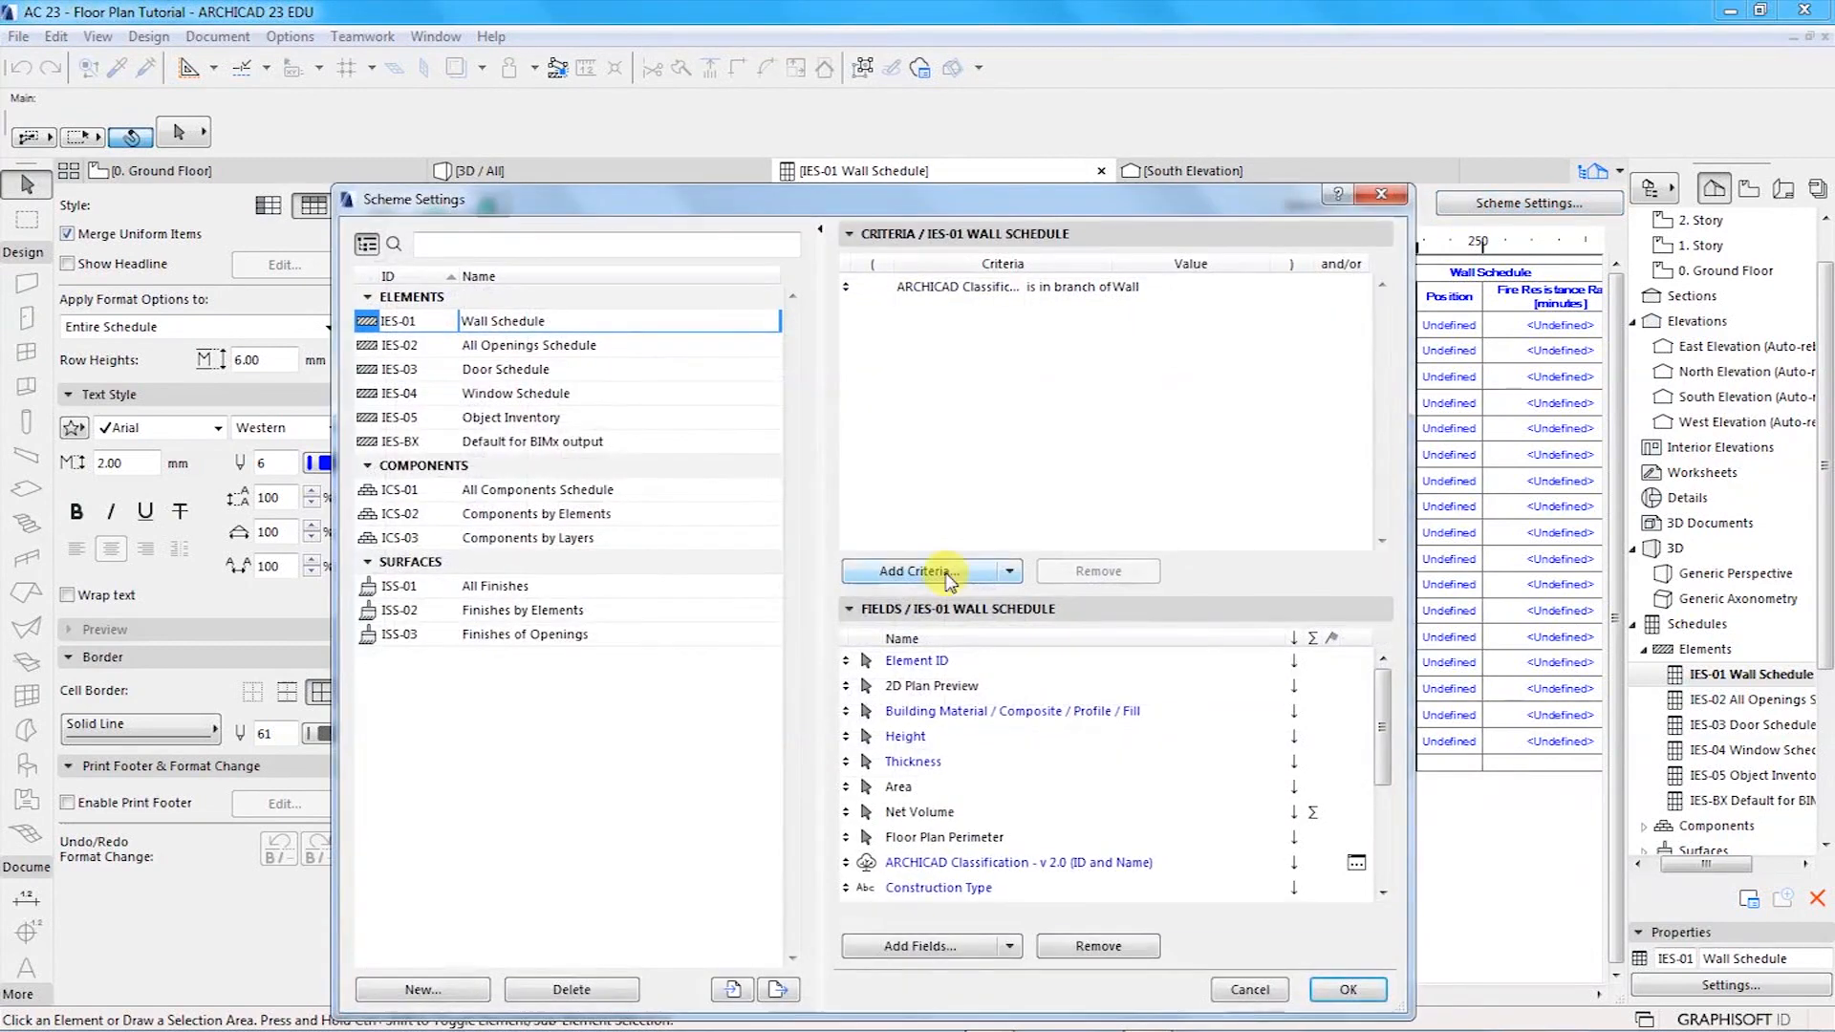
click(777, 994)
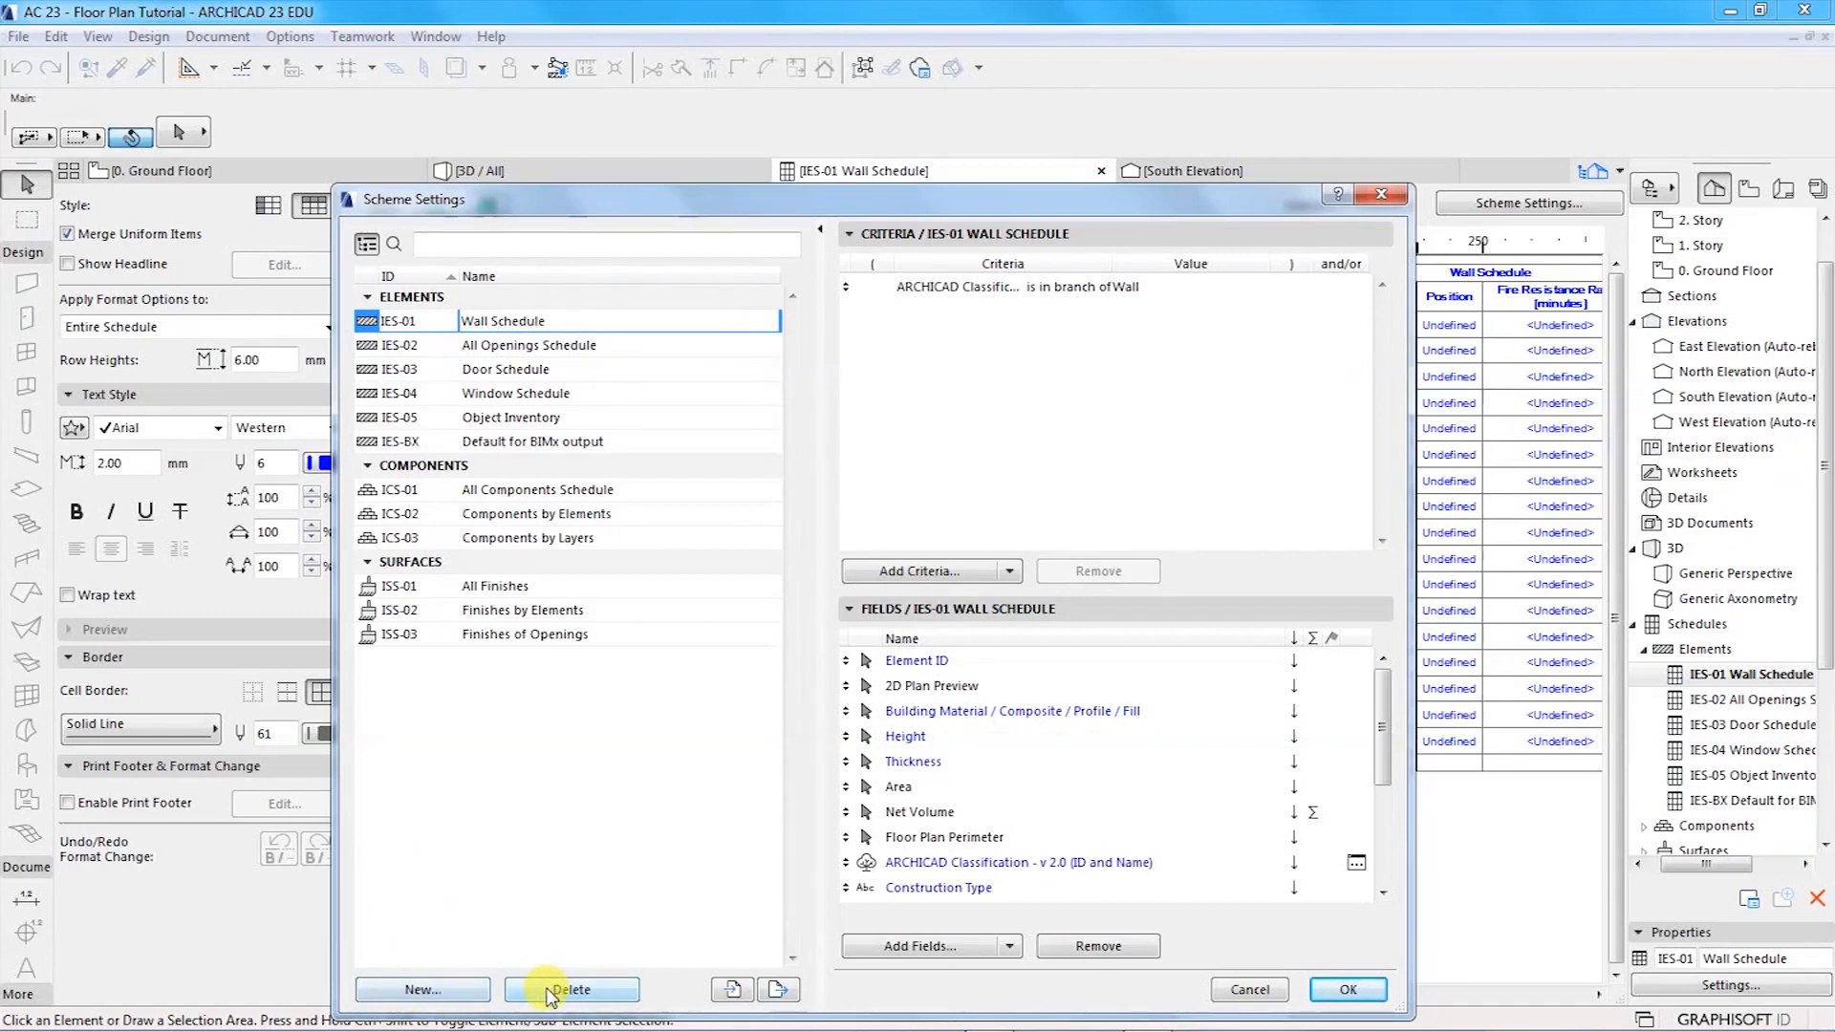
click(776, 990)
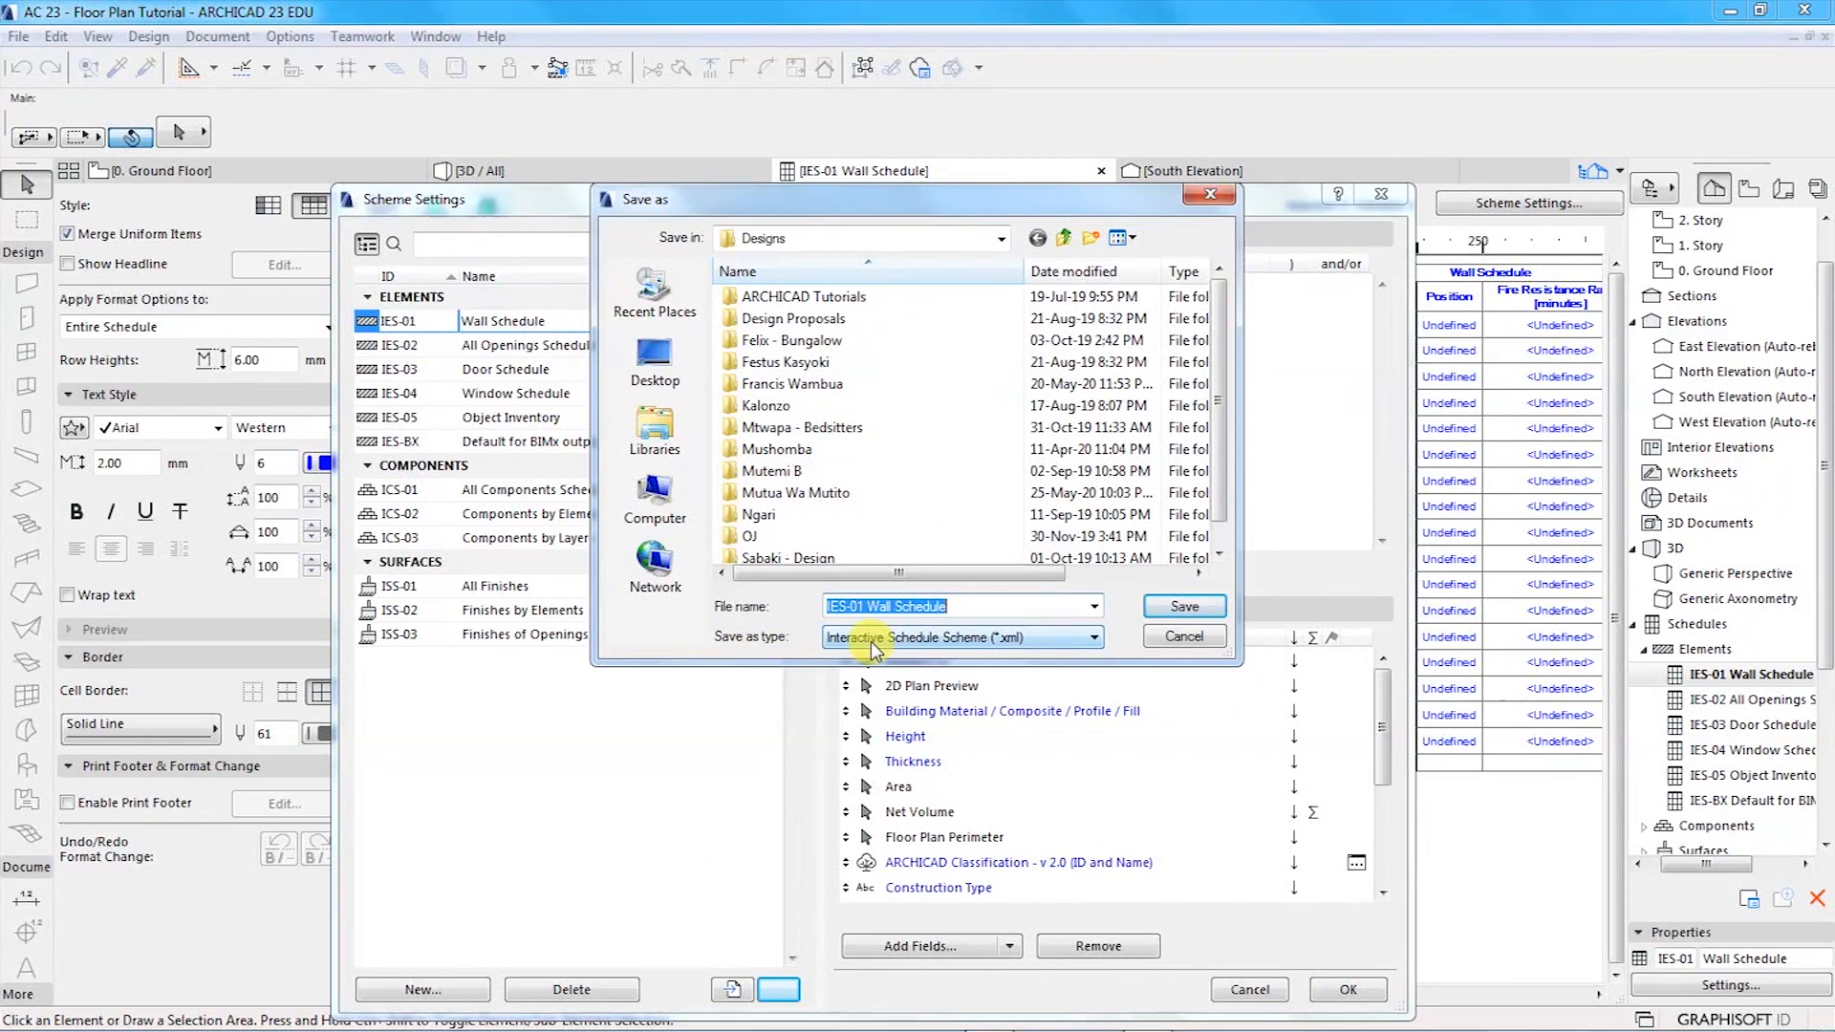
click(1094, 638)
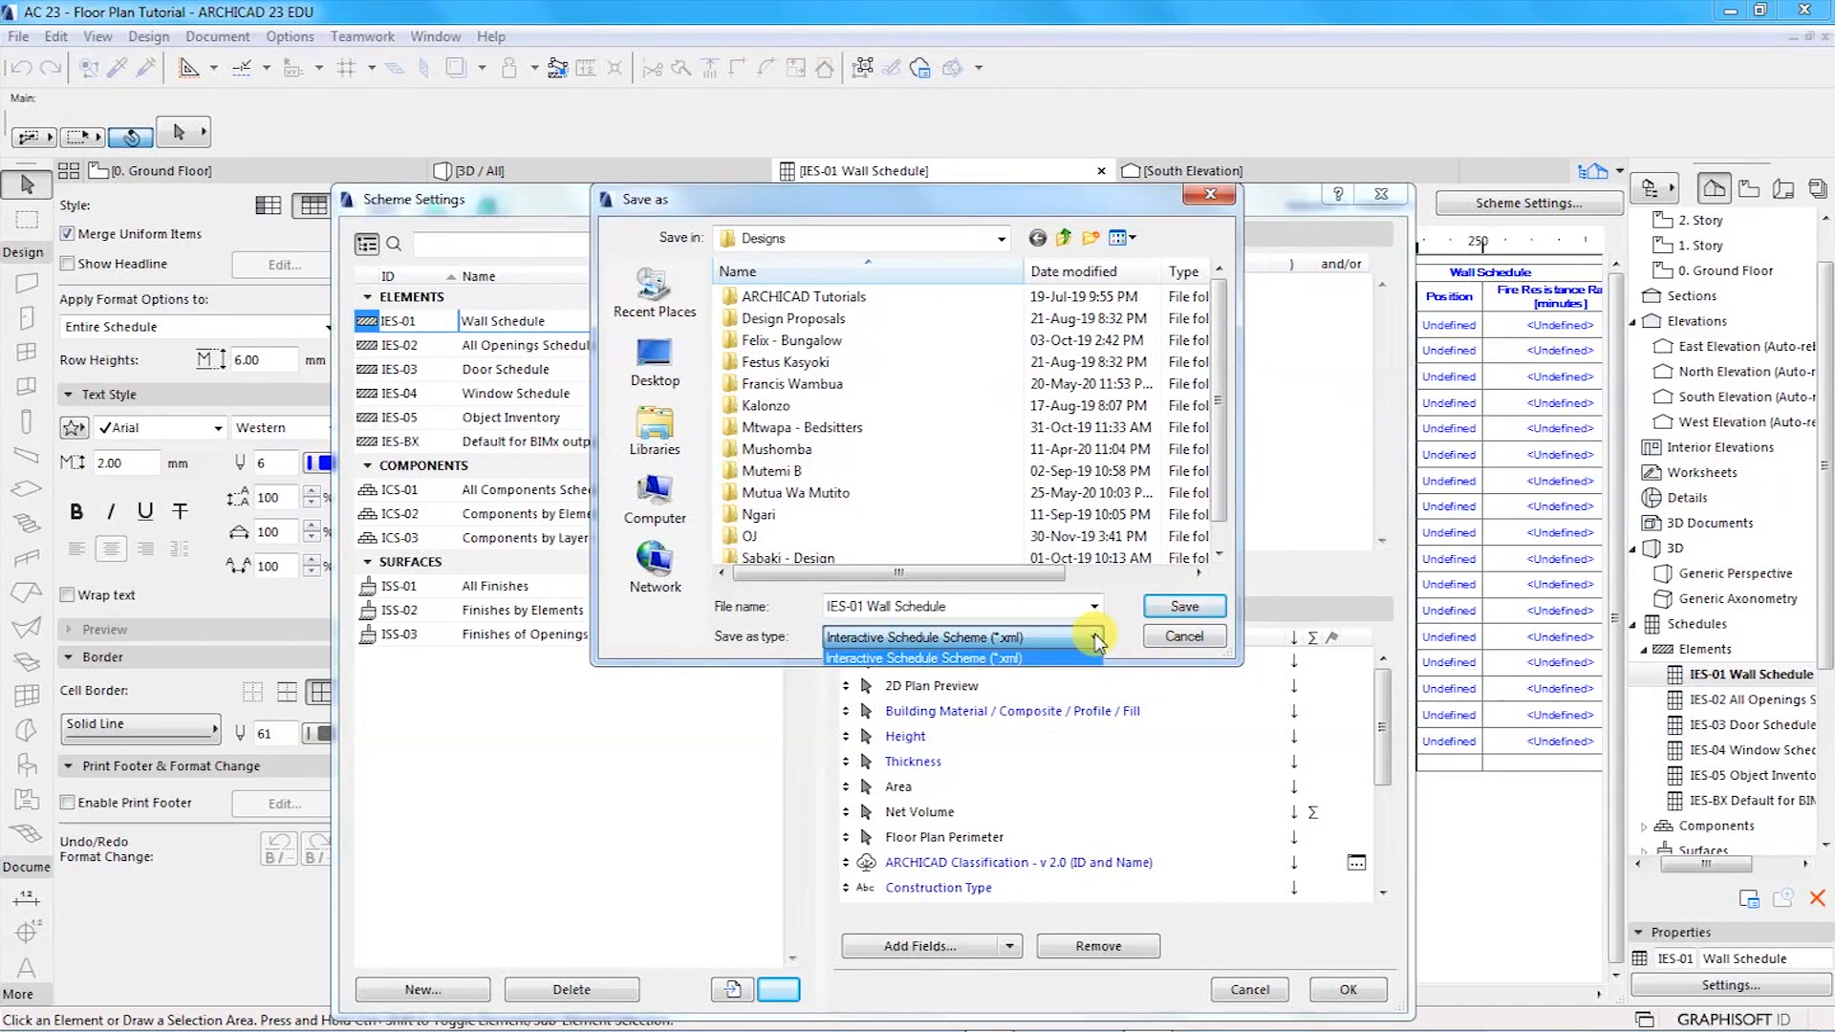
click(1182, 610)
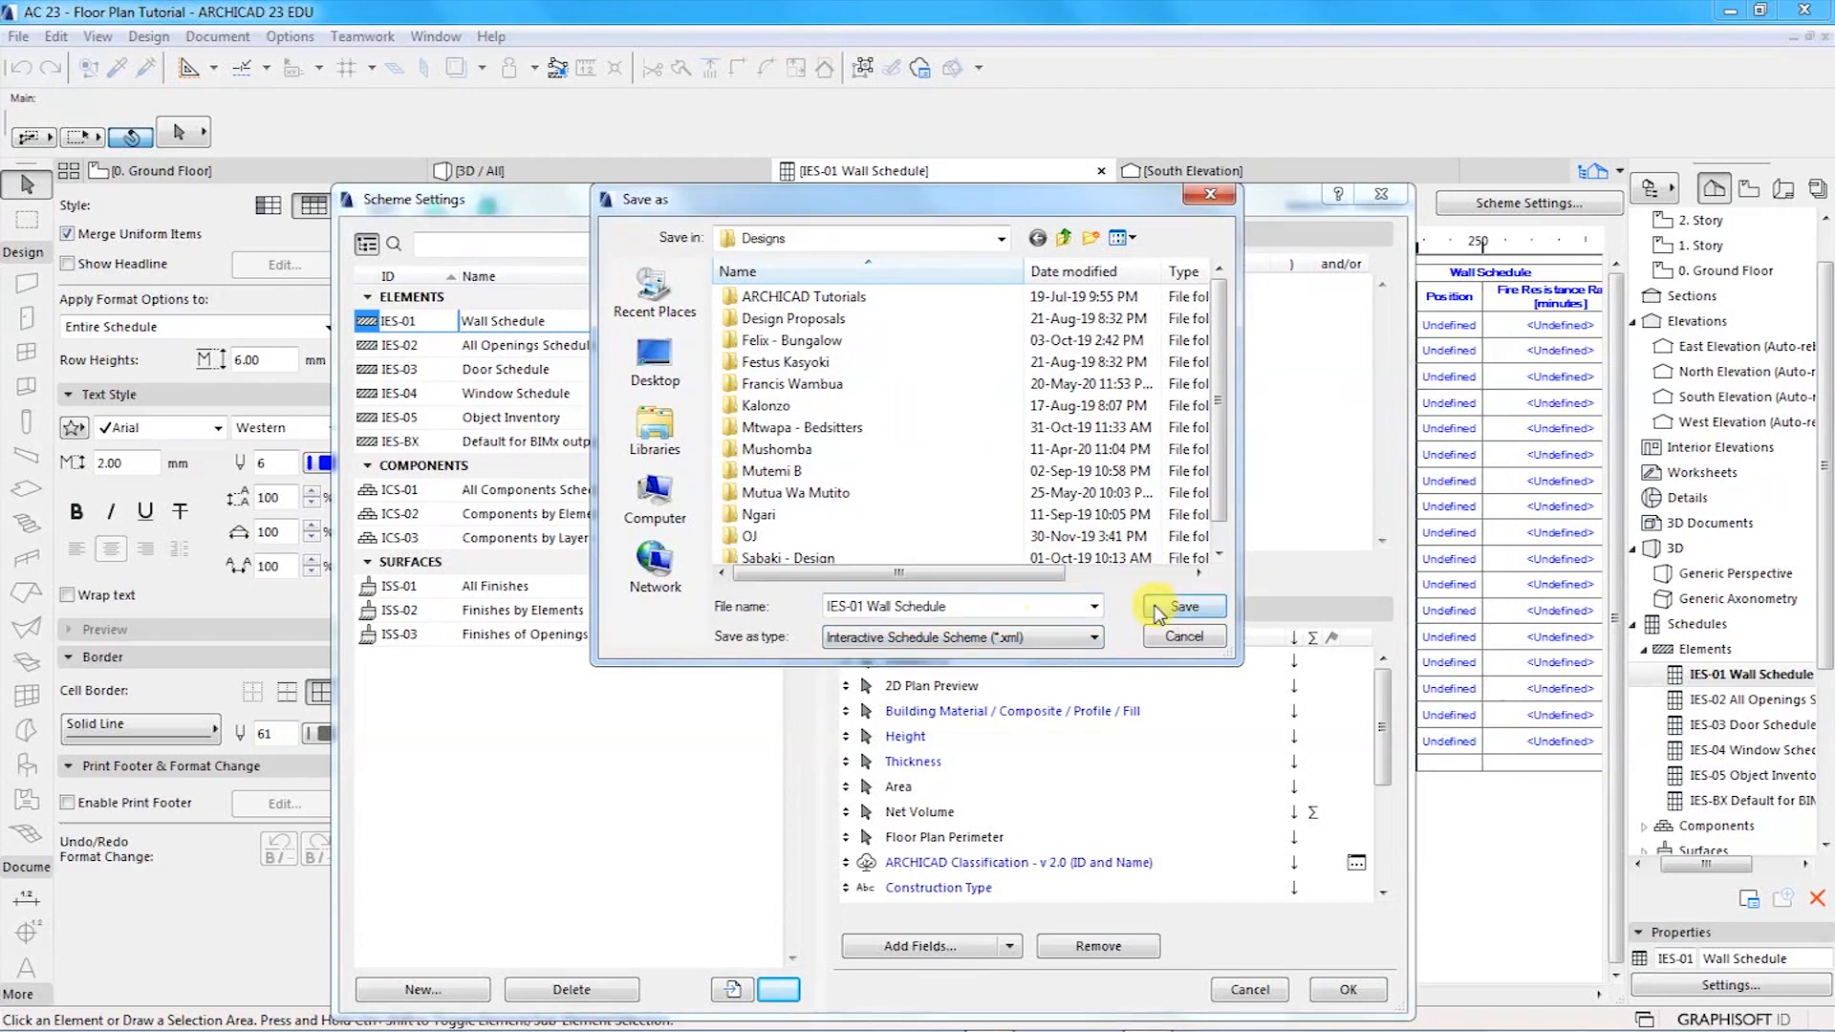
click(1168, 608)
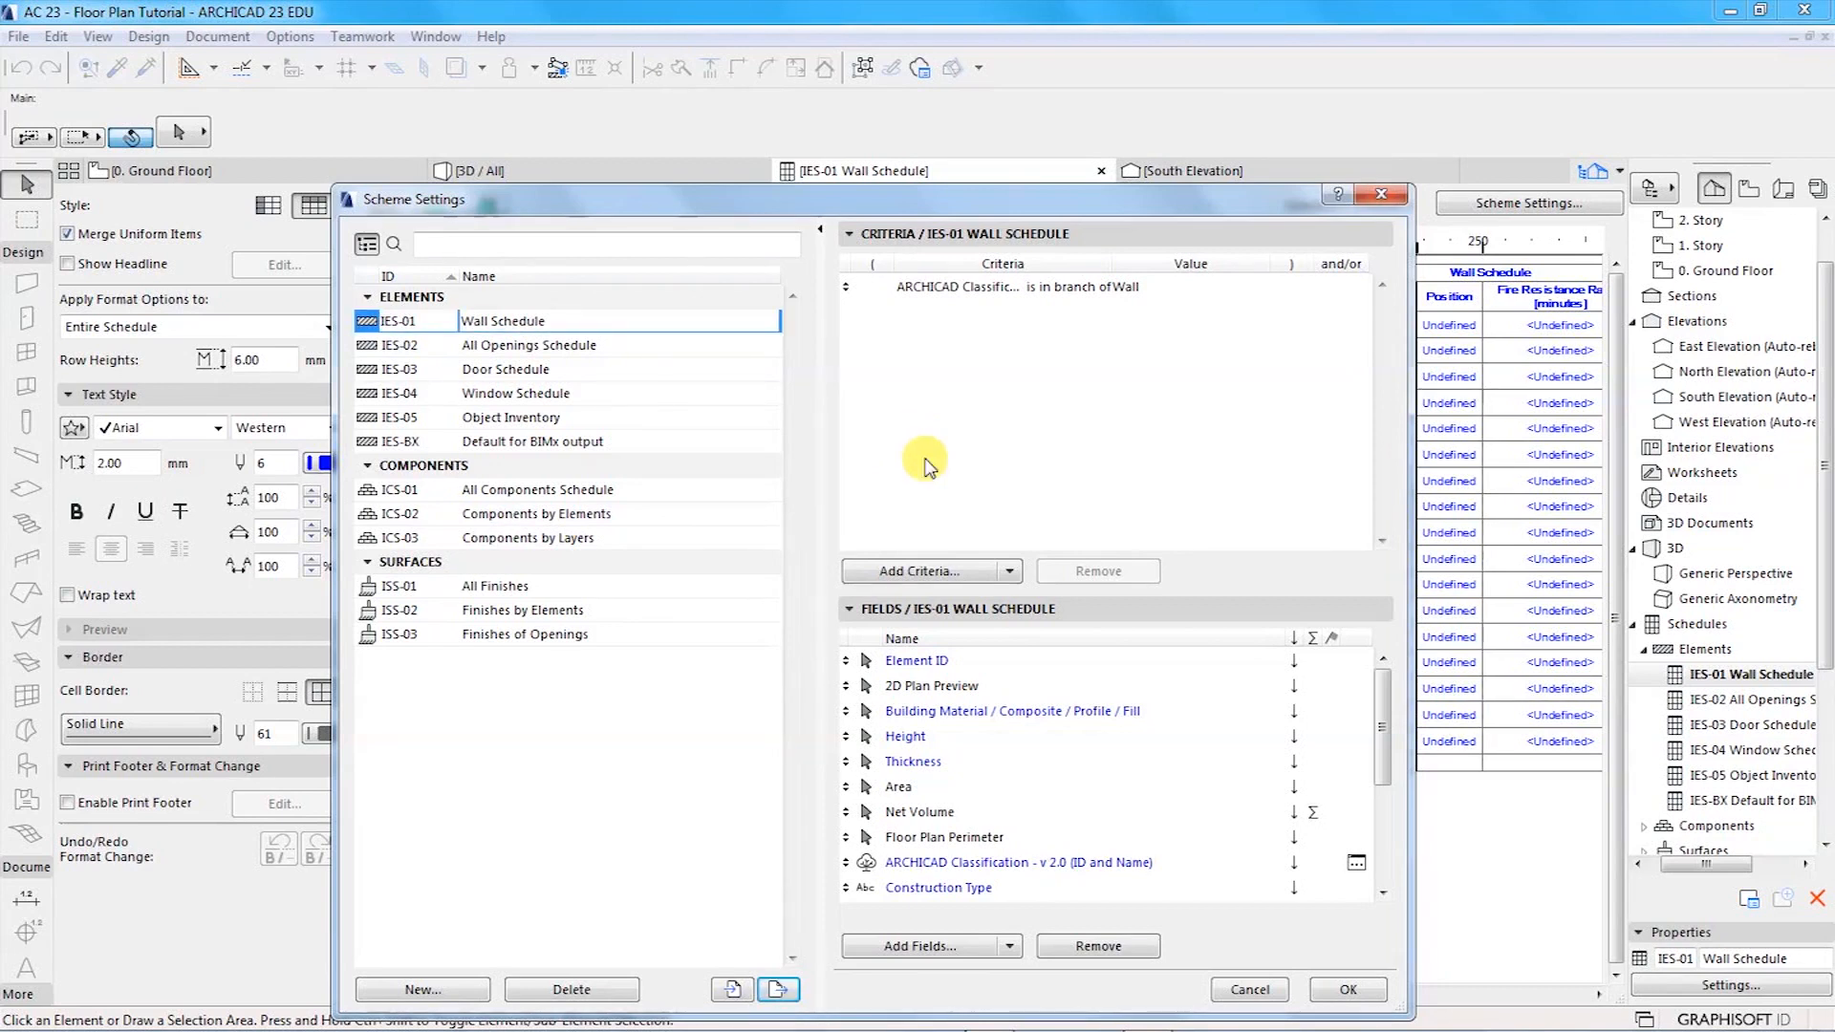
click(1348, 992)
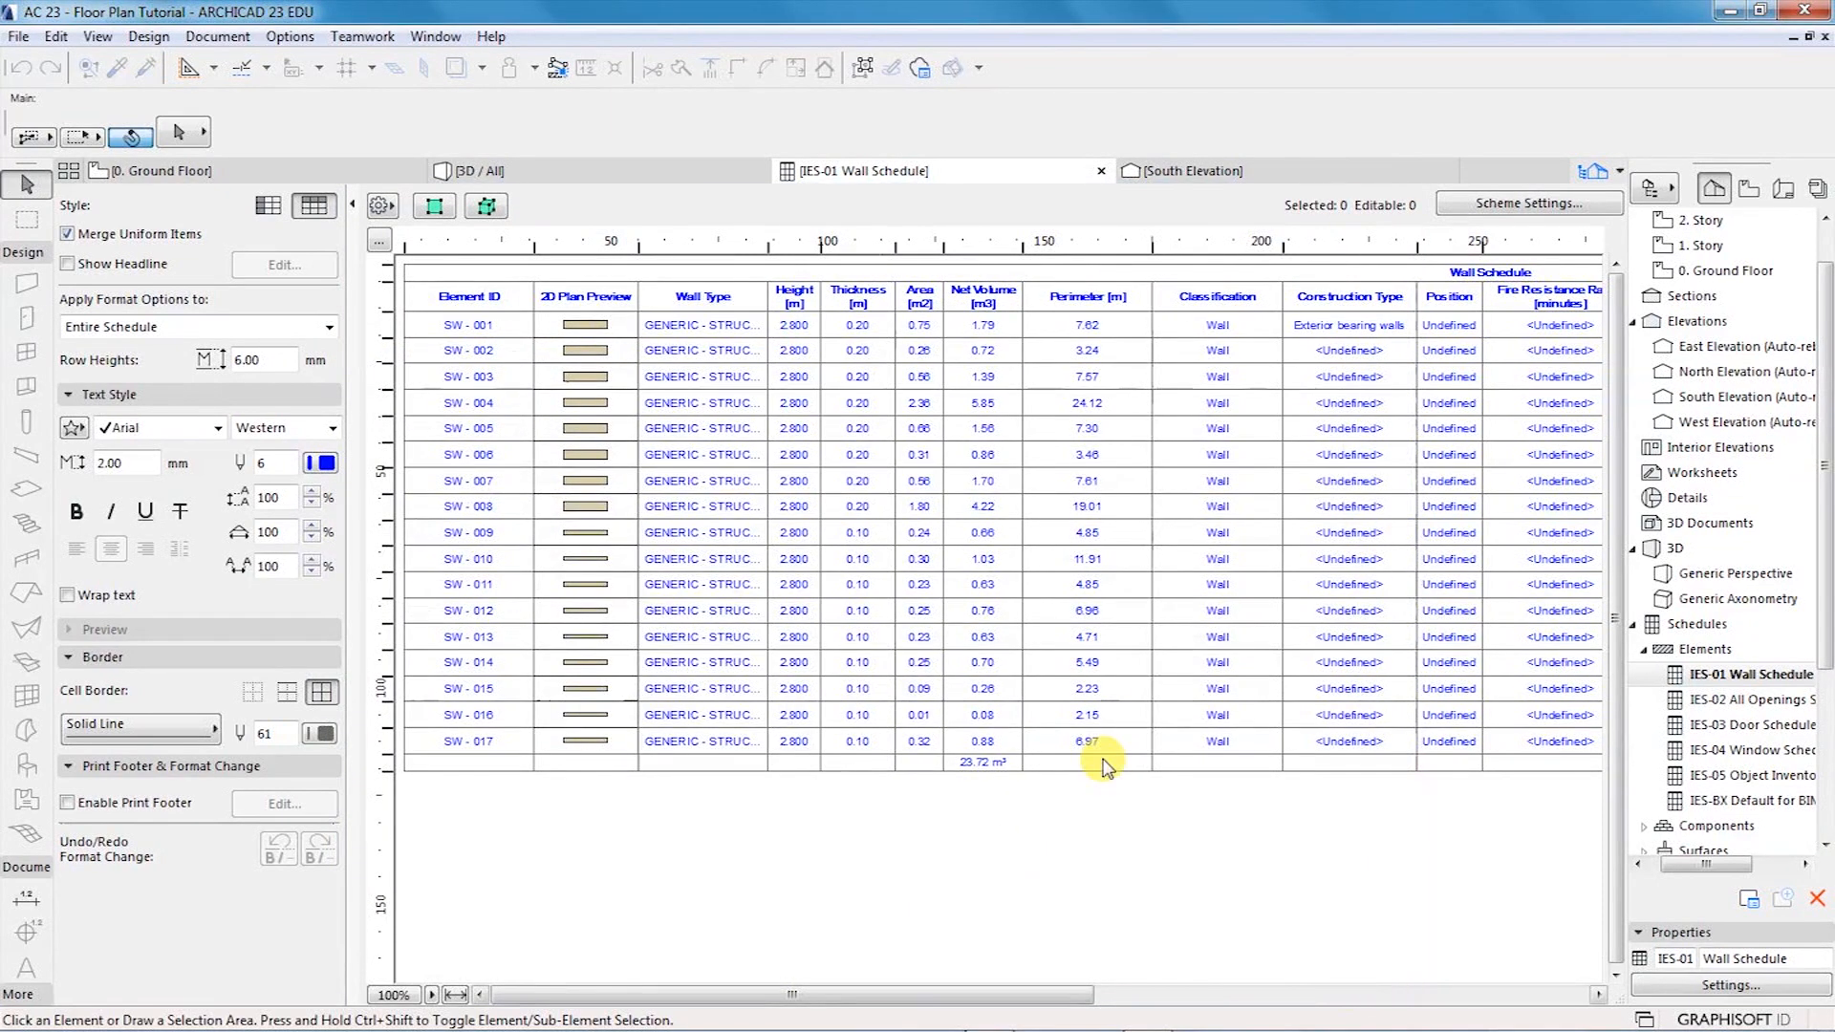
- Save the wall schedule in the Designs folder as the Excel workbook IES-01 Wall Schedule.xlsx and have it open after saving
click(18, 36)
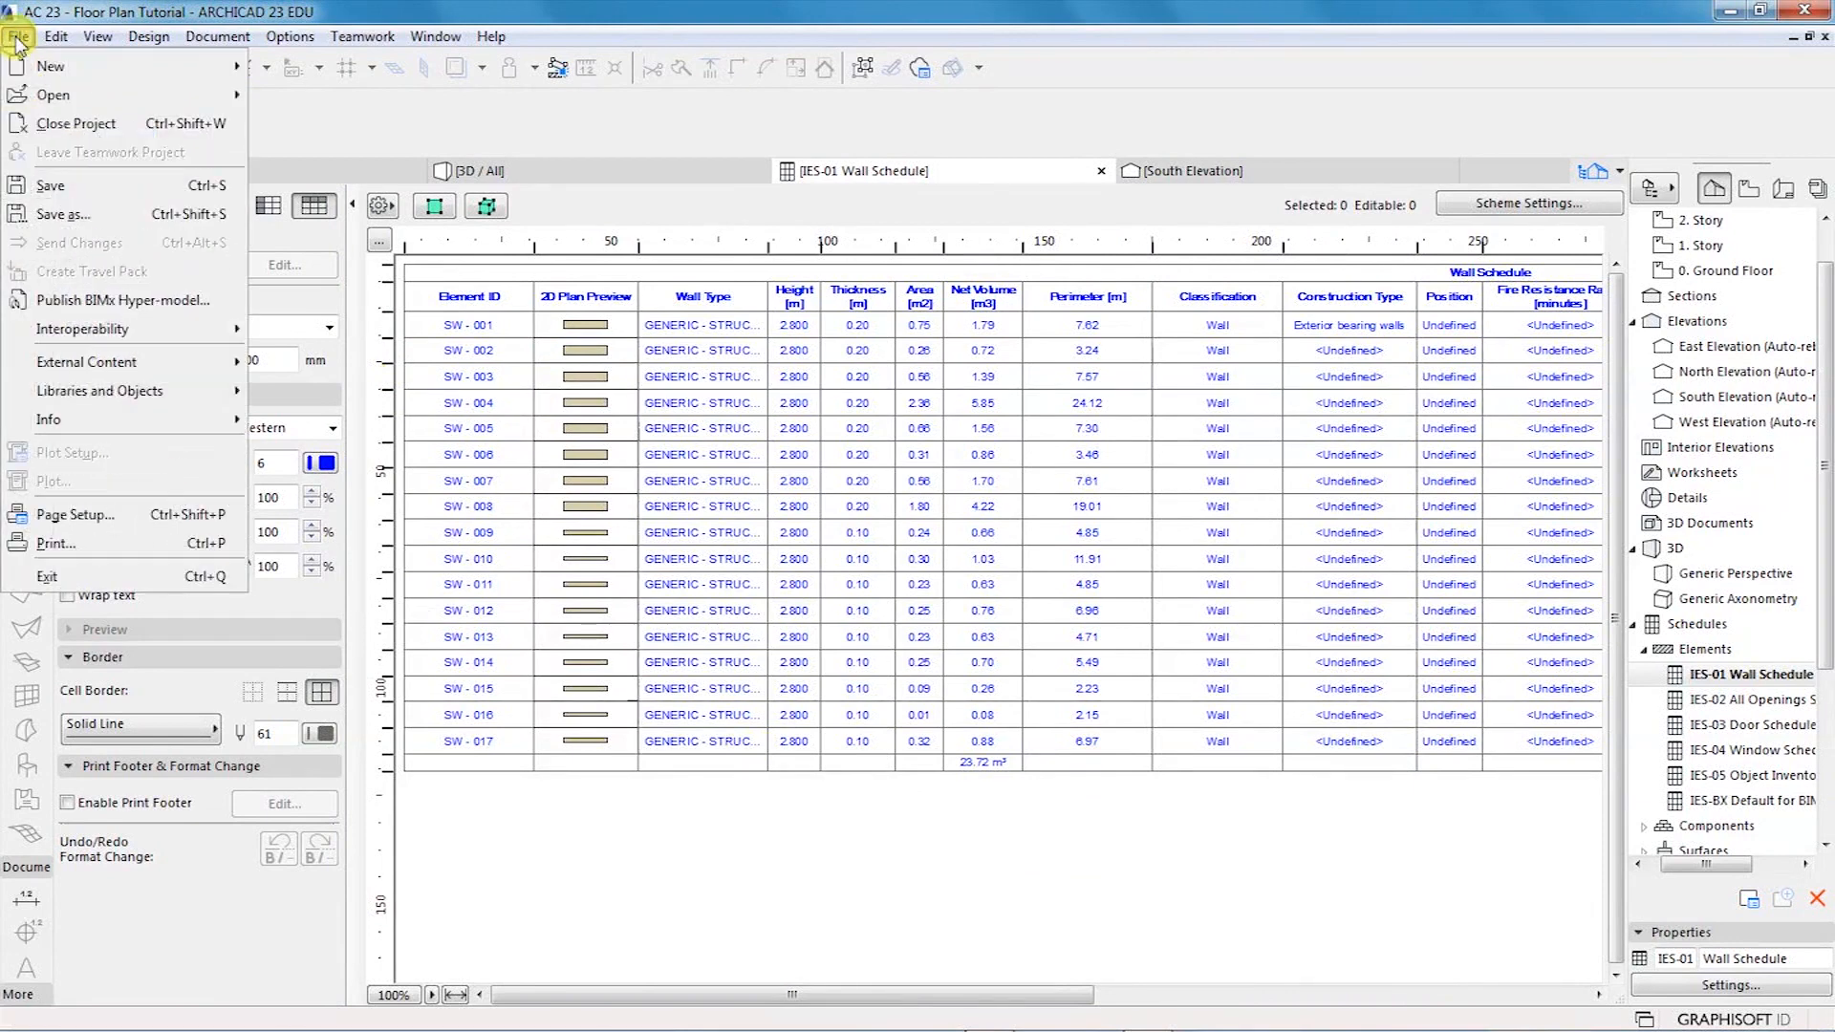
click(55, 218)
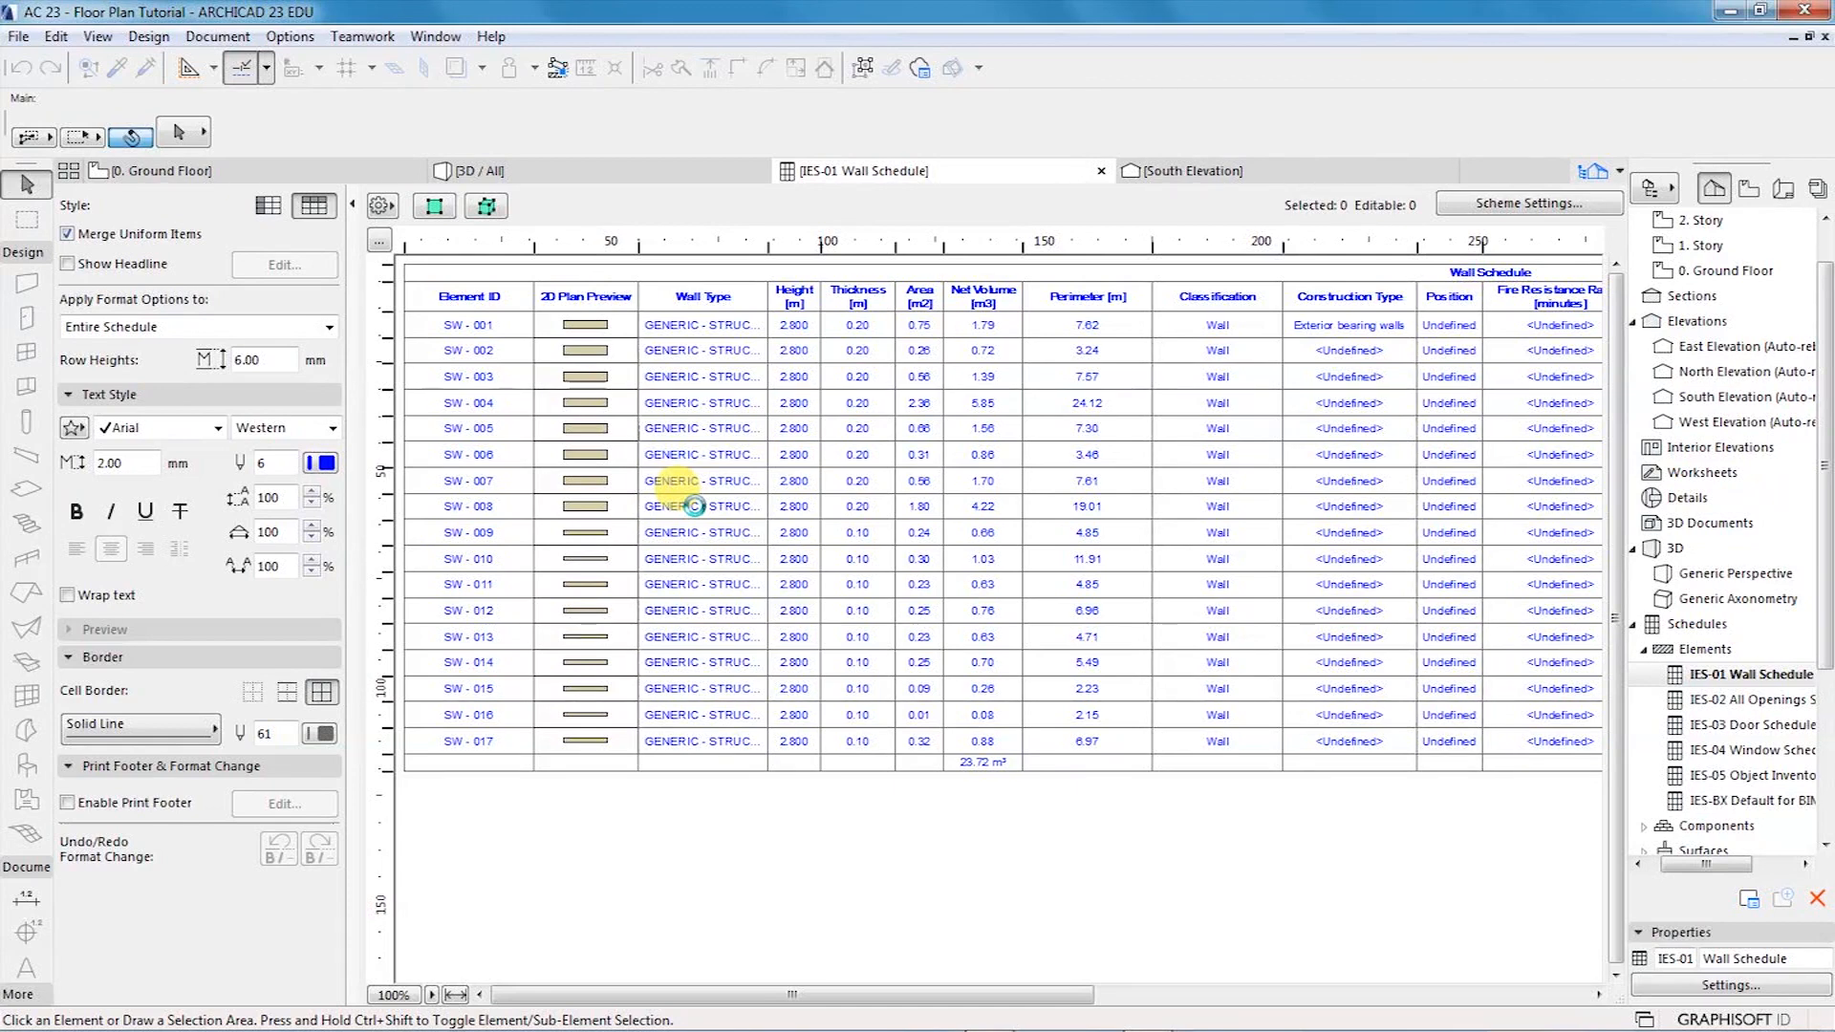
mouse_move(987, 1017)
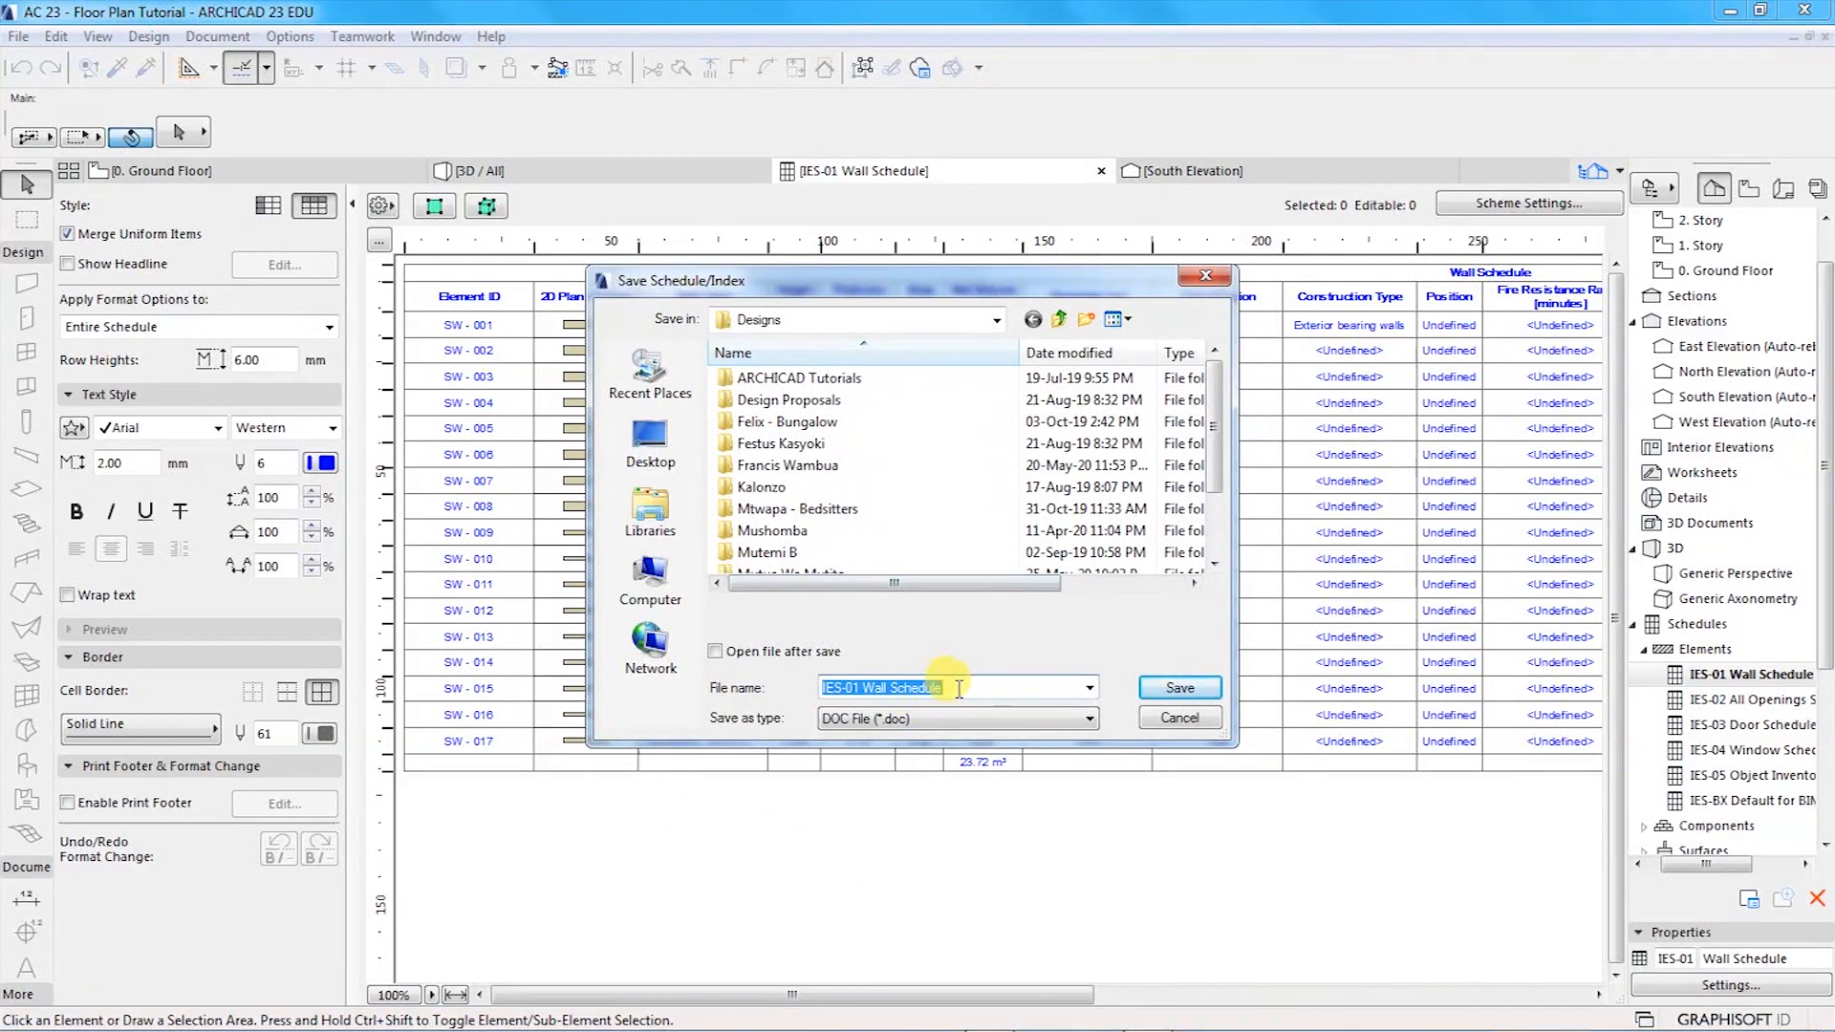
click(959, 686)
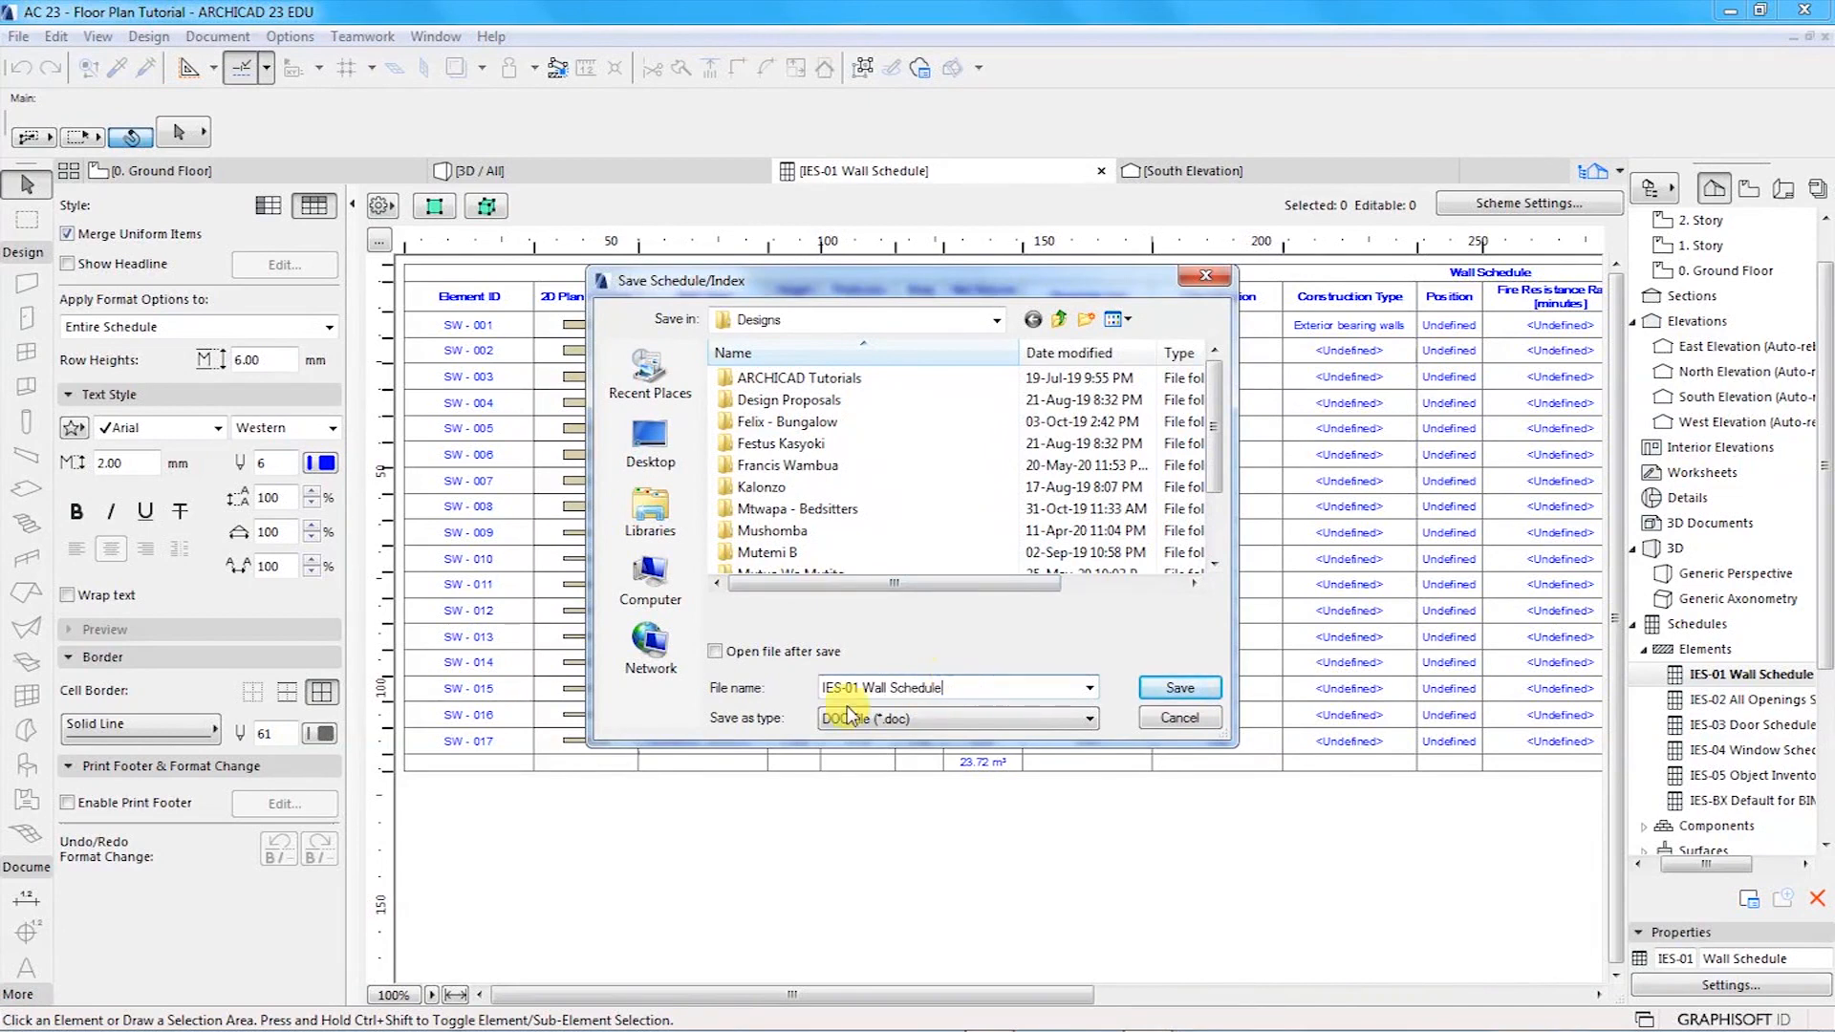
drag(947, 687, 875, 687)
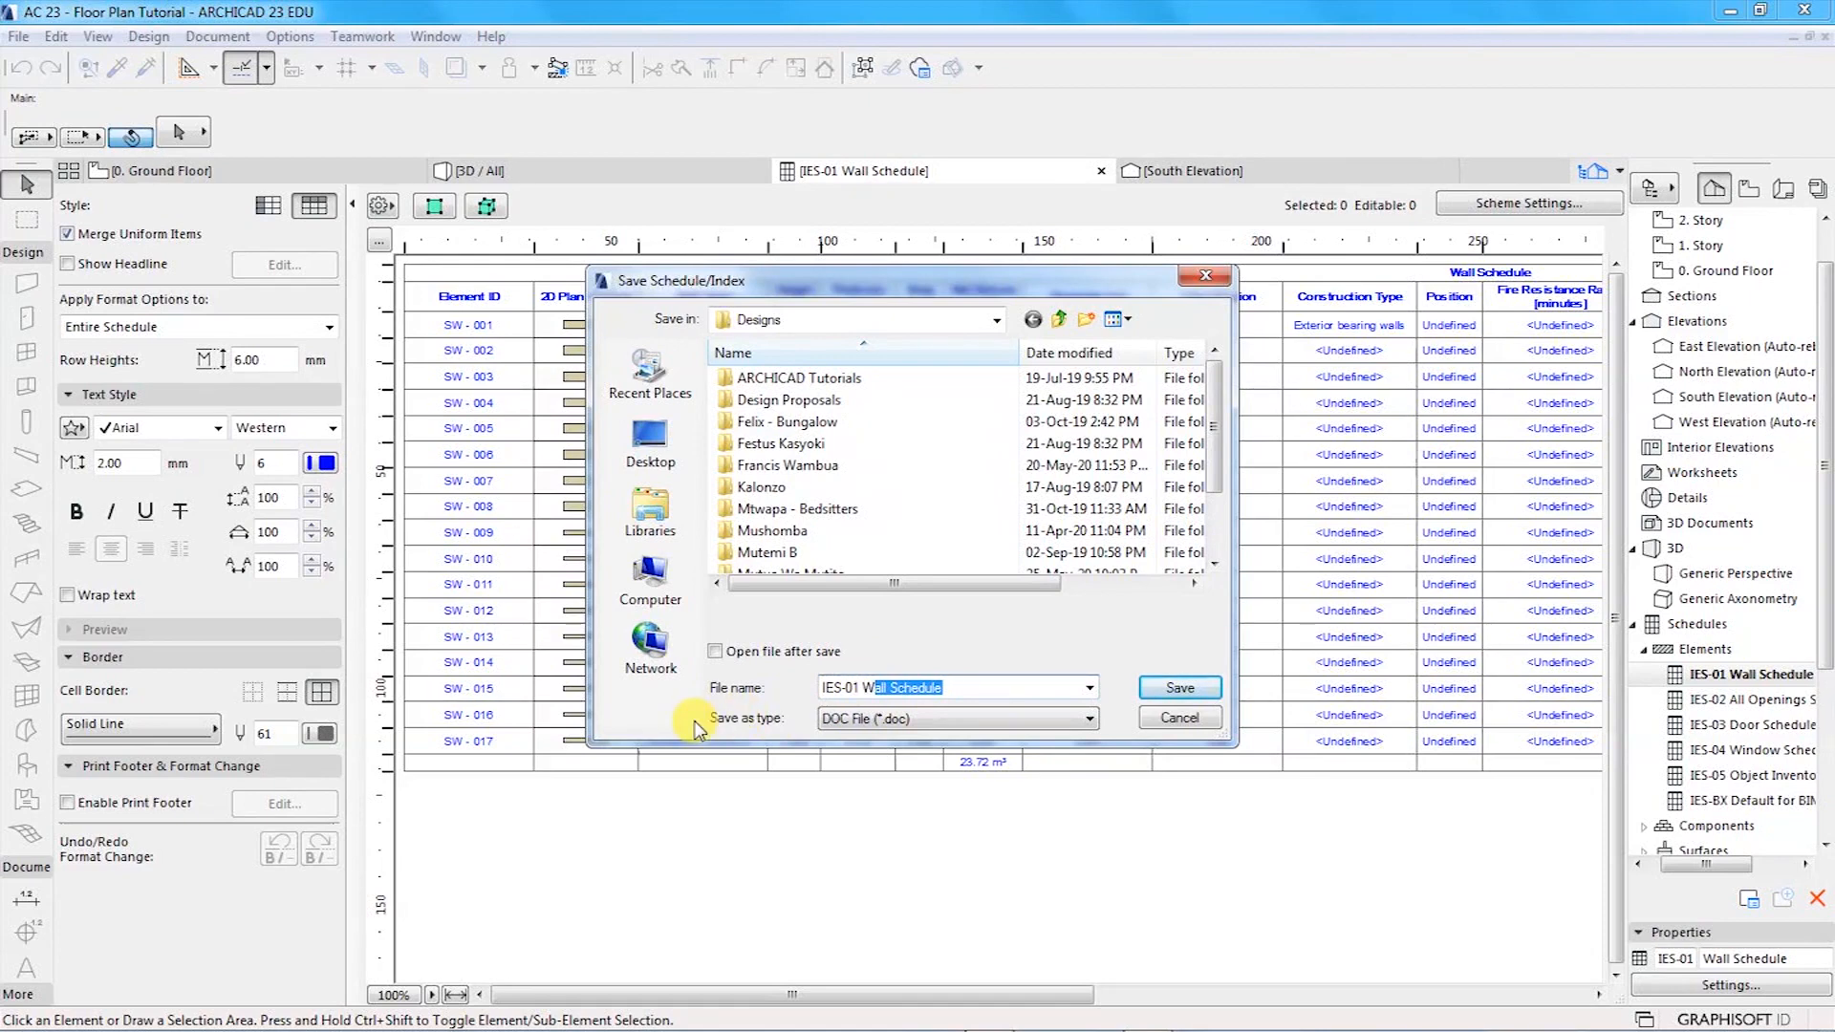
click(1089, 718)
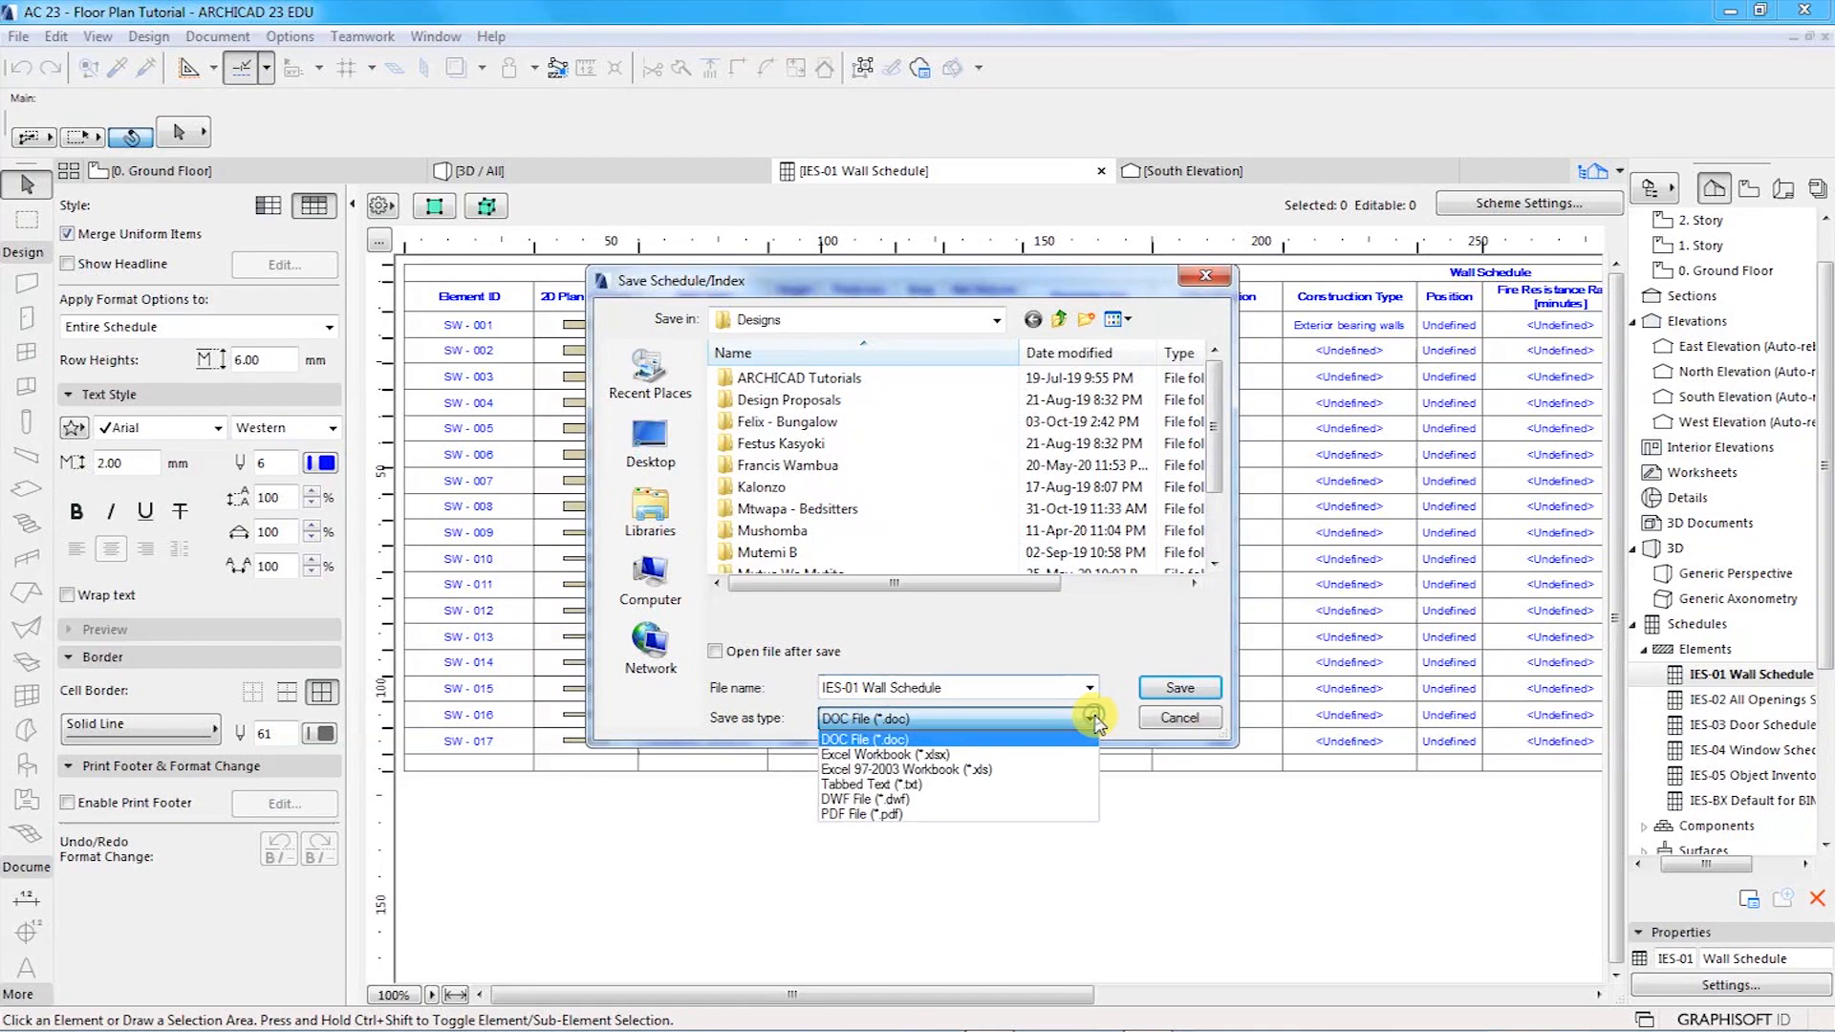
click(840, 756)
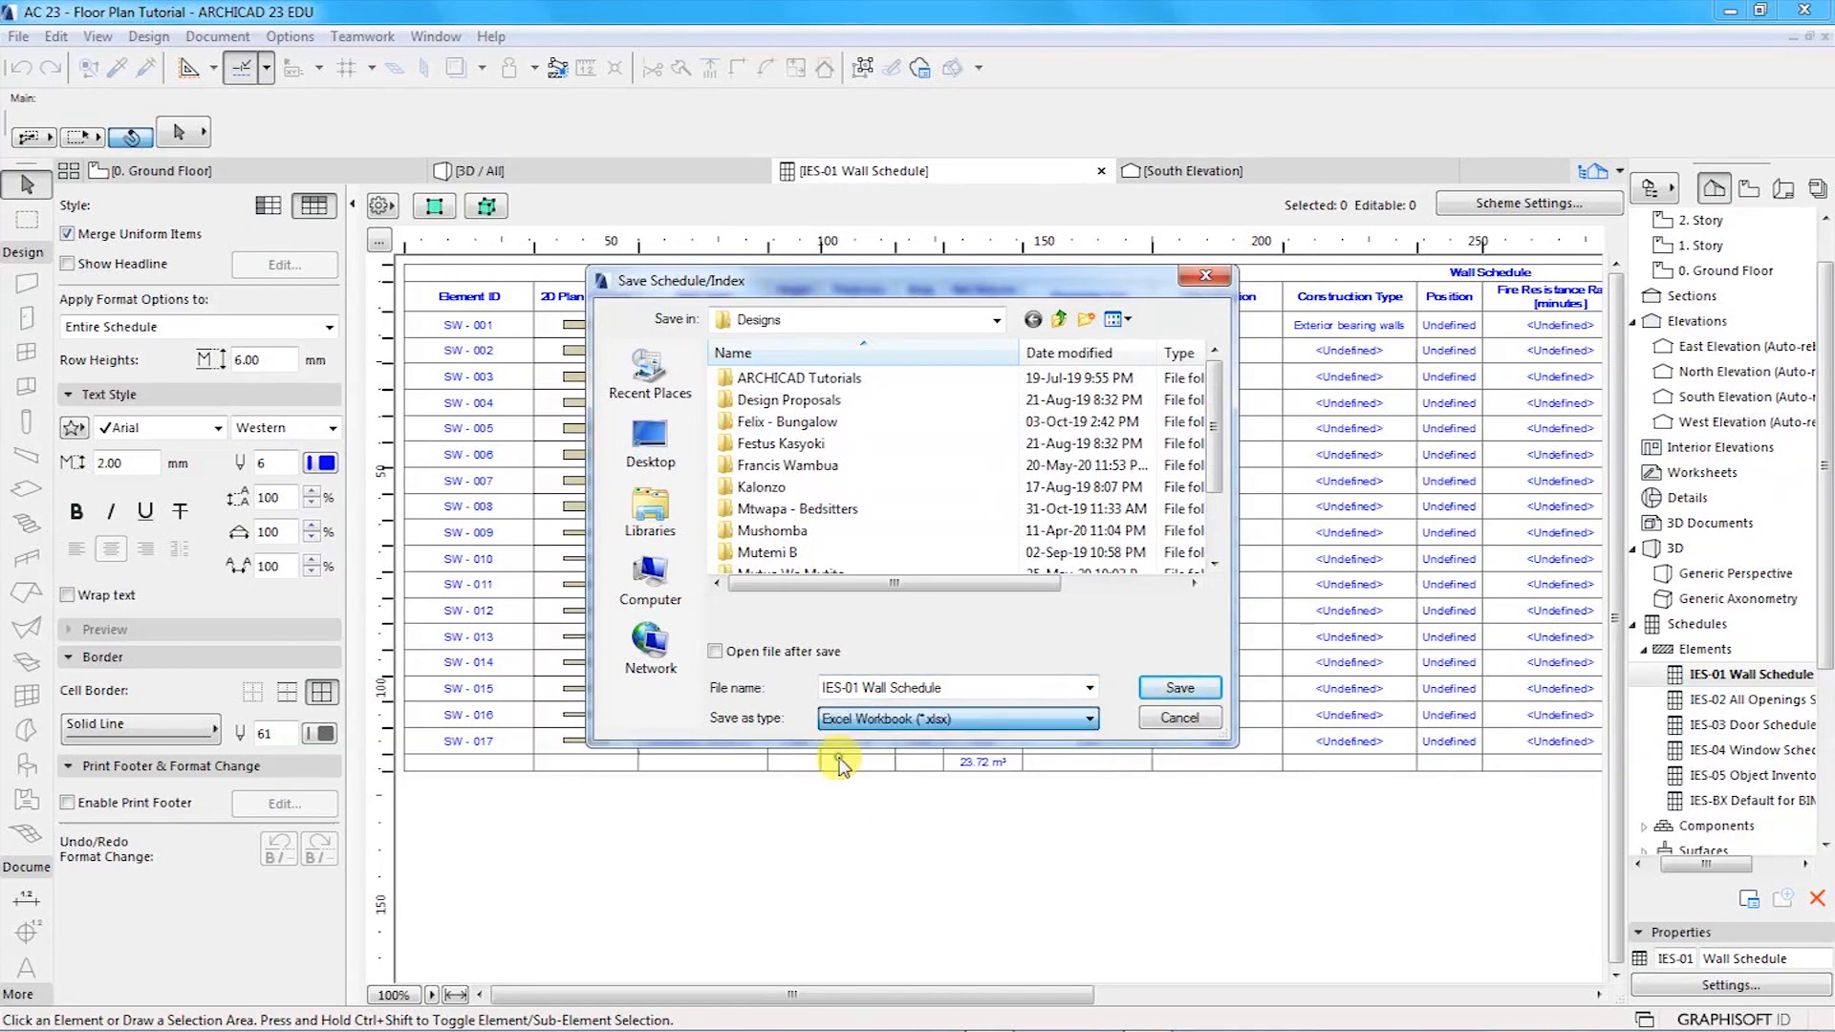
click(715, 651)
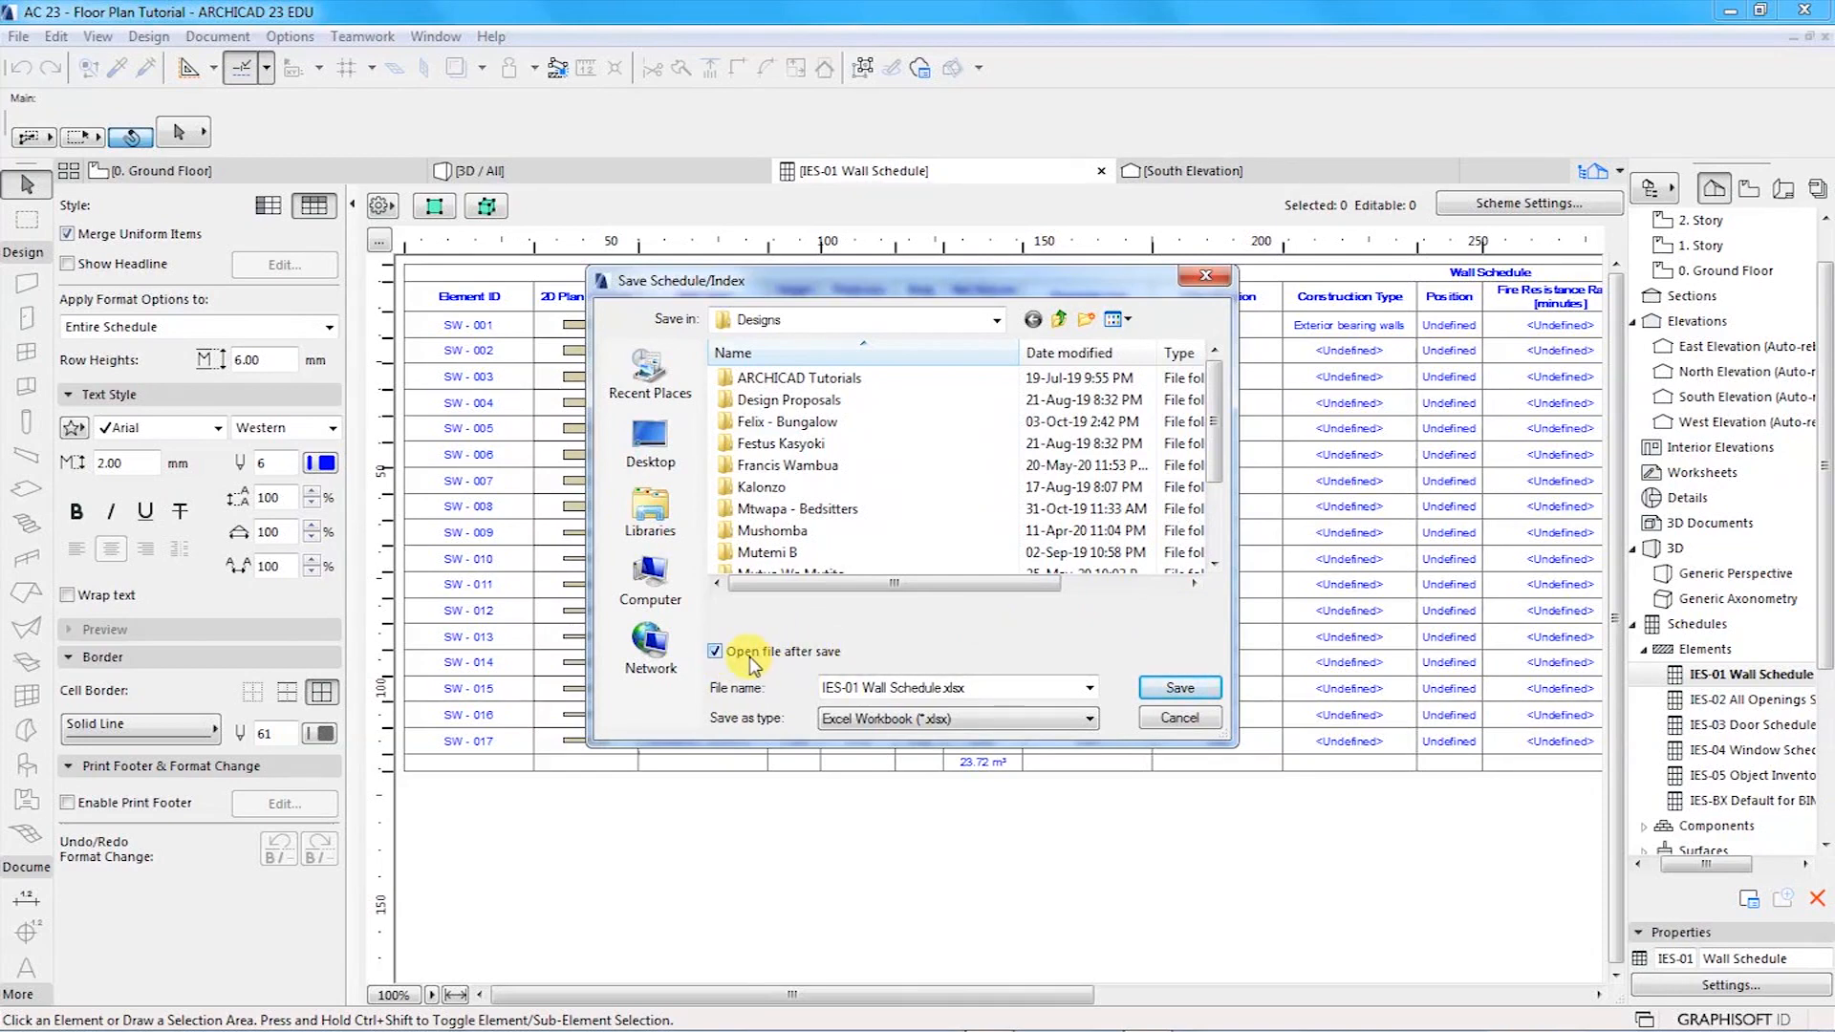
click(1181, 688)
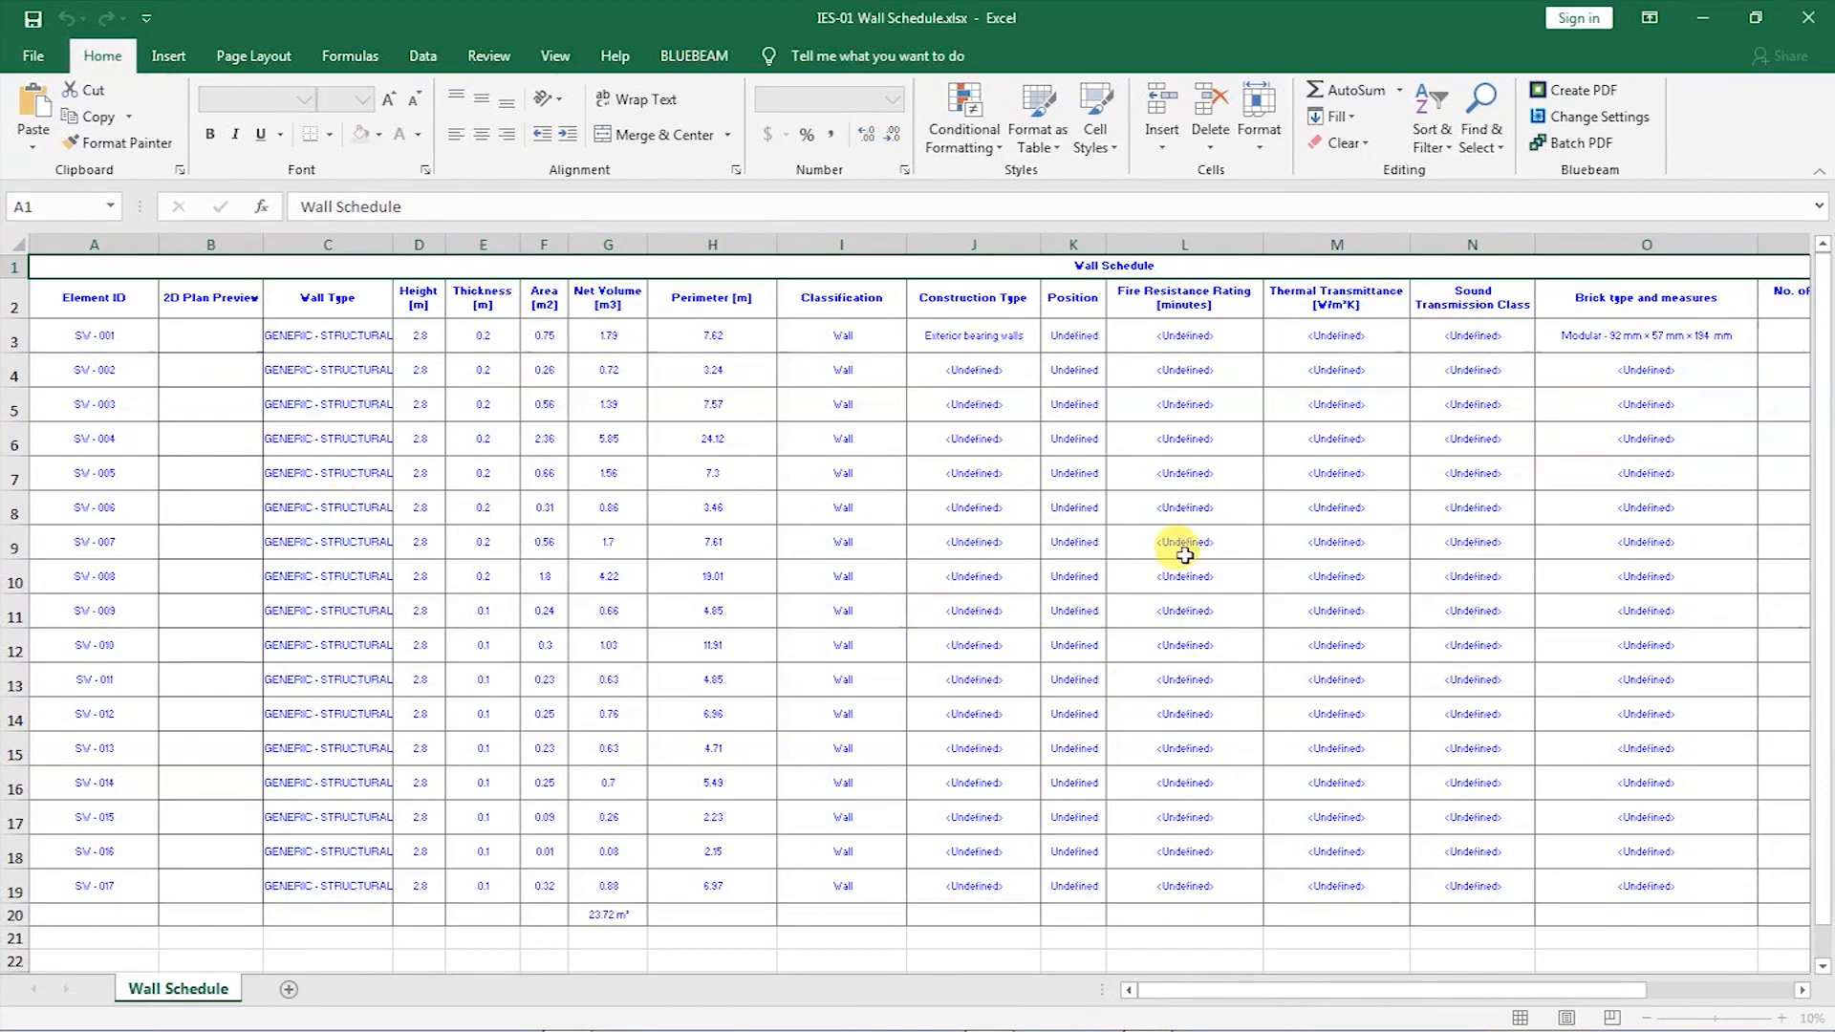
click(1222, 920)
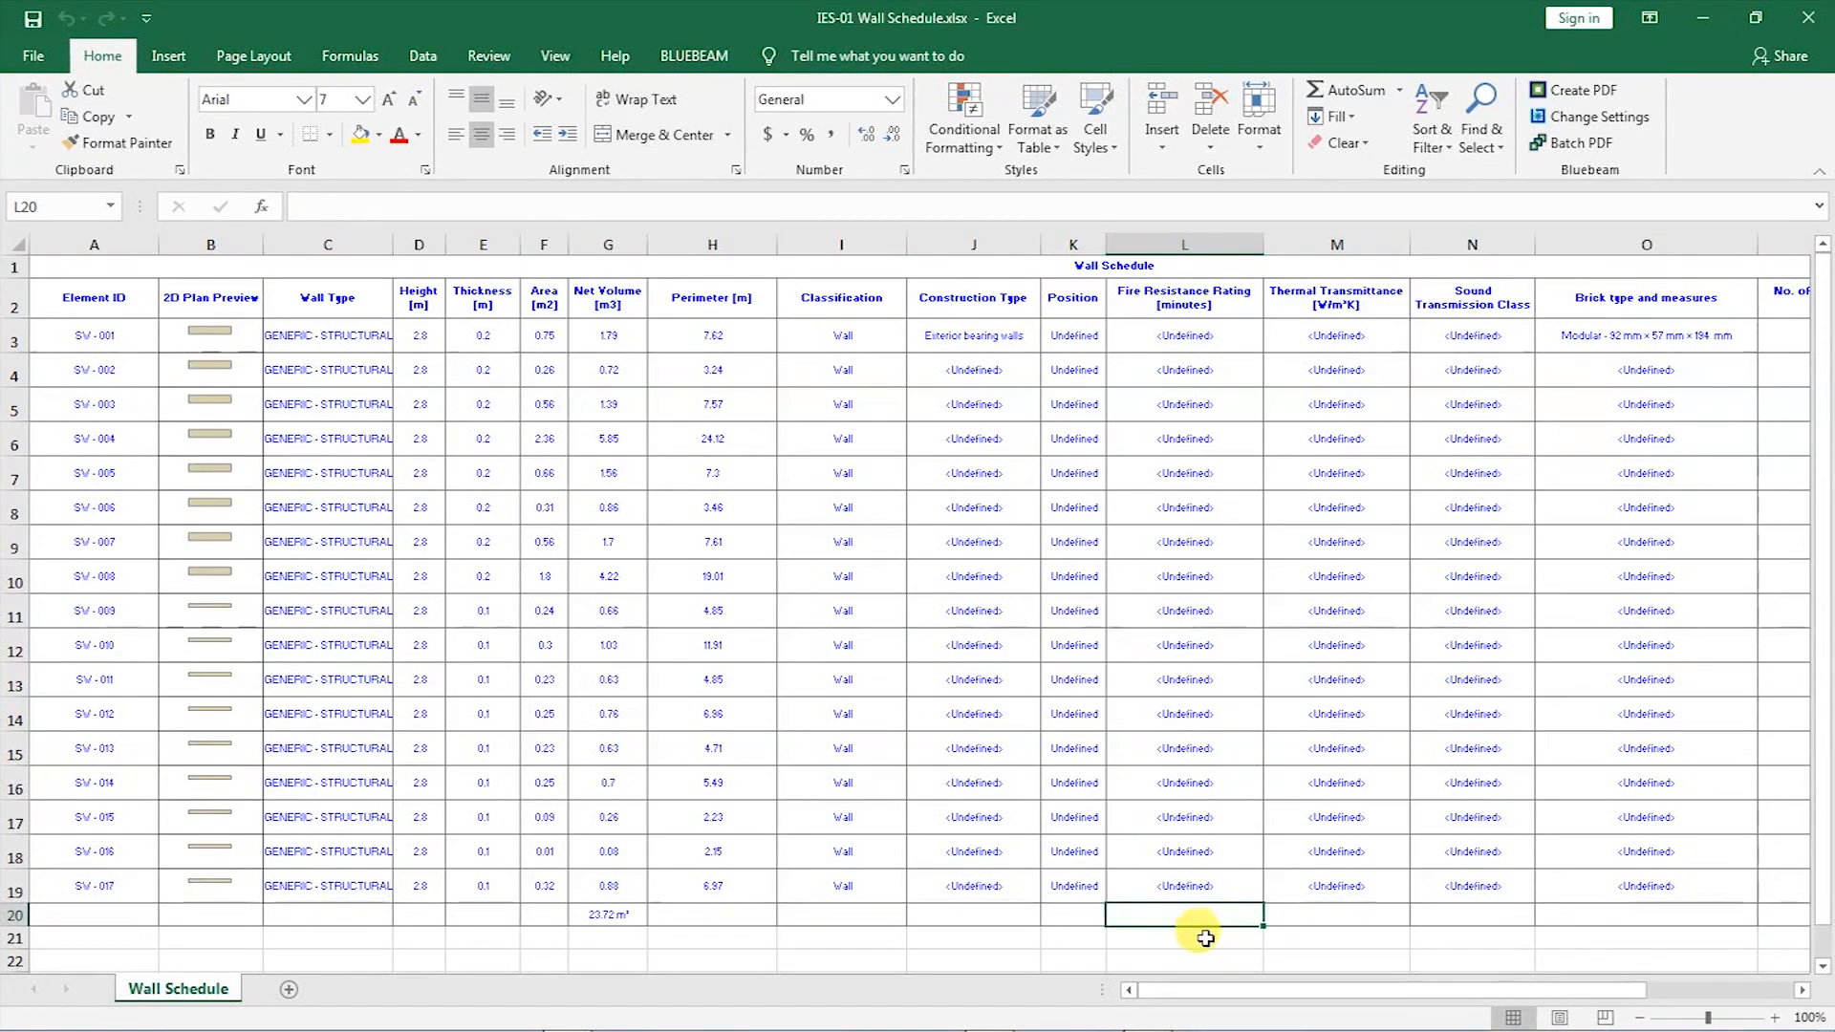
- Examine the exported wall schedule at 140% zoom, highlighting the Construction Type and Position columns
click(1774, 1017)
click(1773, 1016)
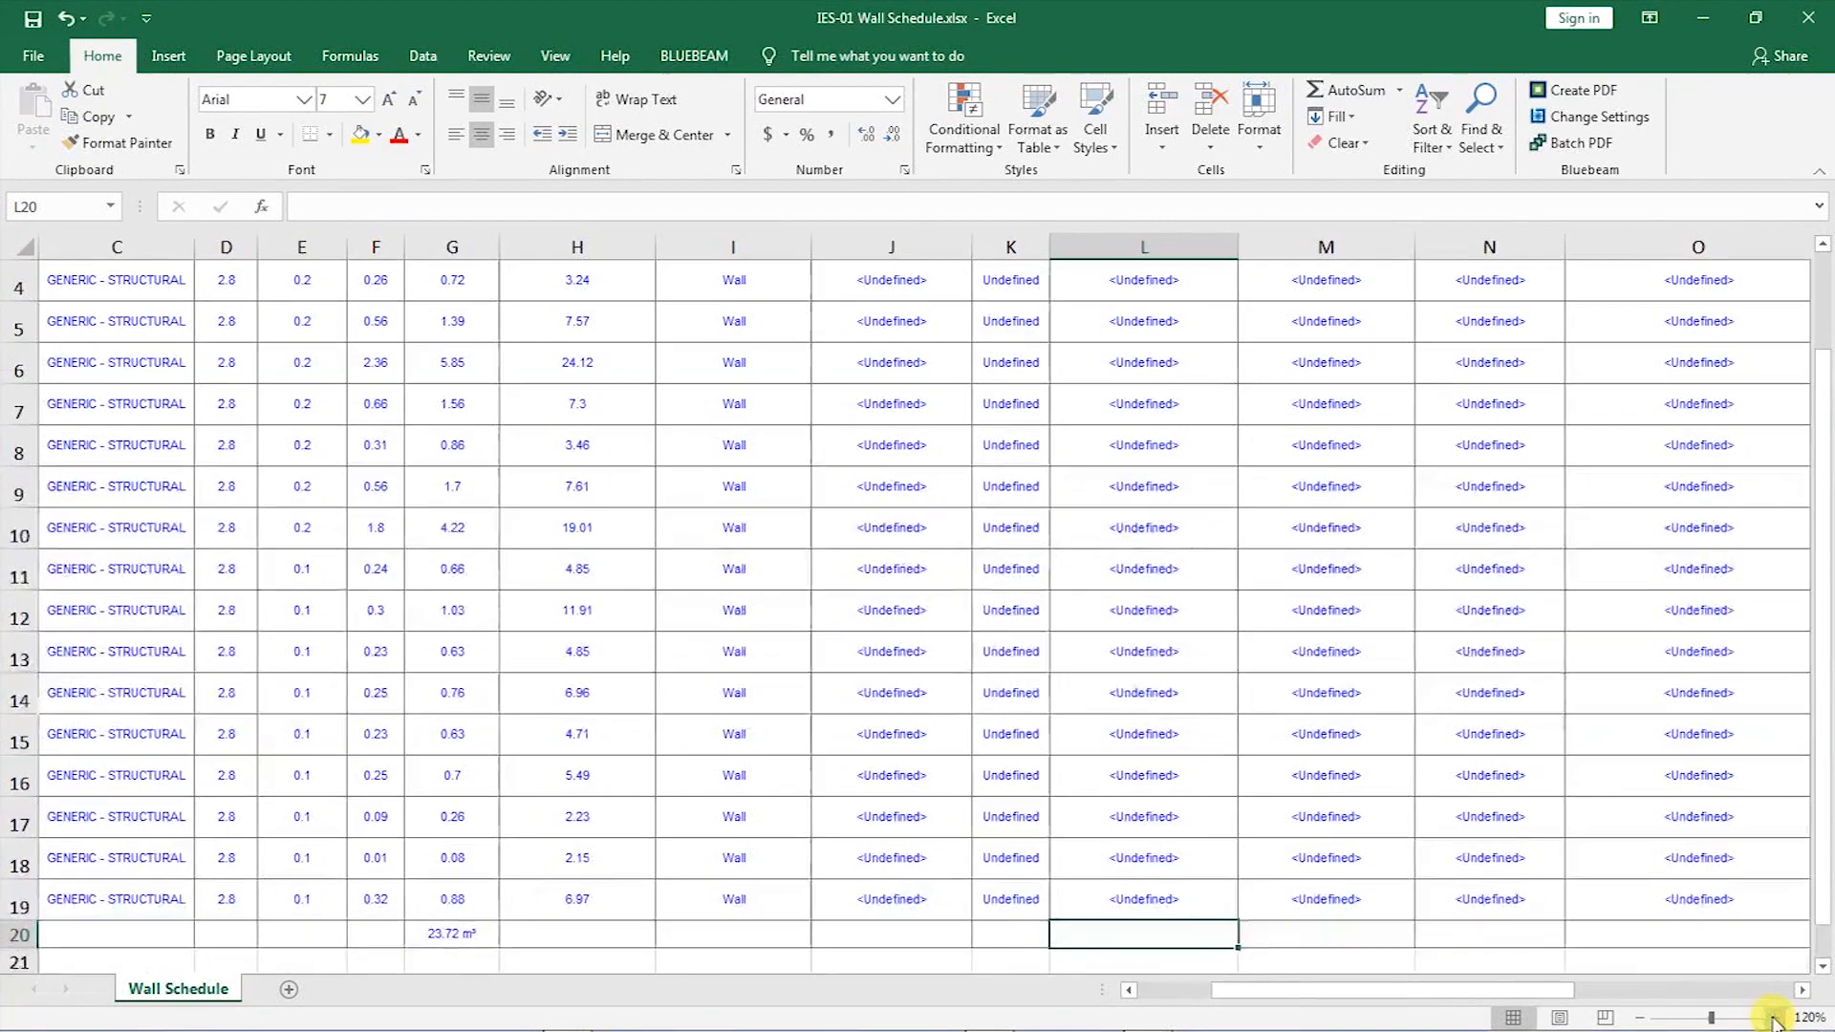
click(1773, 1017)
click(1773, 1018)
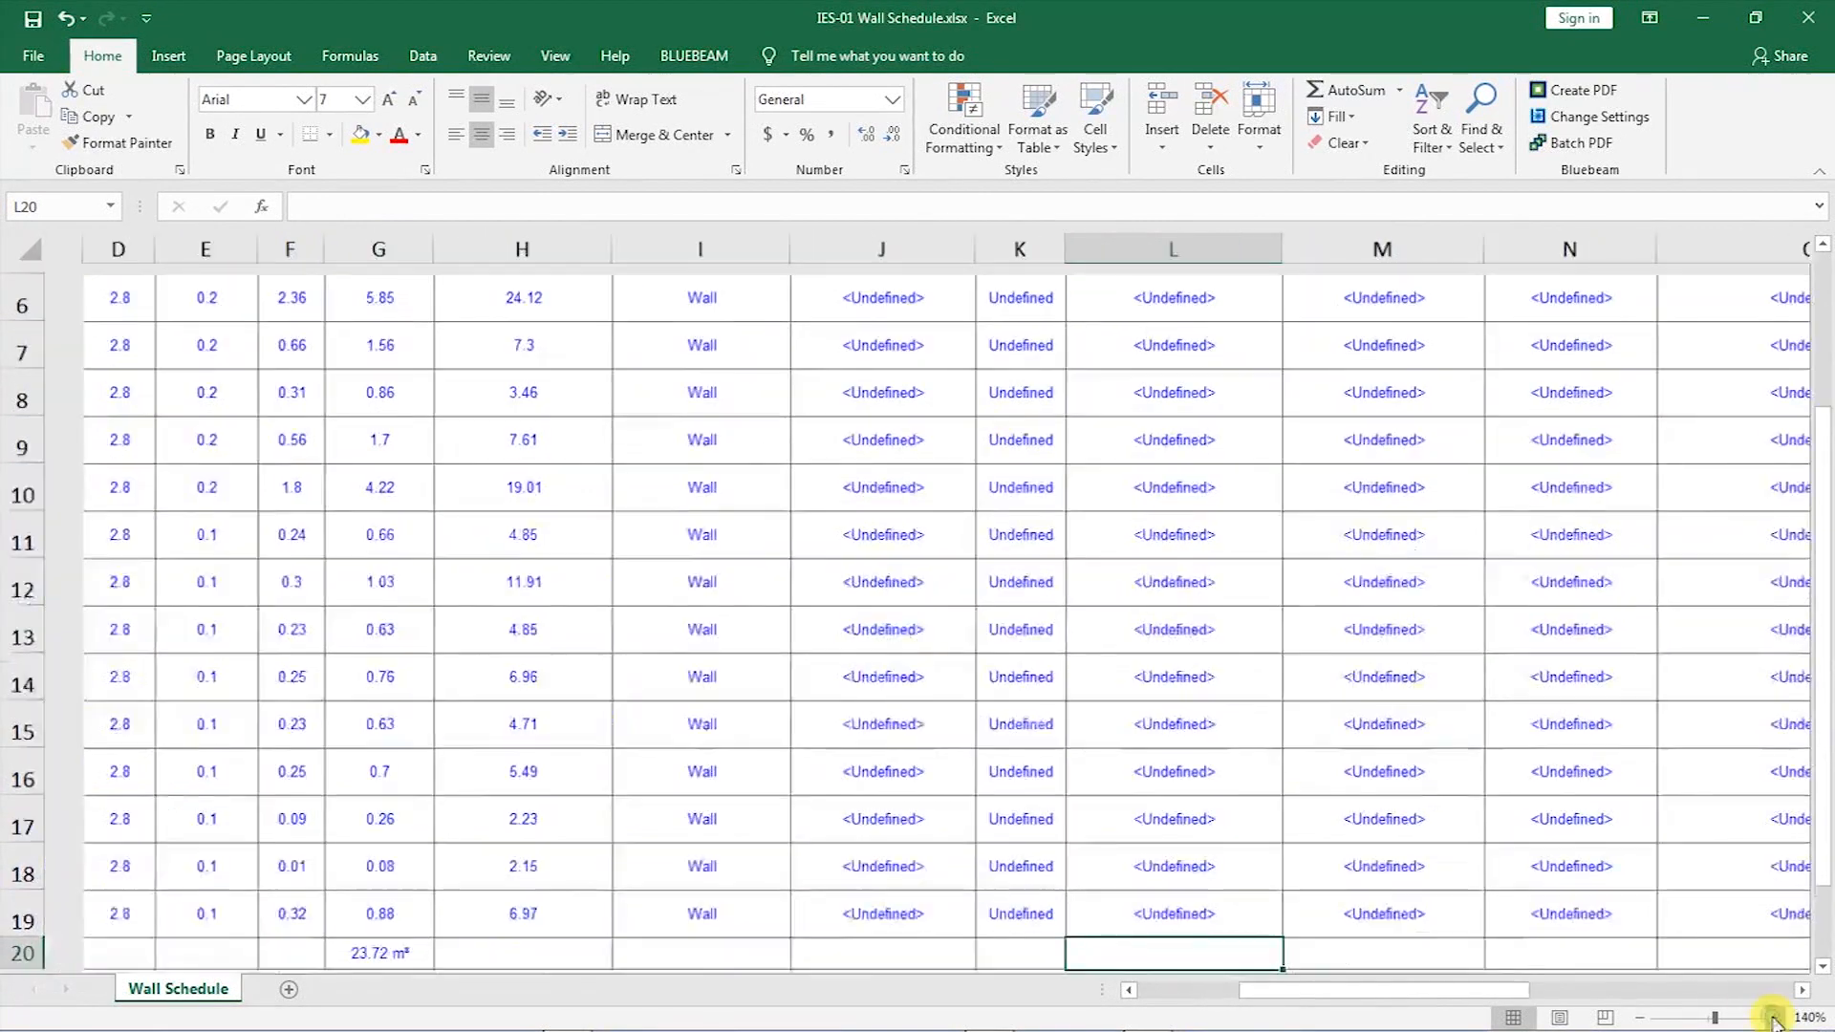
drag(1372, 1000, 1145, 1001)
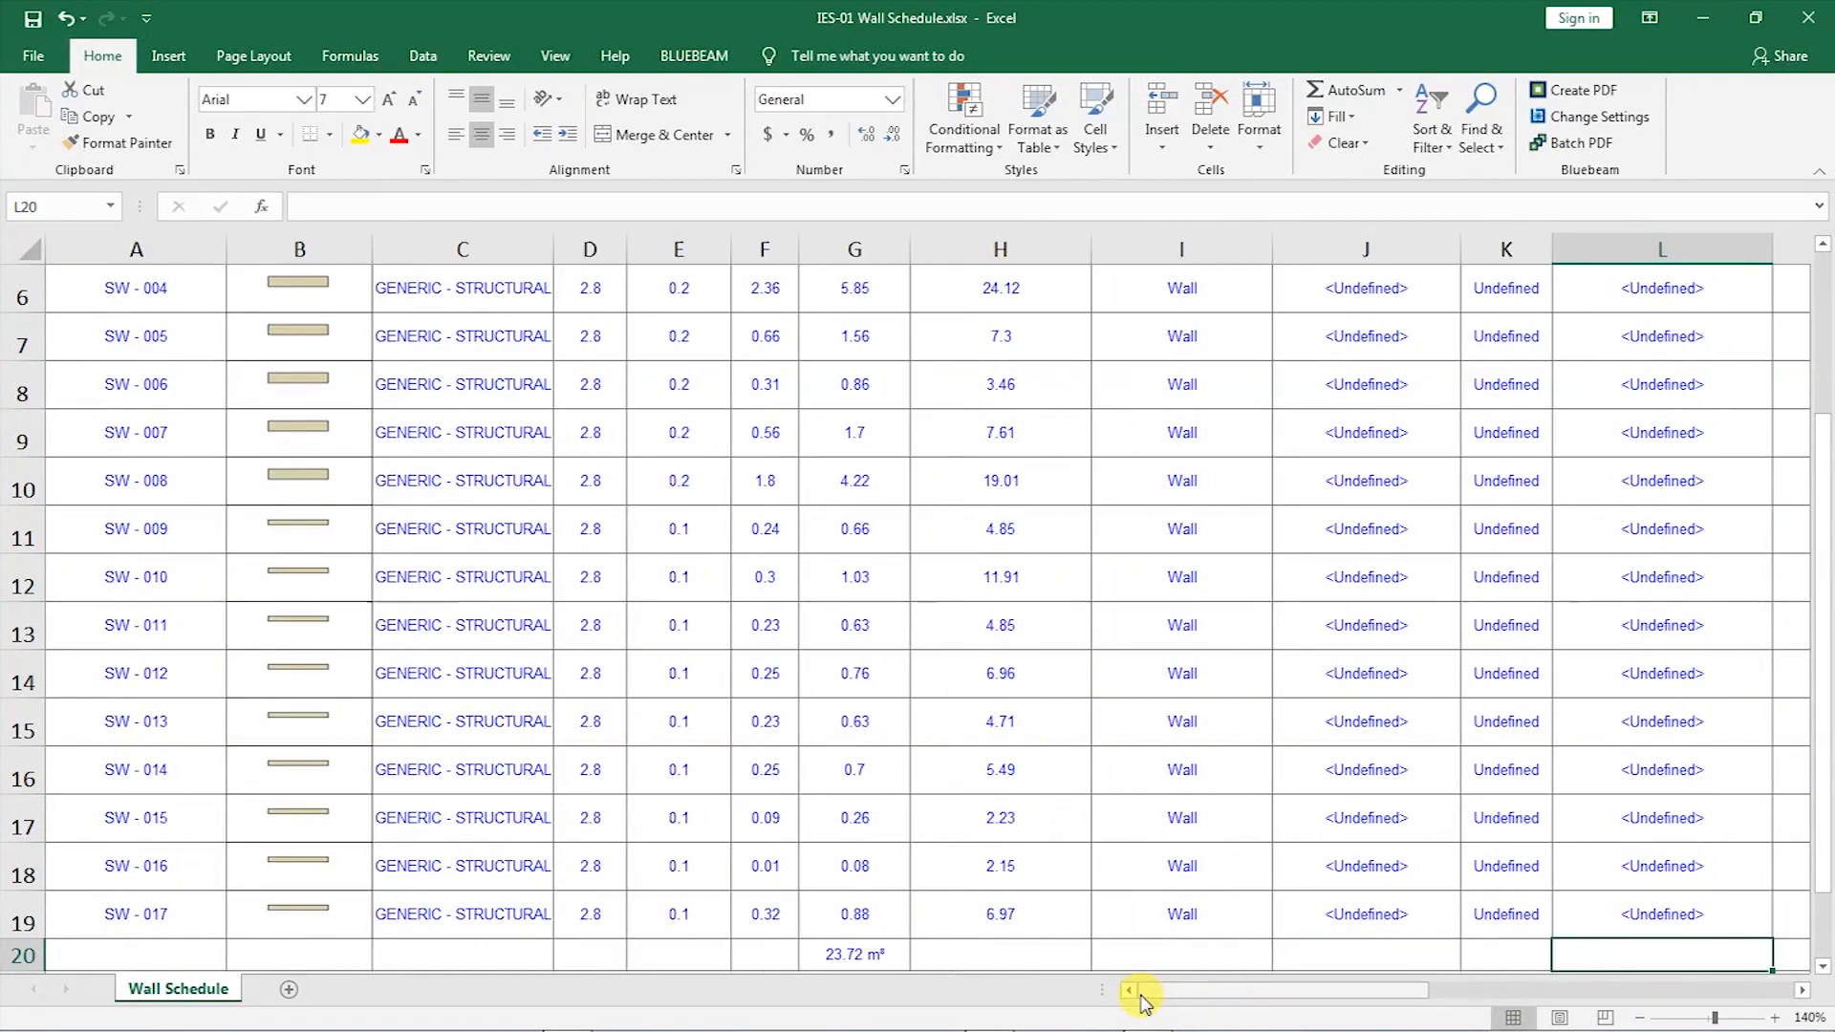
scroll(1067, 771, up, 2)
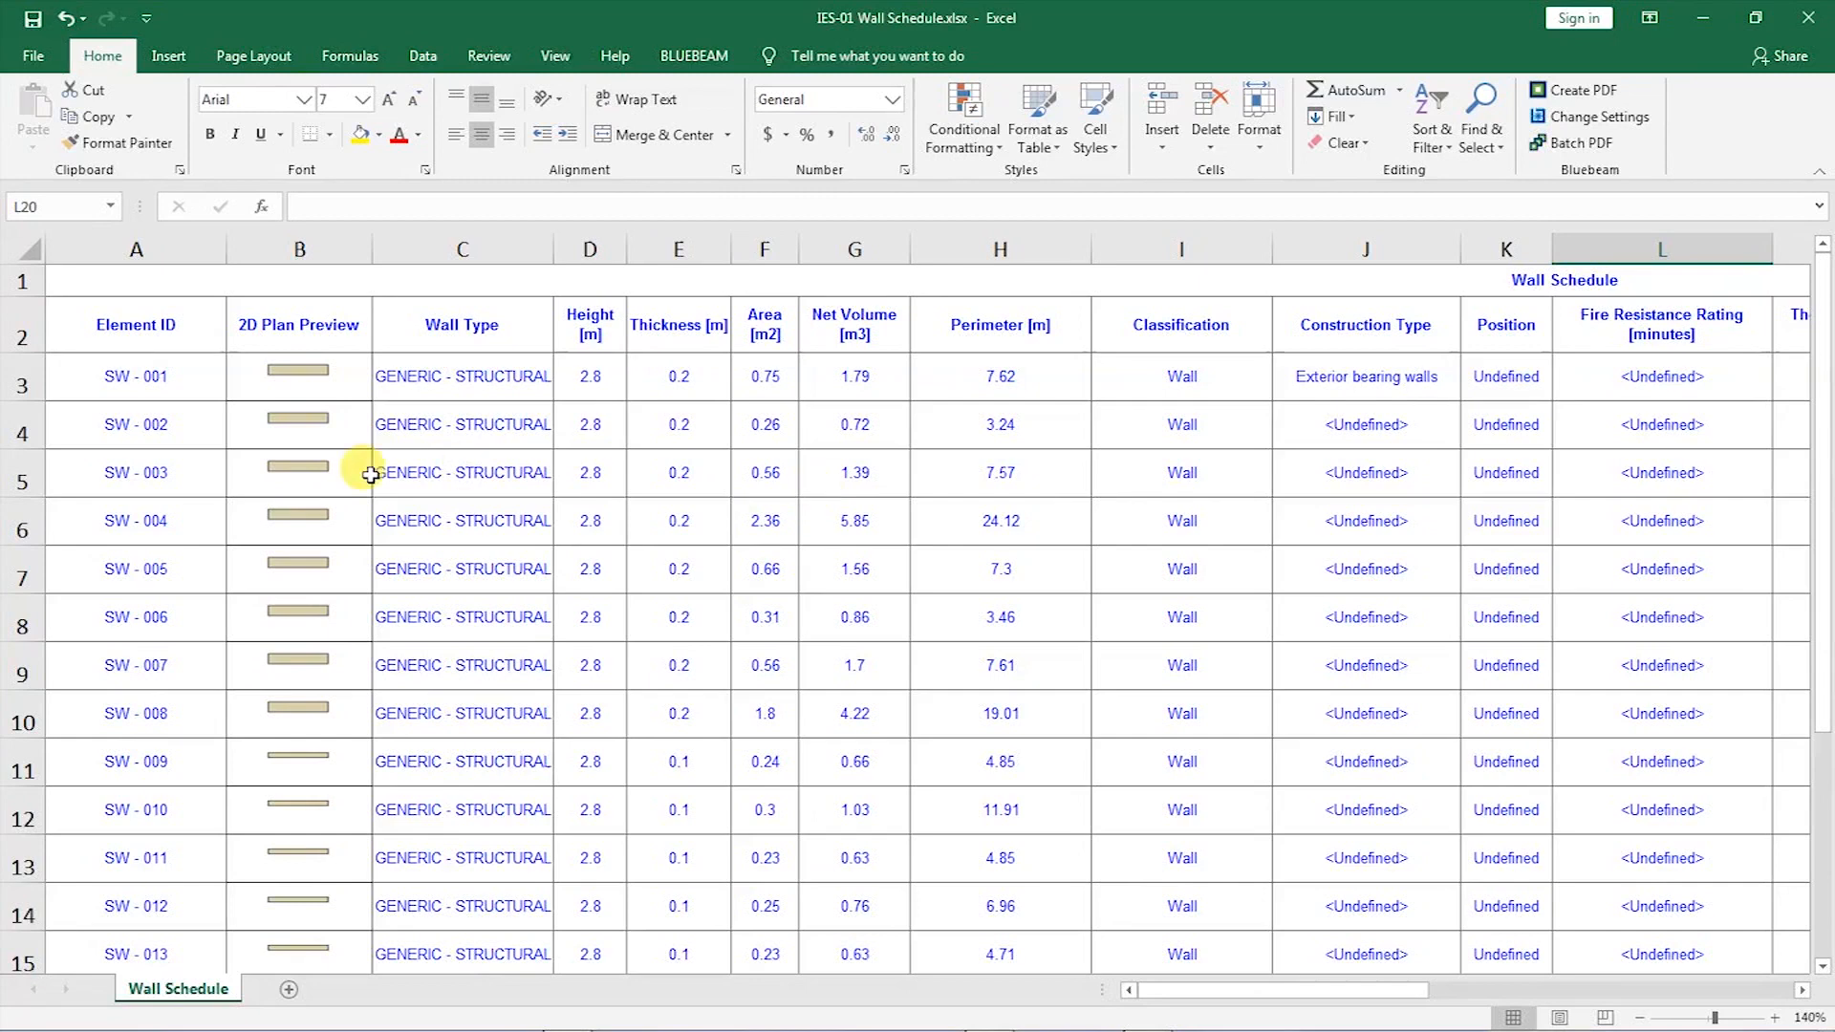
drag(1351, 315, 1377, 908)
drag(1500, 335, 1530, 908)
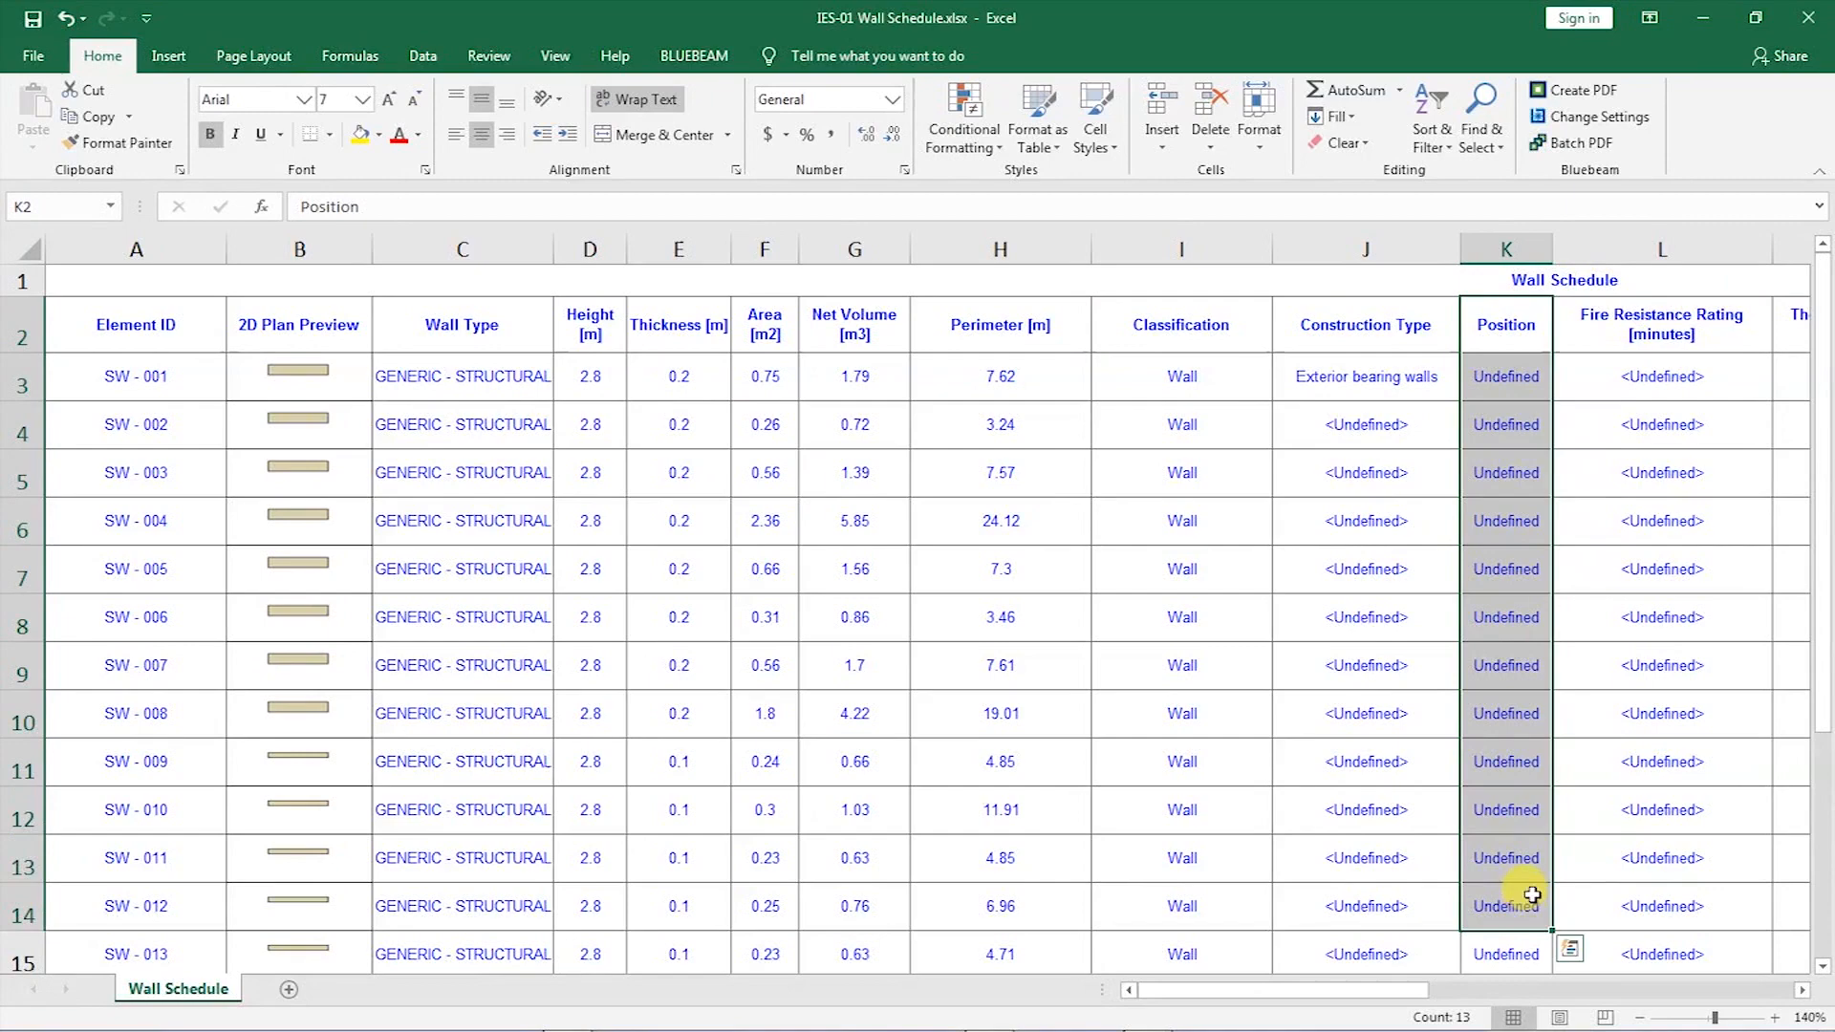
- Look through the remaining workbook columns up to Total Cost of Volume and the rows down to the end of the table
click(1805, 991)
click(1805, 991)
click(1805, 992)
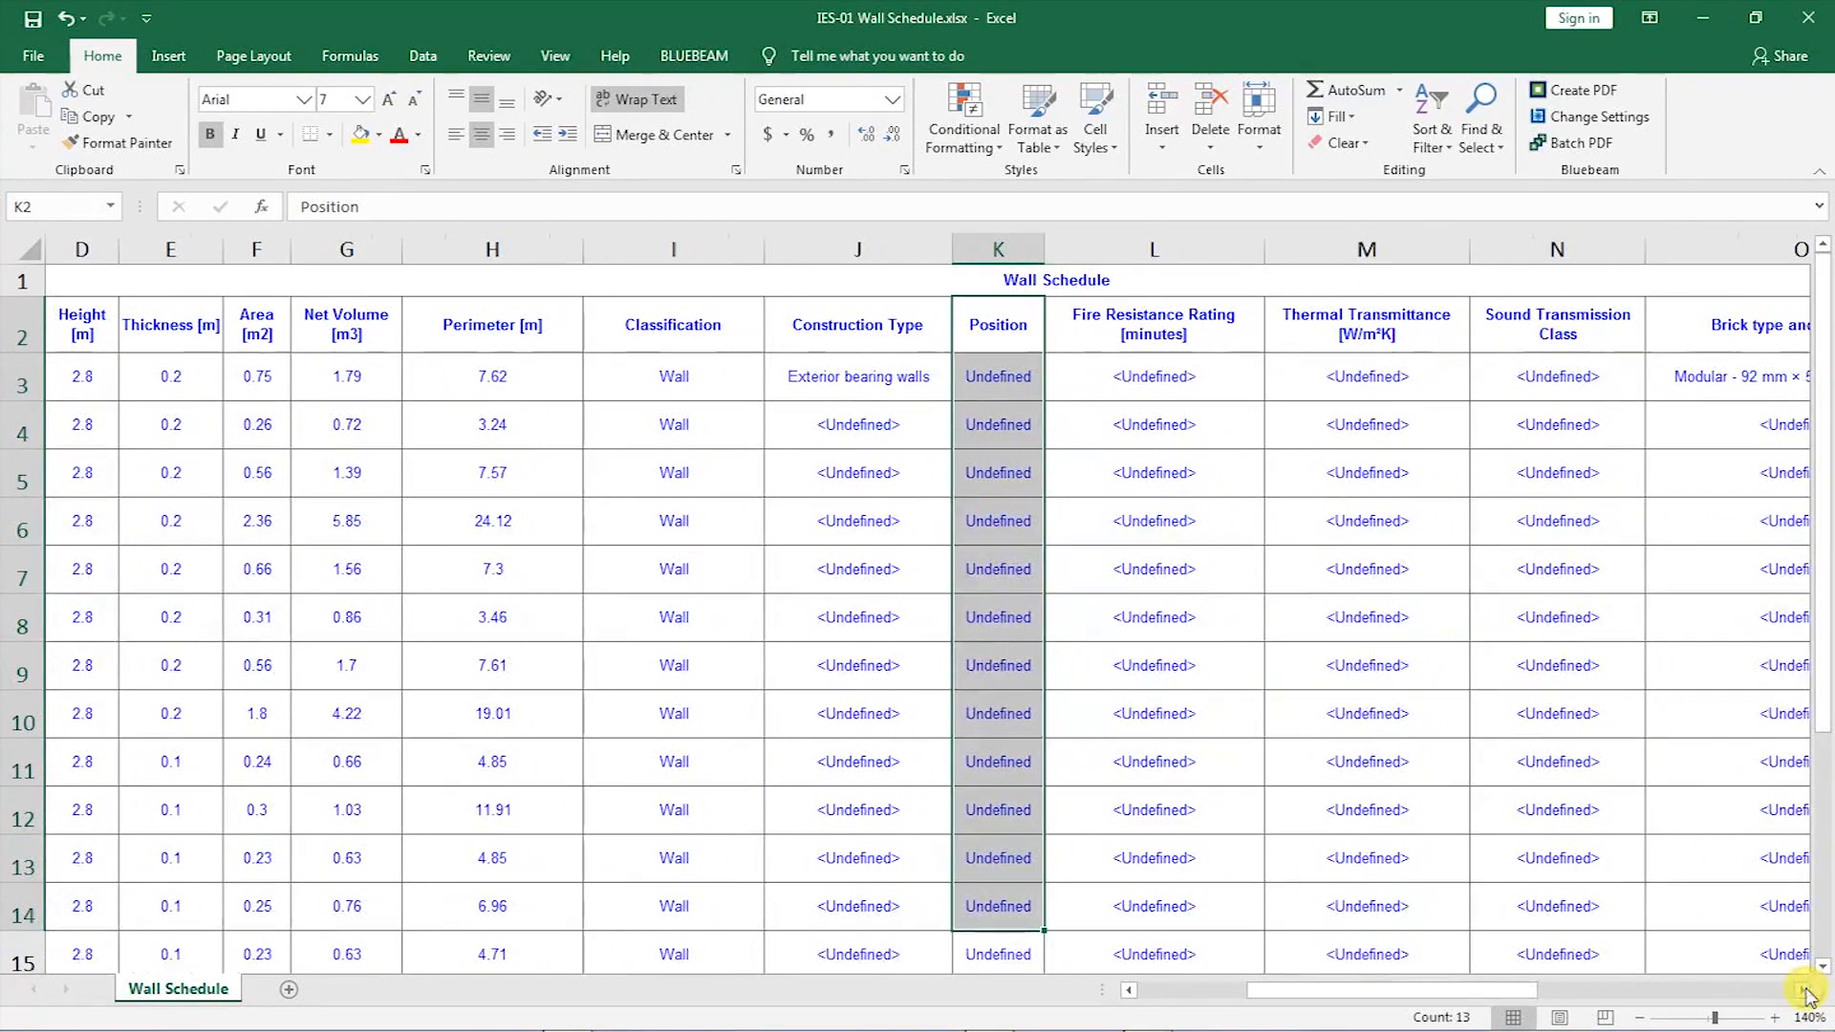
click(1805, 992)
click(1804, 991)
scroll(1807, 994, right, 4)
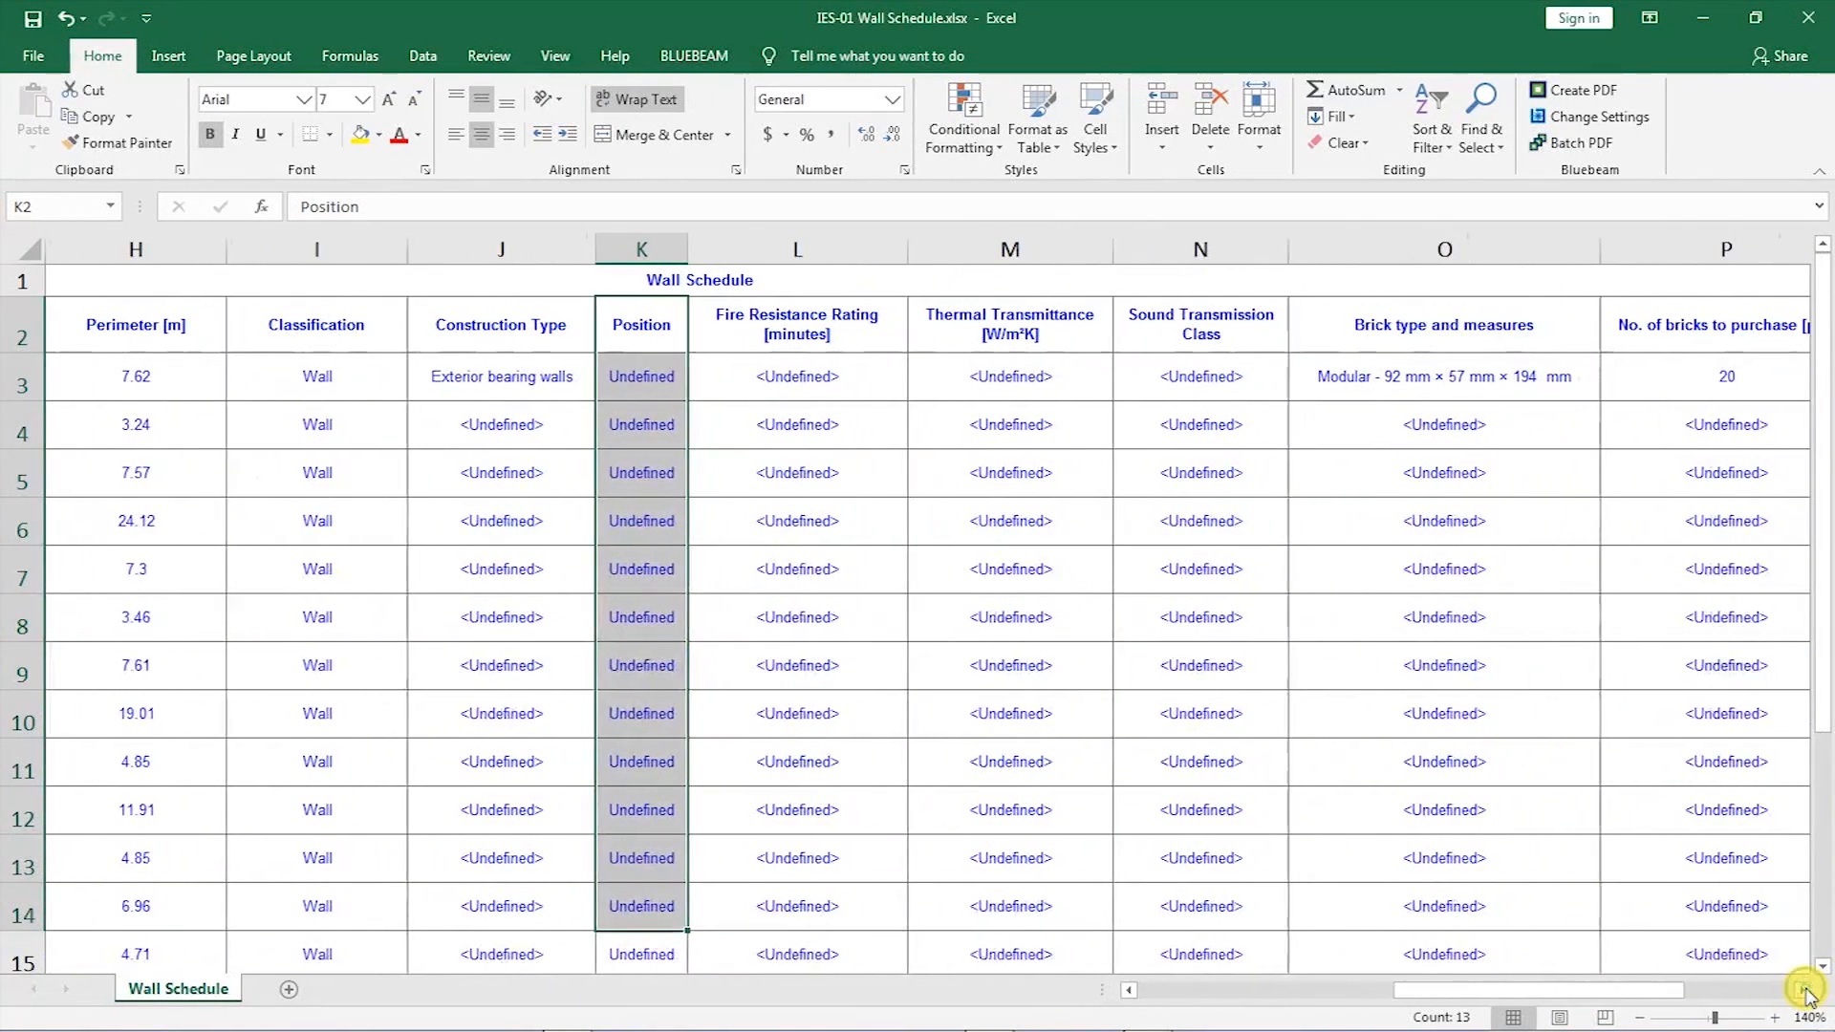
scroll(1807, 994, right, 1)
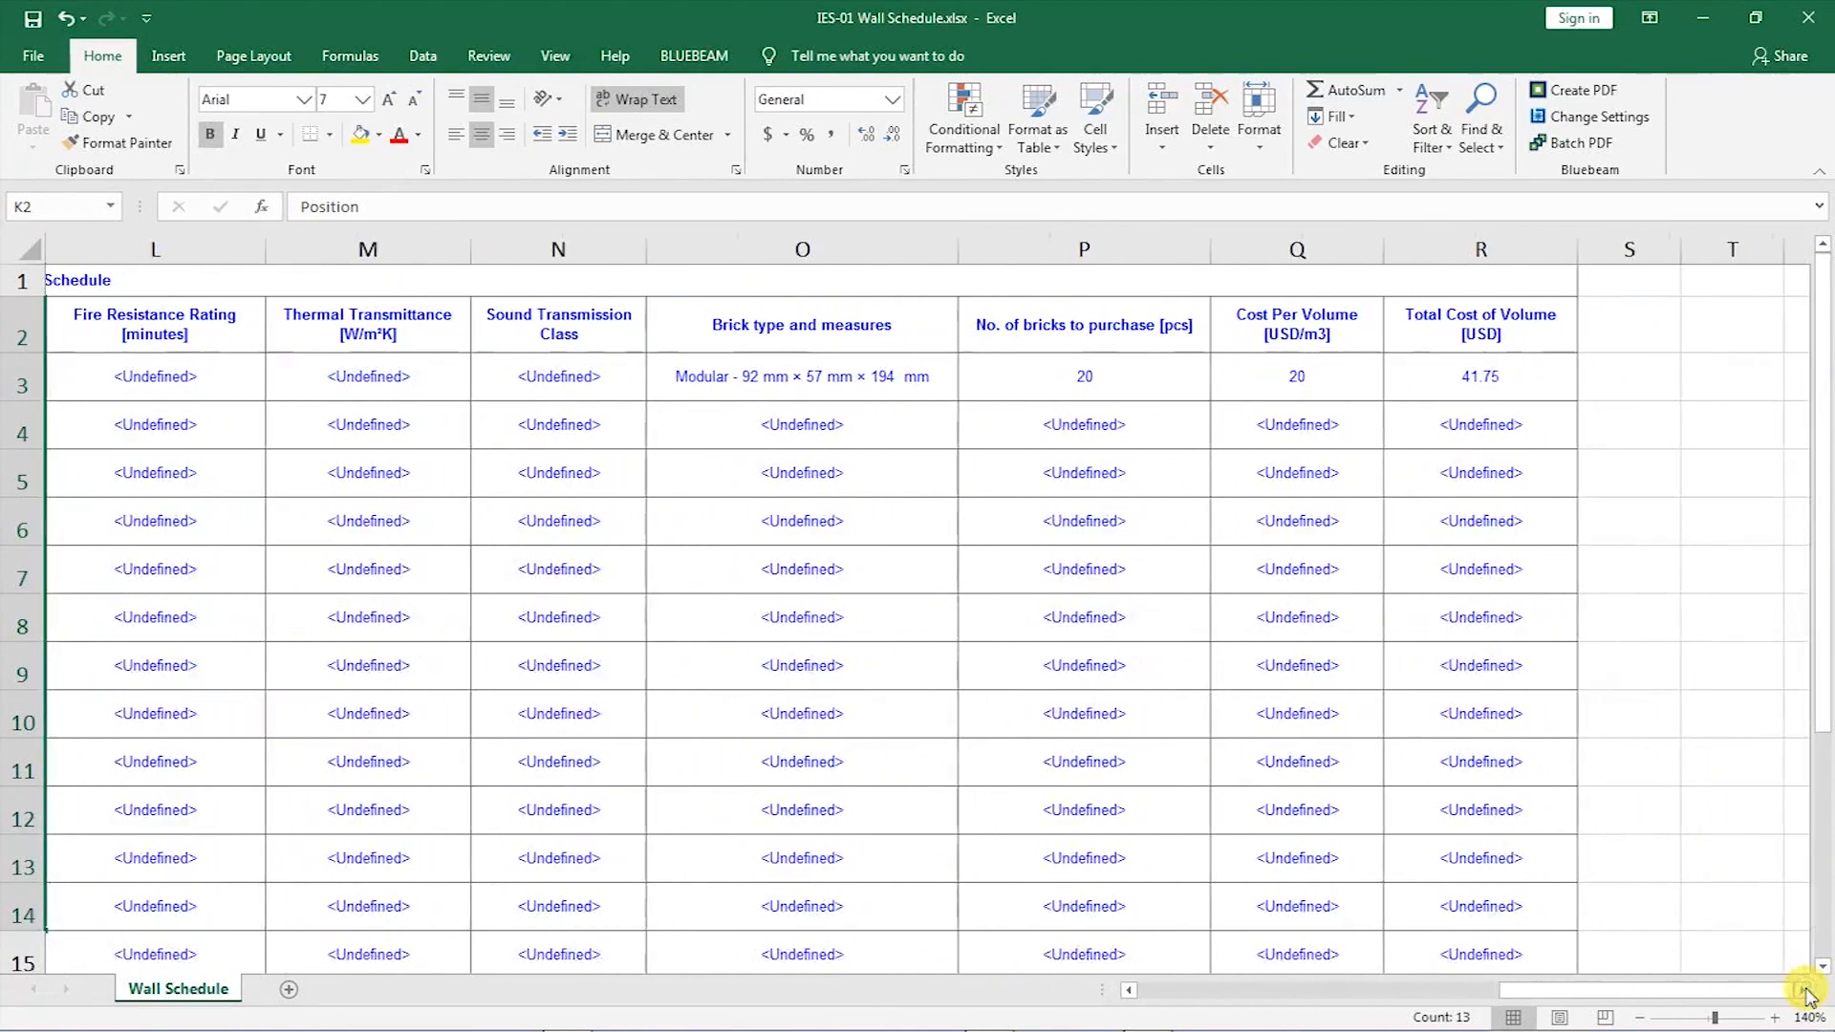
drag(1626, 995, 1162, 1003)
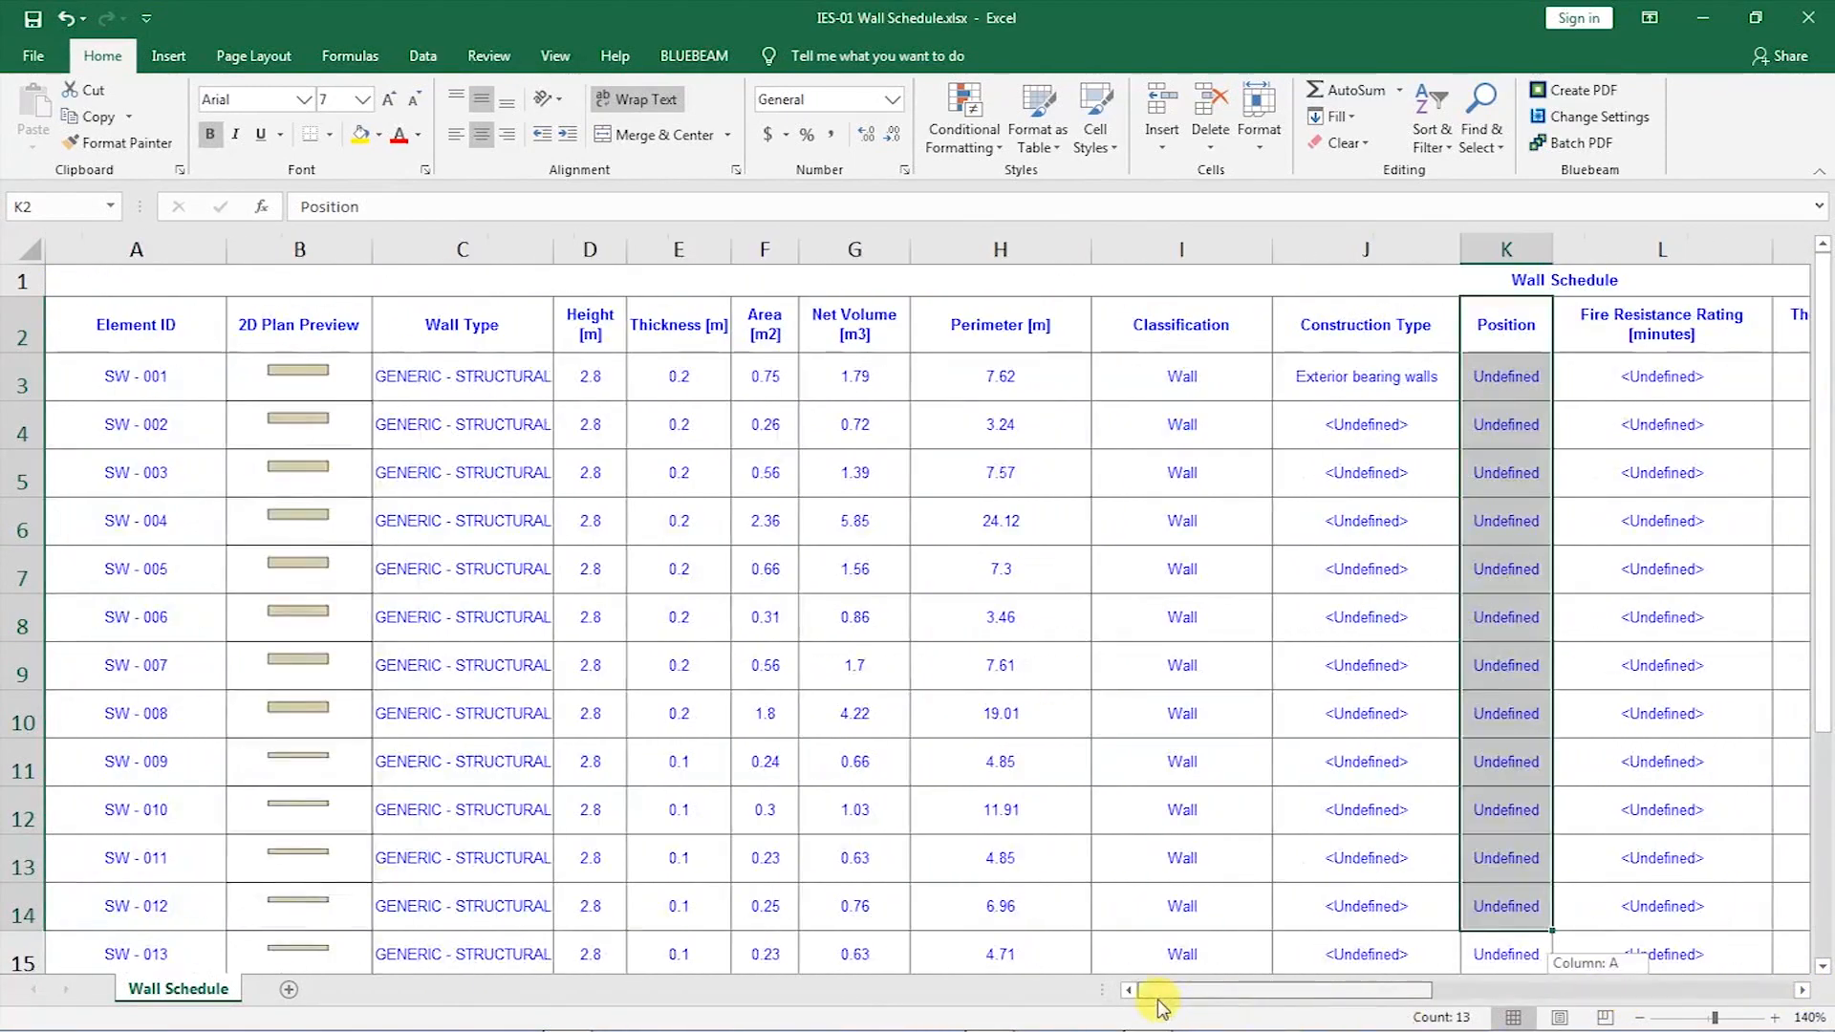
scroll(956, 728, down, 8)
scroll(955, 729, up, 8)
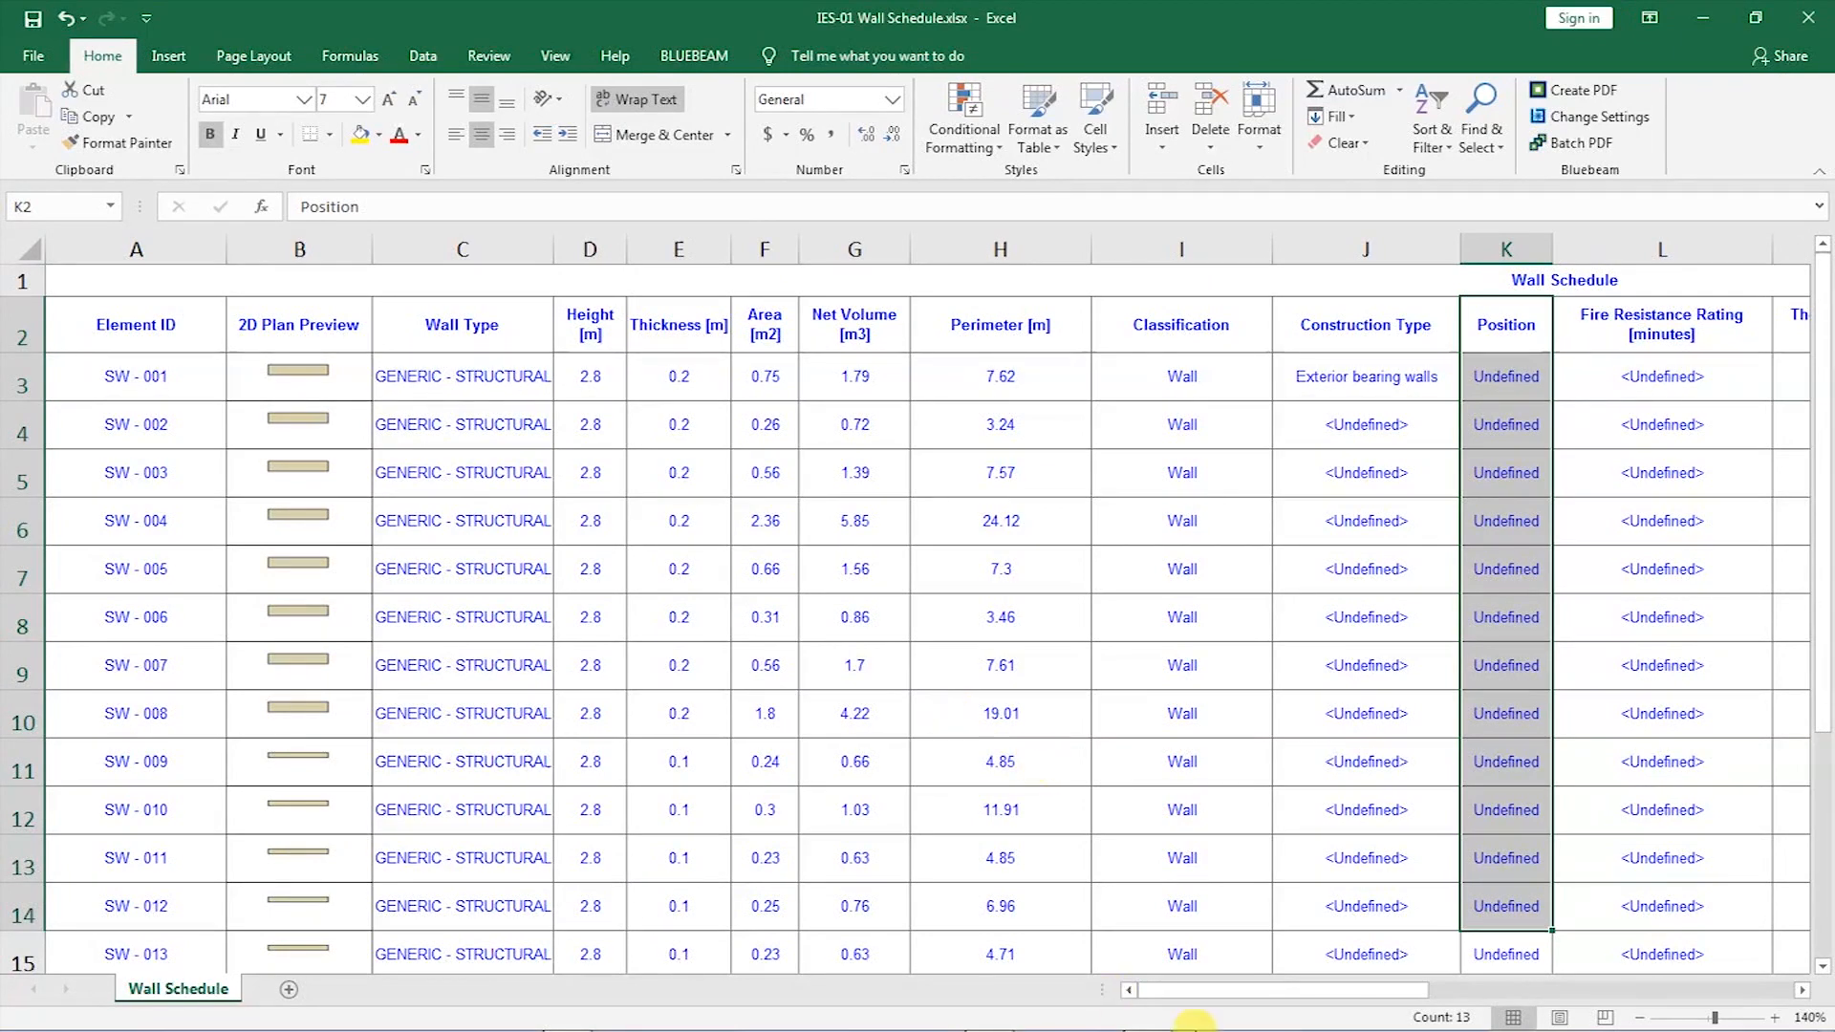
- Switch to ARCHICAD and open the scheme settings of the IES-01 Wall Schedule
mouse_move(1138, 1028)
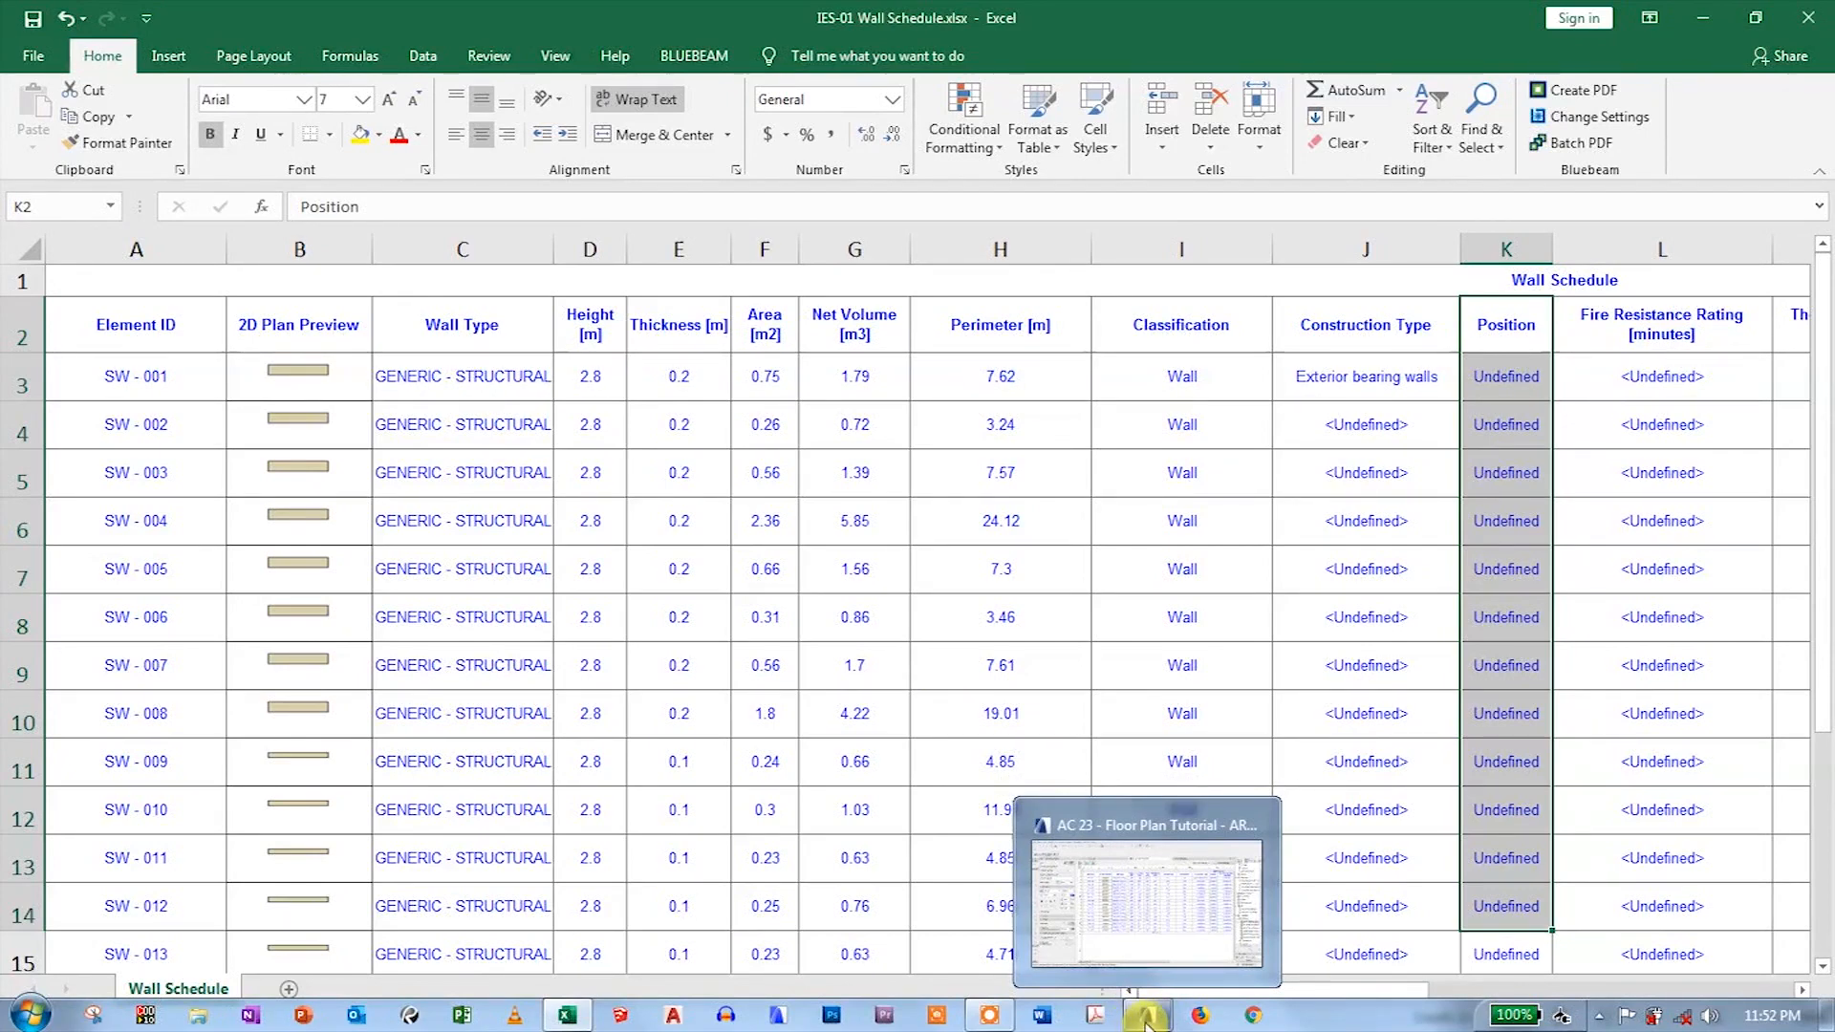
click(1138, 943)
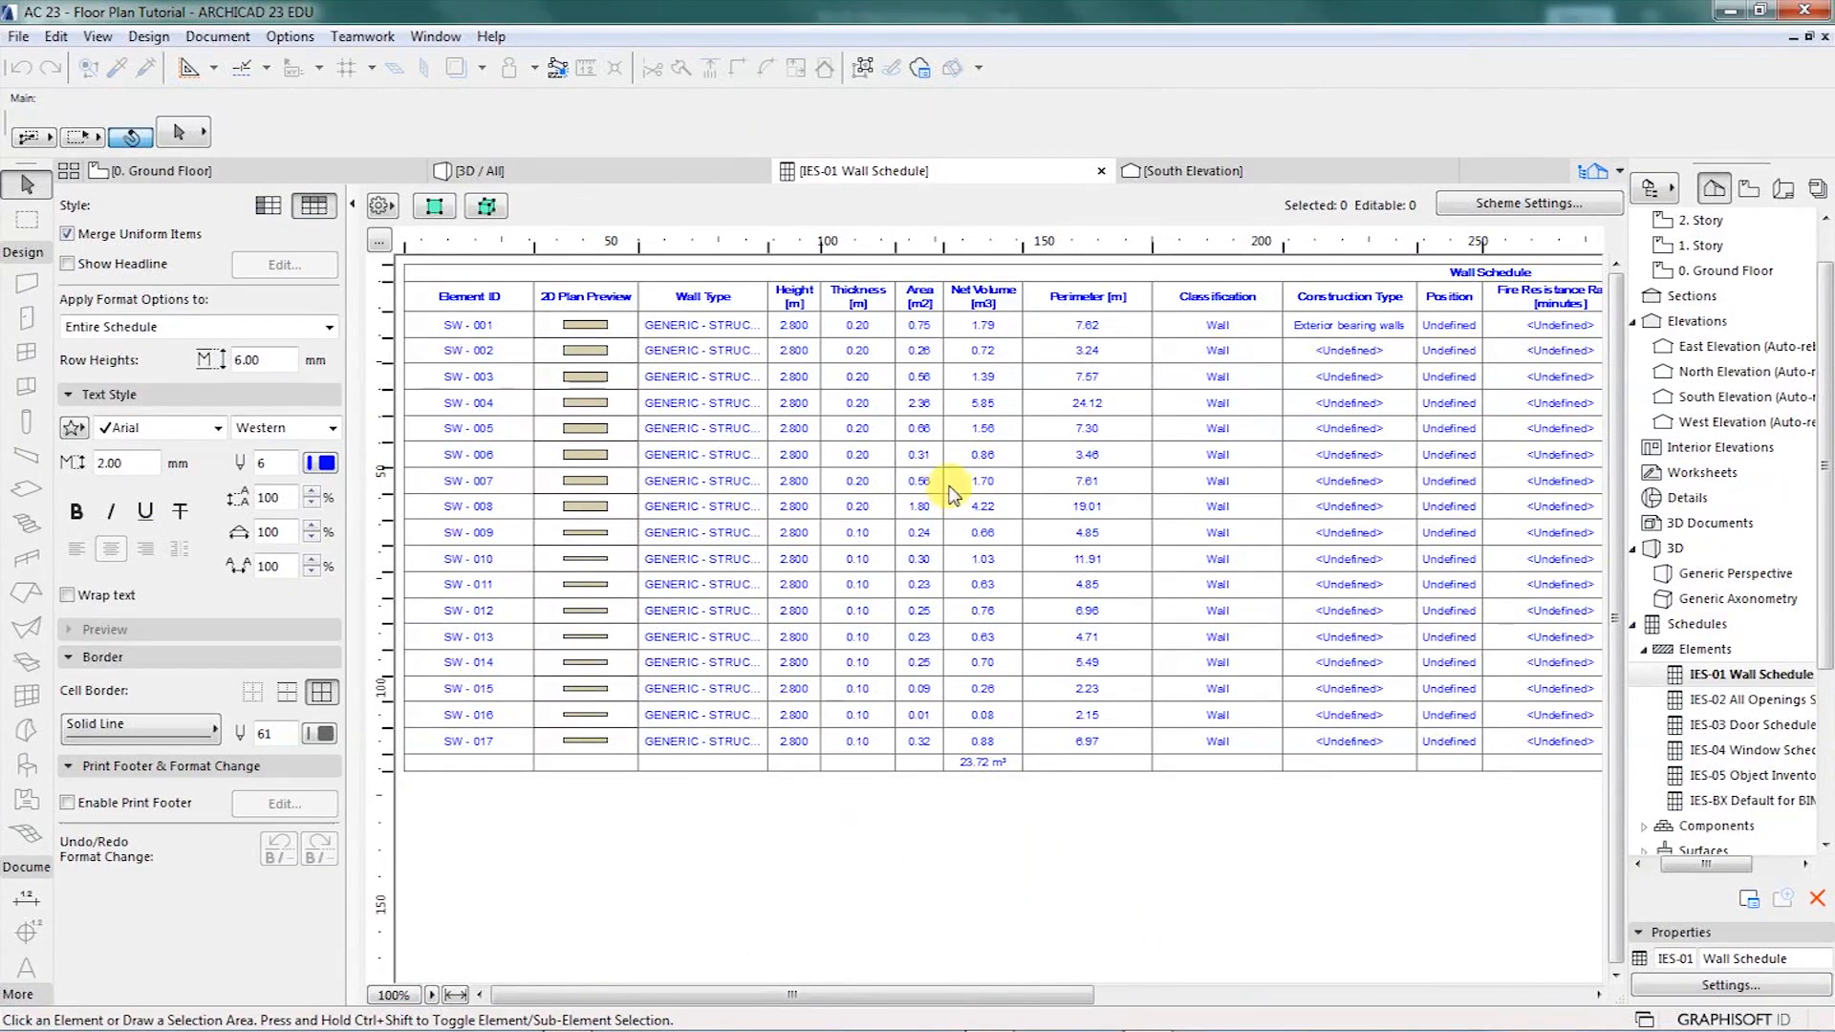
click(1448, 209)
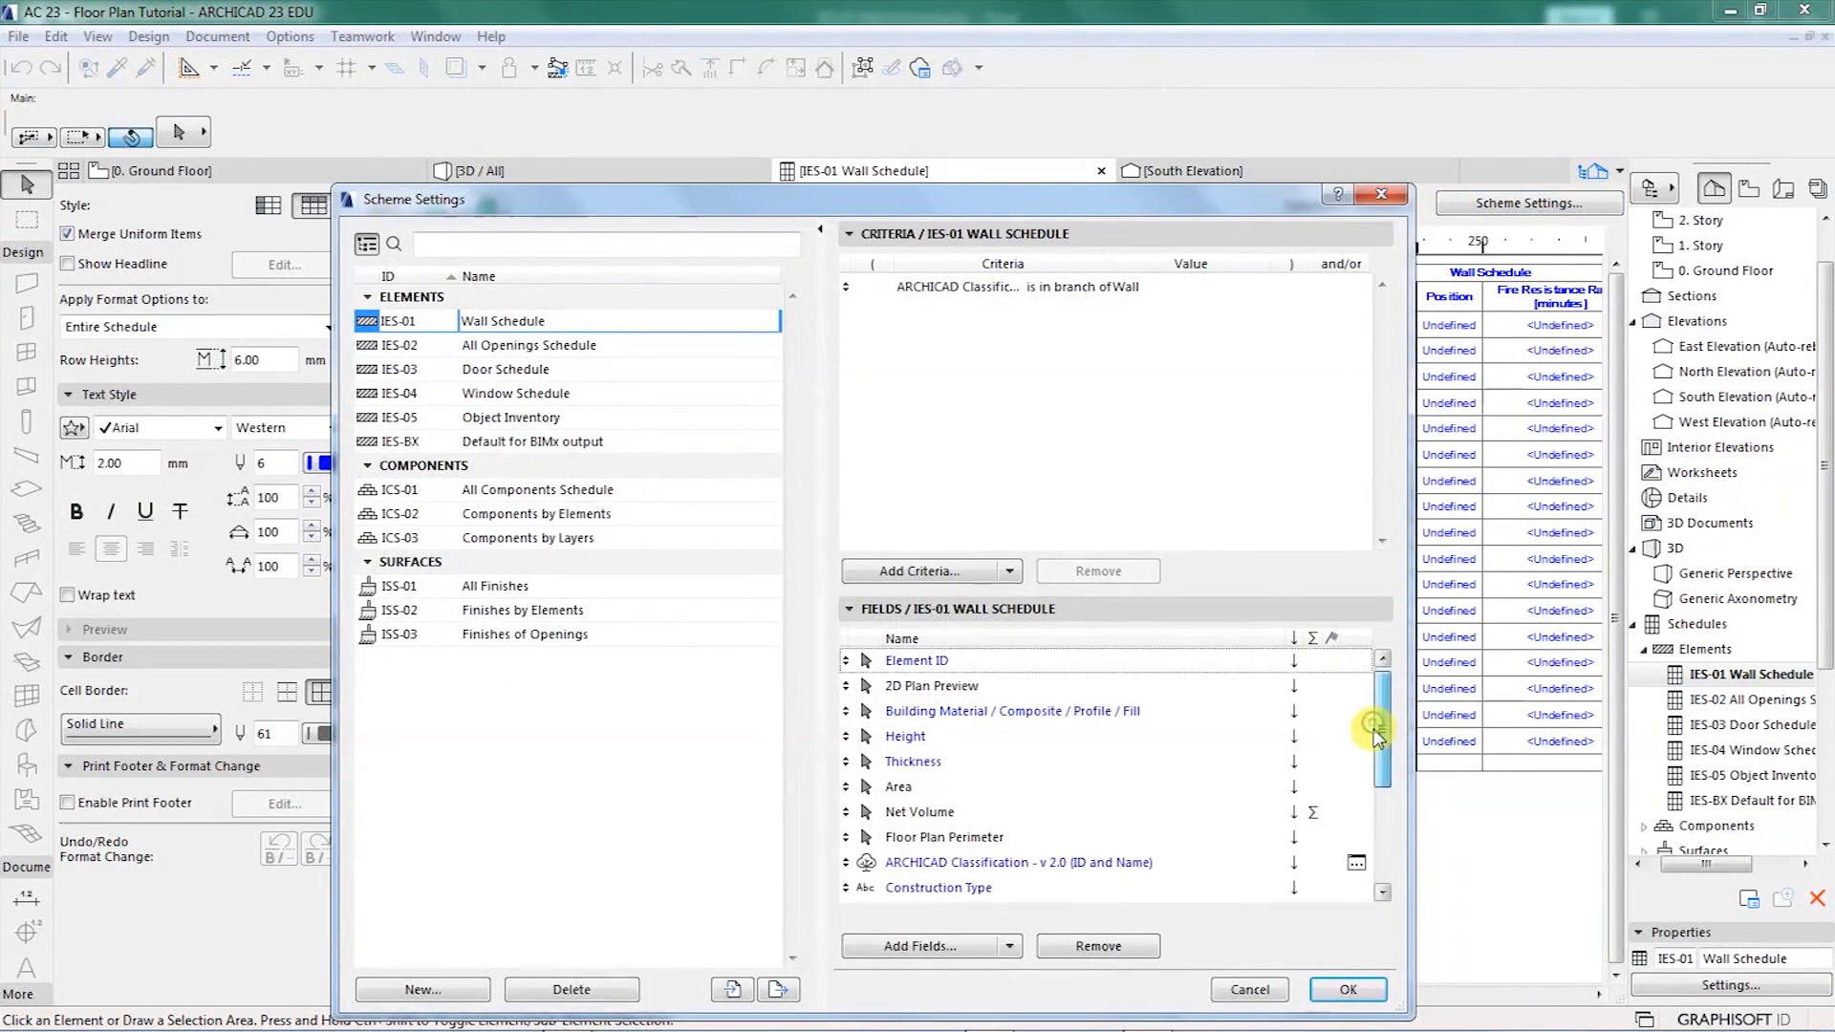
- Remove the eight schedule fields from Position through Total Cost of Volume
drag(1382, 721, 1388, 881)
click(906, 713)
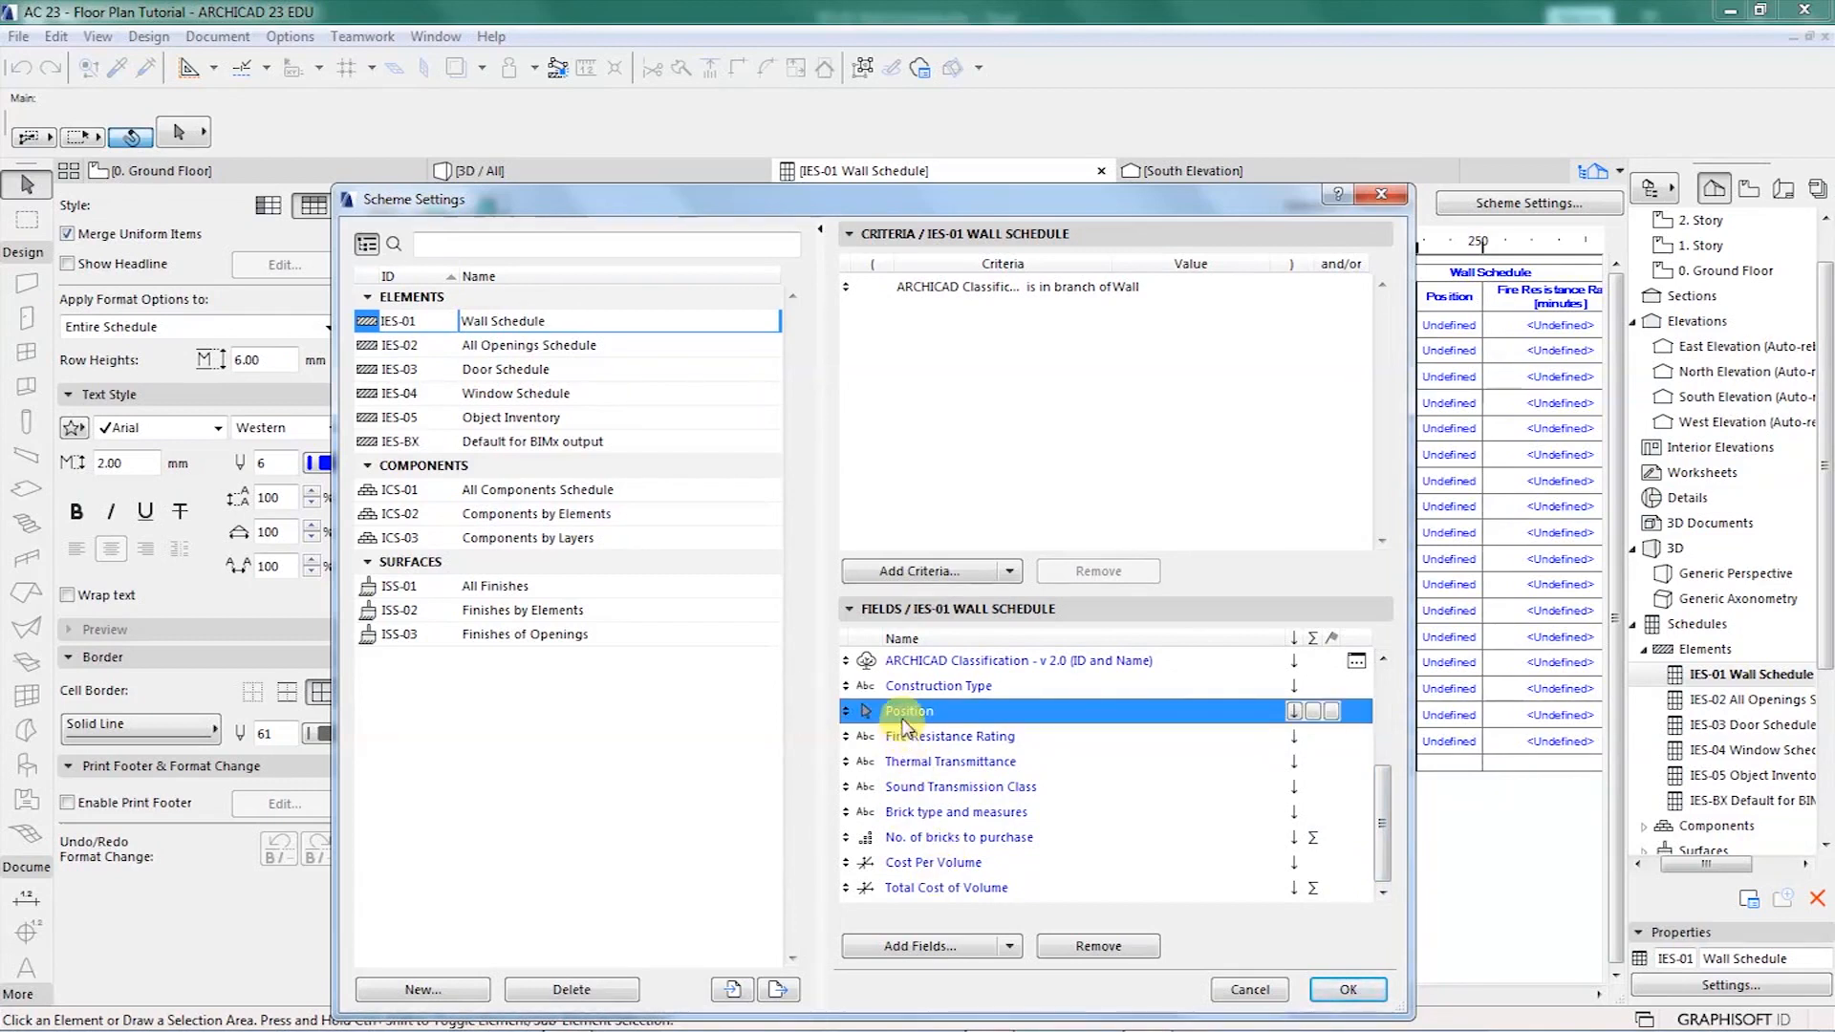
click(899, 737)
click(901, 762)
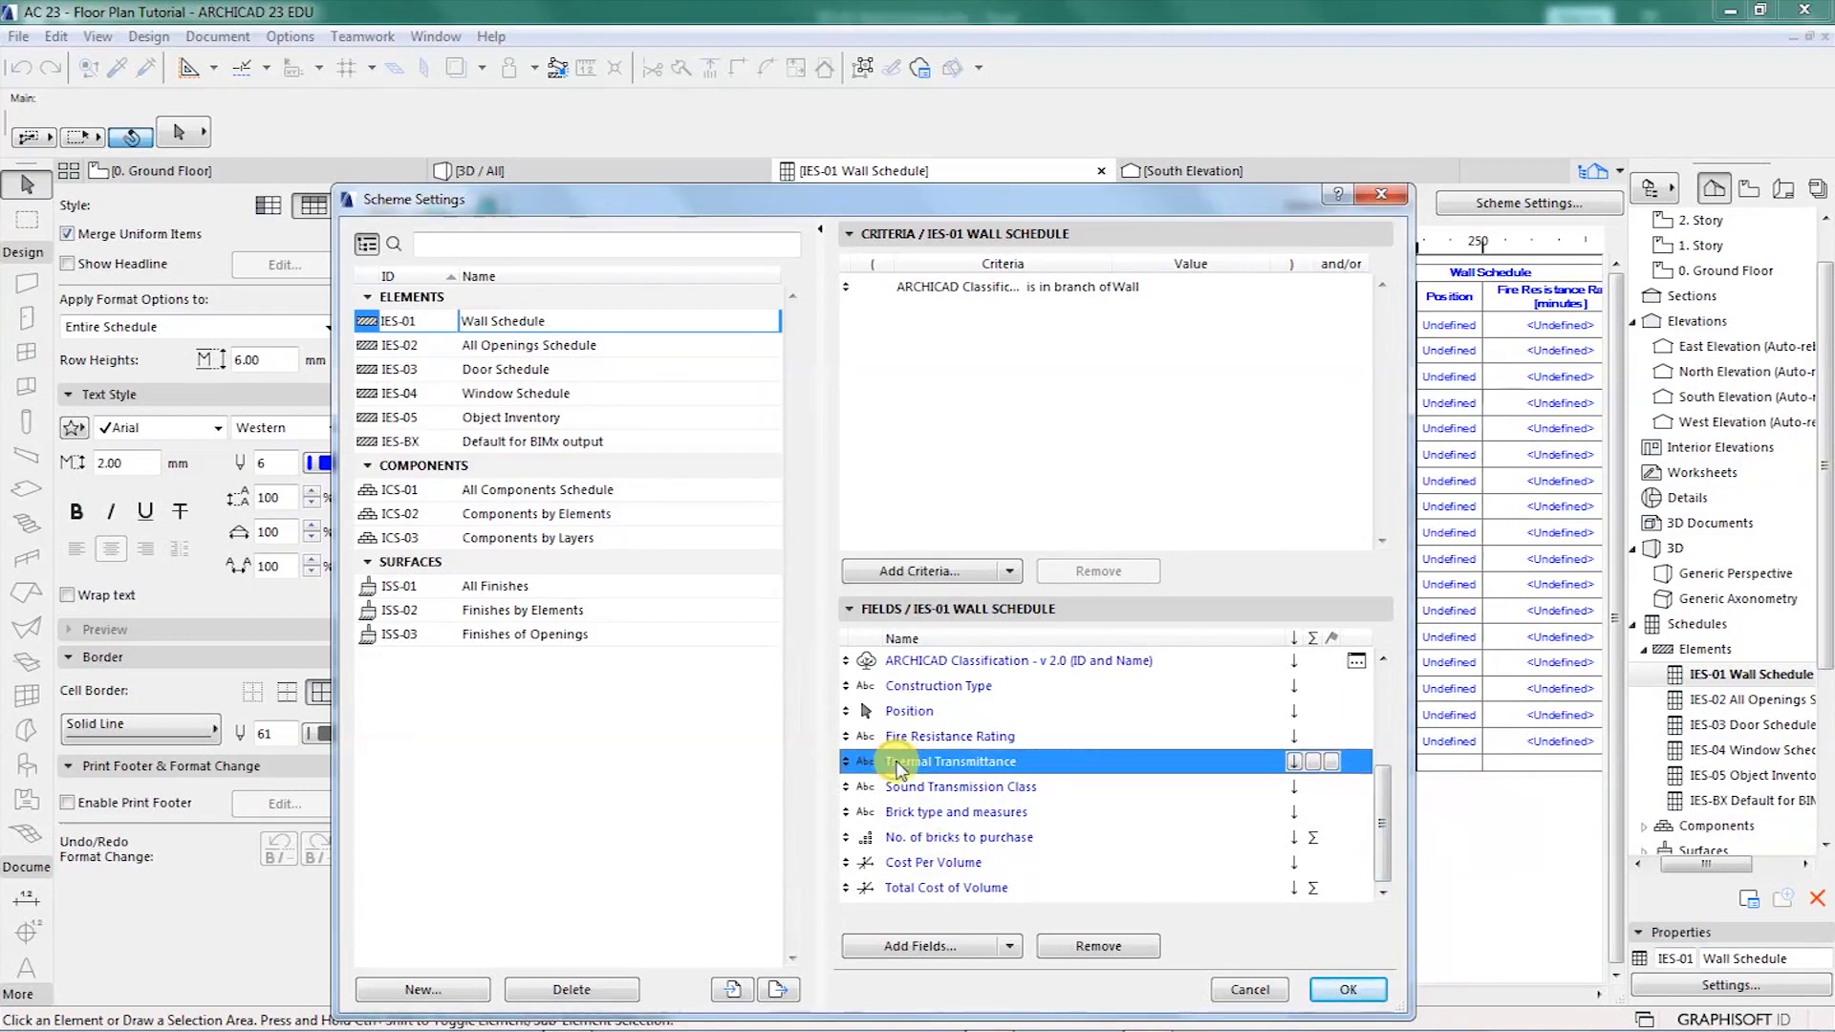
click(899, 713)
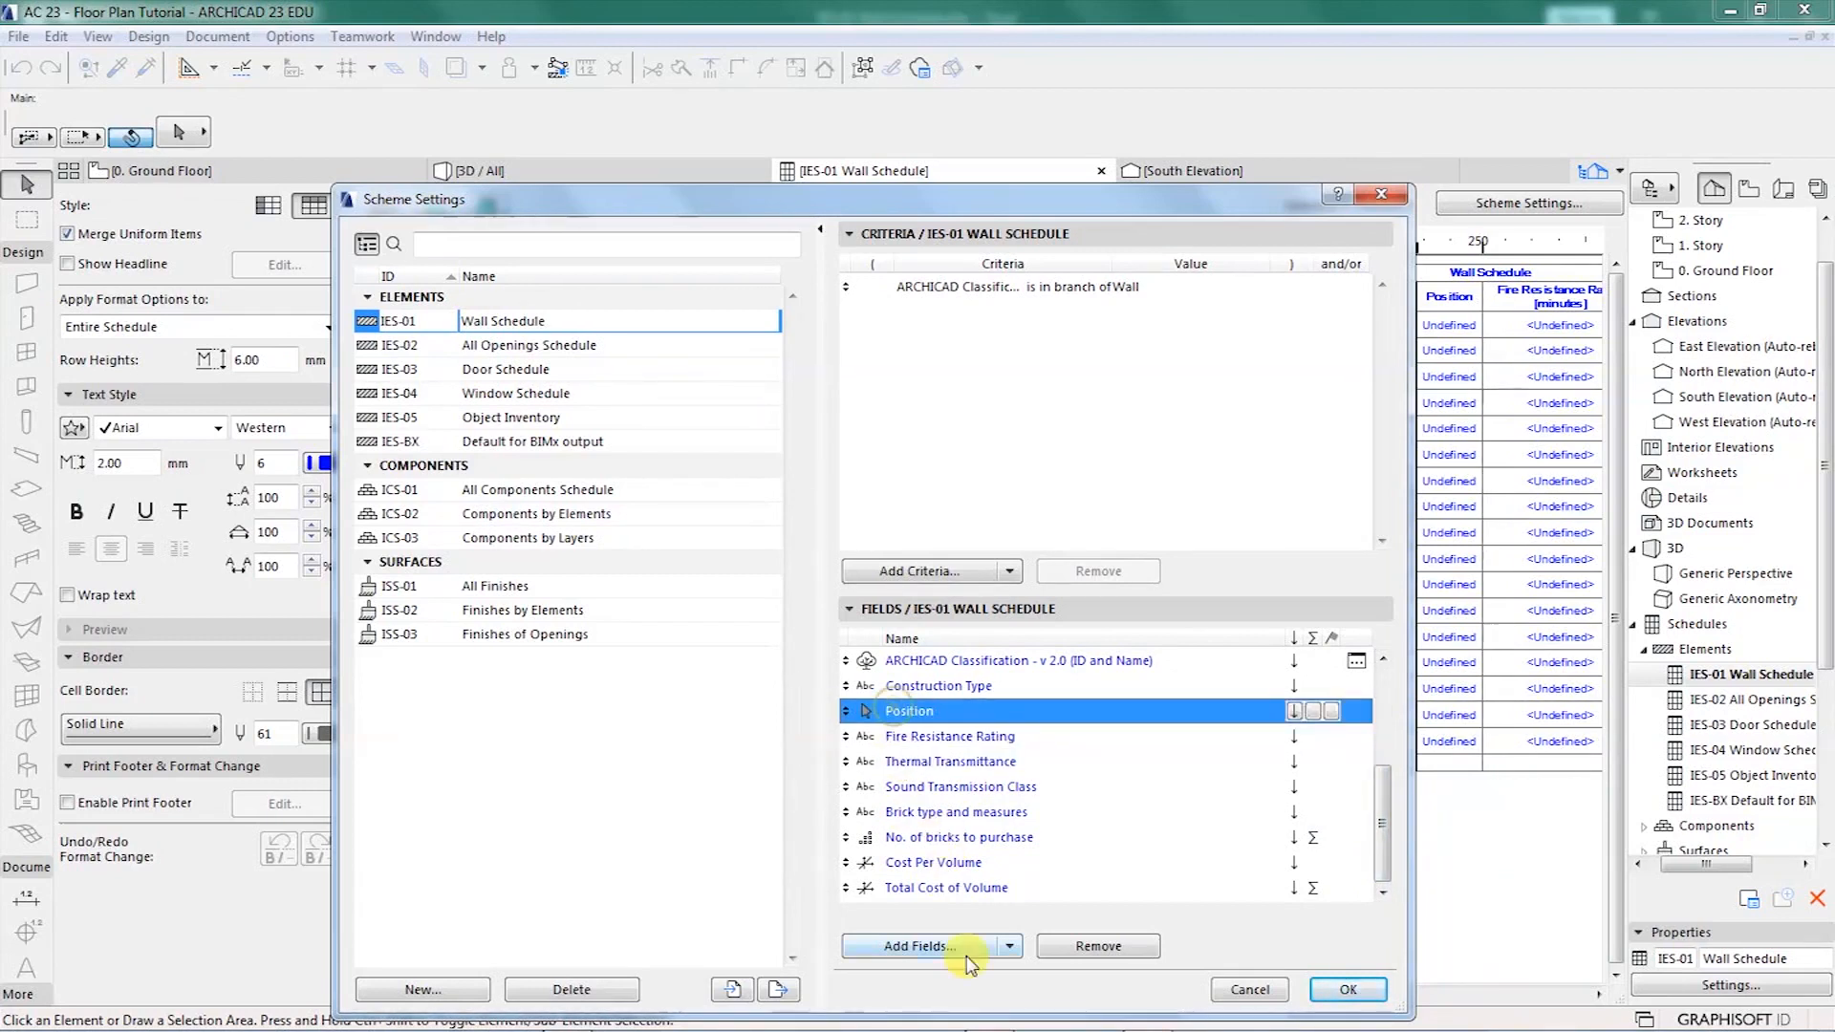
click(1078, 946)
click(1078, 946)
click(1079, 946)
click(1078, 946)
click(1078, 946)
click(1079, 946)
click(1078, 946)
click(1078, 946)
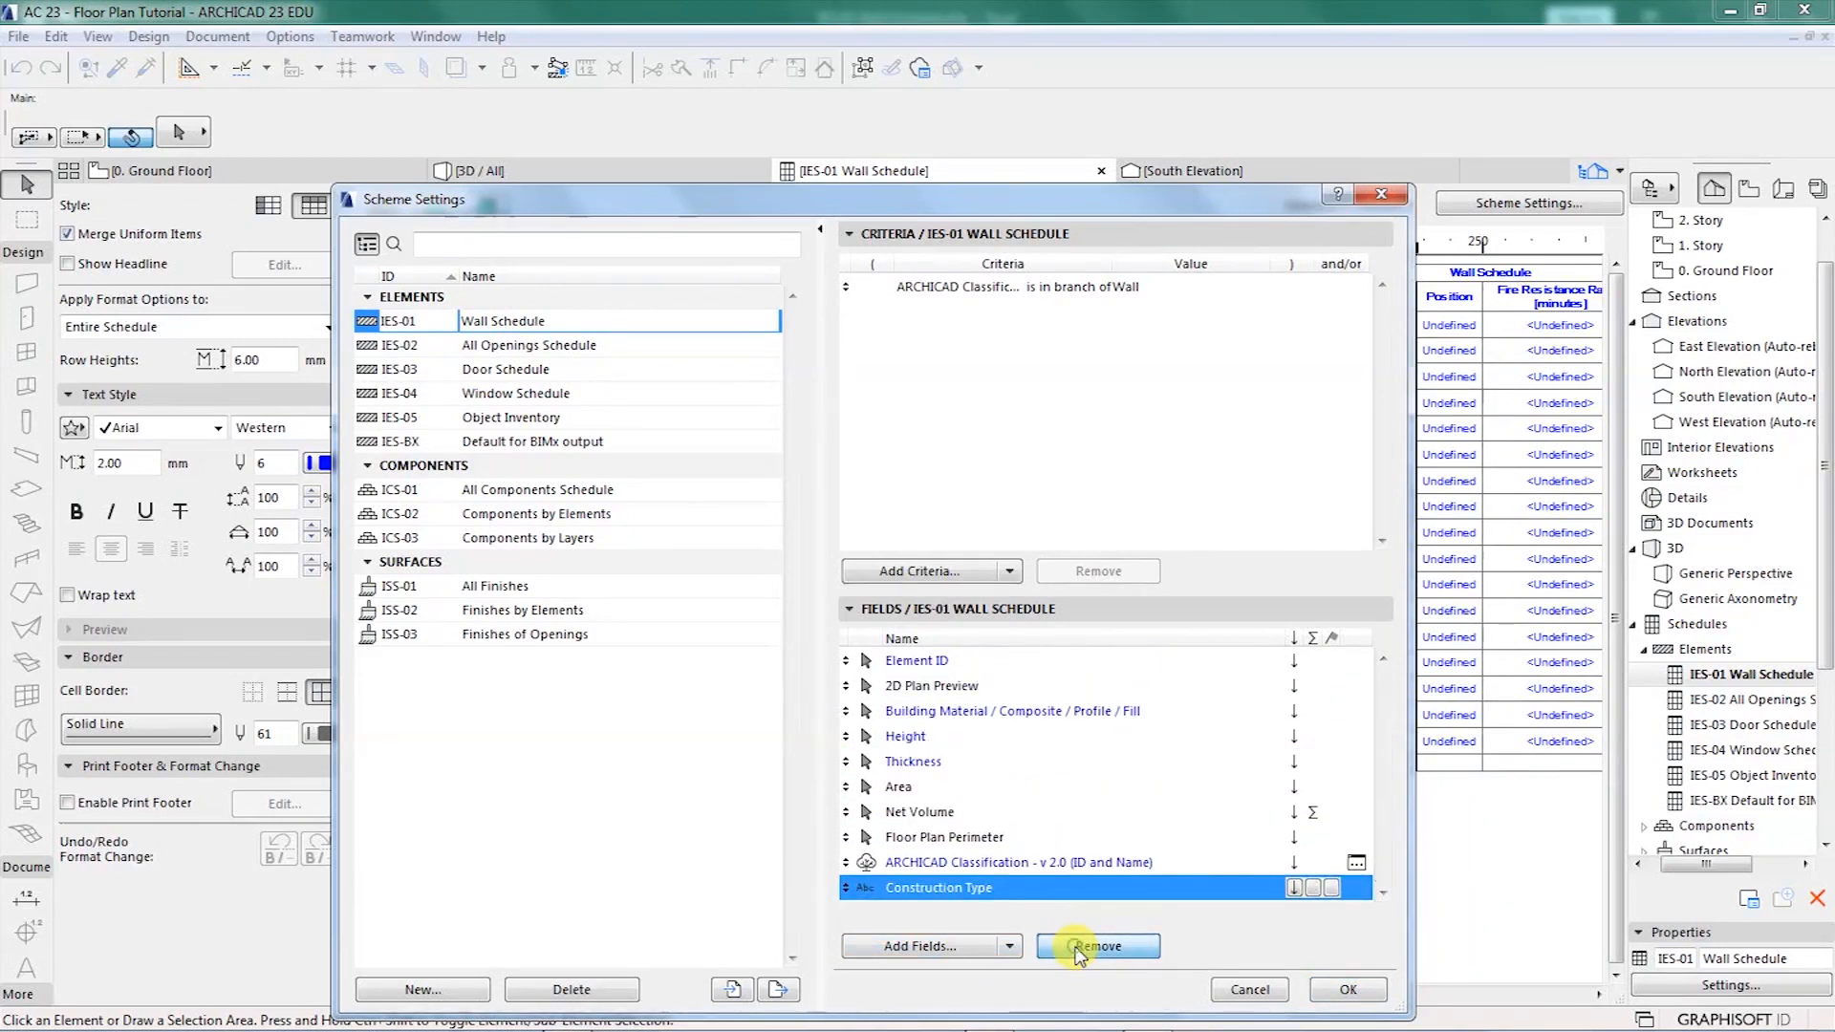
- Remove the Construction Type field from the wall schedule
click(915, 865)
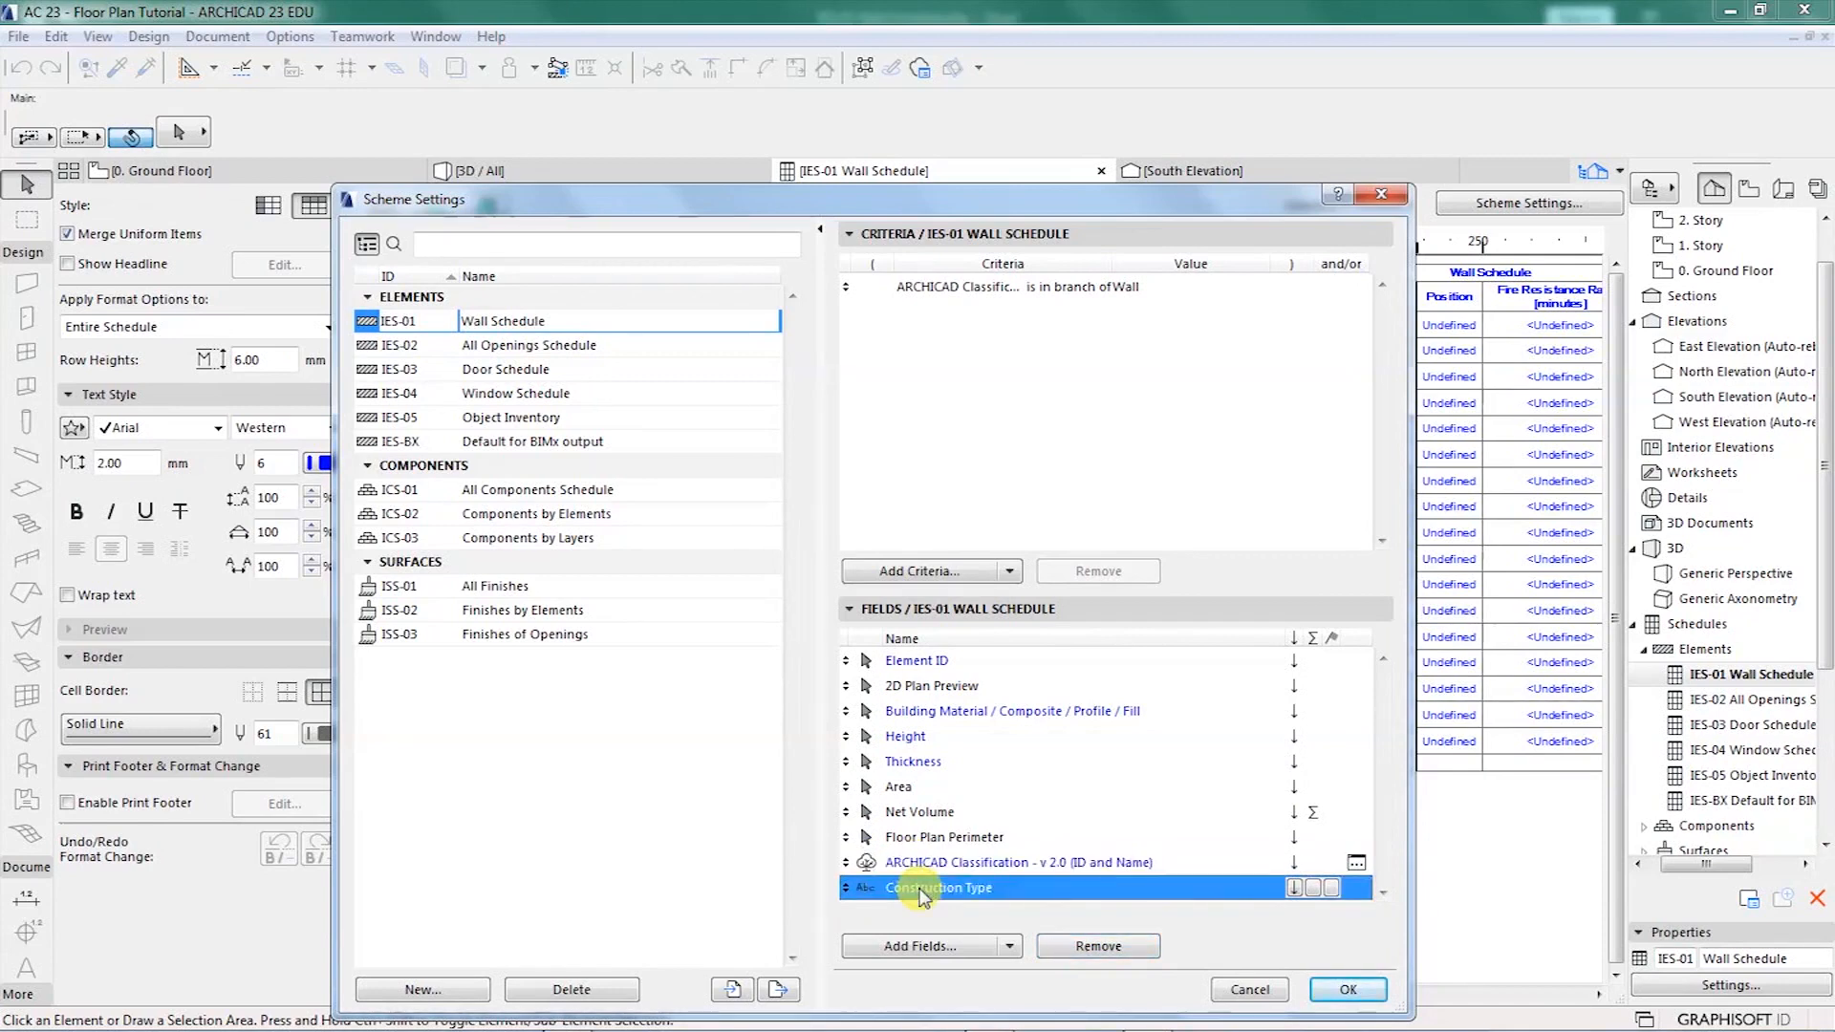
drag(1163, 201, 927, 453)
drag(881, 557, 1189, 187)
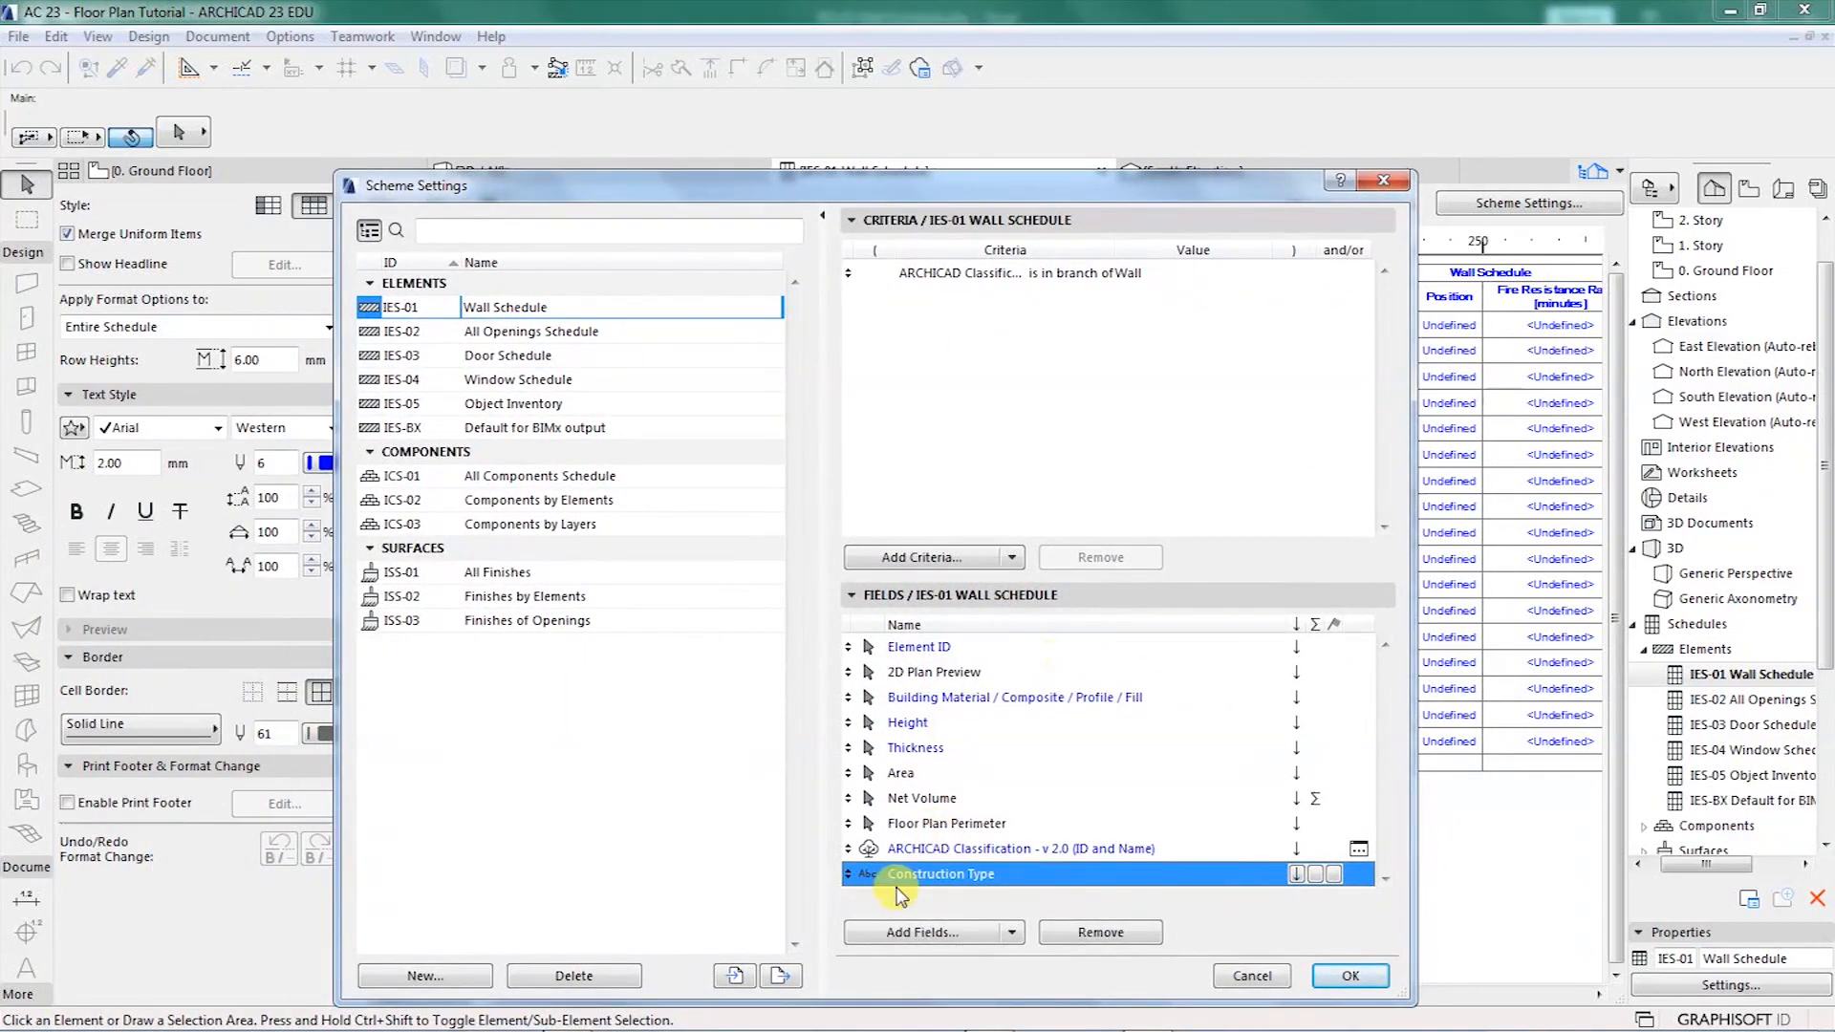
click(1077, 939)
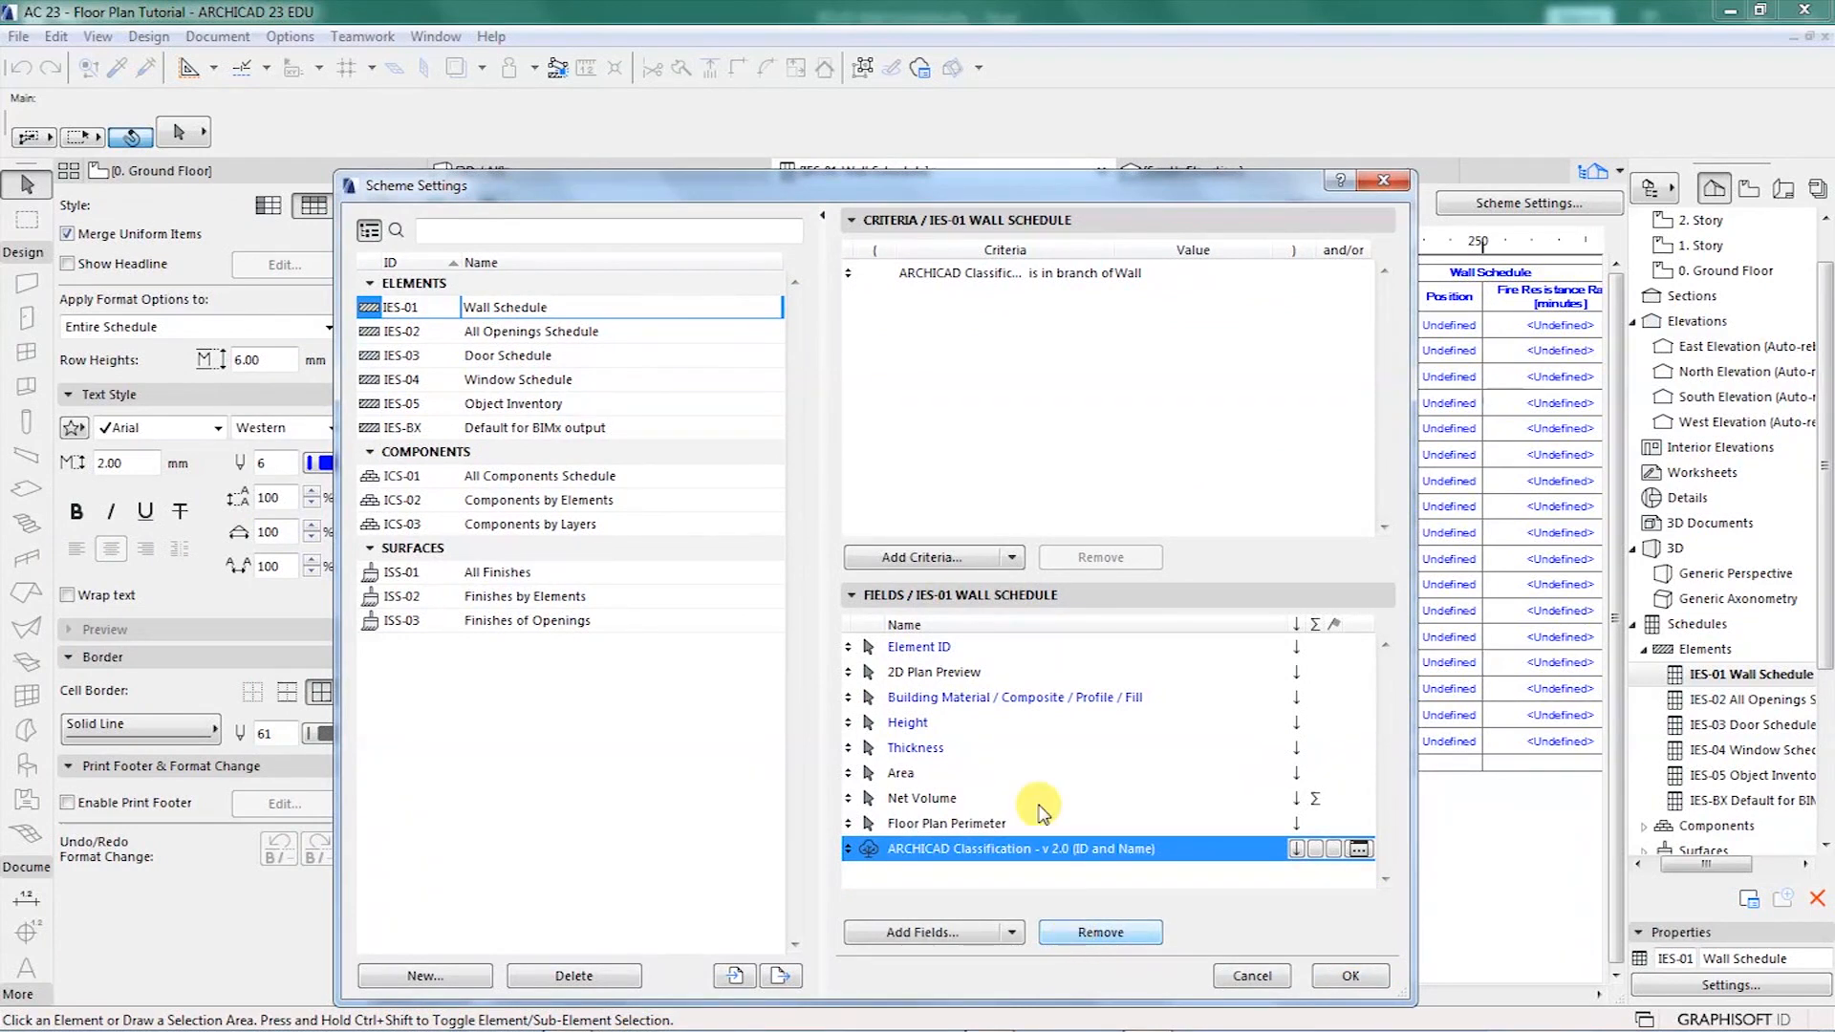
- Remove the Area, Net Volume and Floor Plan Perimeter fields from the wall schedule
click(926, 650)
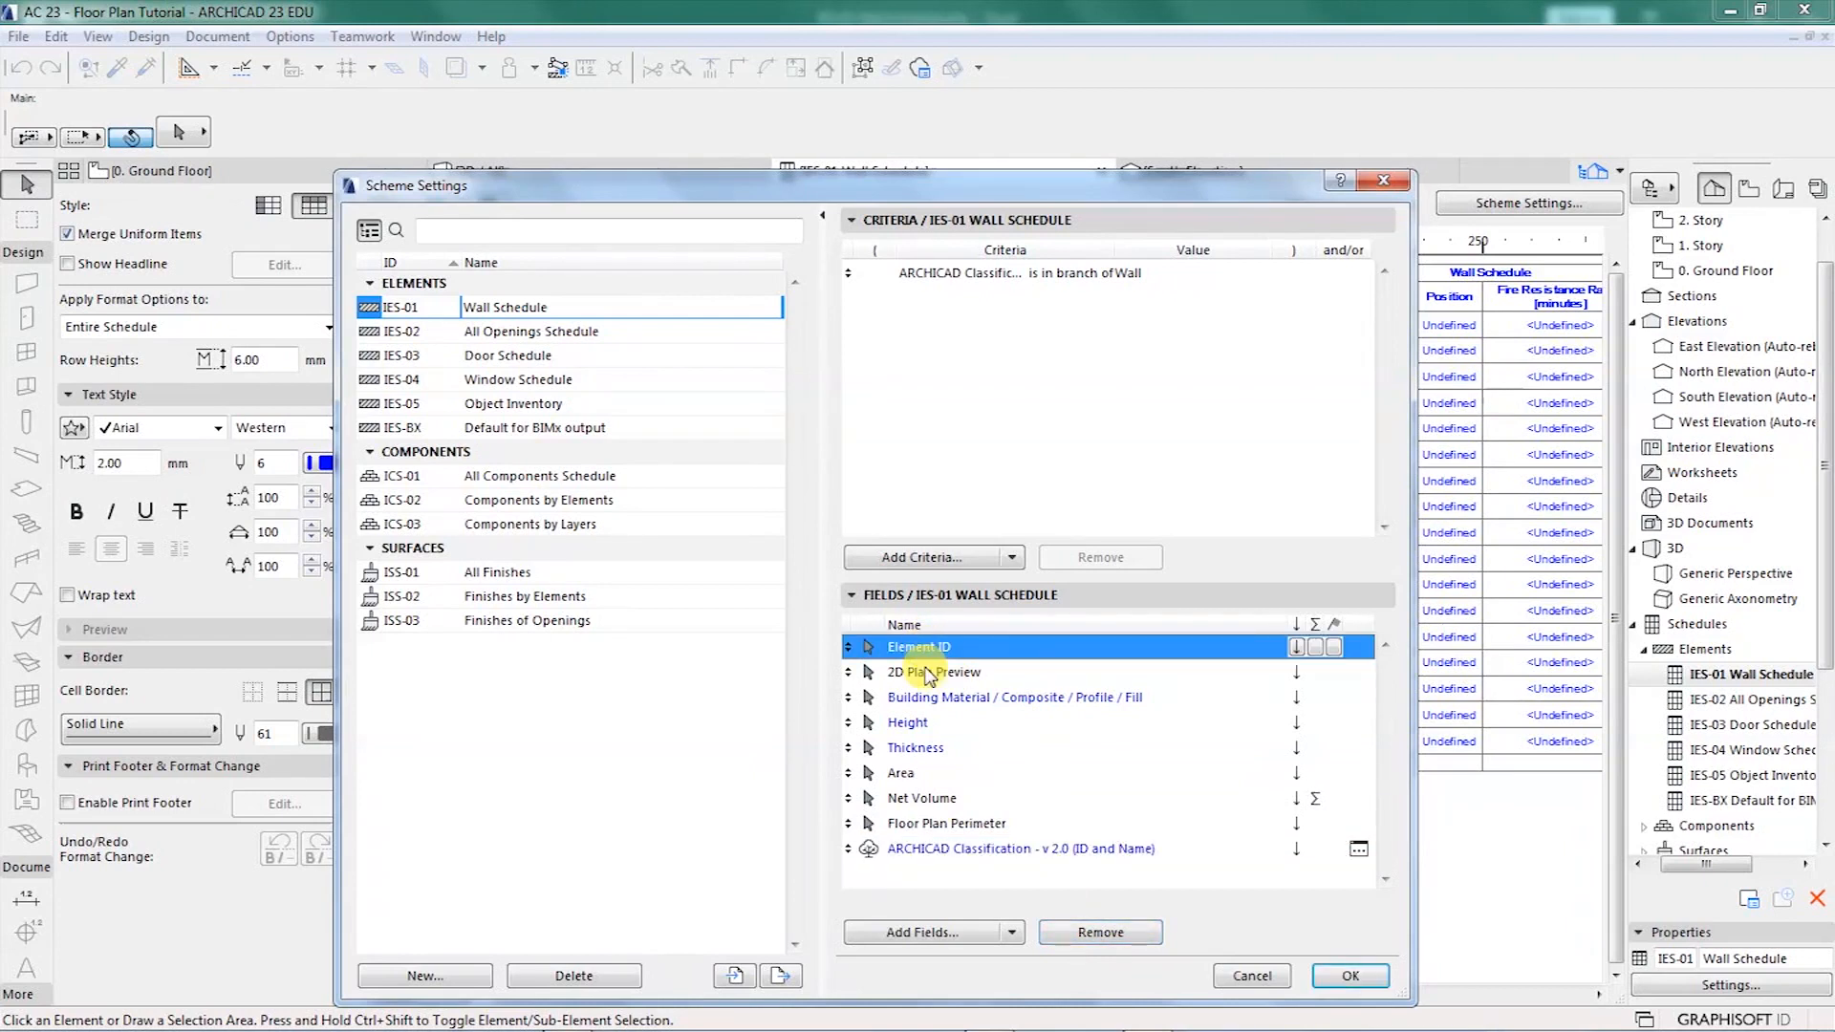
click(932, 673)
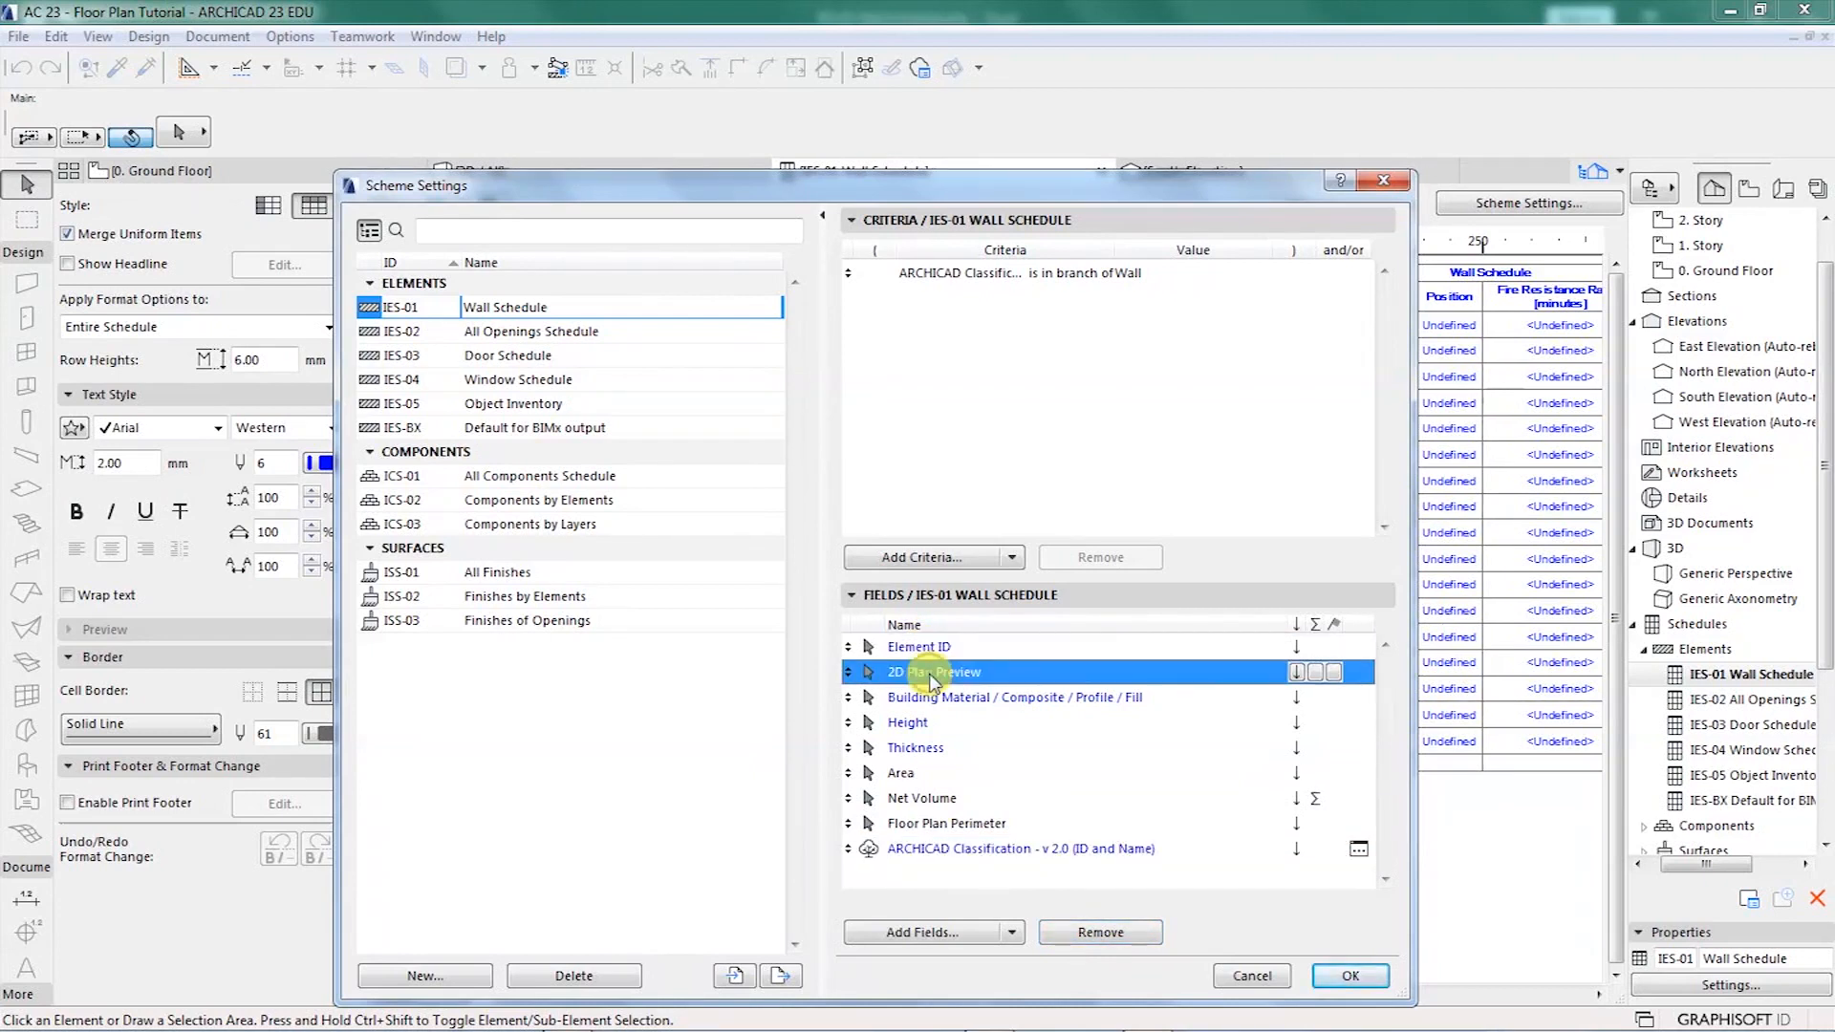
click(946, 699)
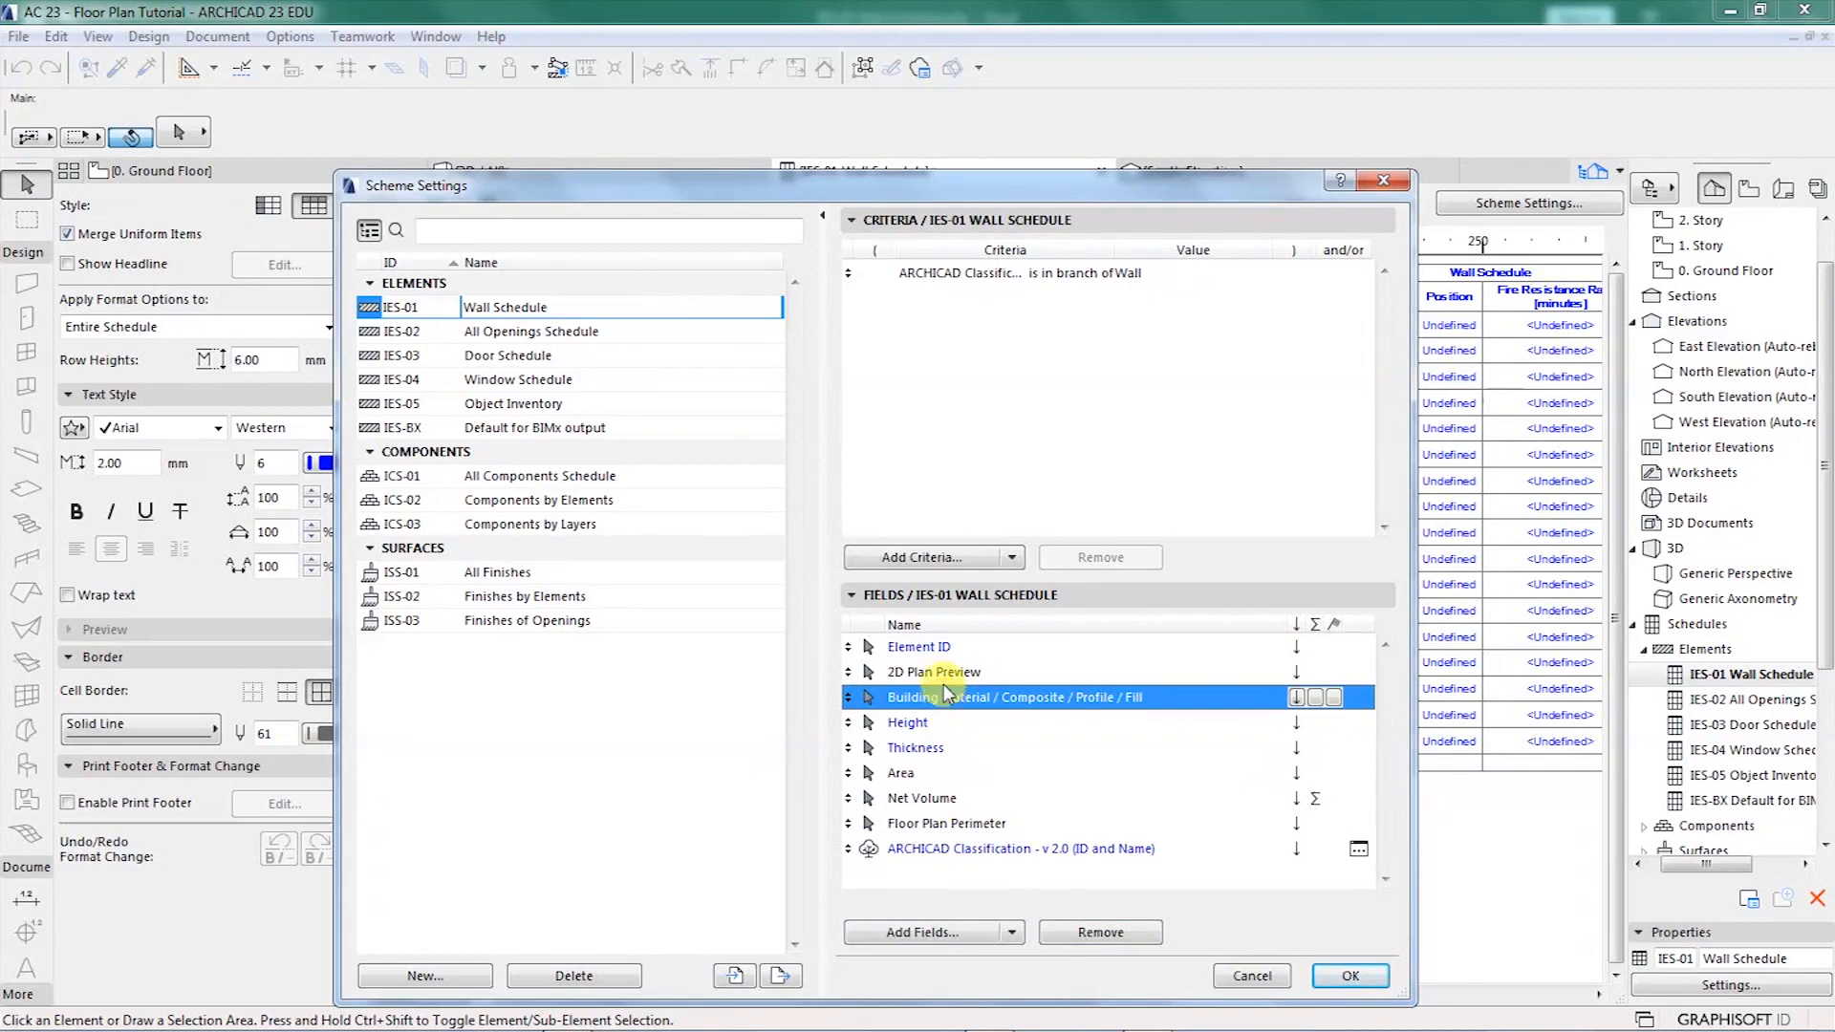
drag(892, 187, 801, 253)
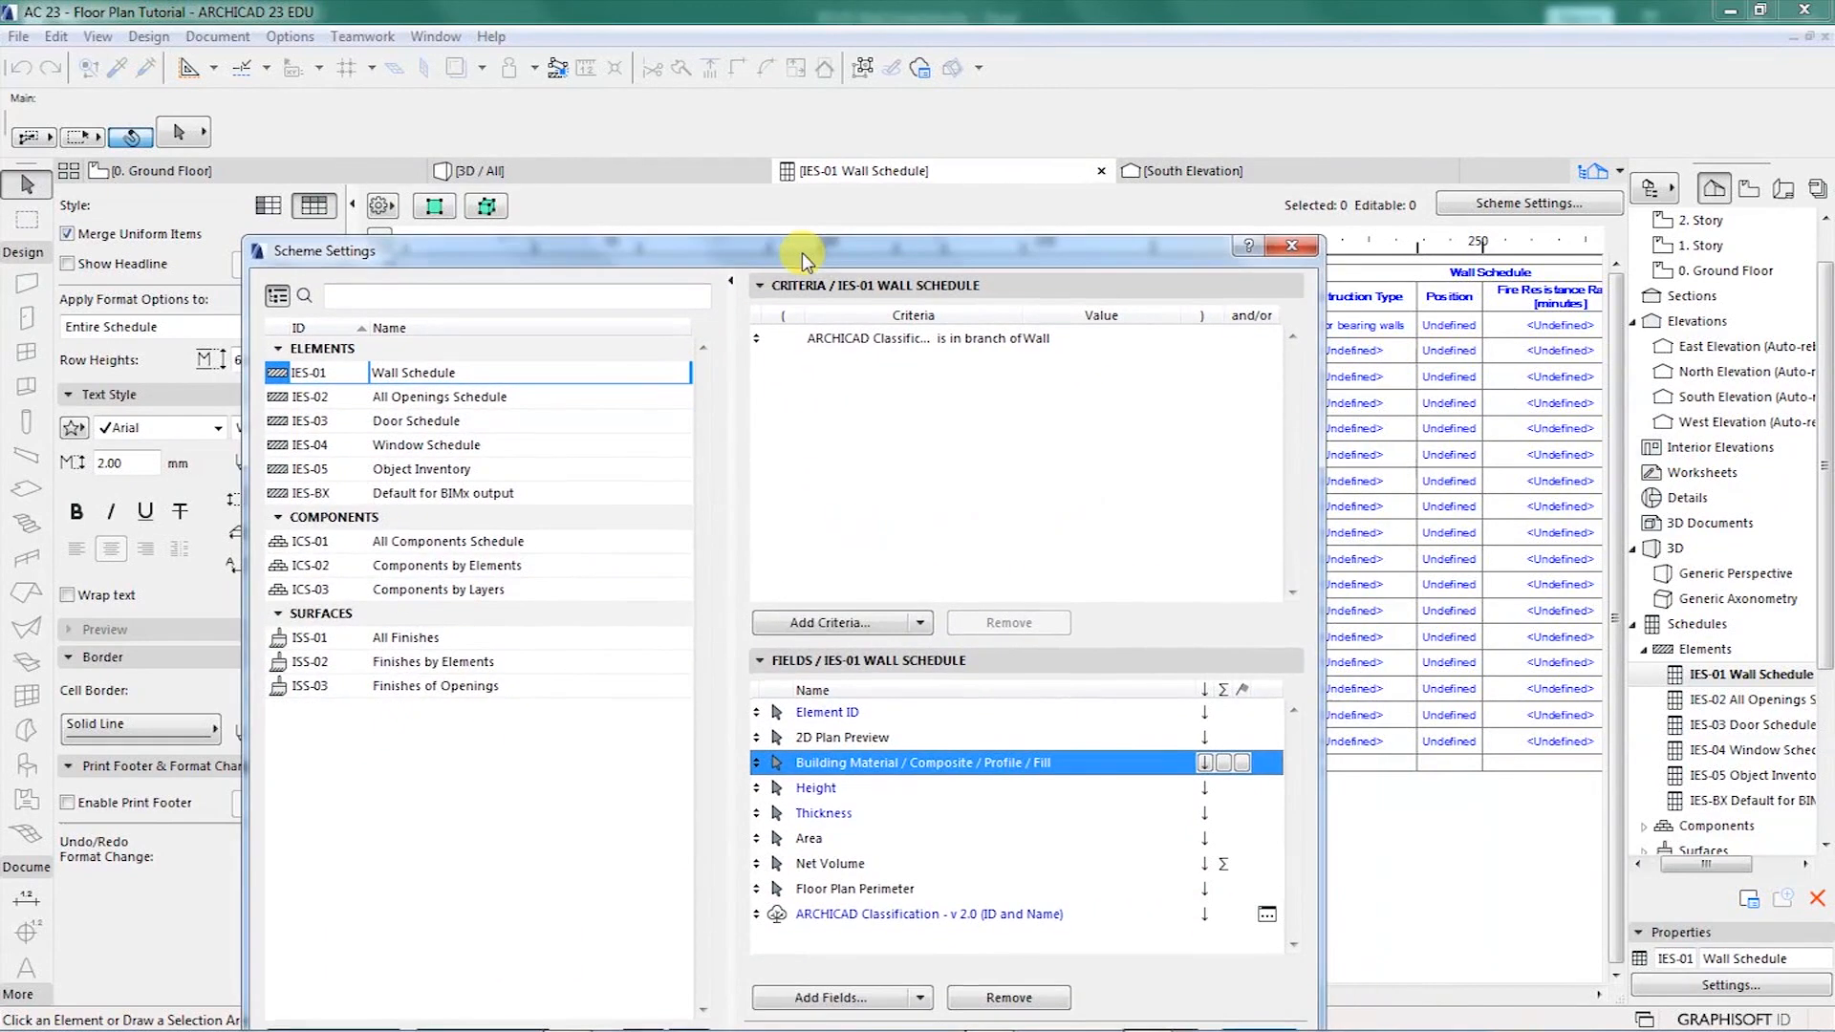
click(820, 789)
click(842, 815)
click(813, 840)
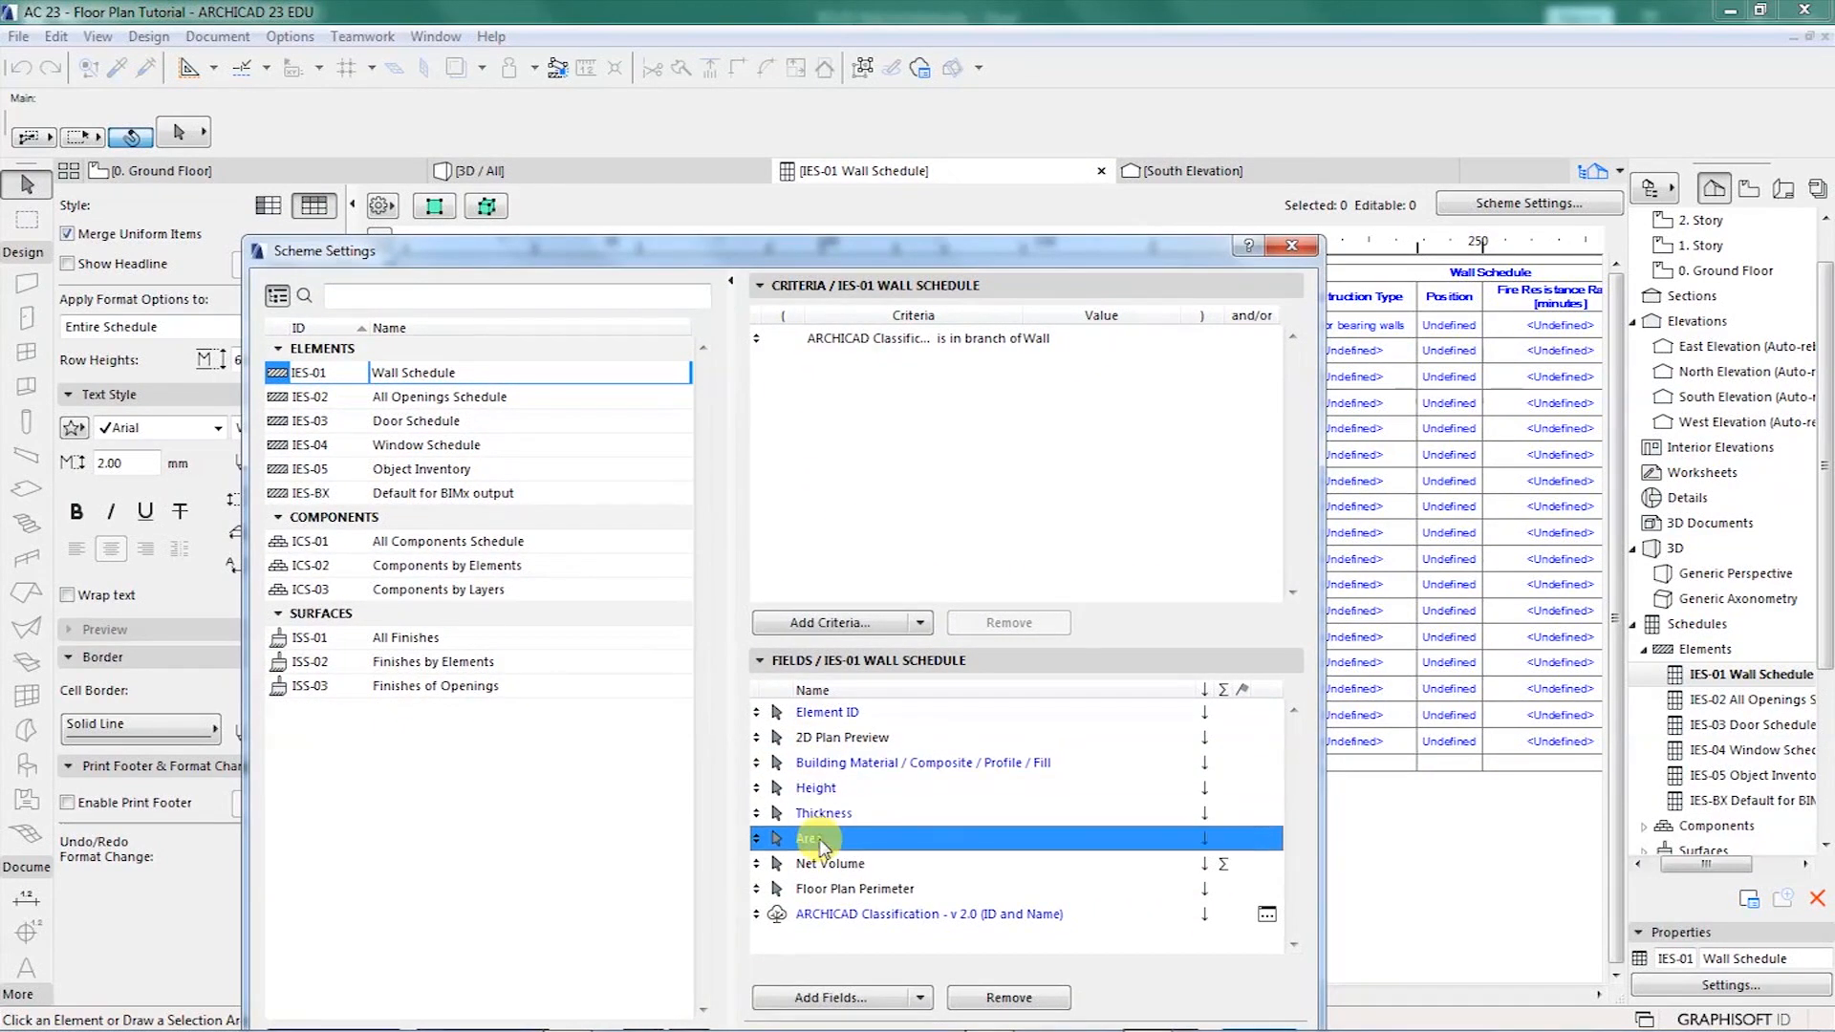
click(1019, 1000)
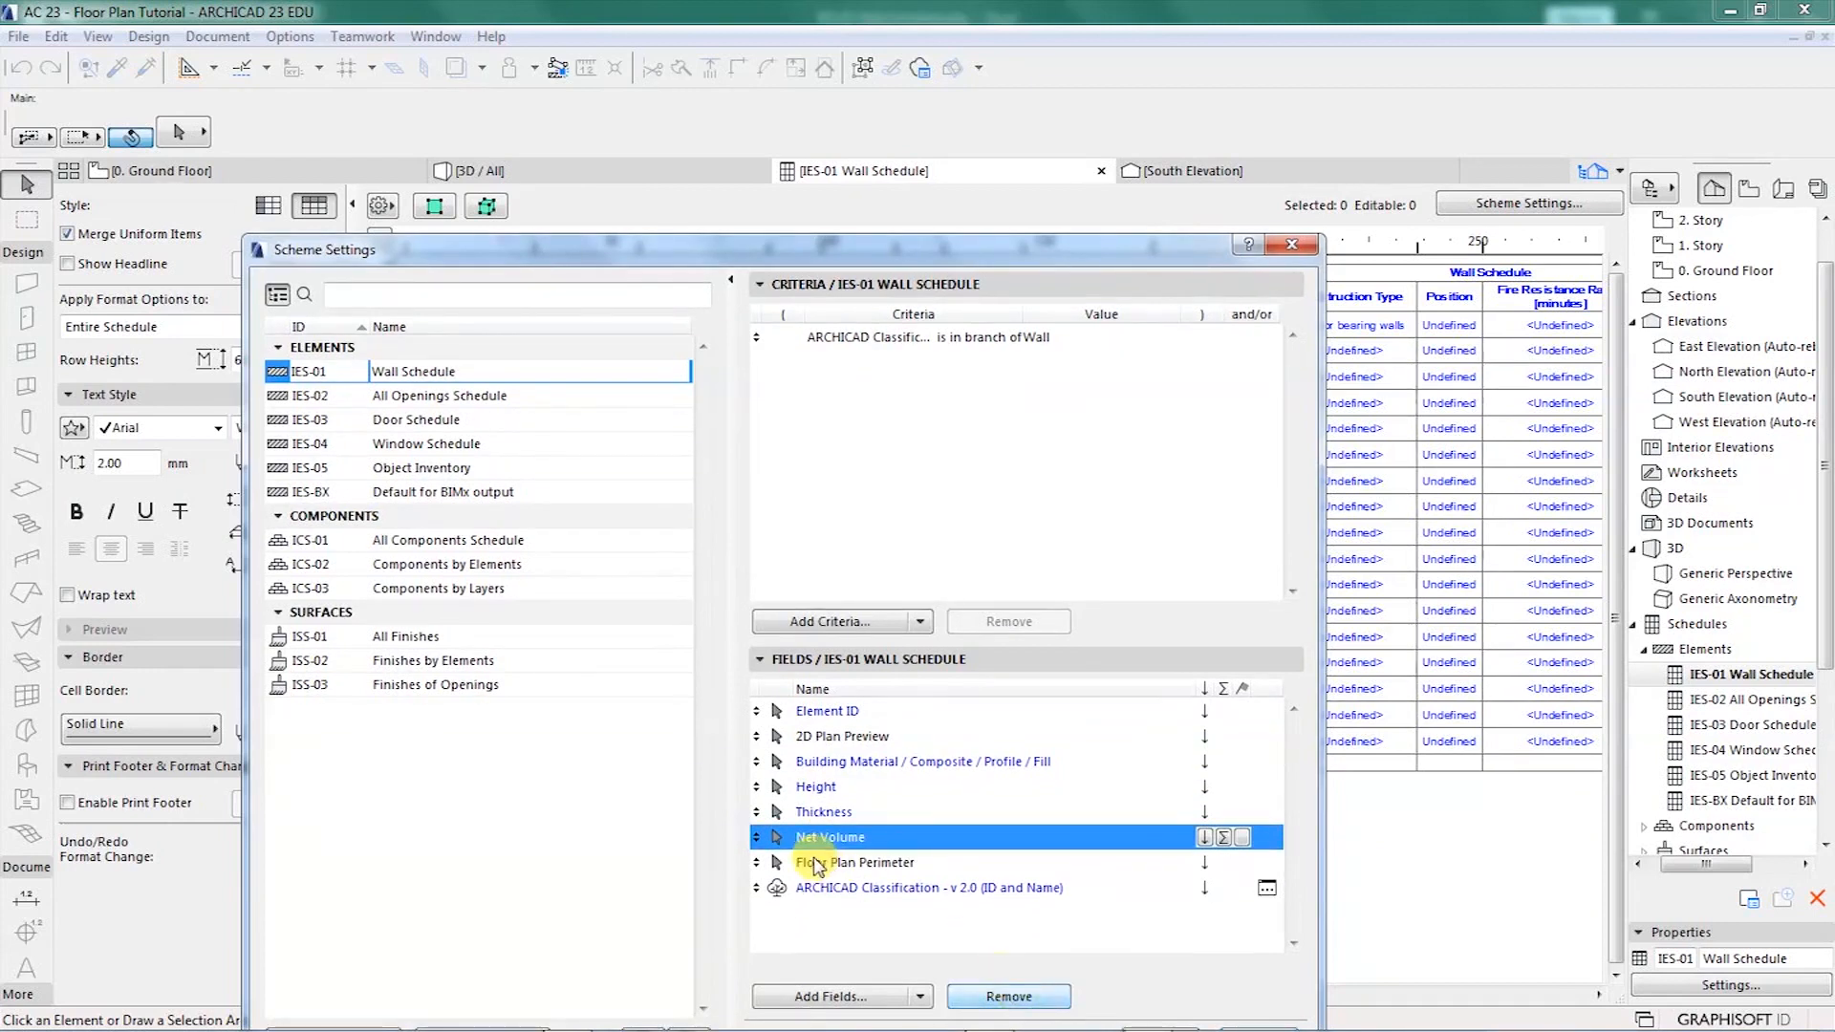
click(999, 1000)
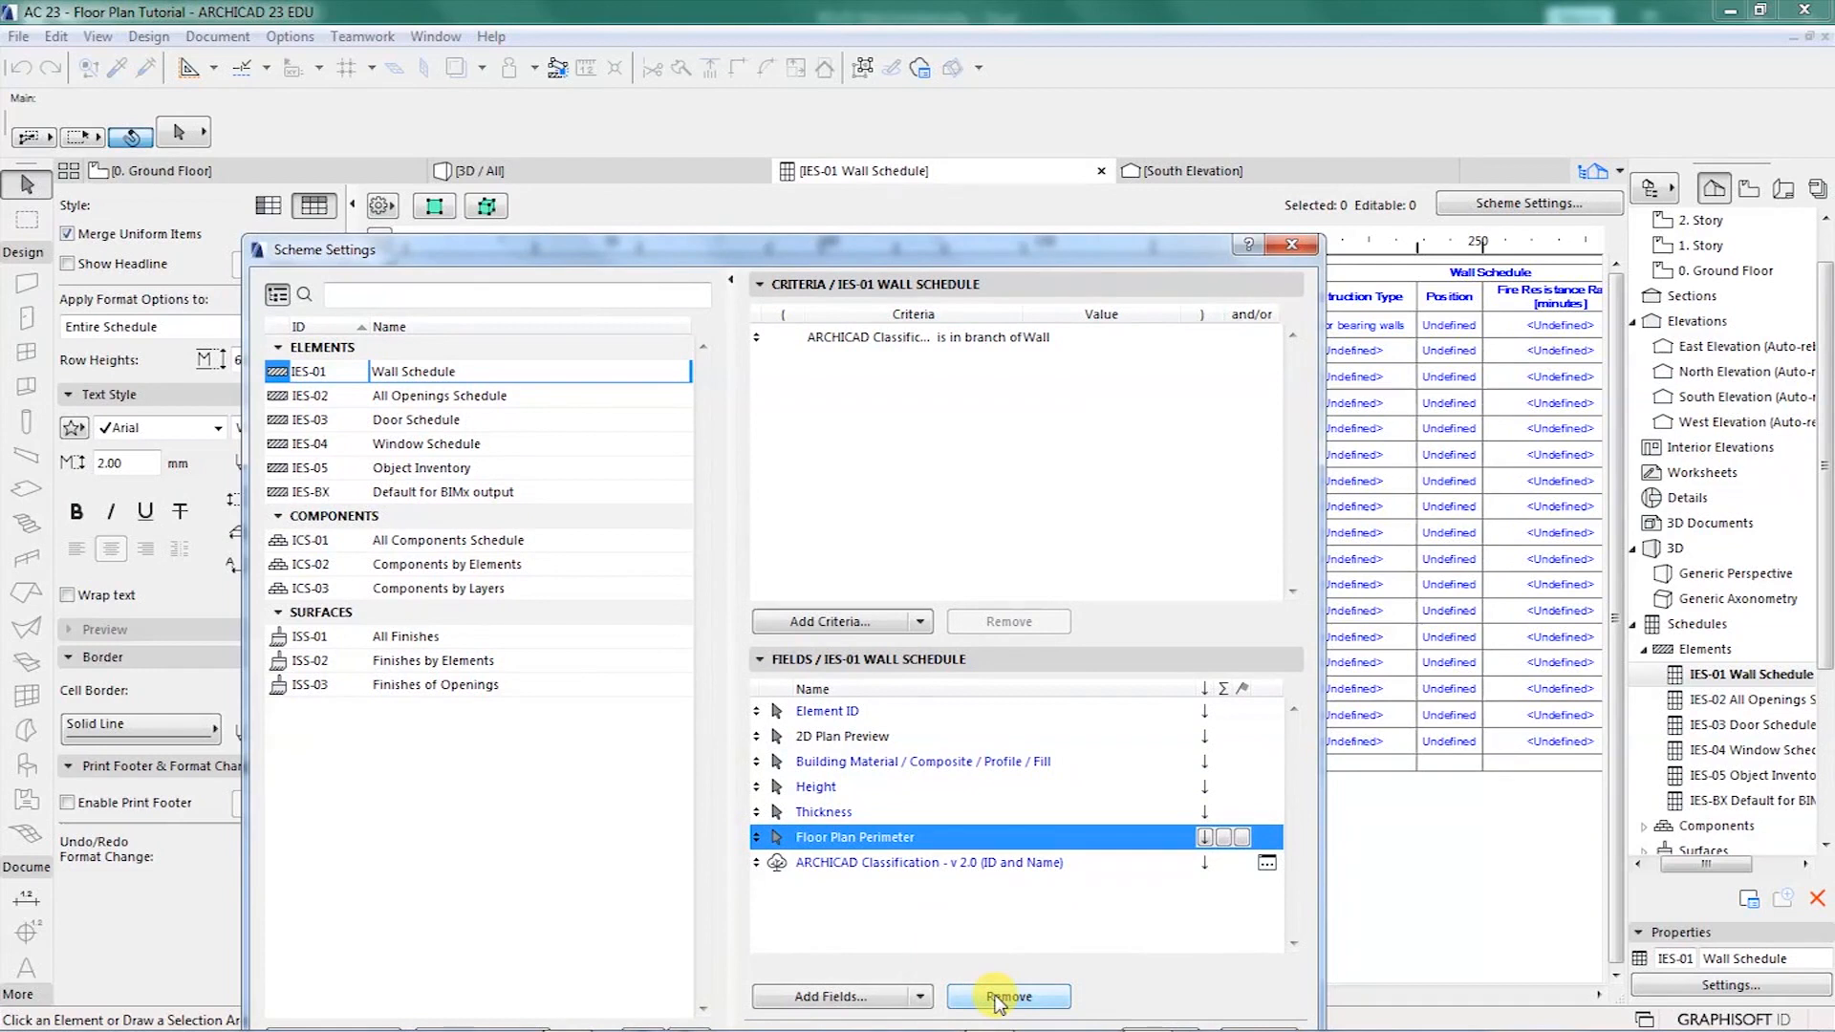
click(997, 1000)
- Move the Height and Thickness fields below ARCHICAD Classification, with Thickness last
click(804, 846)
click(812, 811)
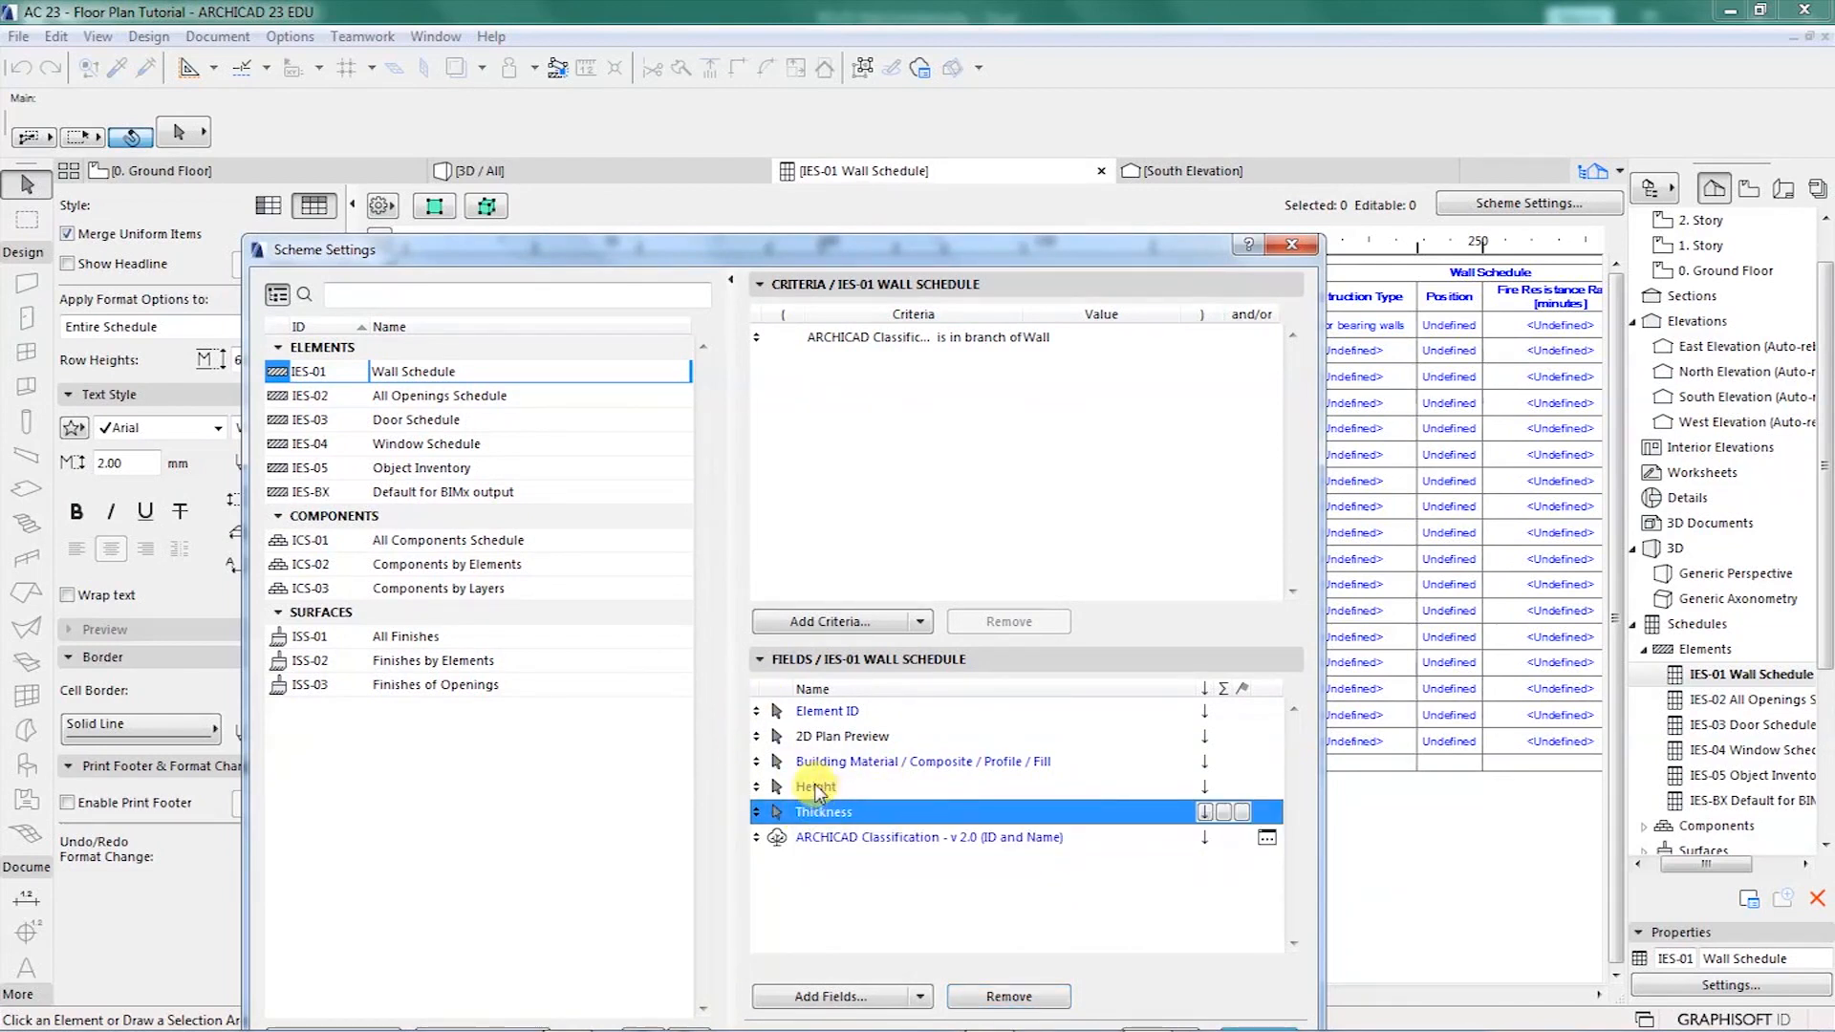
click(815, 787)
drag(817, 793, 812, 846)
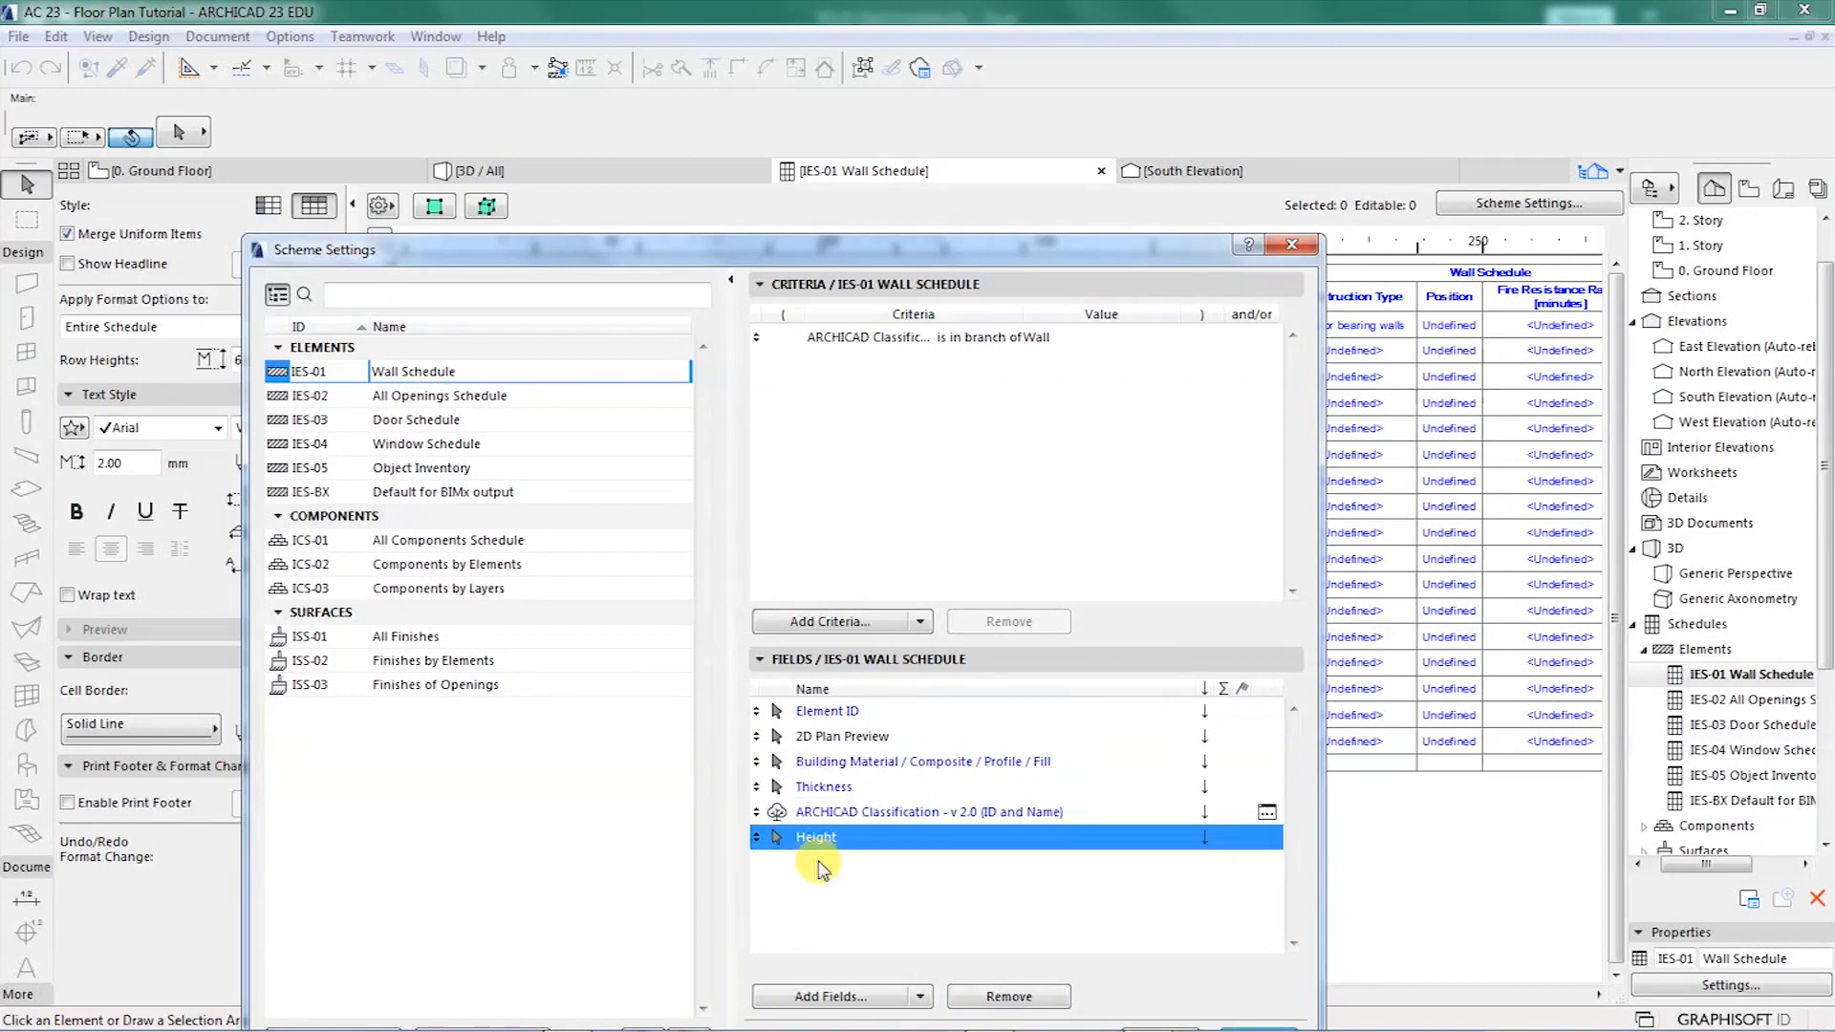
click(820, 793)
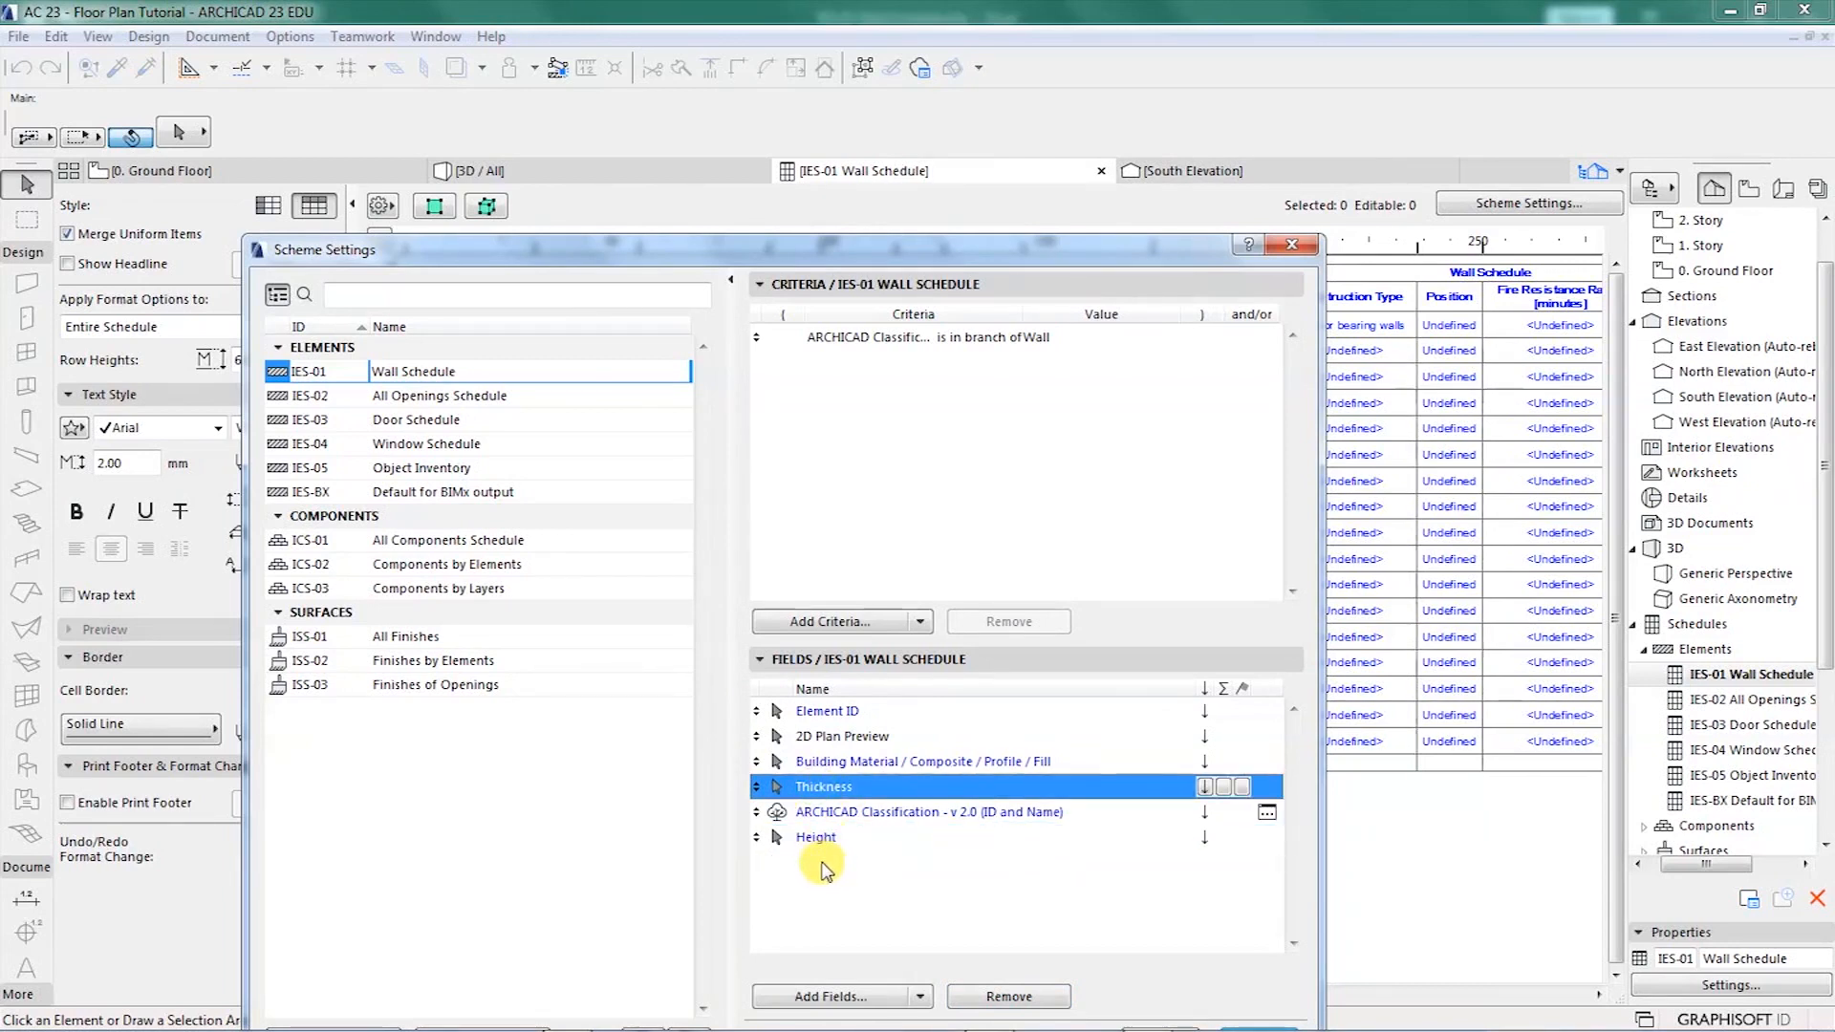
drag(820, 787, 832, 865)
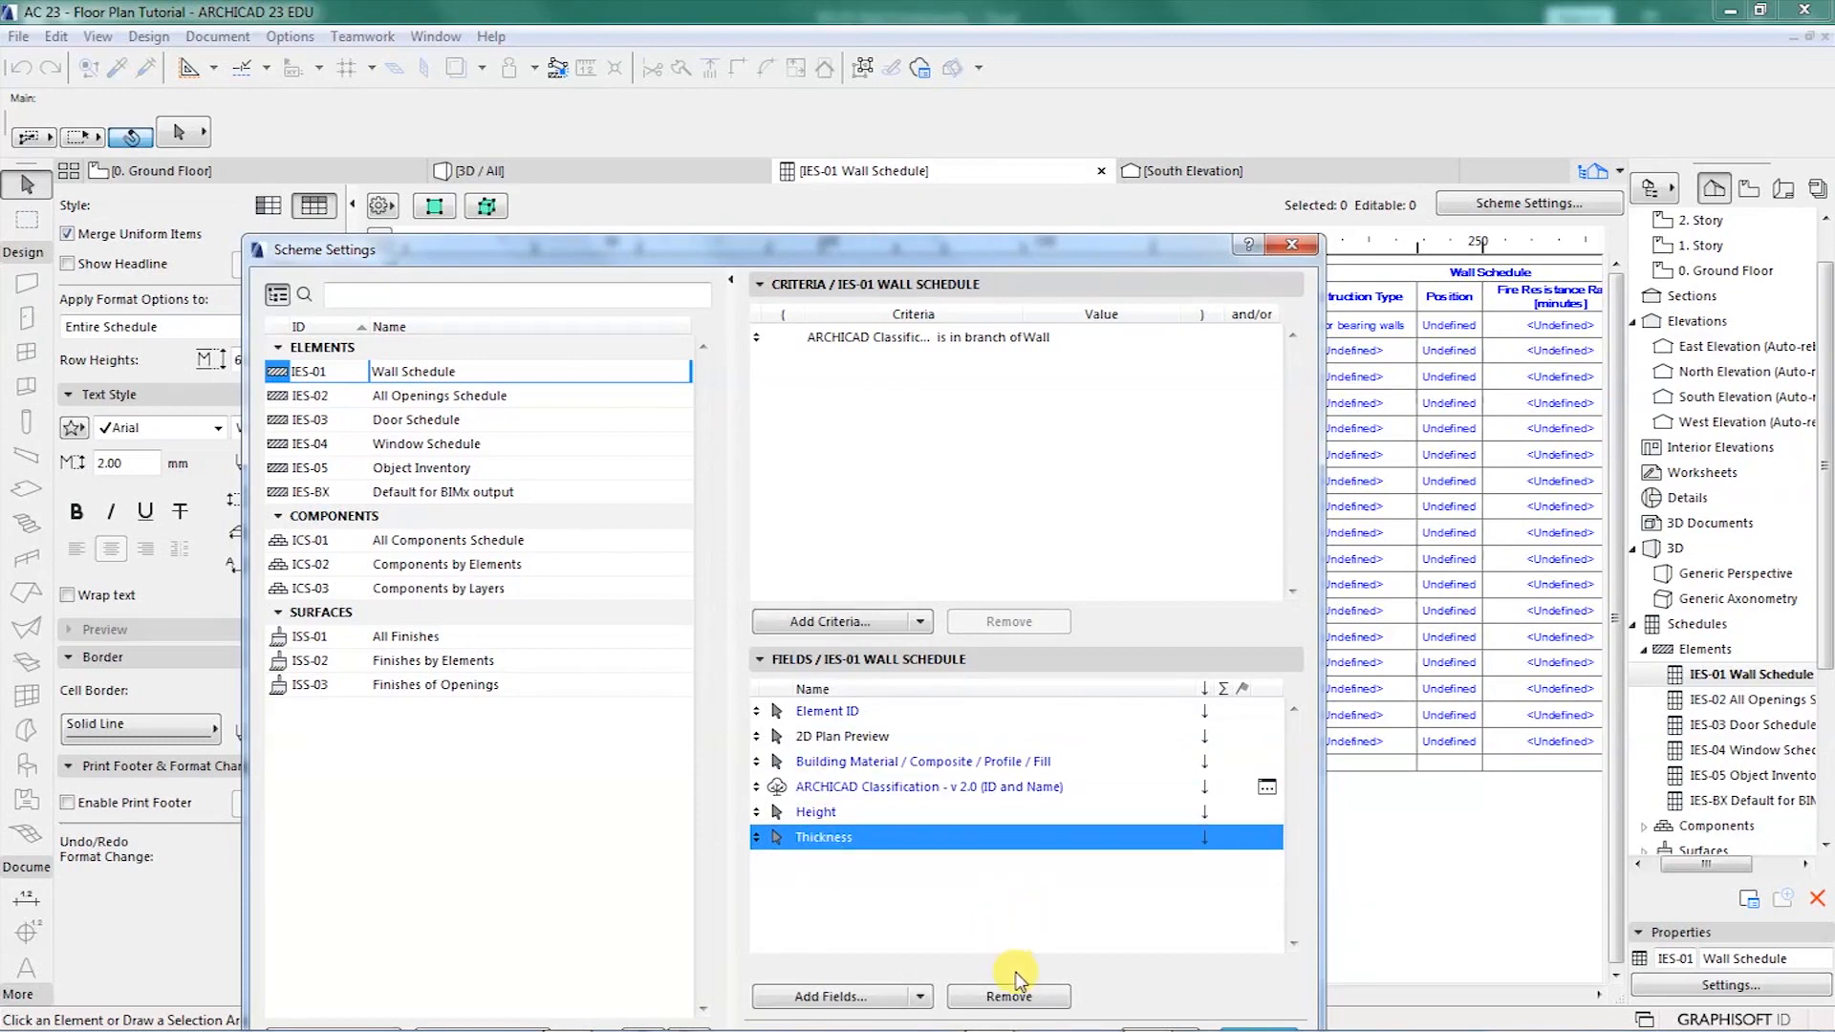
- Accept the scheme settings and fit the wall schedule to the window
drag(1014, 248, 1109, 102)
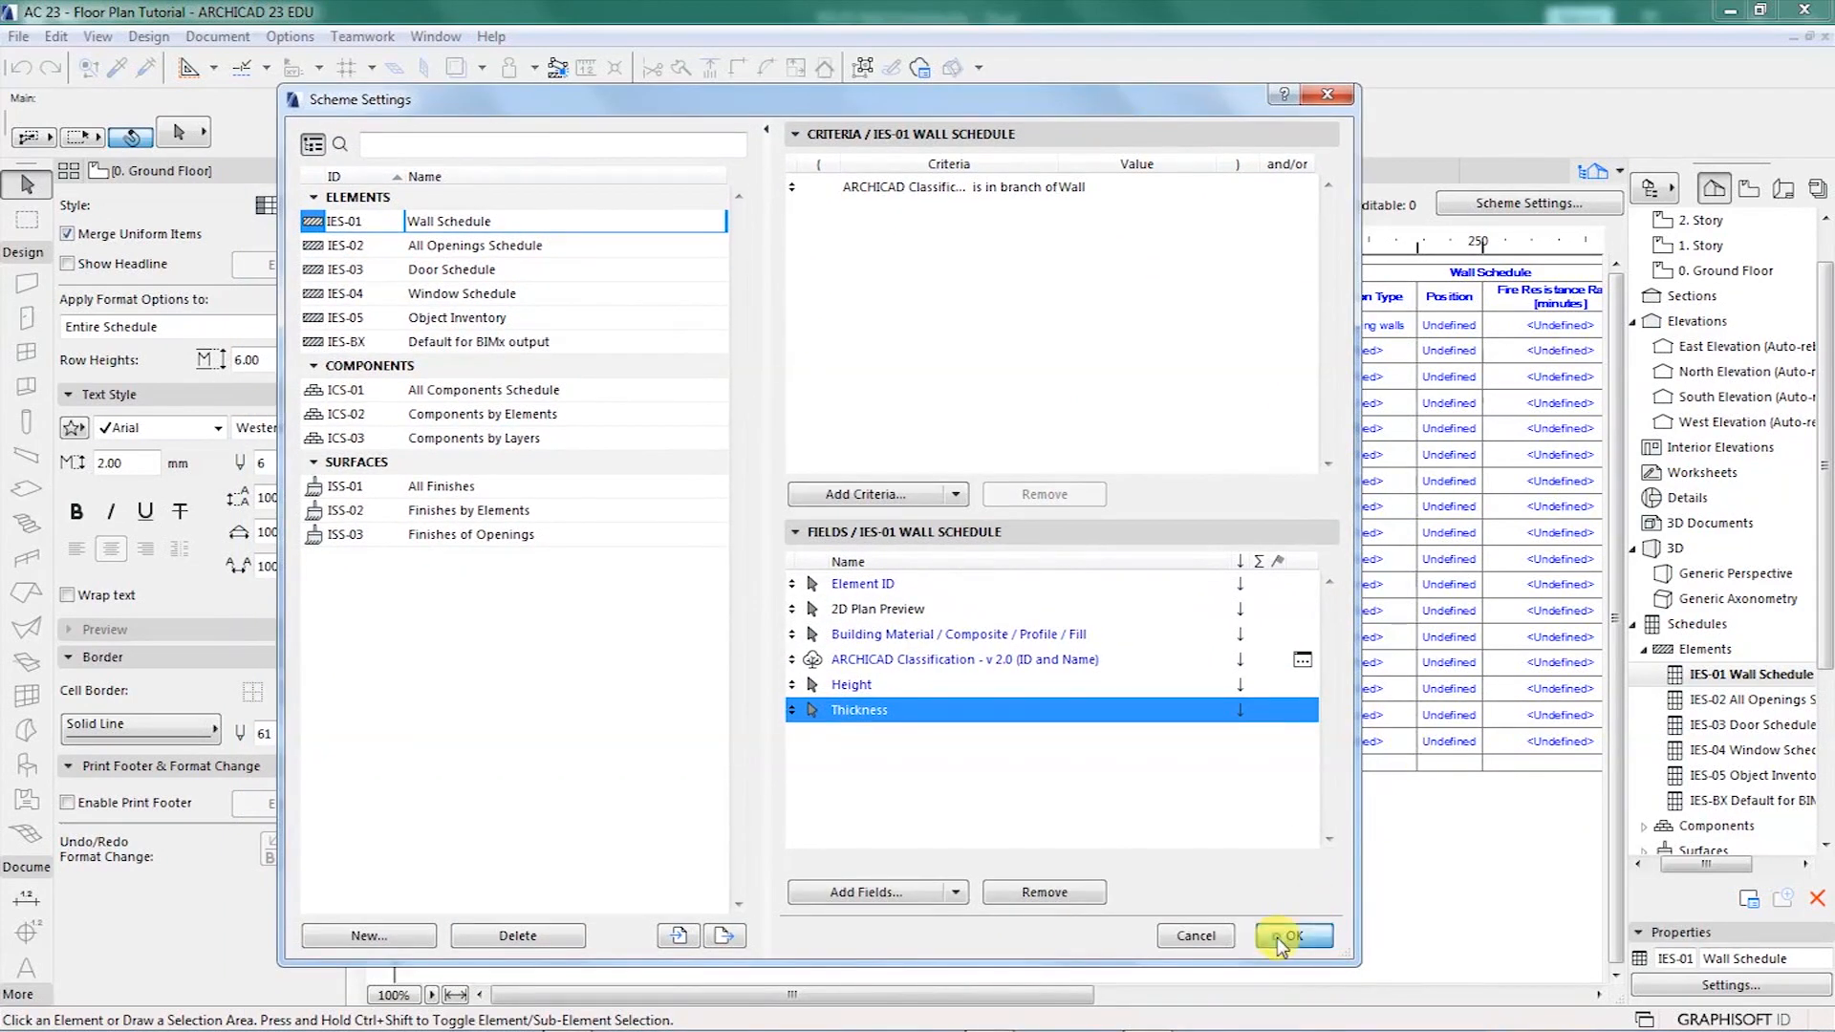
click(1284, 937)
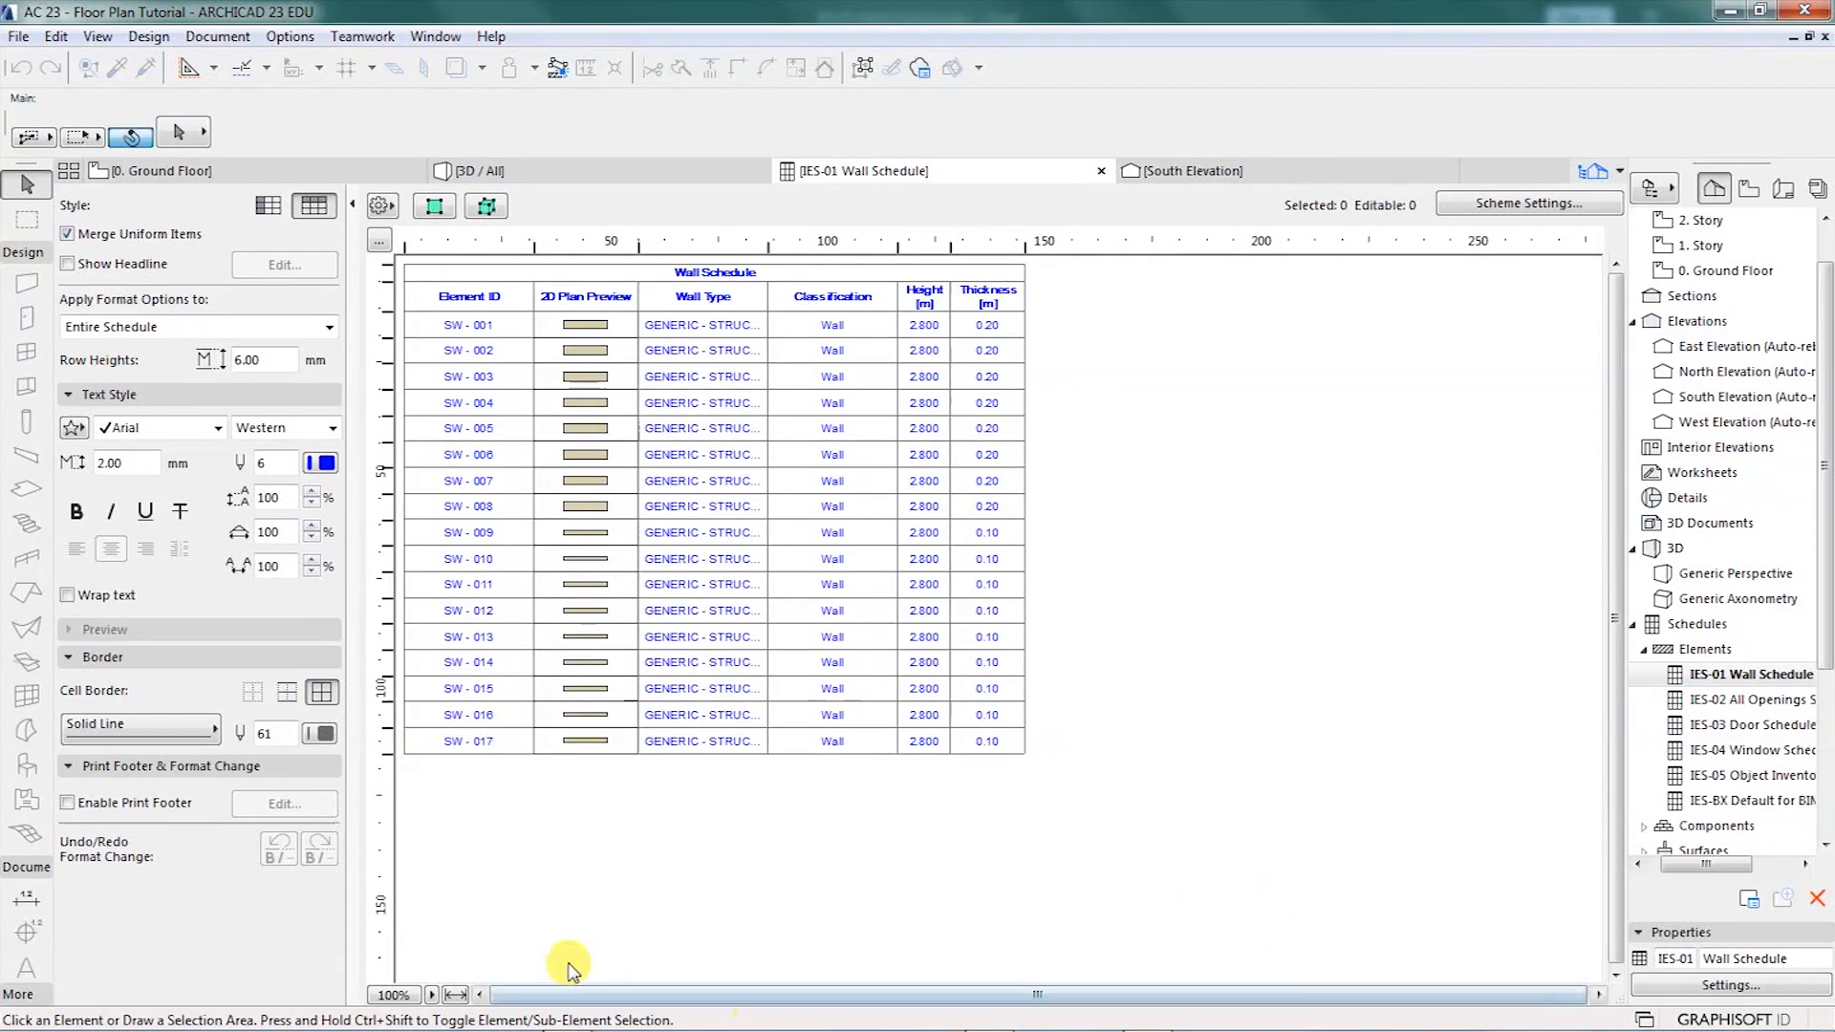
click(465, 996)
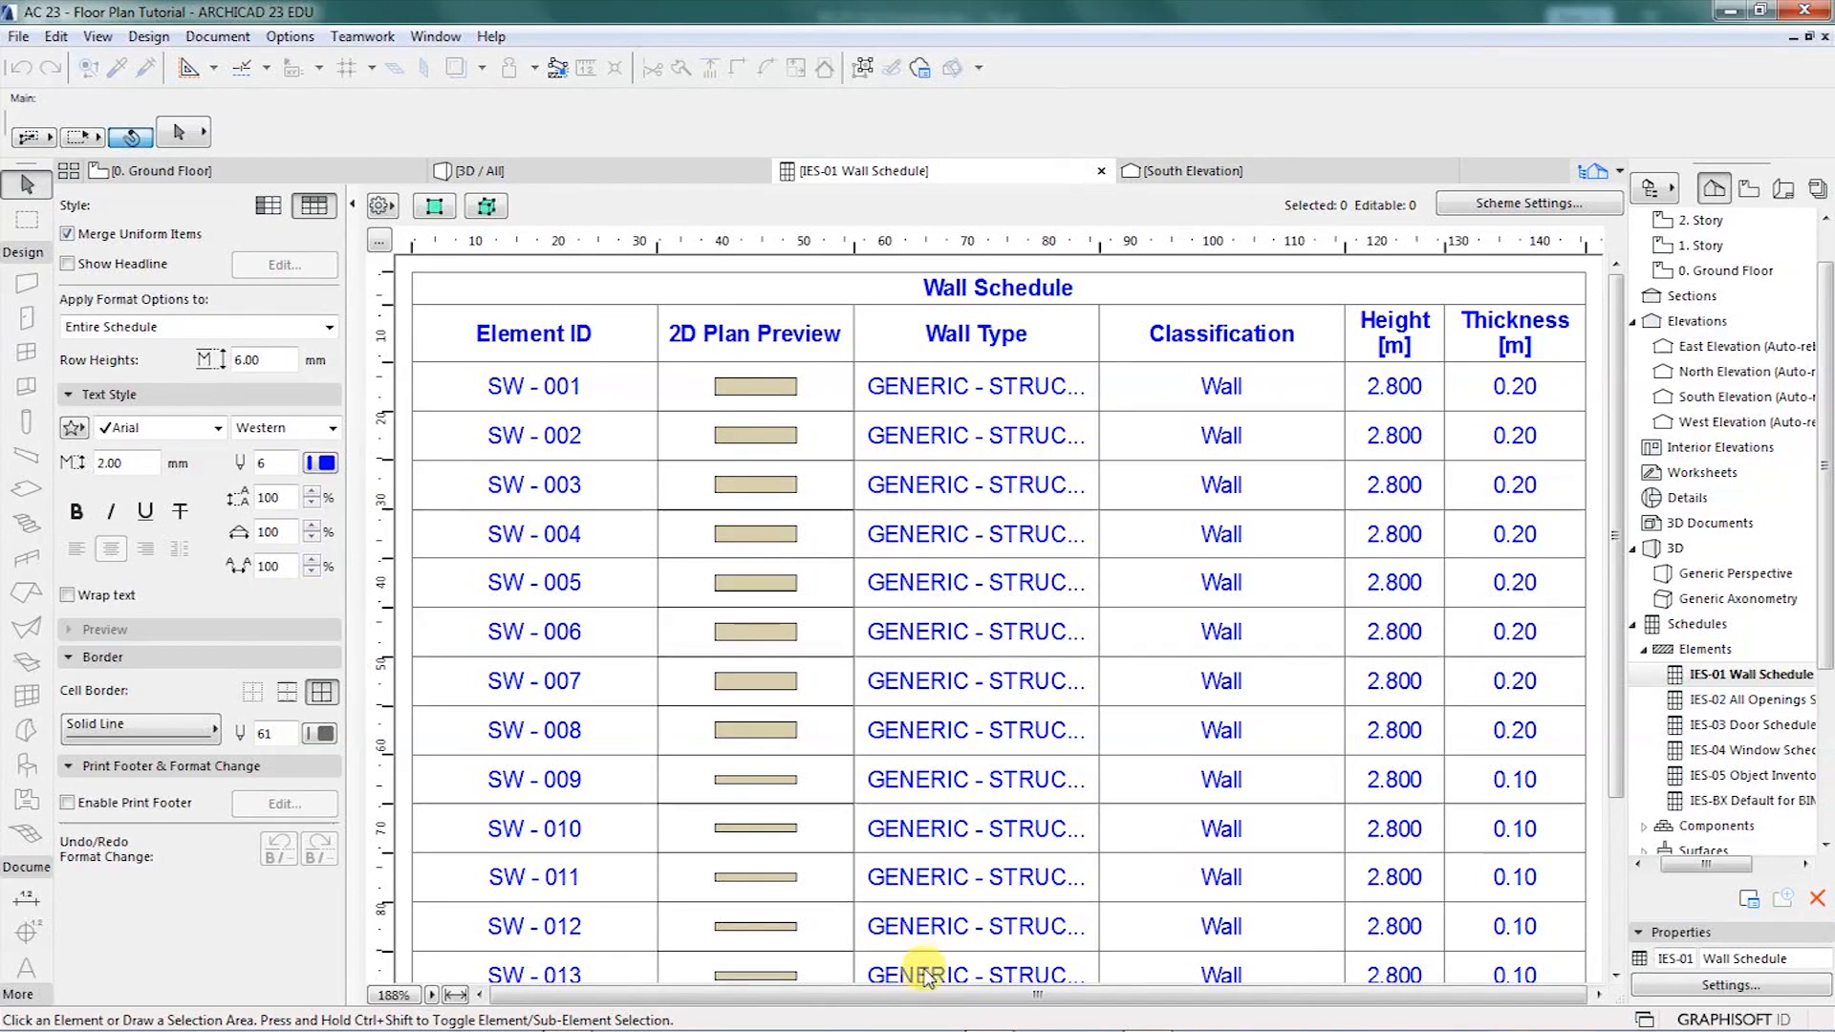
mouse_move(975, 1021)
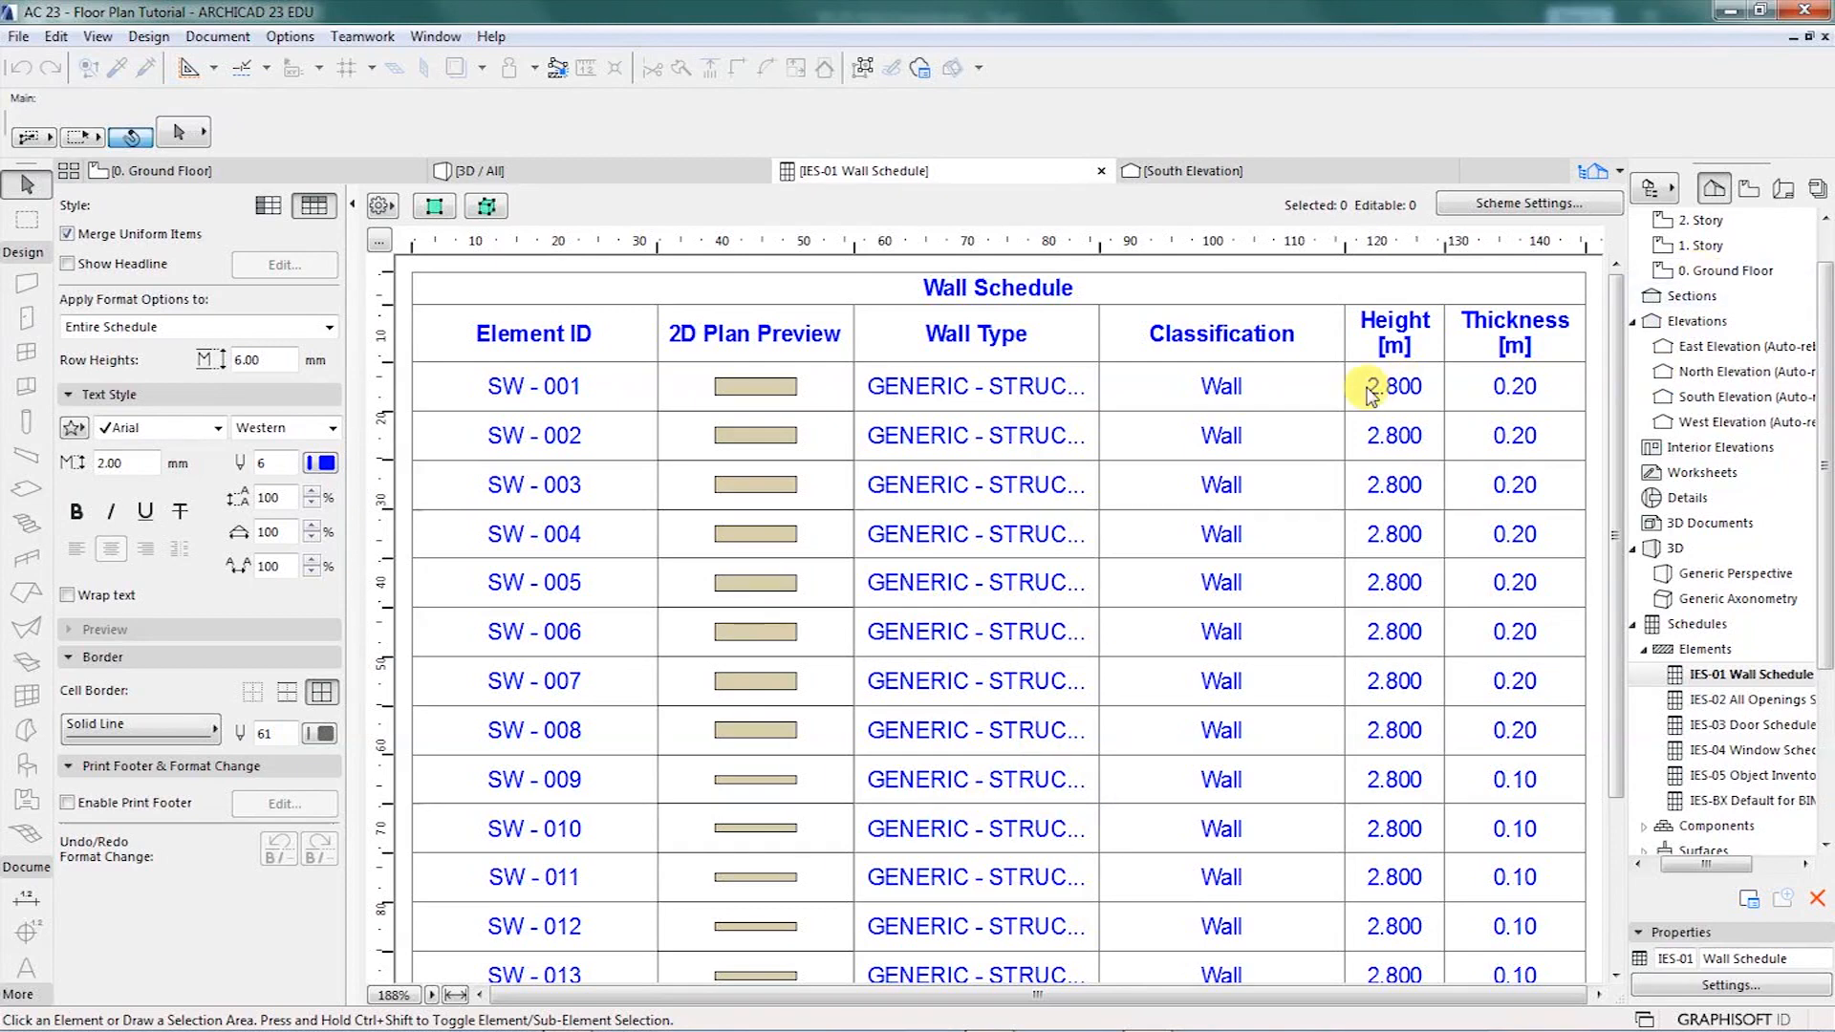
click(1392, 350)
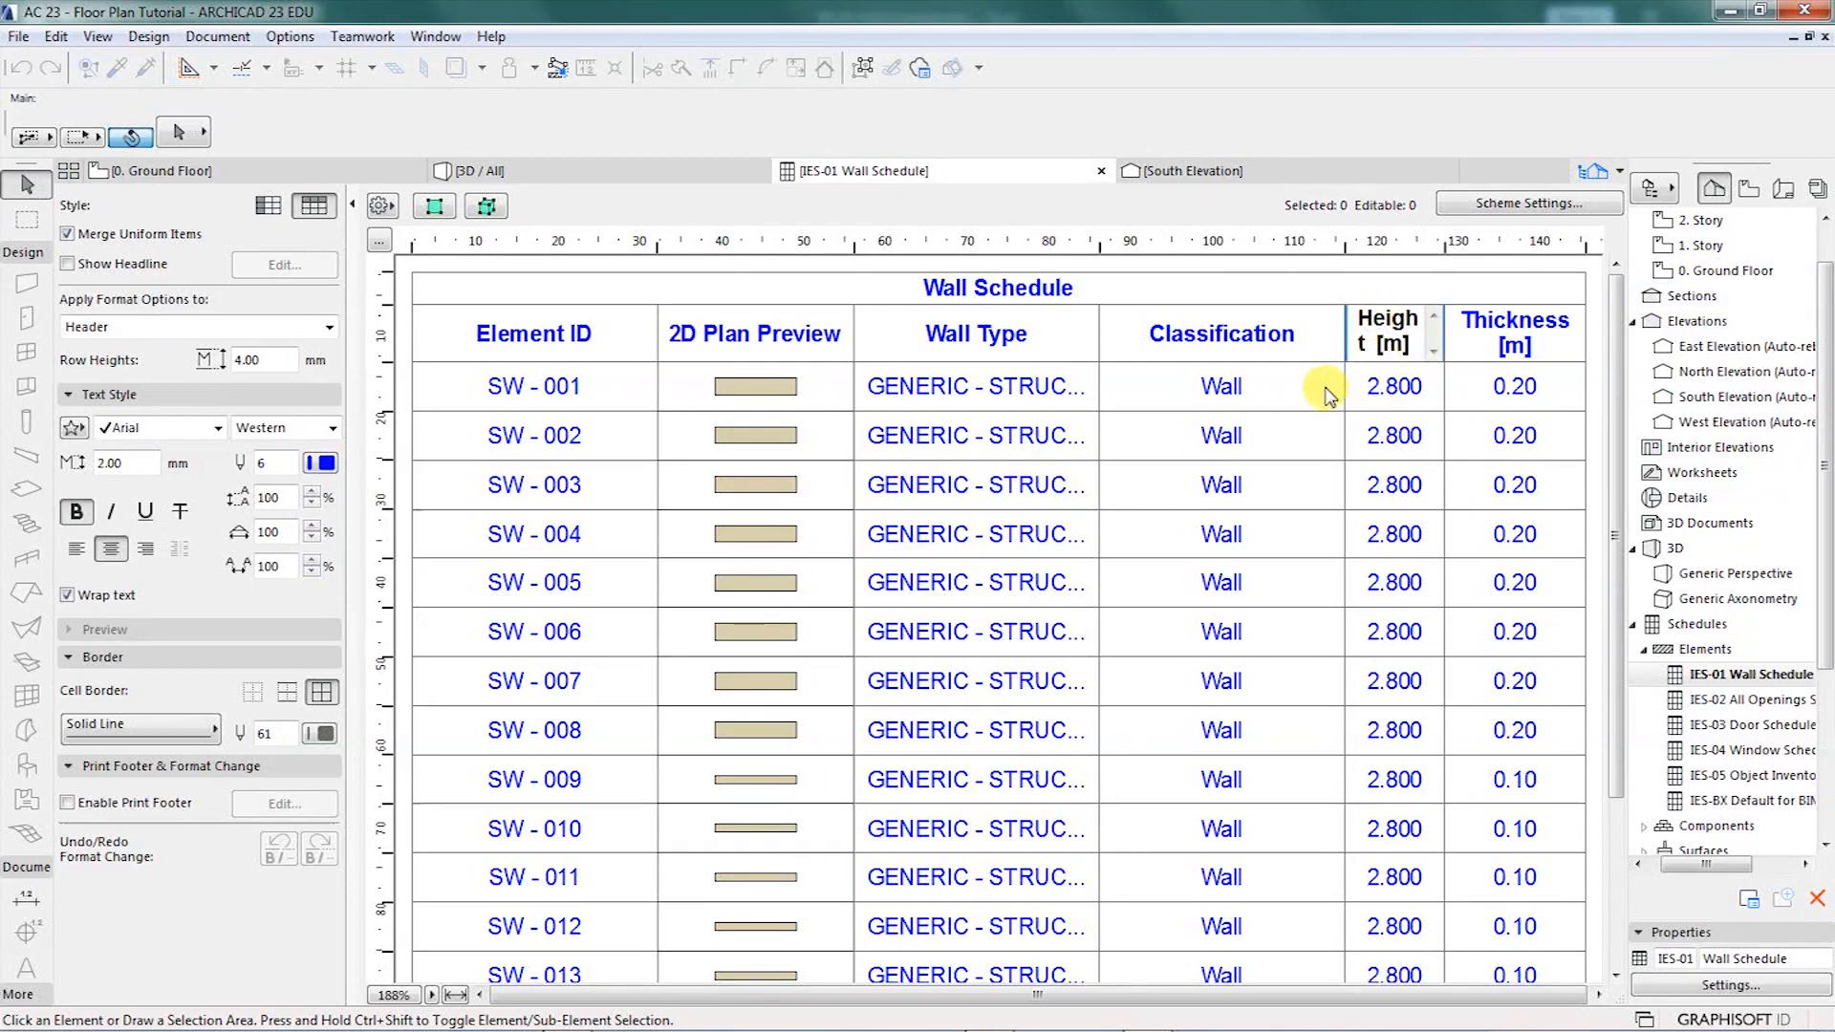
key(Tab)
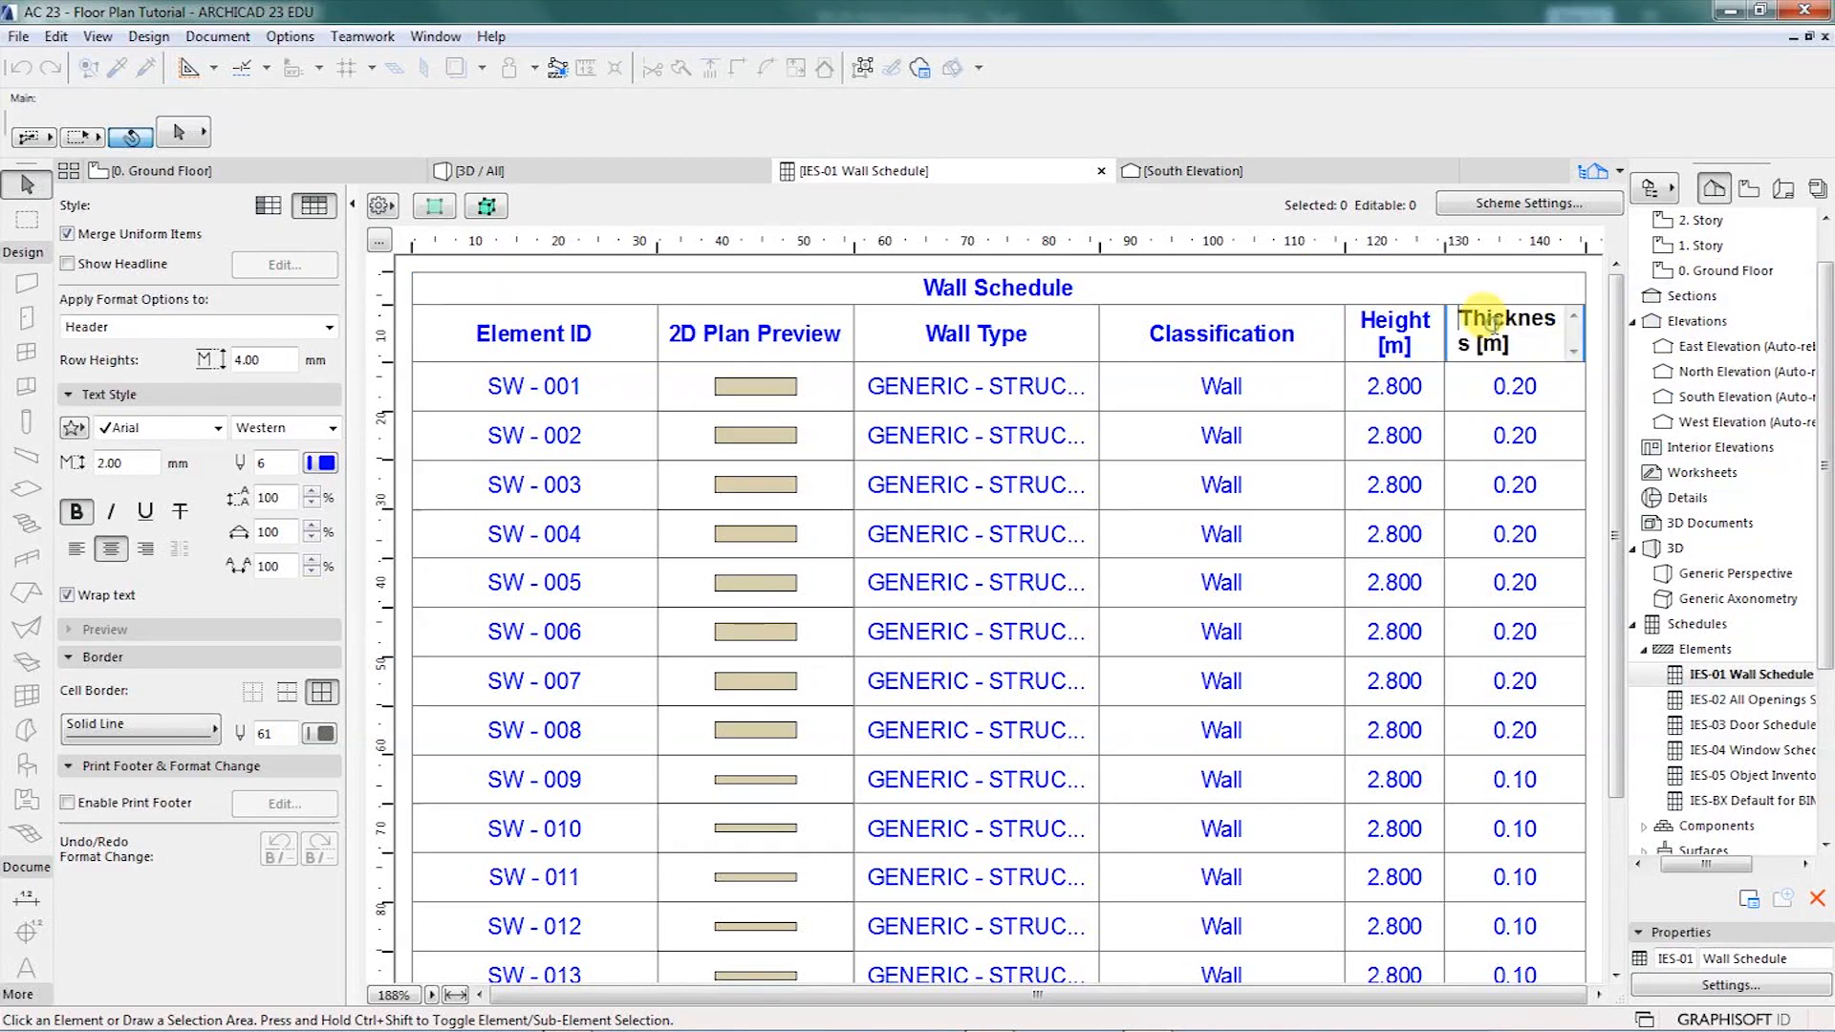
click(1269, 287)
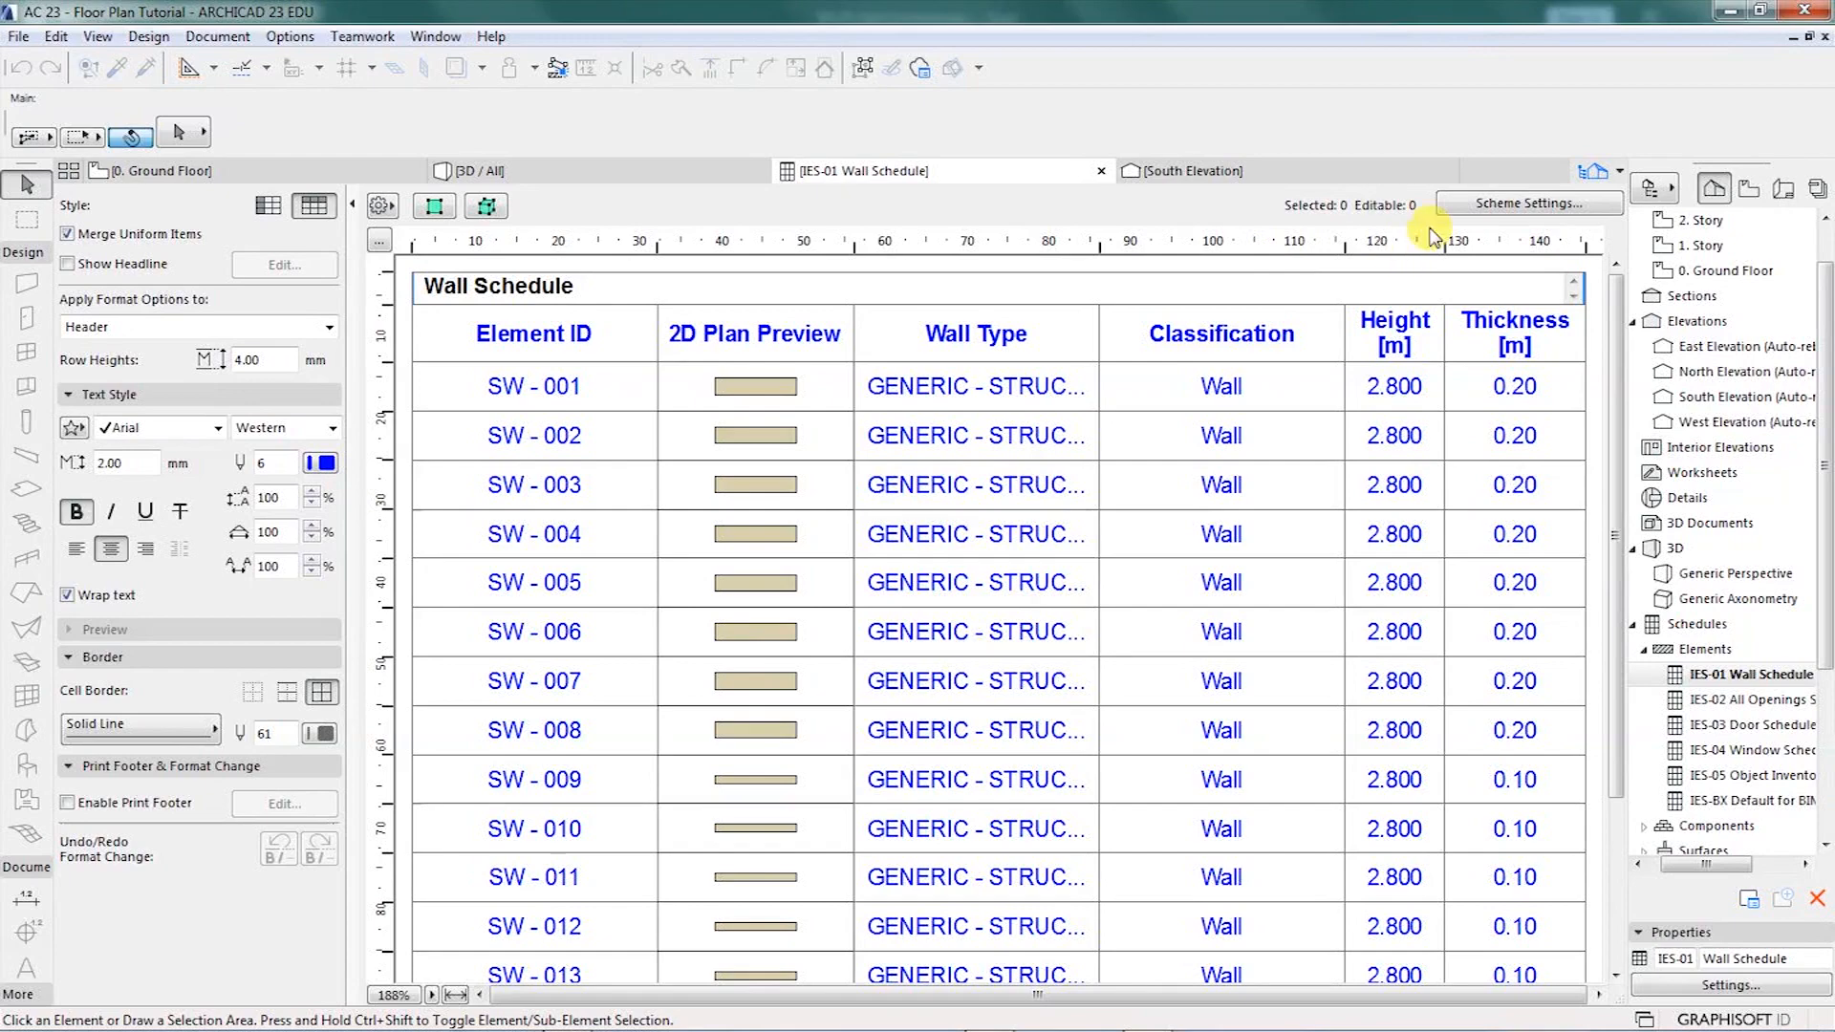
click(1452, 205)
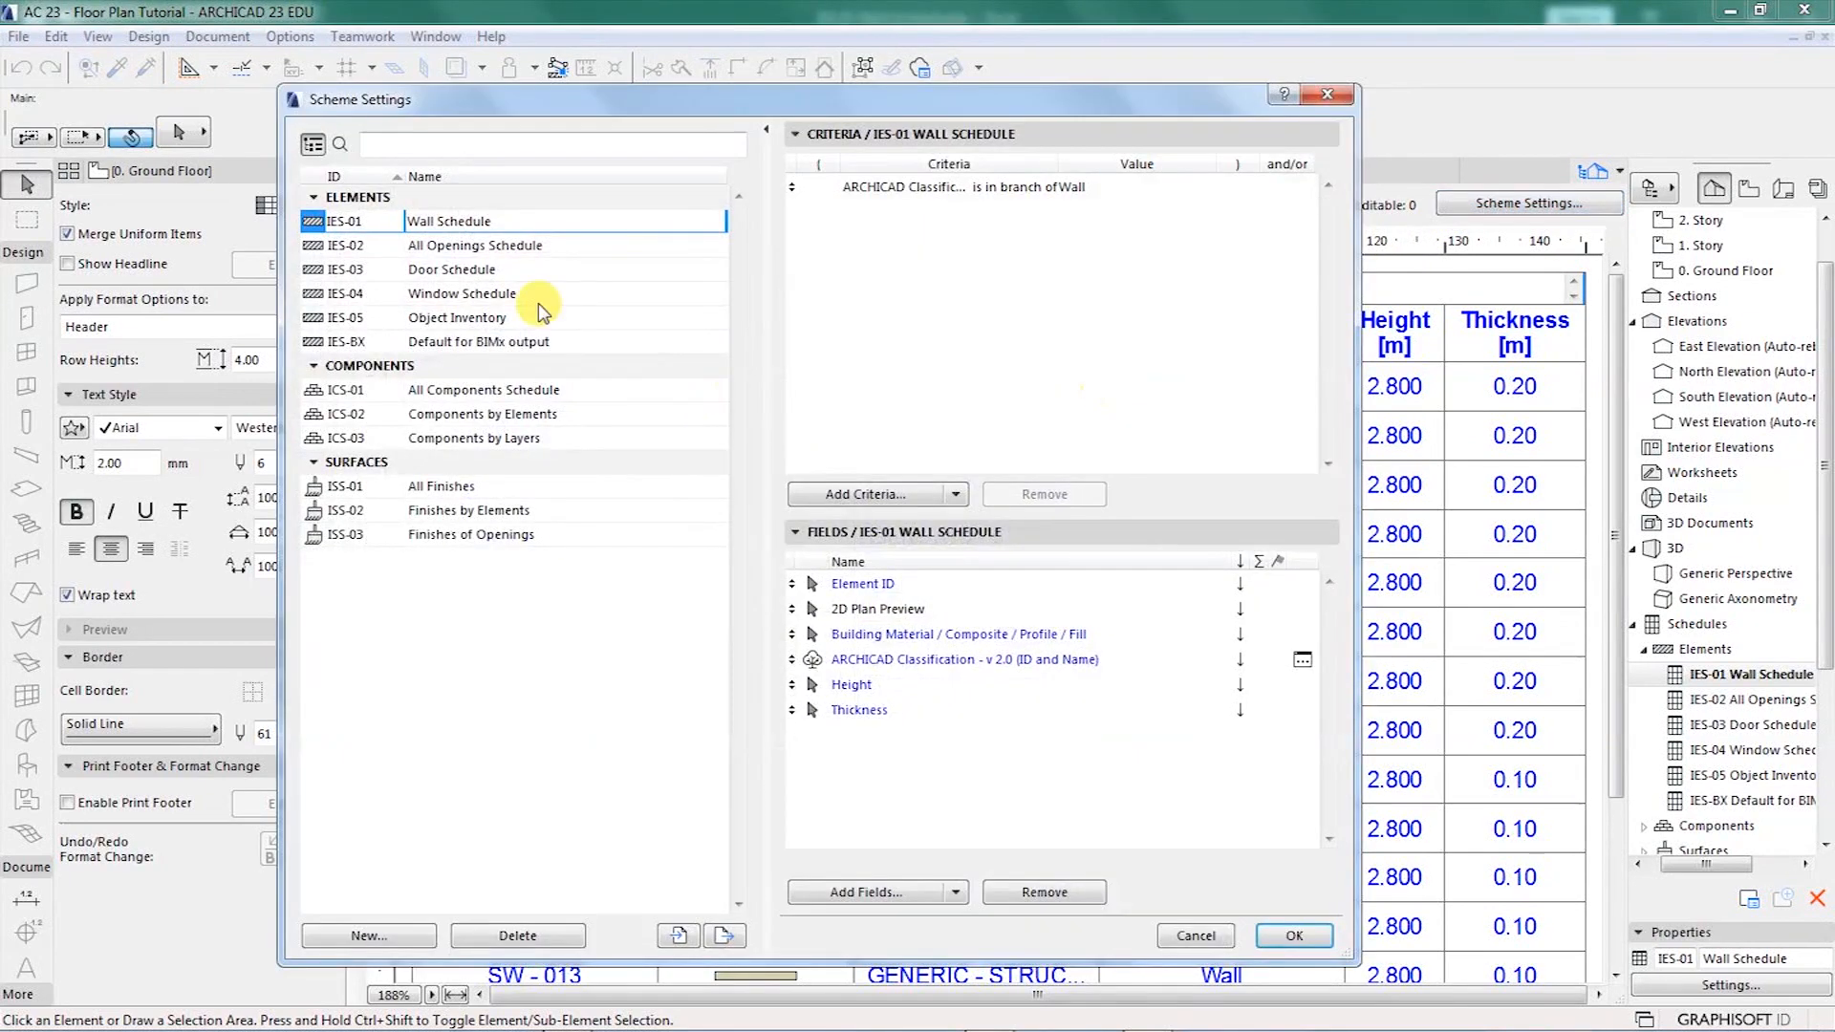
click(375, 145)
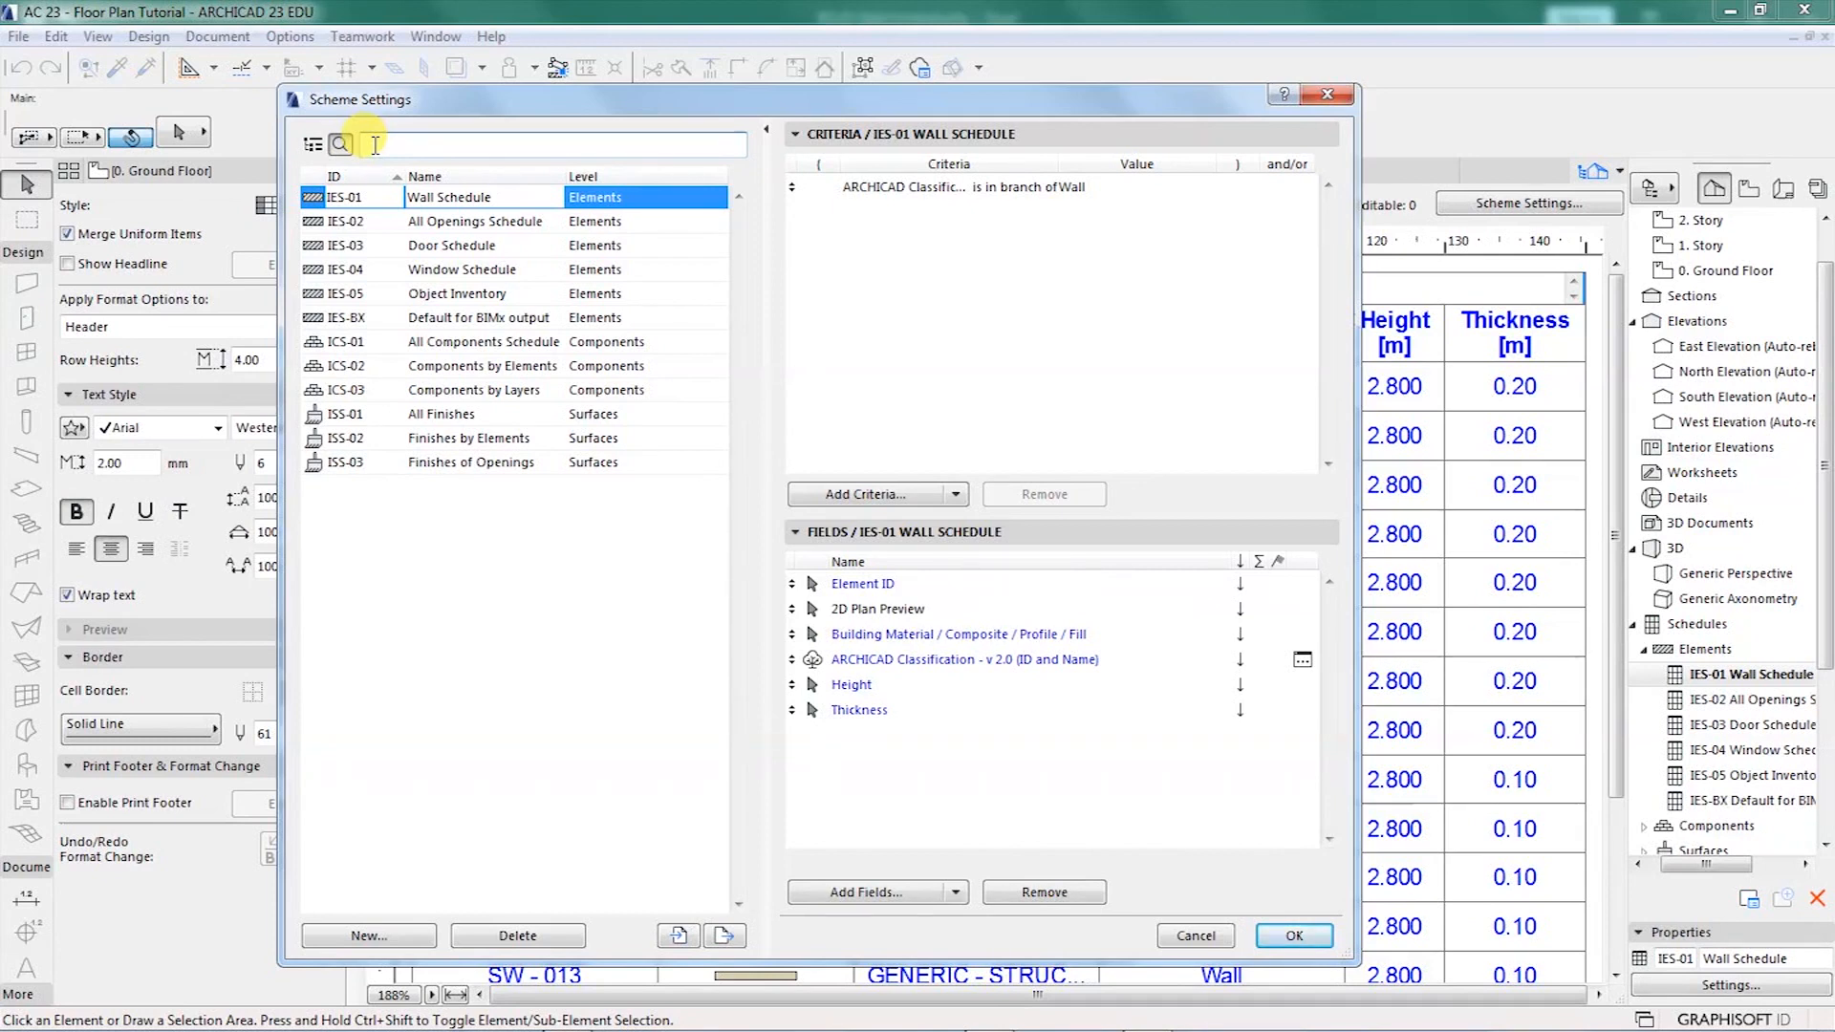
text(area)
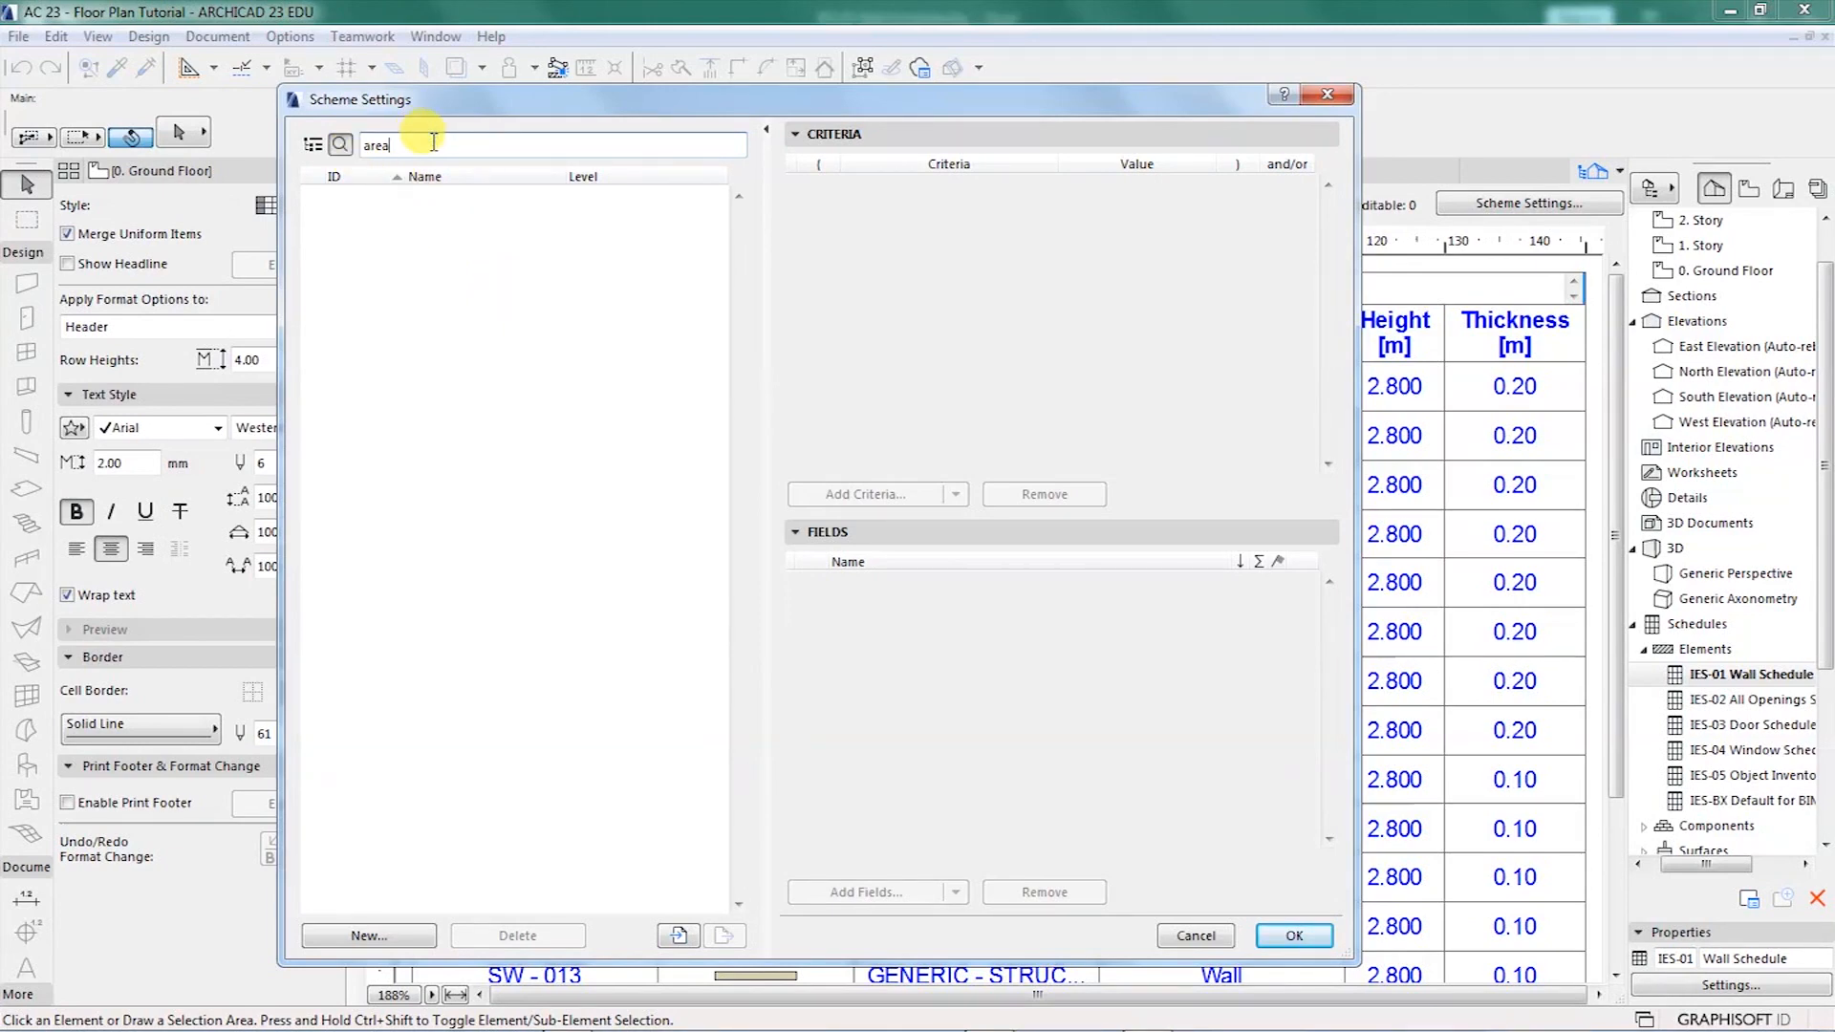
key(Return)
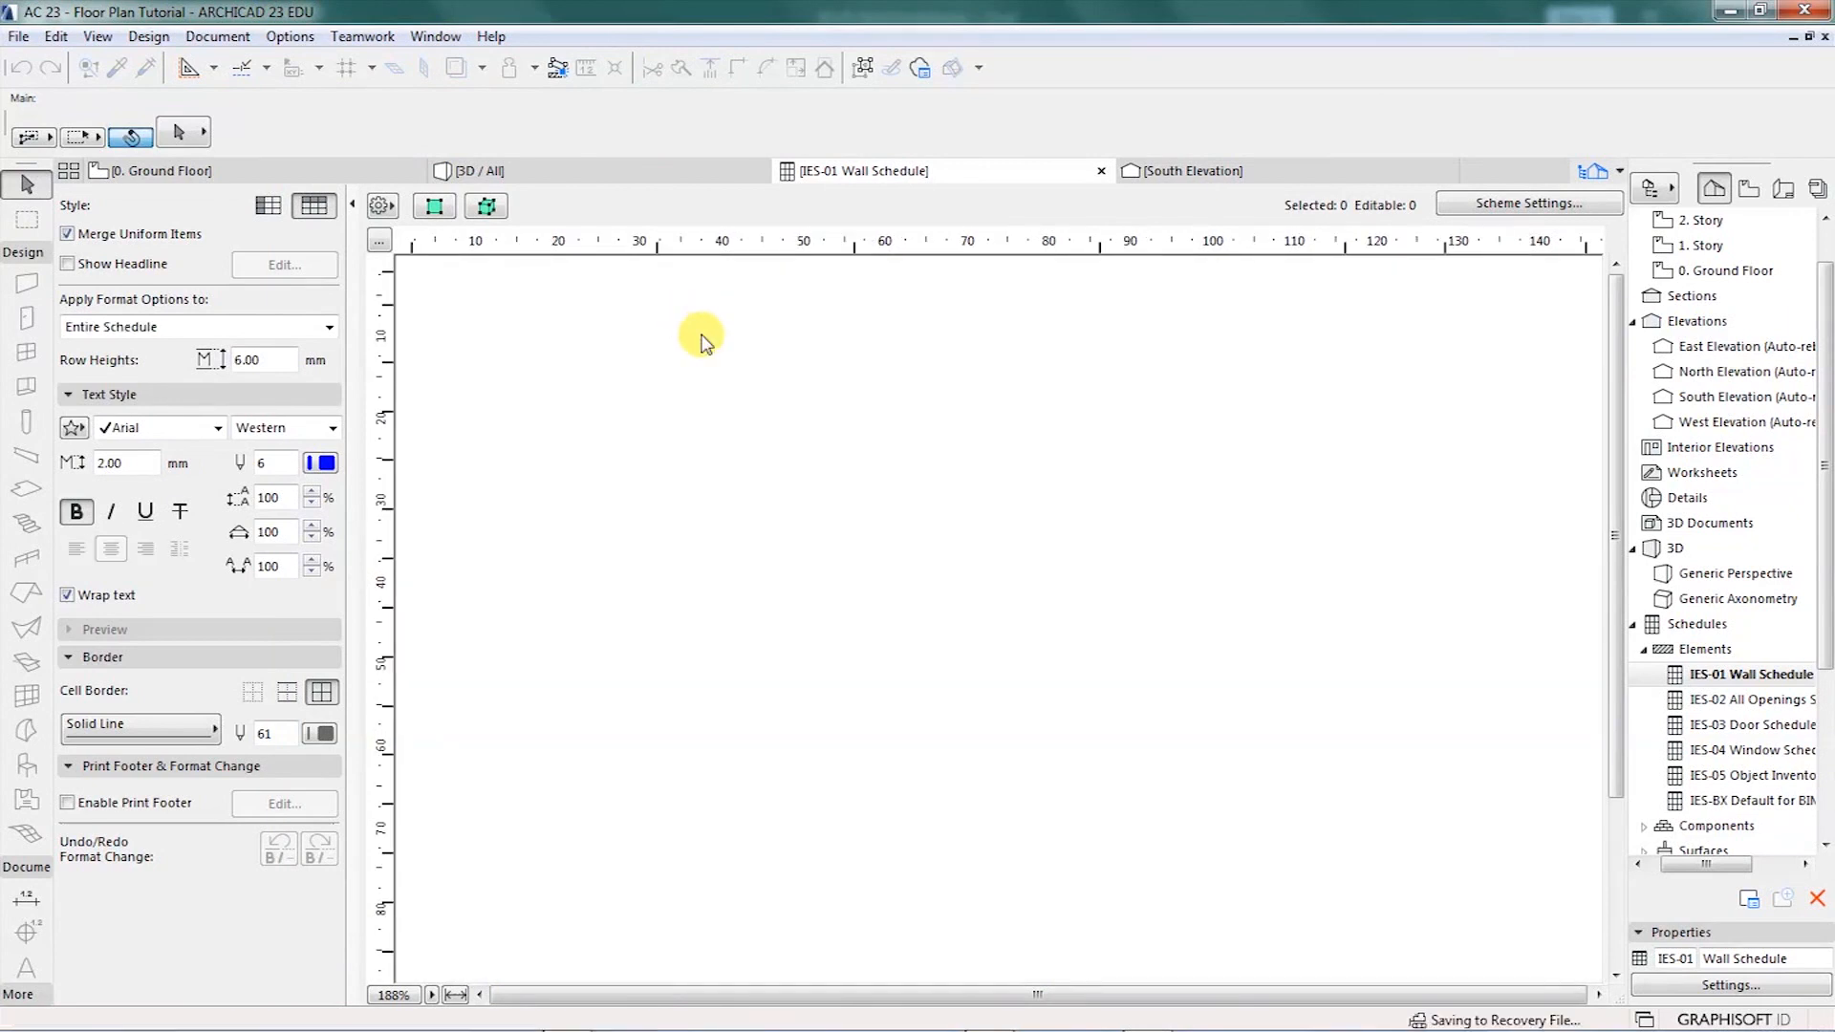
- Open the wall schedule's scheme settings and search its available fields for "area" to reach the Wall group
click(1511, 204)
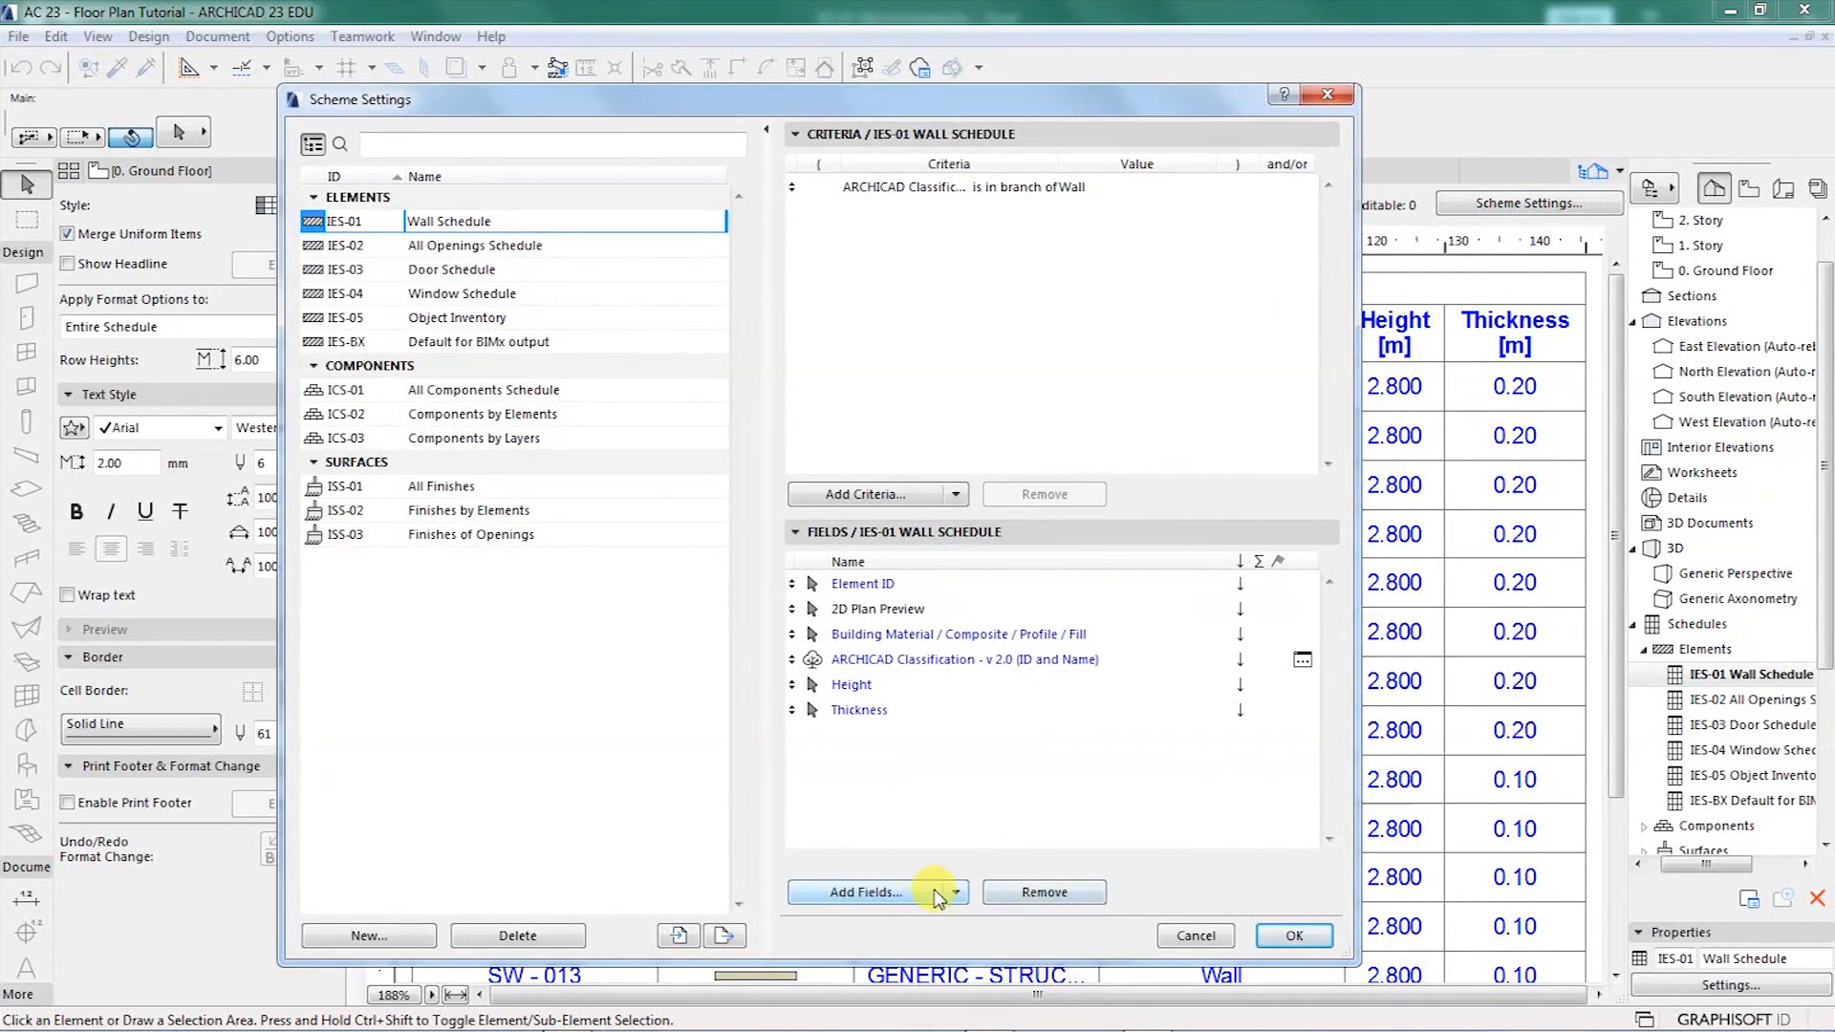
click(864, 893)
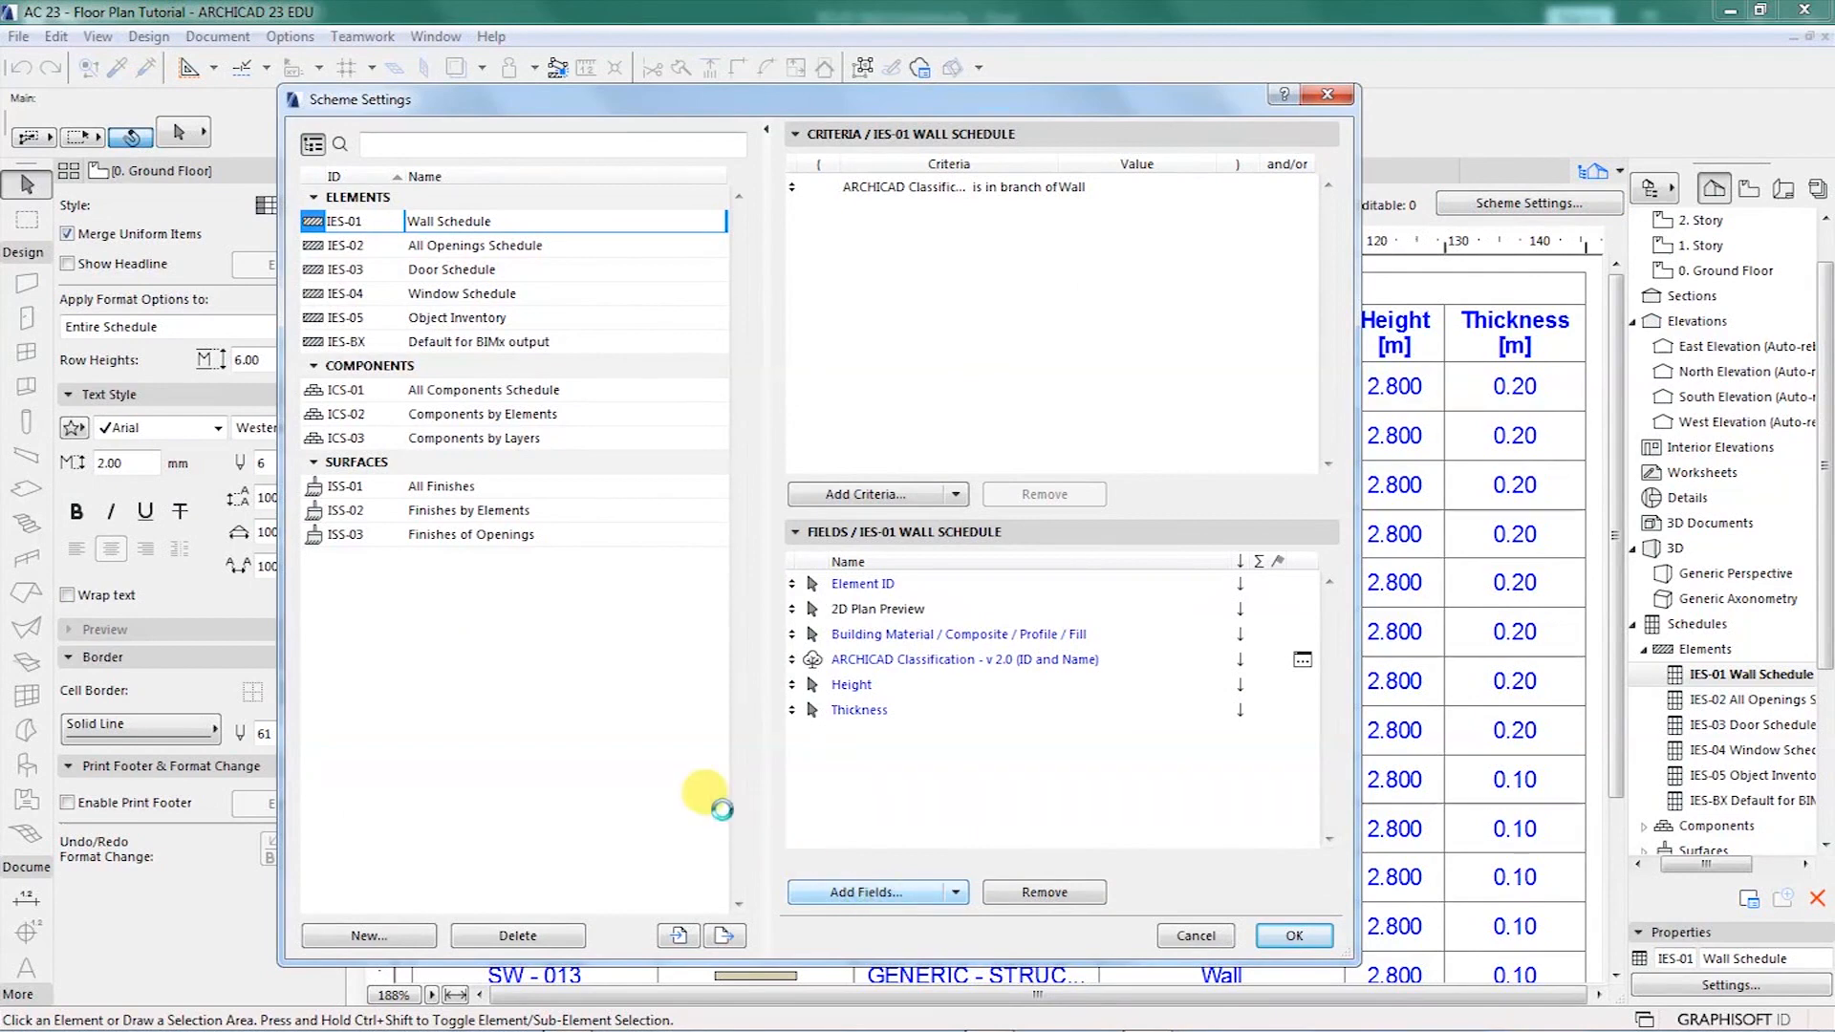
text(a)
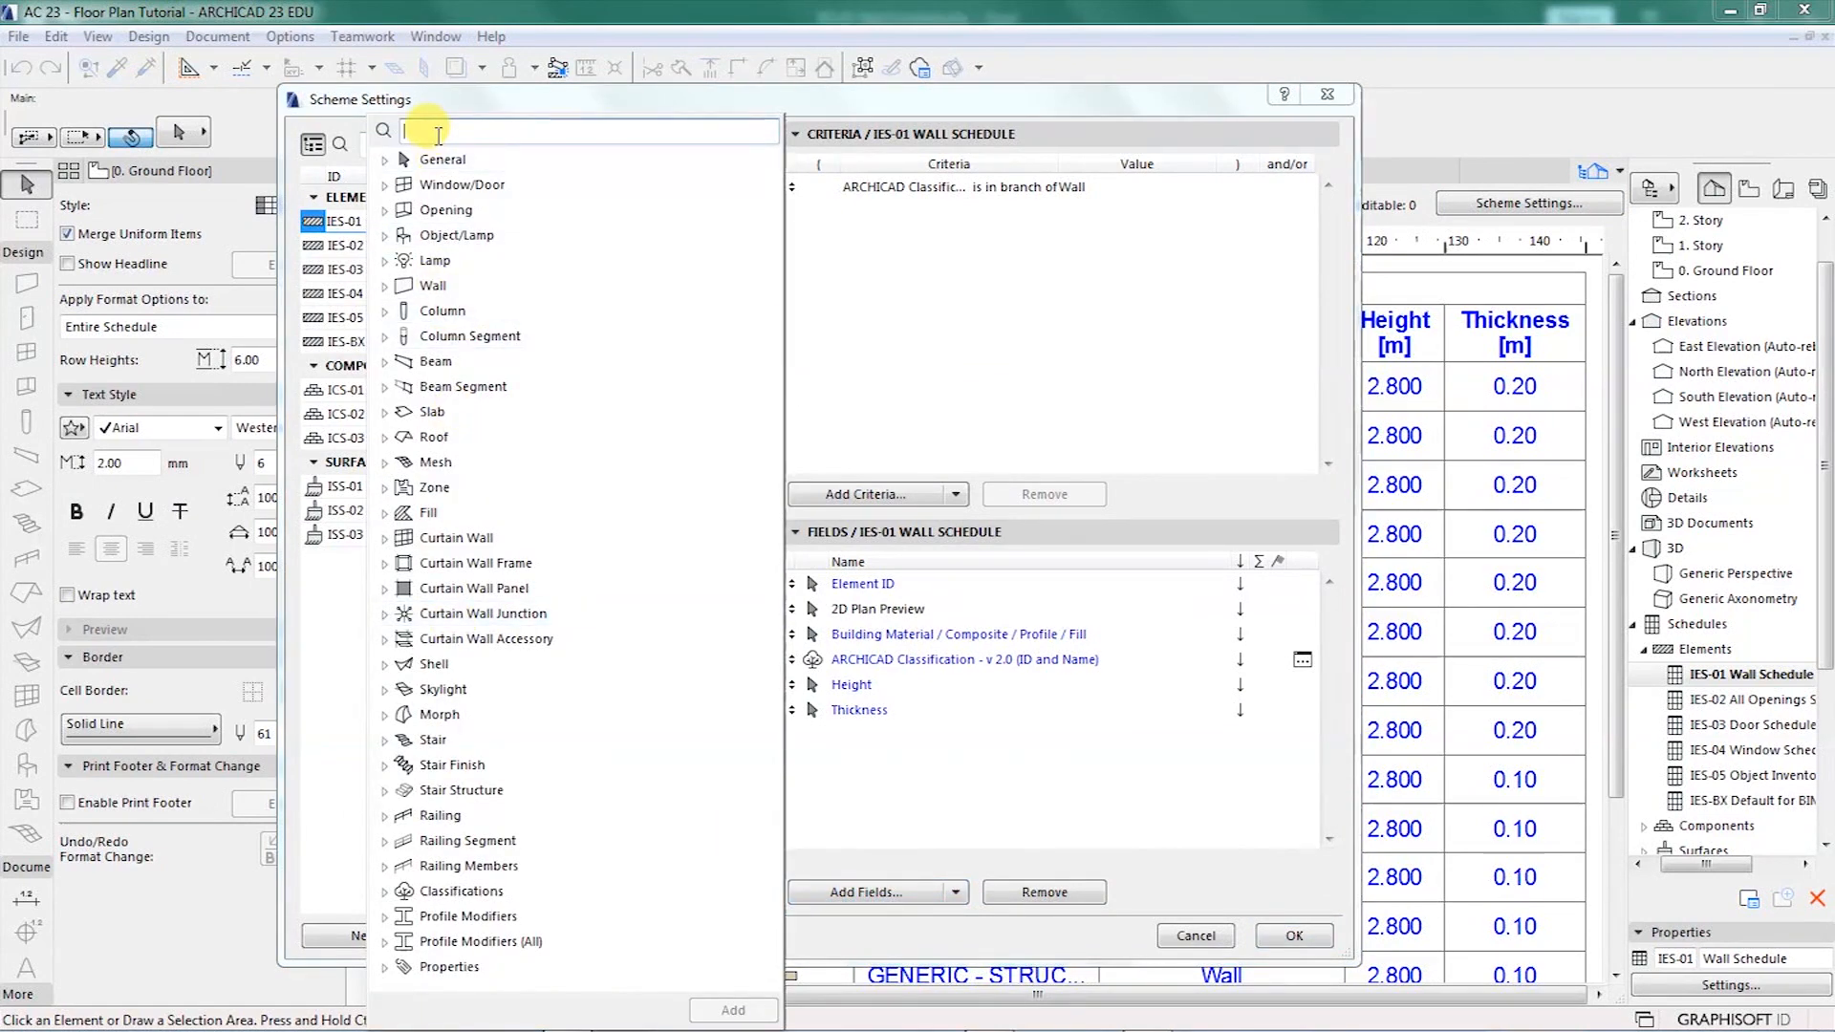
text(rea)
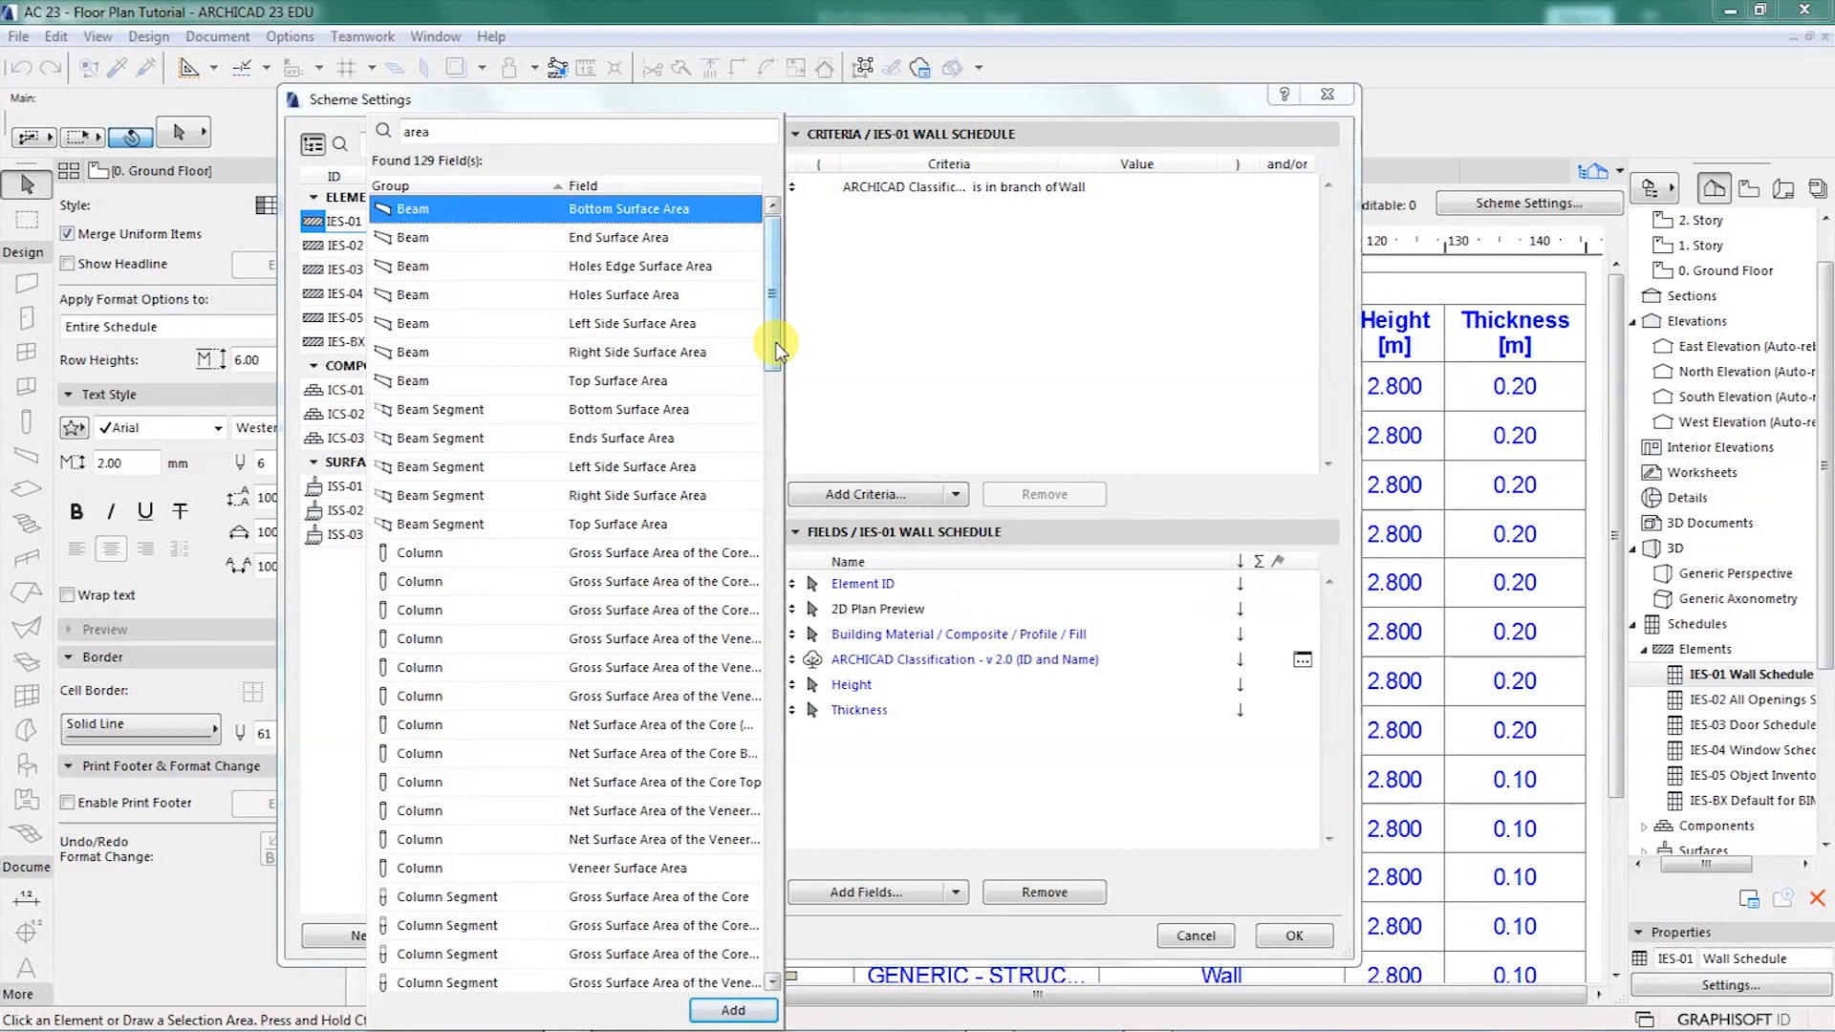
drag(775, 344, 767, 854)
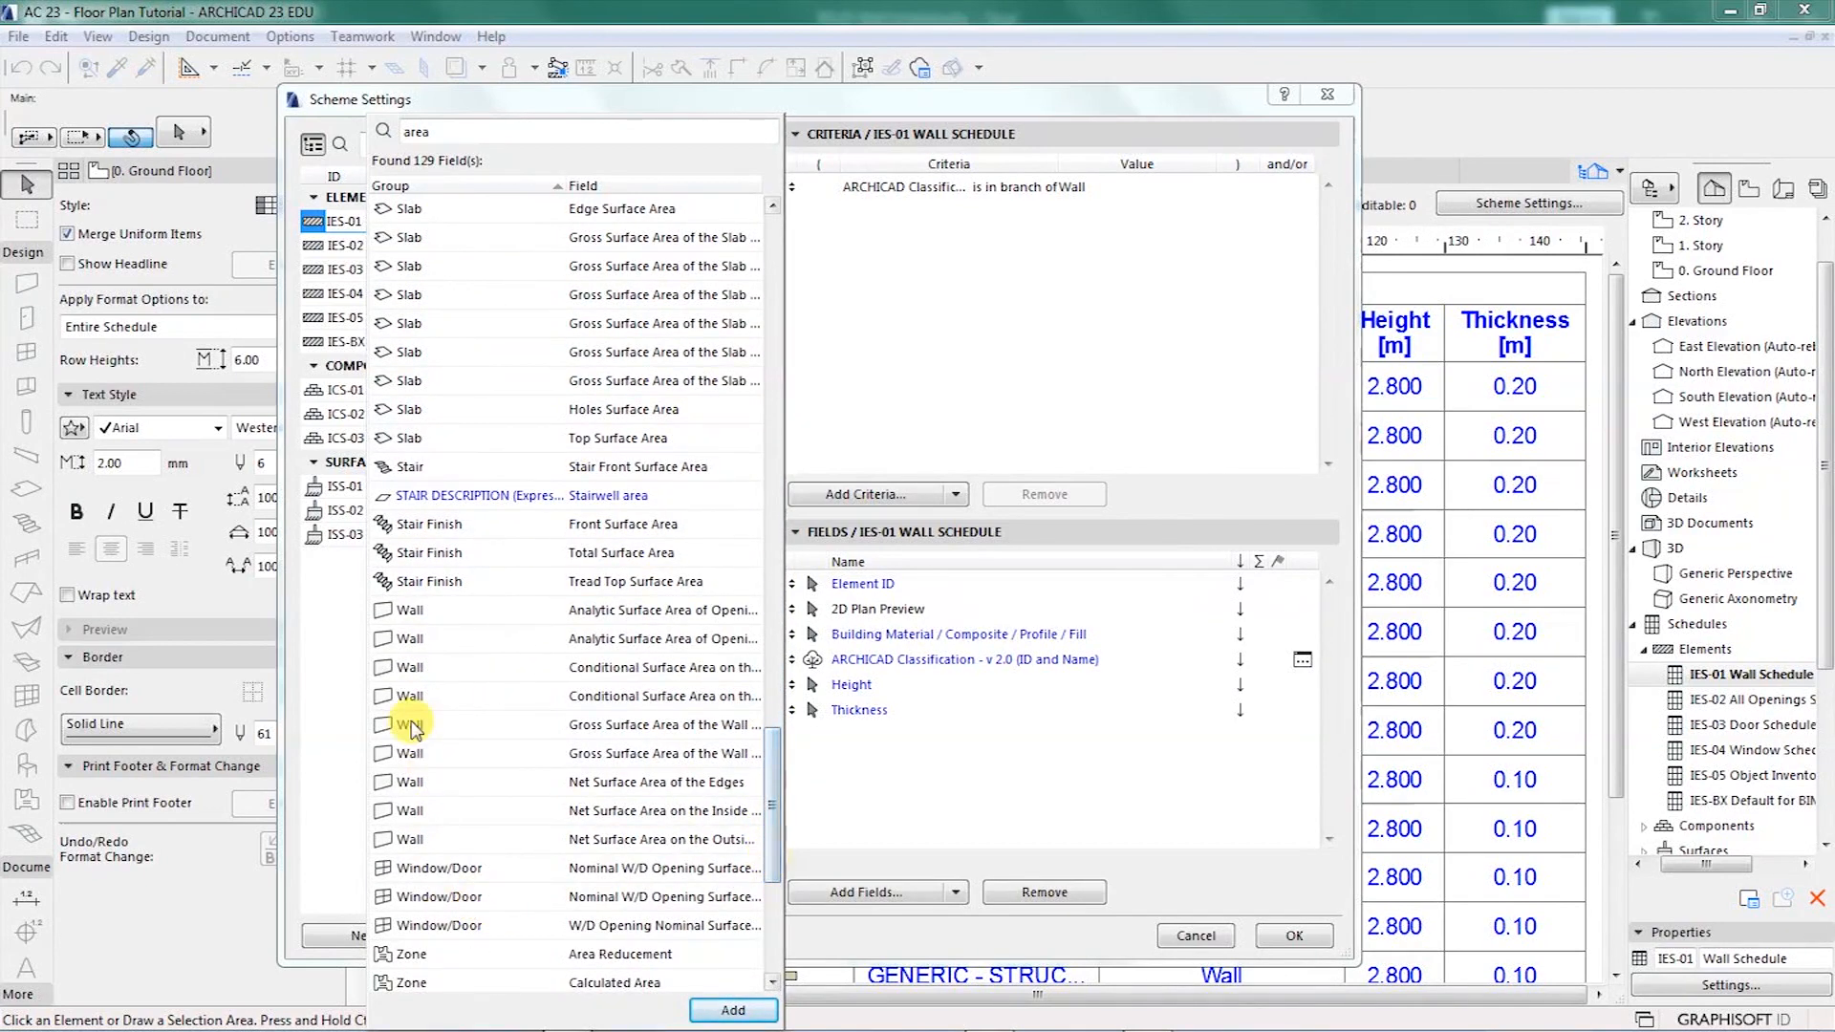
- Compare the Wall surface area fields and add Net Surface Area on the Outside Face to the wall schedule
click(605, 612)
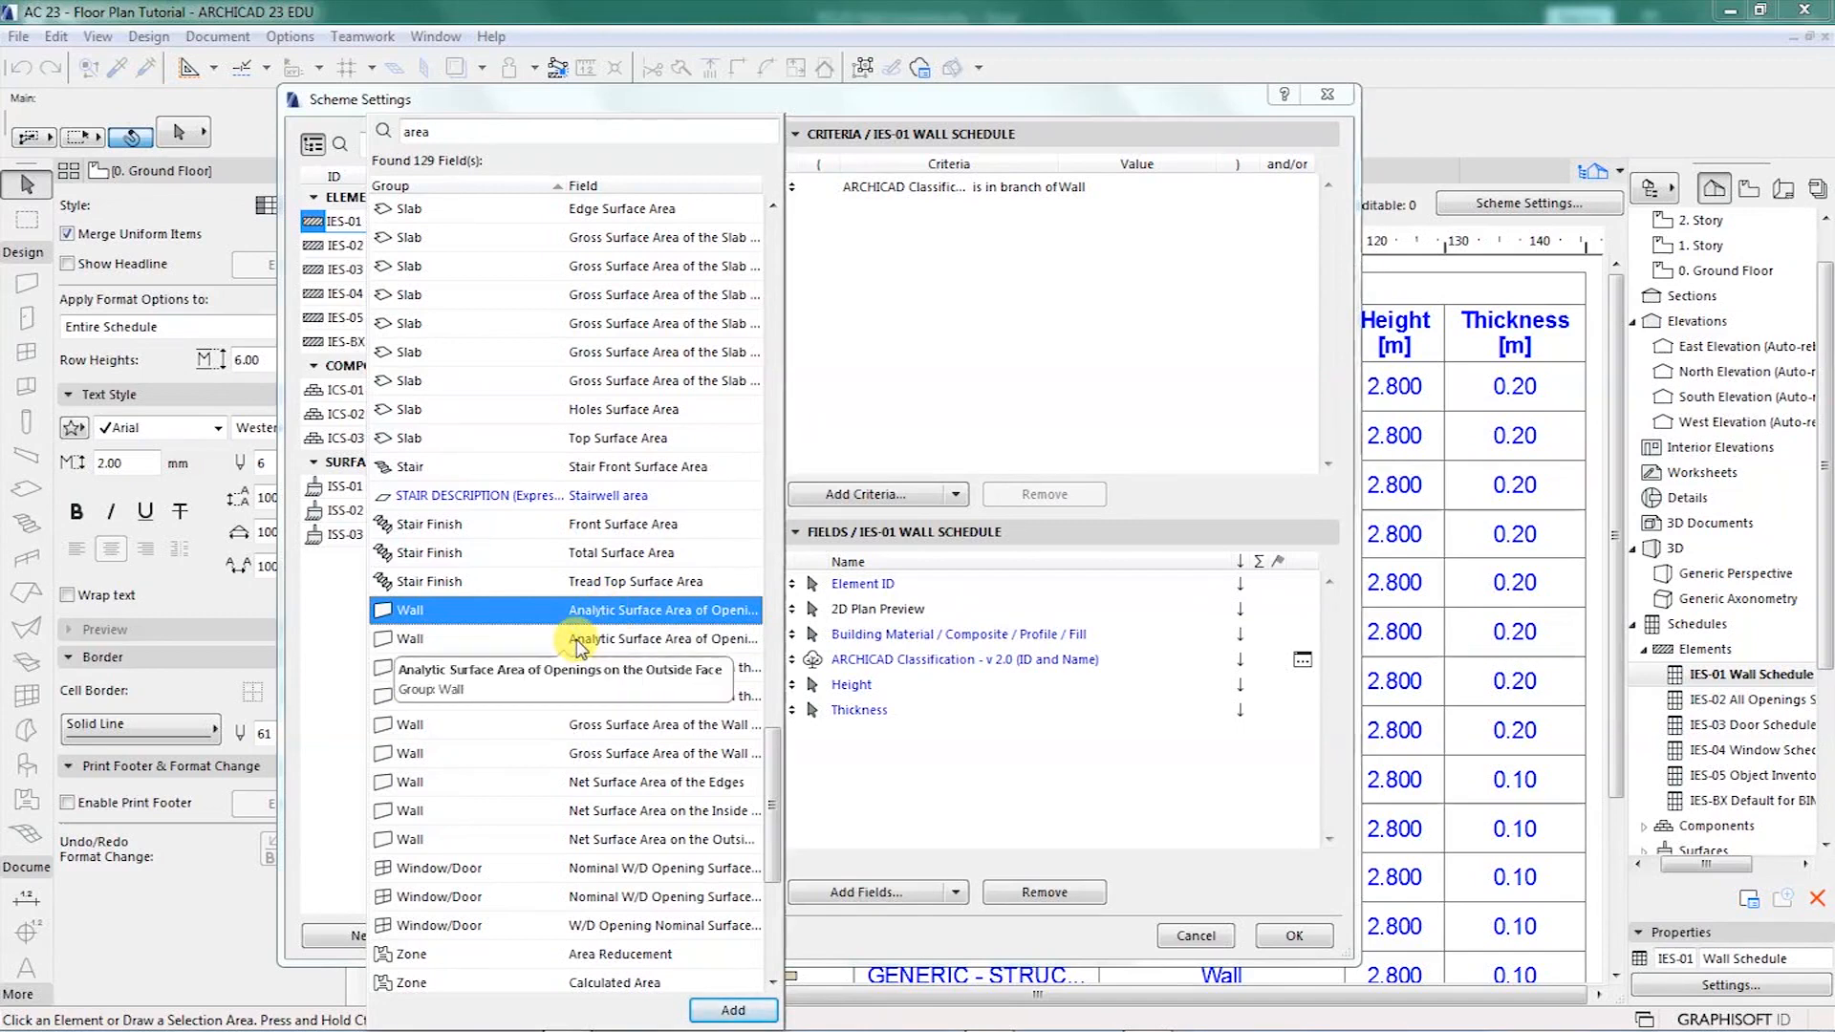
click(595, 641)
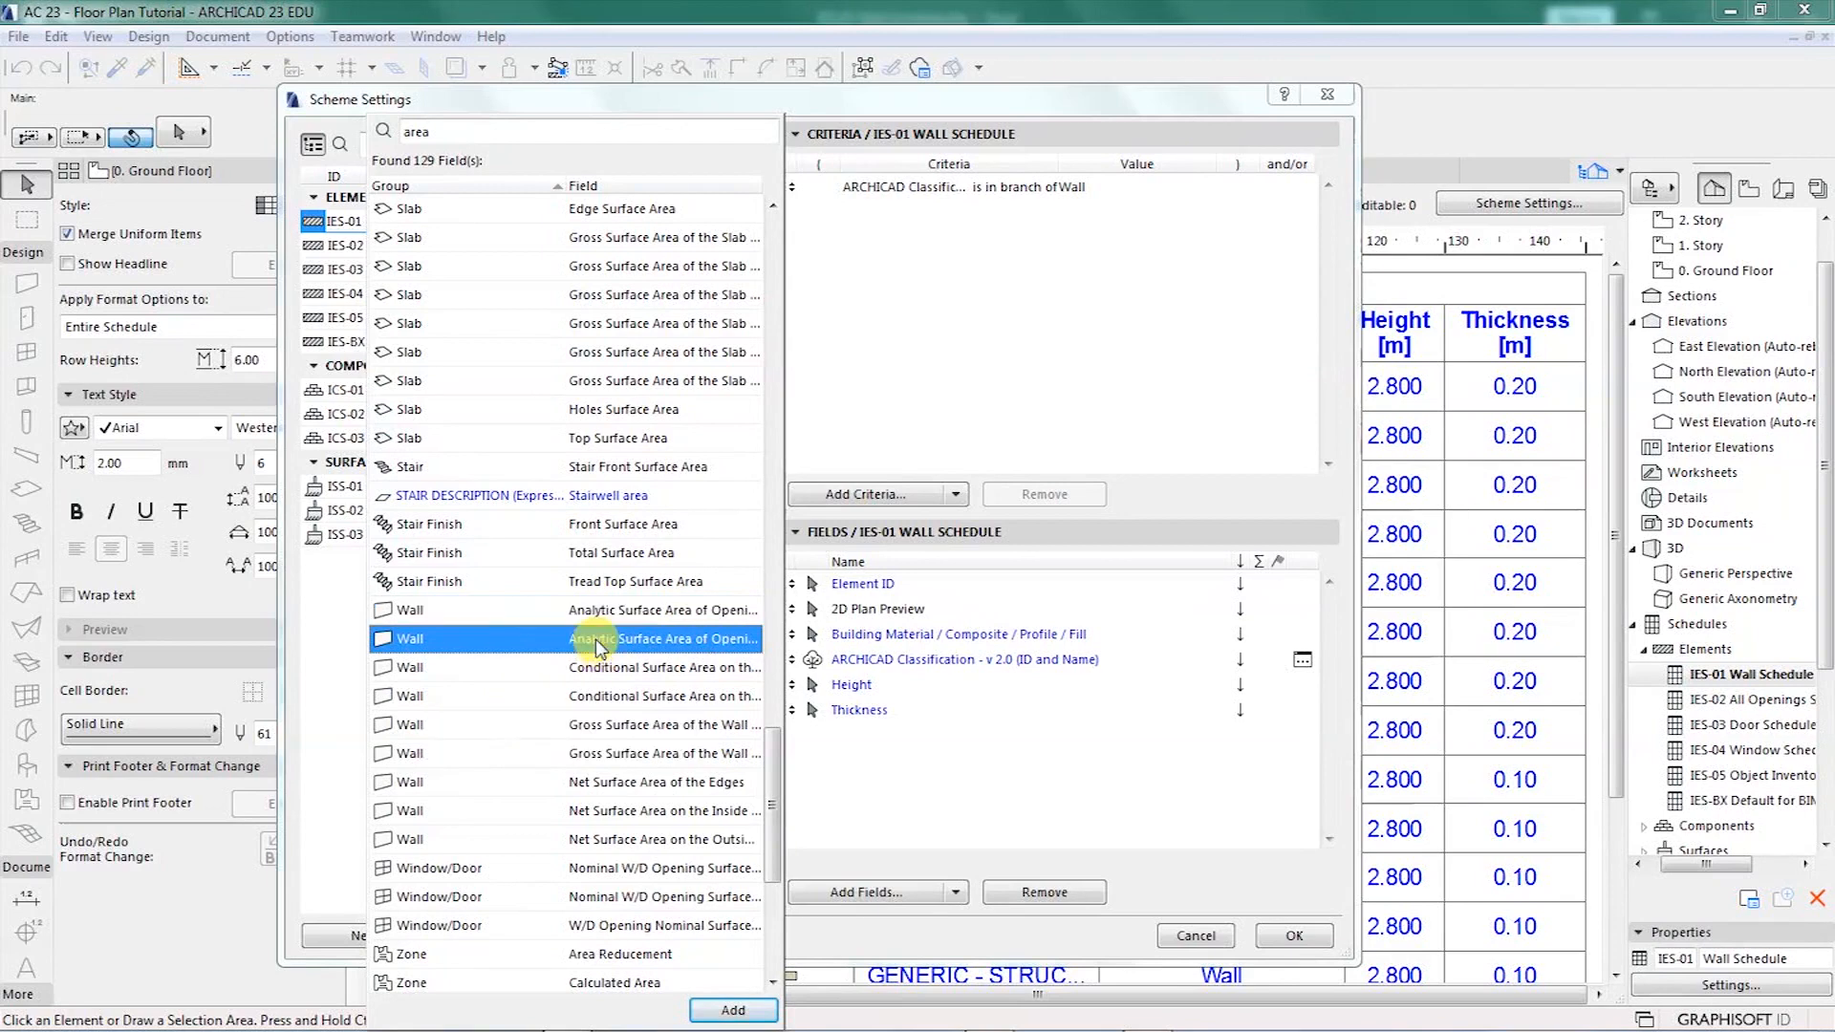
click(586, 673)
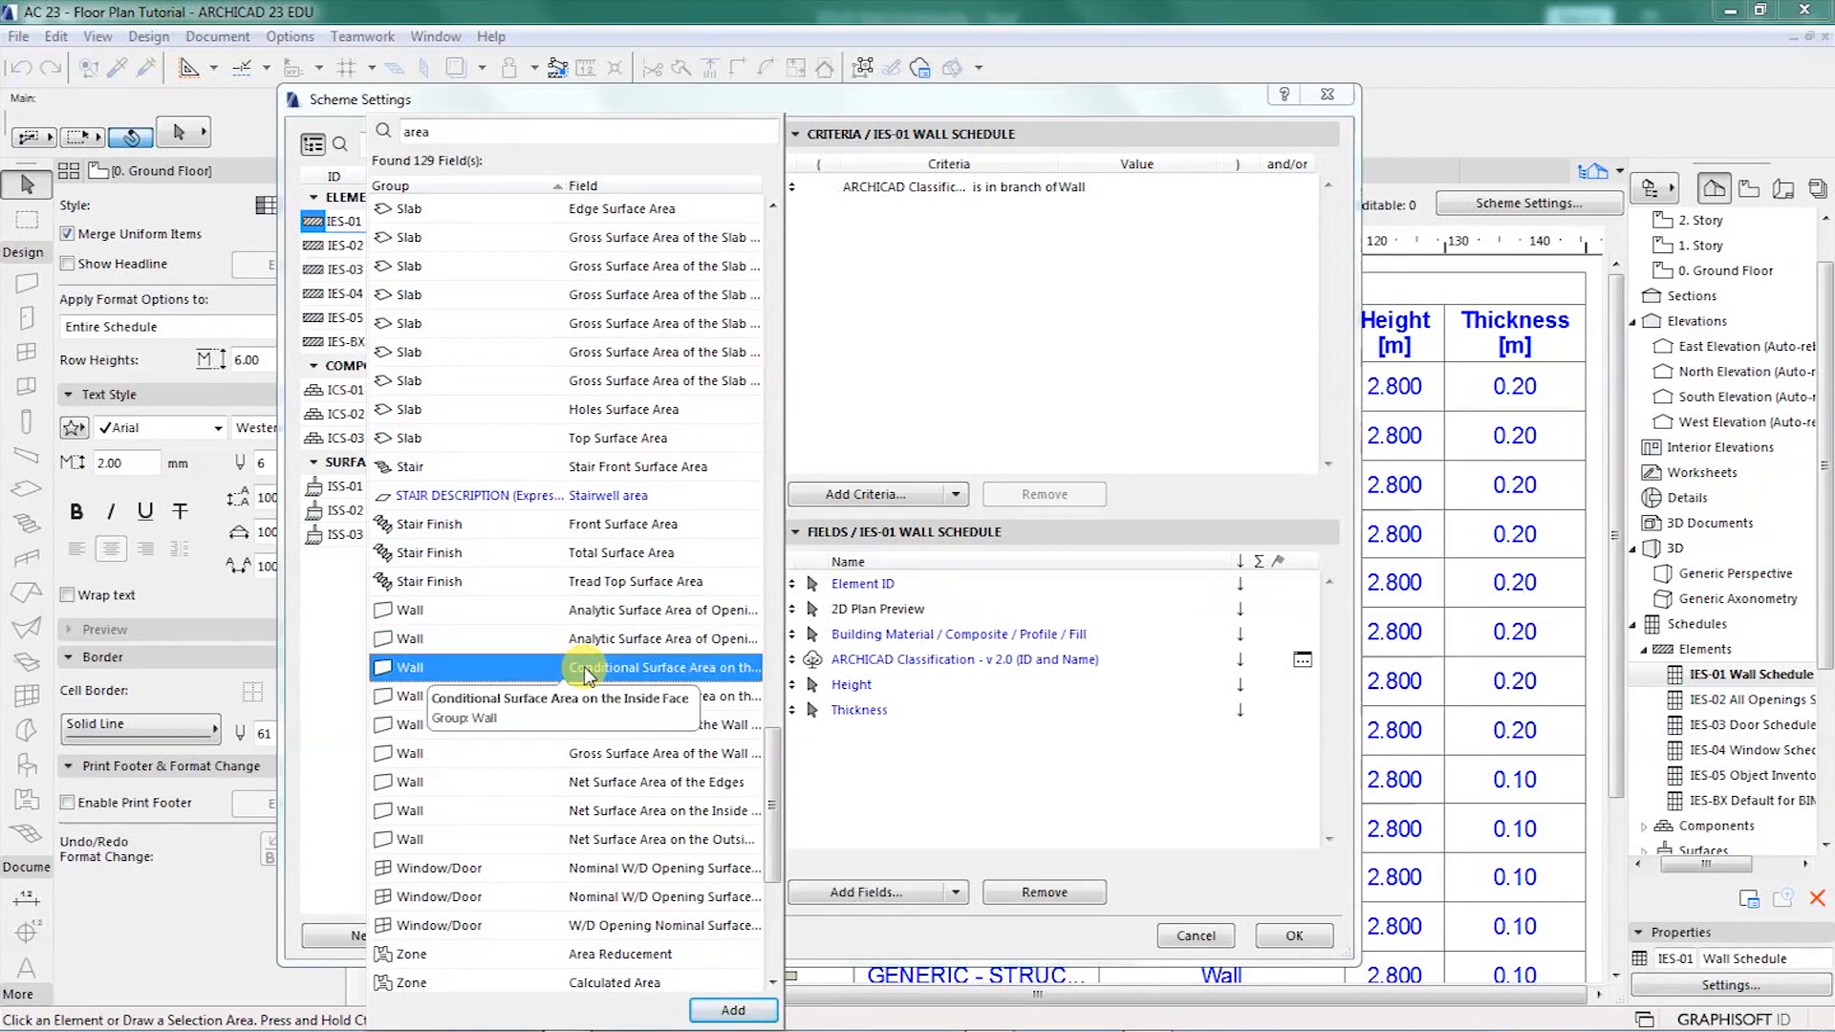
click(606, 697)
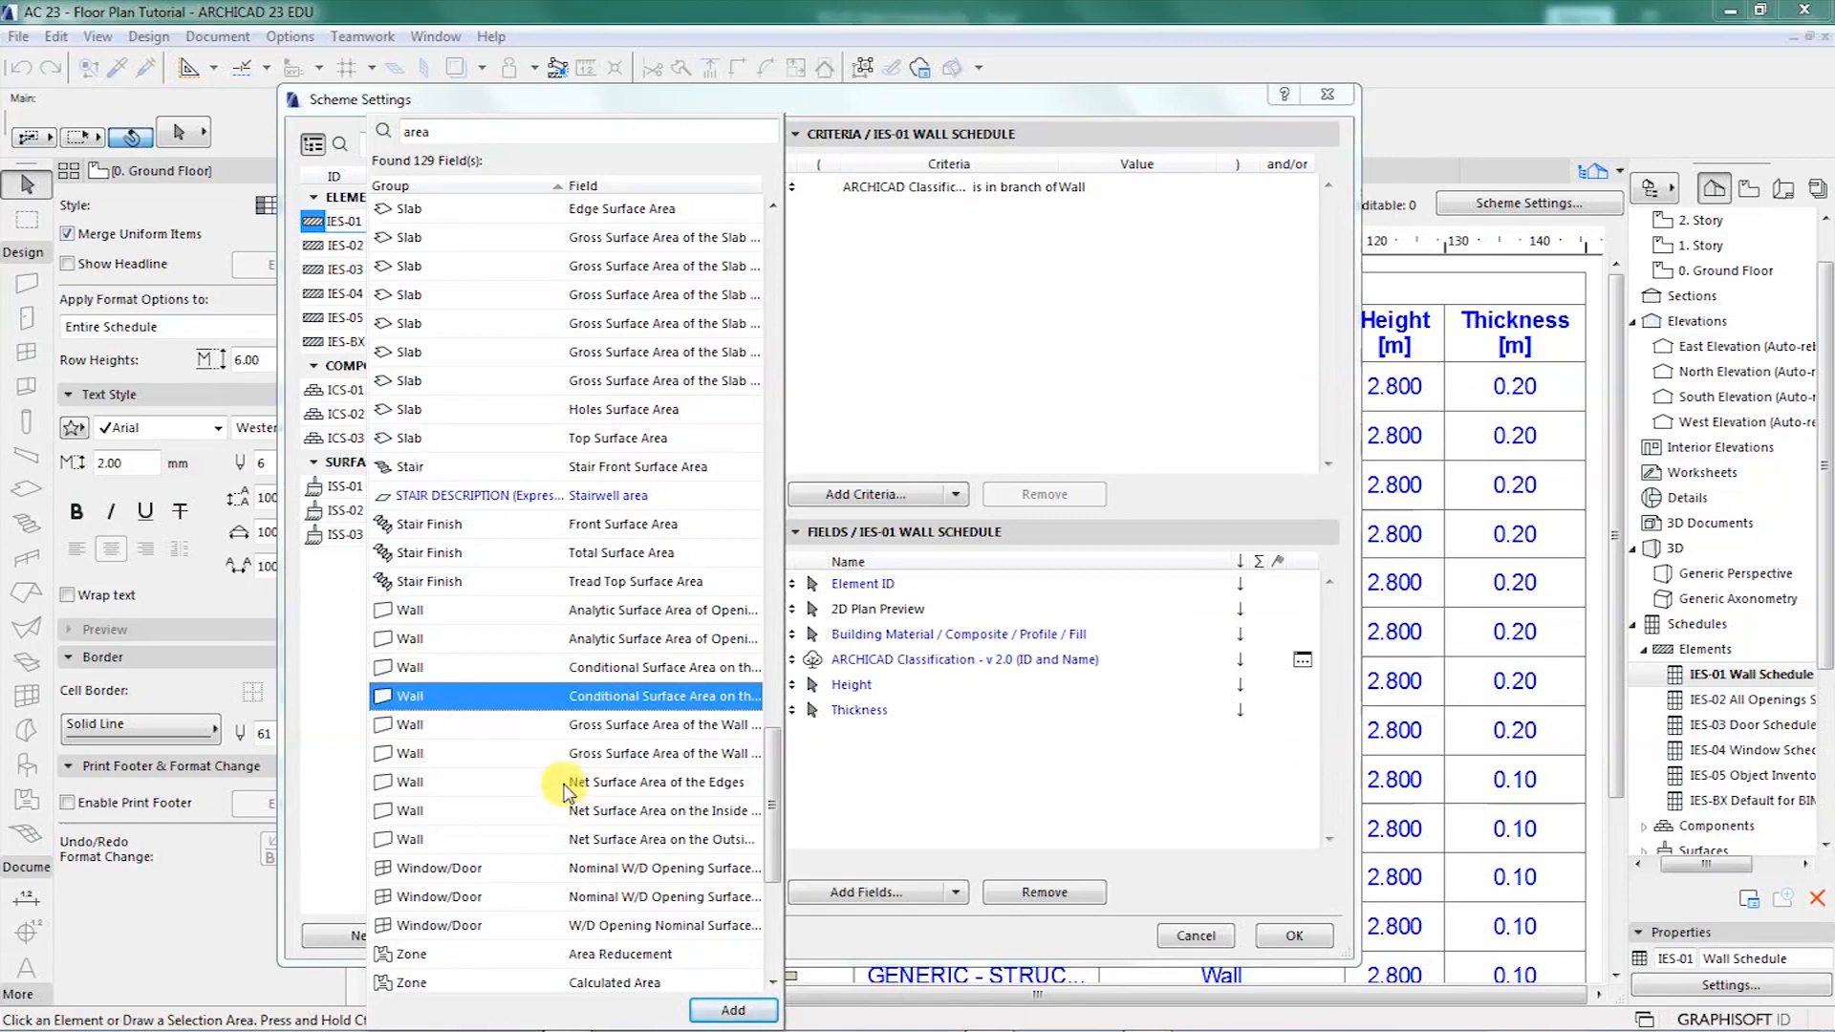
click(591, 728)
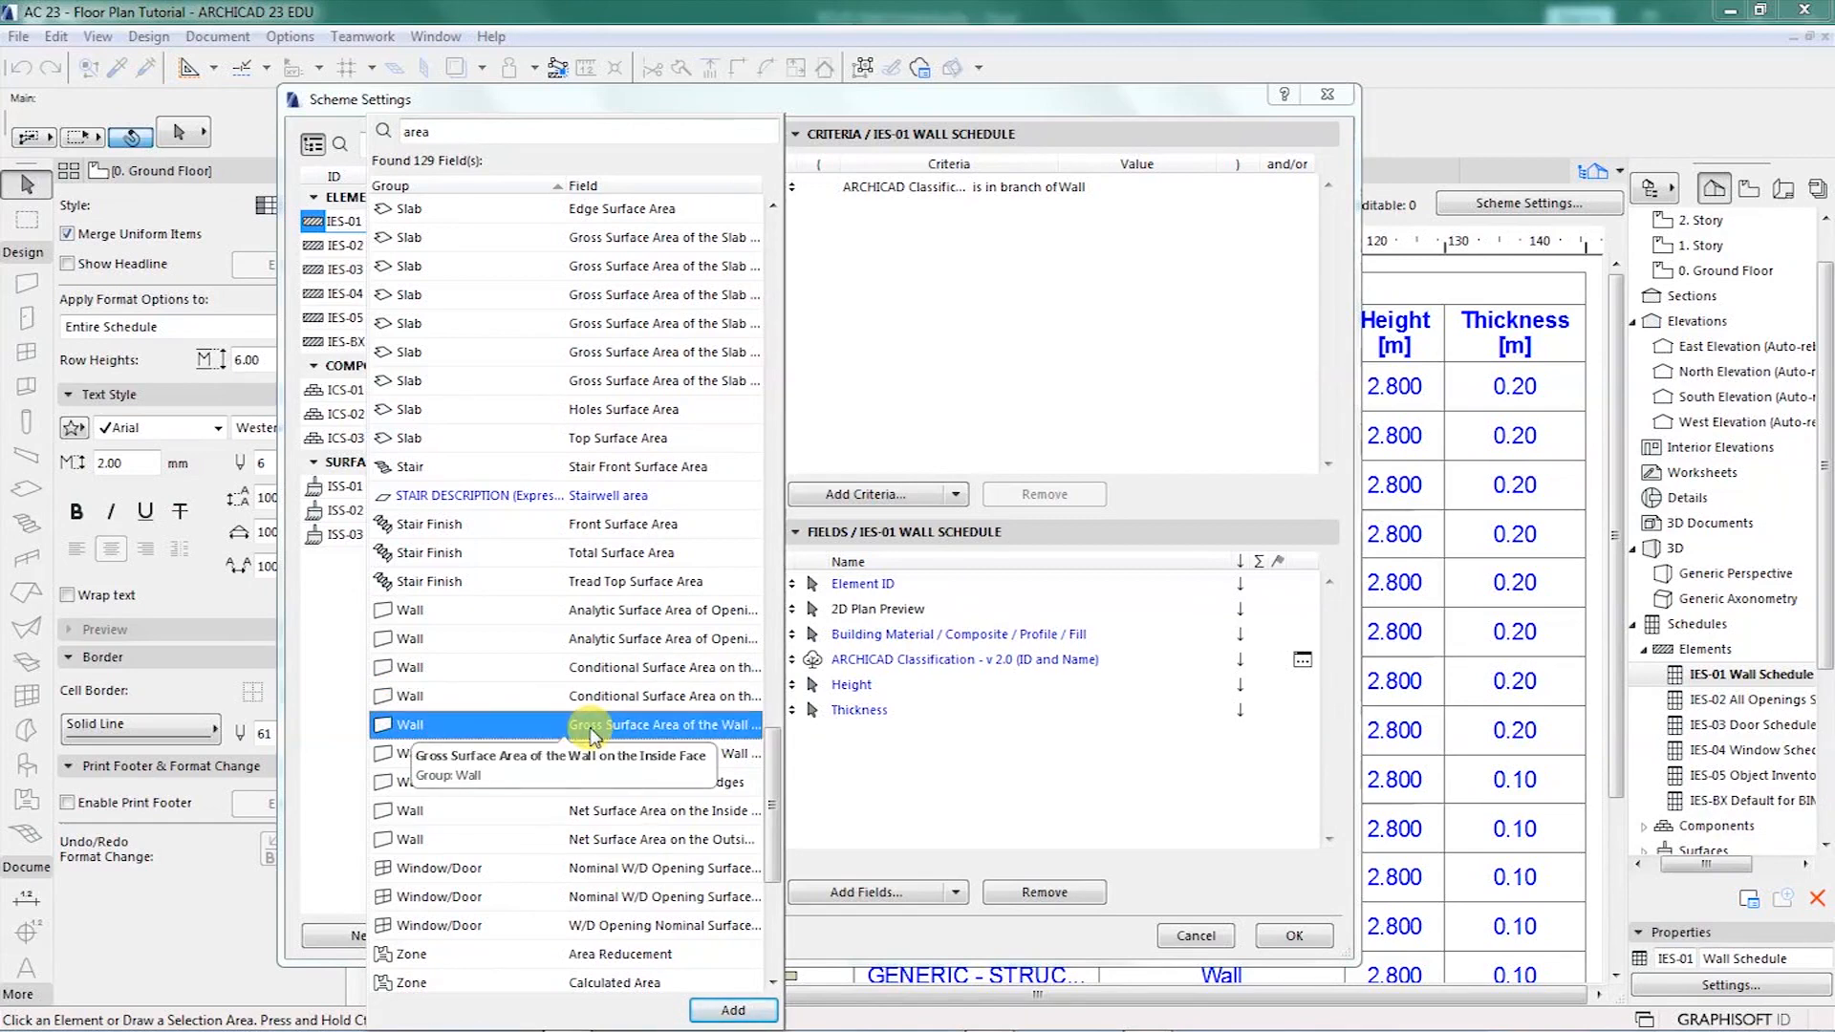
click(596, 757)
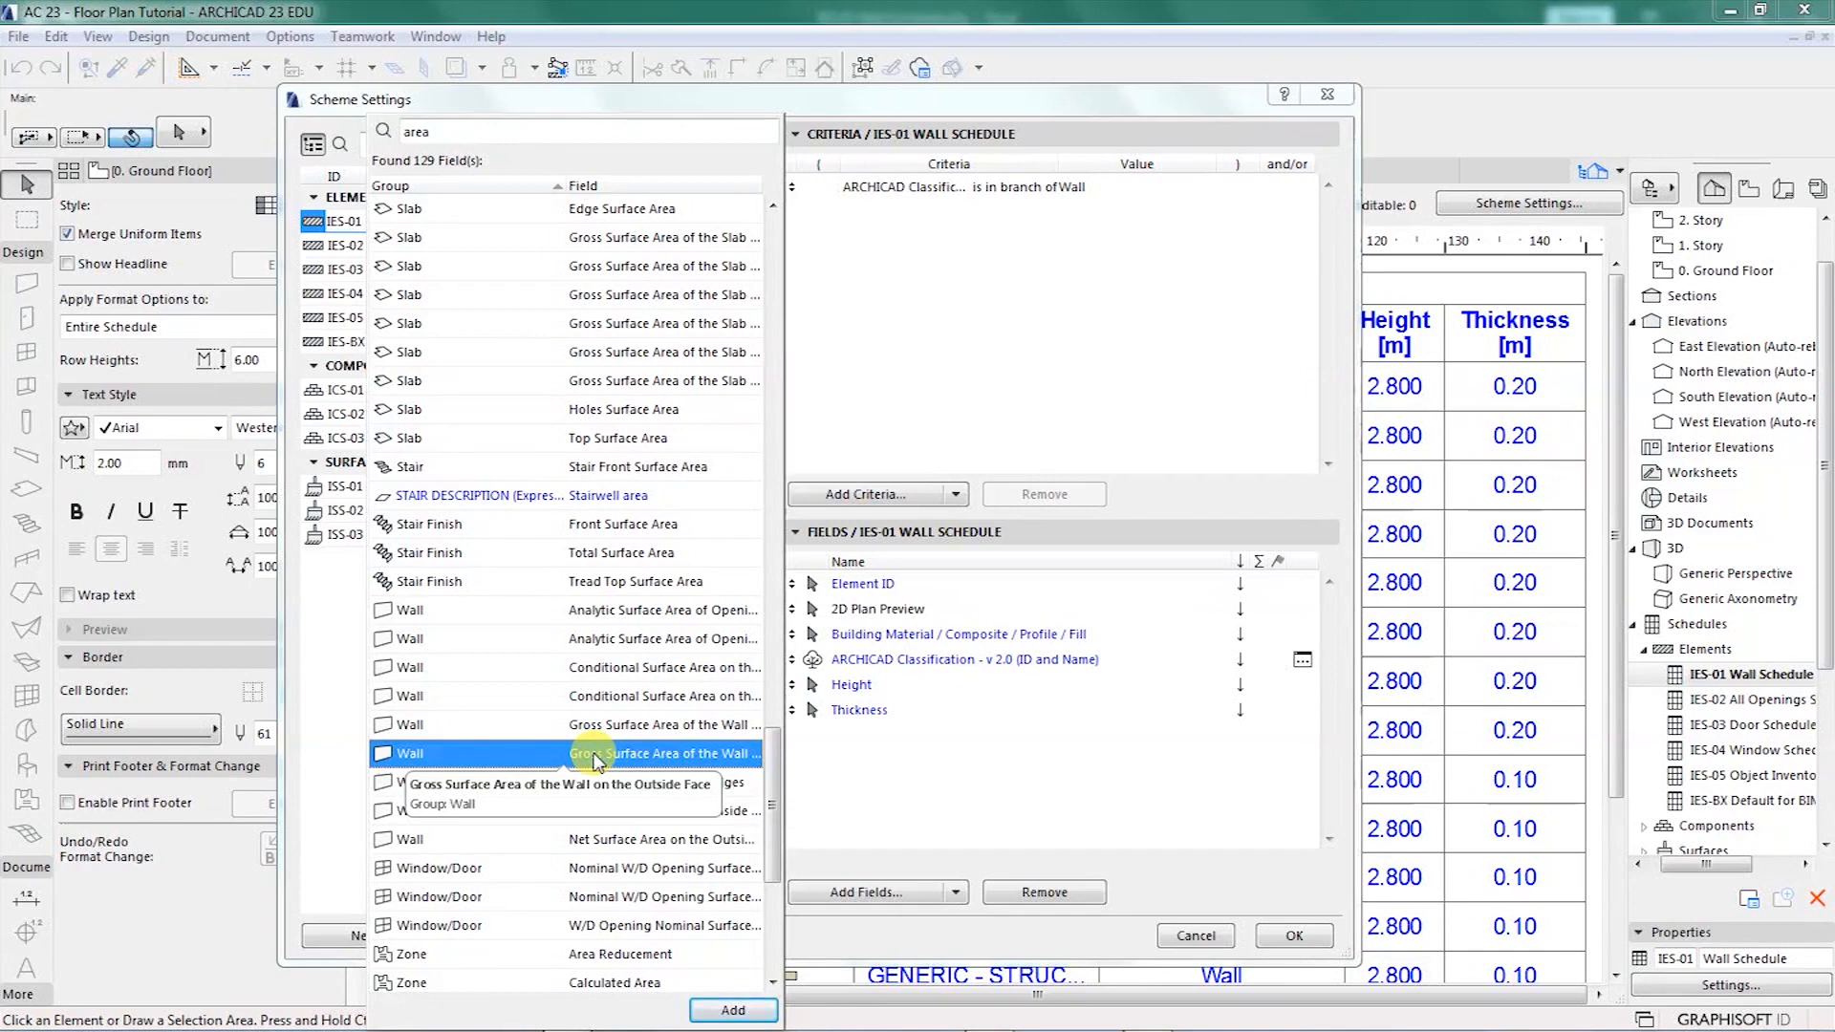
click(576, 784)
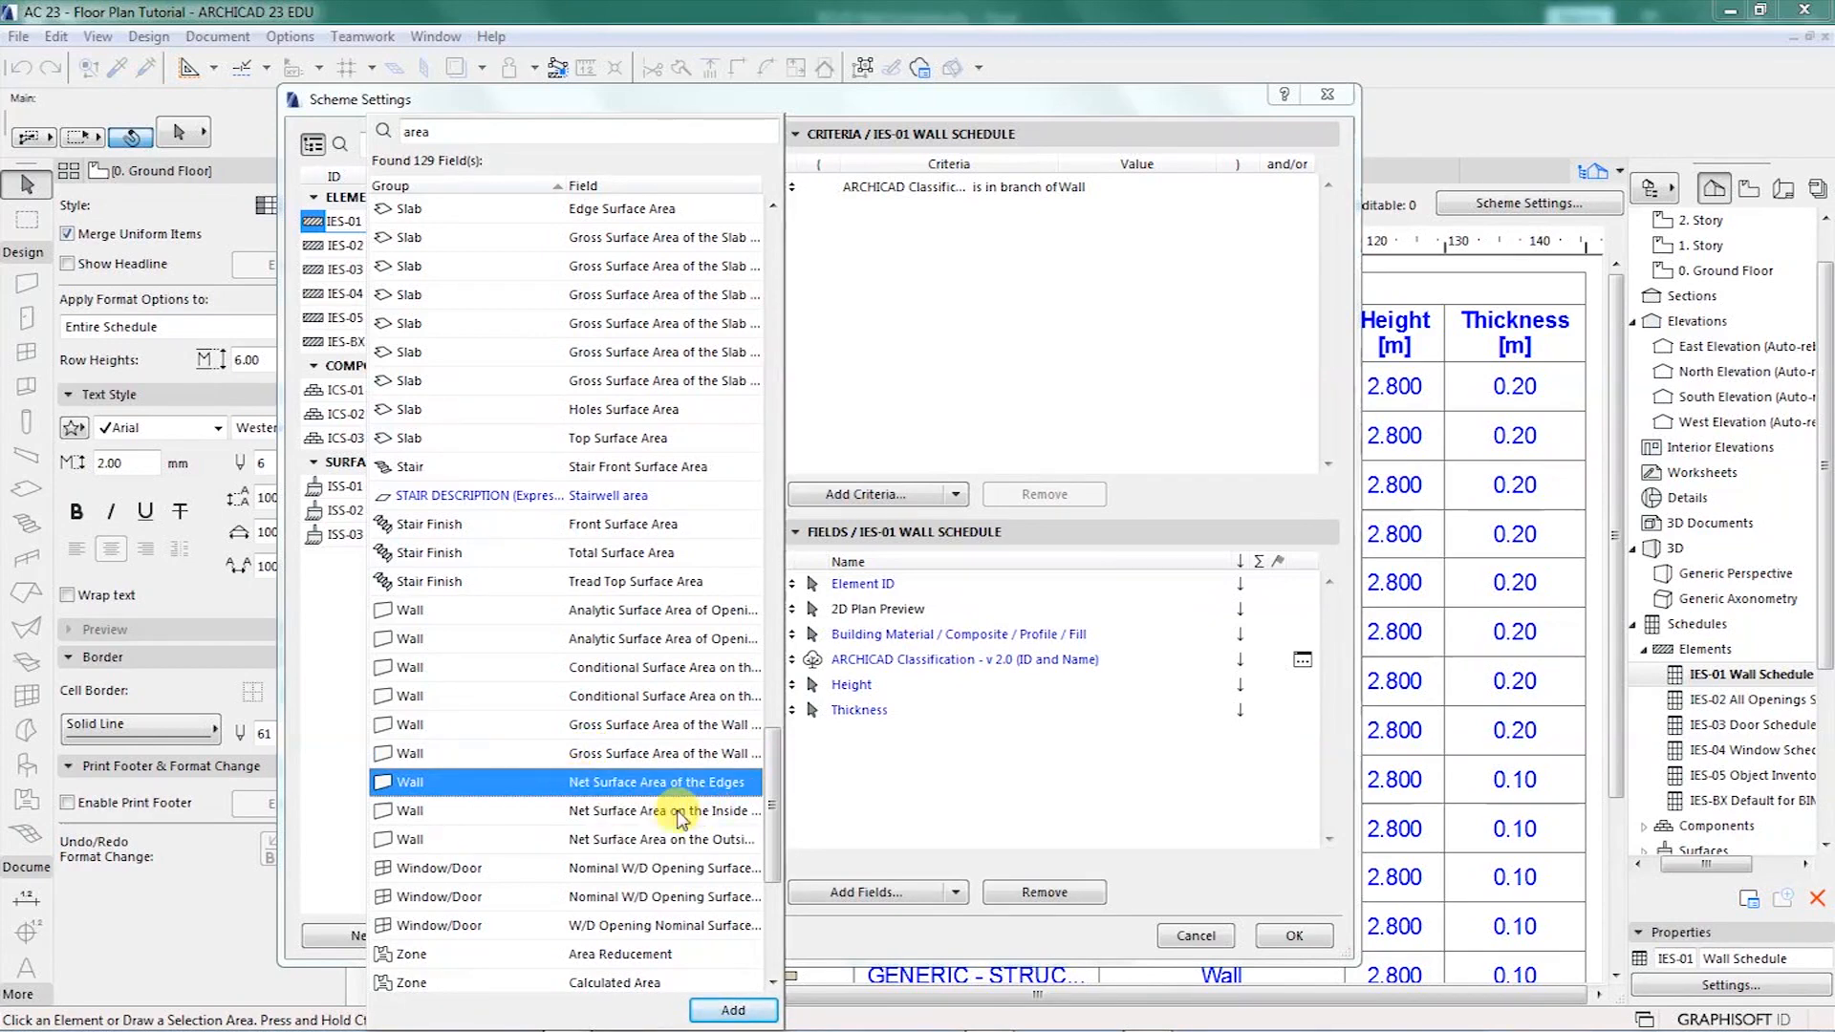
click(627, 813)
click(631, 839)
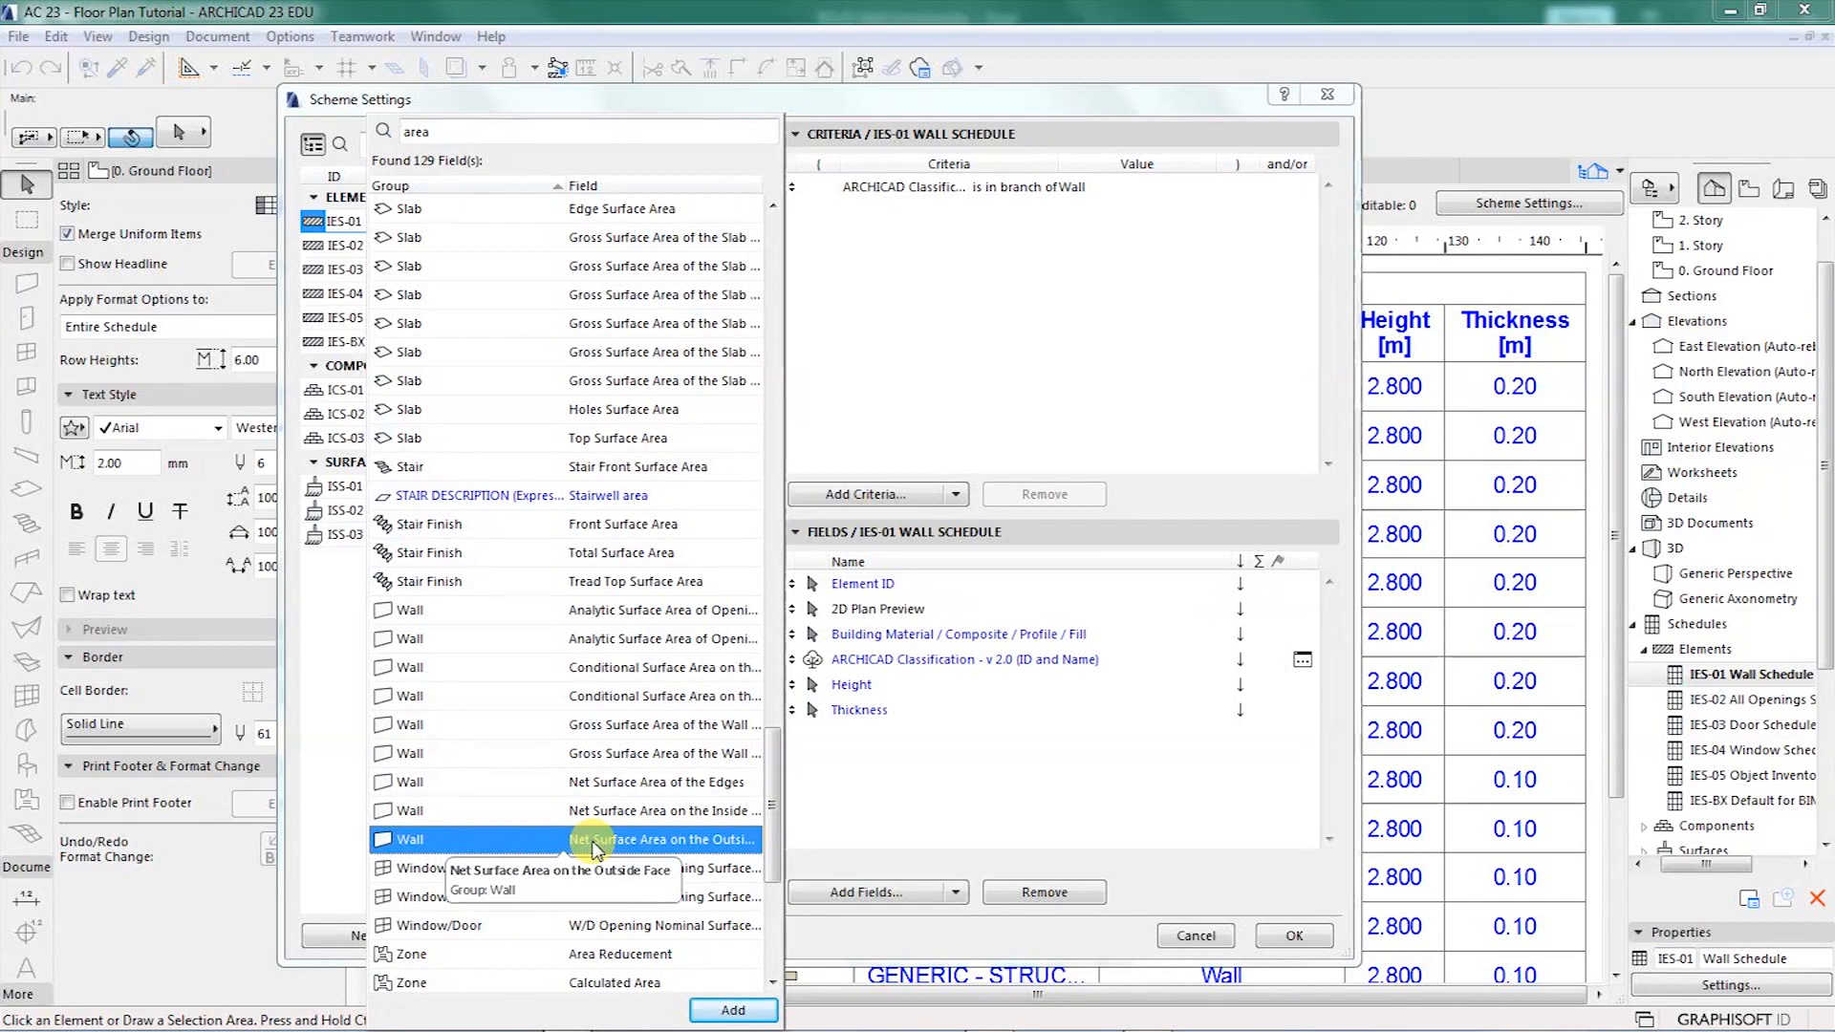
click(731, 1011)
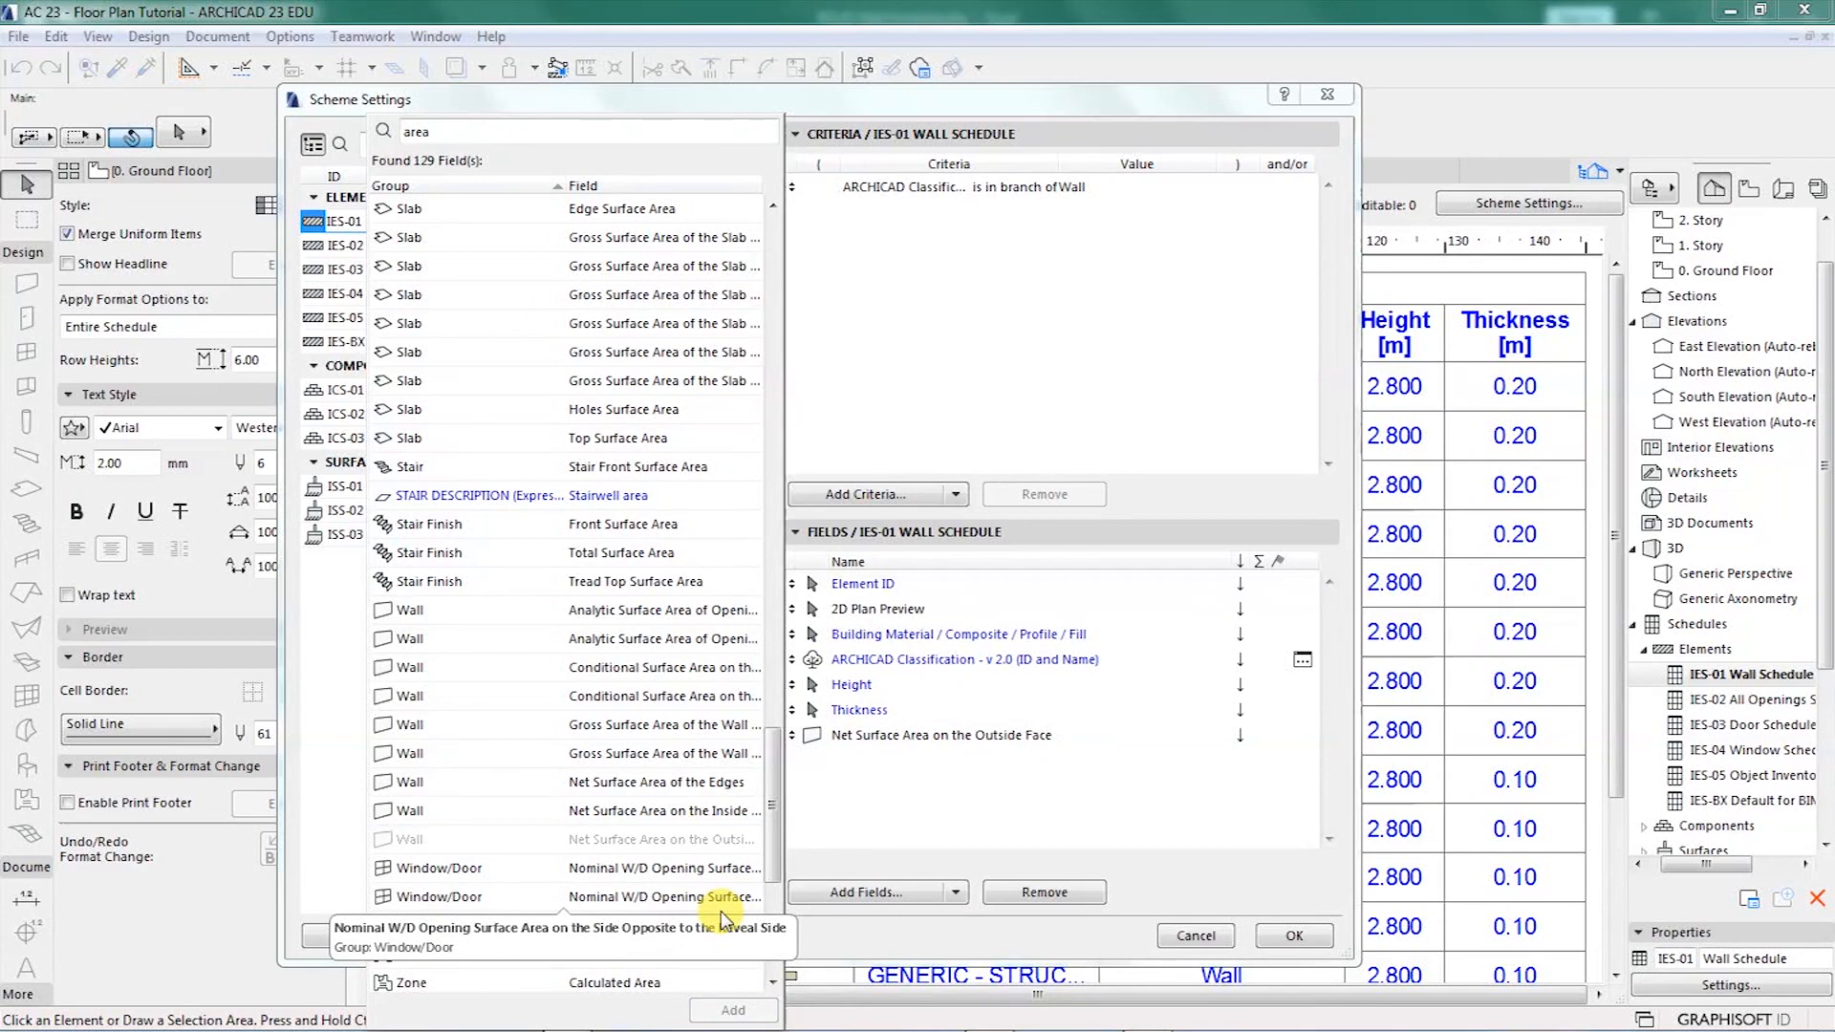
- Search the available fields for "material" and add the General field Building Materials (All) to the wall schedule
double_click(419, 135)
text(mat)
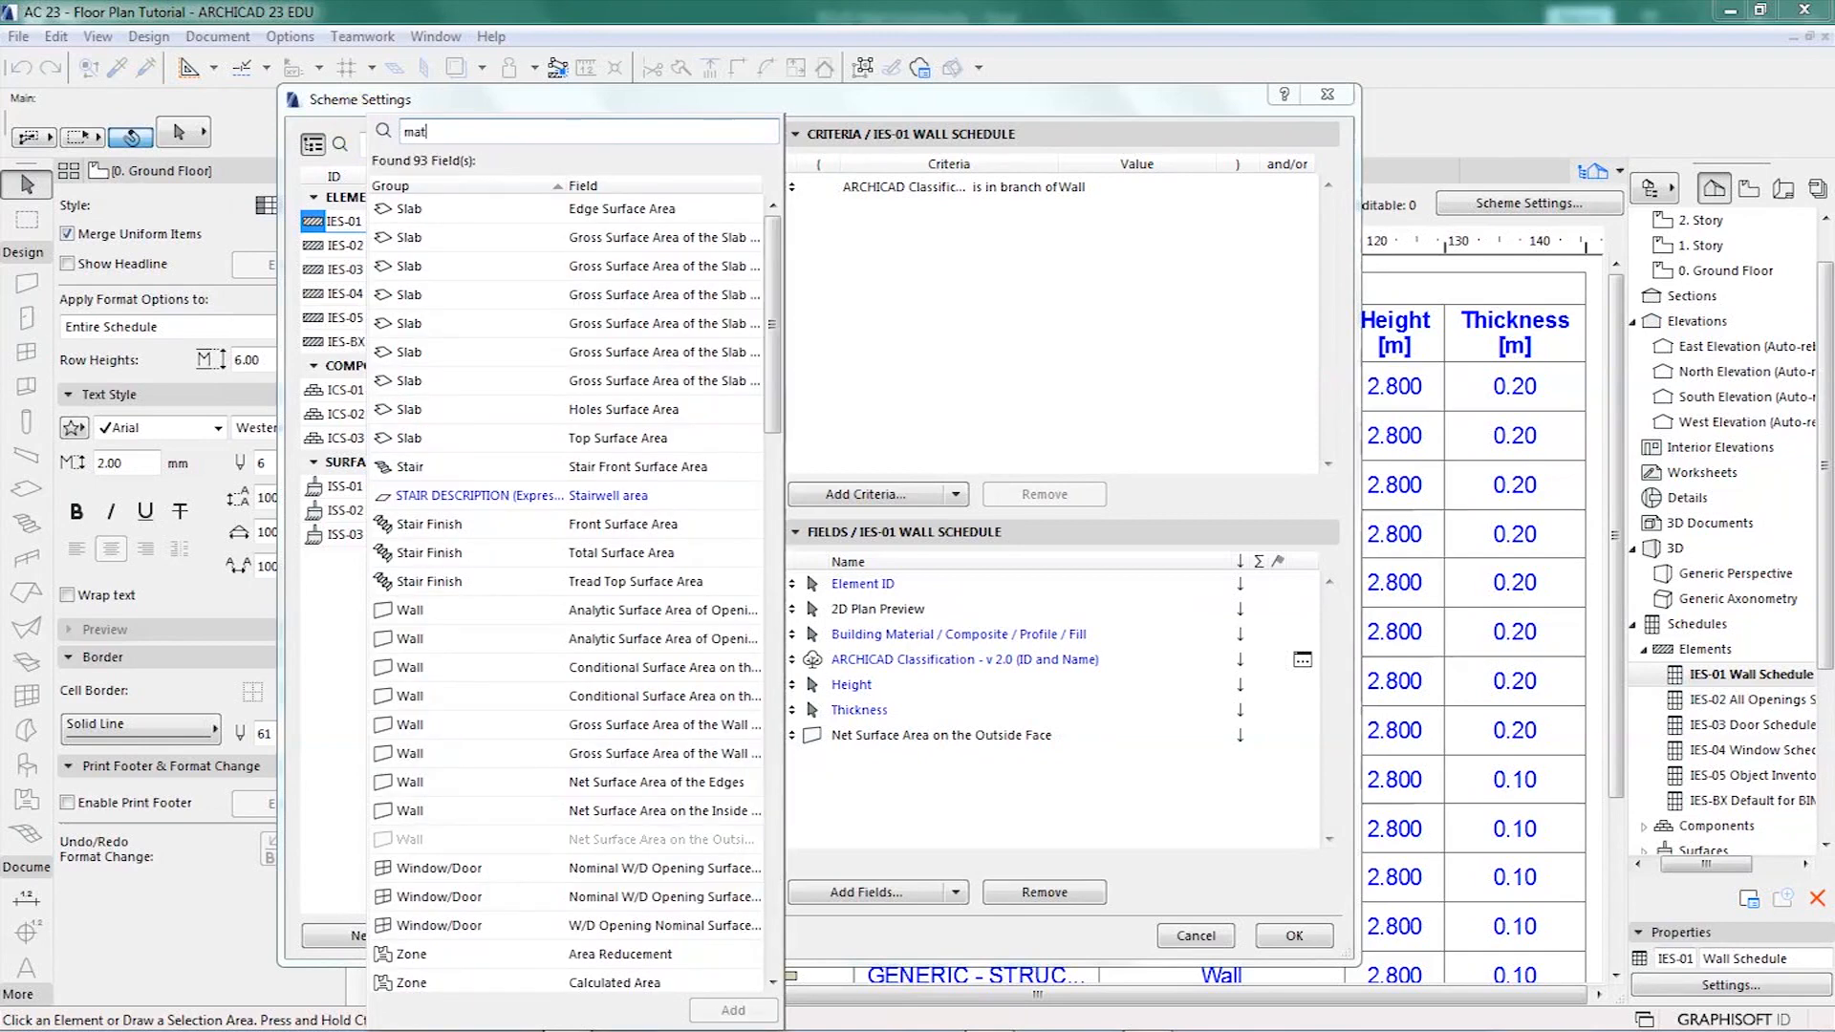
text(erial)
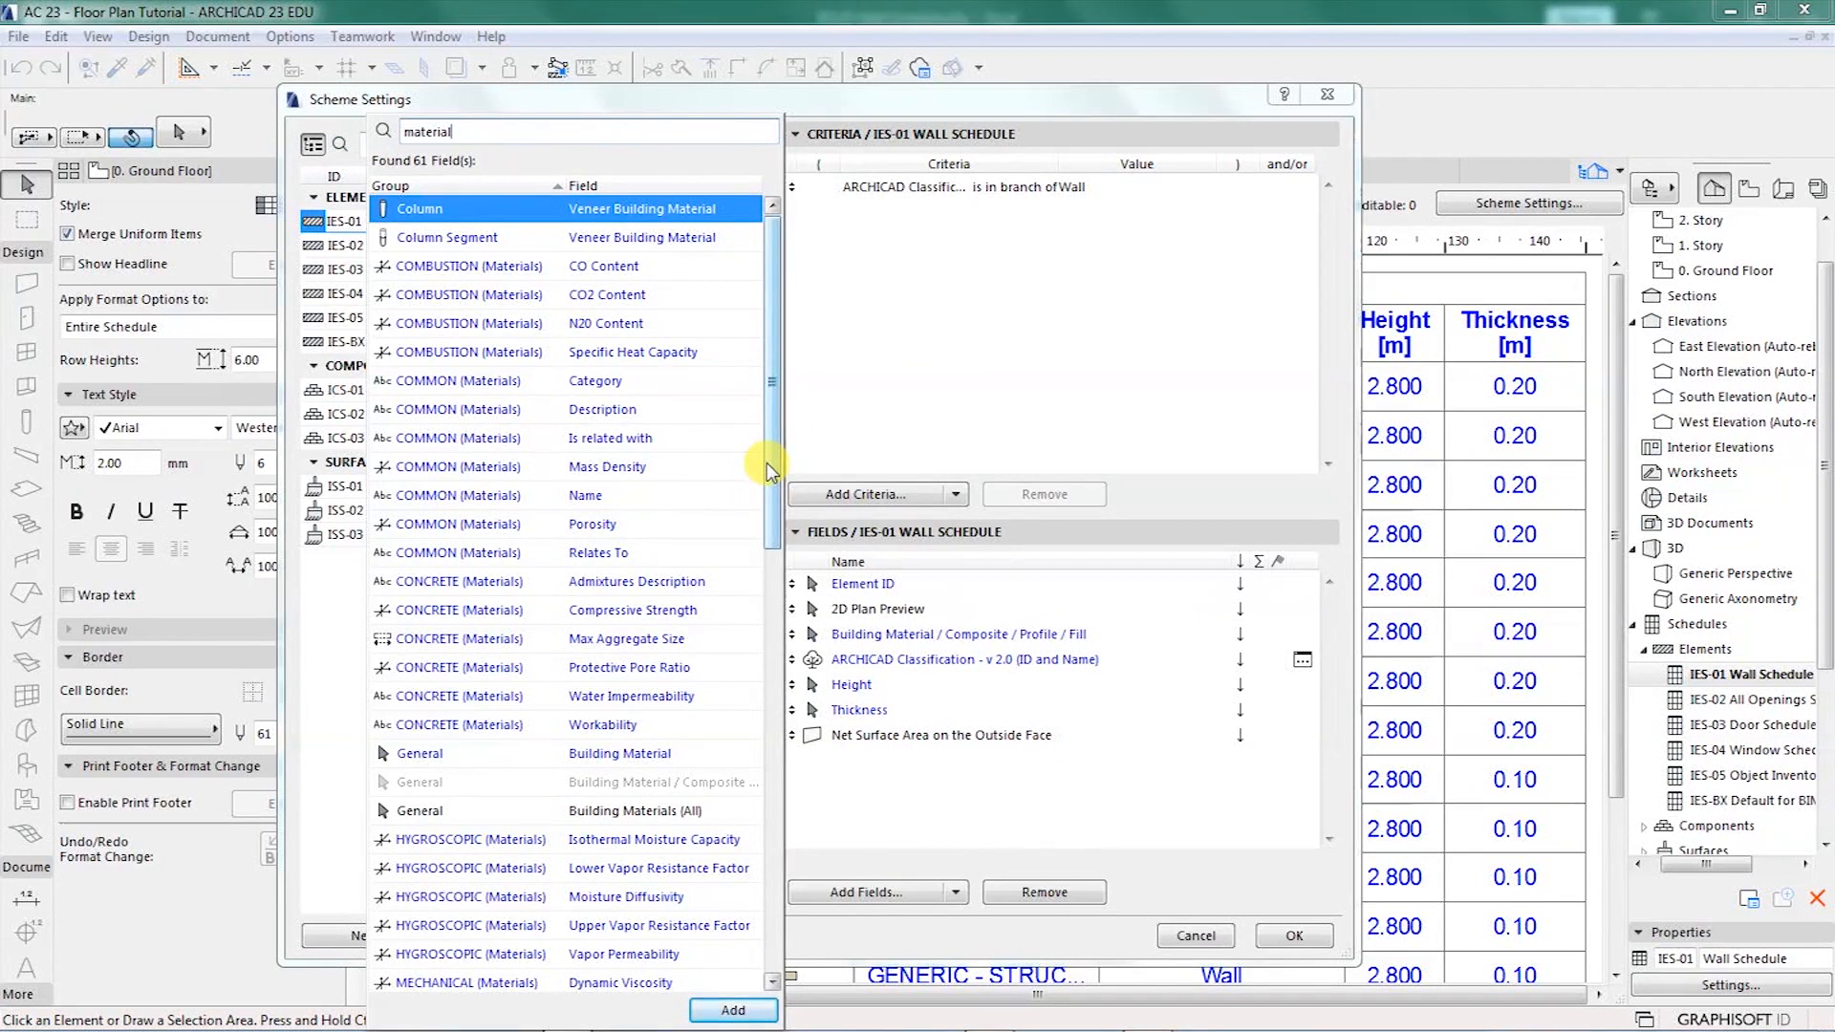
scroll(768, 497, down, 5)
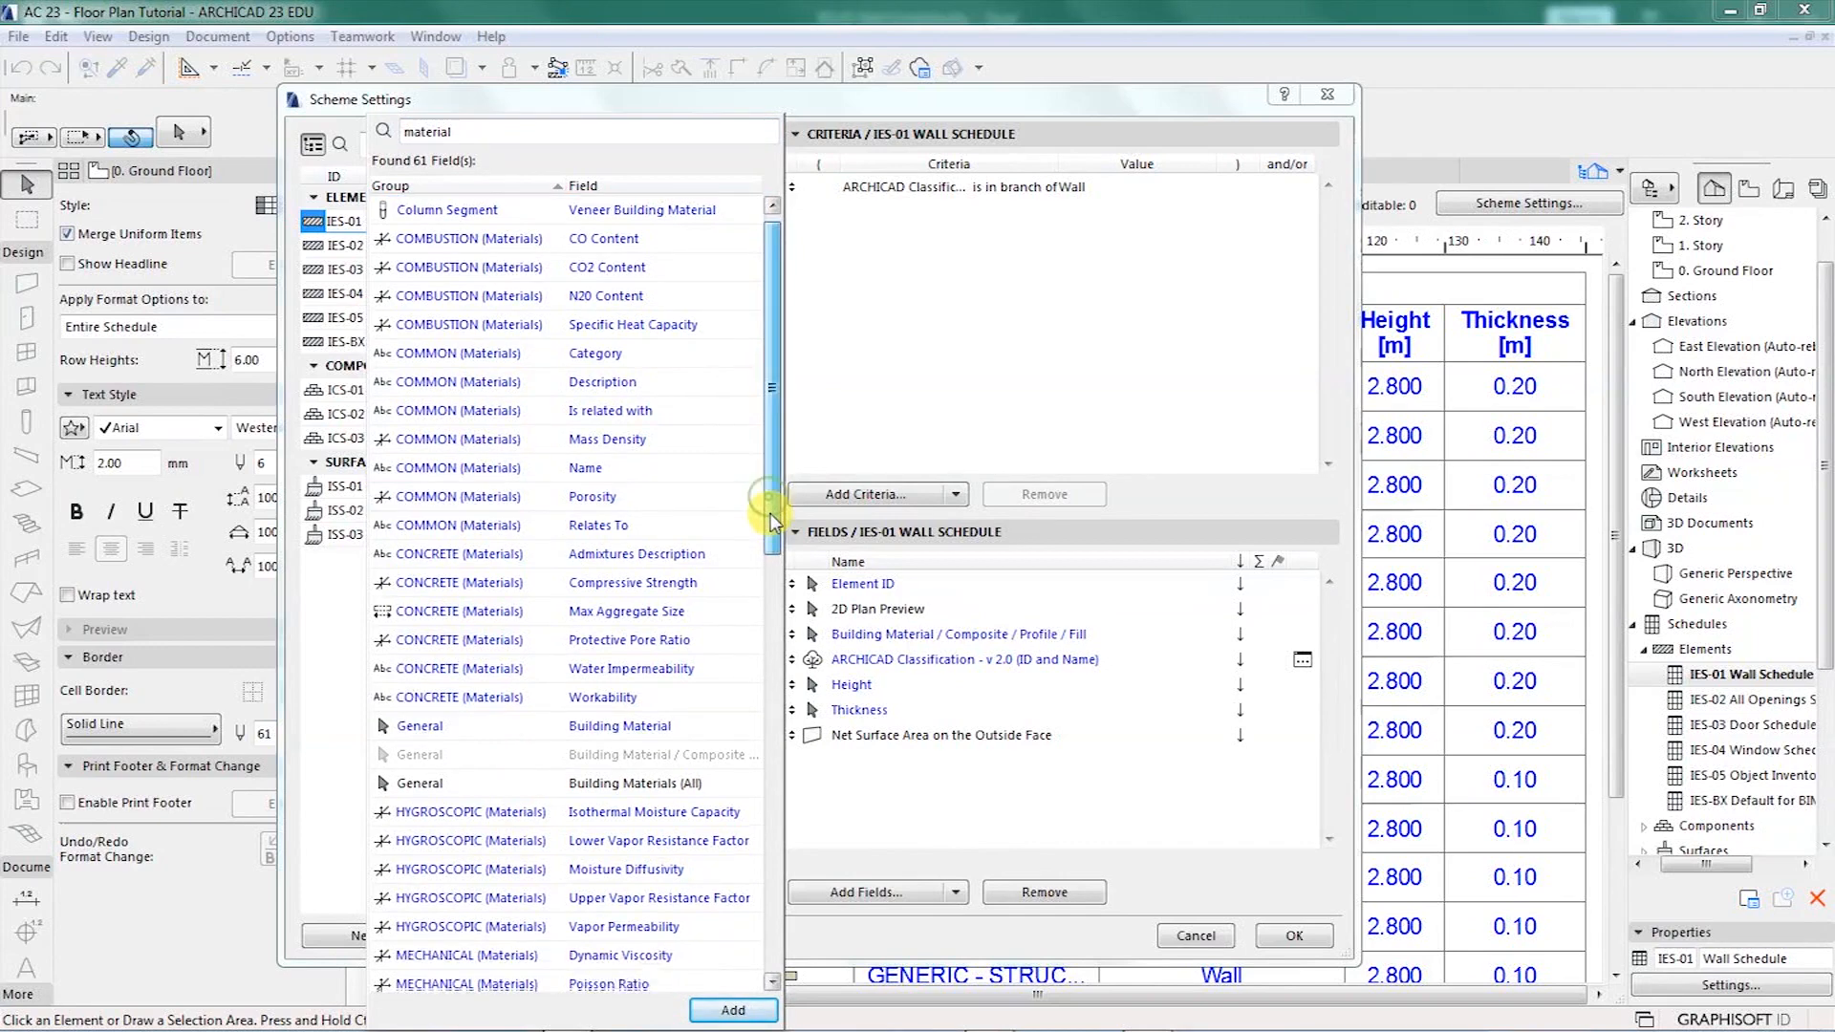
mouse_move(770, 571)
mouse_down()
mouse_move(777, 970)
mouse_move(775, 602)
mouse_up()
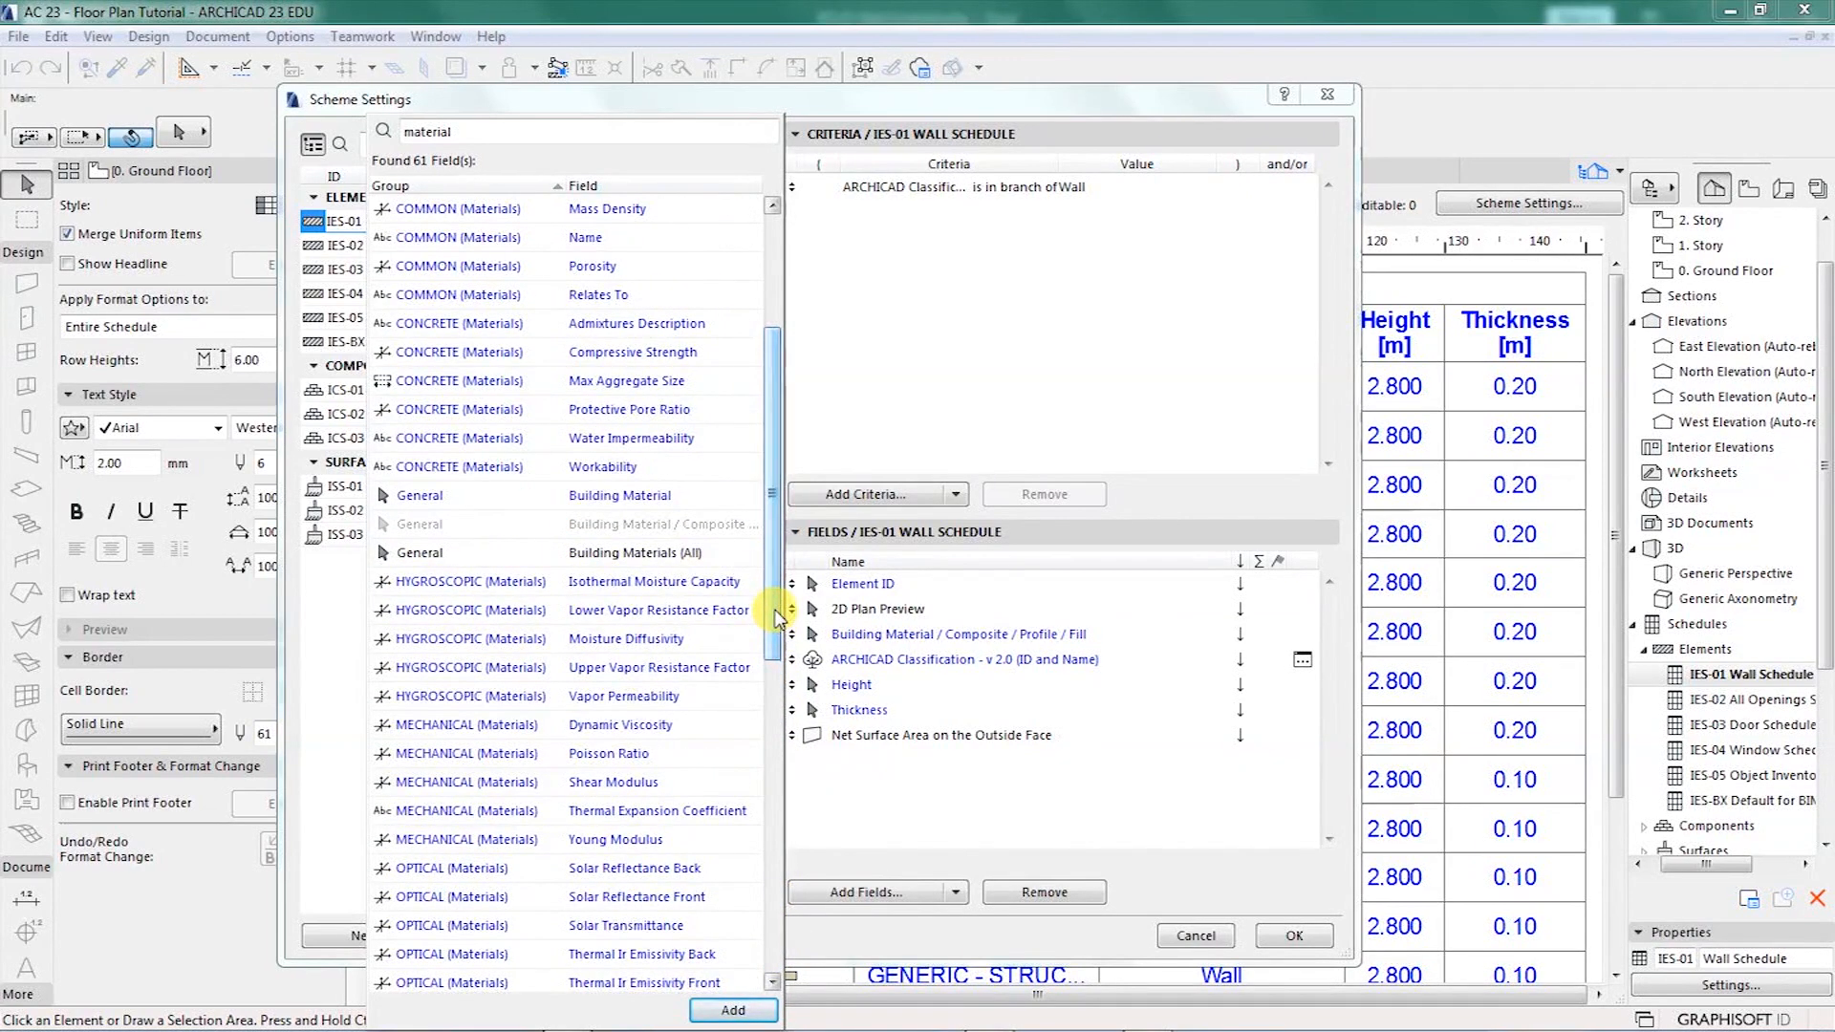
click(425, 555)
click(733, 1010)
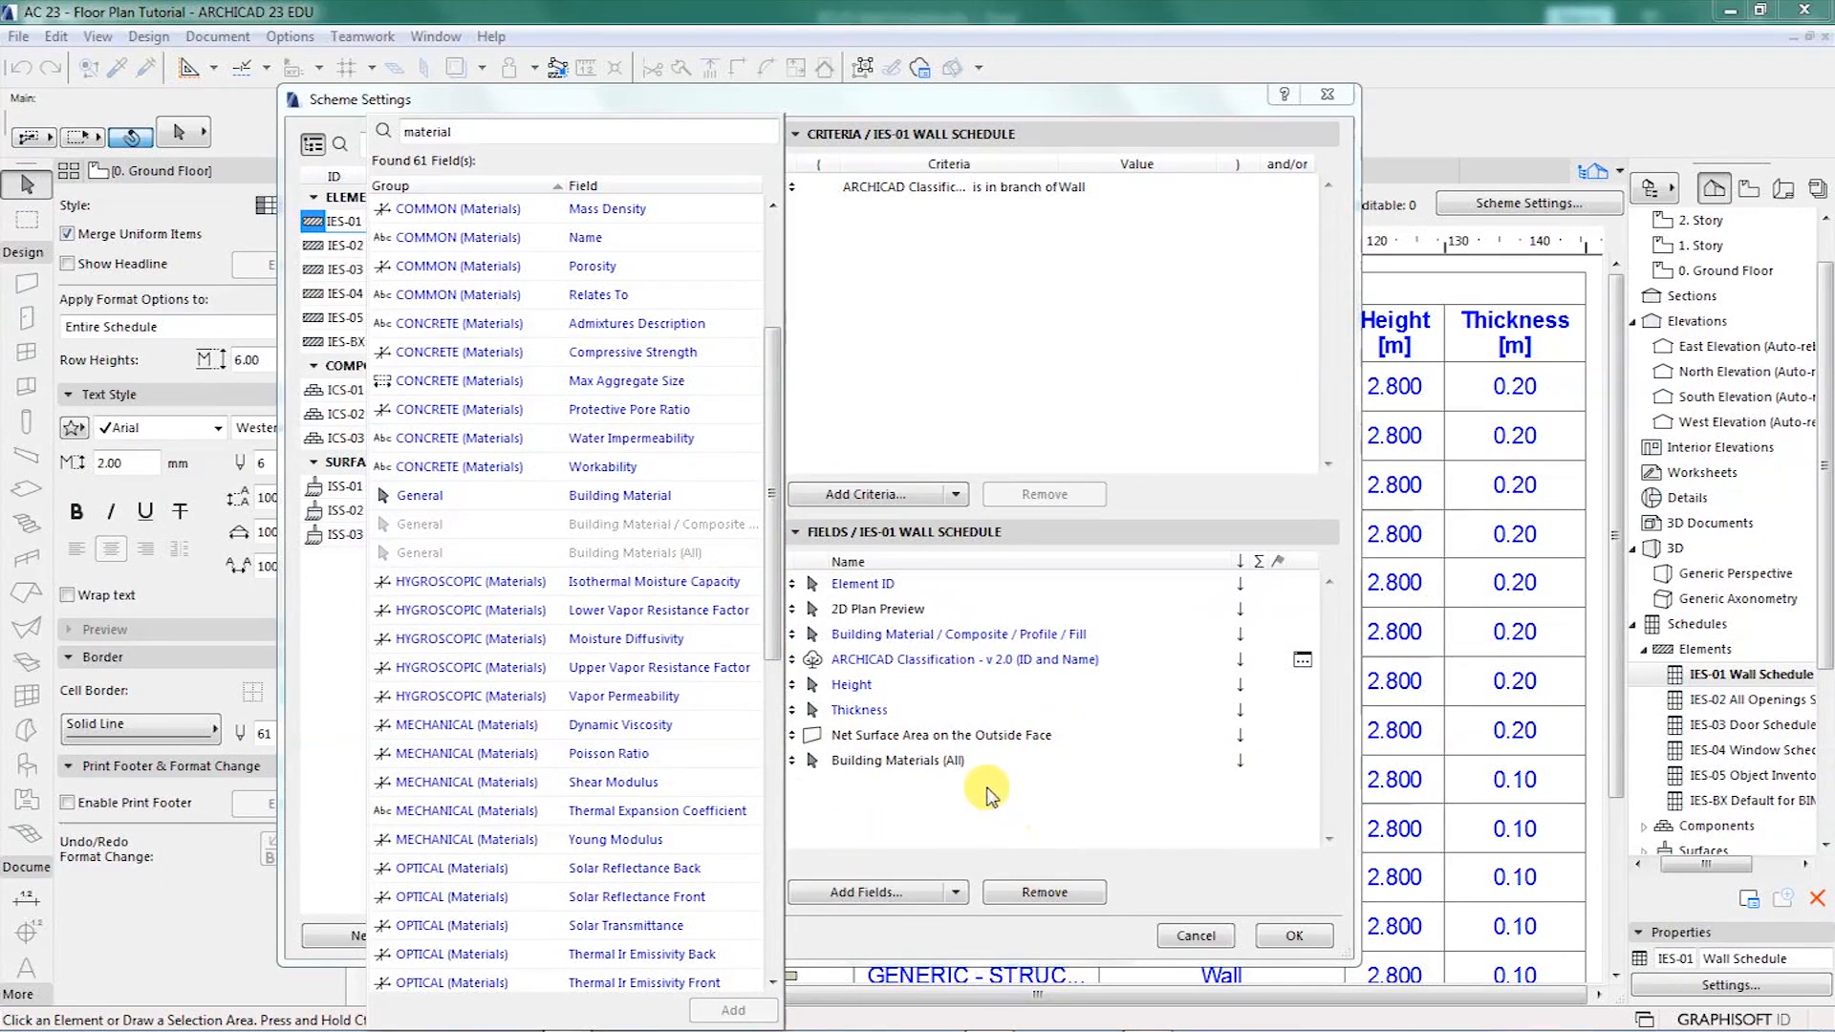
- Move the Building Materials (All) field directly below ARCHICAD Classification, above Height
click(946, 751)
click(910, 763)
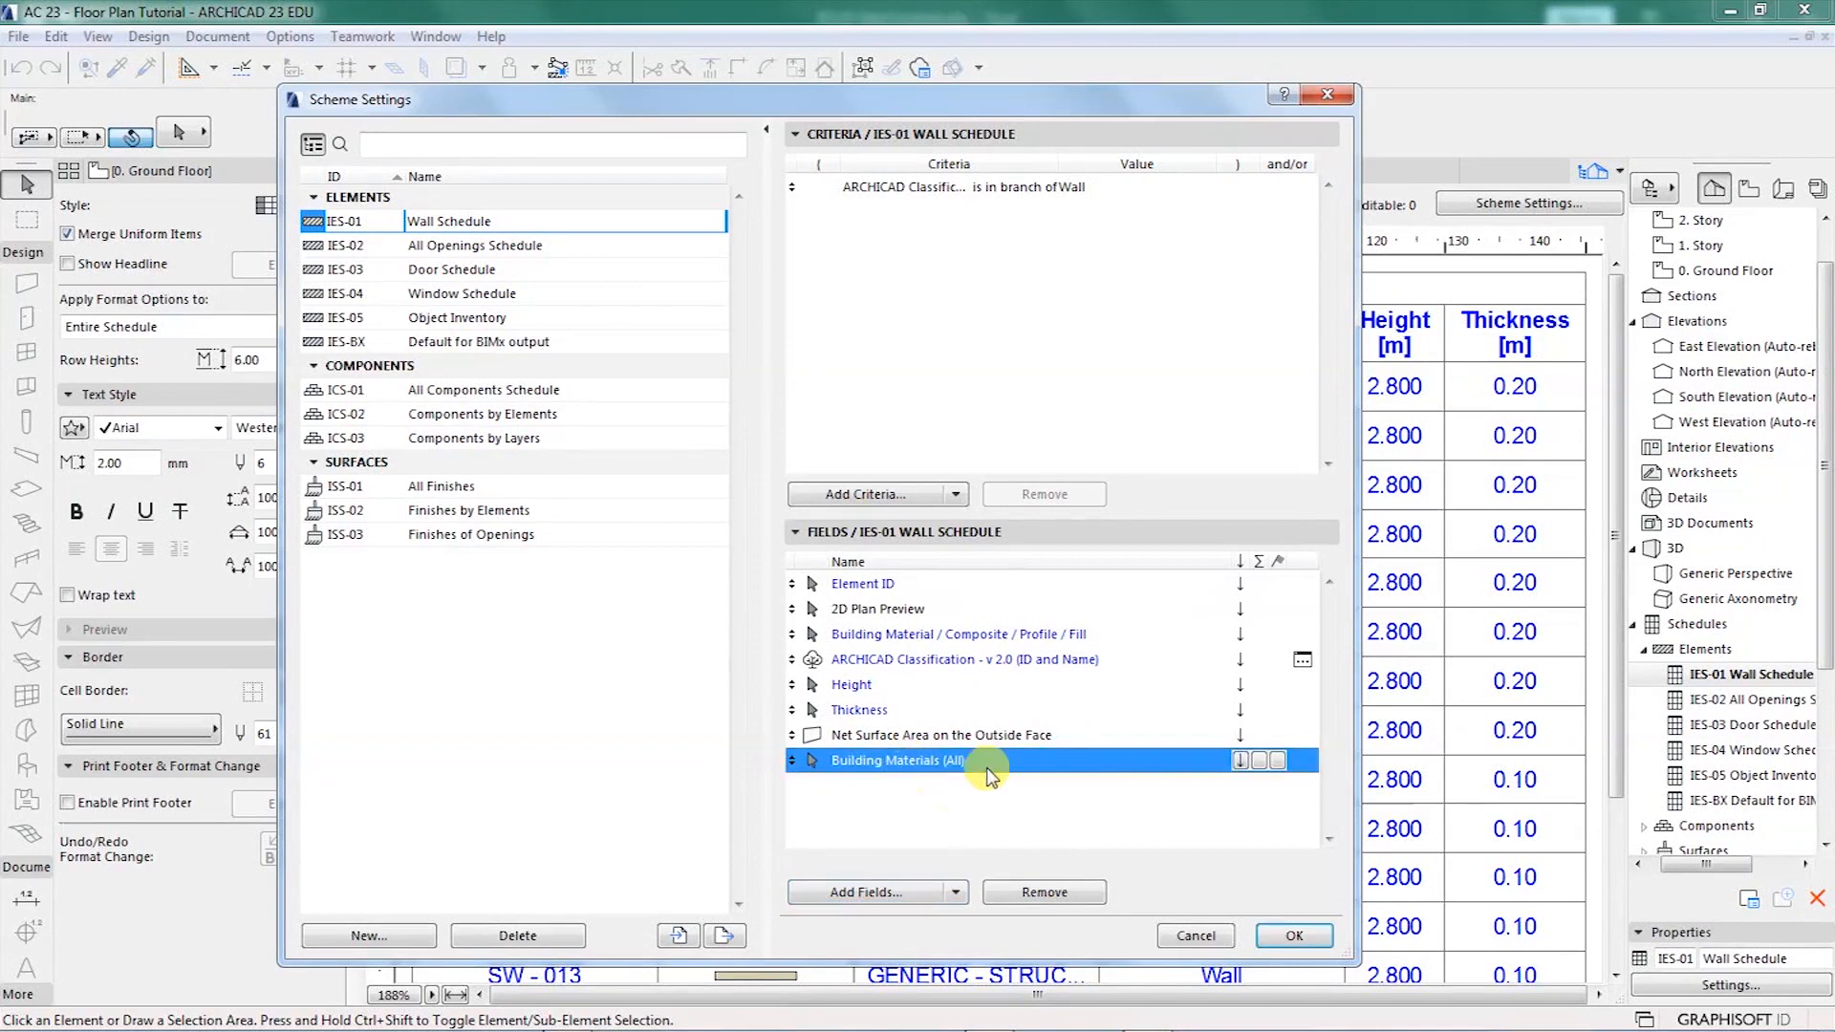
drag(925, 770, 924, 678)
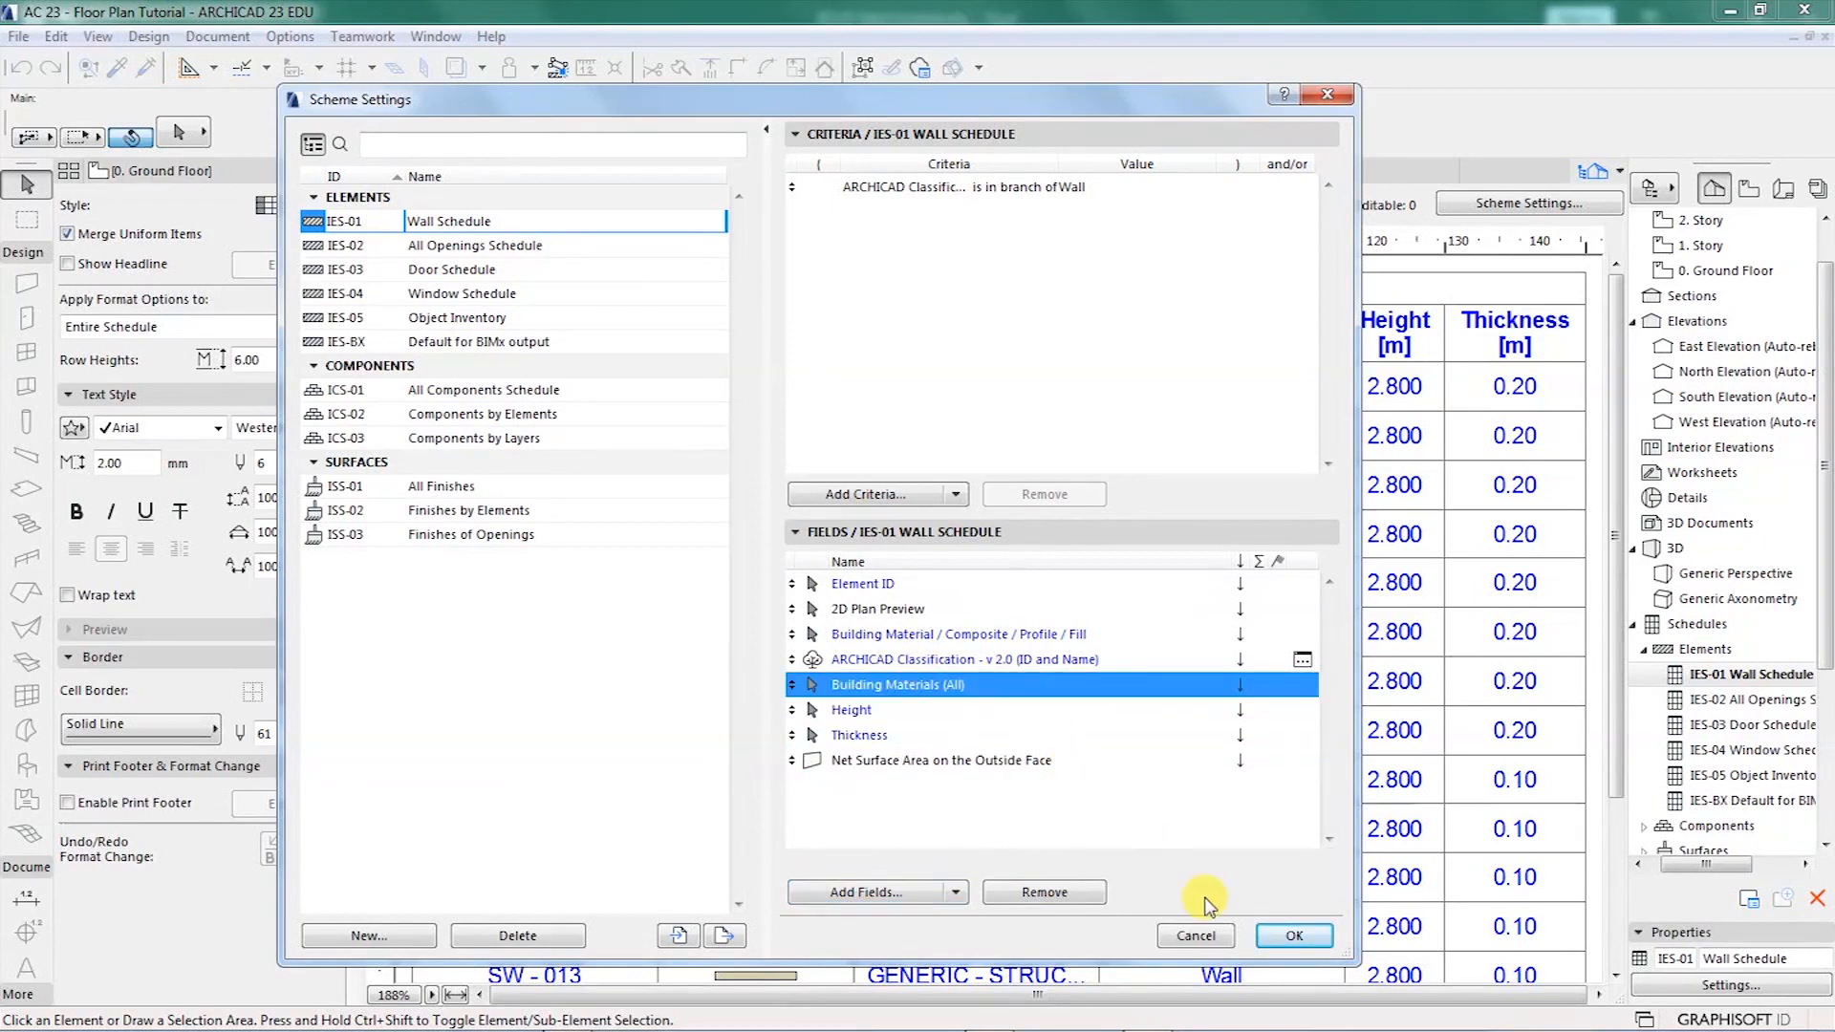
- Accept the changed wall schedule fields and fit the full table width in the view
click(1290, 935)
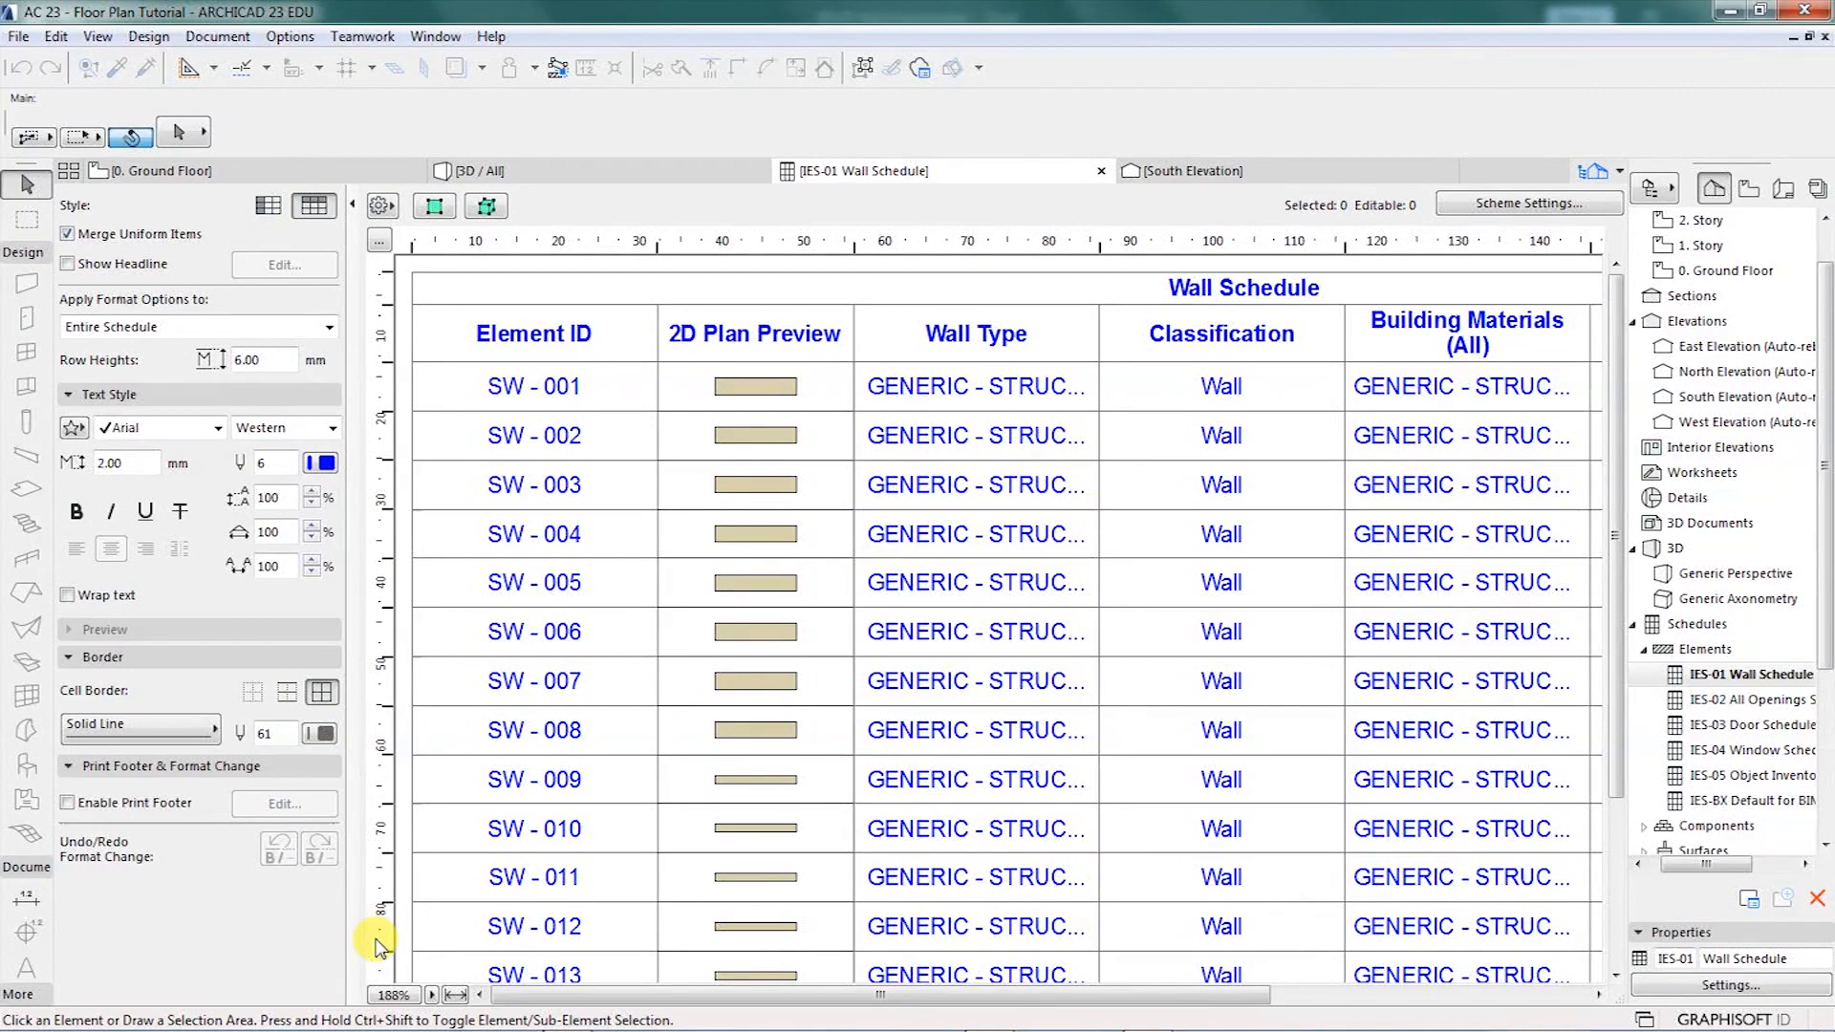
click(402, 995)
click(443, 913)
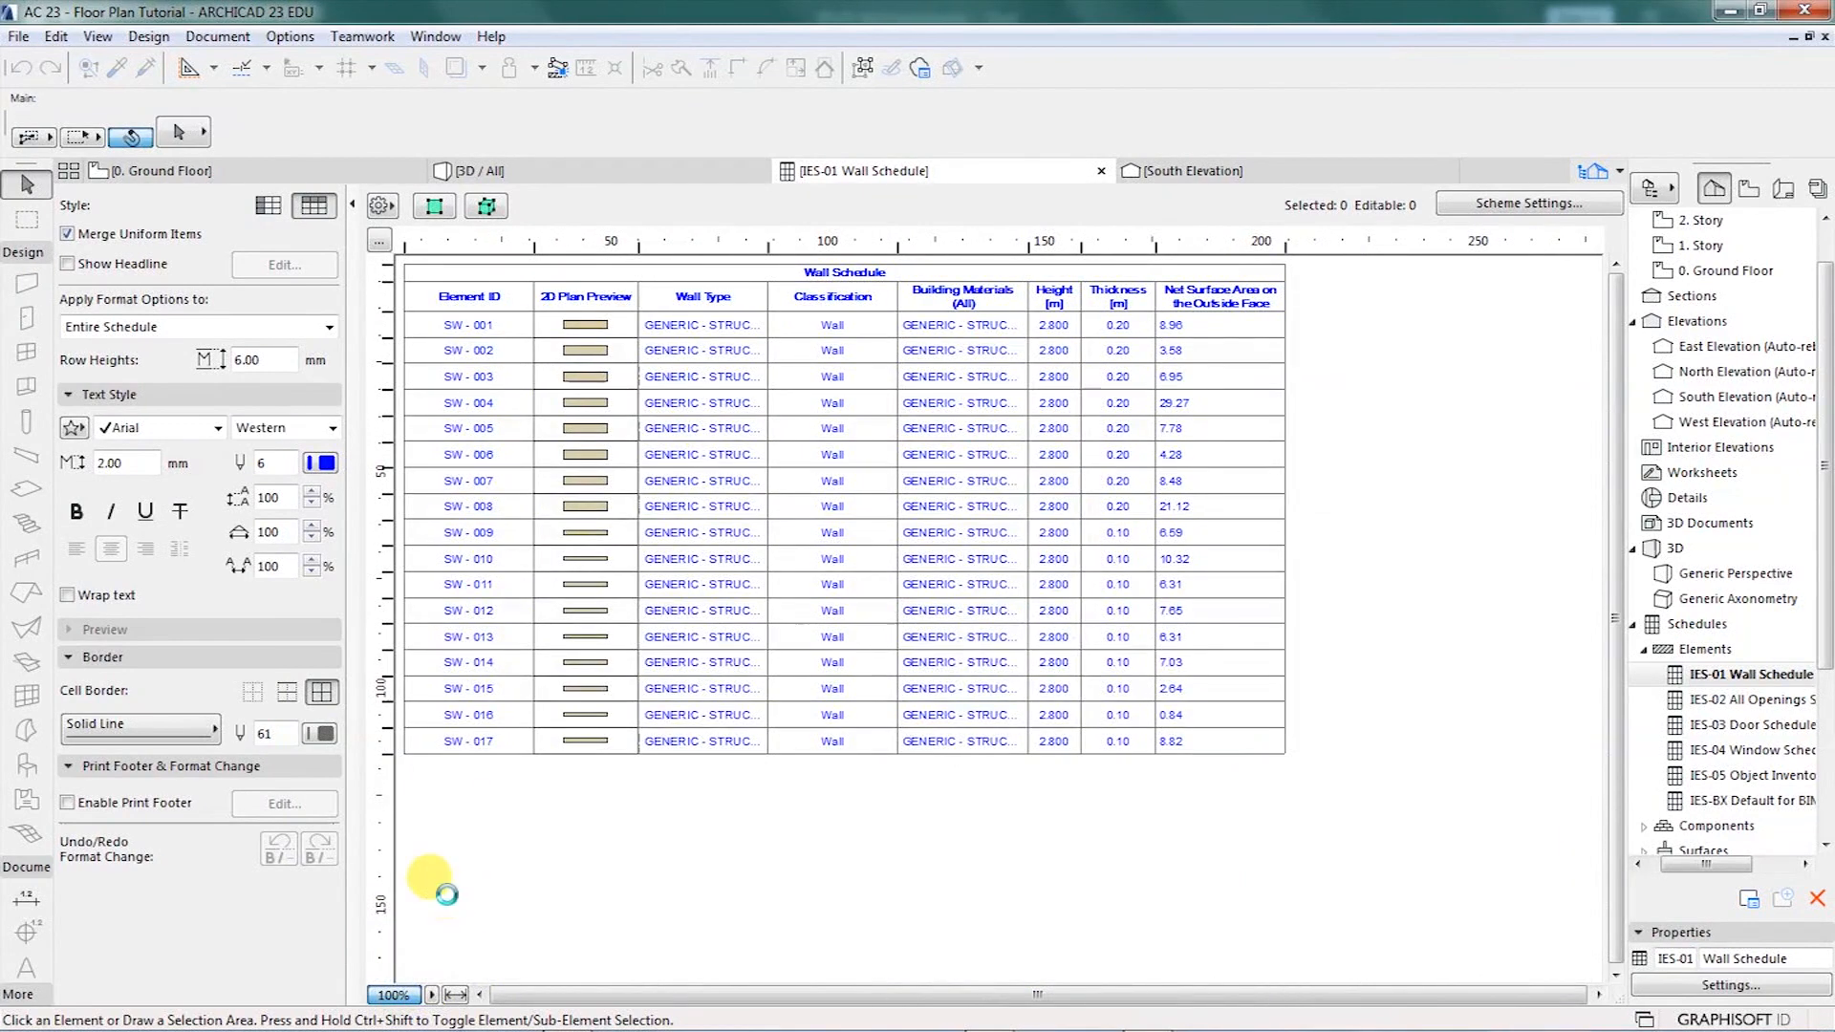
click(457, 995)
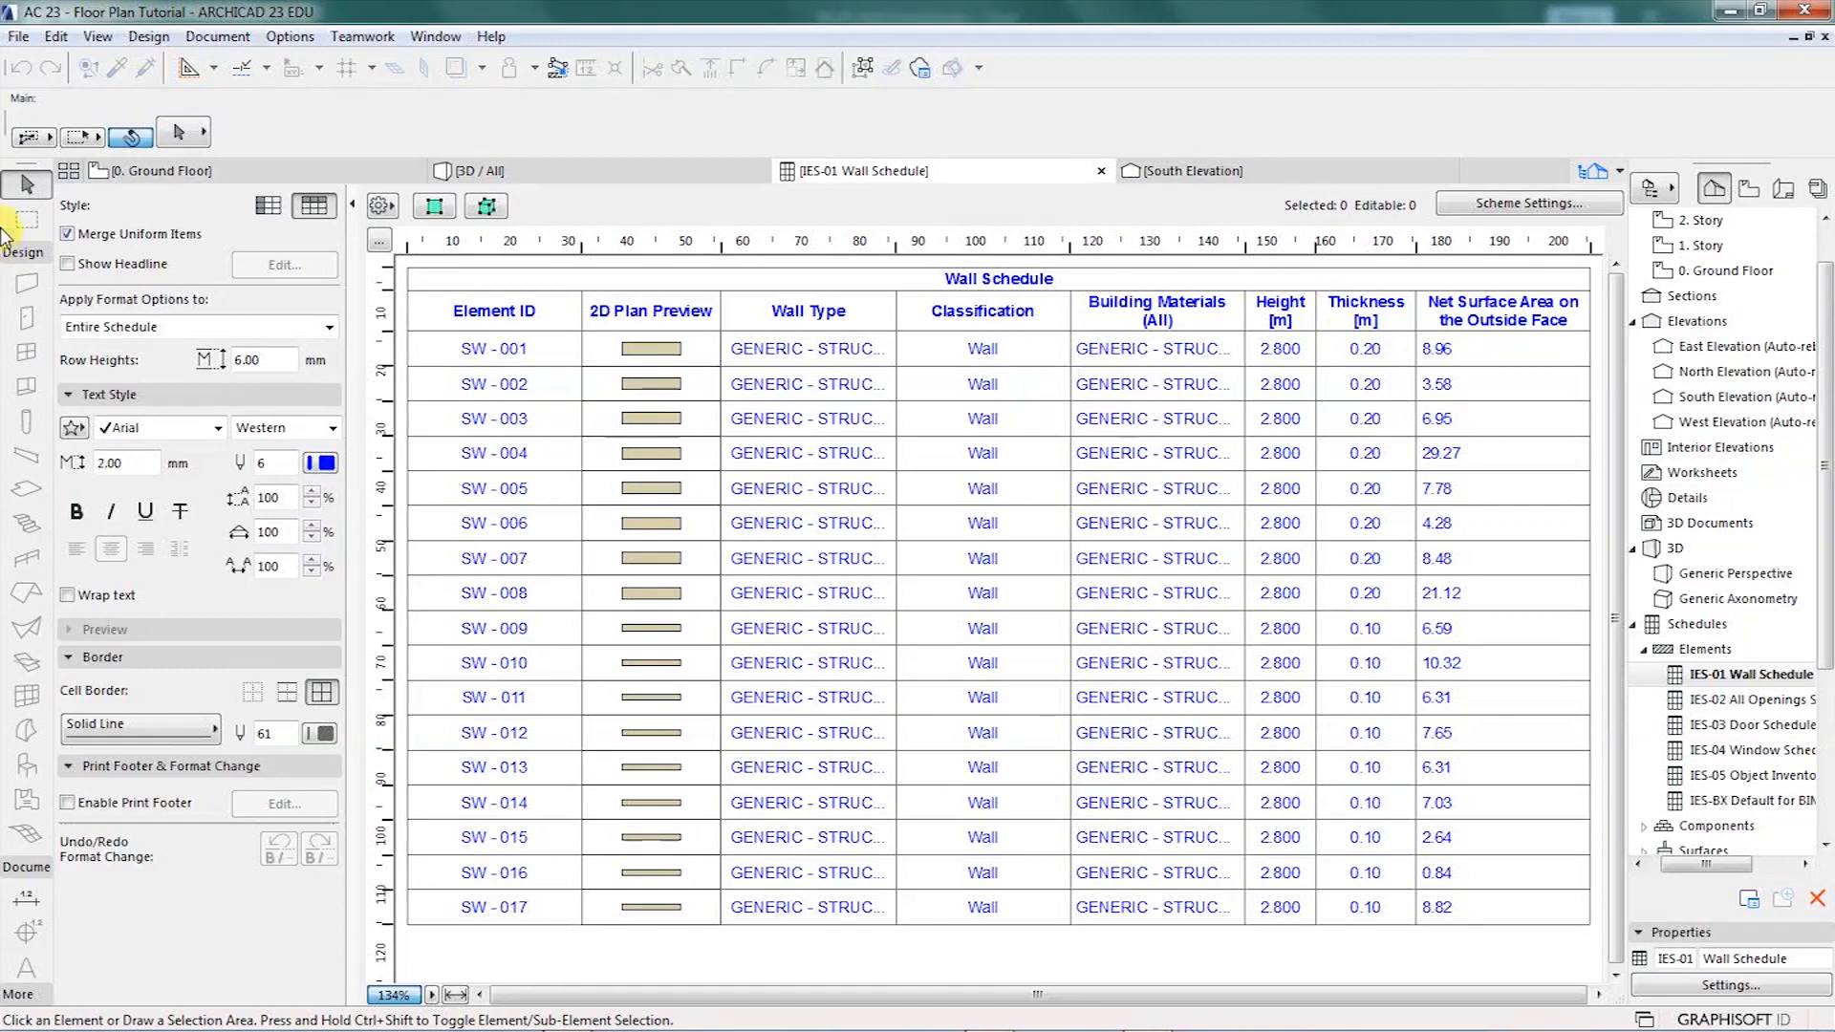
- Try to save the wall schedule as the Excel Workbook IES-01 Wall Schedule.xlsx, replacing the existing file and opening it after saving
click(18, 36)
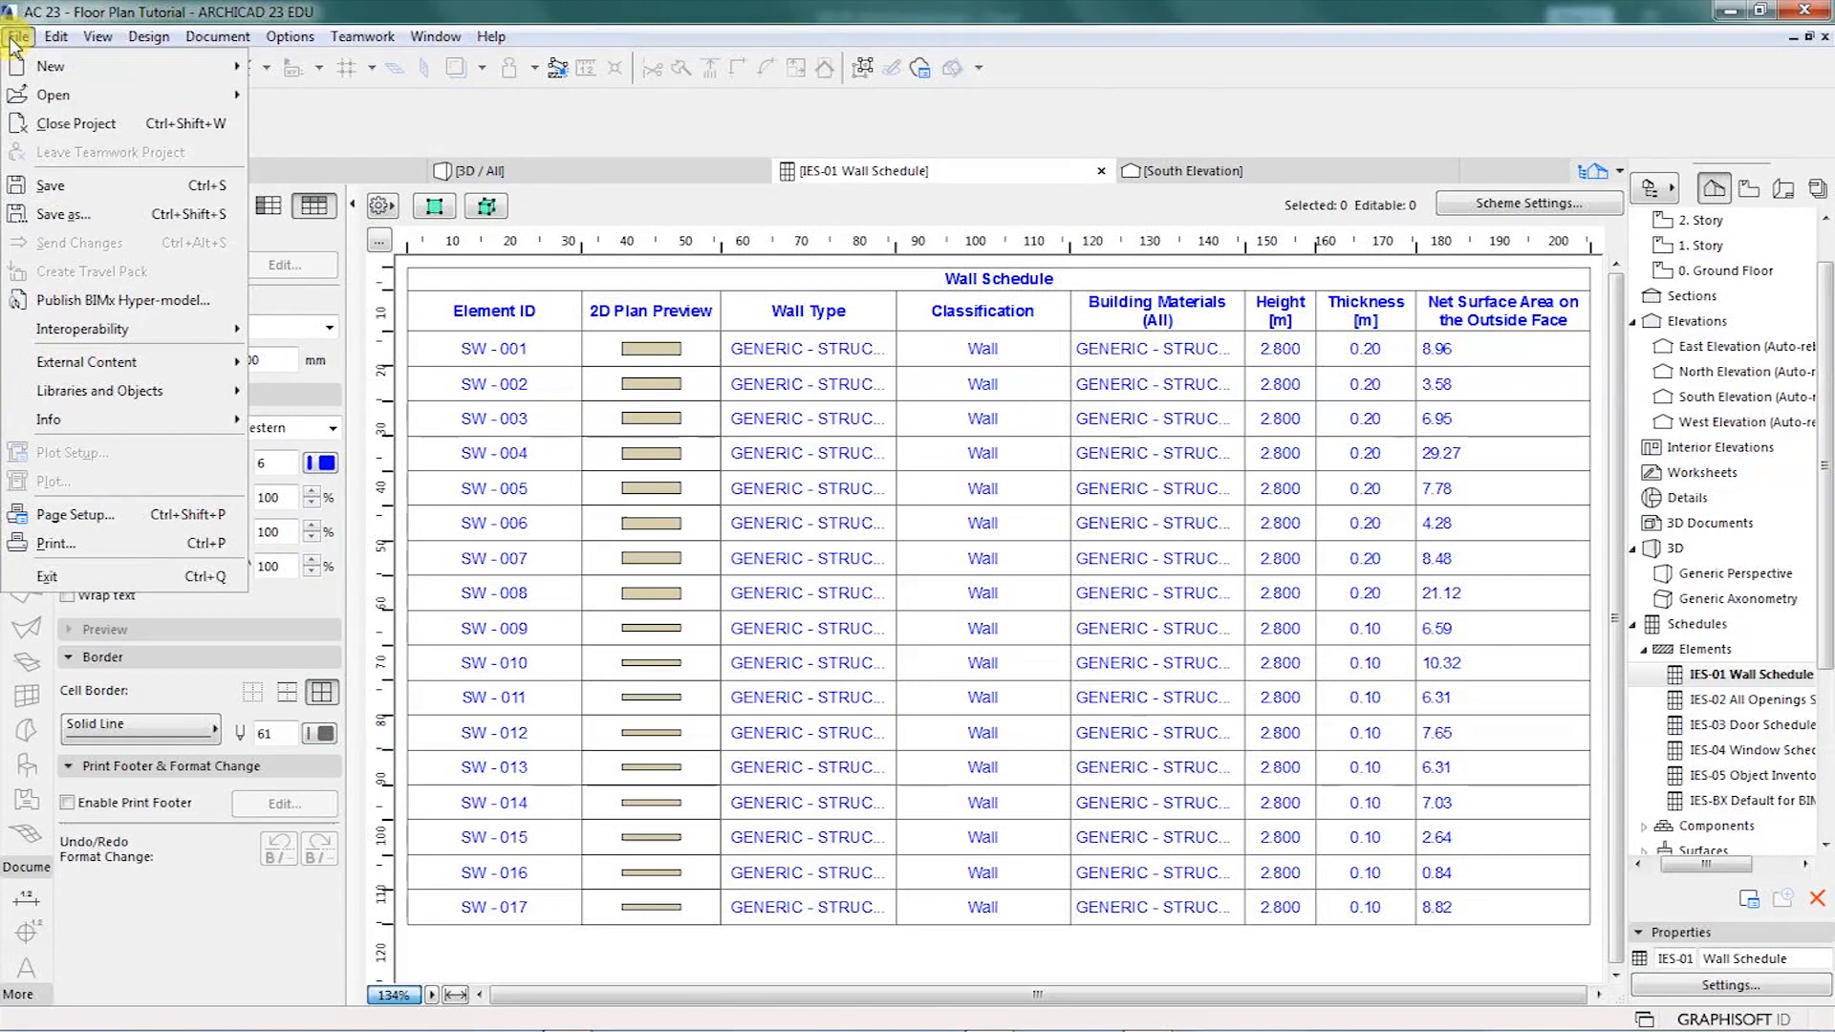
click(80, 214)
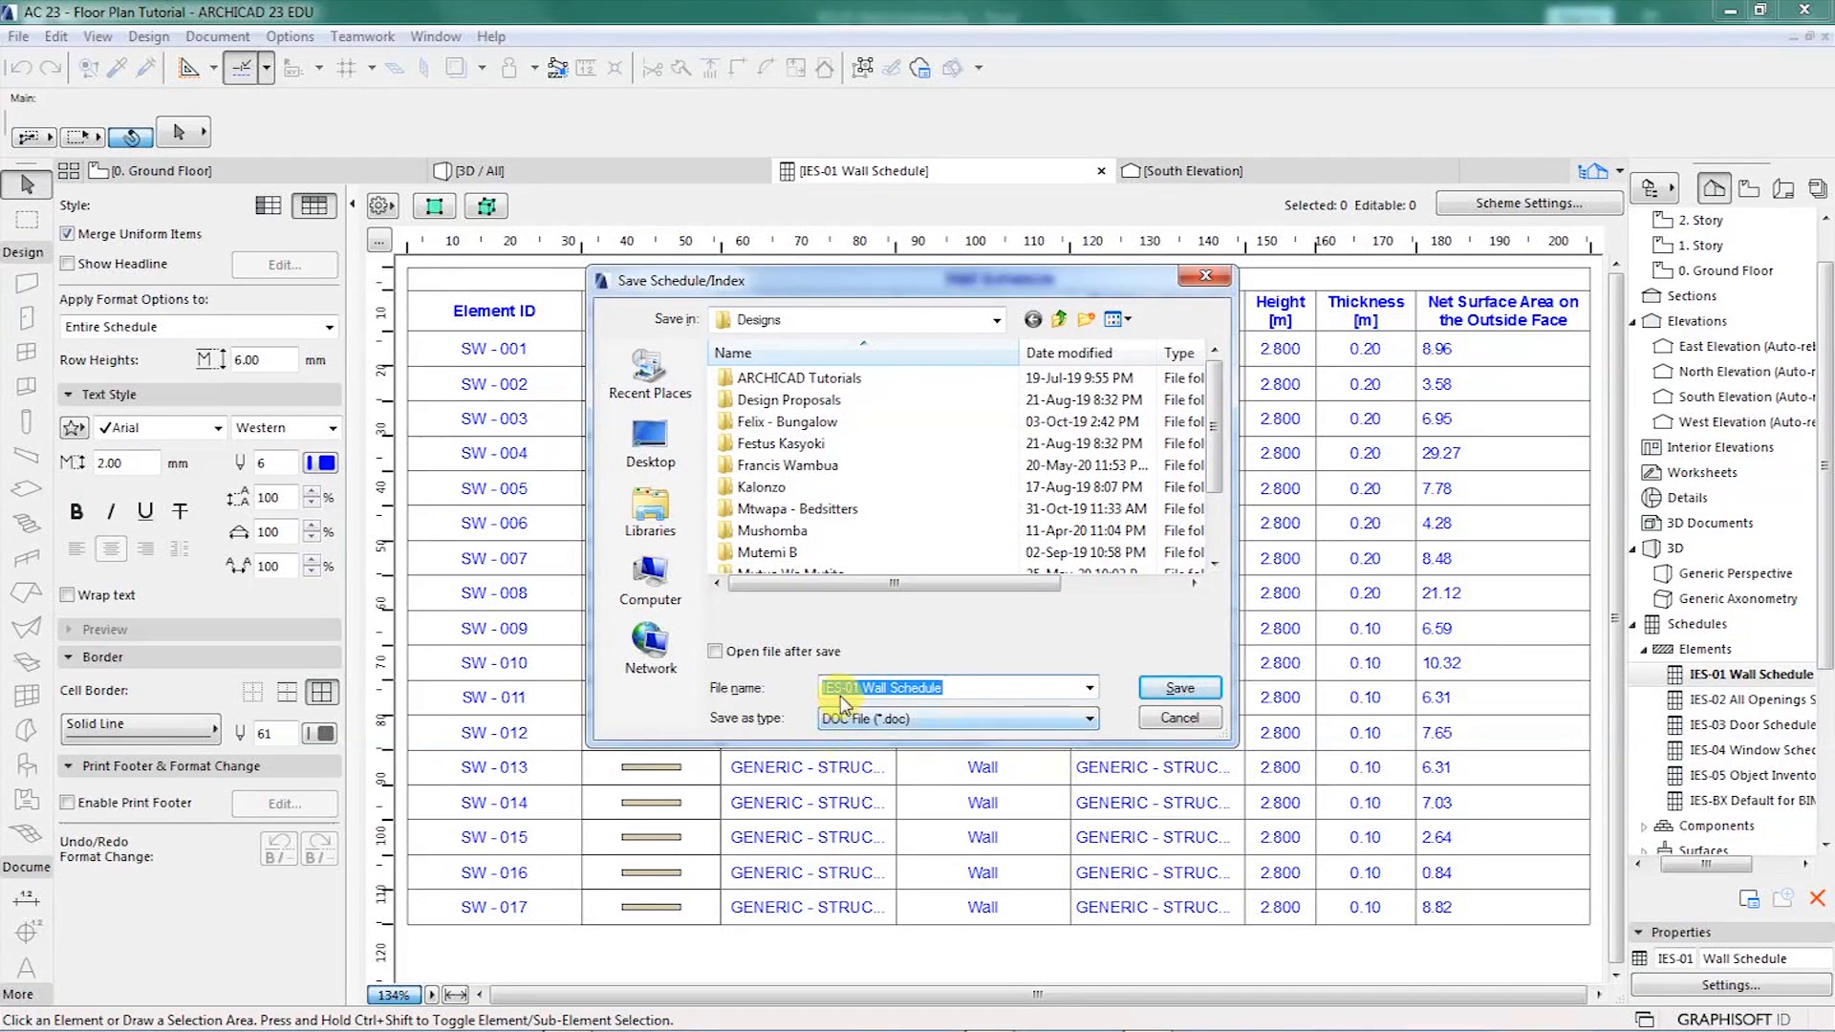
click(957, 688)
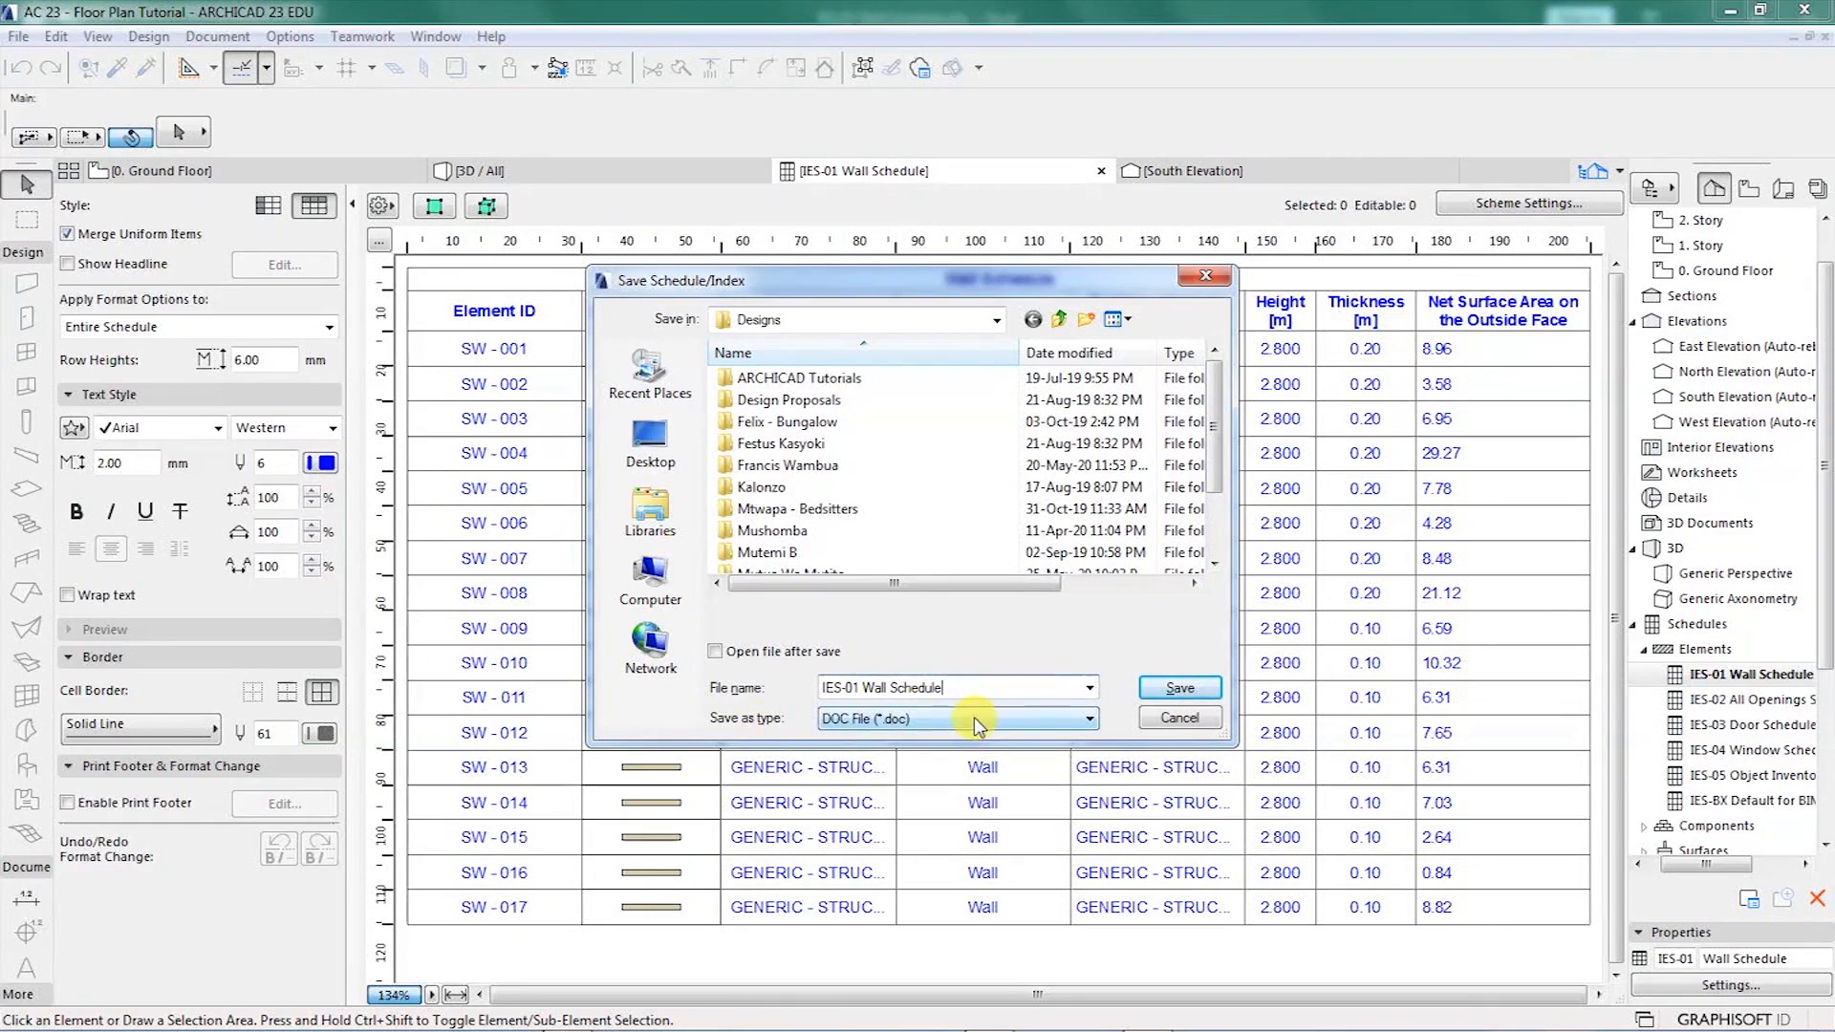
click(865, 719)
click(872, 755)
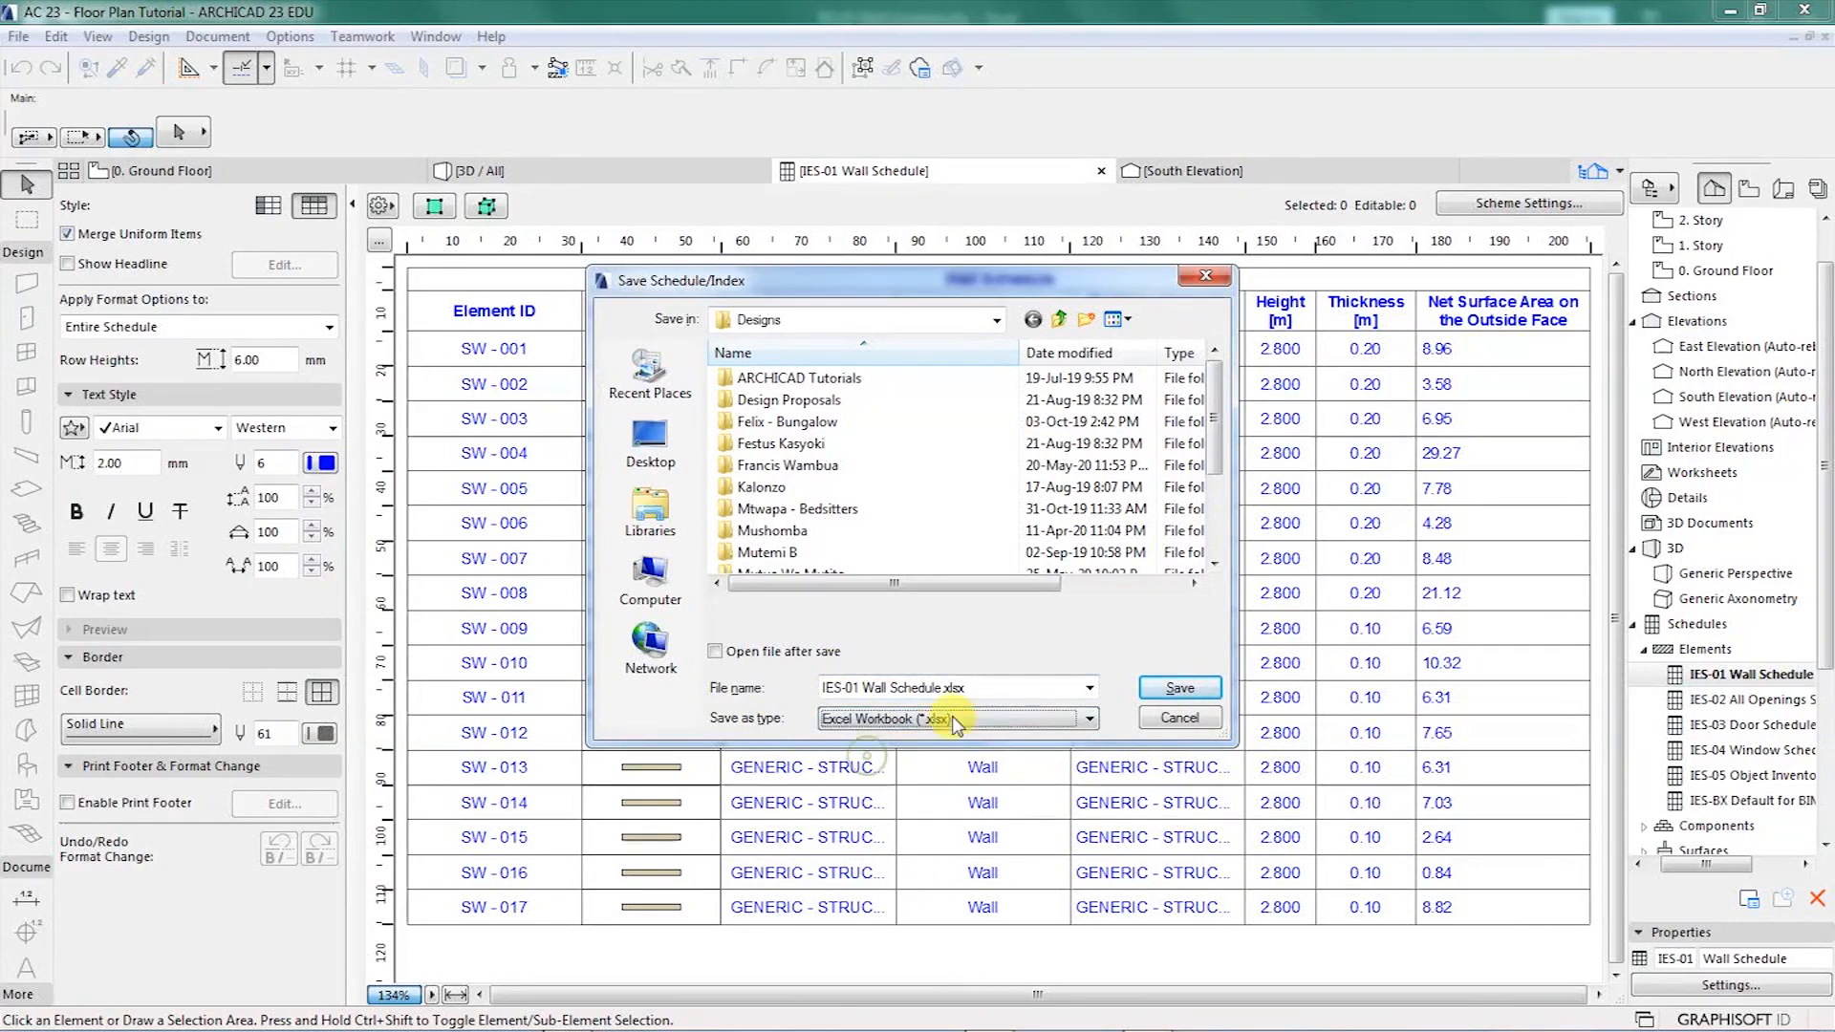
click(716, 652)
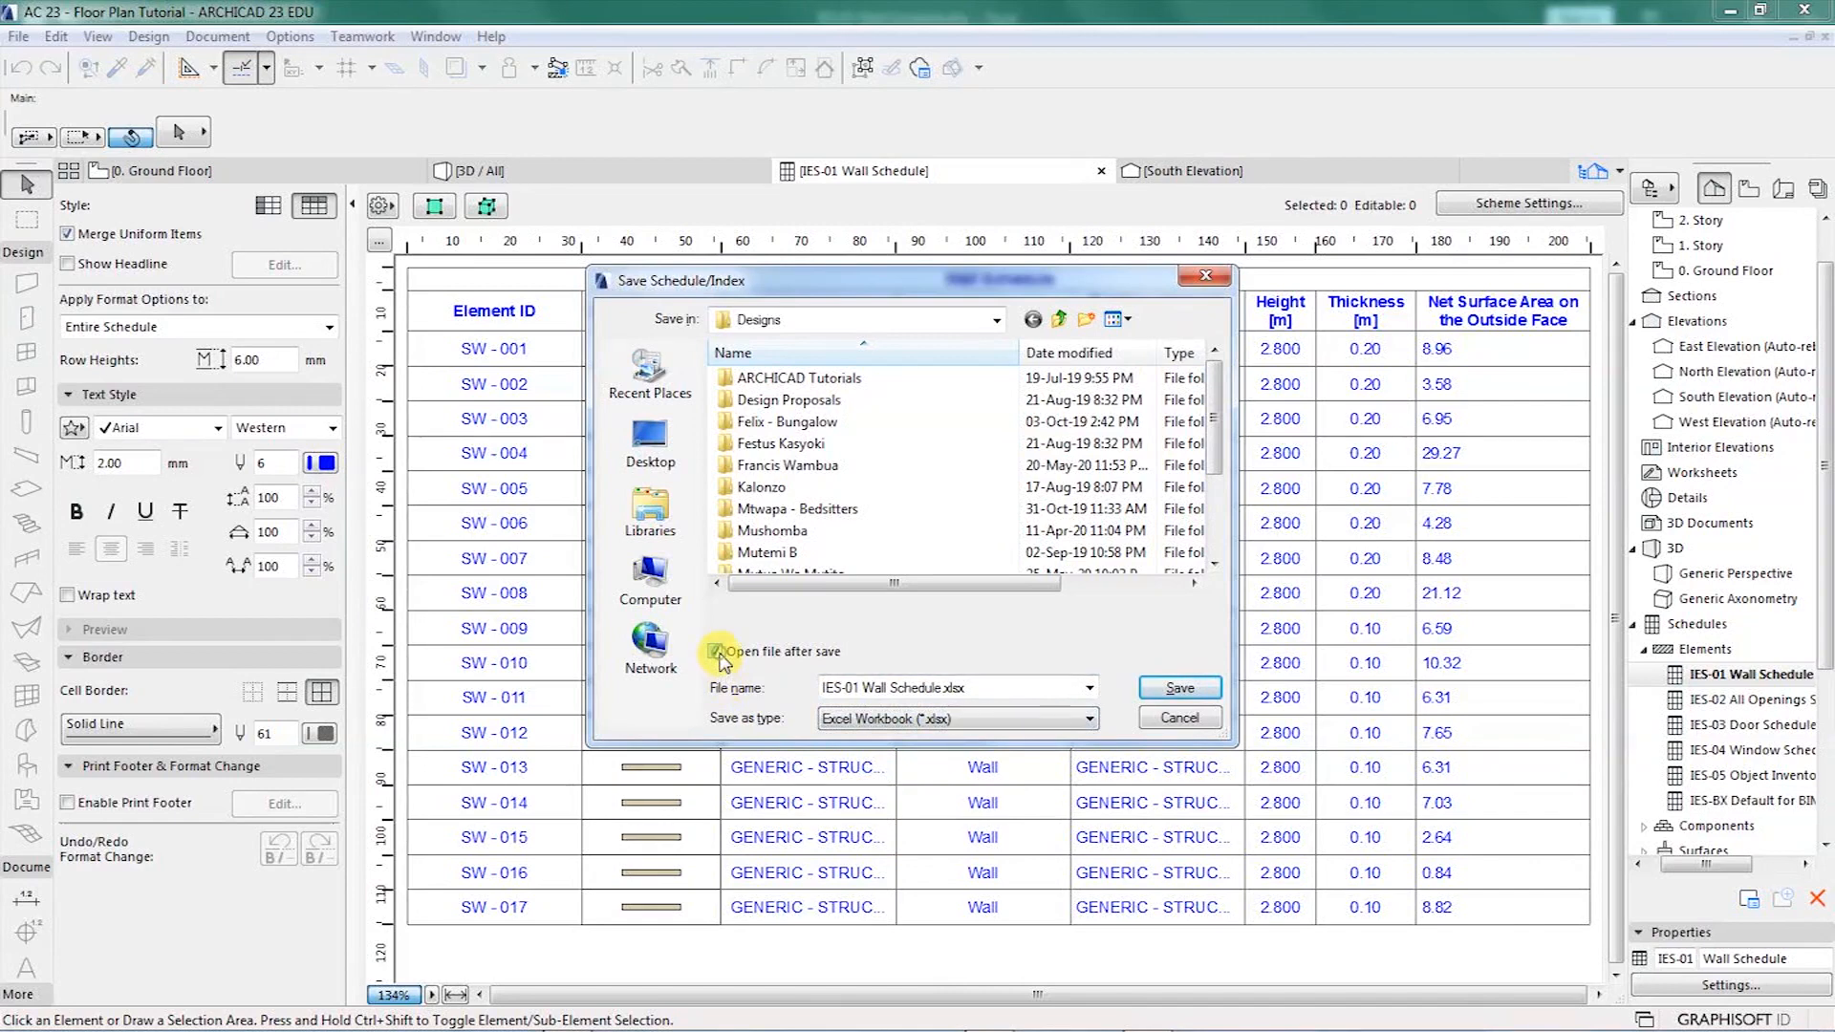
click(1179, 688)
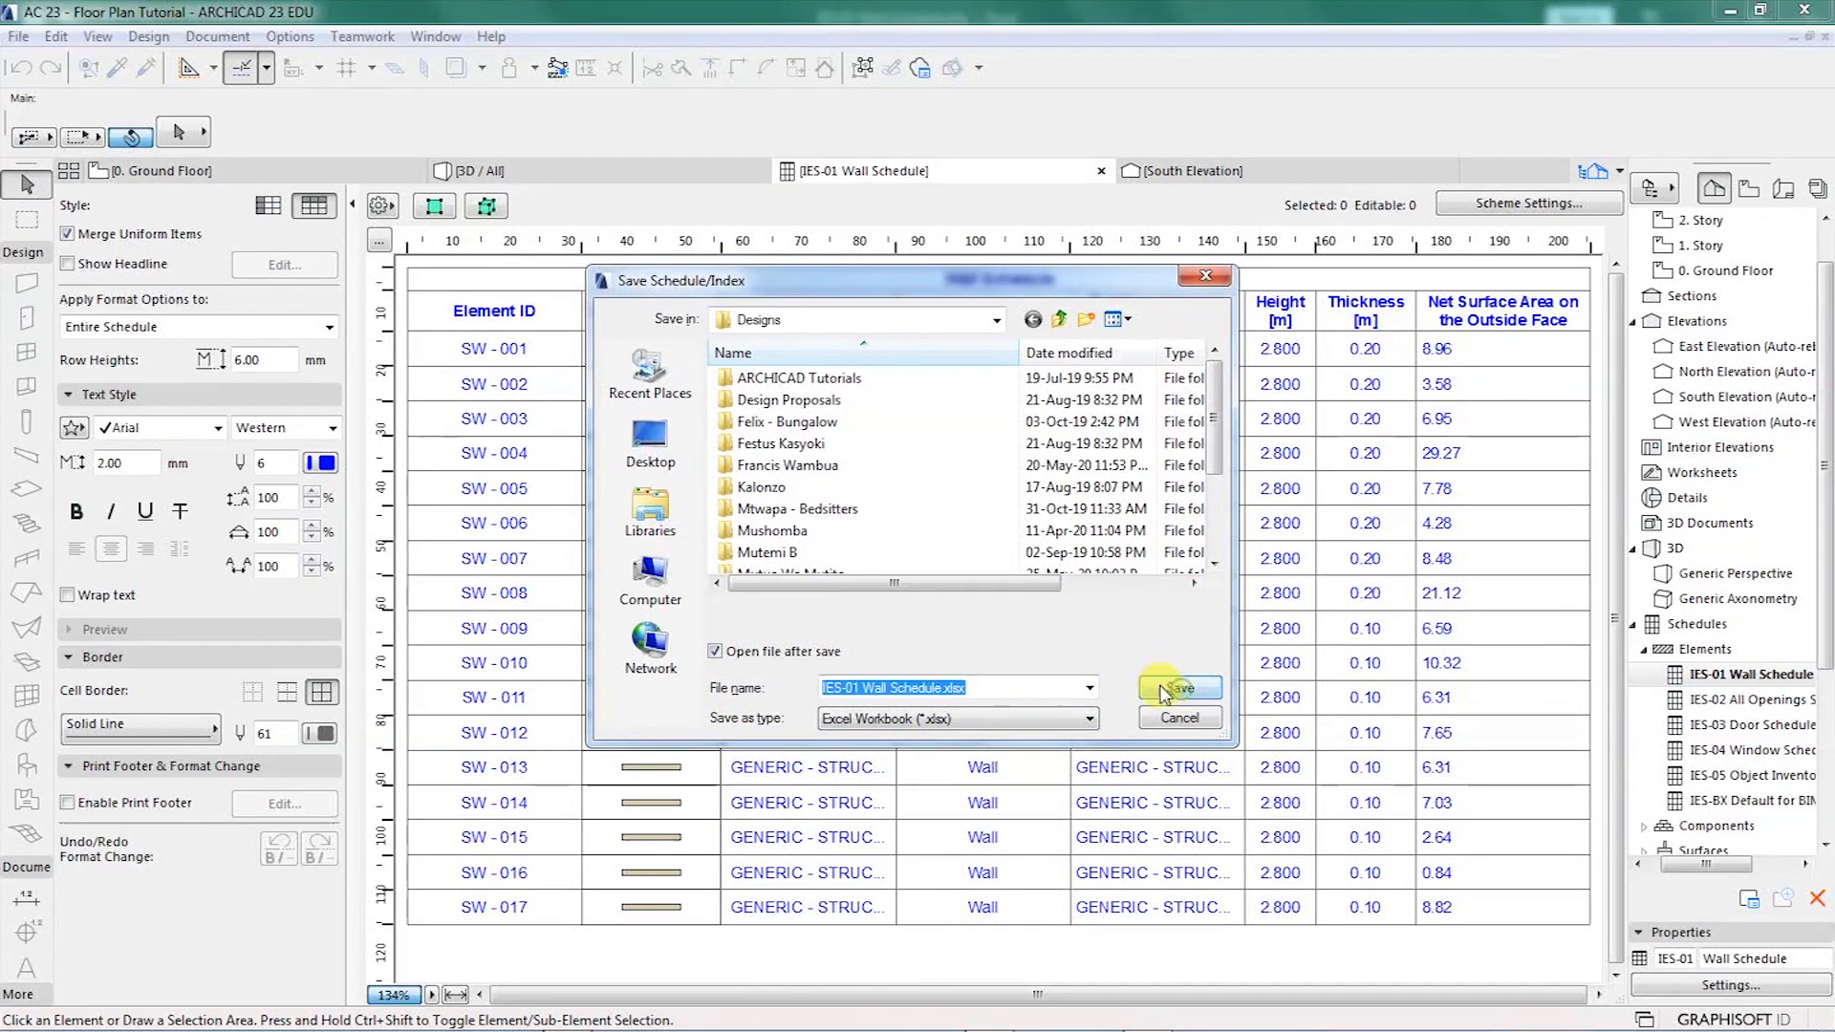
click(1146, 688)
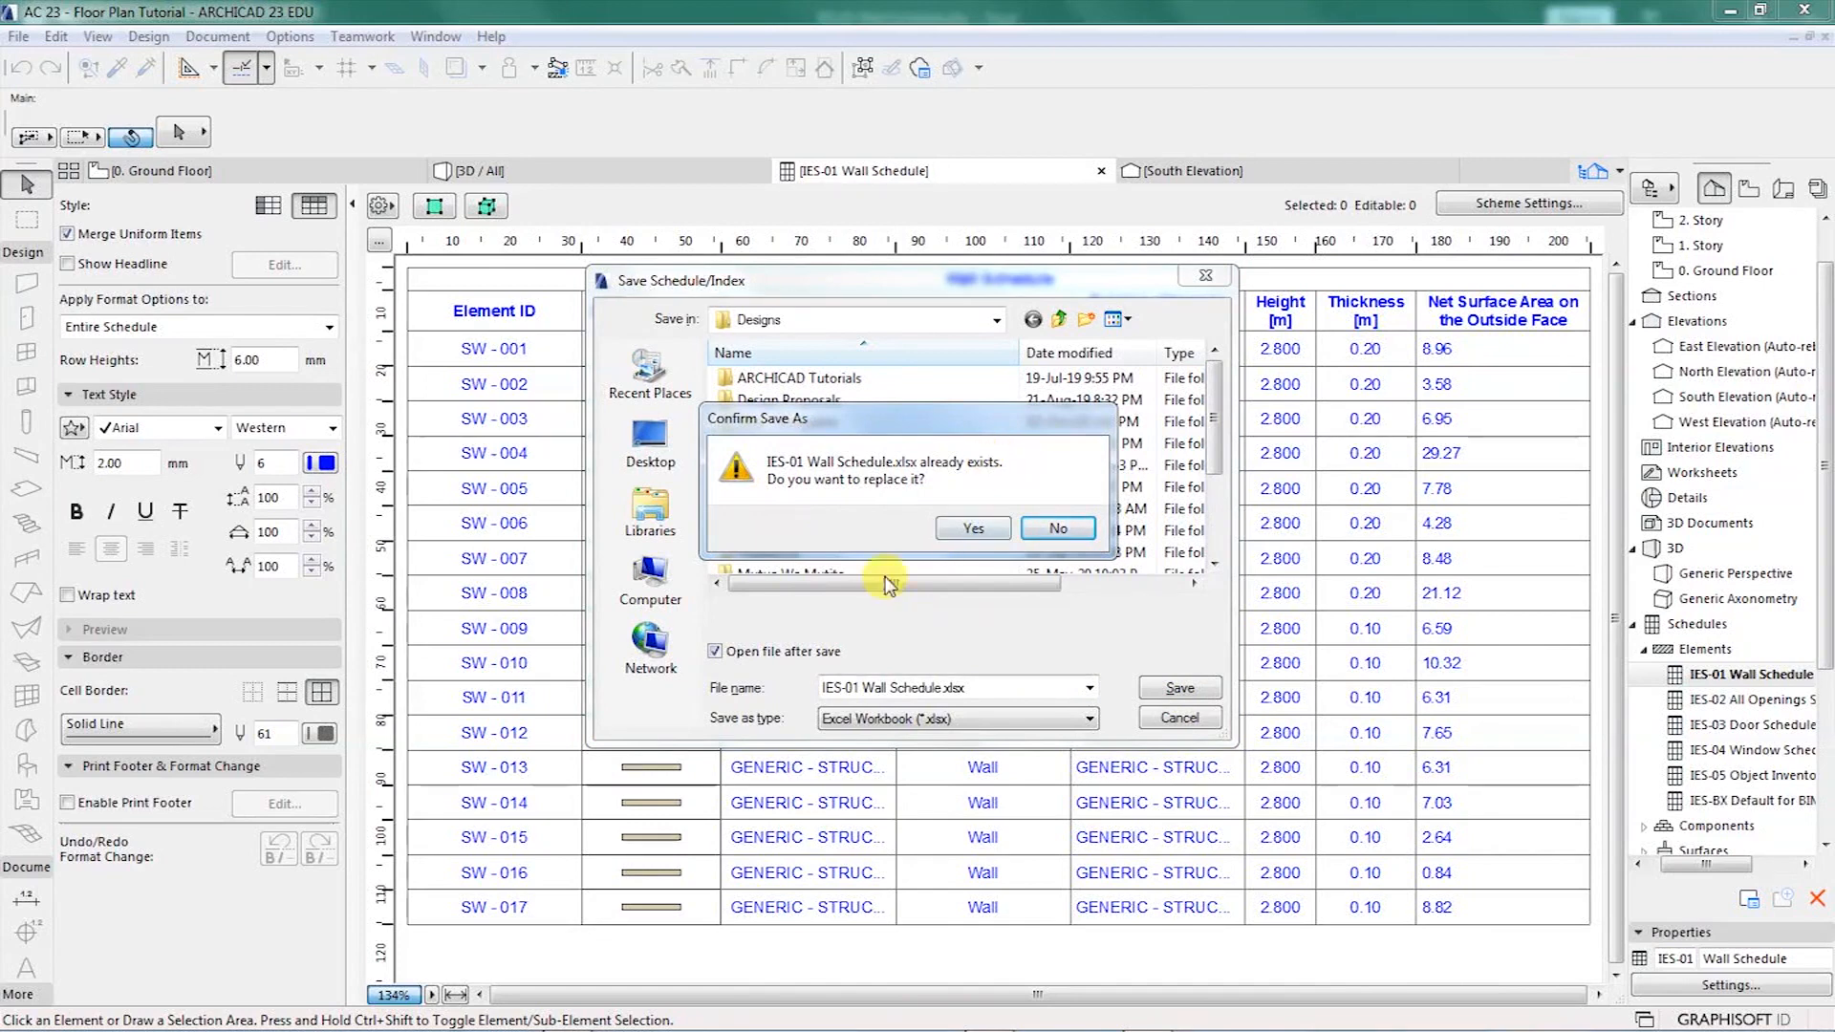
click(968, 531)
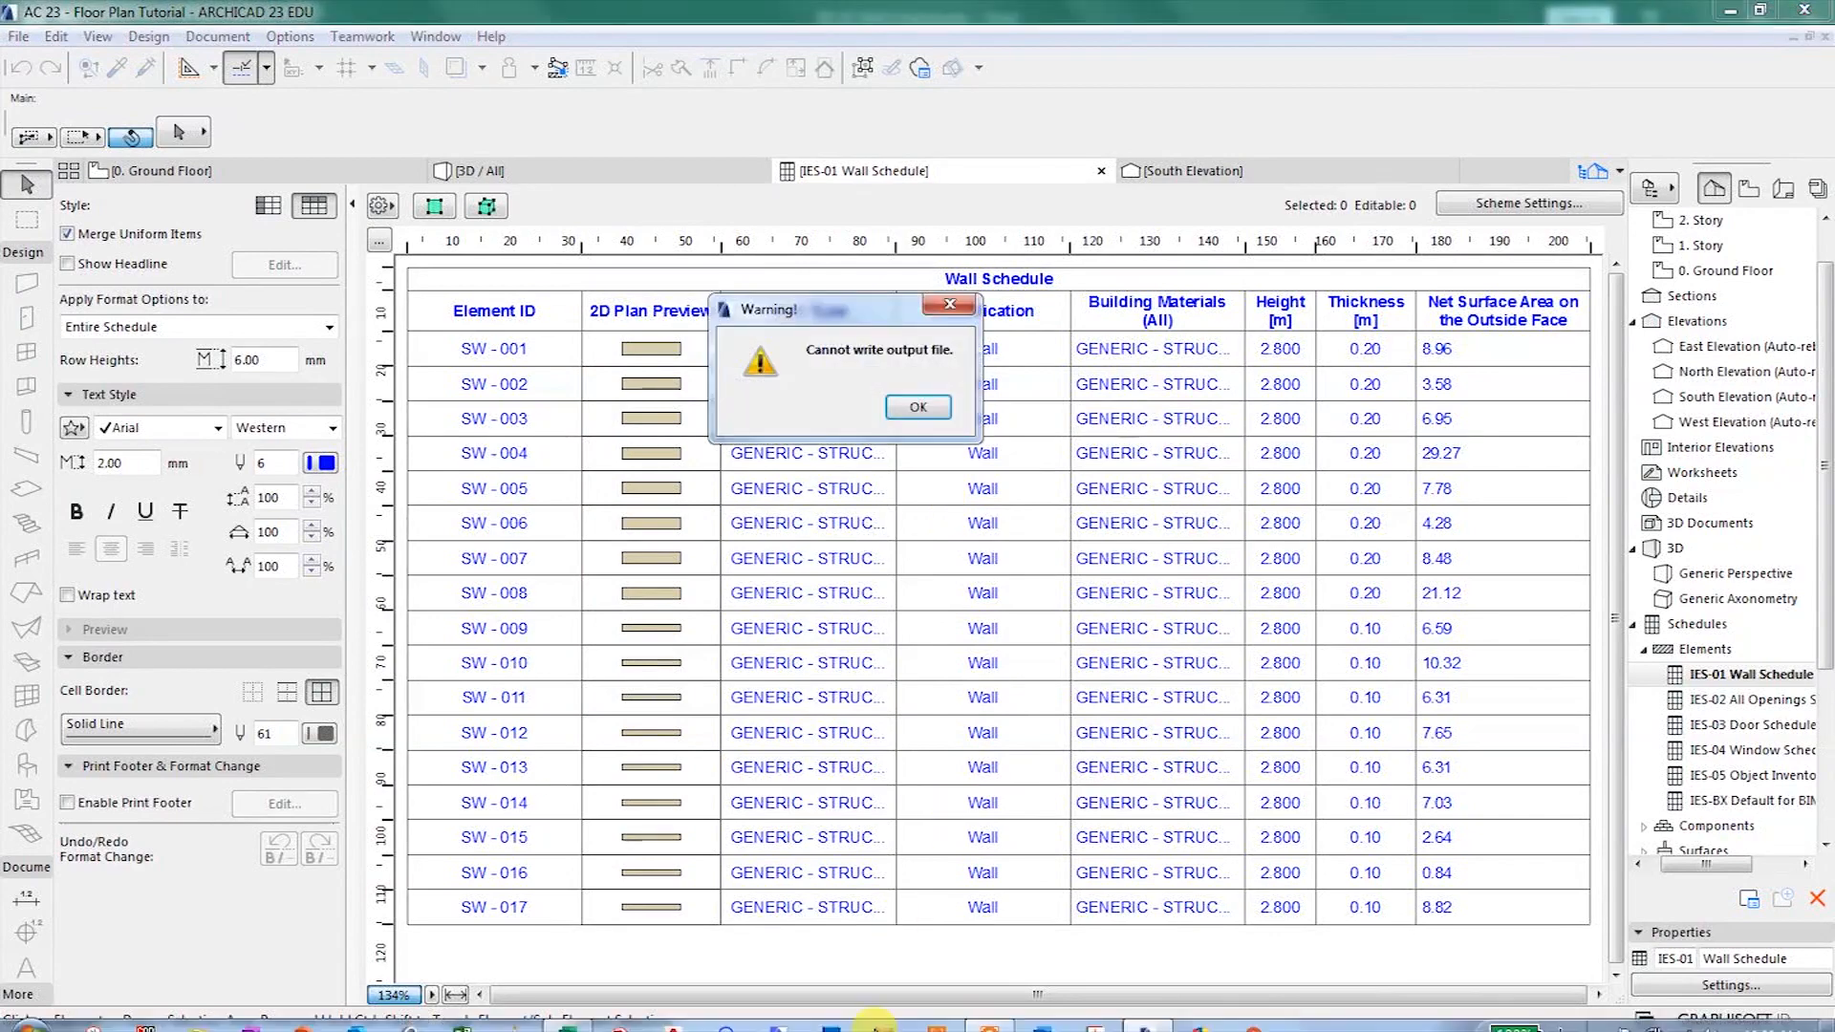
click(915, 406)
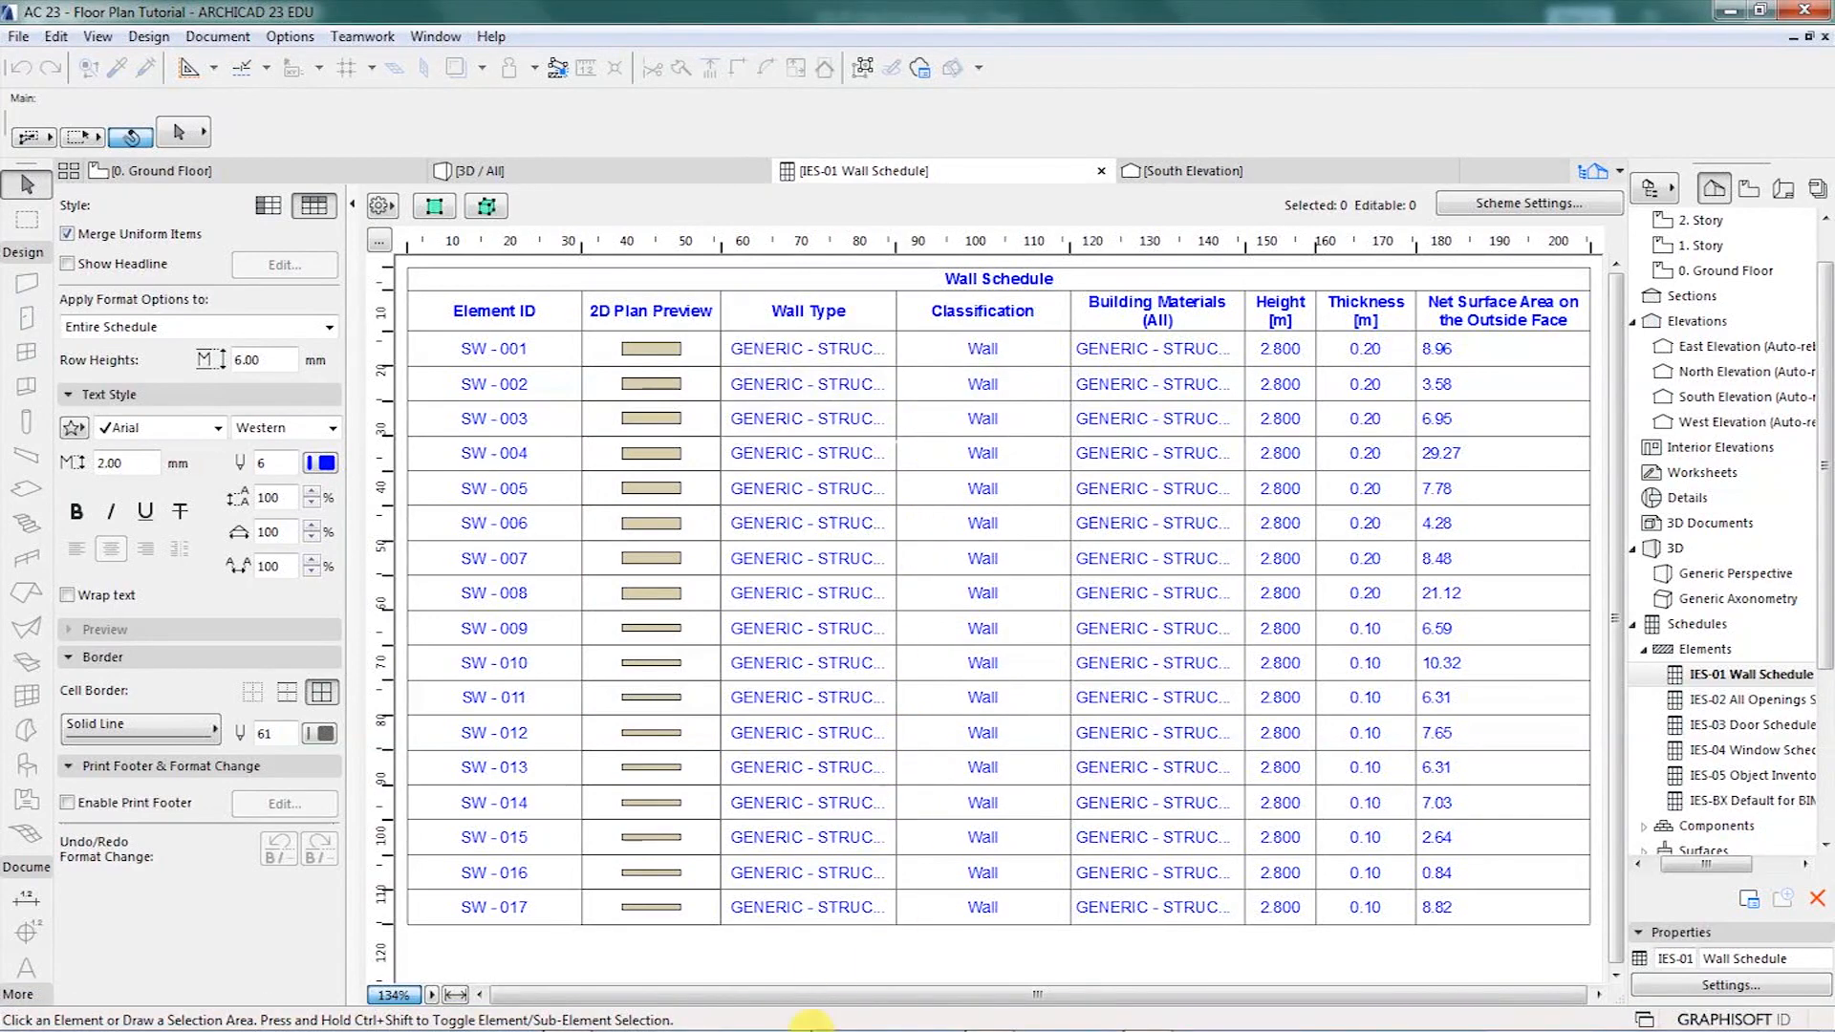
- Close the old IES-01 Wall Schedule.xlsx in Excel, and save the ARCHICAD schedule over it as an Excel Workbook that opens after saving
click(565, 1025)
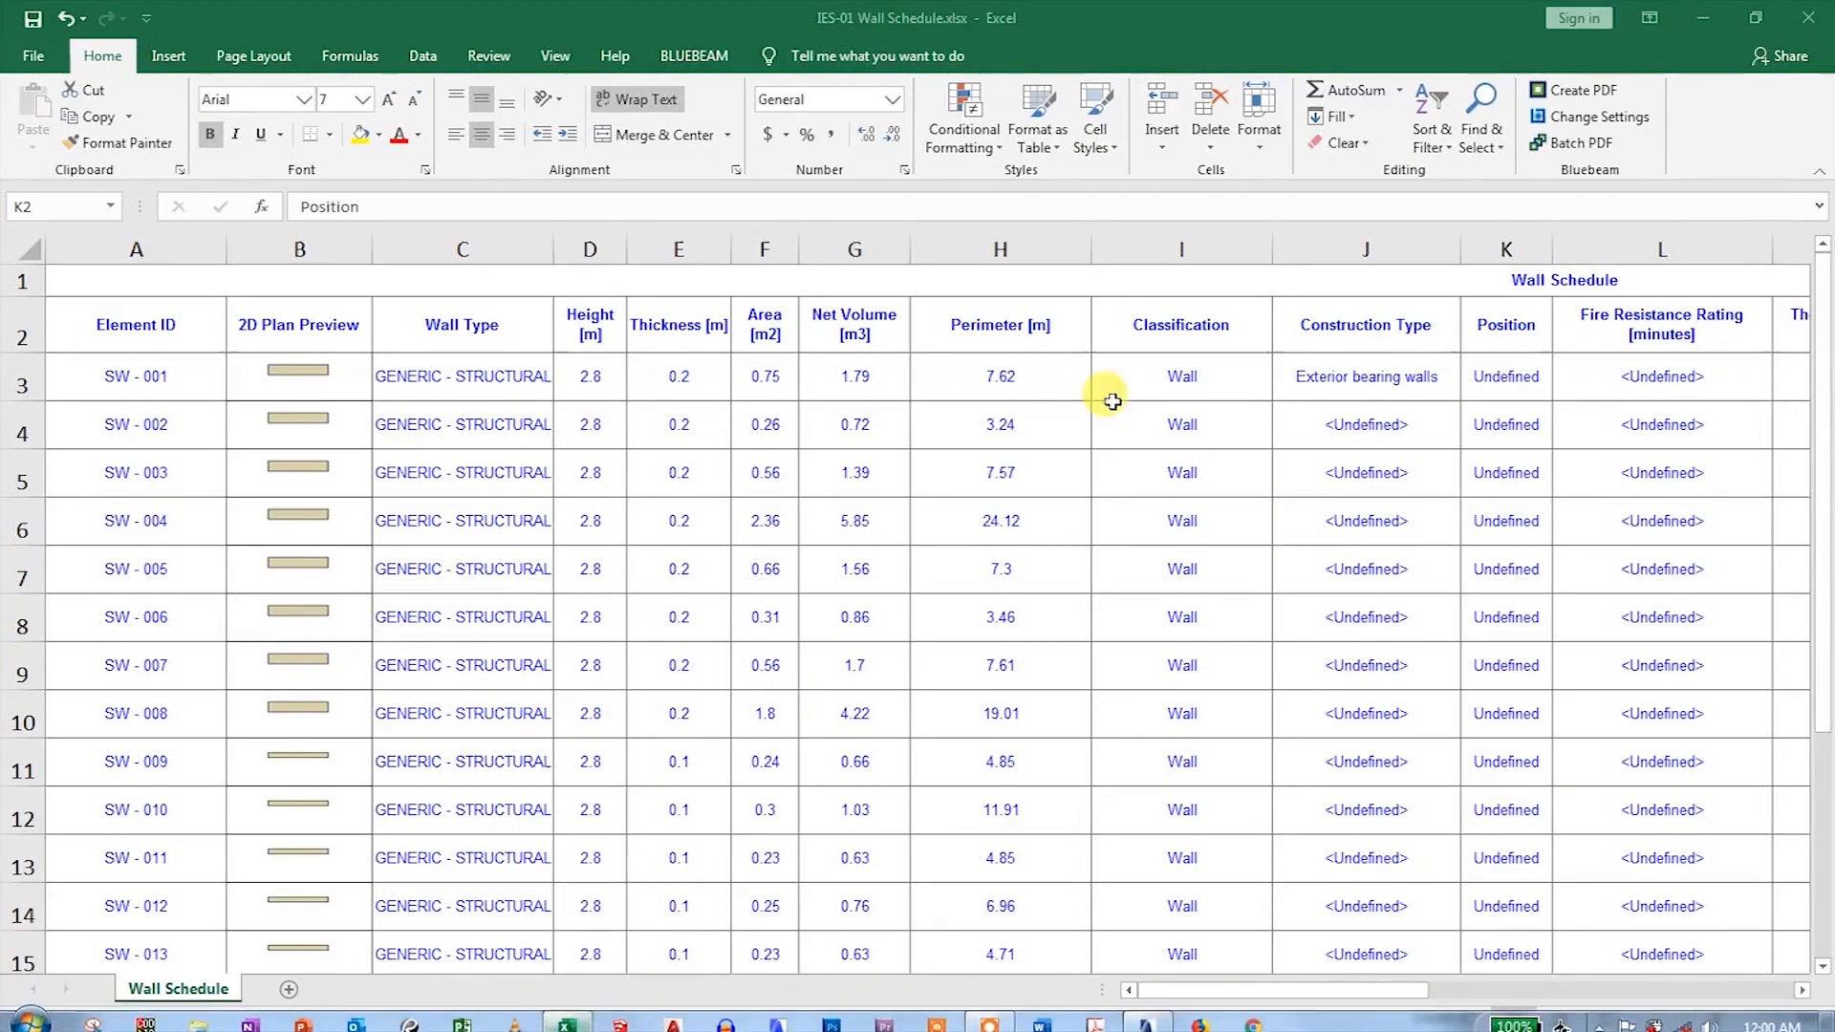
click(1807, 17)
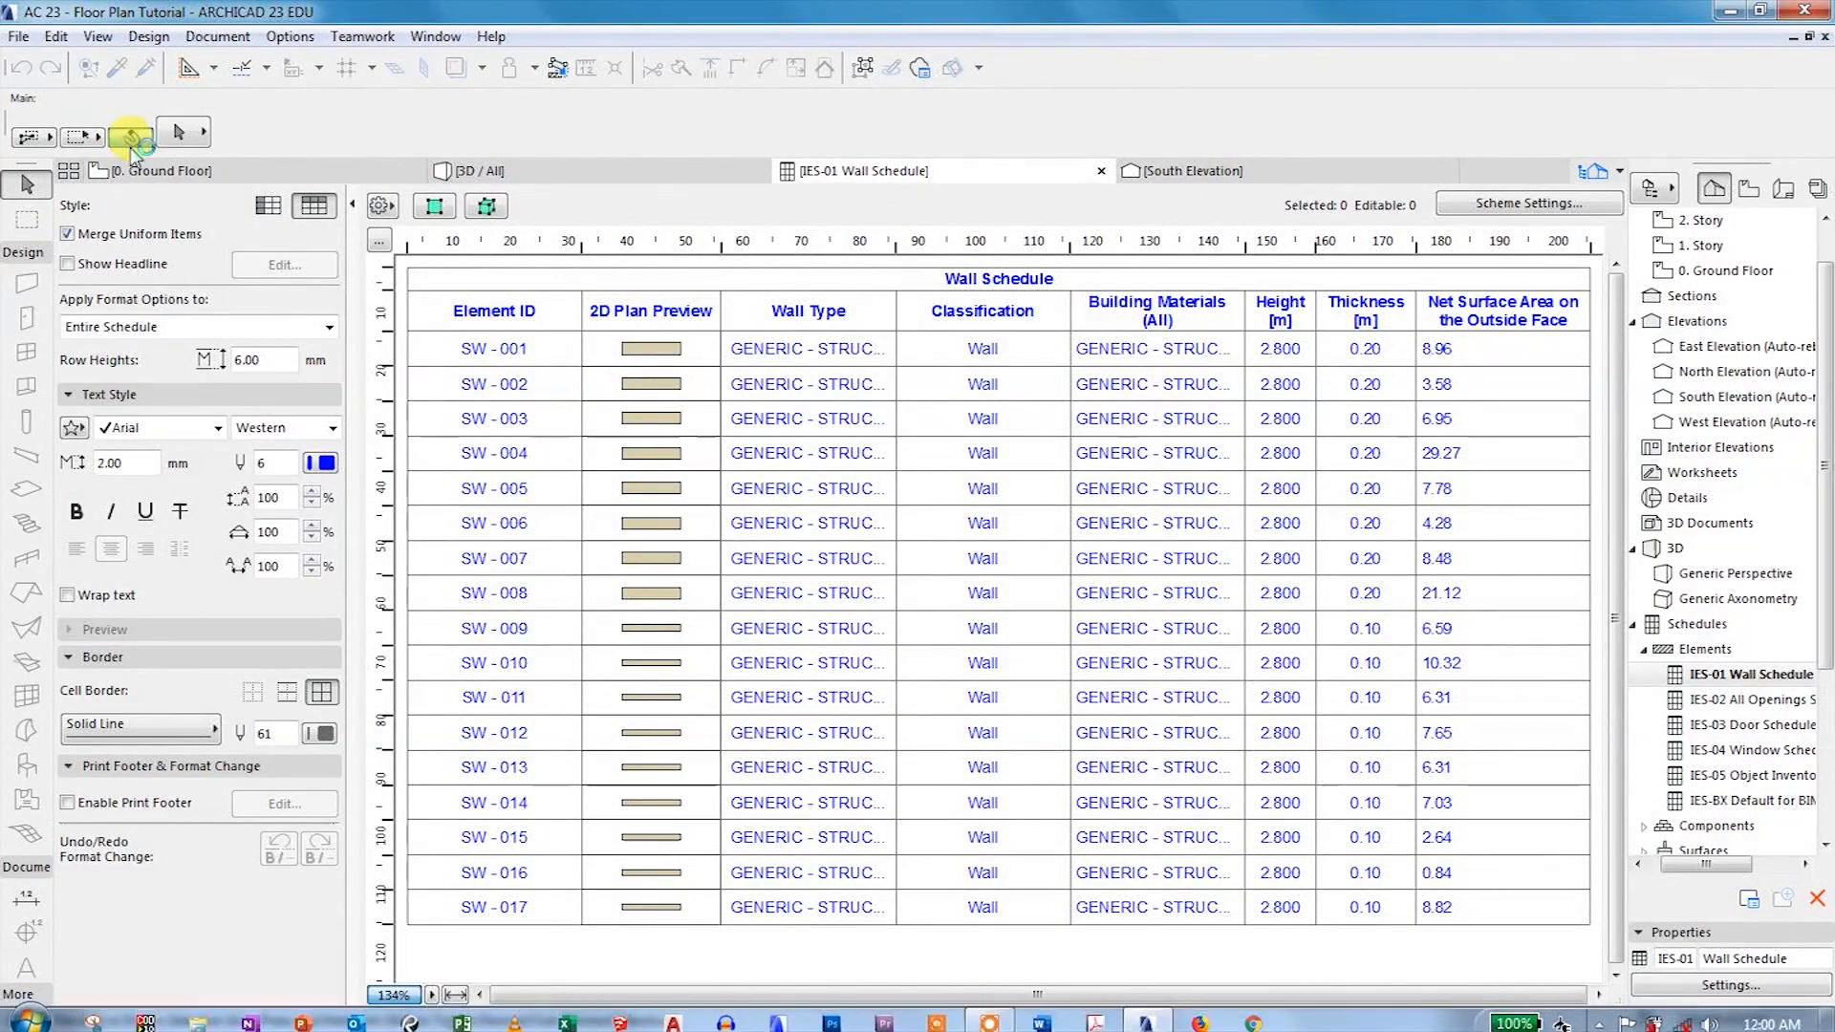
click(18, 36)
click(57, 214)
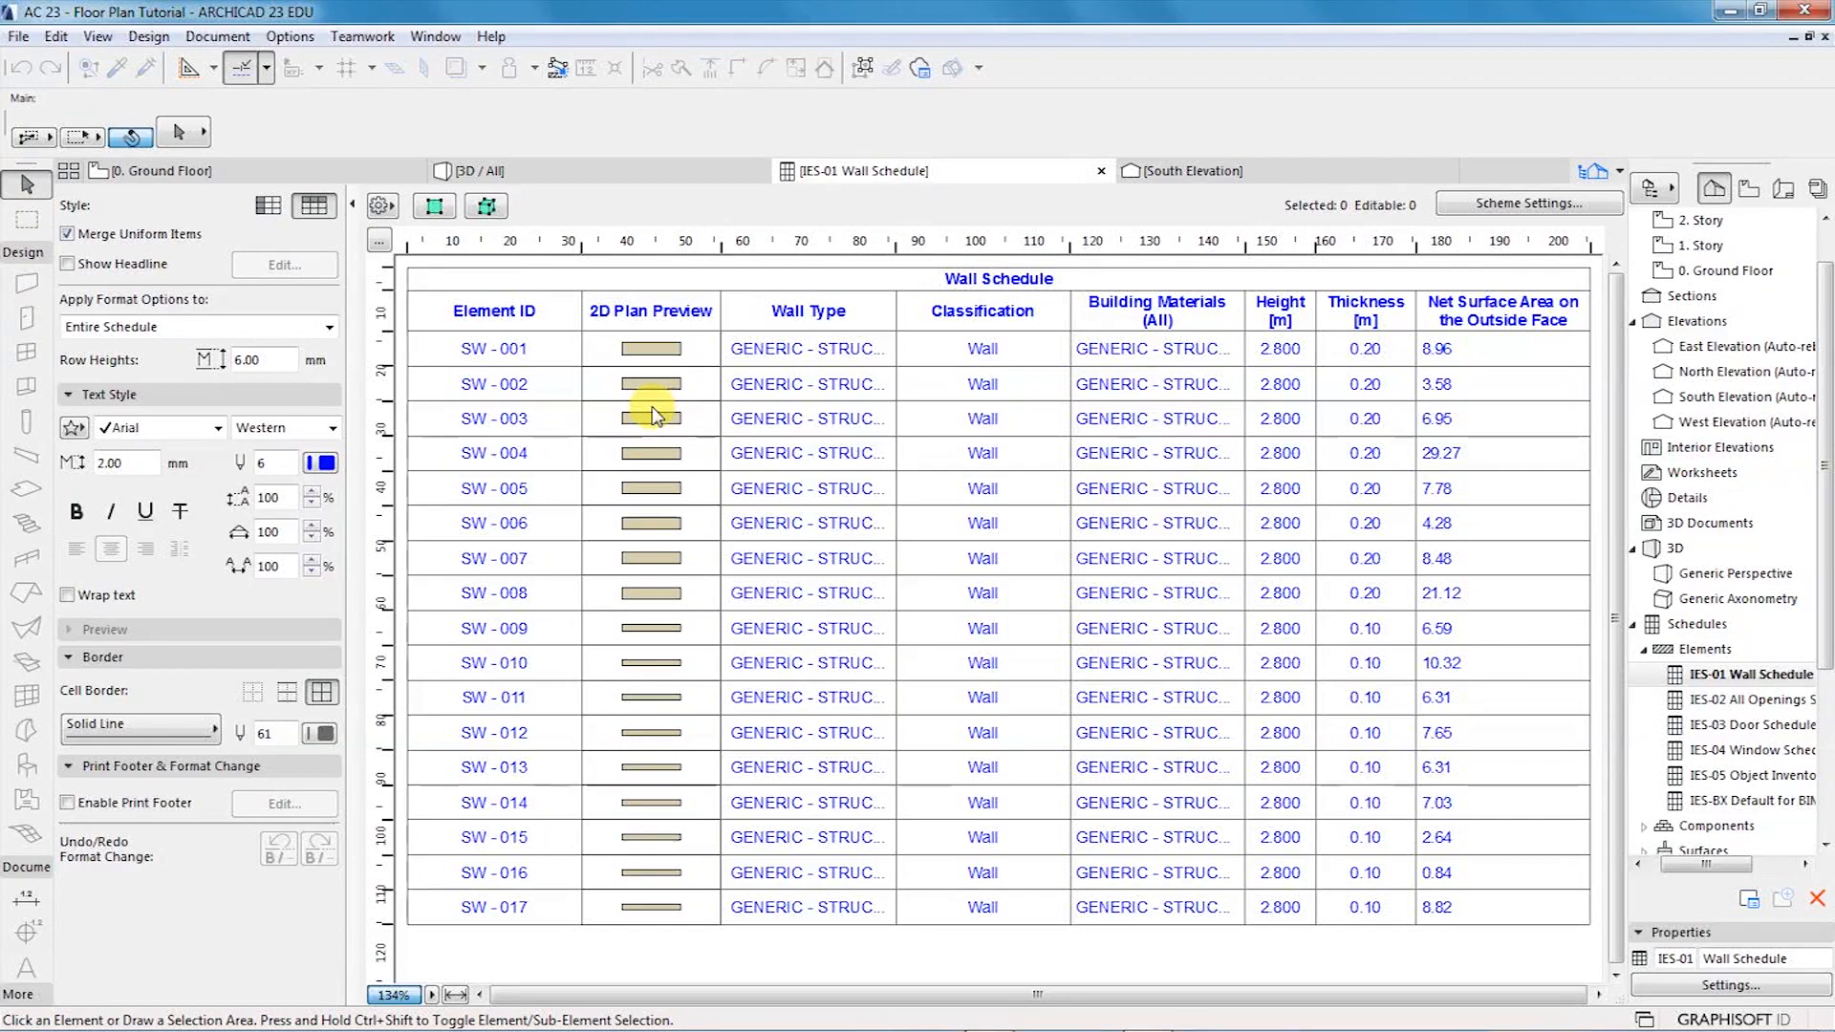
key(ctrl+shift+s)
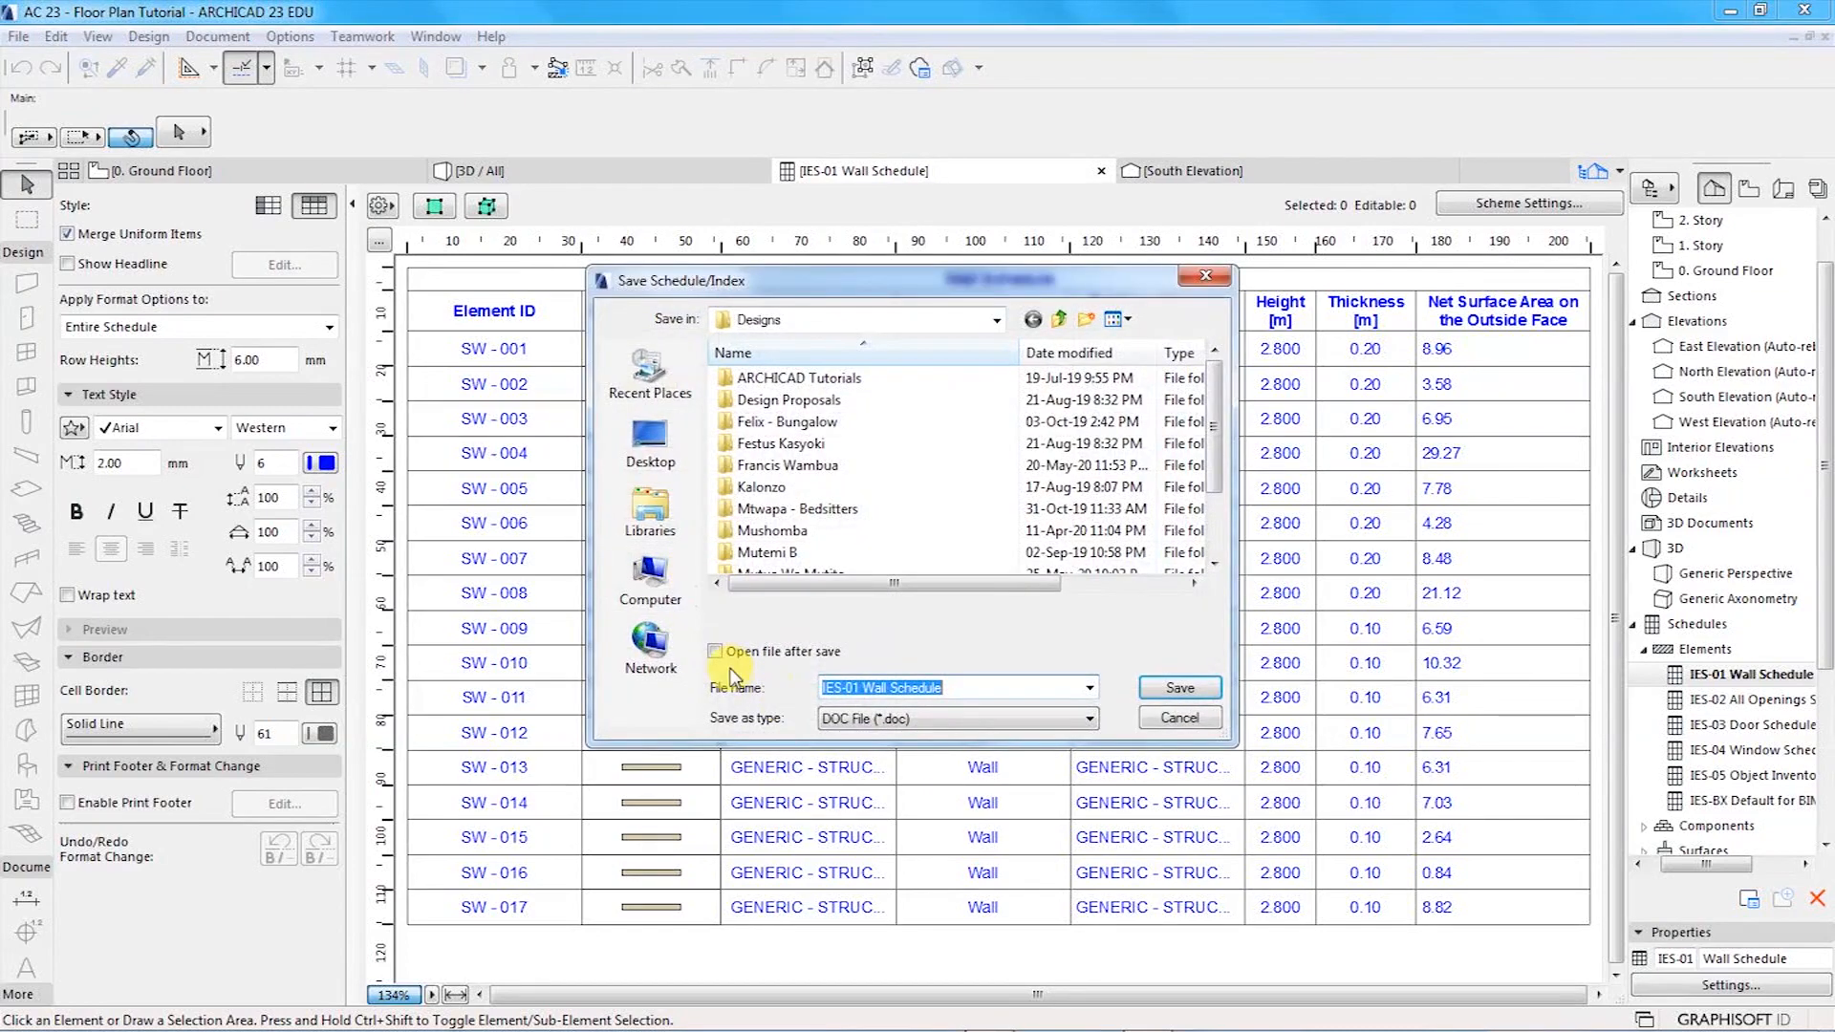
click(716, 651)
click(843, 718)
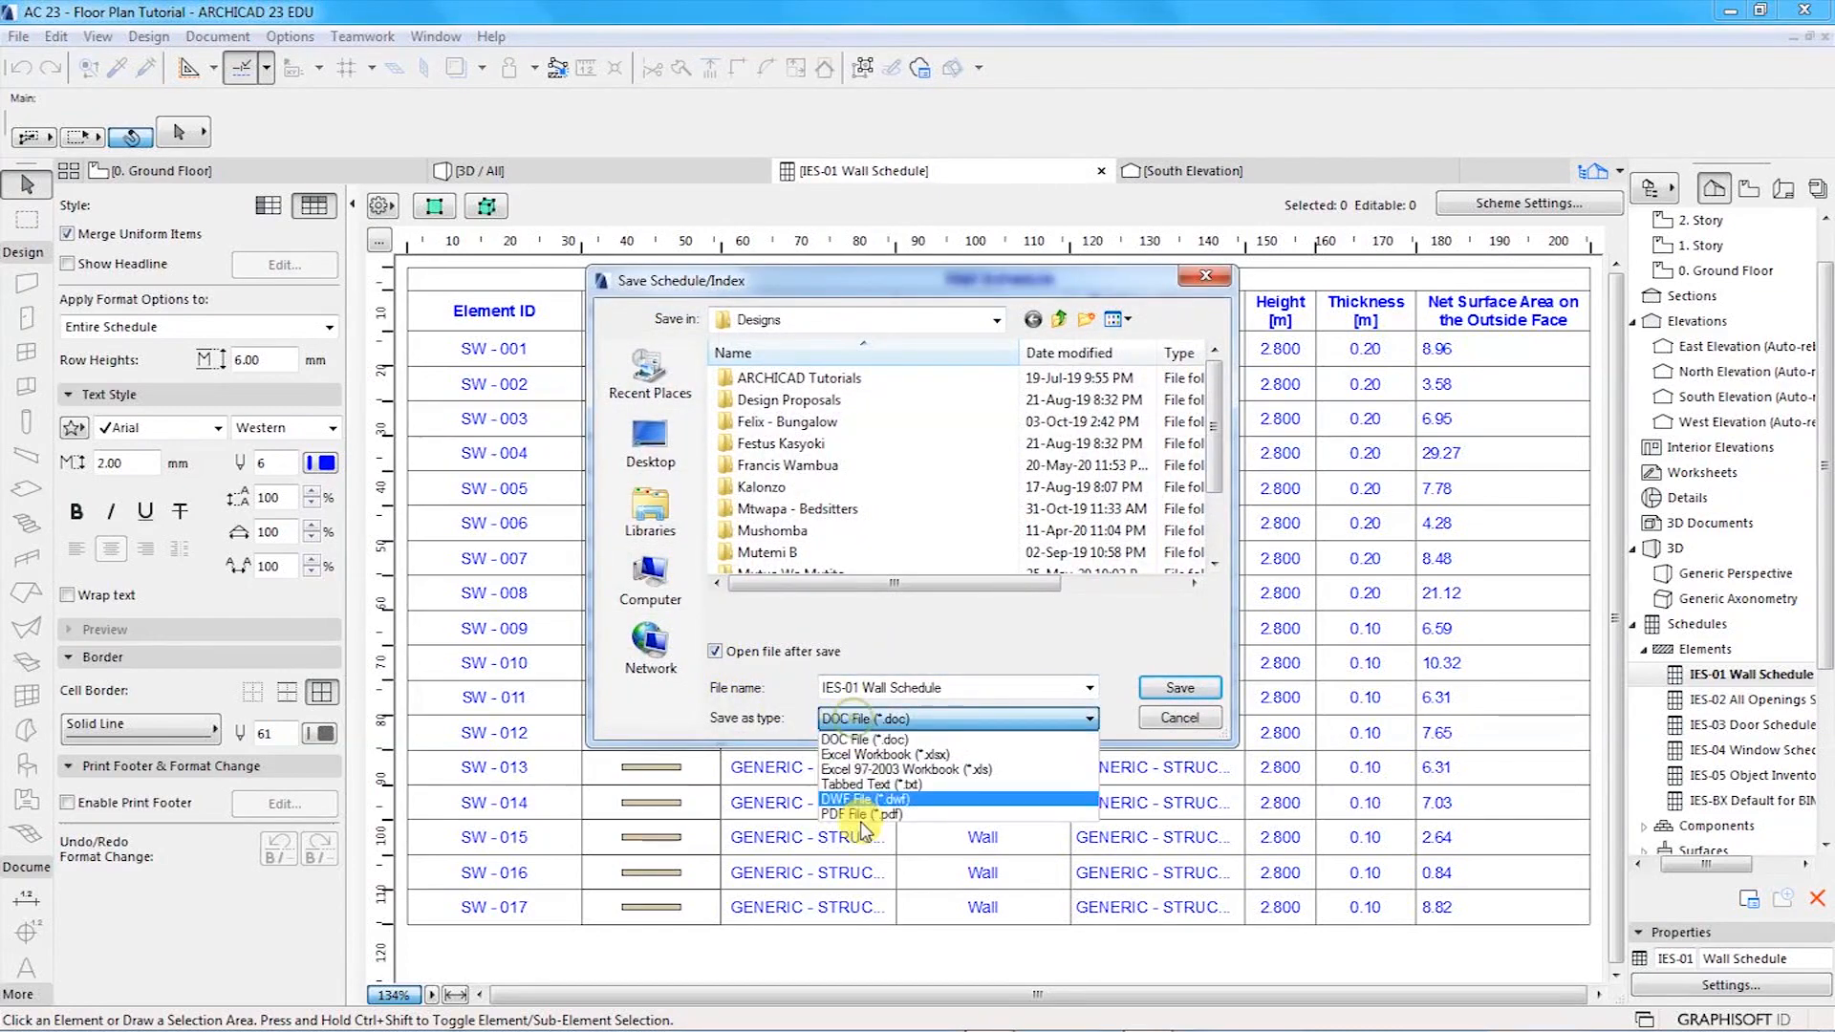
click(865, 754)
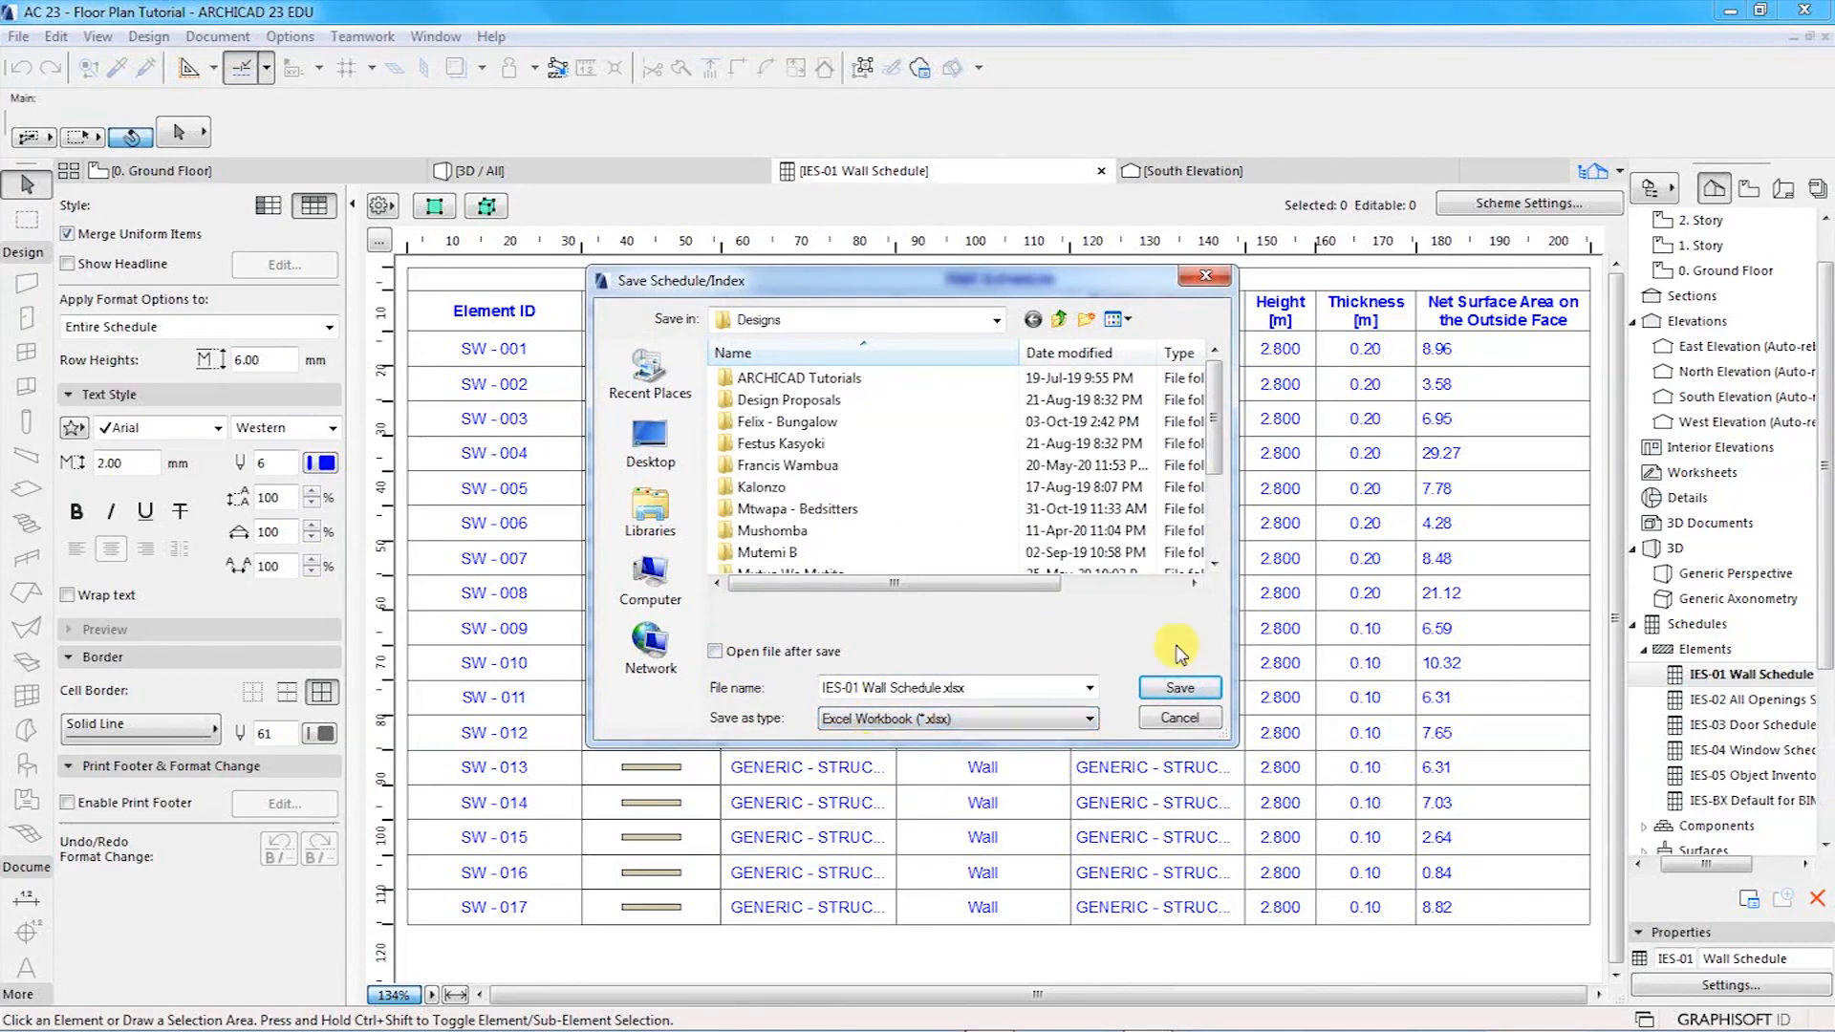
click(1180, 691)
click(1068, 532)
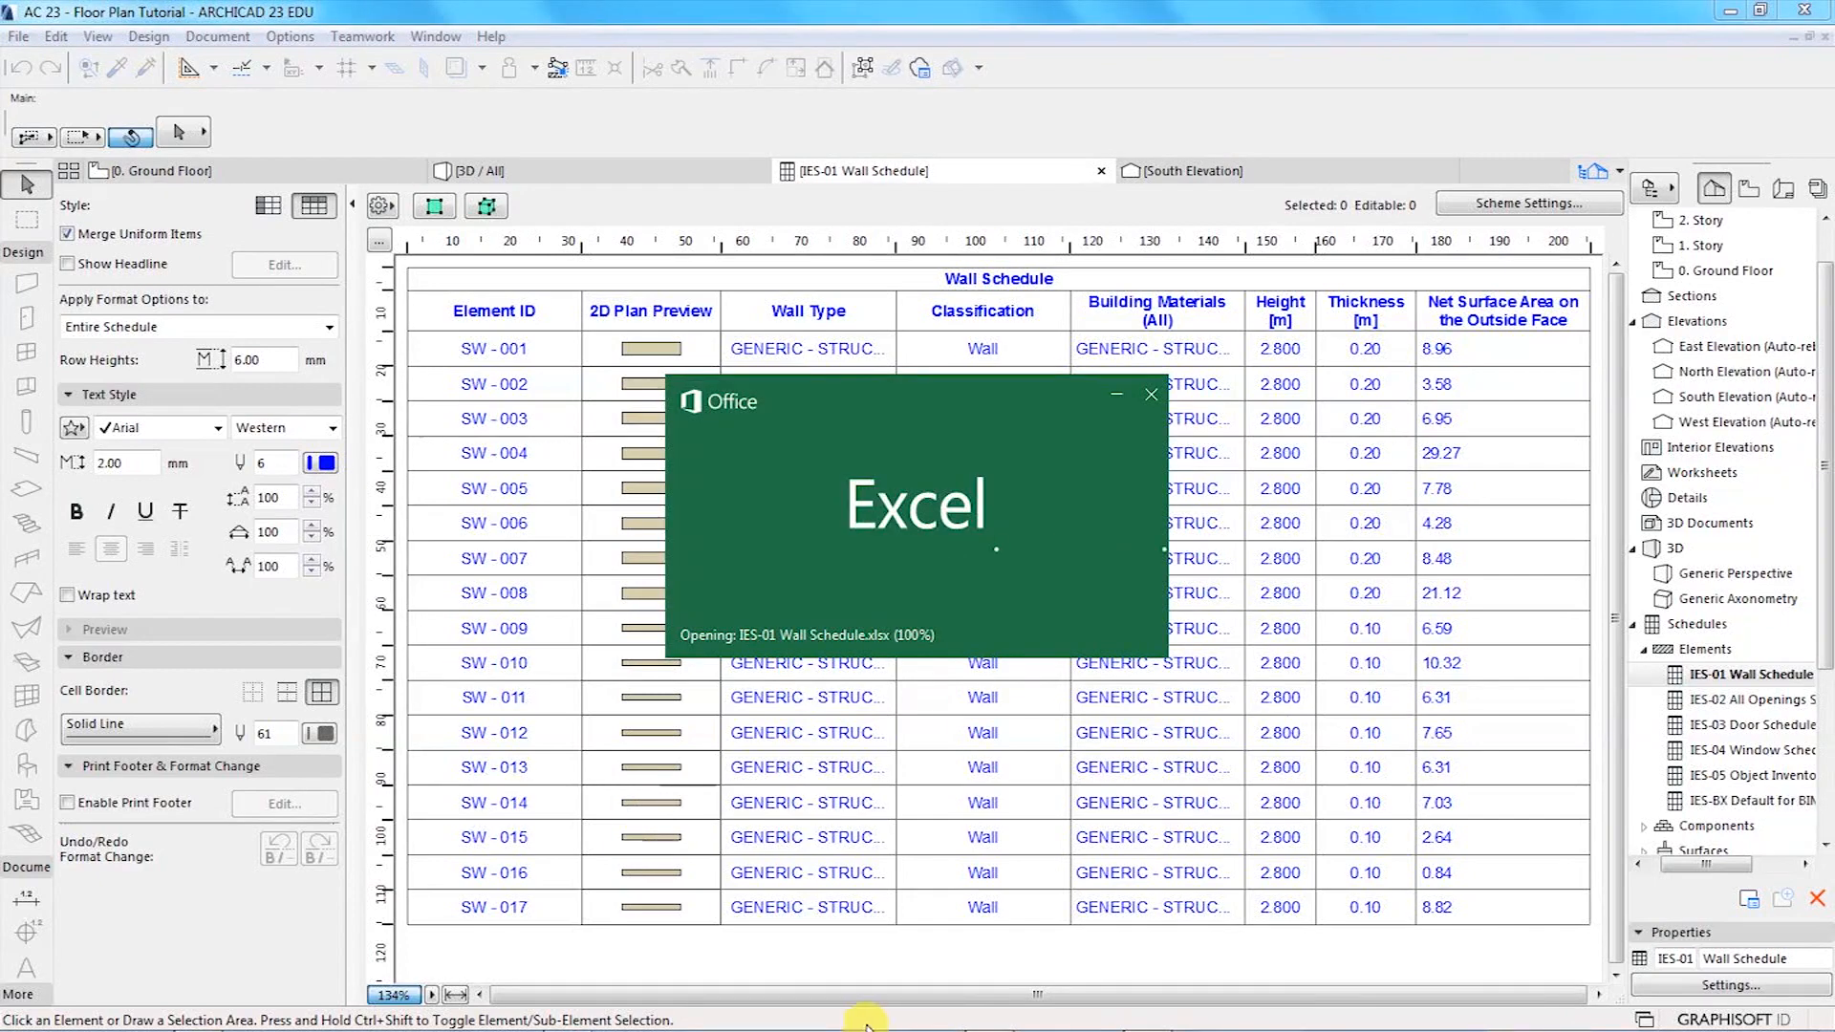
- Examine the exported wall schedule in Excel, including the first wall's thickness and net surface area on the outside face
mouse_move(1096, 1020)
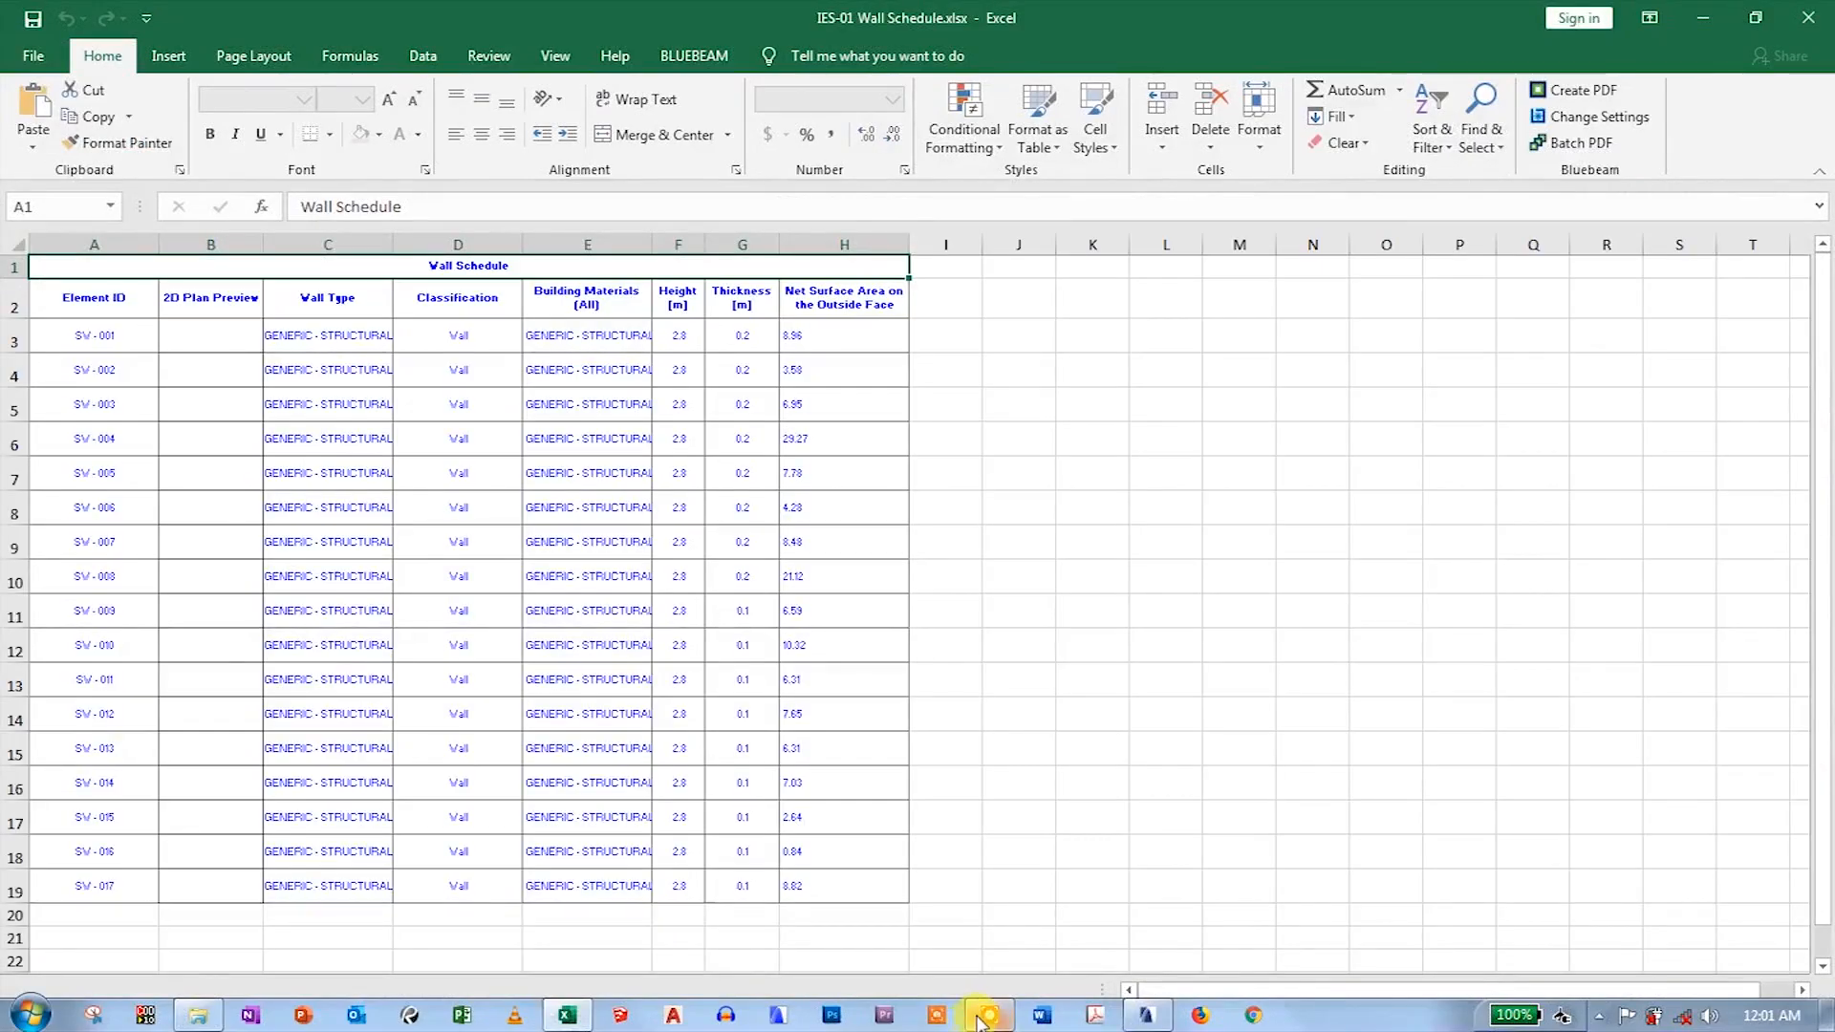
mouse_move(979, 1022)
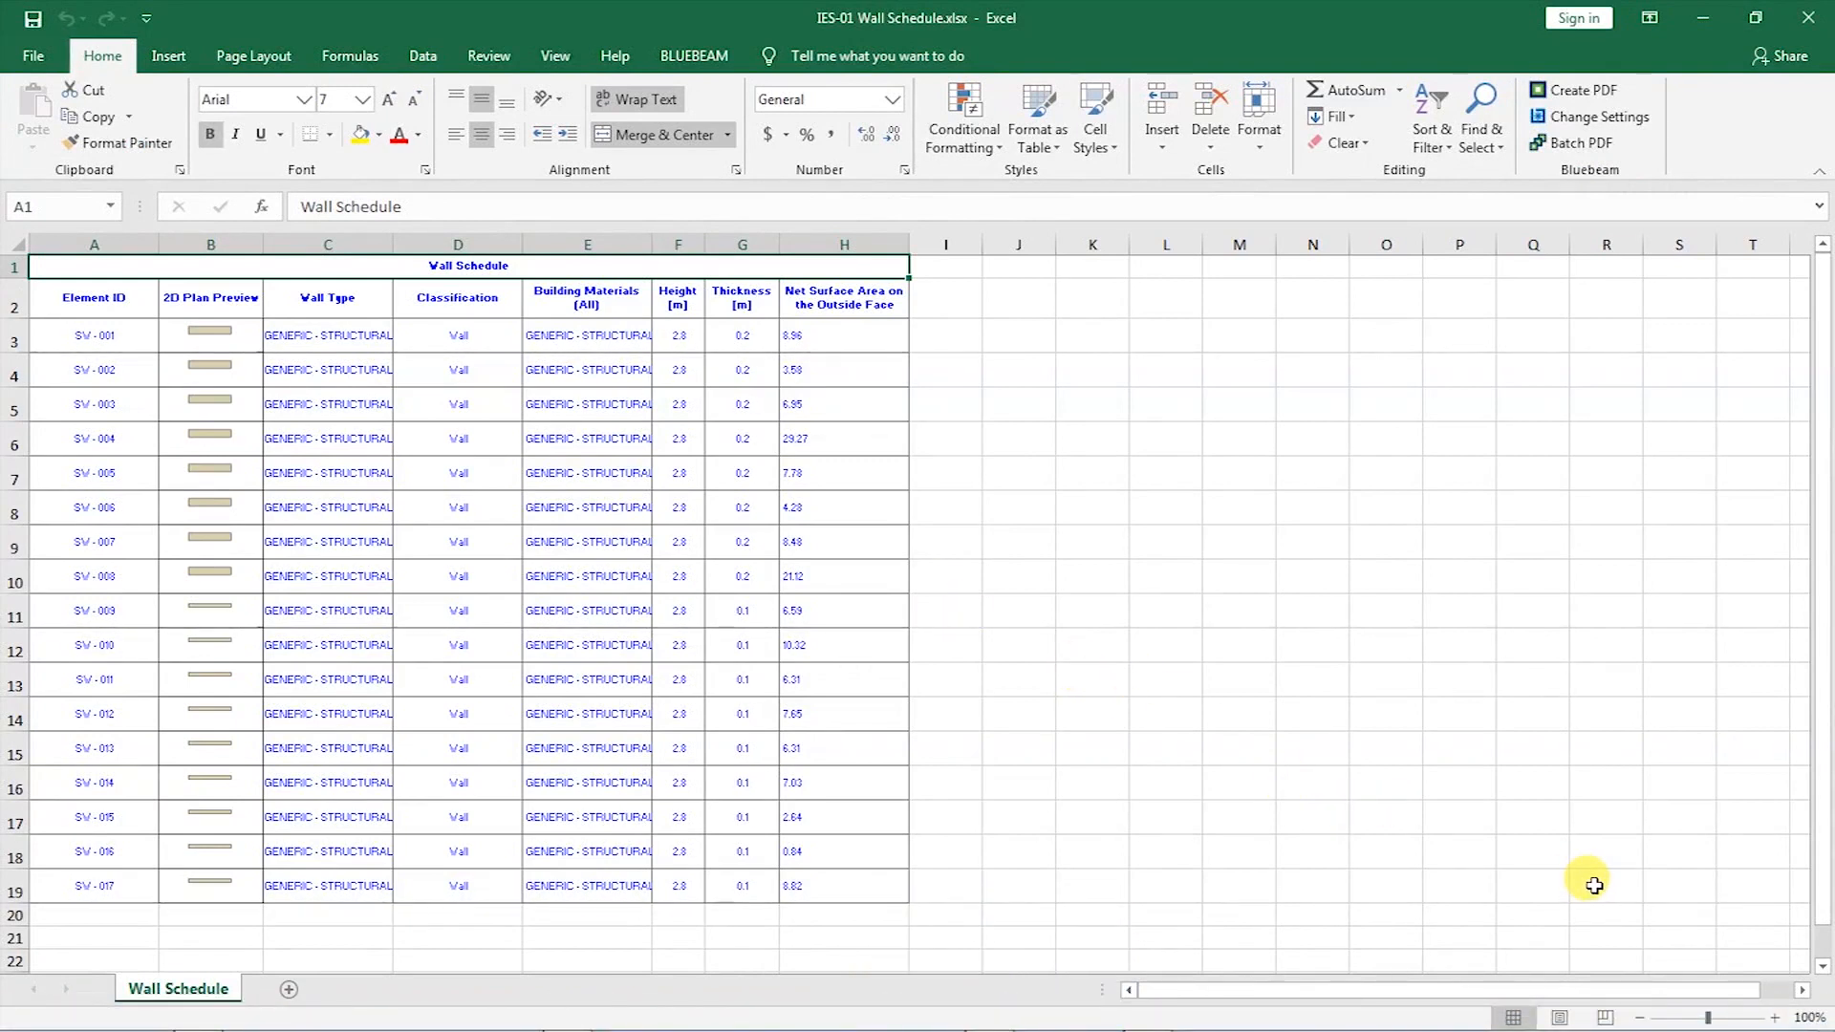
click(1775, 1018)
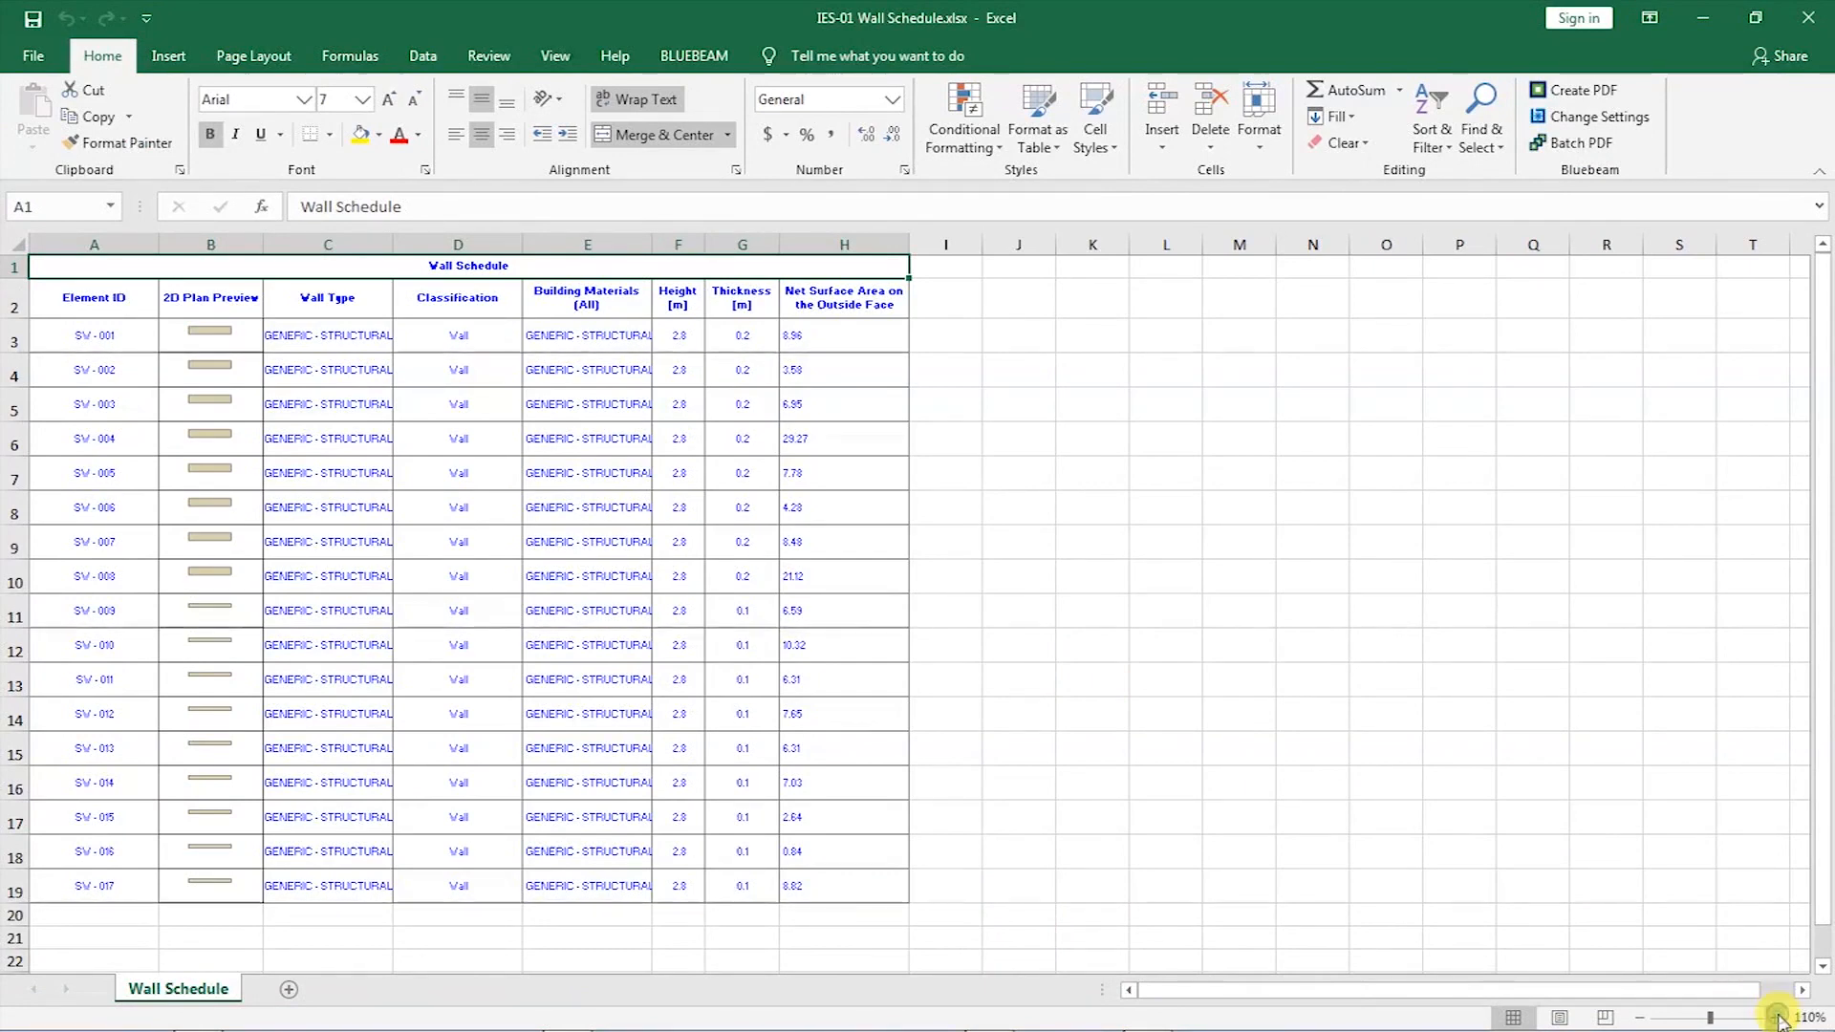
click(1778, 1018)
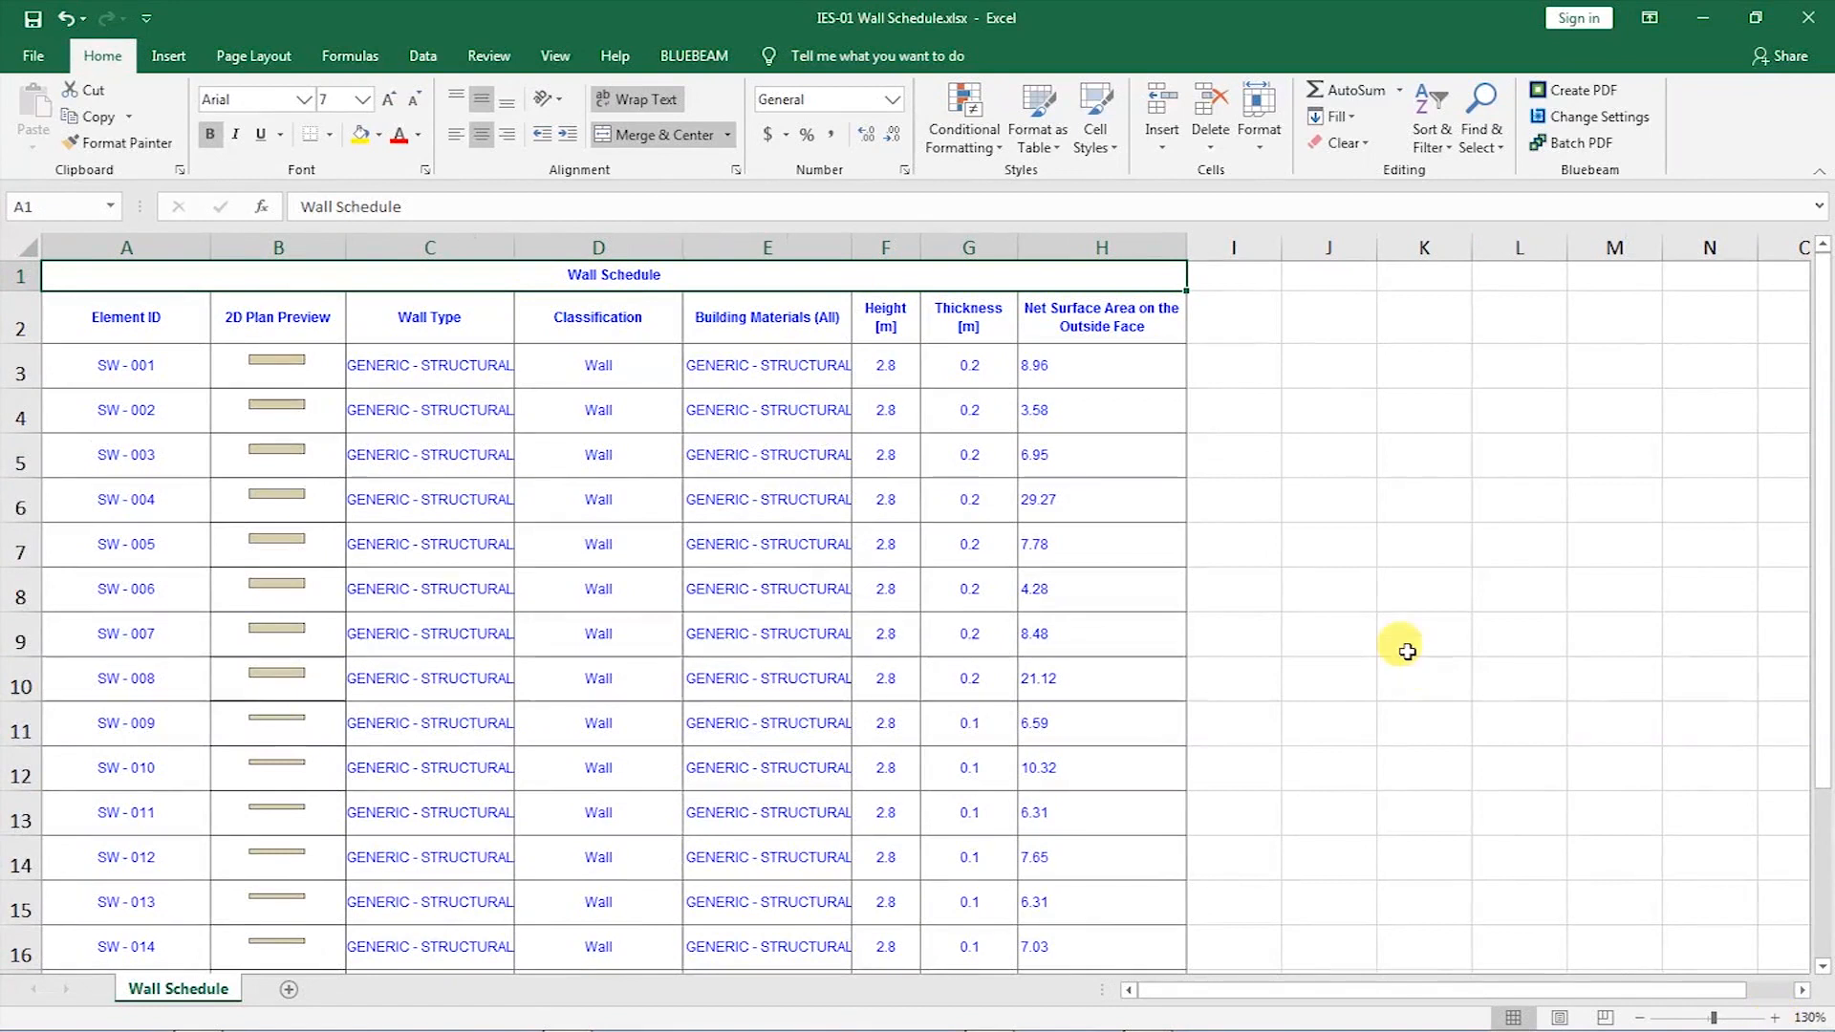
click(1229, 366)
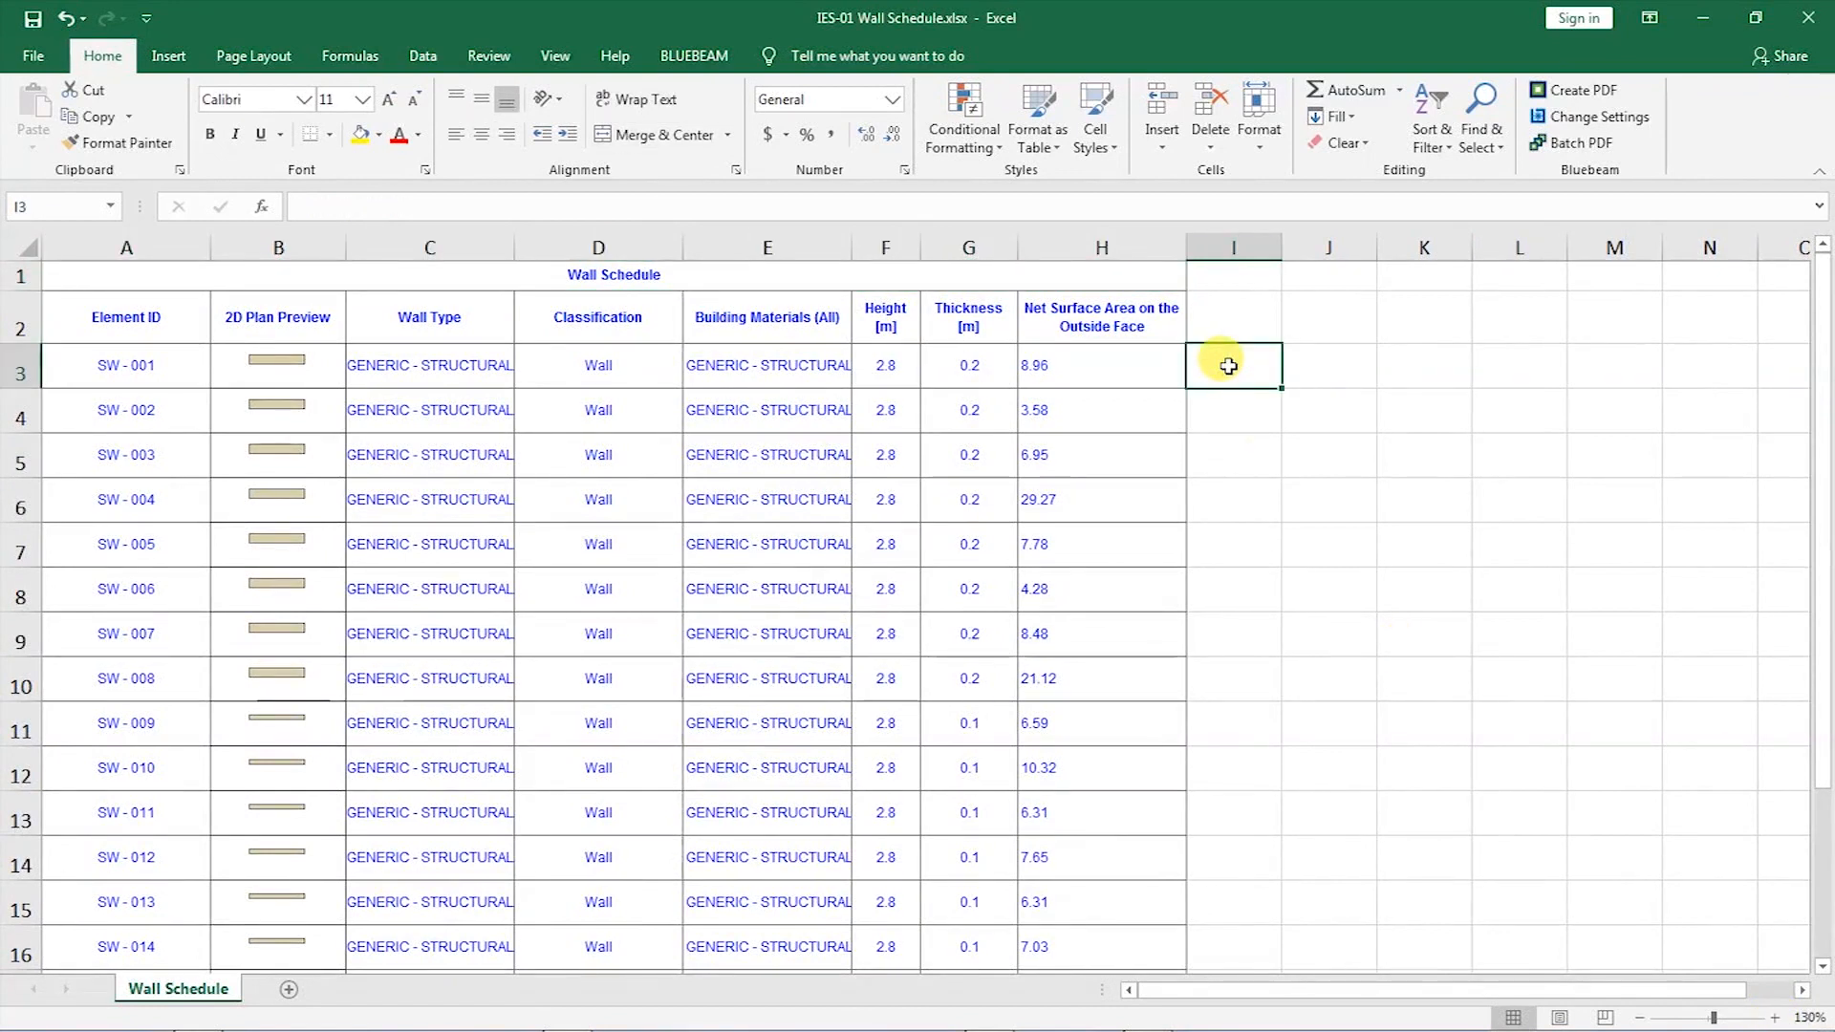
click(1050, 376)
click(961, 375)
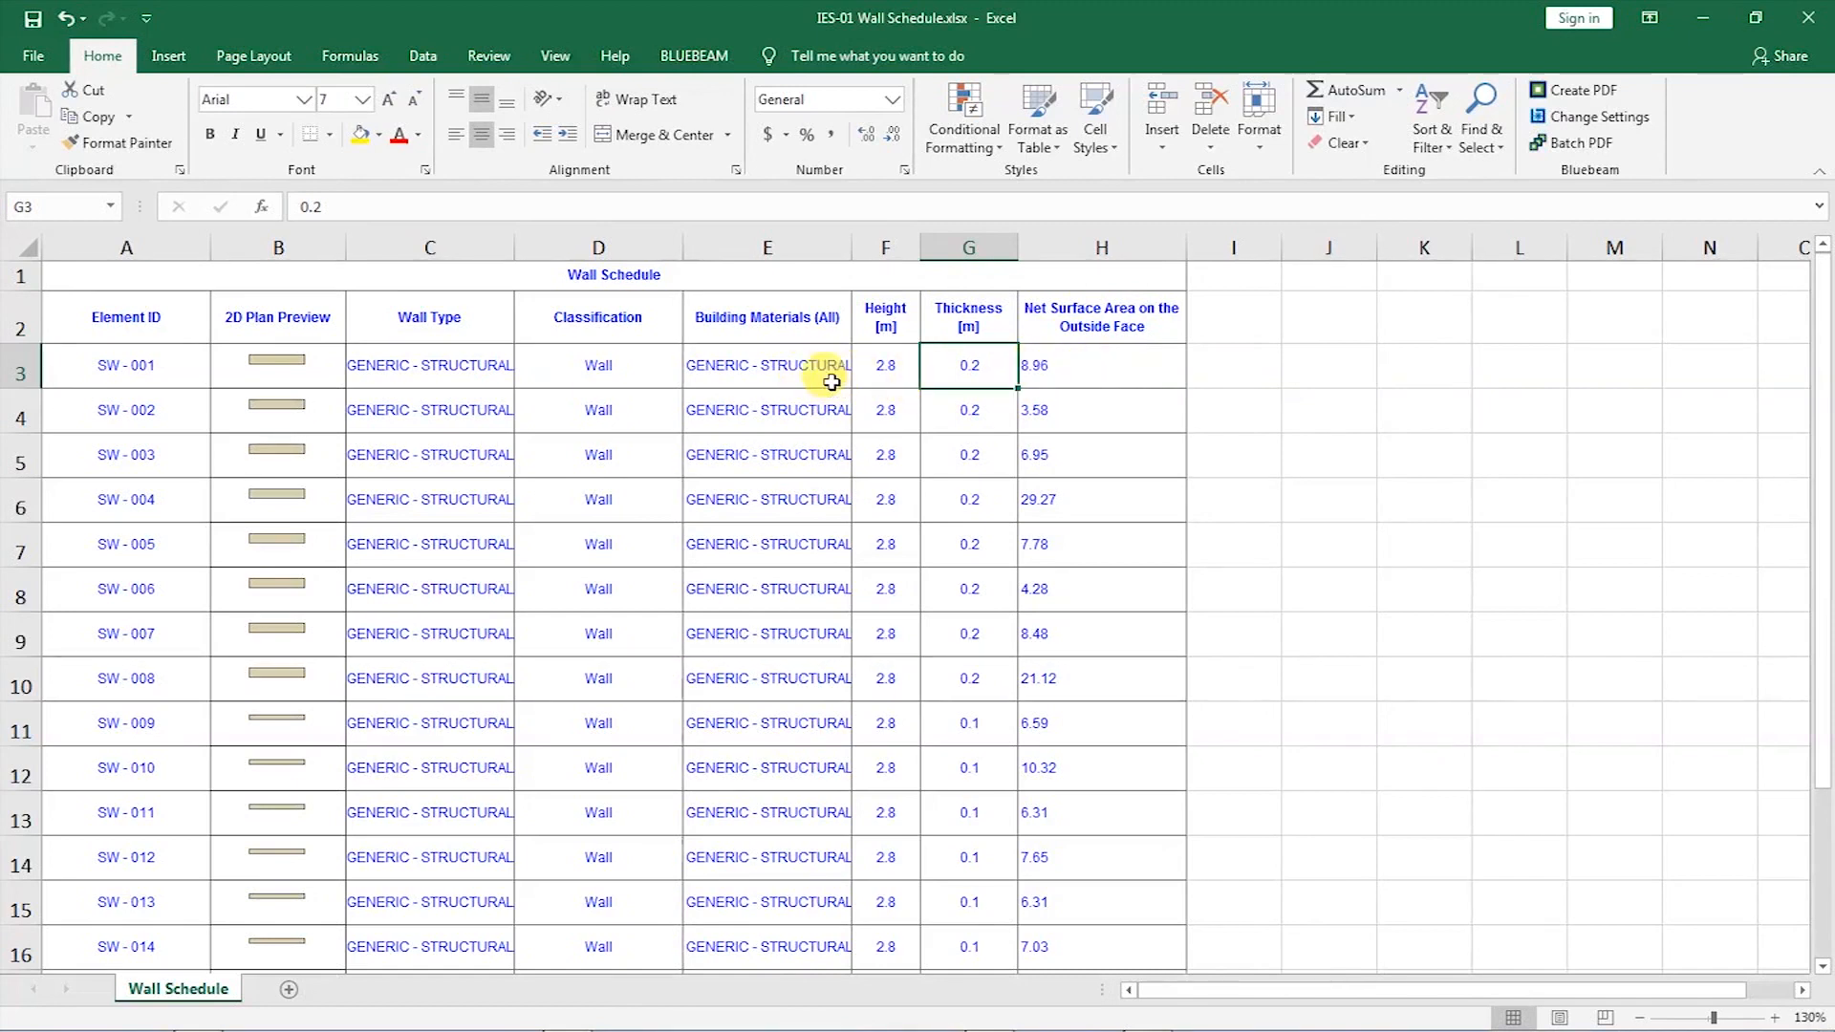
click(1092, 365)
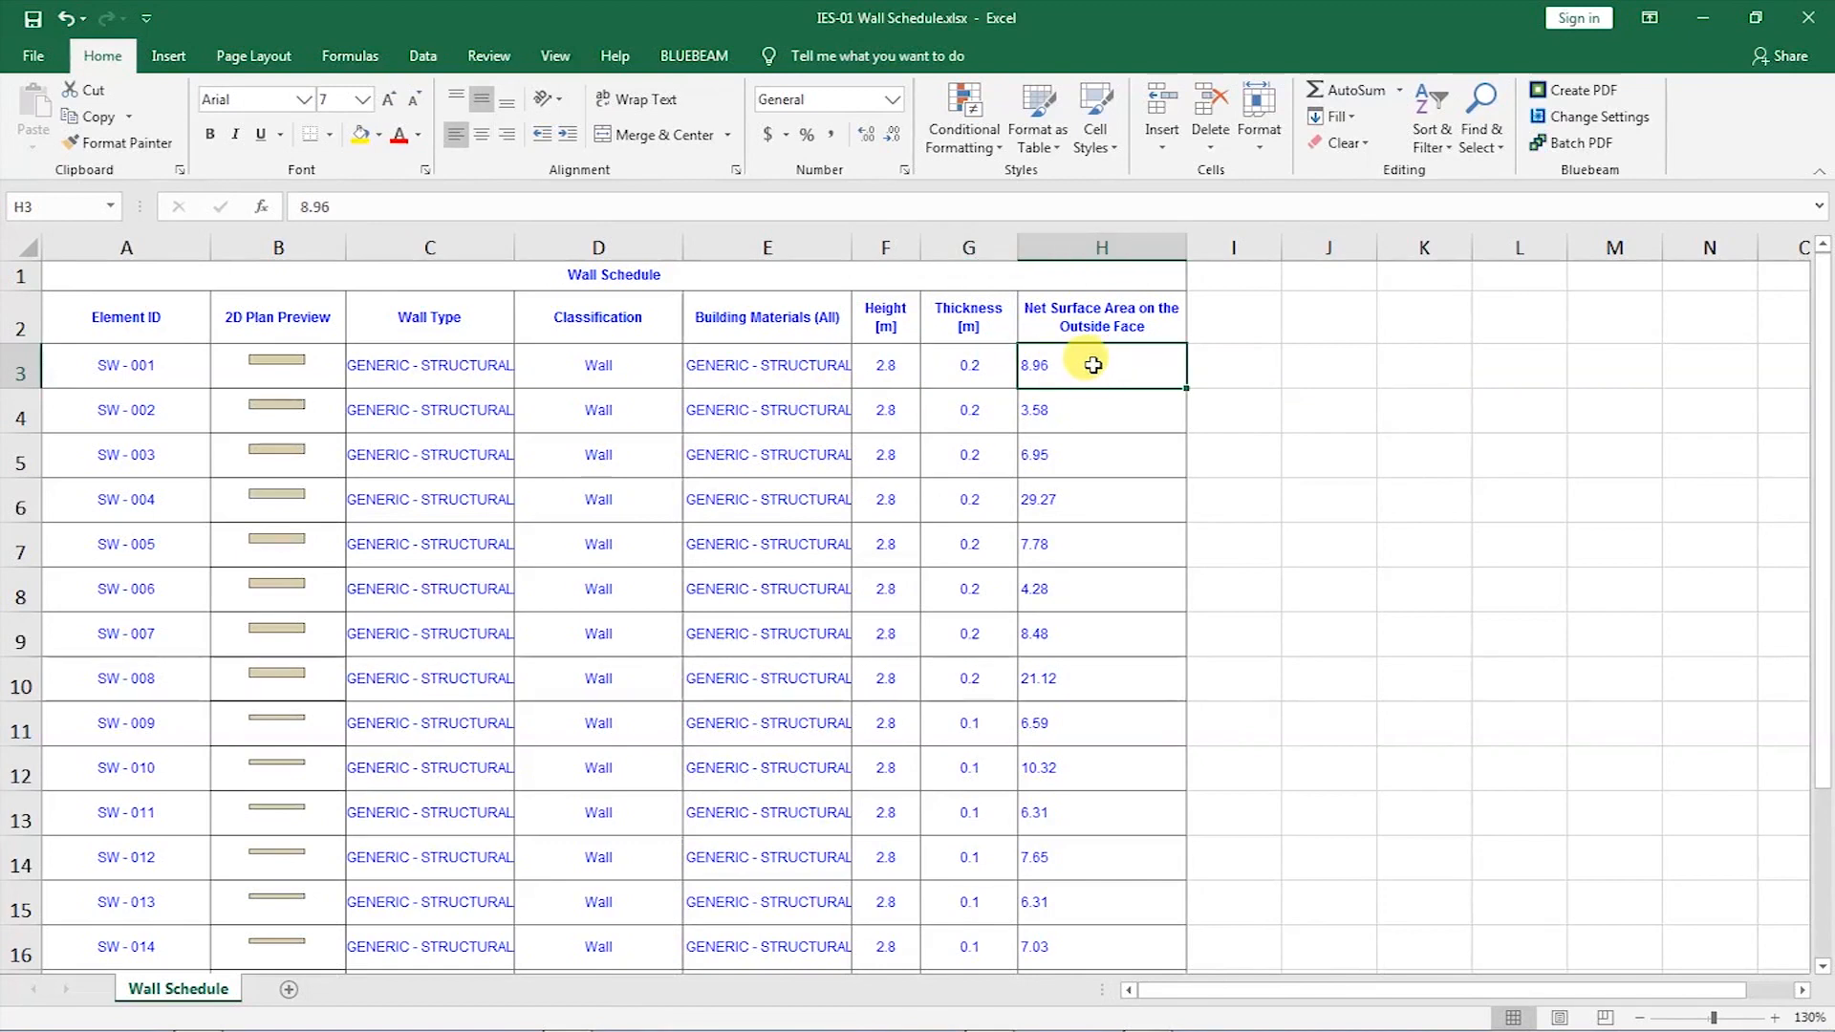
click(1227, 373)
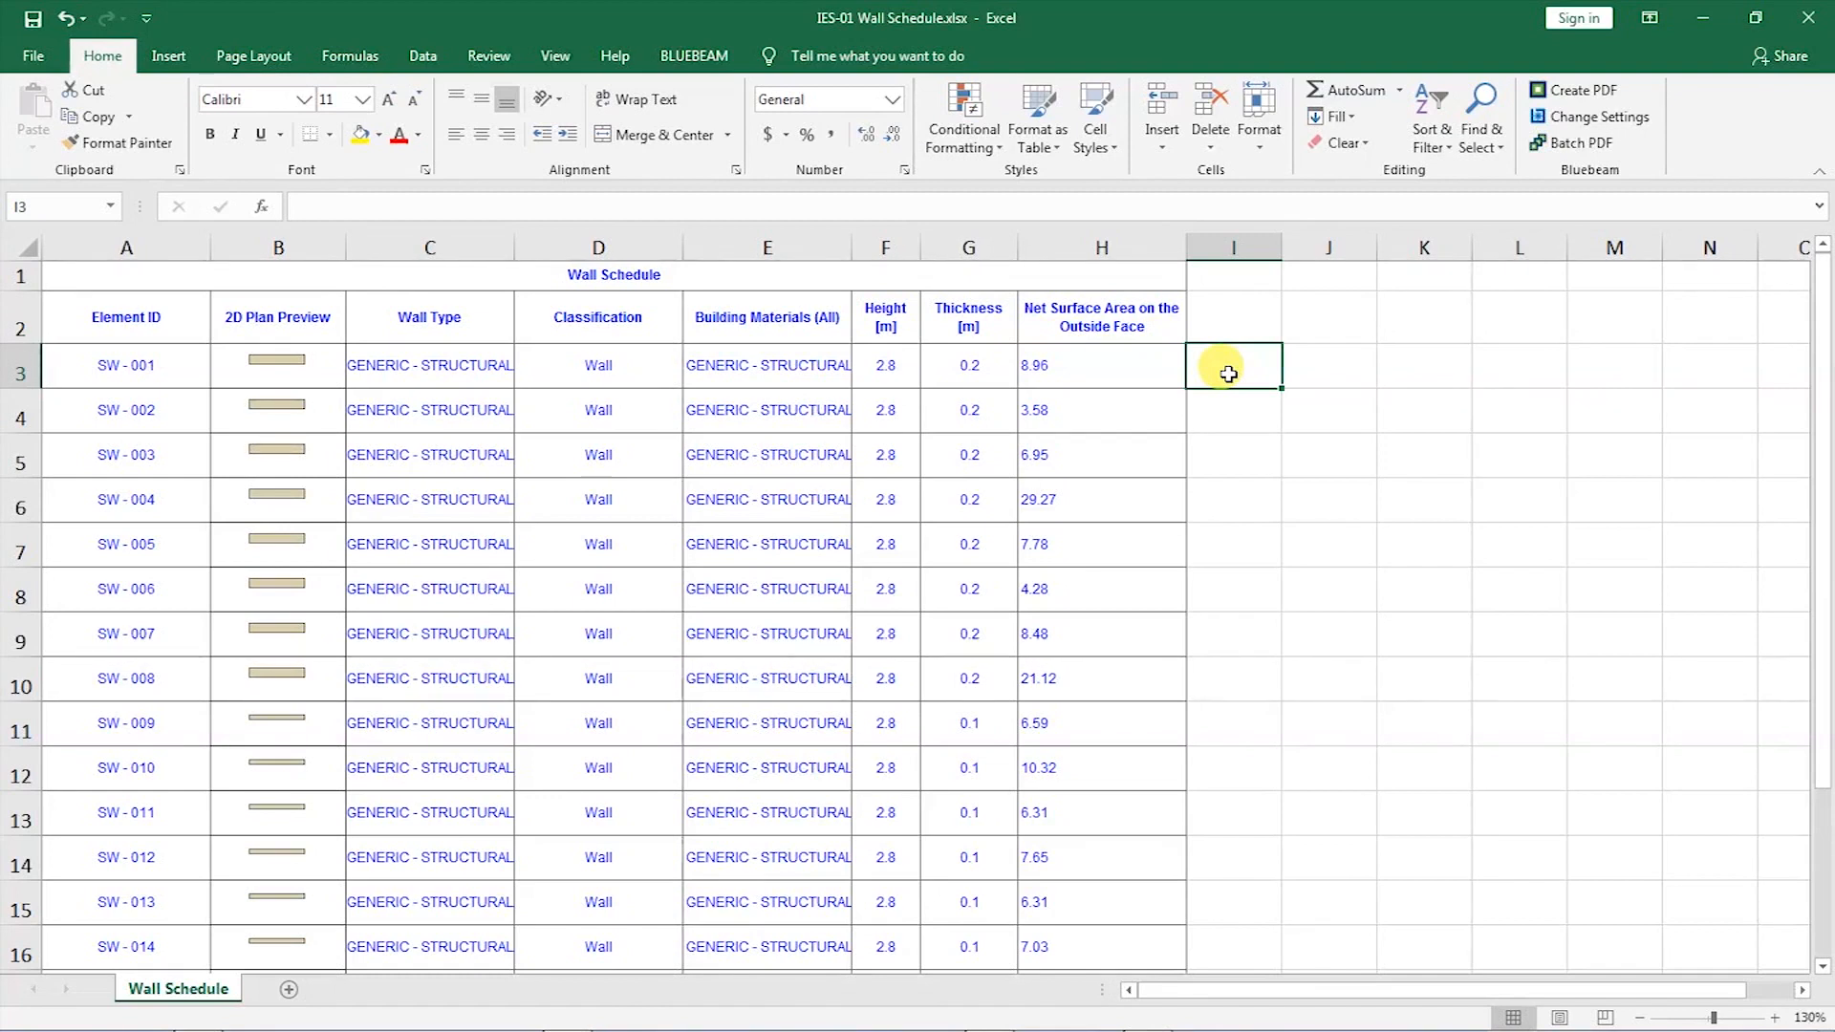
- Enter the column header "Cost /m2" in cell I2, beside the Net Surface Area on the Outside Face header
click(1221, 326)
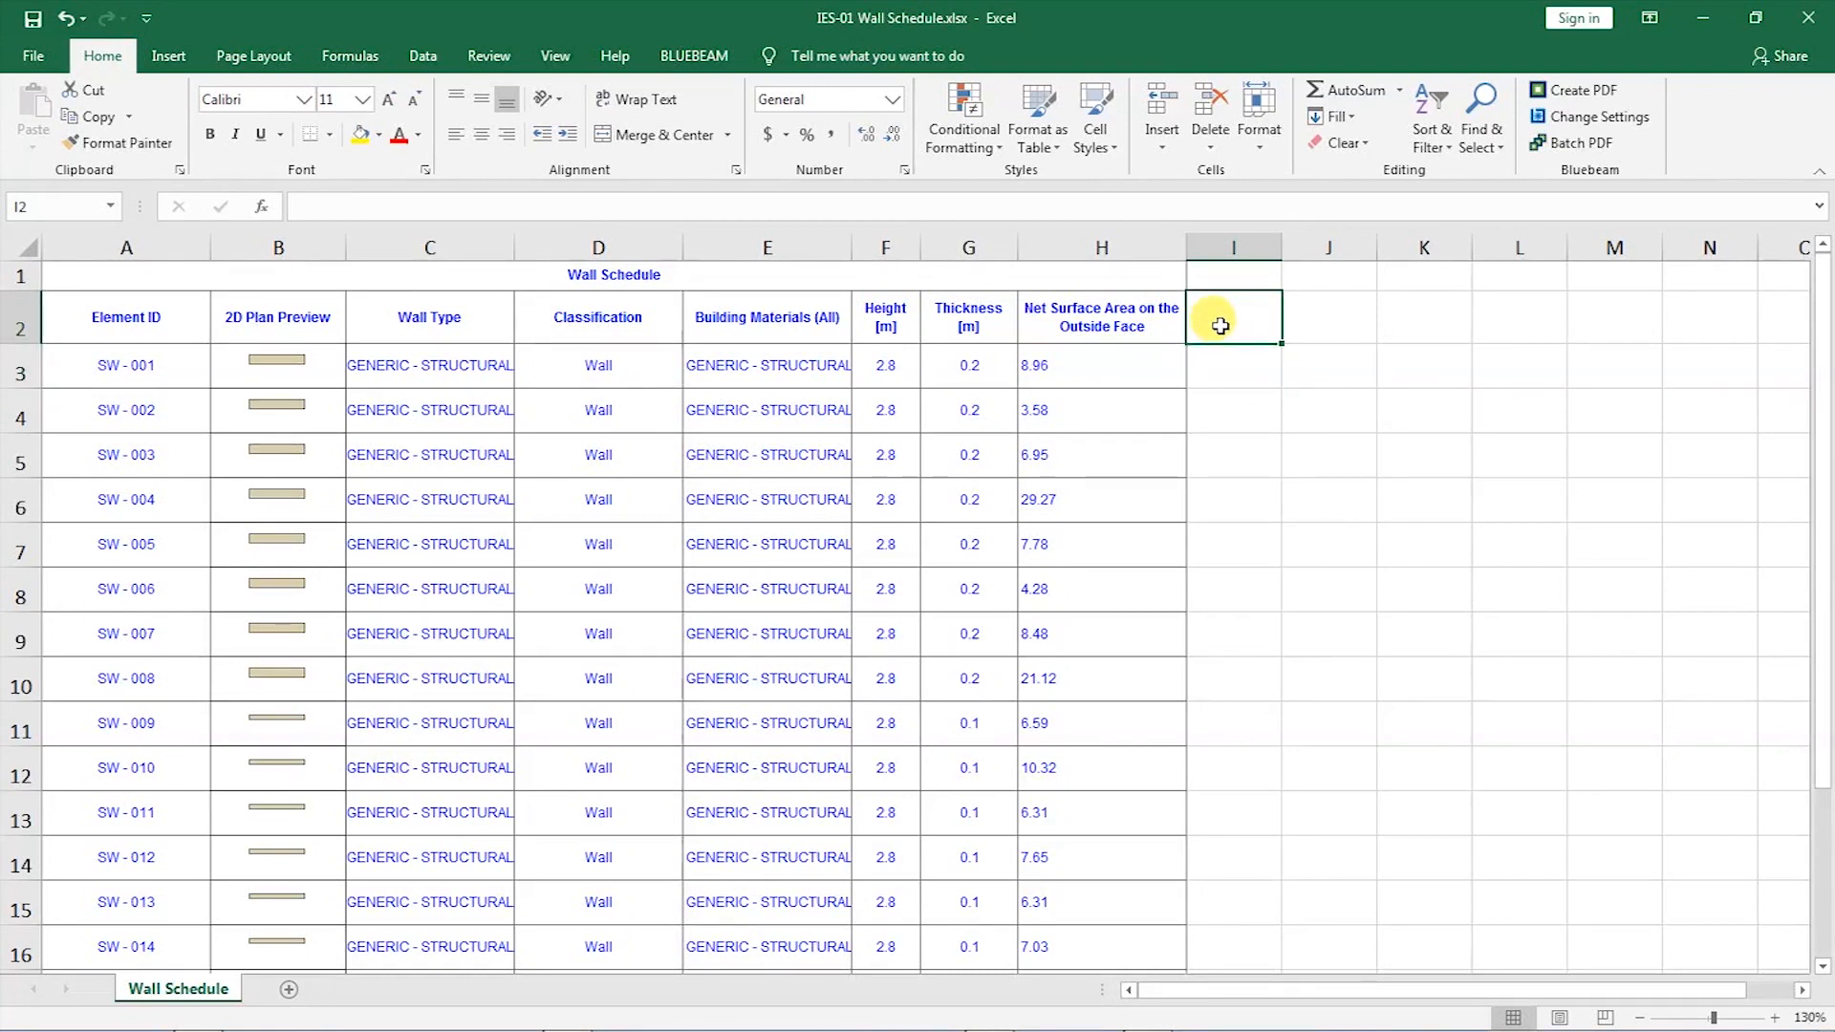
text(Cost)
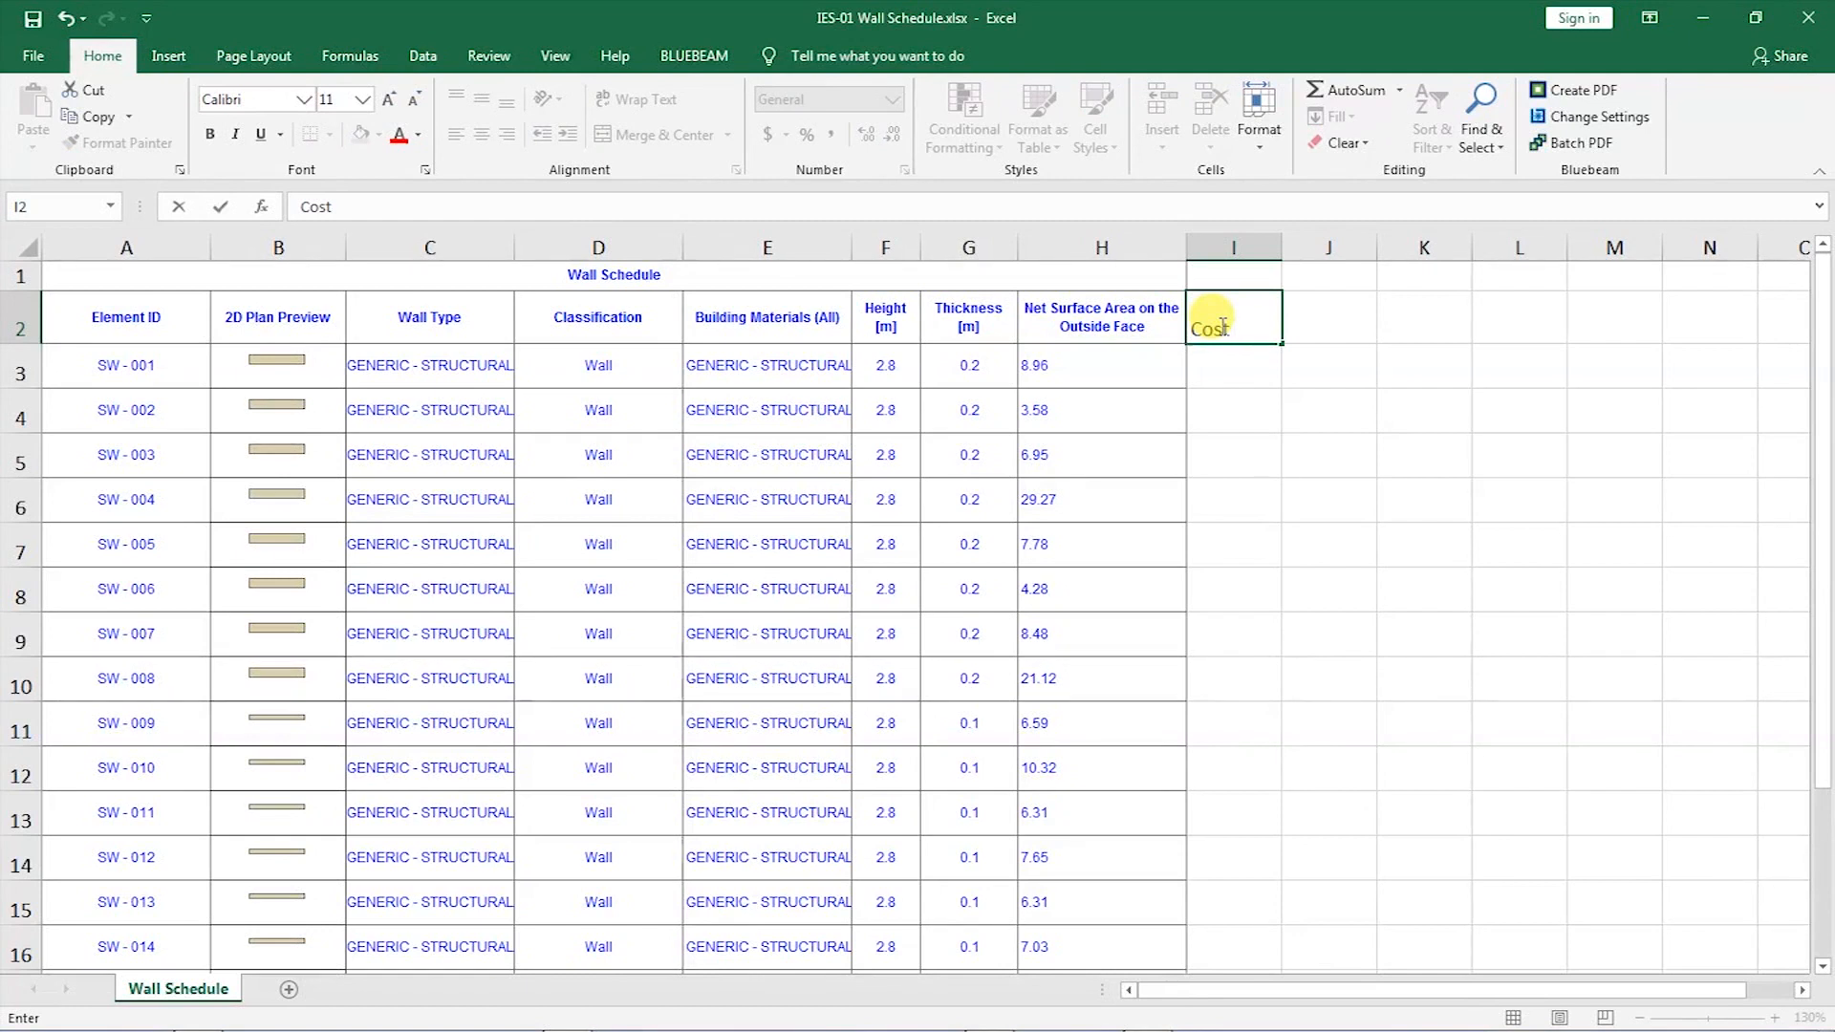
click(1252, 374)
click(1237, 321)
click(1234, 376)
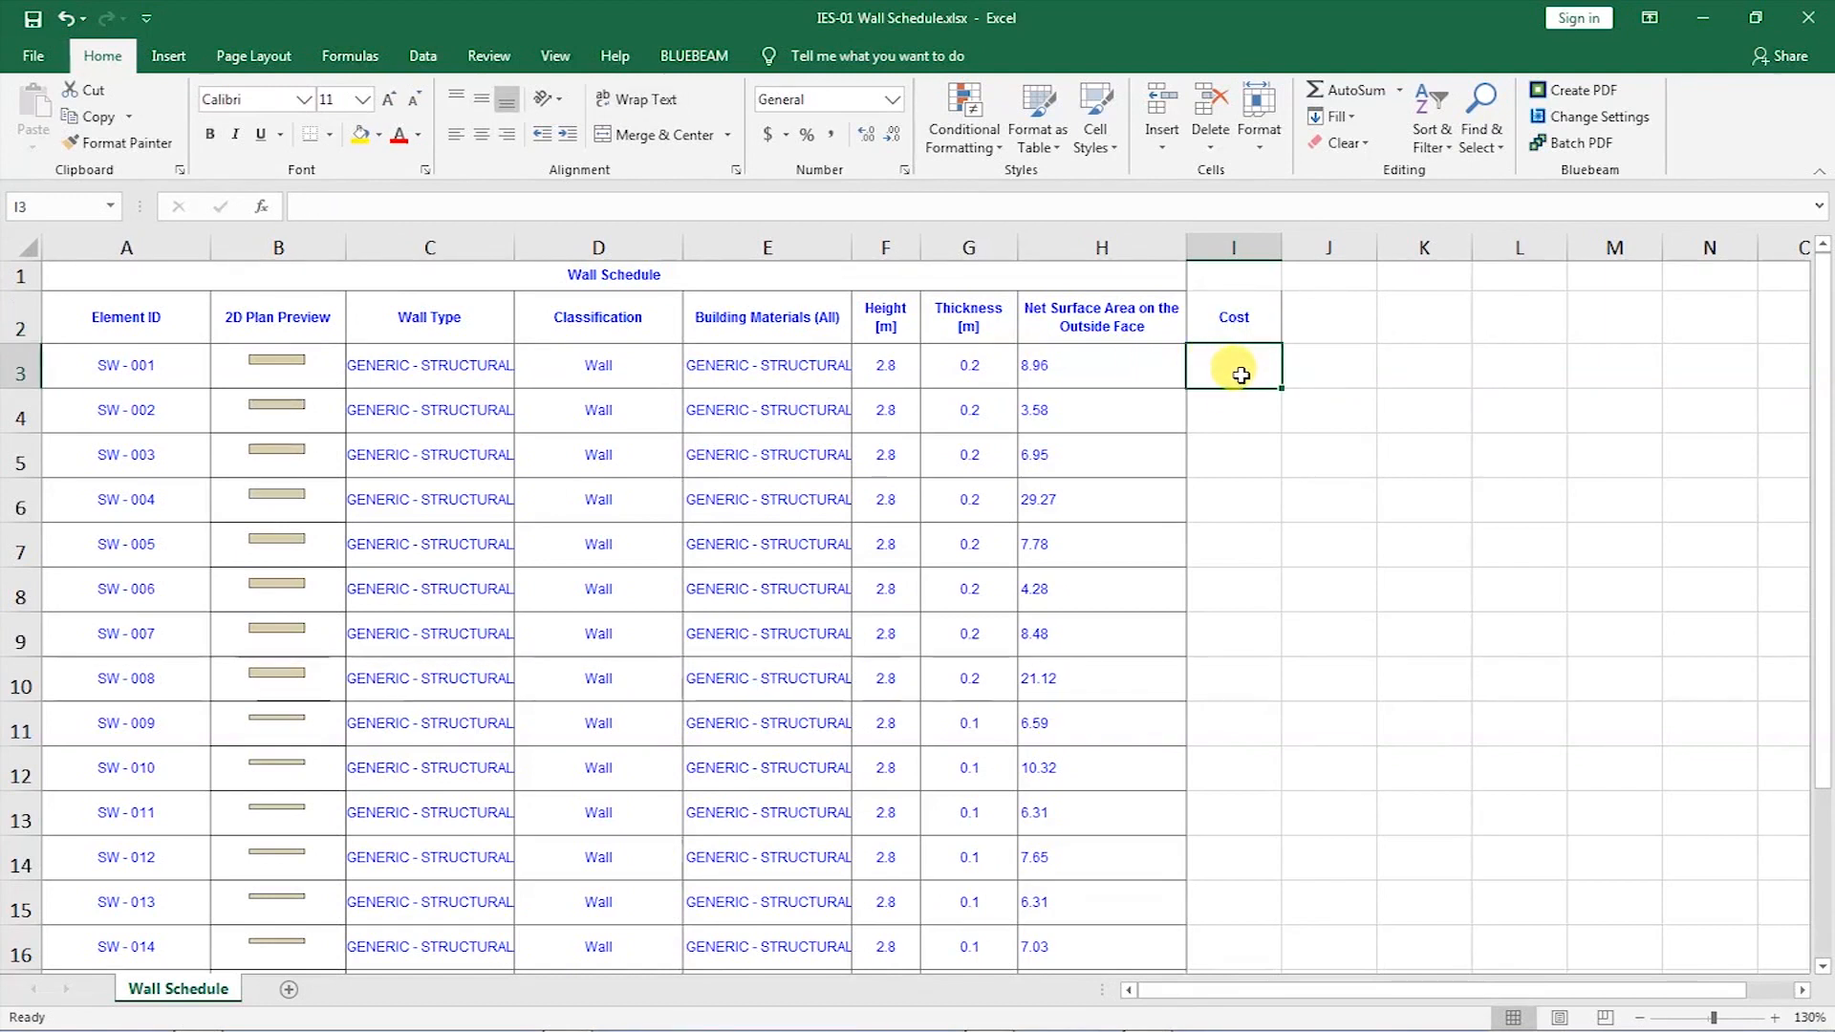
click(1225, 296)
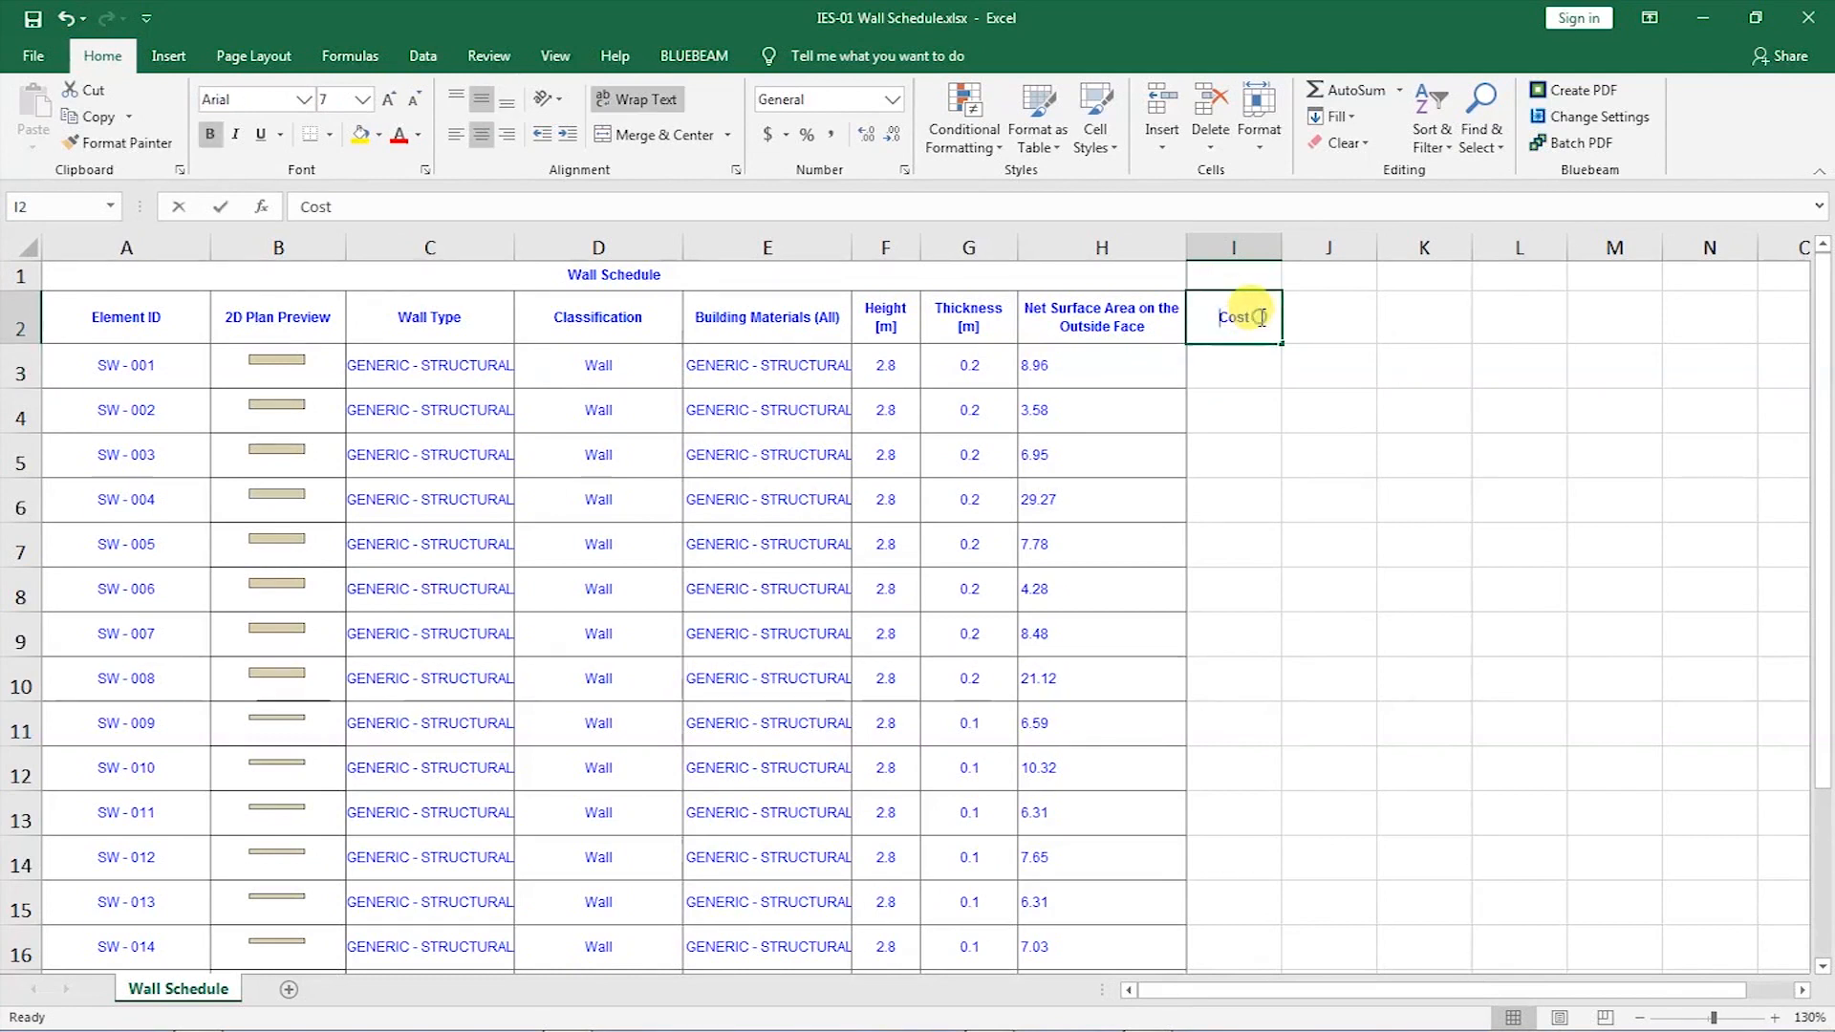
double_click(1255, 321)
text(/m2)
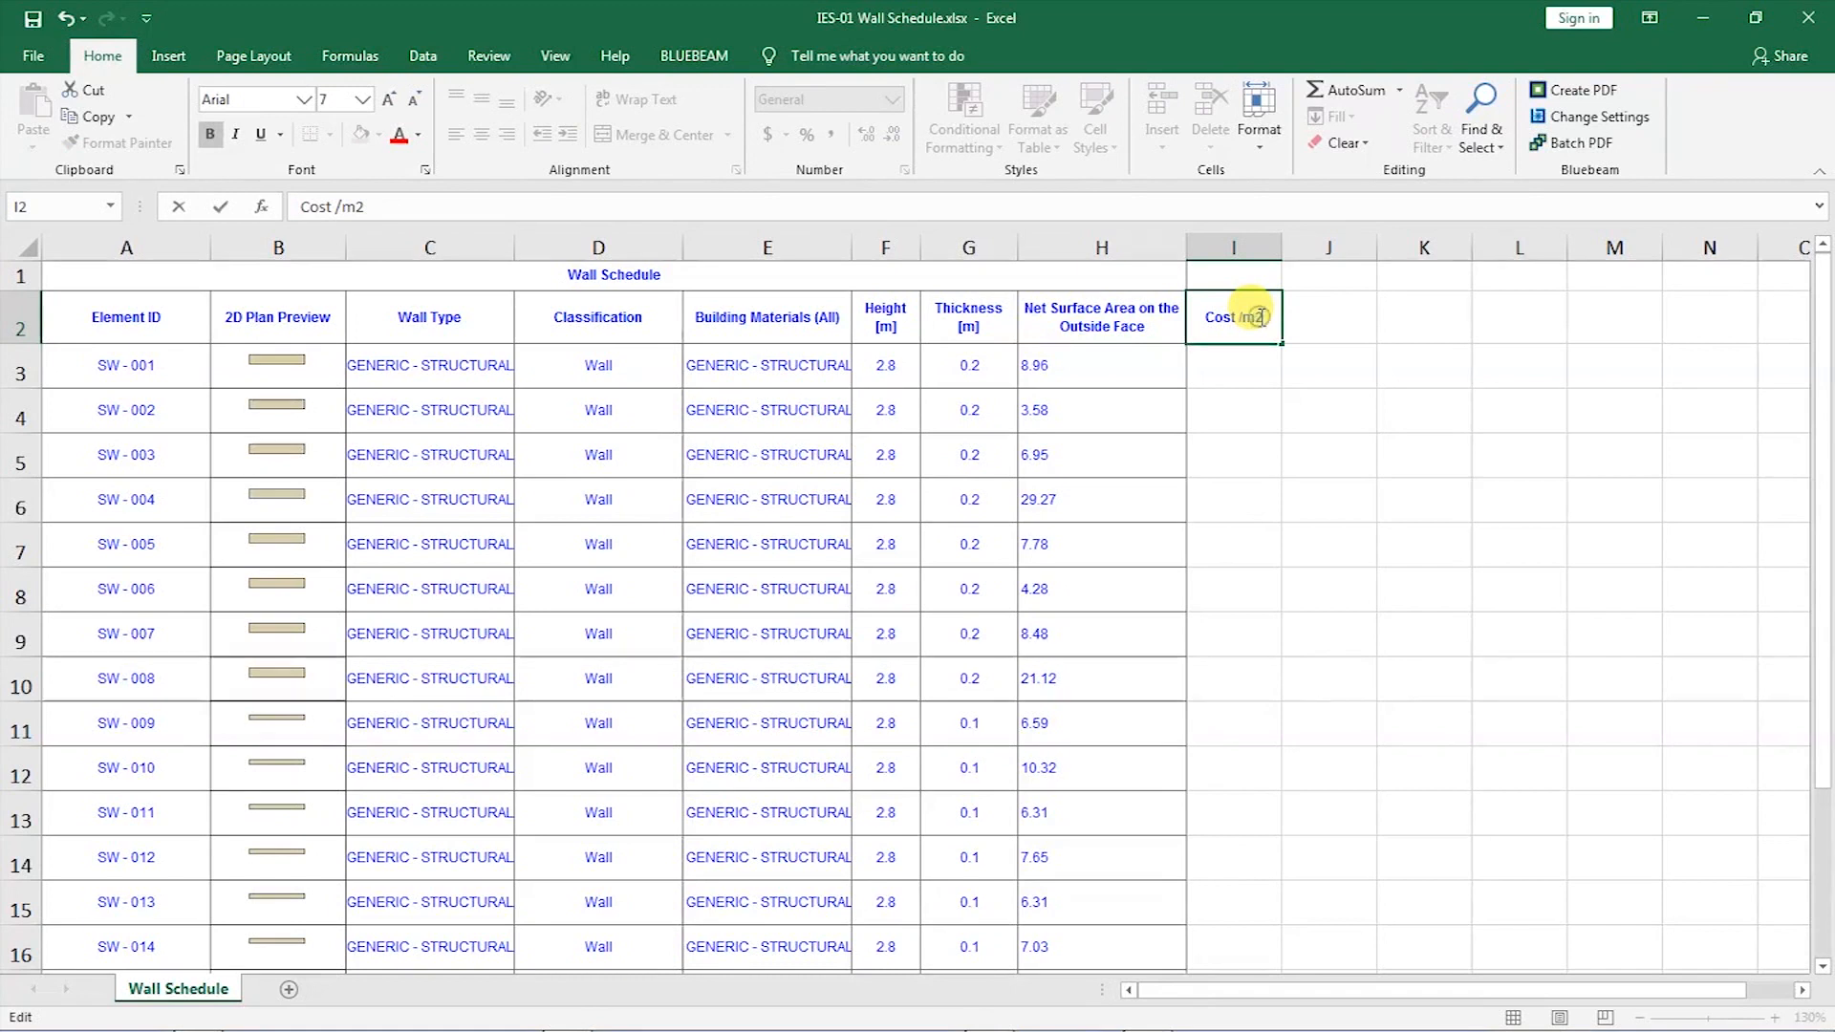
- Format the 2 in the "Cost /m2" header of cell I2 as superscript
drag(1263, 318, 1254, 319)
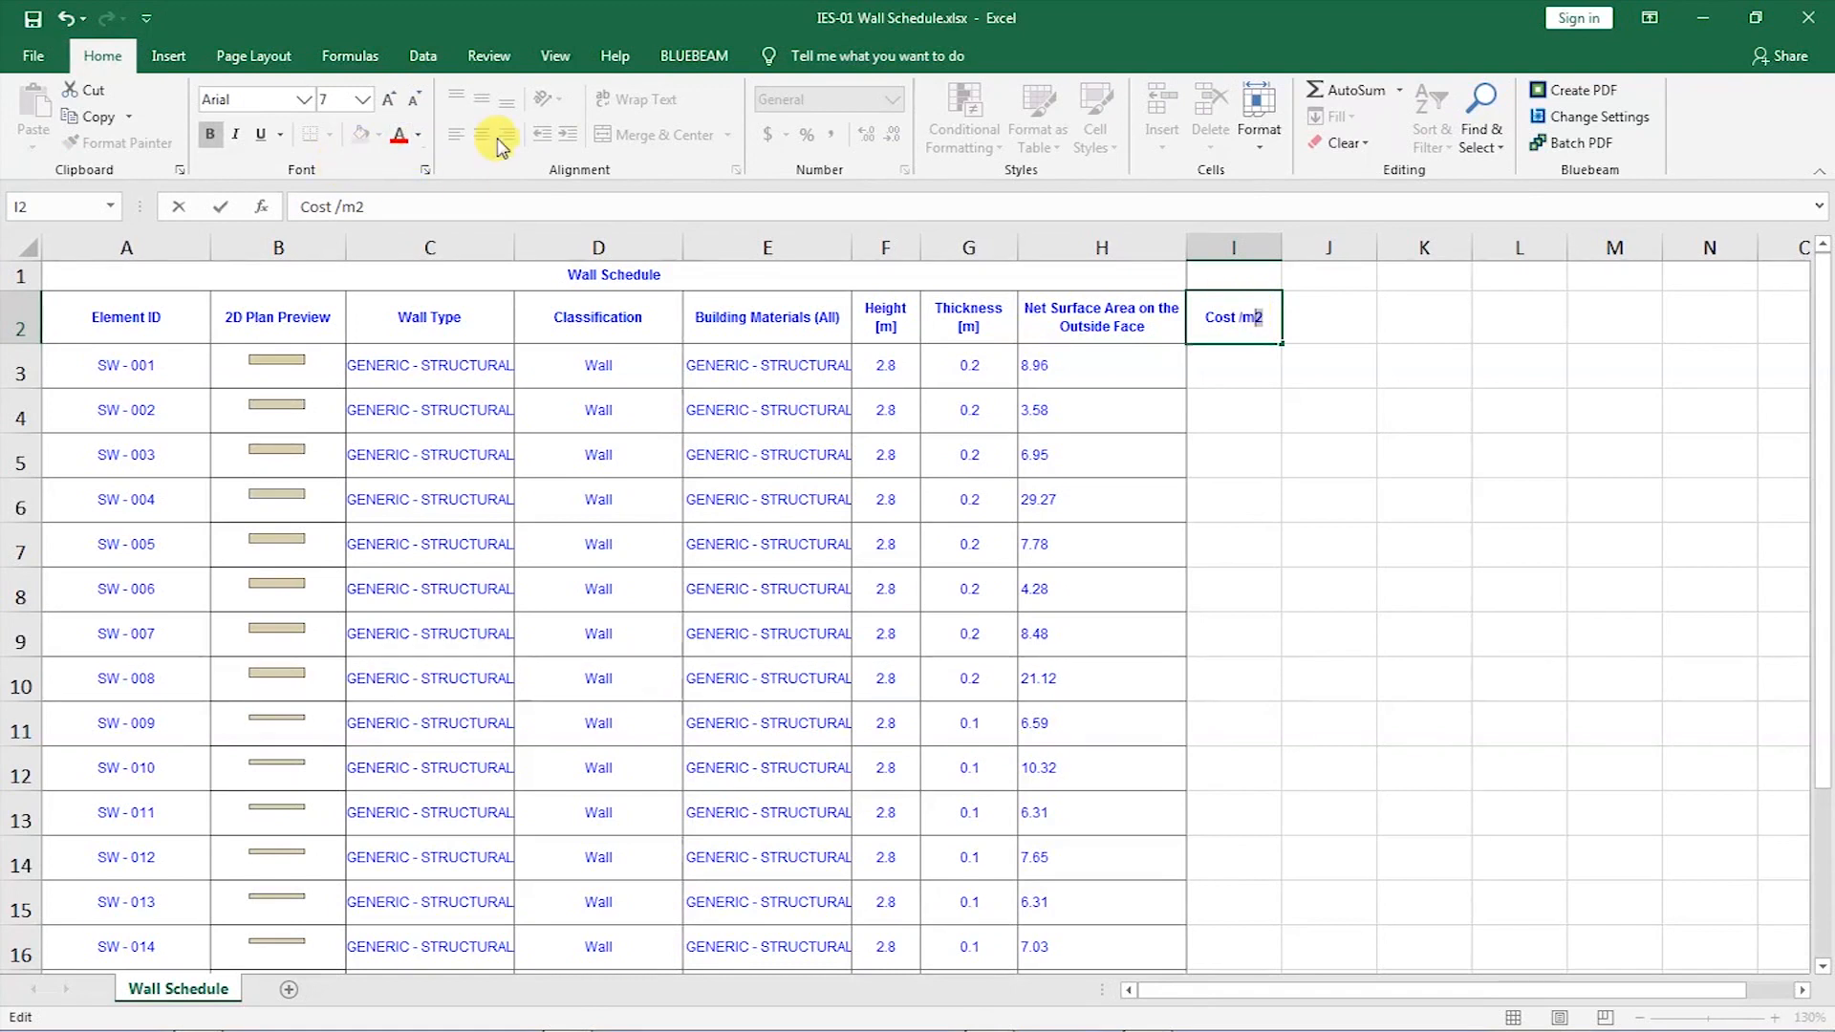
click(426, 169)
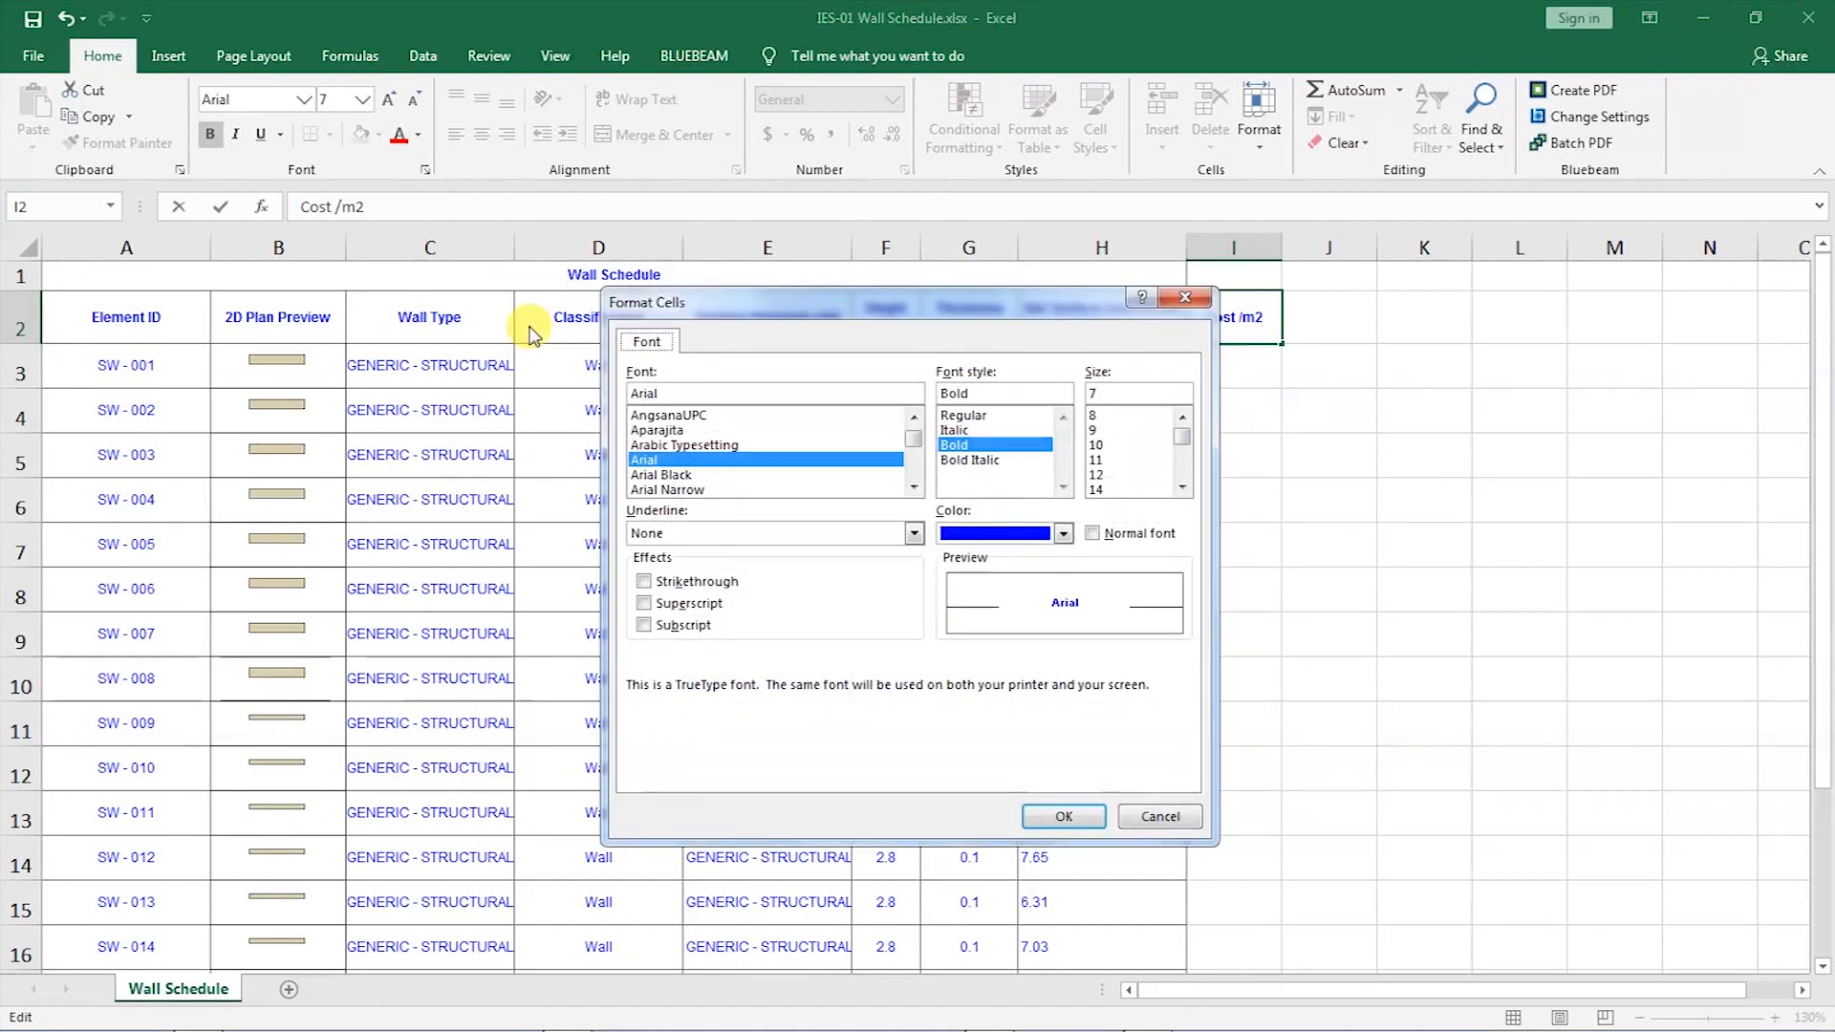
click(644, 603)
click(1056, 817)
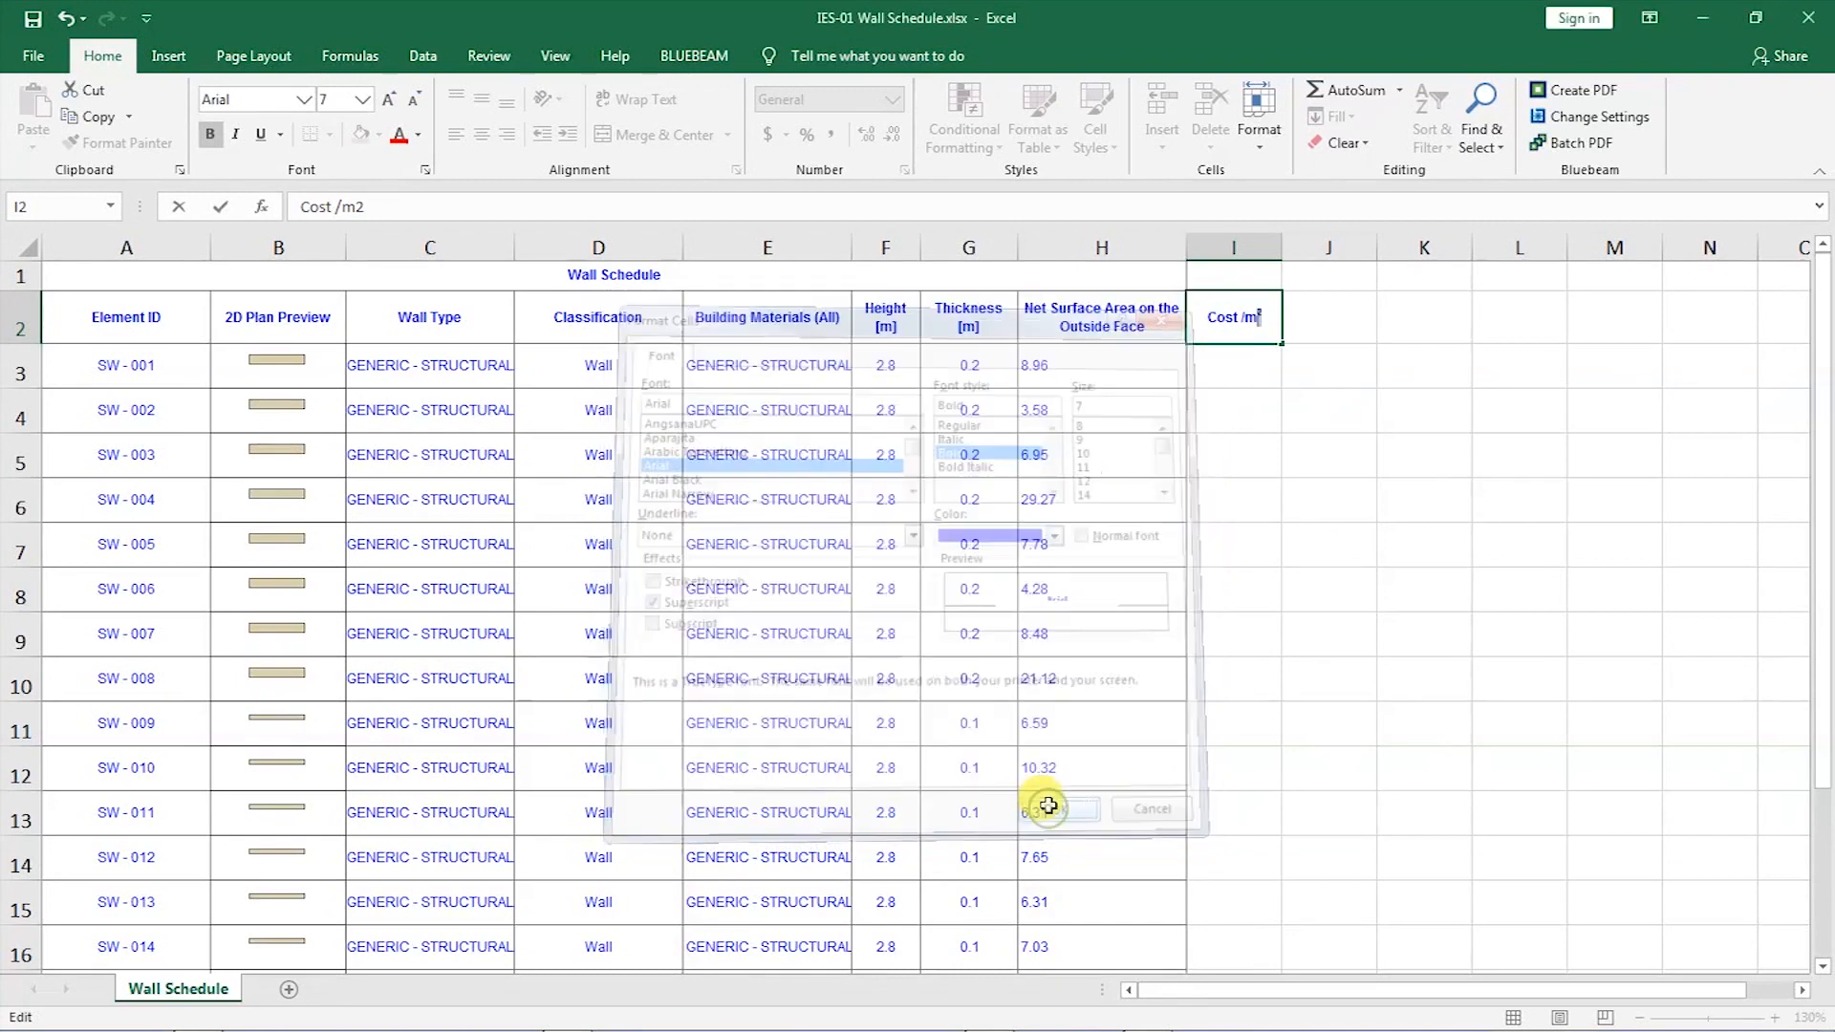
drag(1243, 454, 1250, 426)
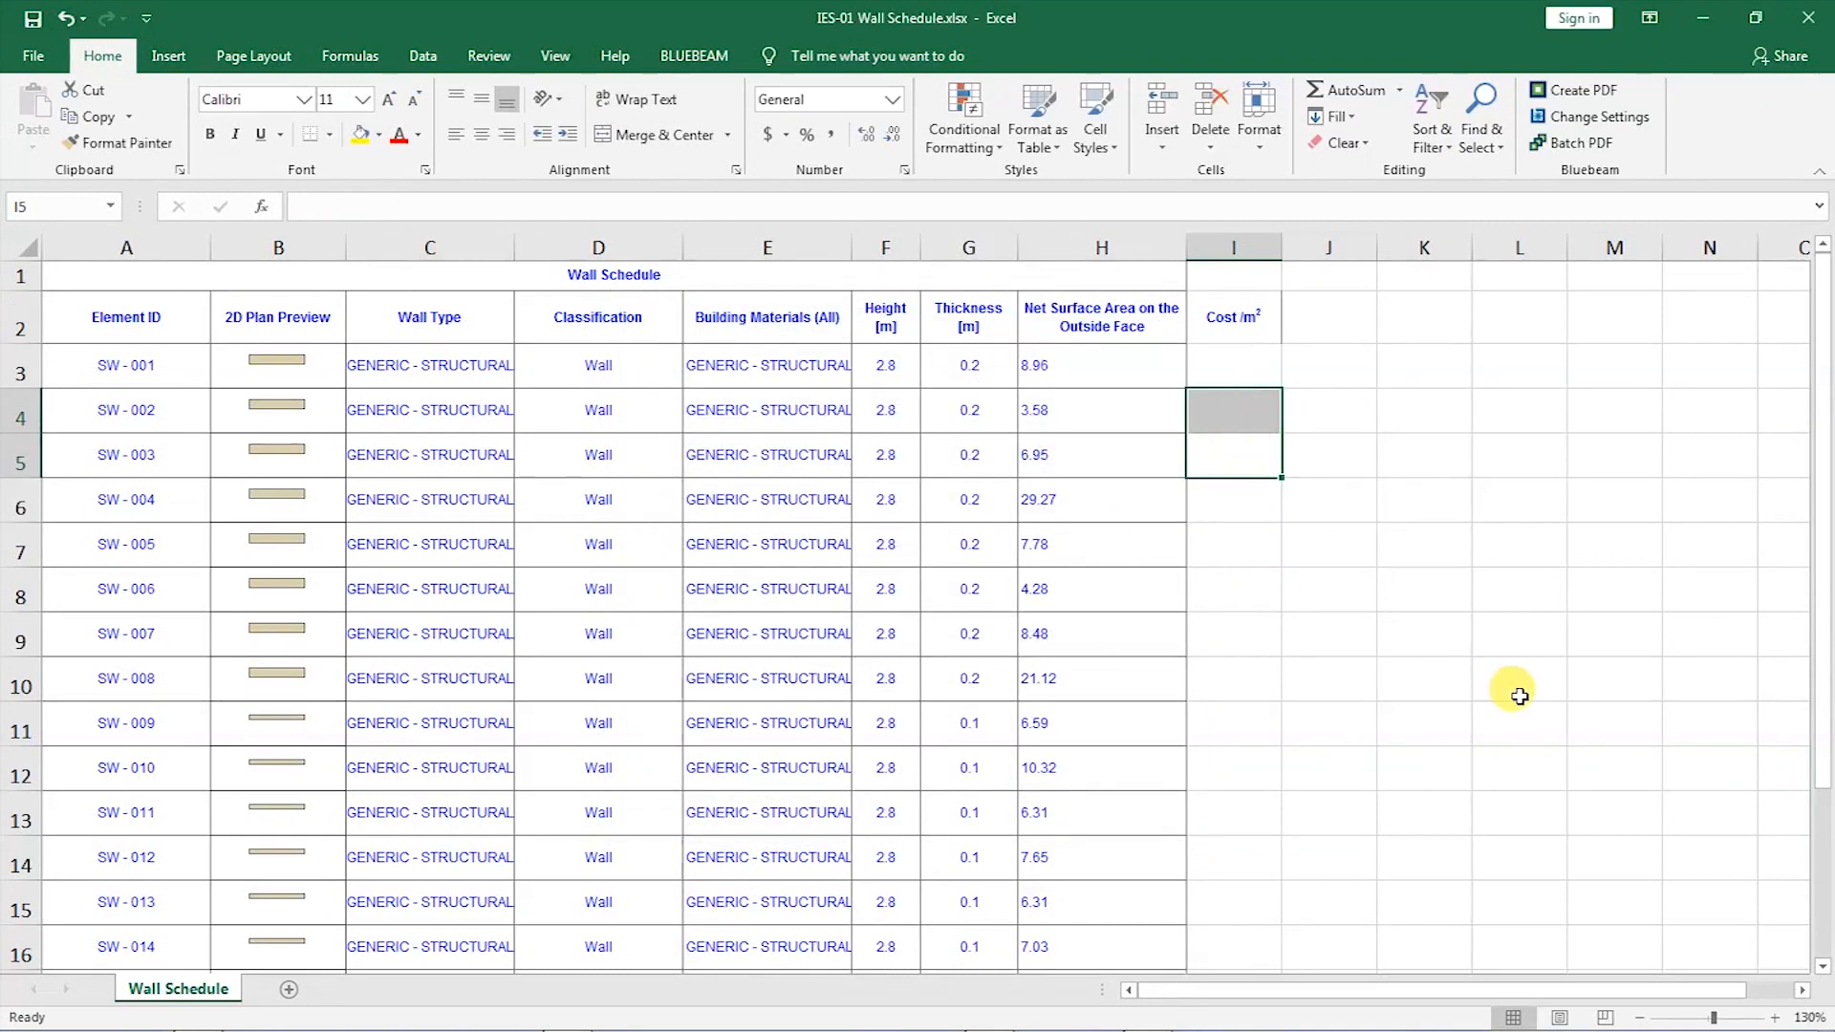
click(1774, 1016)
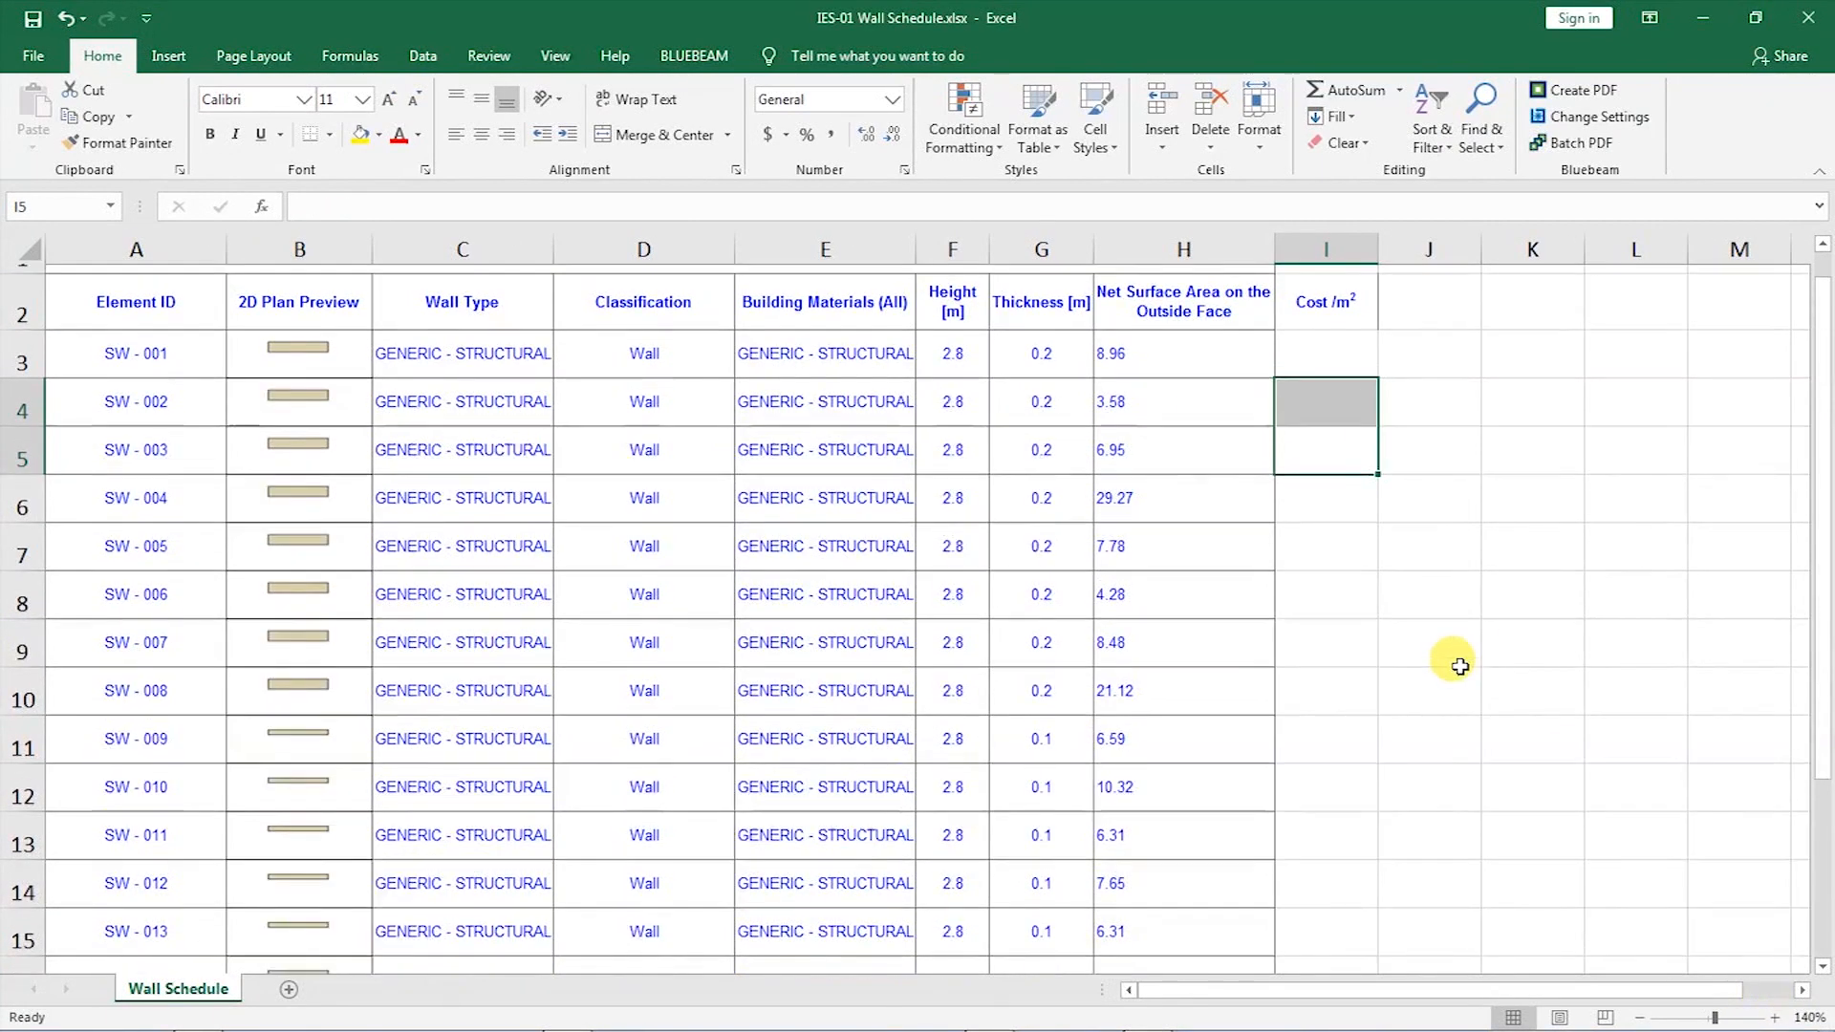
scroll(1460, 667, up, 1)
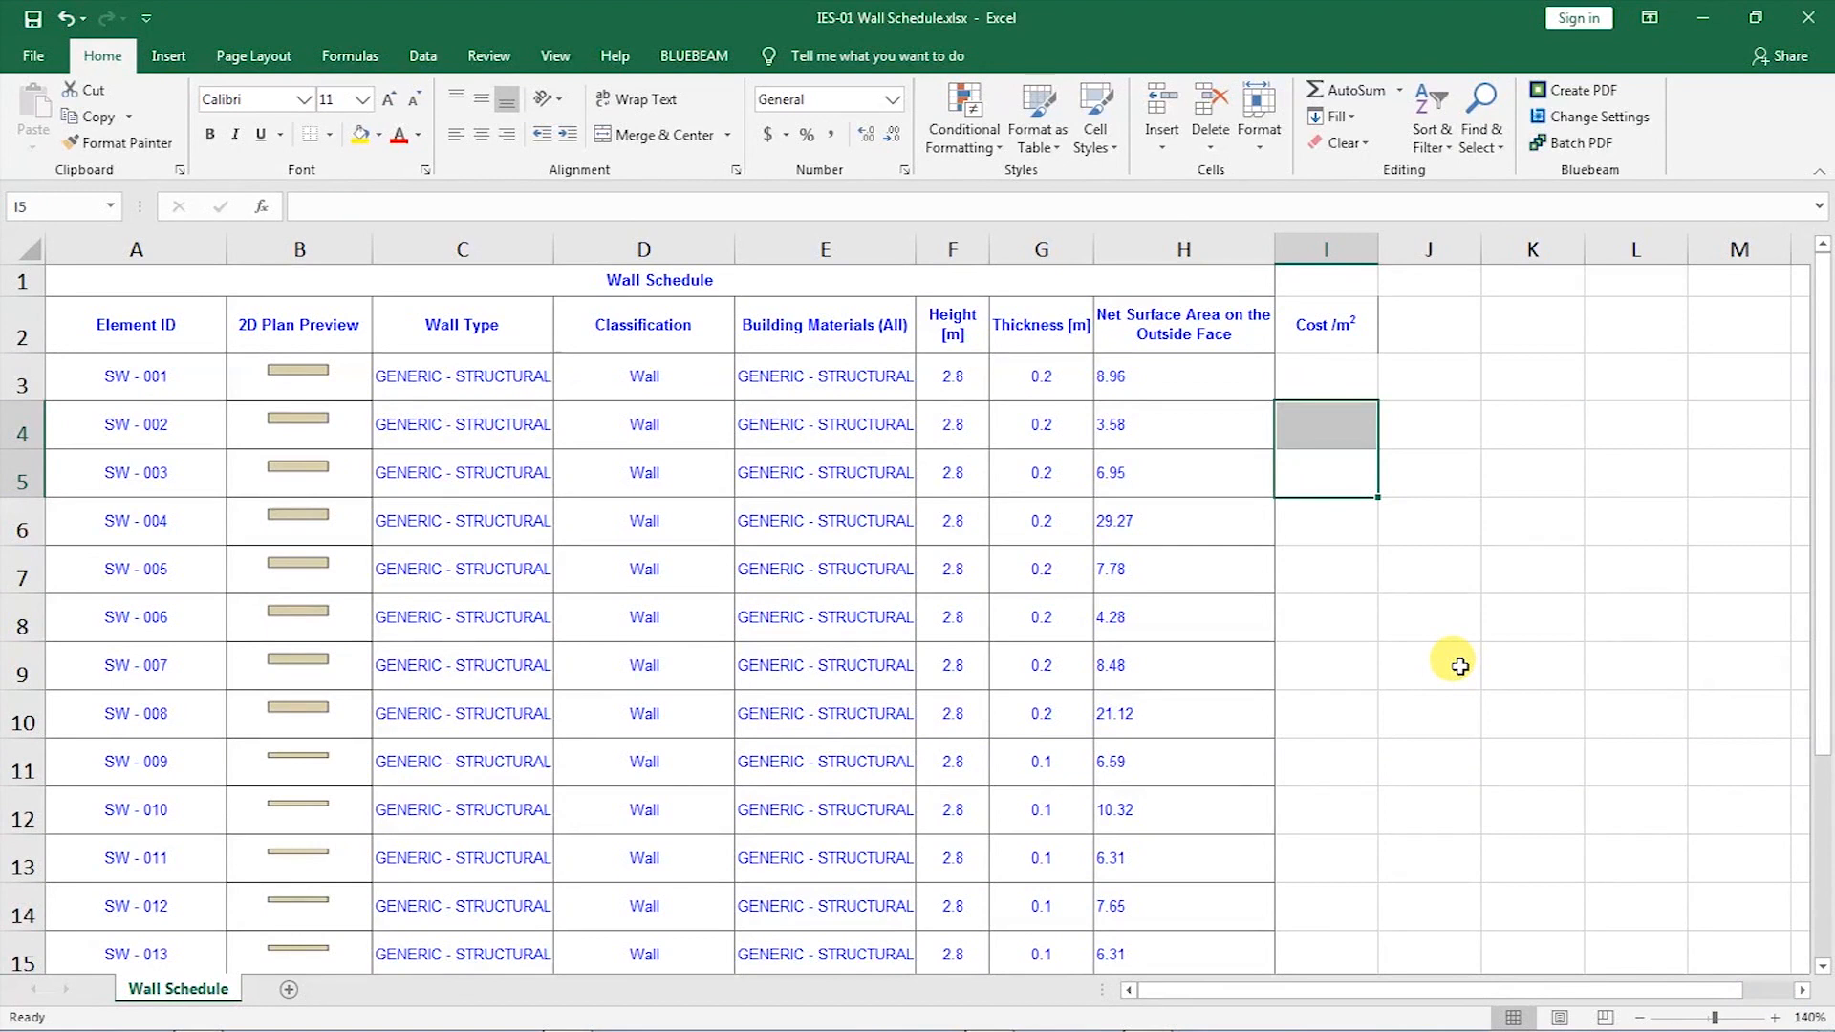
- Enter the column header "Amount" in cell J2, beside the Cost /m2 header
click(1040, 374)
click(1297, 380)
click(1406, 325)
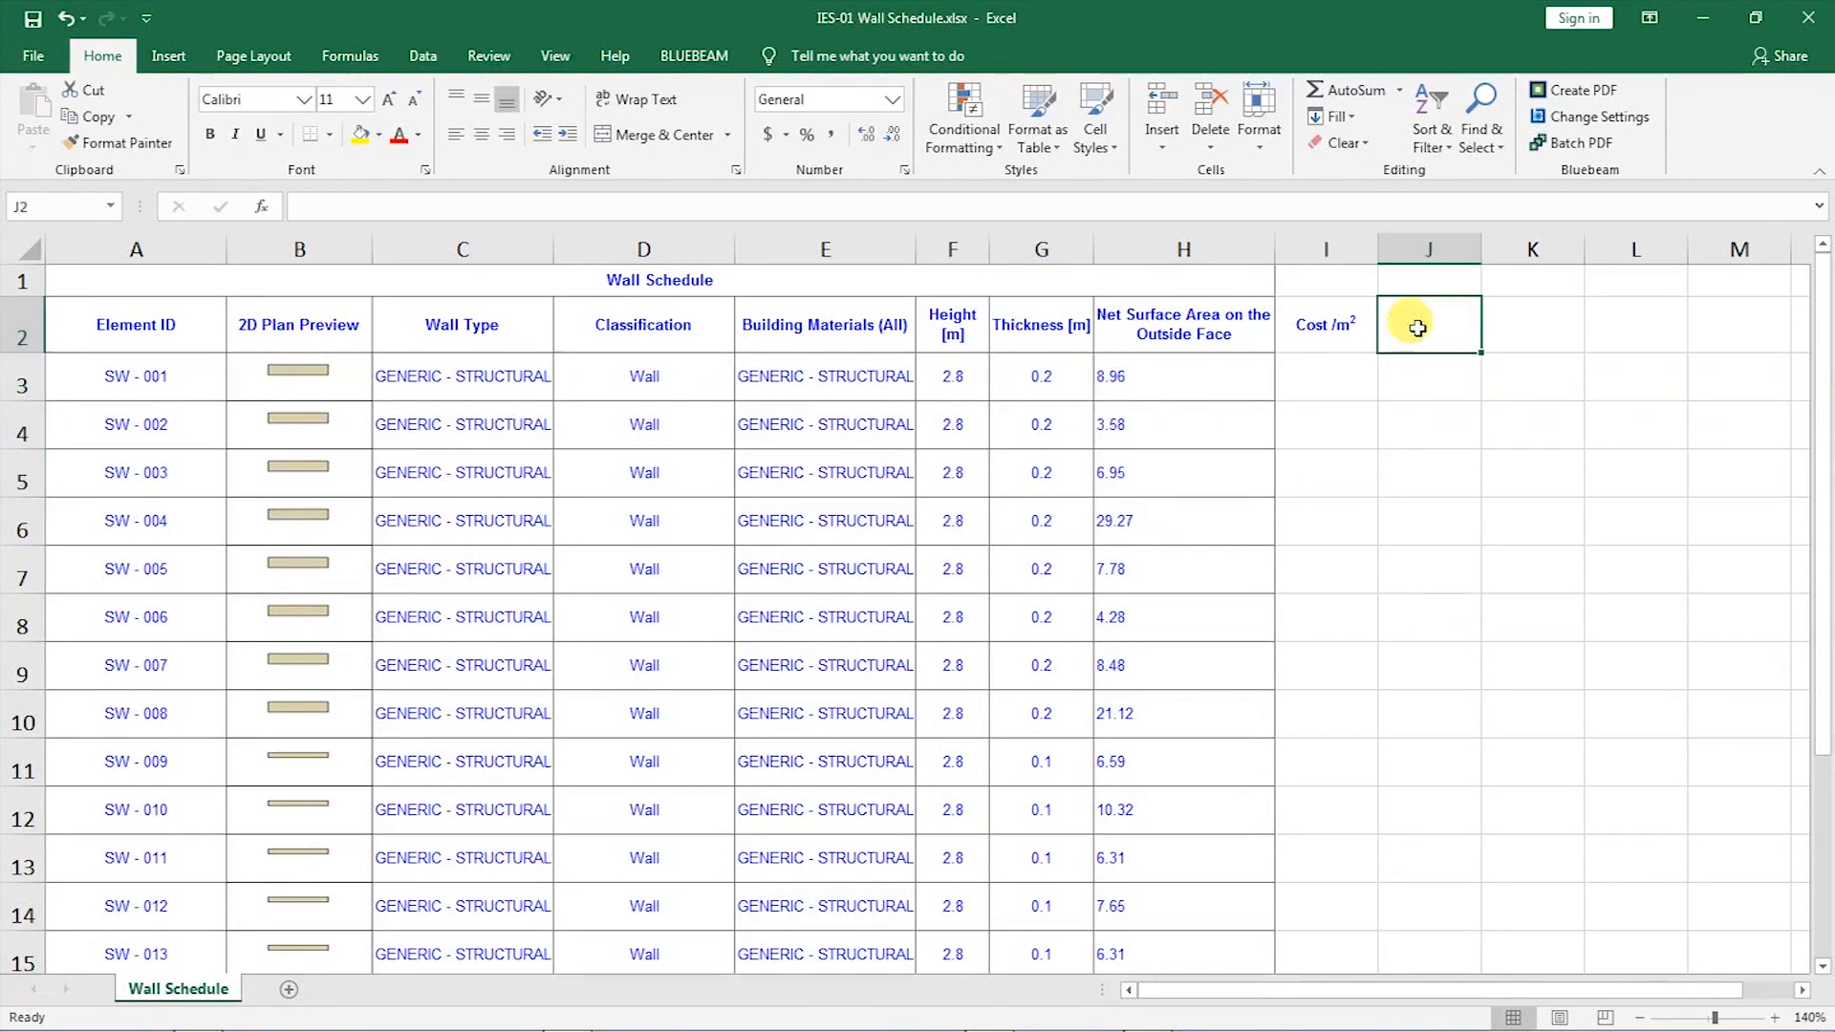
text(Amount)
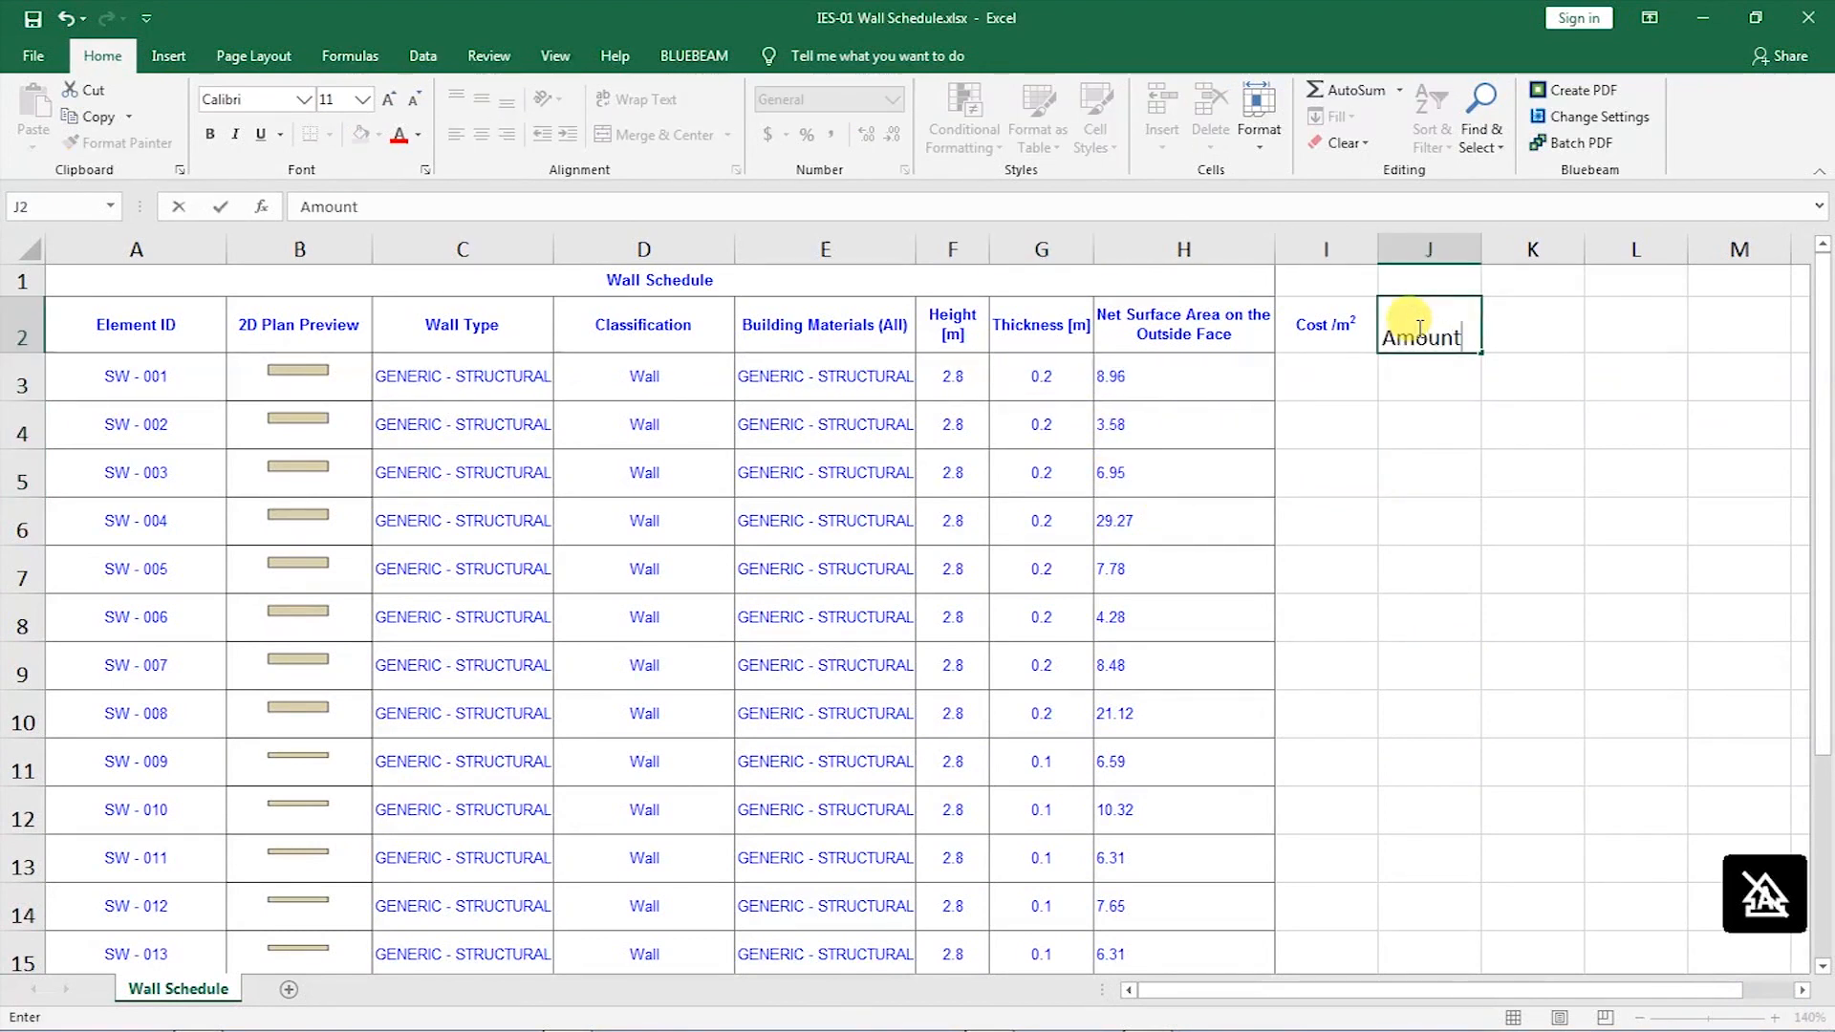
key(Return)
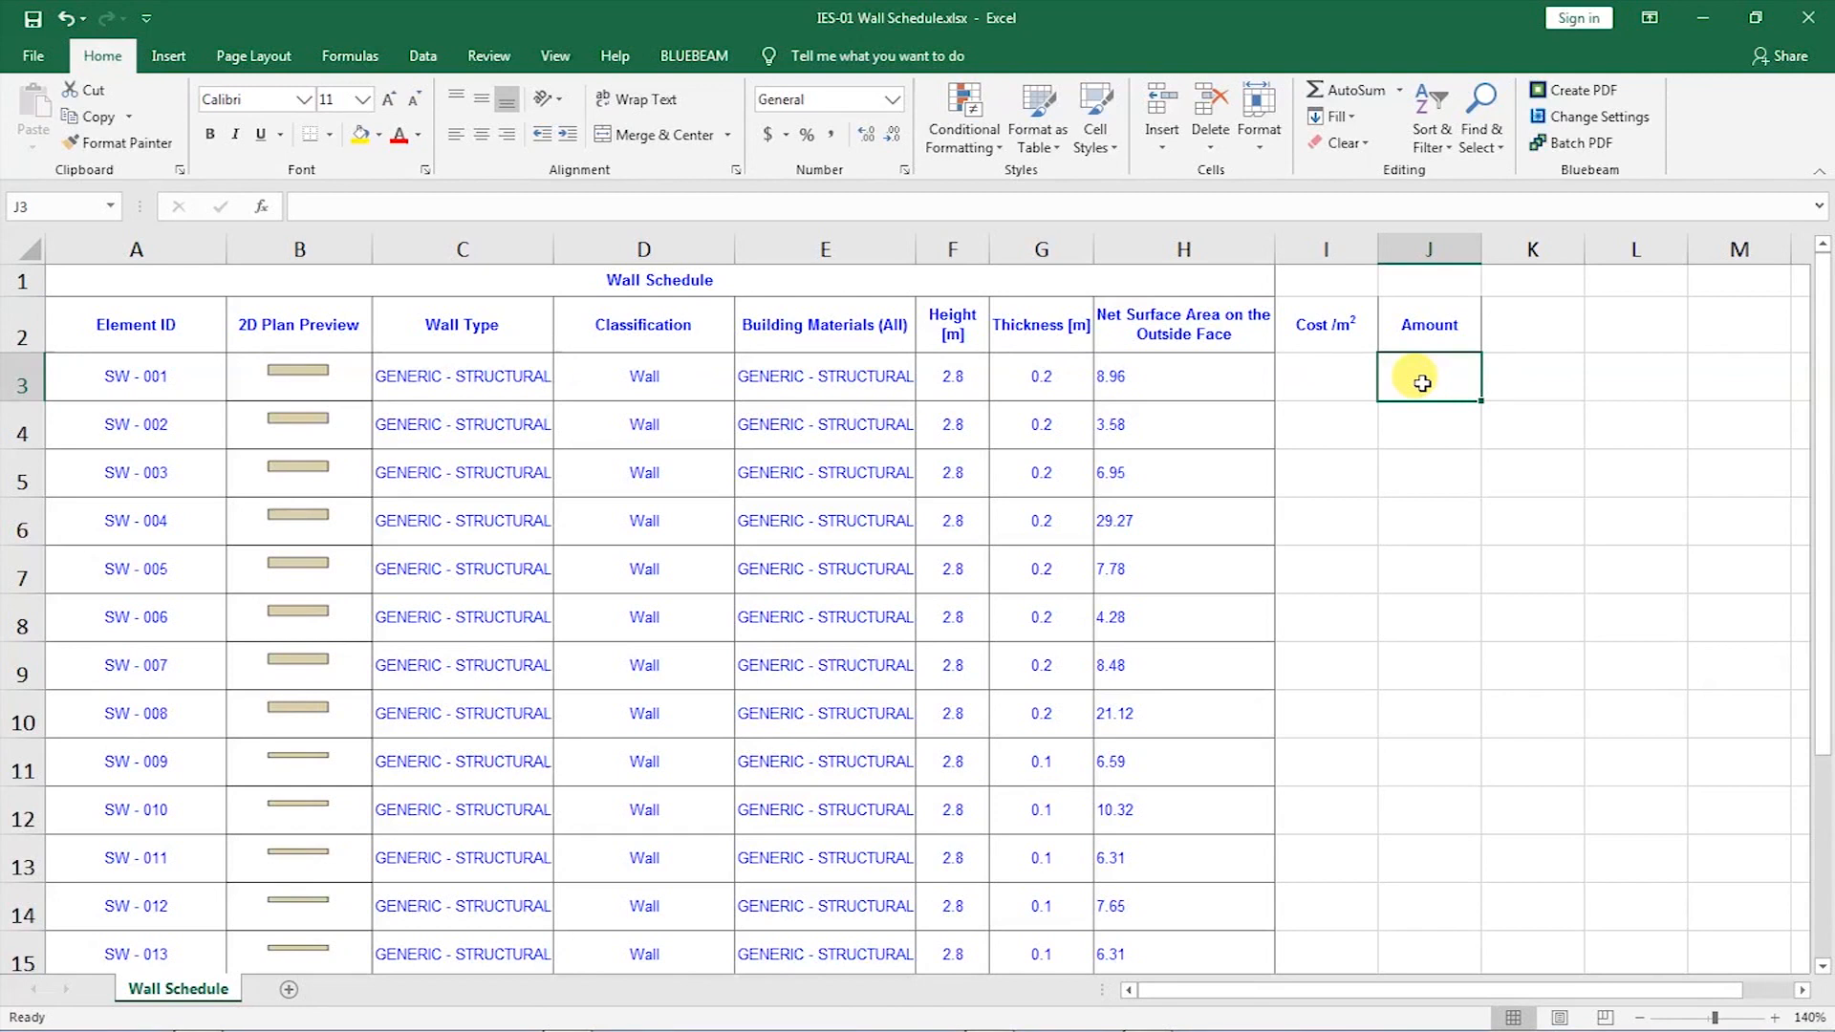
- Enter a cost per square metre of 2200 in cell I3 for the first 0.2 m thick wall, SW - 001
click(1319, 383)
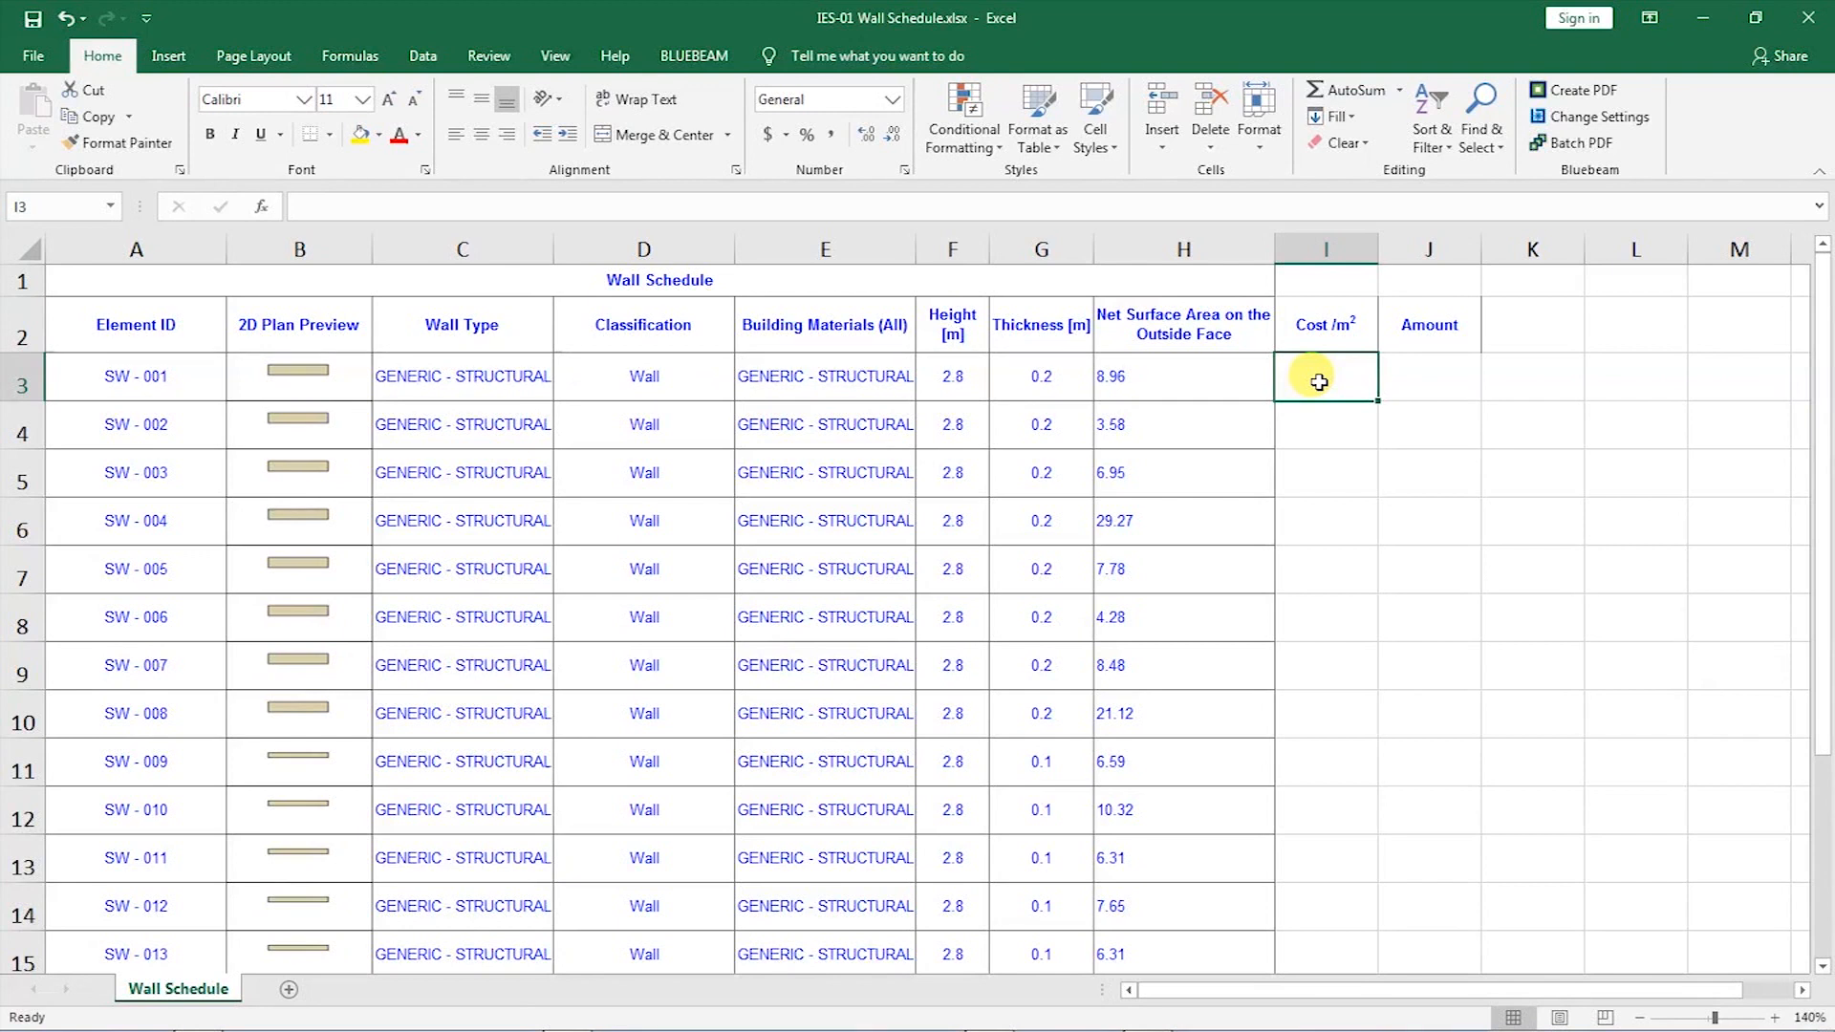
click(1039, 379)
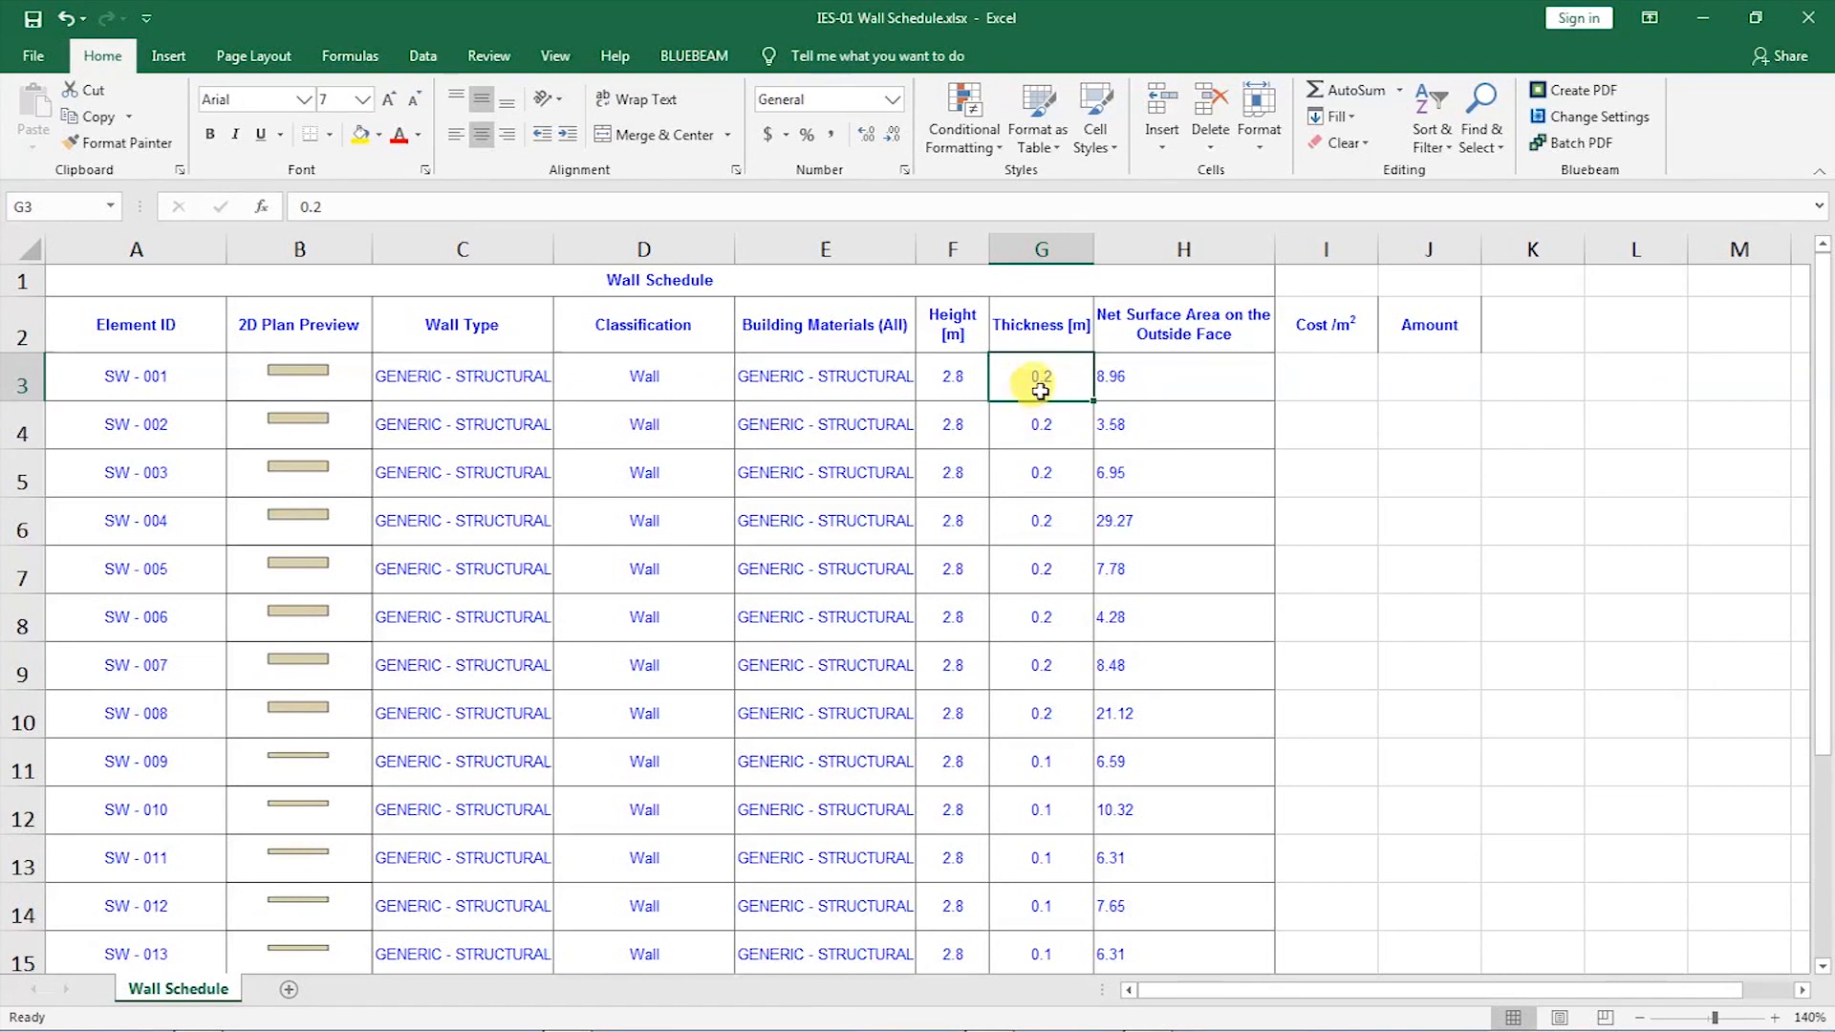
click(1331, 380)
text(2200)
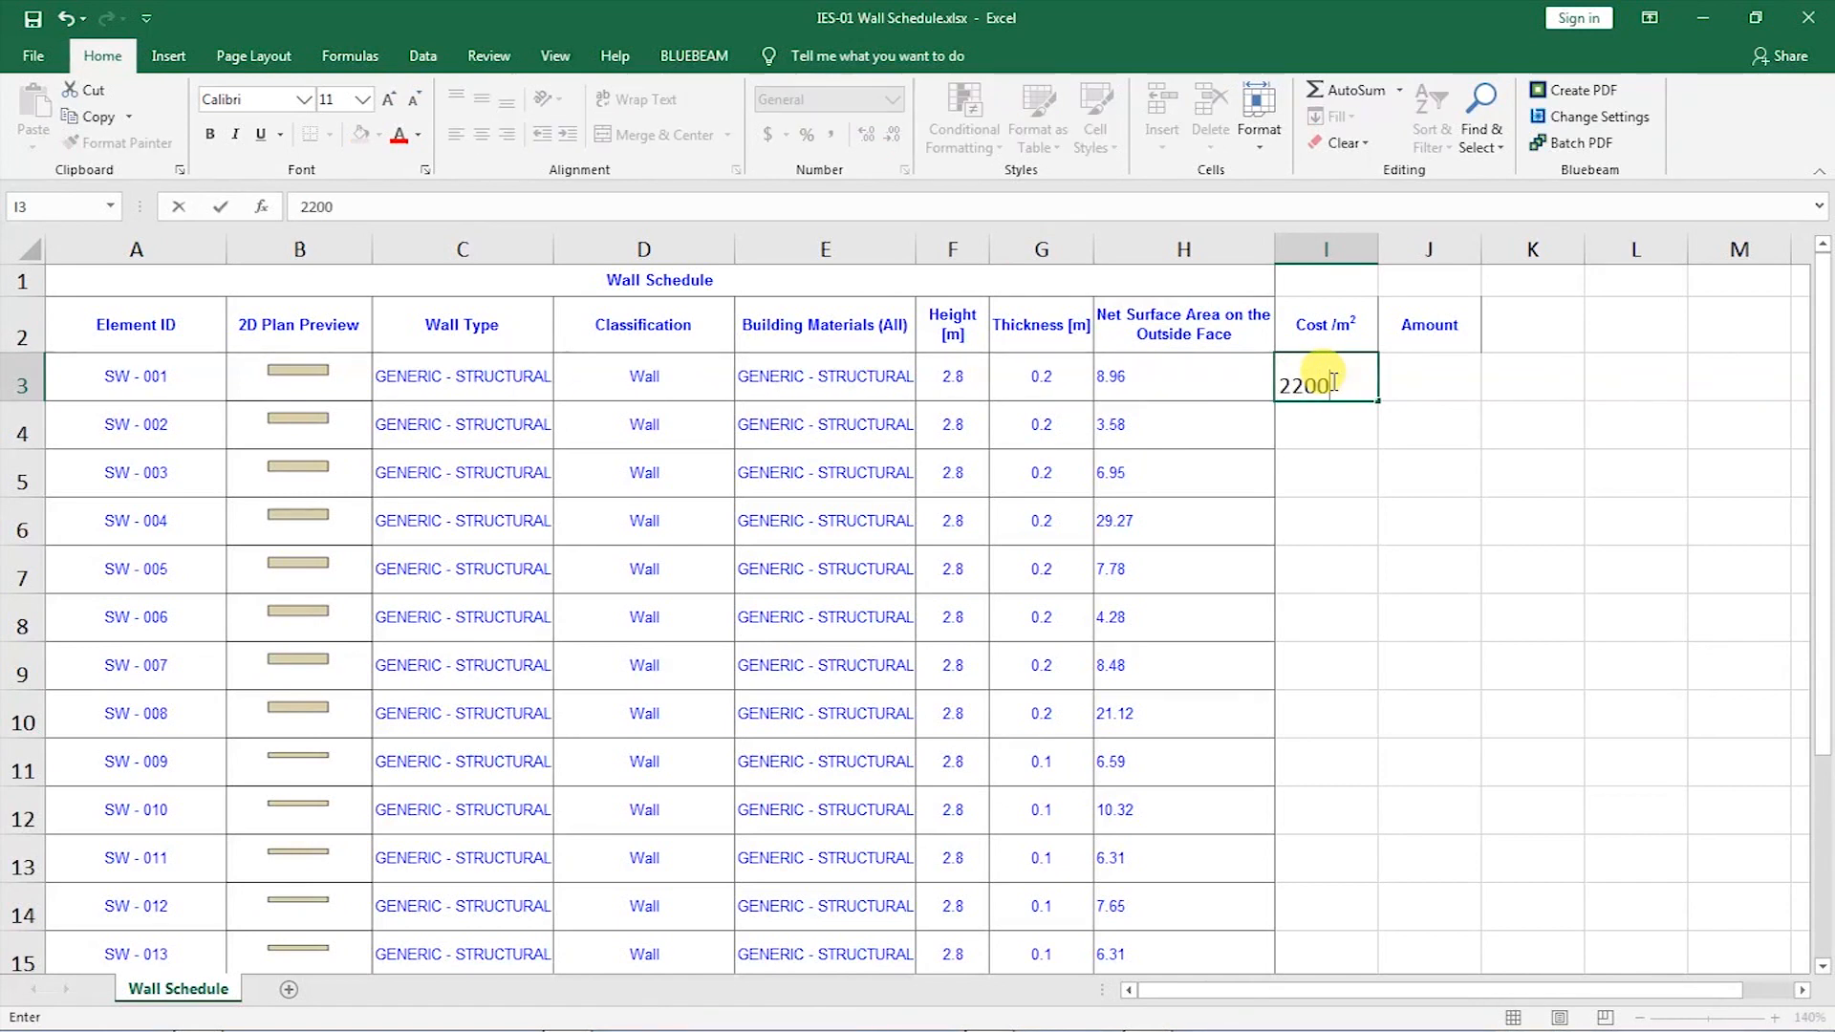
key(Return)
click(1327, 379)
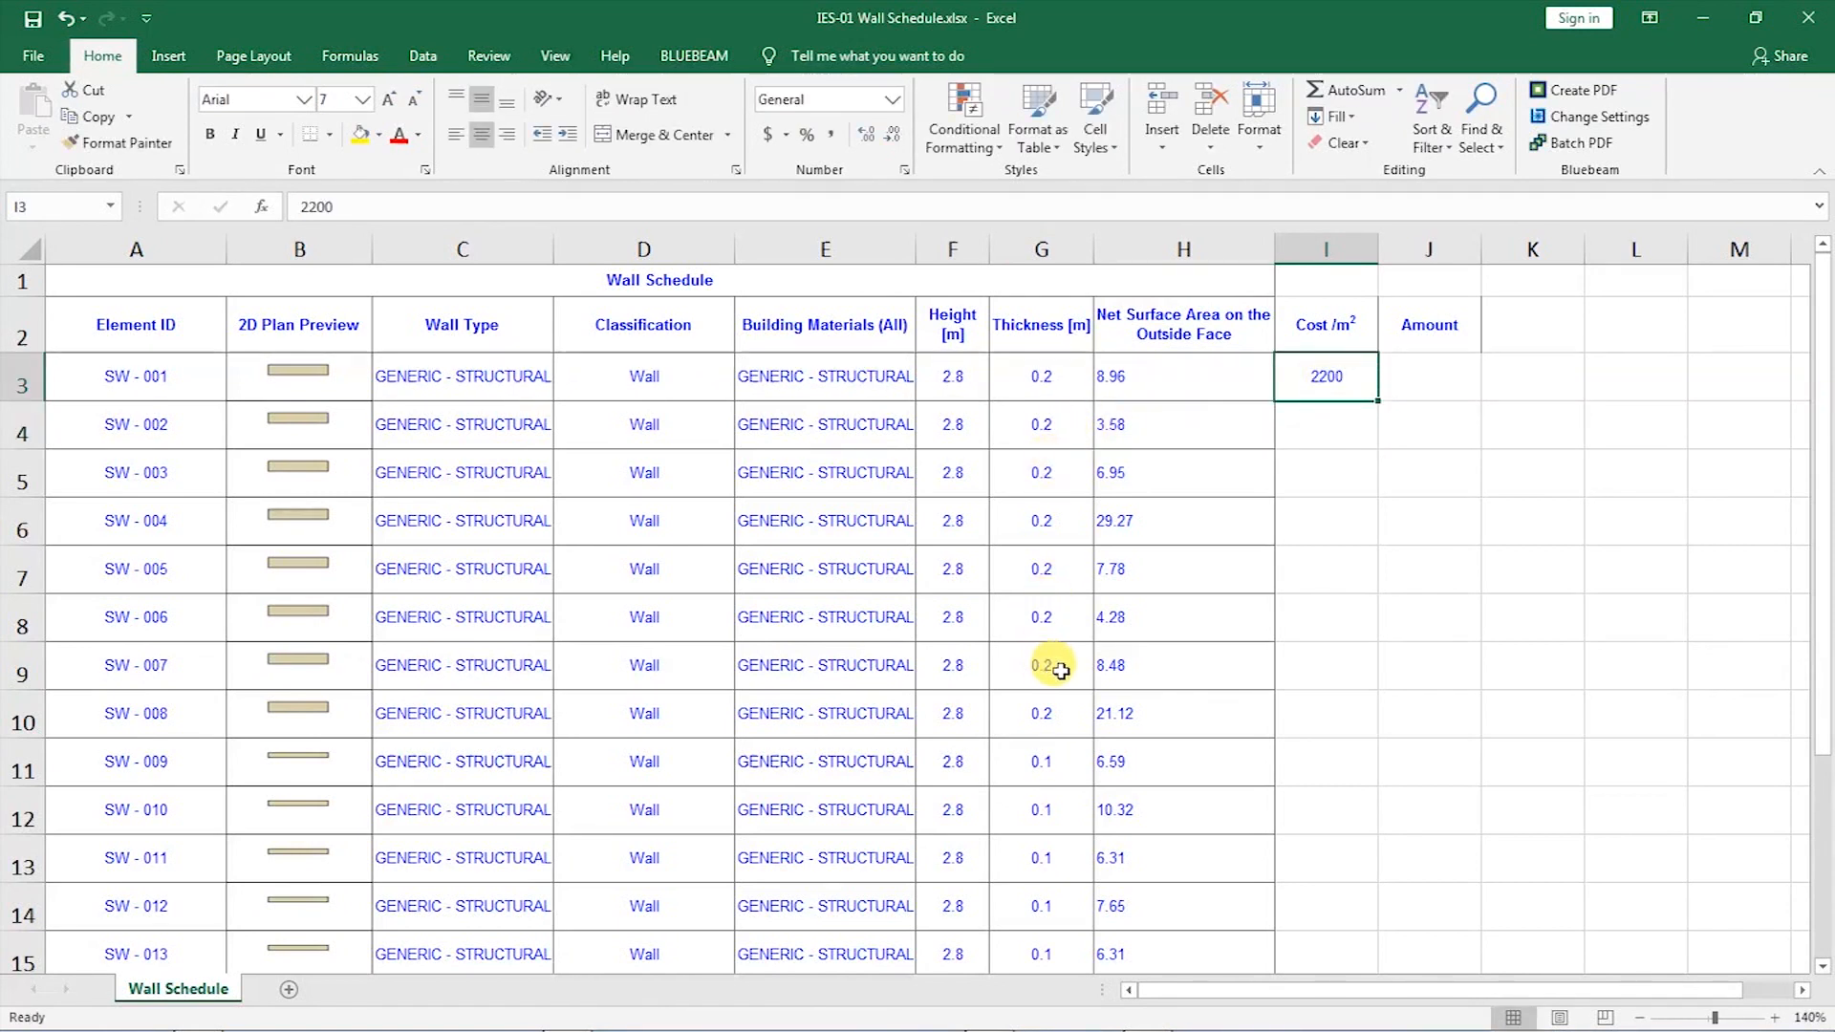
- Fill the 2200 cost from I3 down to I10 for all the 0.2 m thick walls
click(1099, 710)
click(1318, 715)
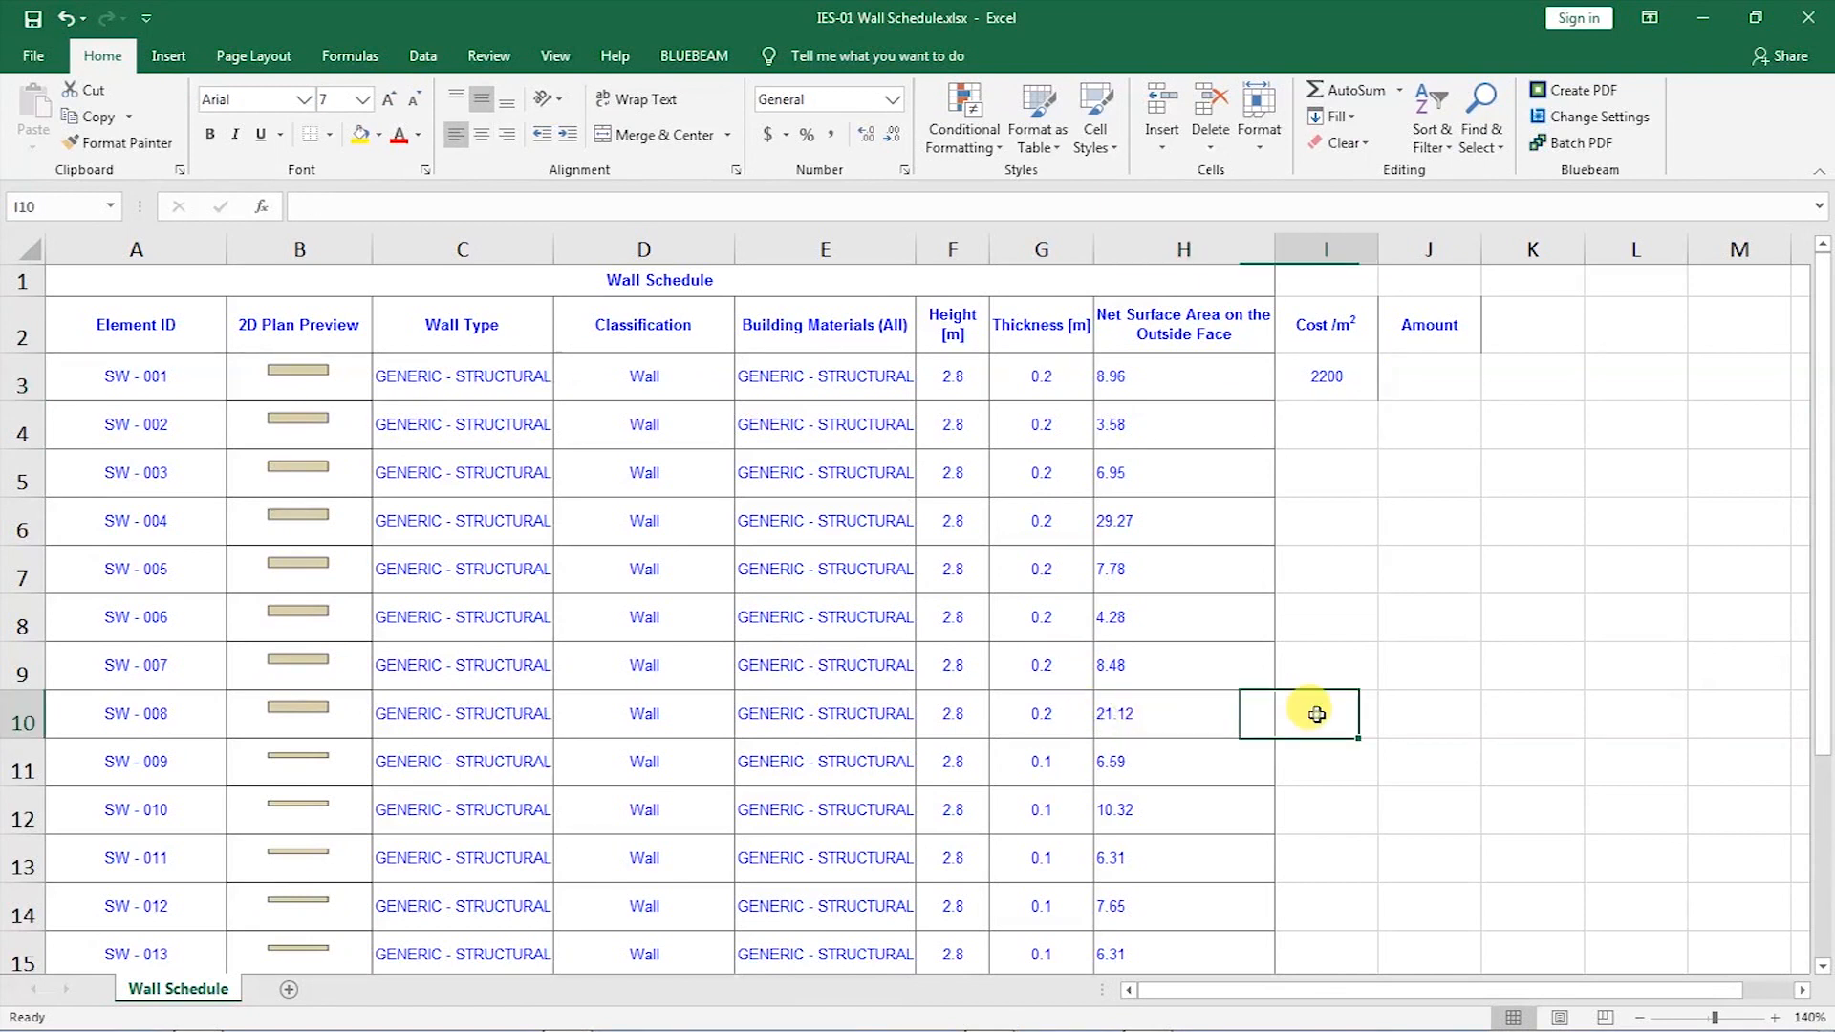
click(1327, 376)
drag(1376, 399, 1366, 727)
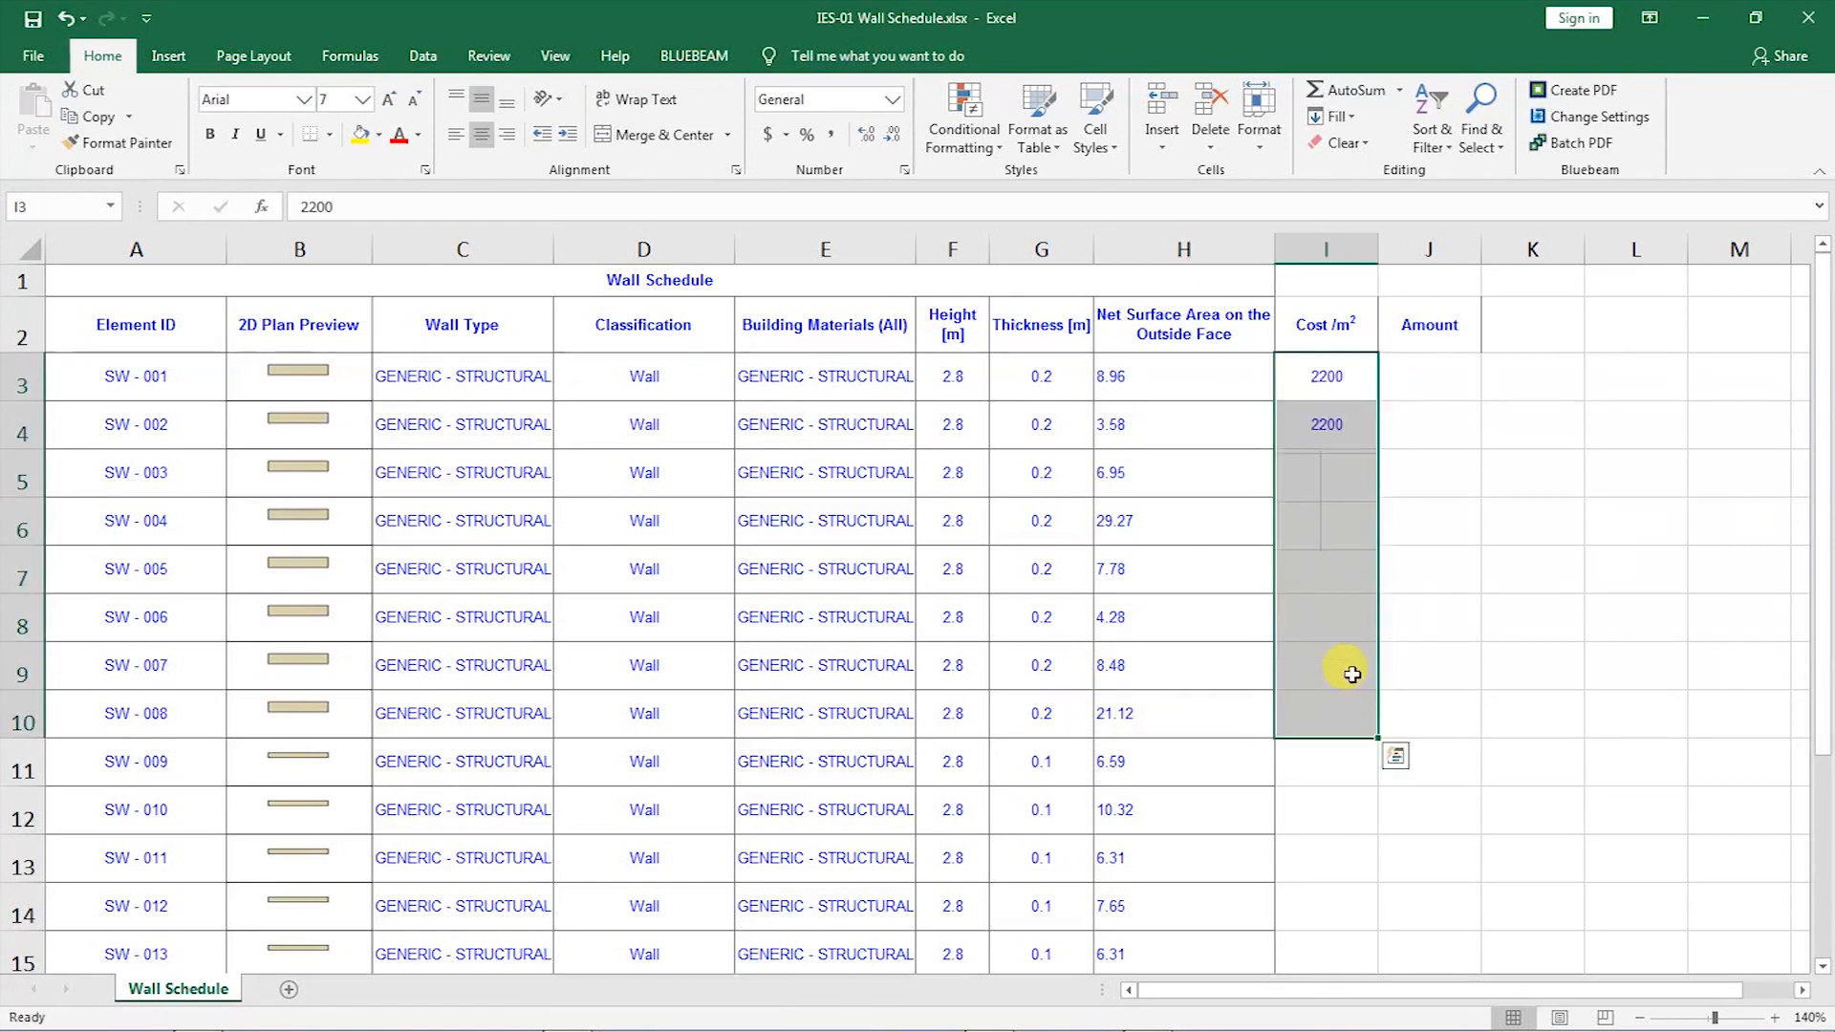
click(1422, 501)
- Enter a cost per square metre of 1800 in cell I11 for the first 0.1 m thick wall, SW - 009
scroll(1281, 521, down, 2)
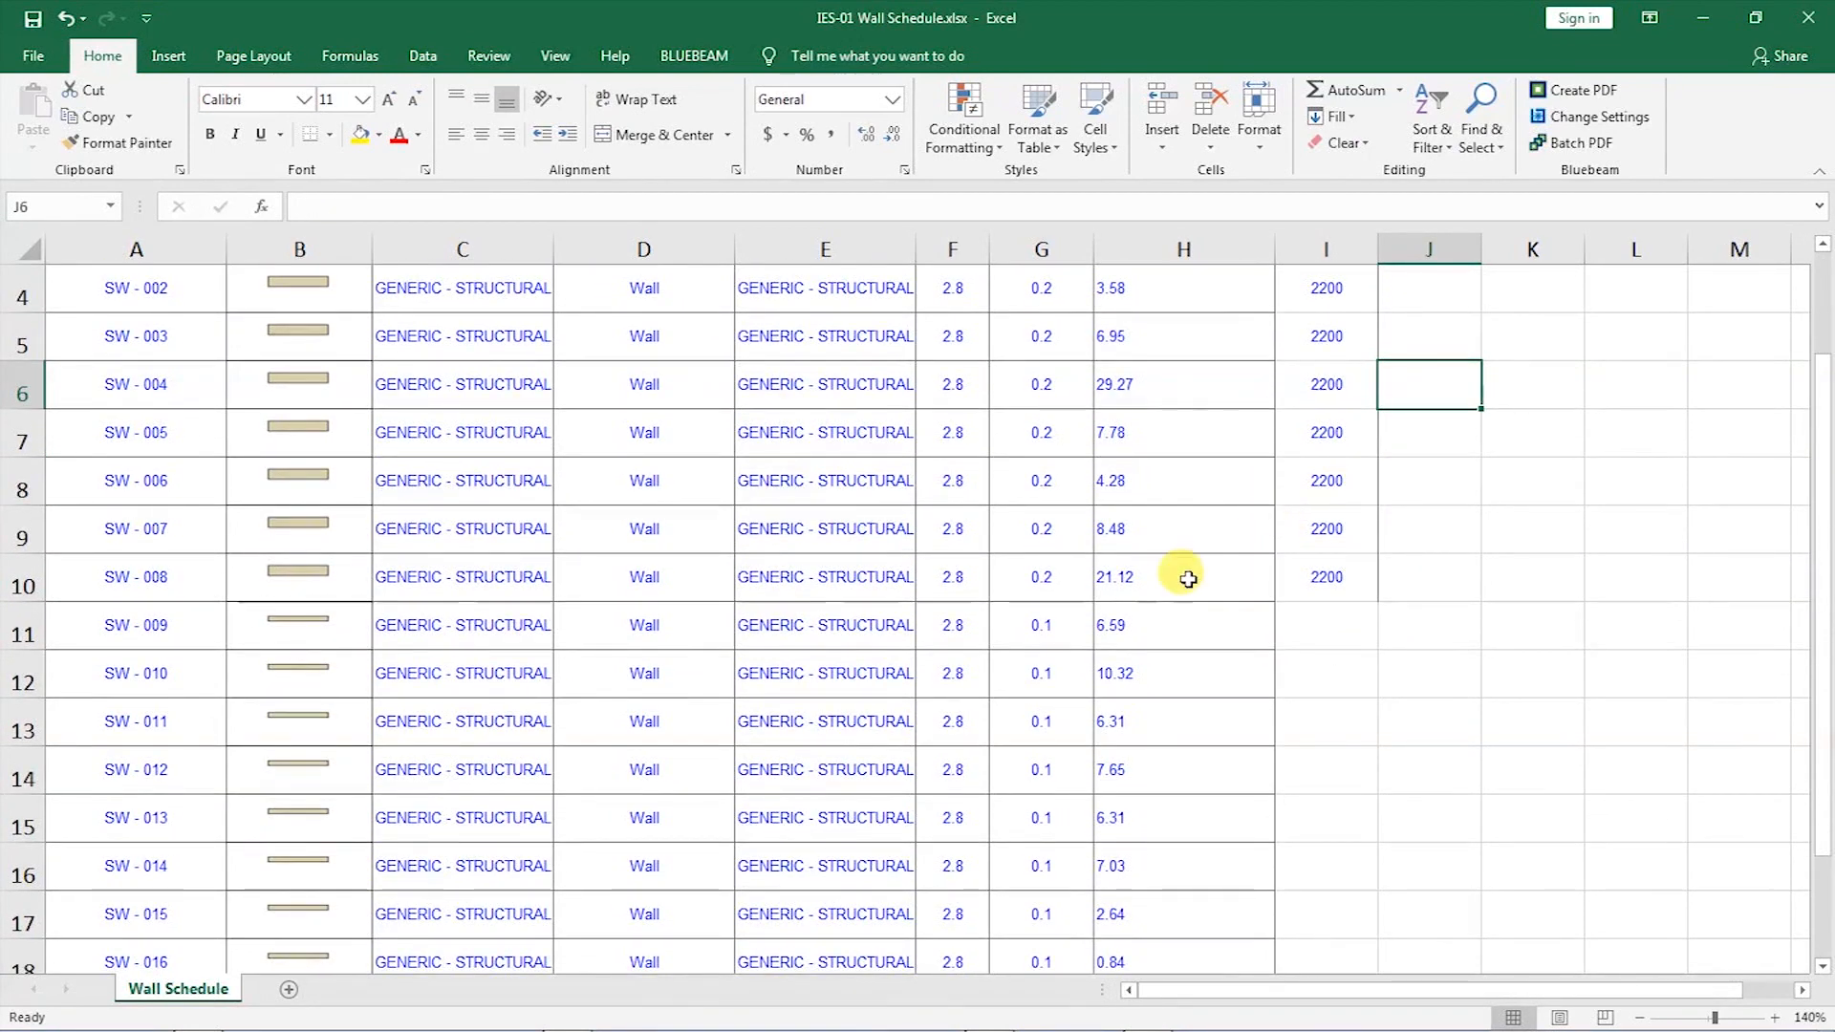
click(1313, 482)
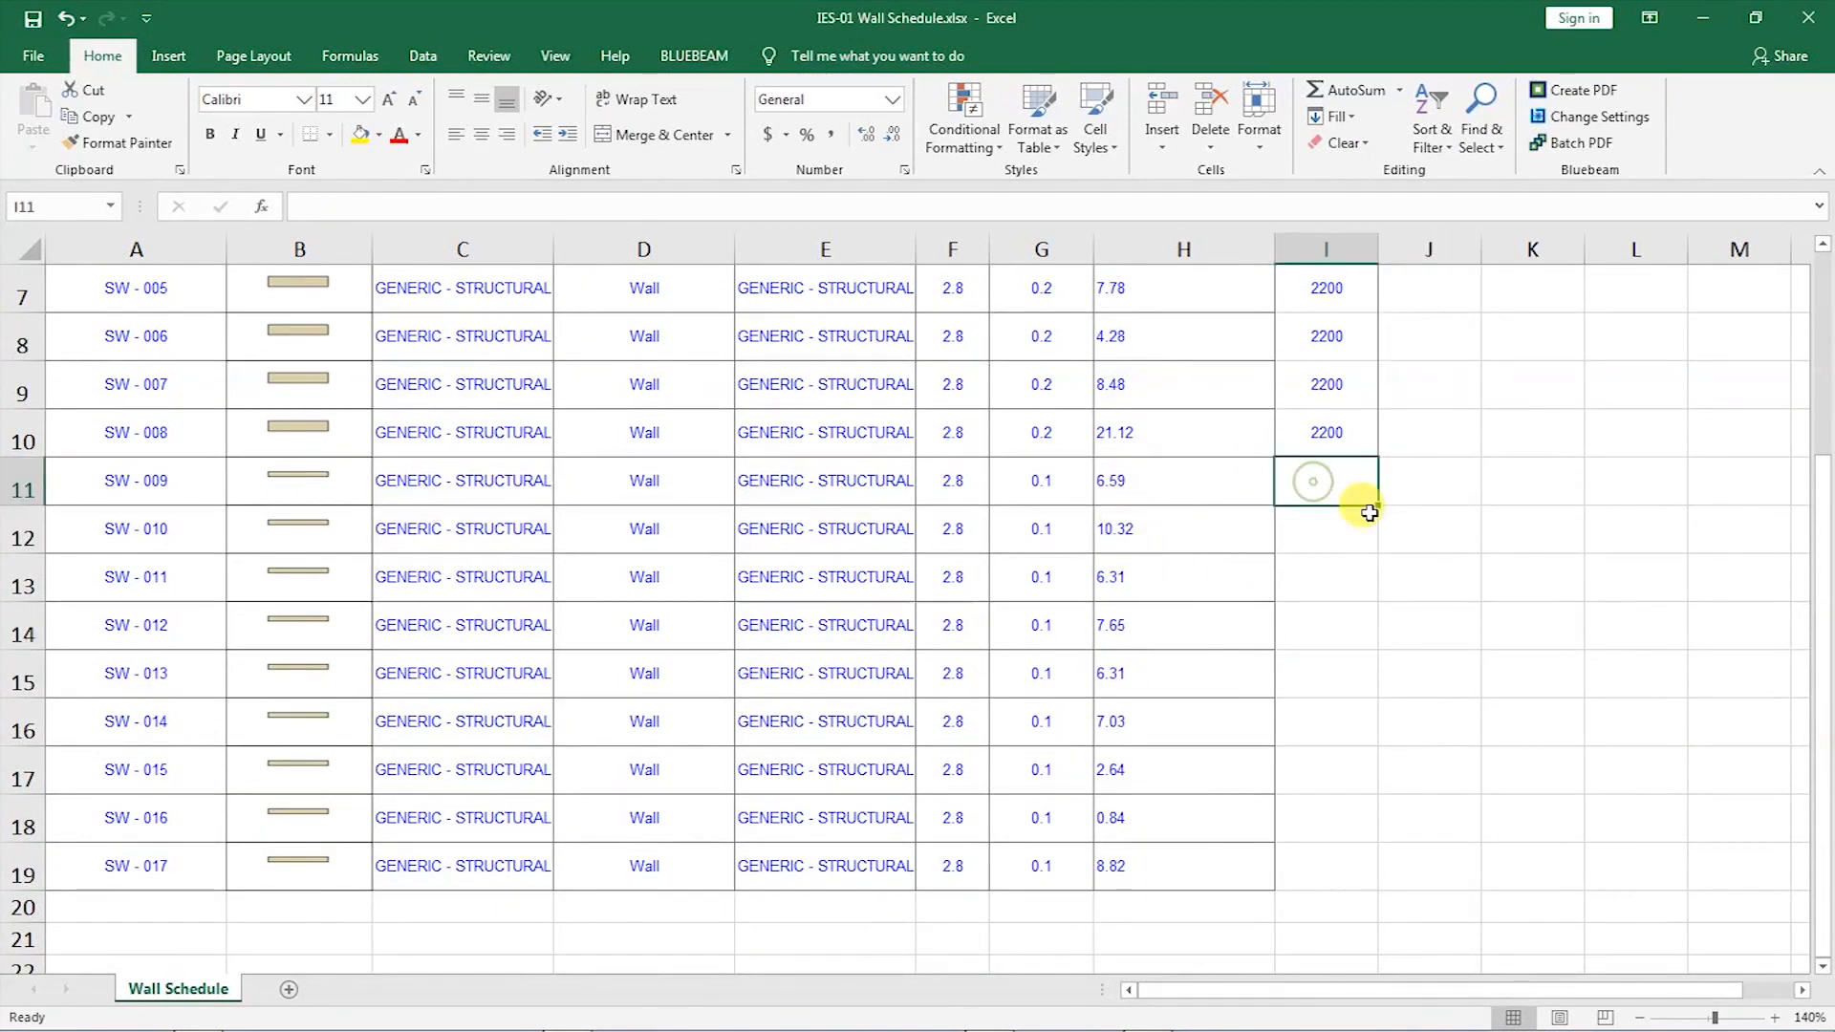
text(1800)
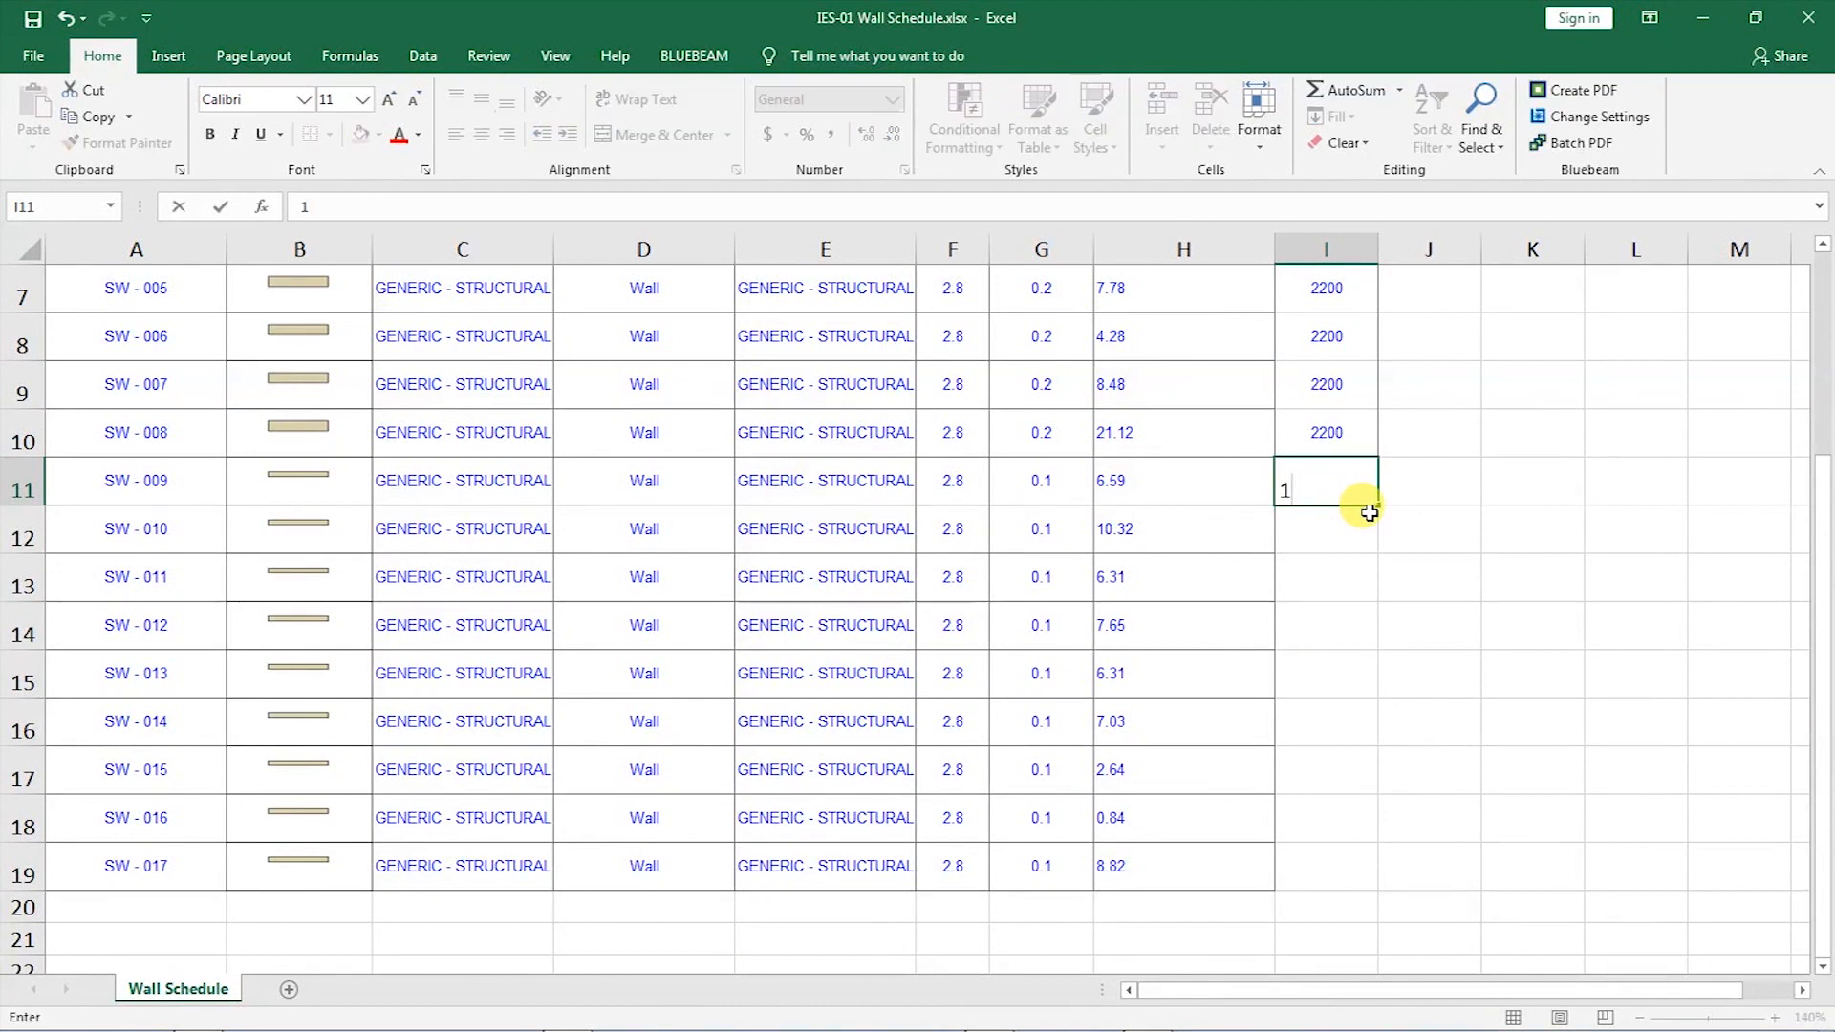
key(Return)
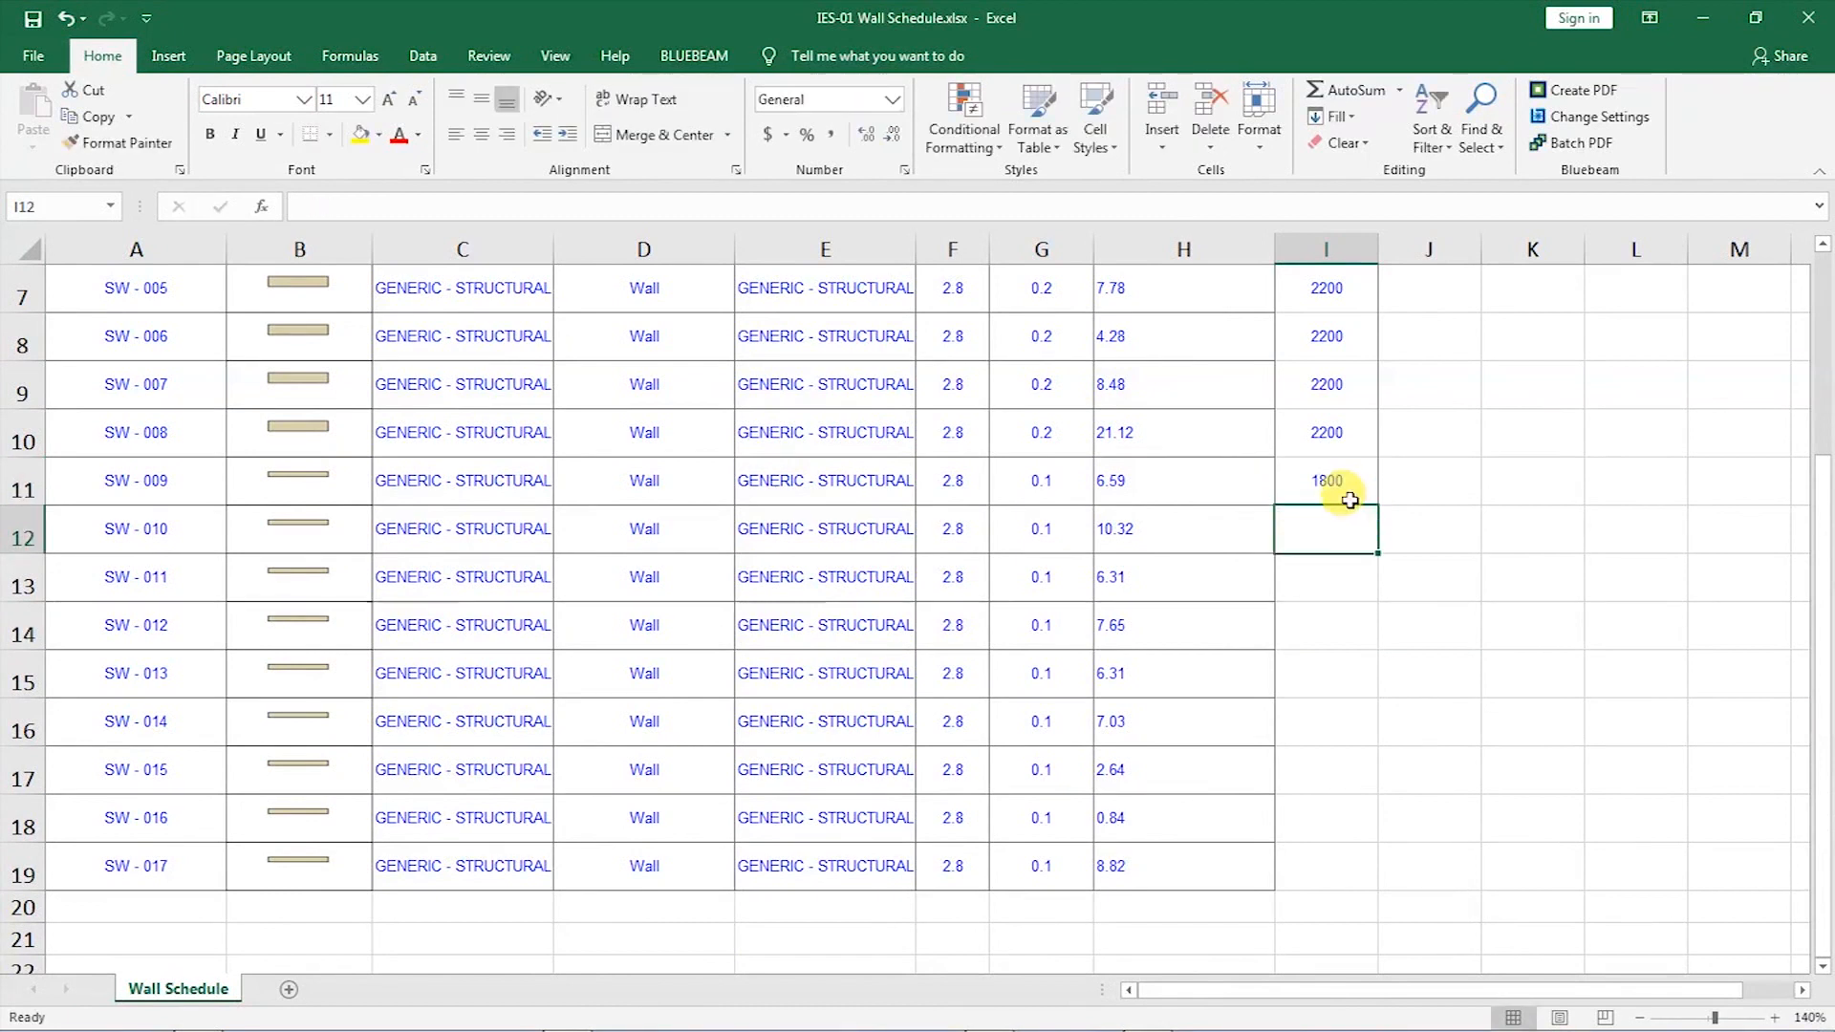
- Fill the 1800 cost from I11 down to I19 for the remaining 0.1 m thick walls
key(Up)
drag(1376, 509, 1360, 869)
click(1410, 669)
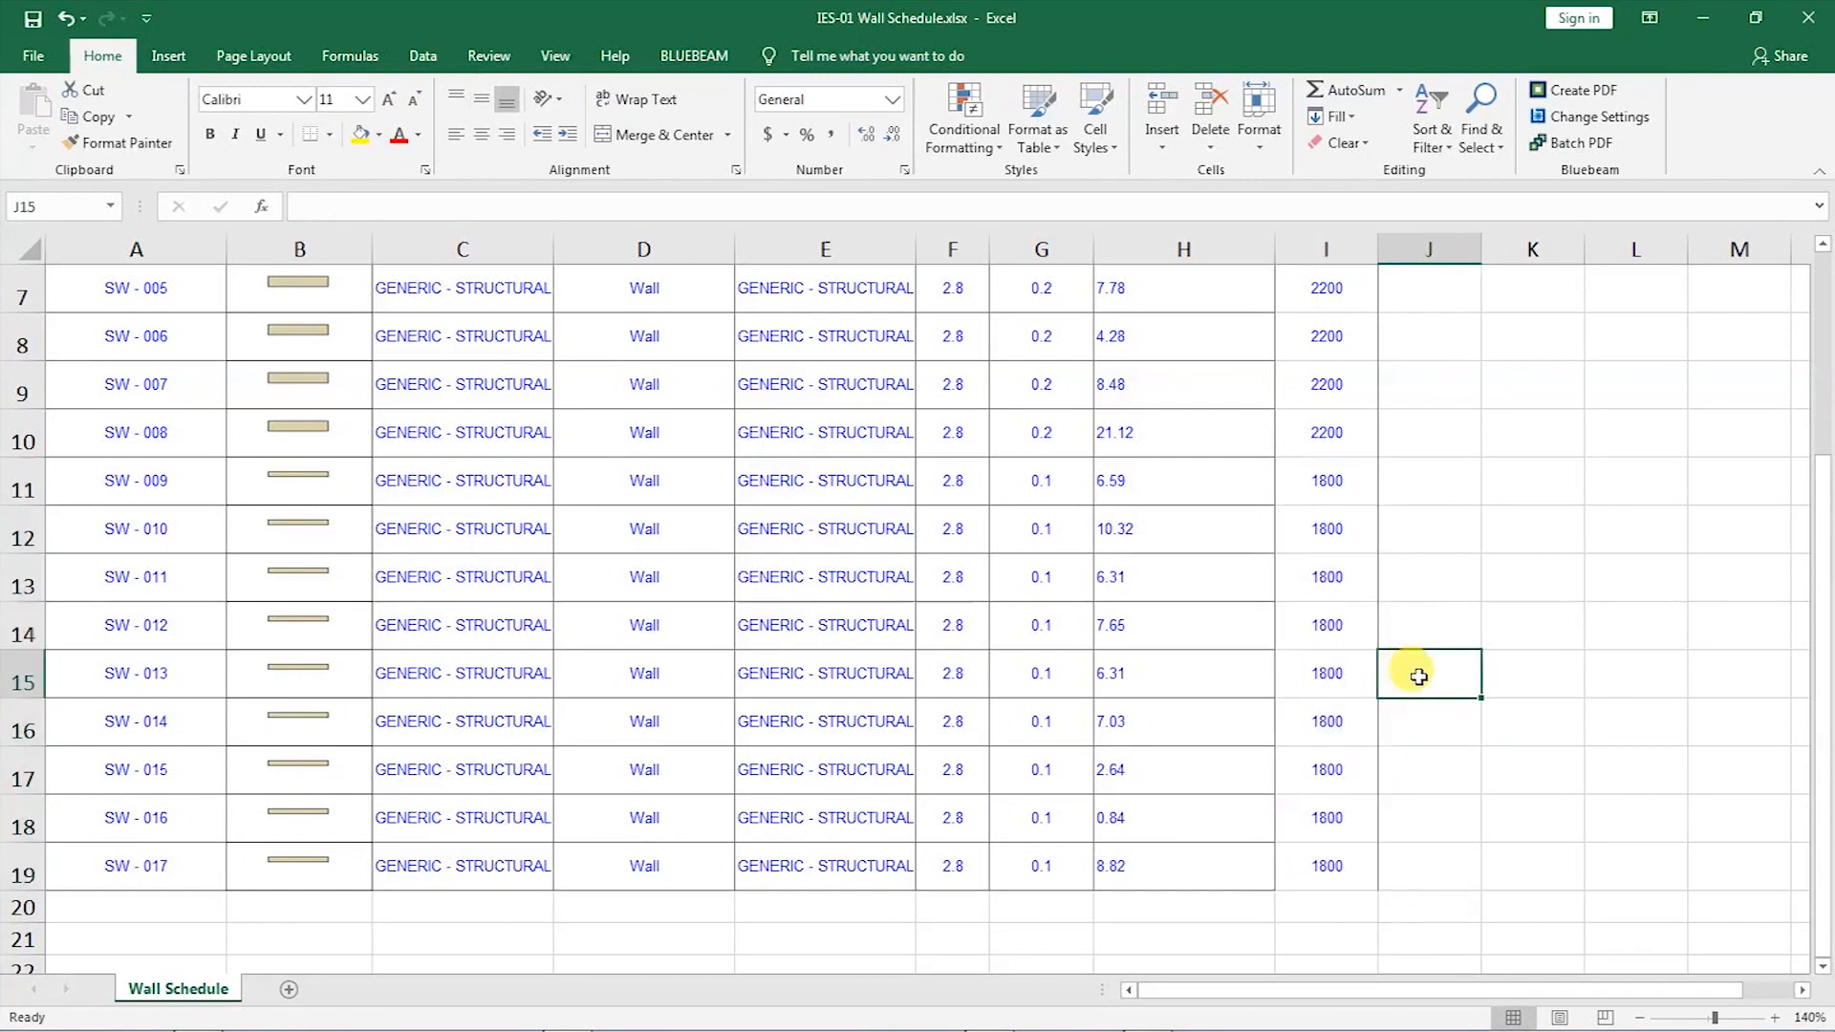
- Apply the Comma Style number format to the whole Cost /m2 column I and save the workbook
scroll(1410, 669, up, 2)
click(1334, 251)
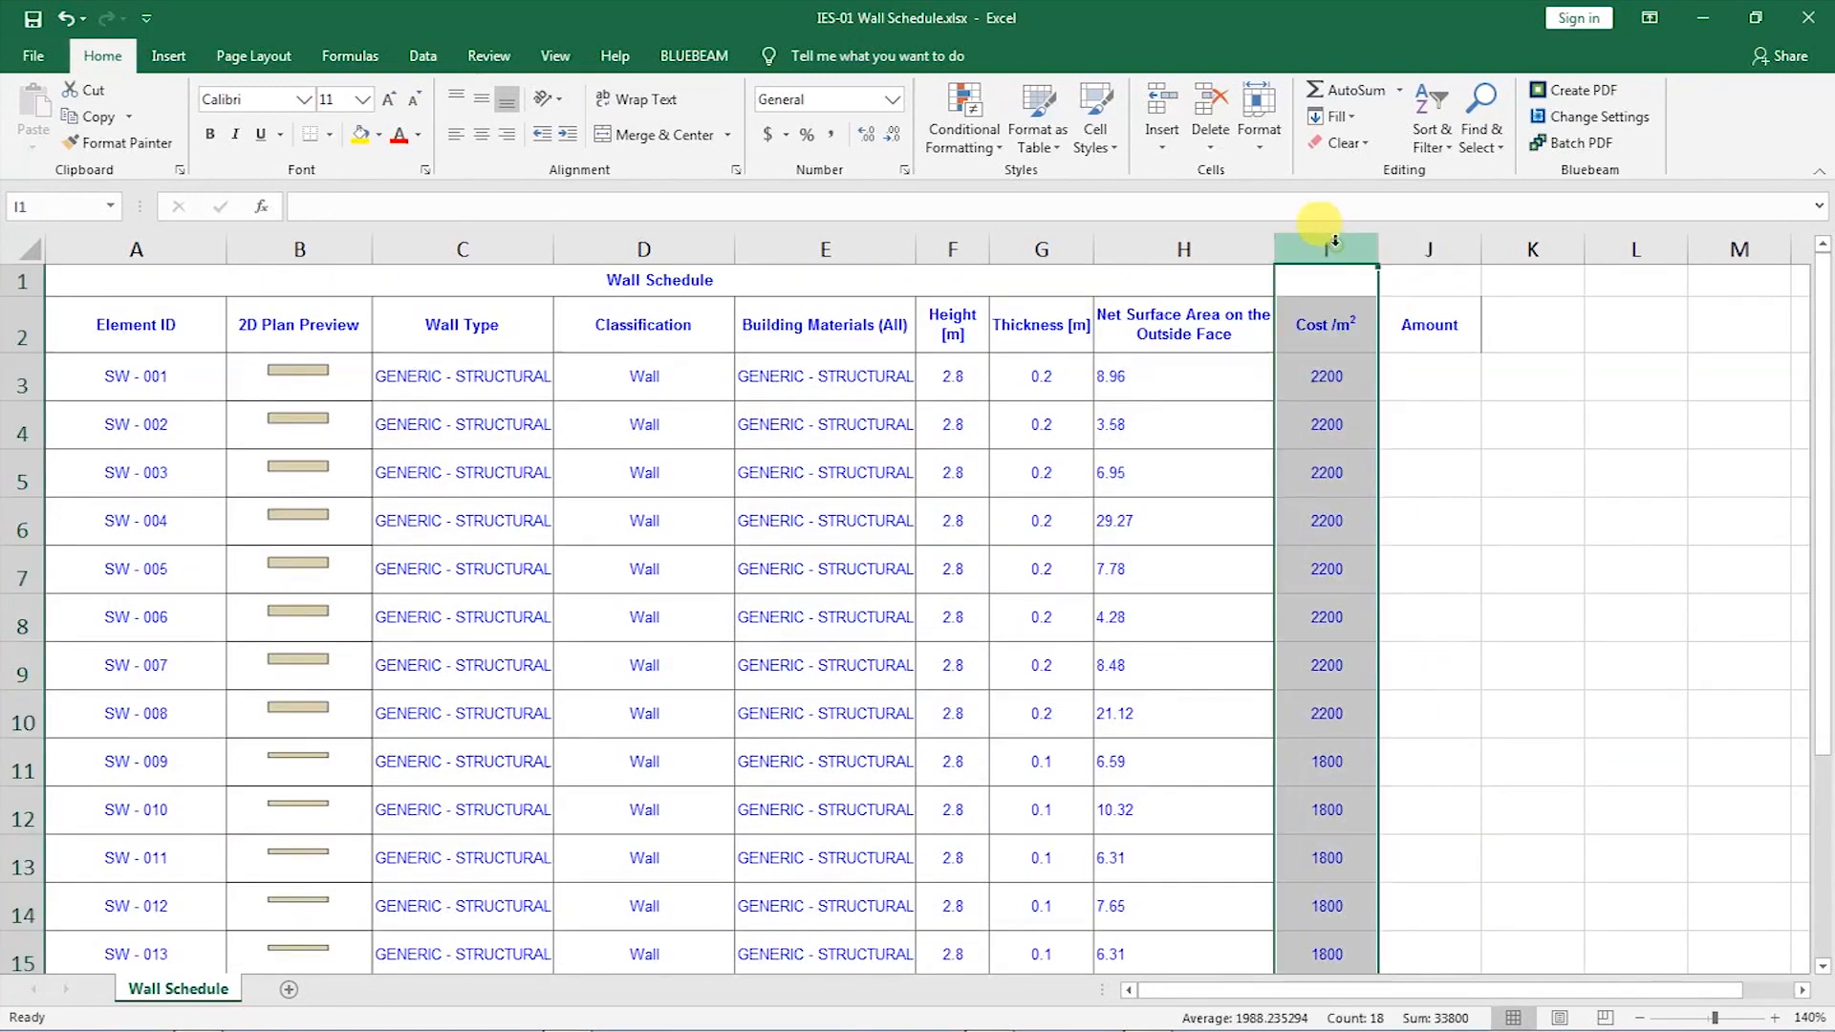
click(830, 144)
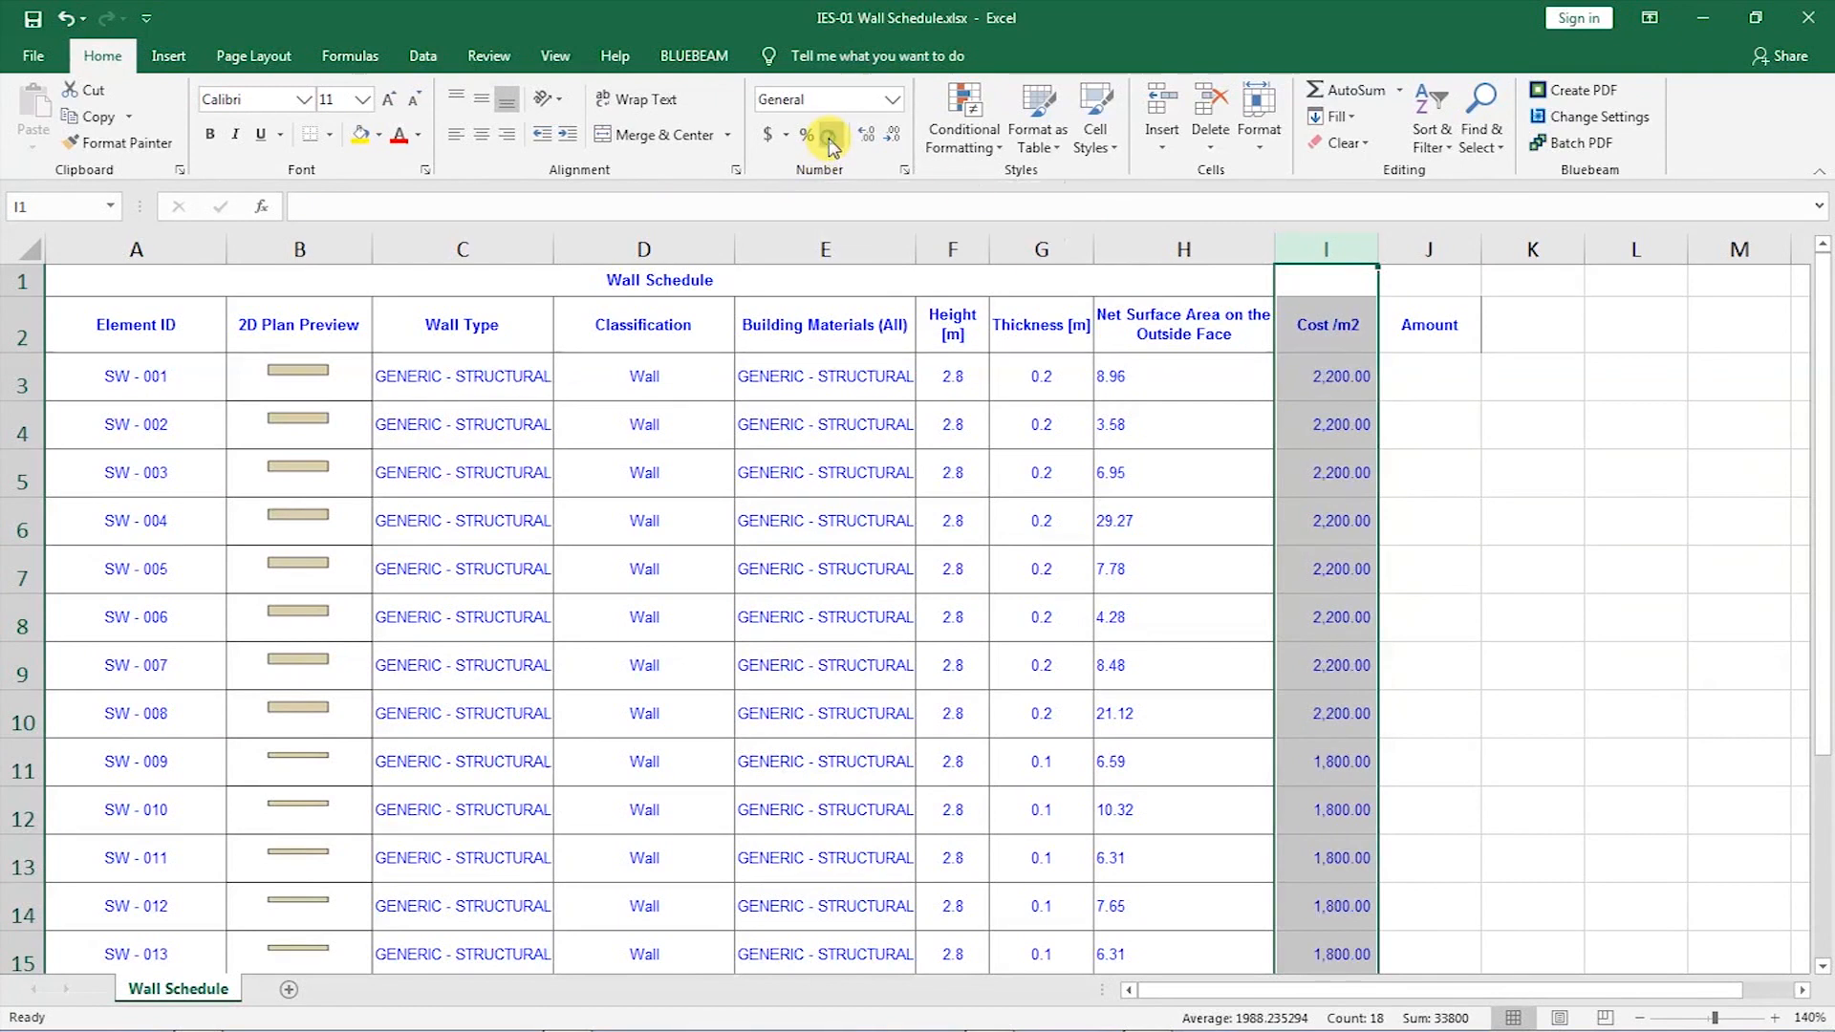
click(1452, 392)
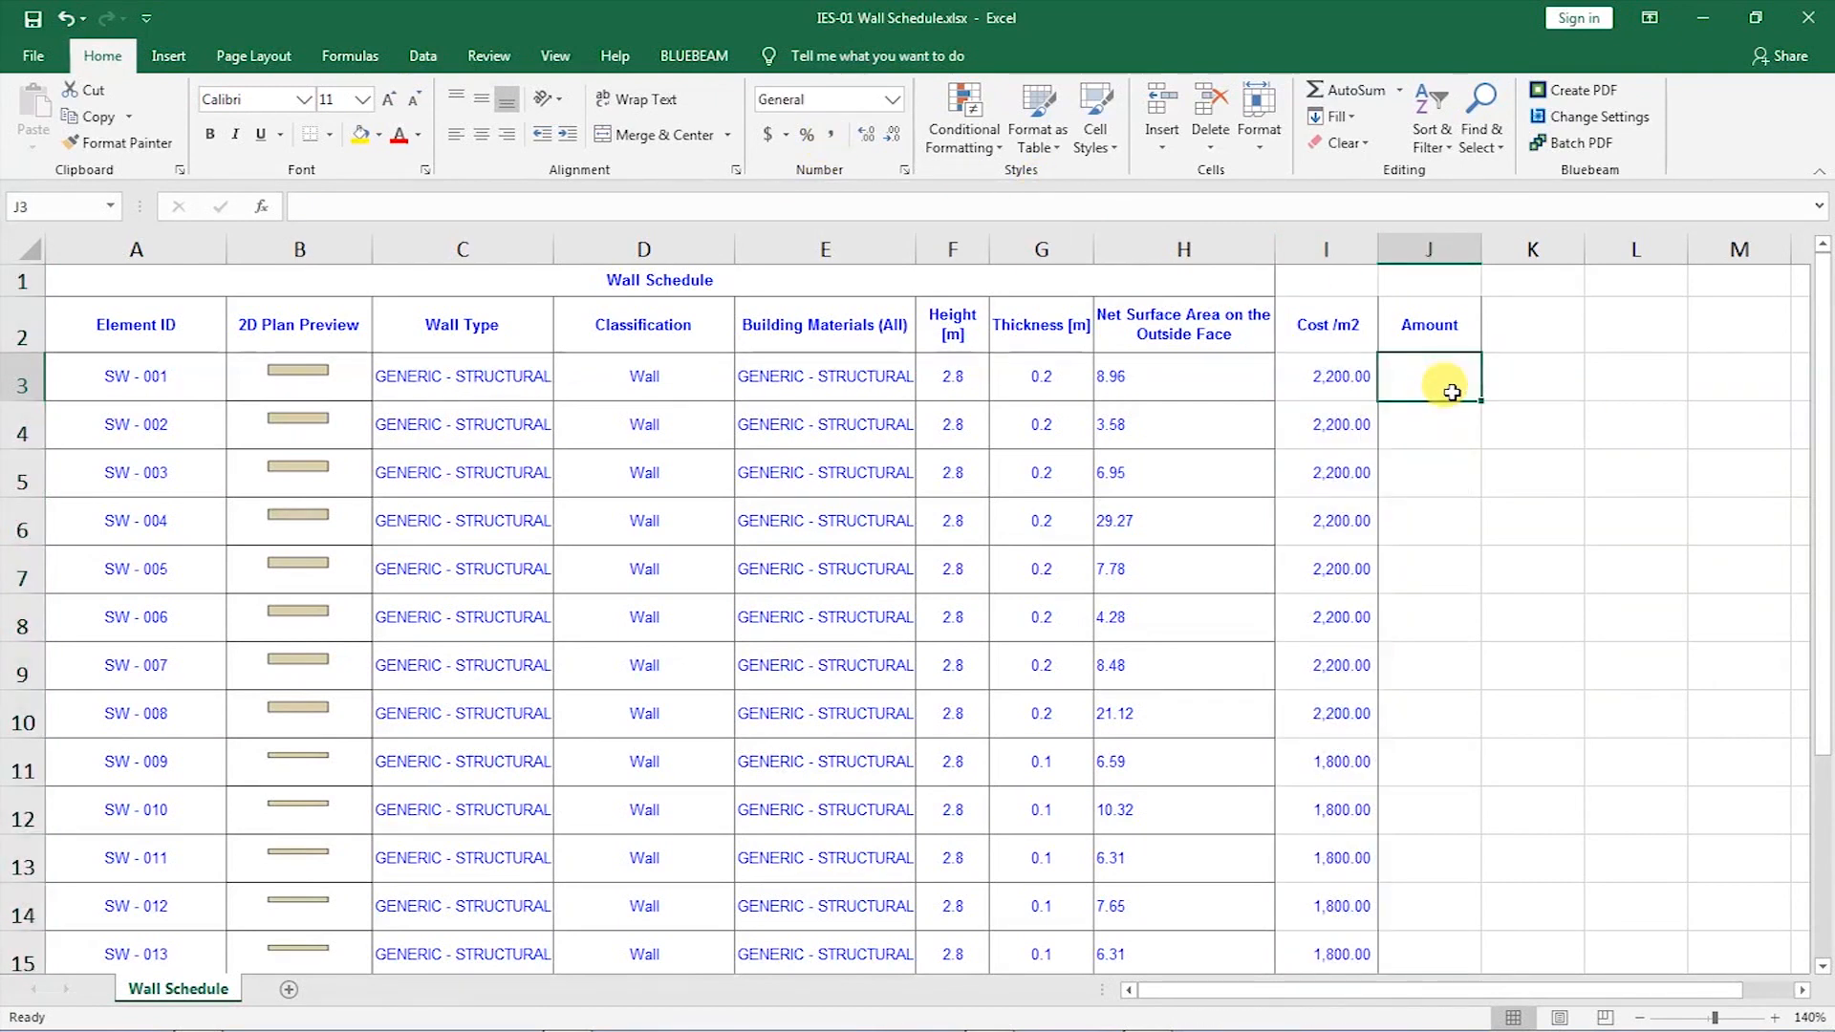
key(ctrl+s)
- Enter the formula =I3*H3 in cell J3 to multiply the wall's cost per square metre by its net surface area
scroll(1452, 392, down, 2)
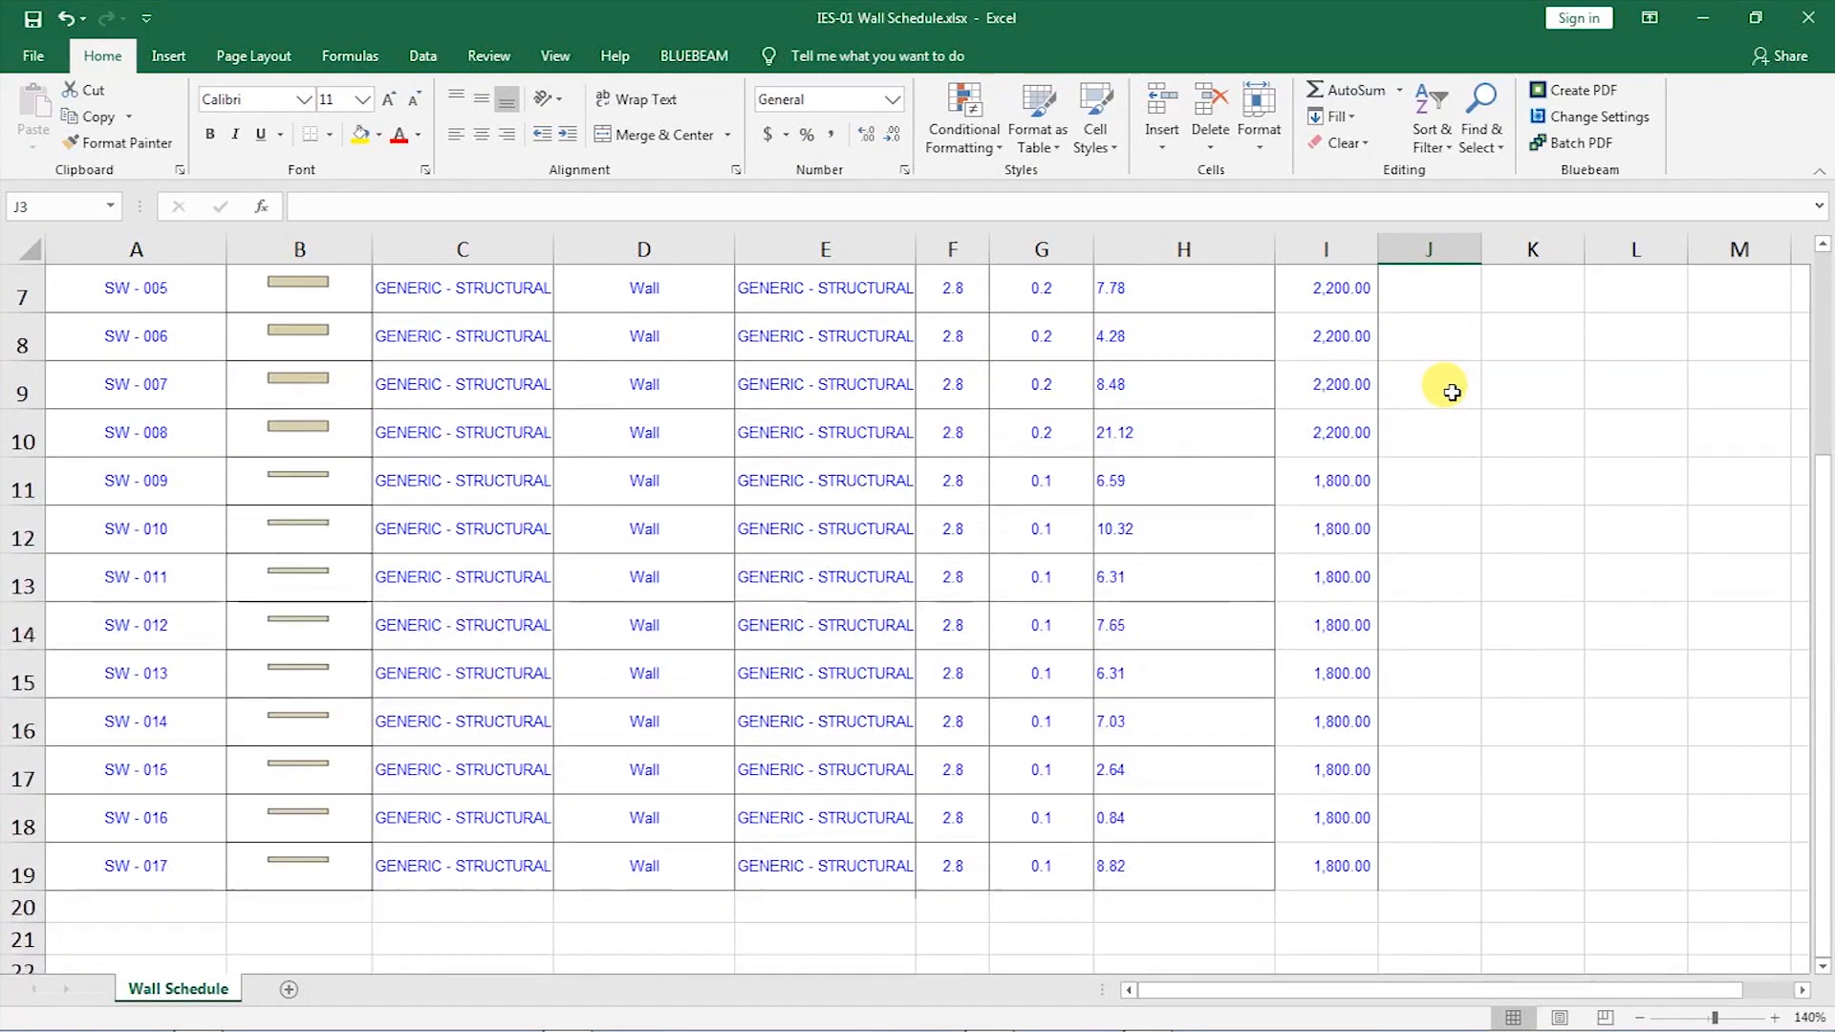
scroll(1451, 572, up, 2)
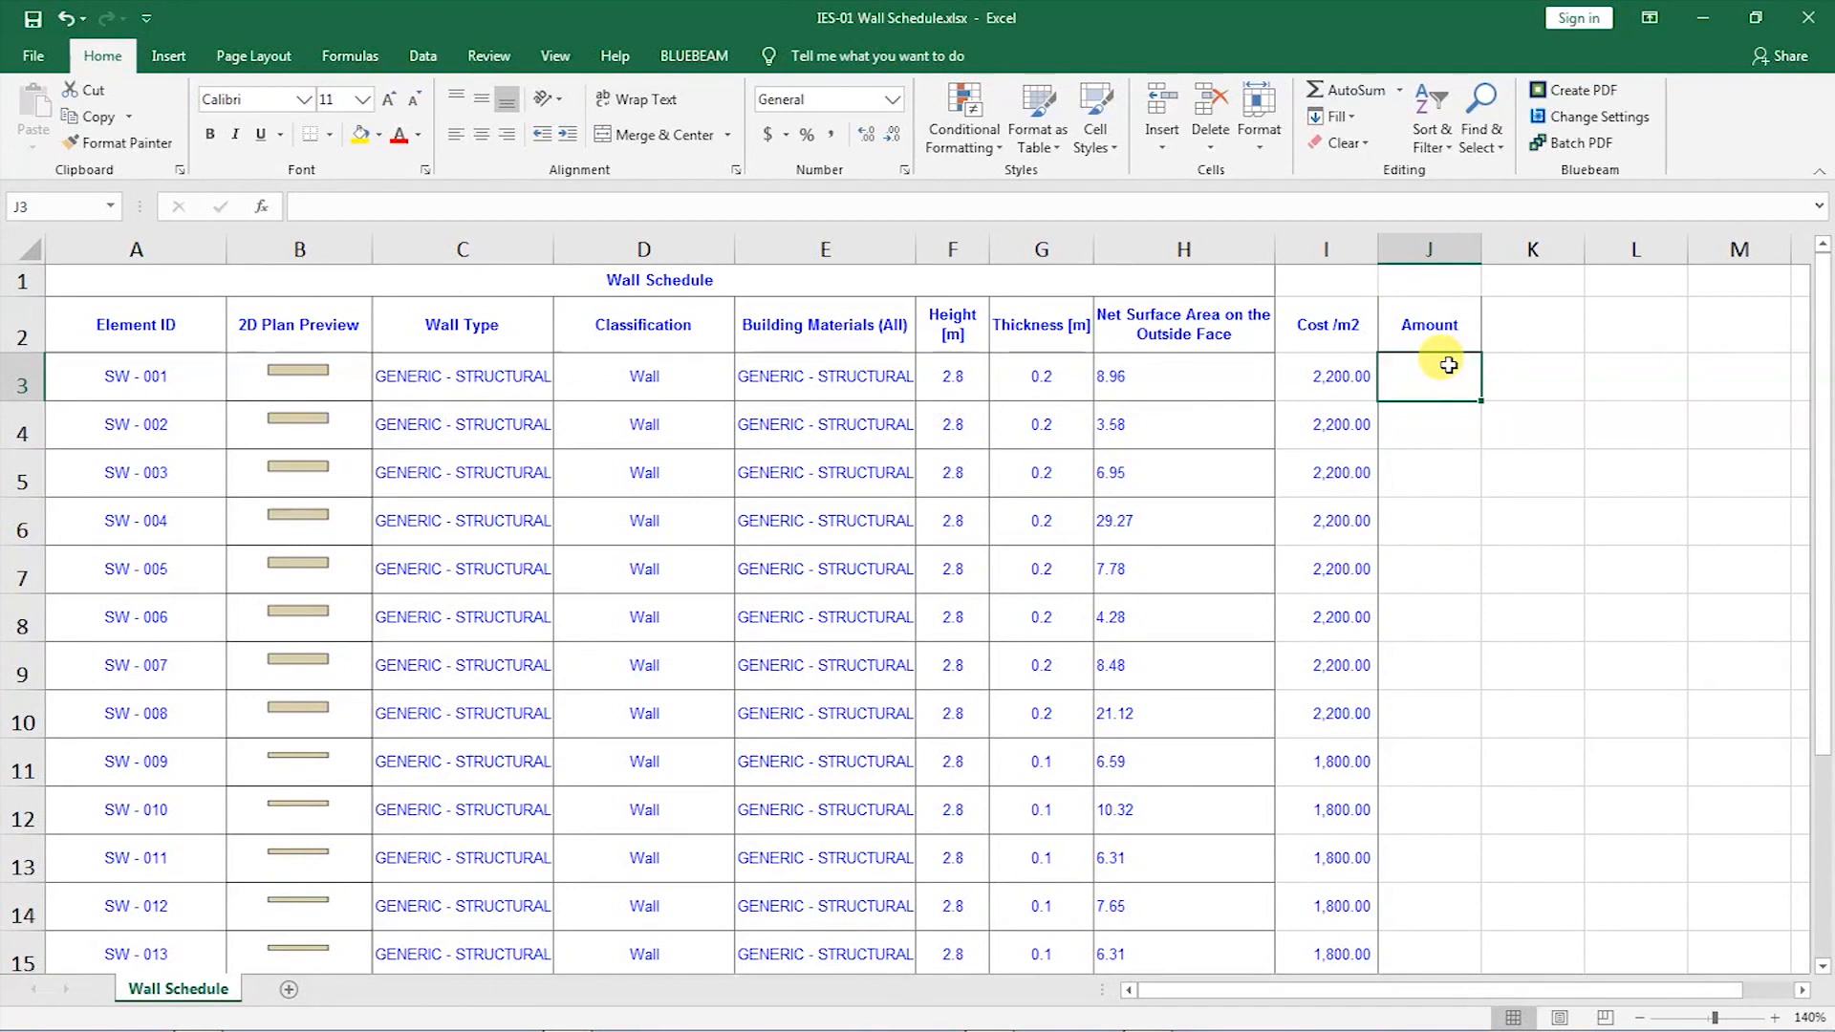
click(1316, 335)
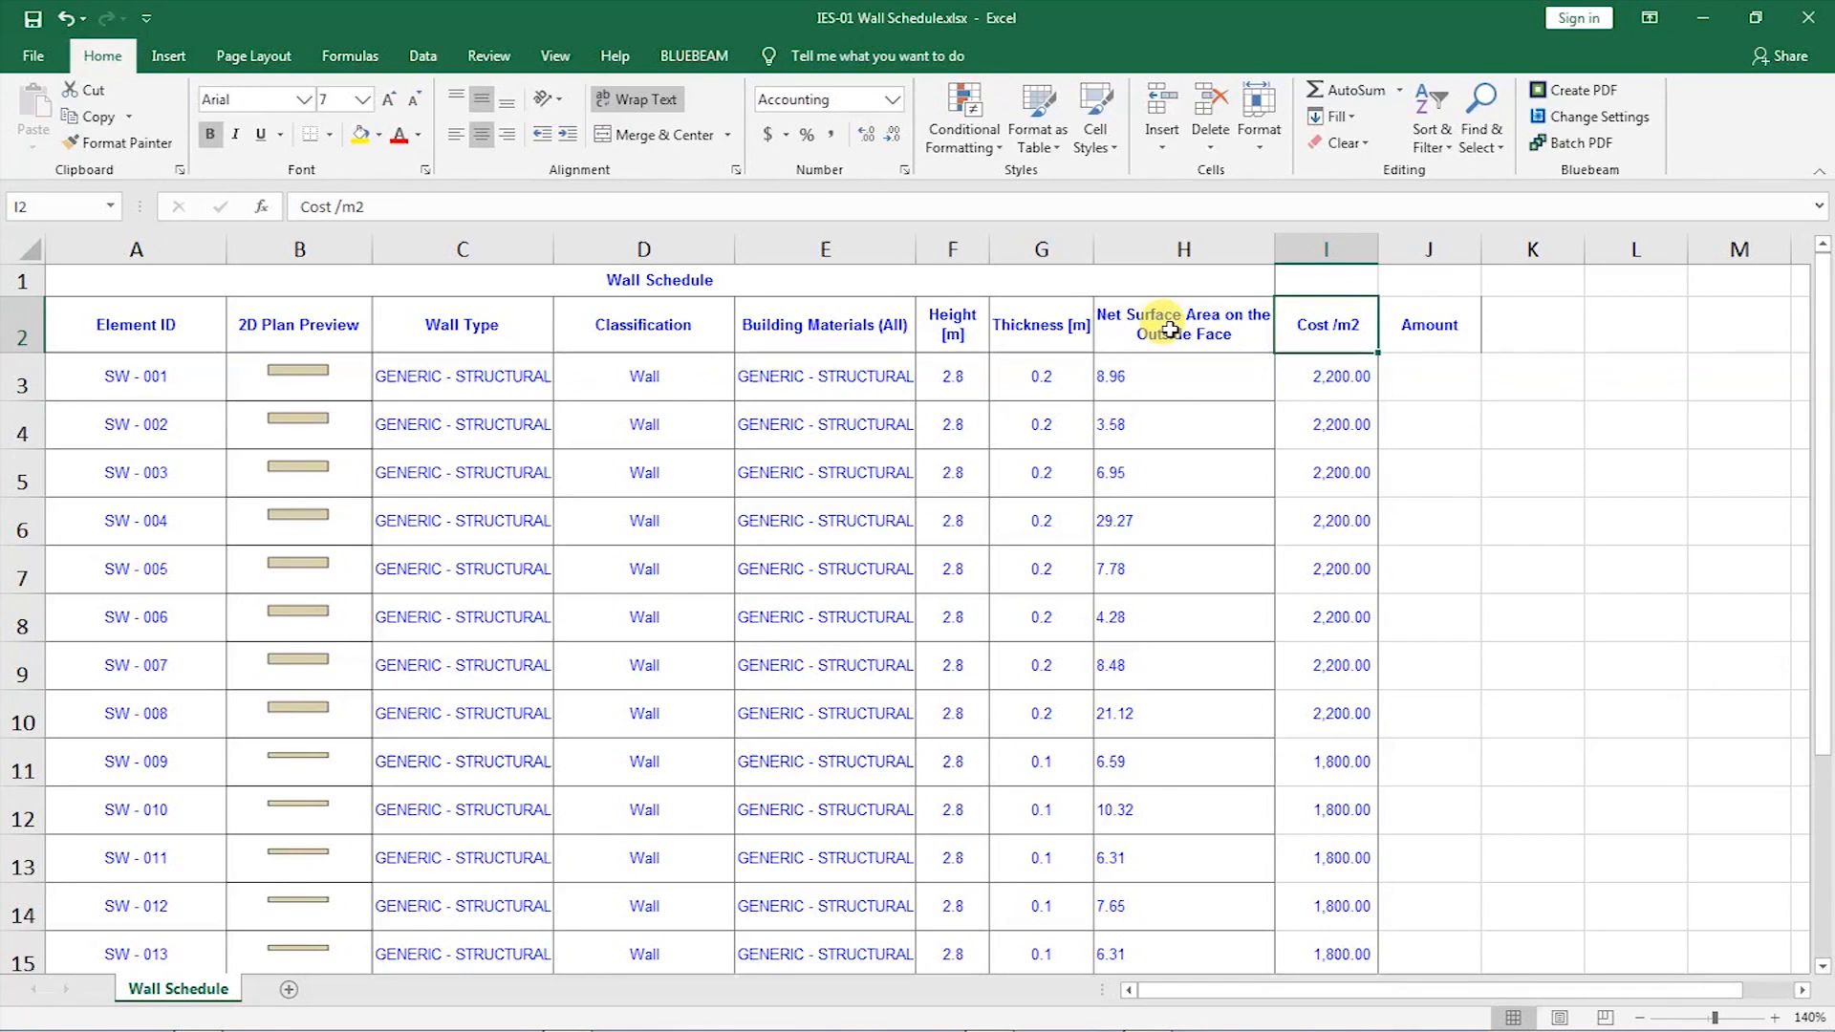
click(1414, 375)
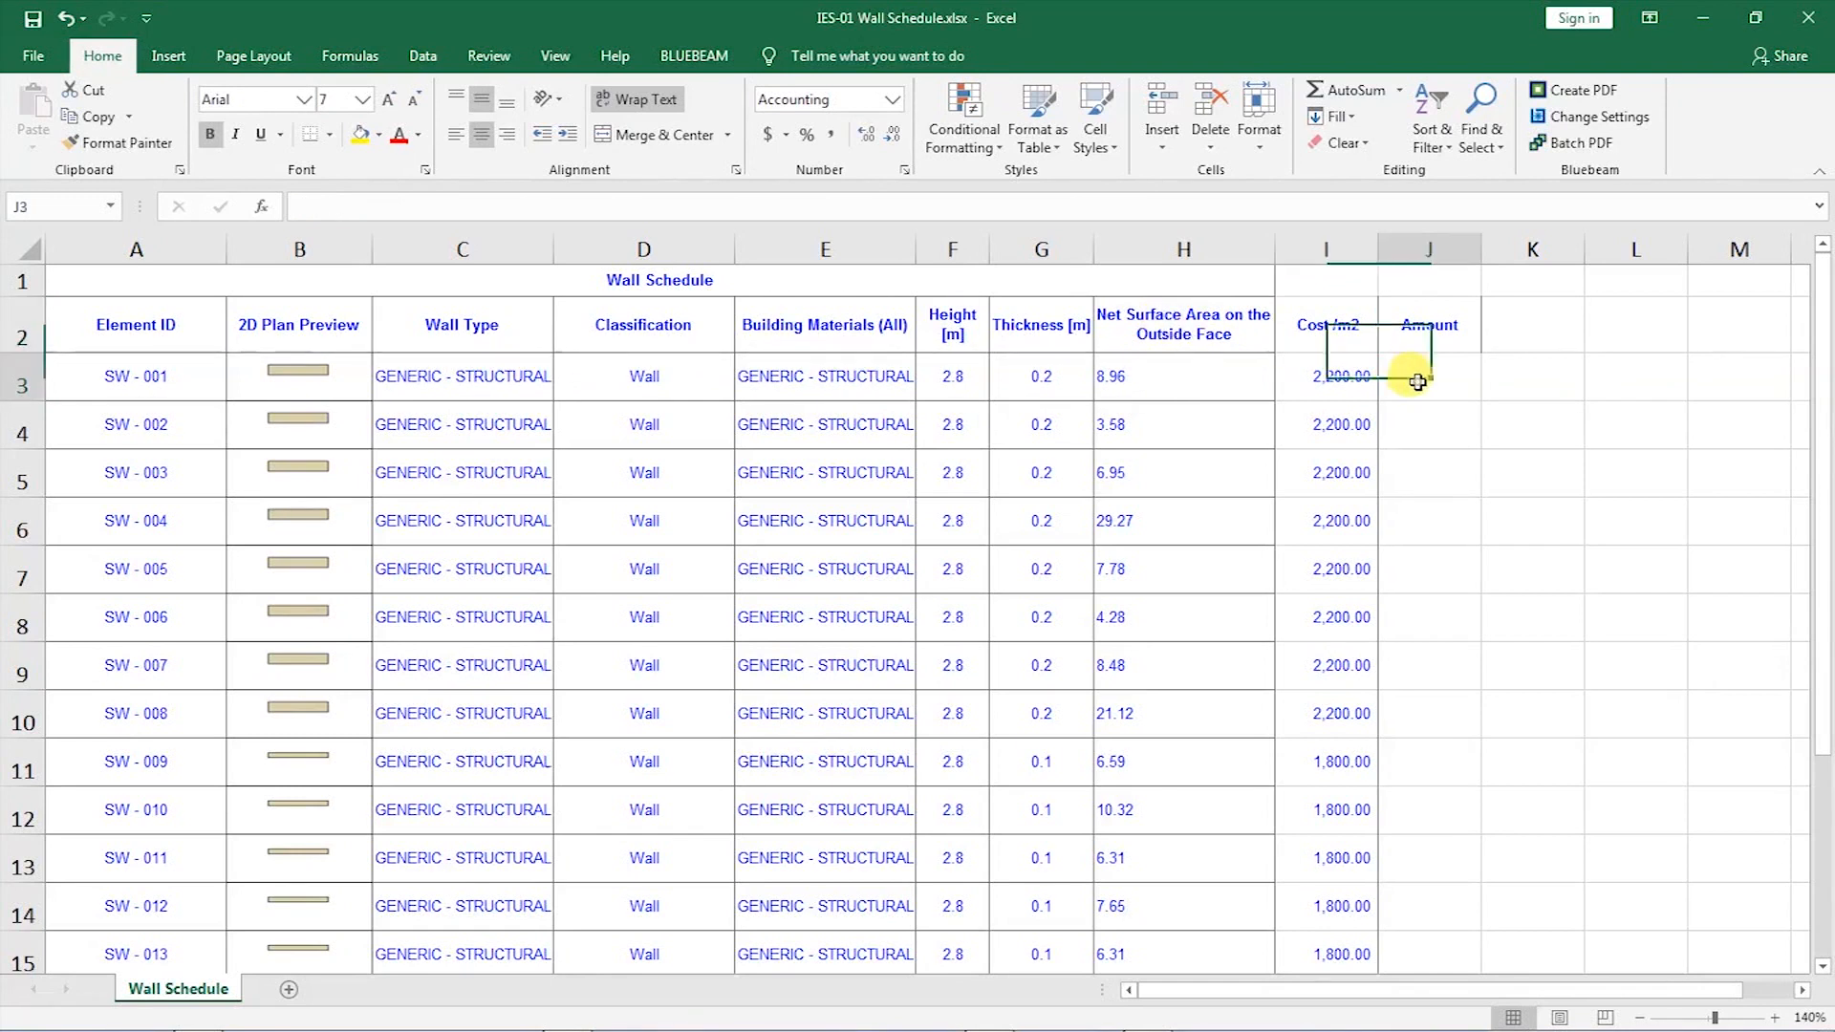
text(=)
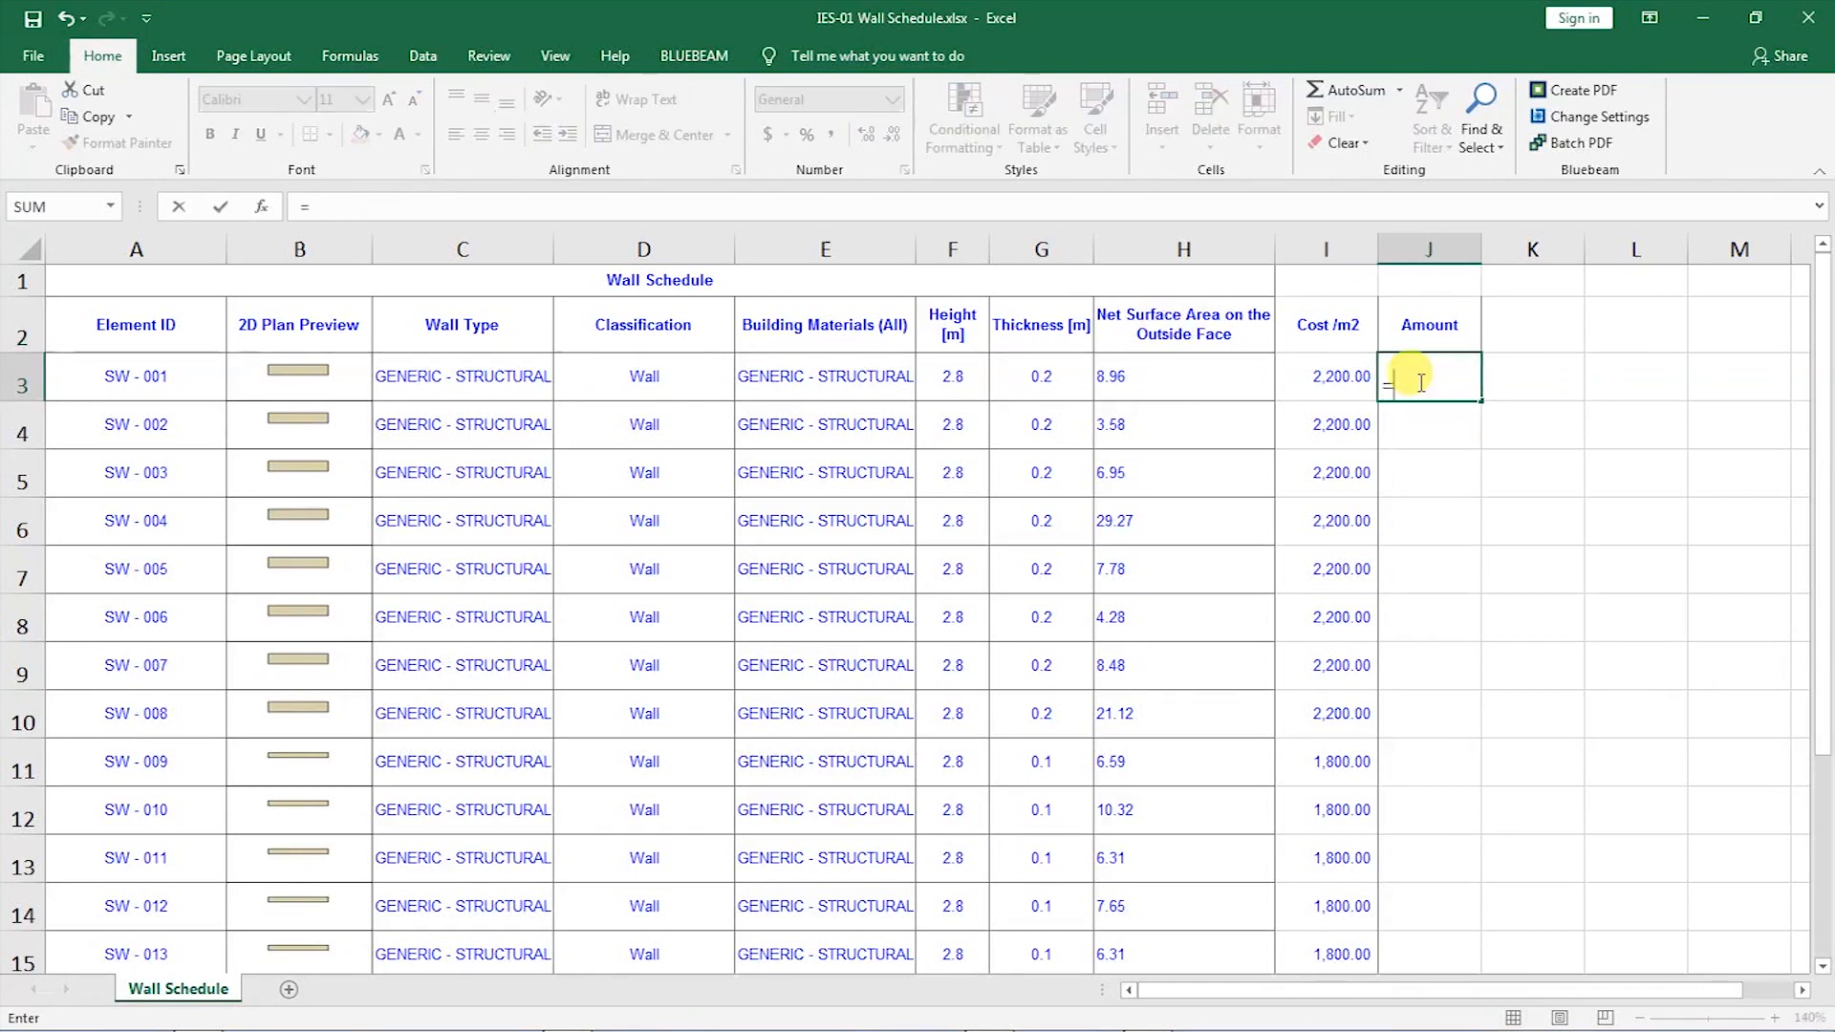
click(1336, 377)
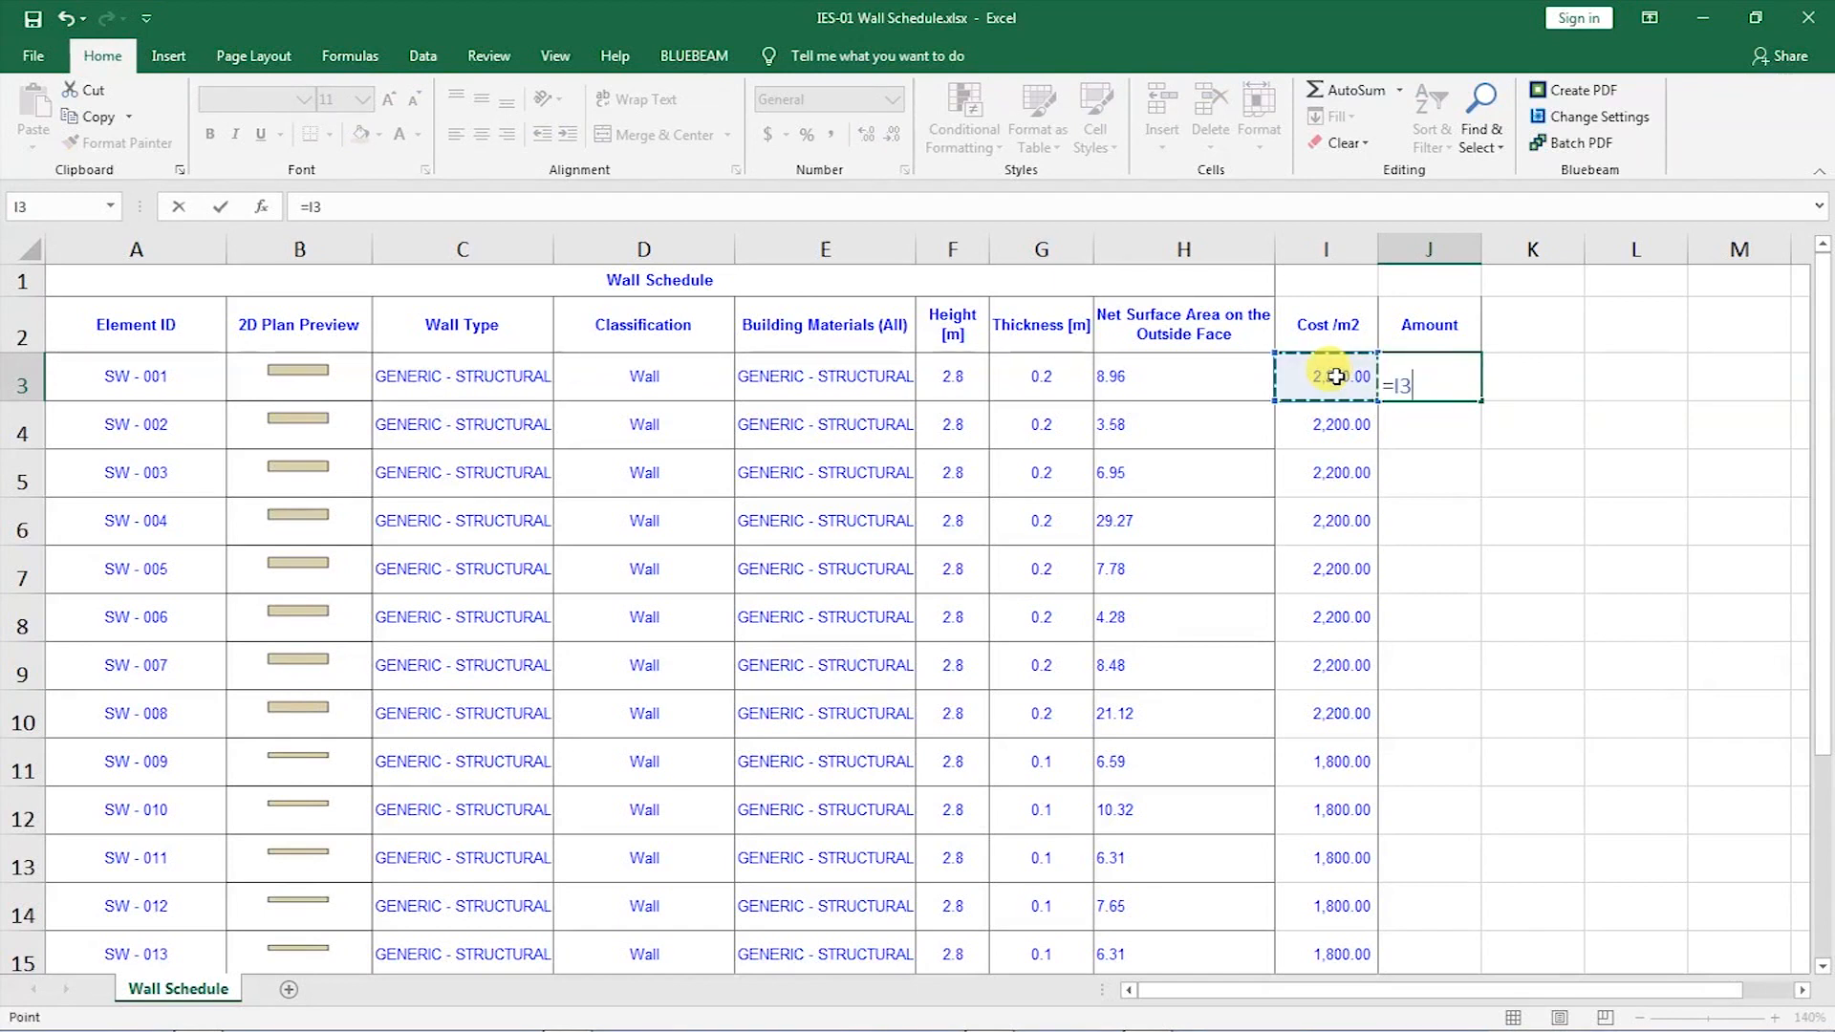
text(*)
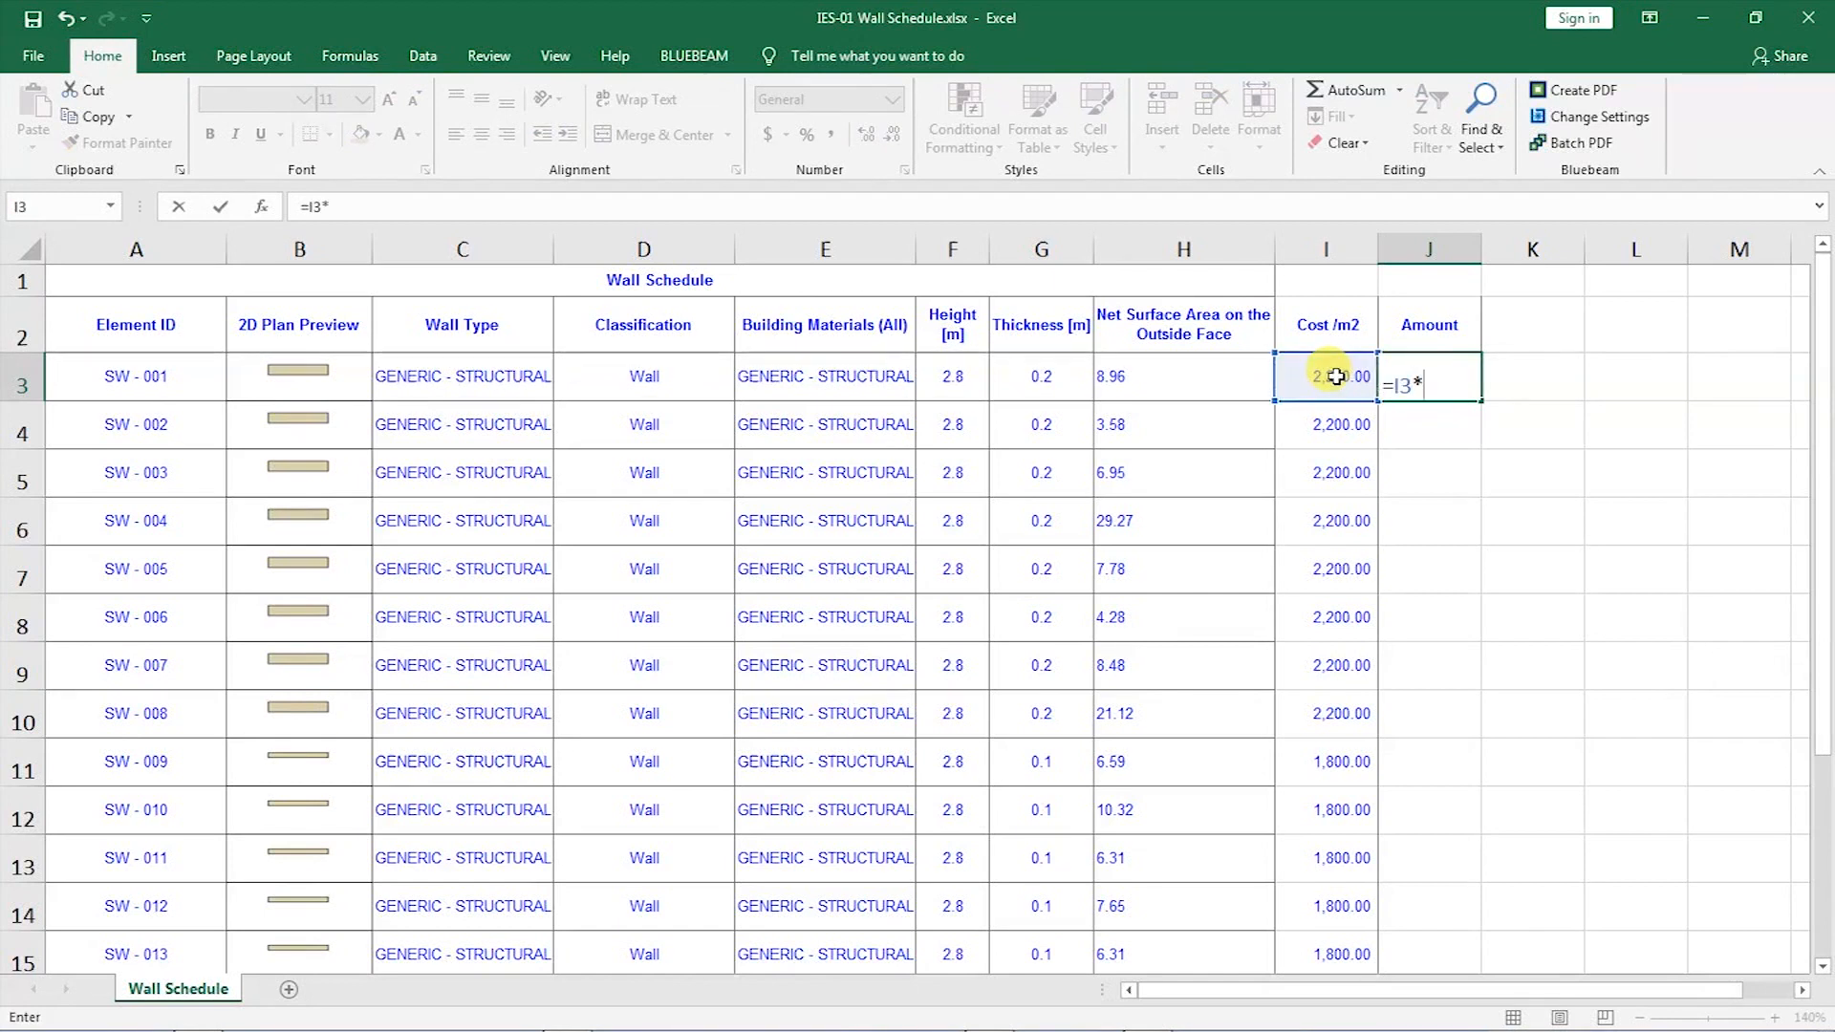
click(1178, 381)
key(Return)
- Apply the Comma Style number format to the whole Amount column J
click(1454, 382)
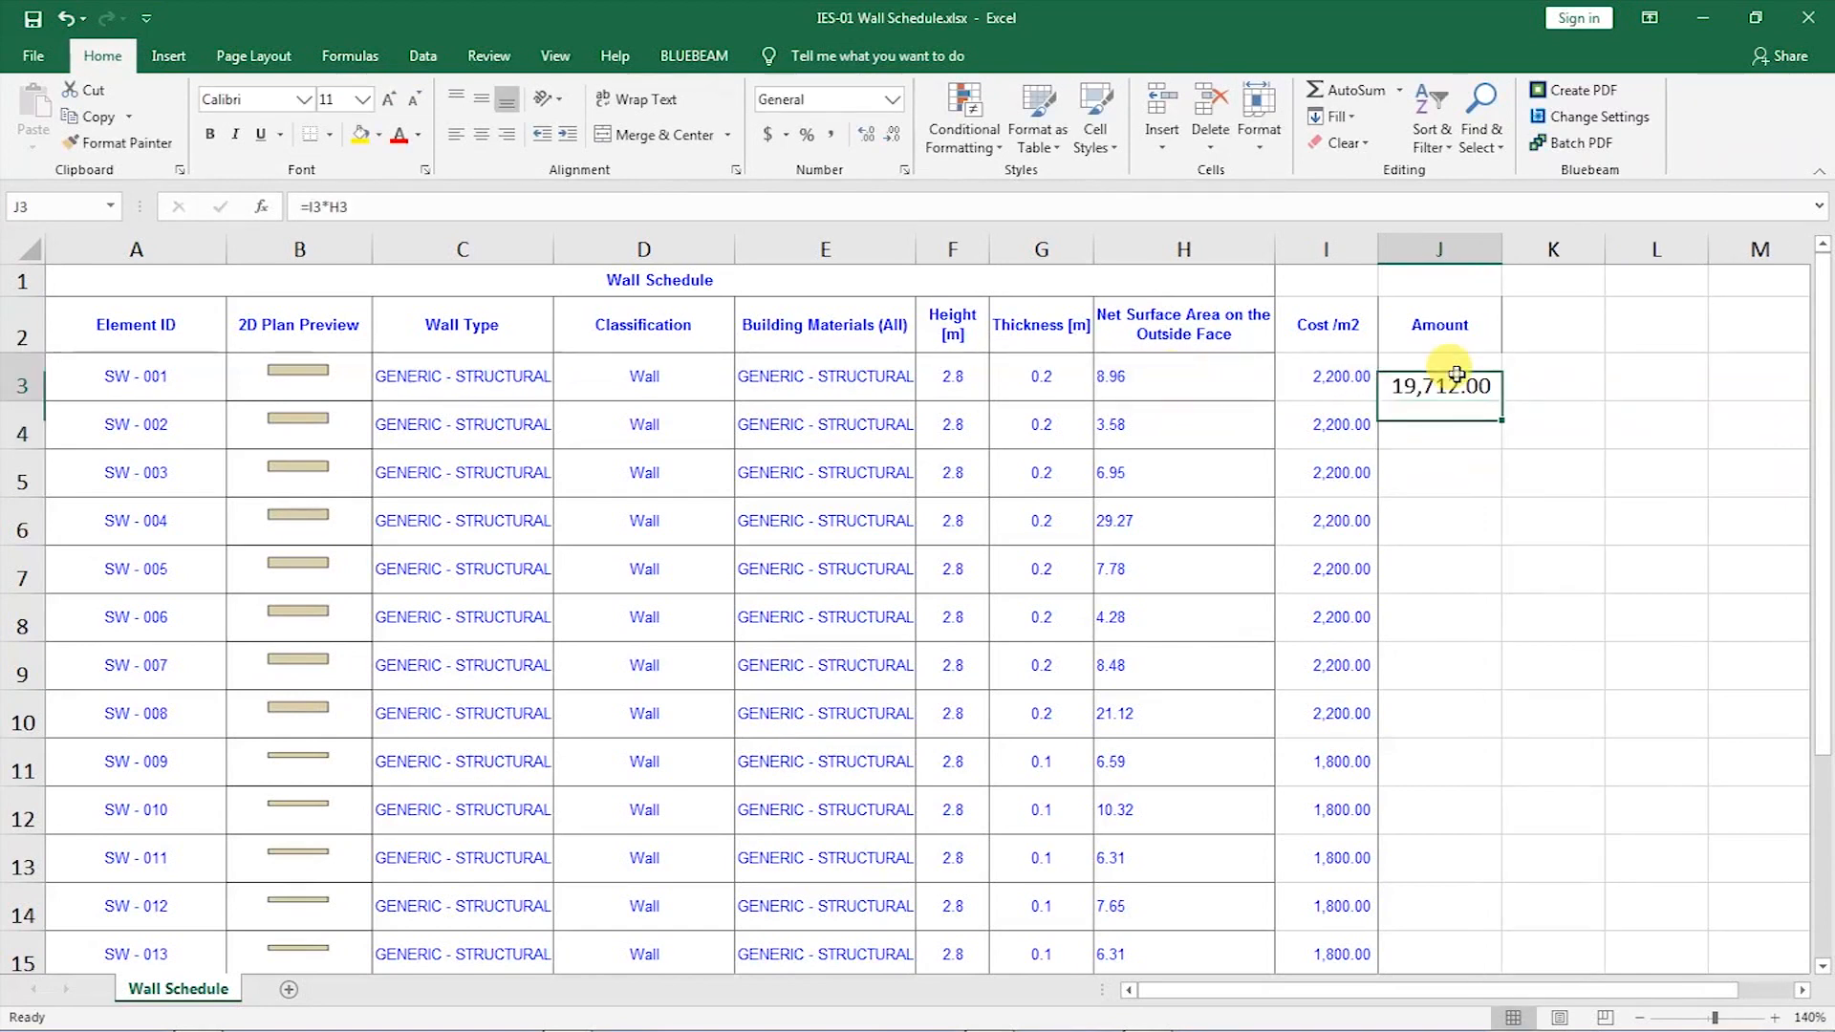
click(1440, 249)
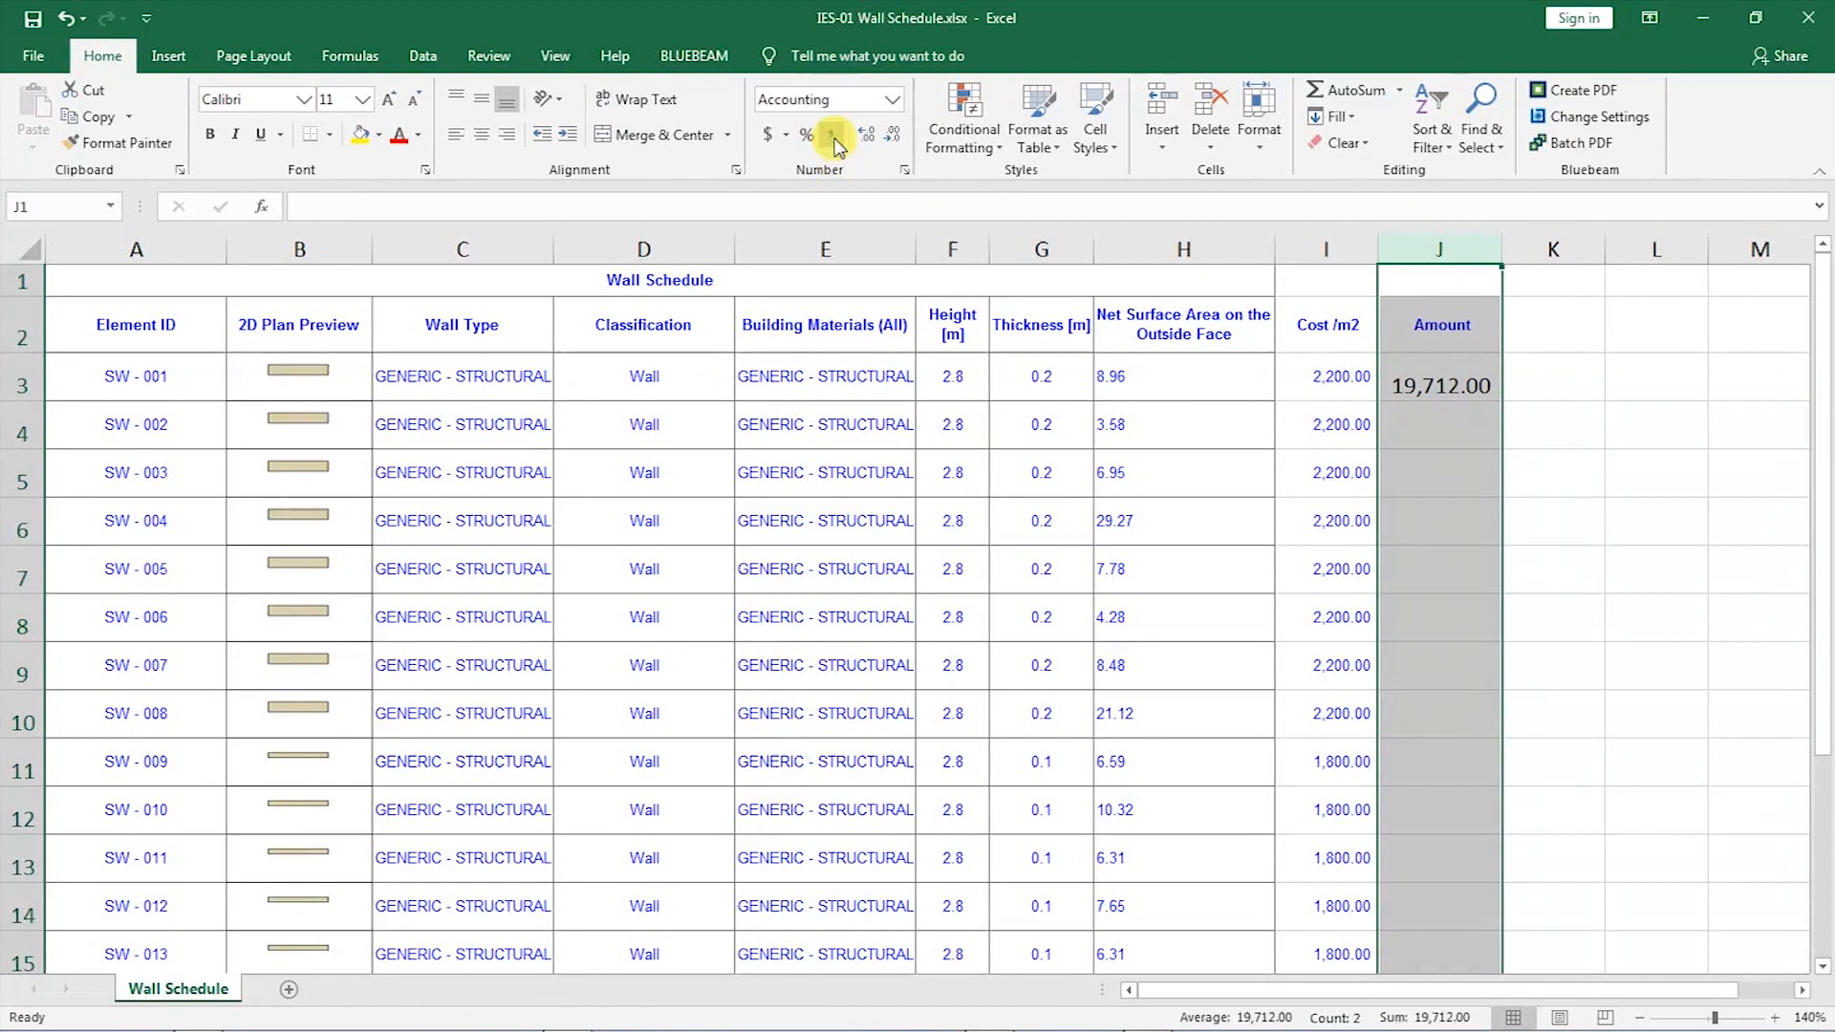
click(1525, 432)
- Fill the Amount formula from J3 down to J10 and check the cell references of the formula in J10
click(1455, 392)
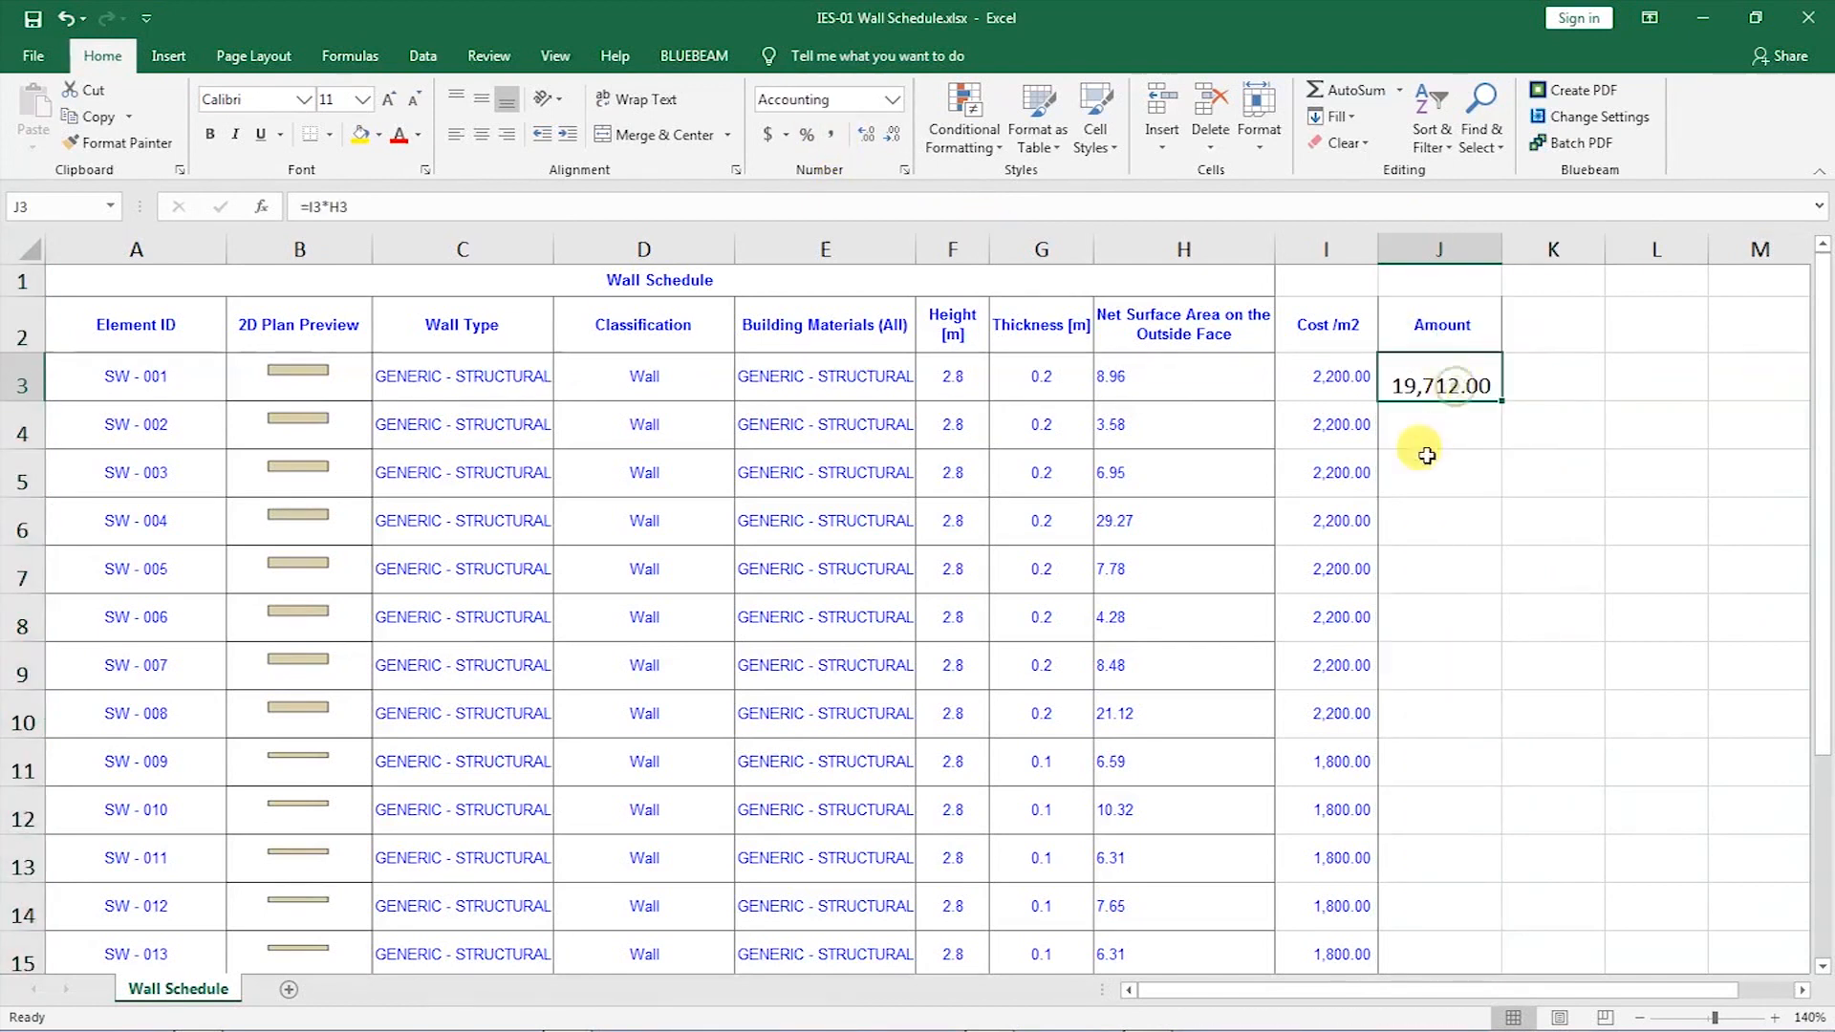
drag(1499, 399, 1489, 732)
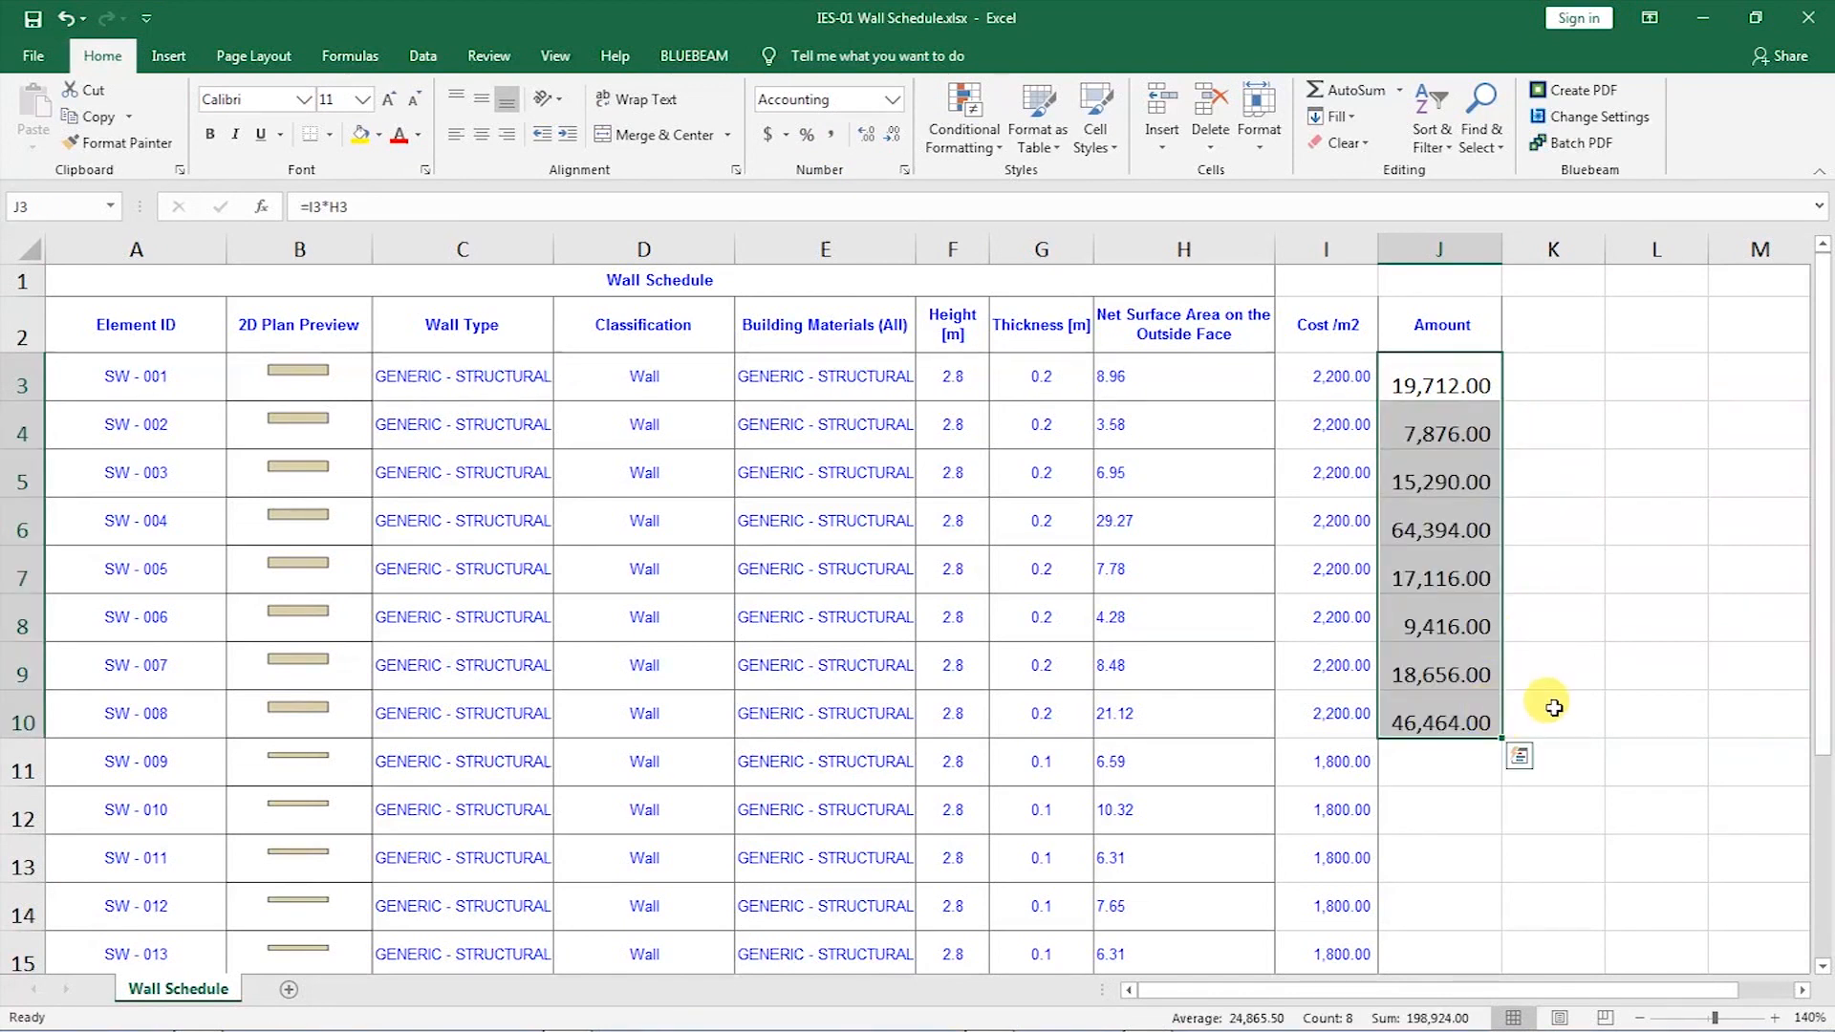
click(1554, 708)
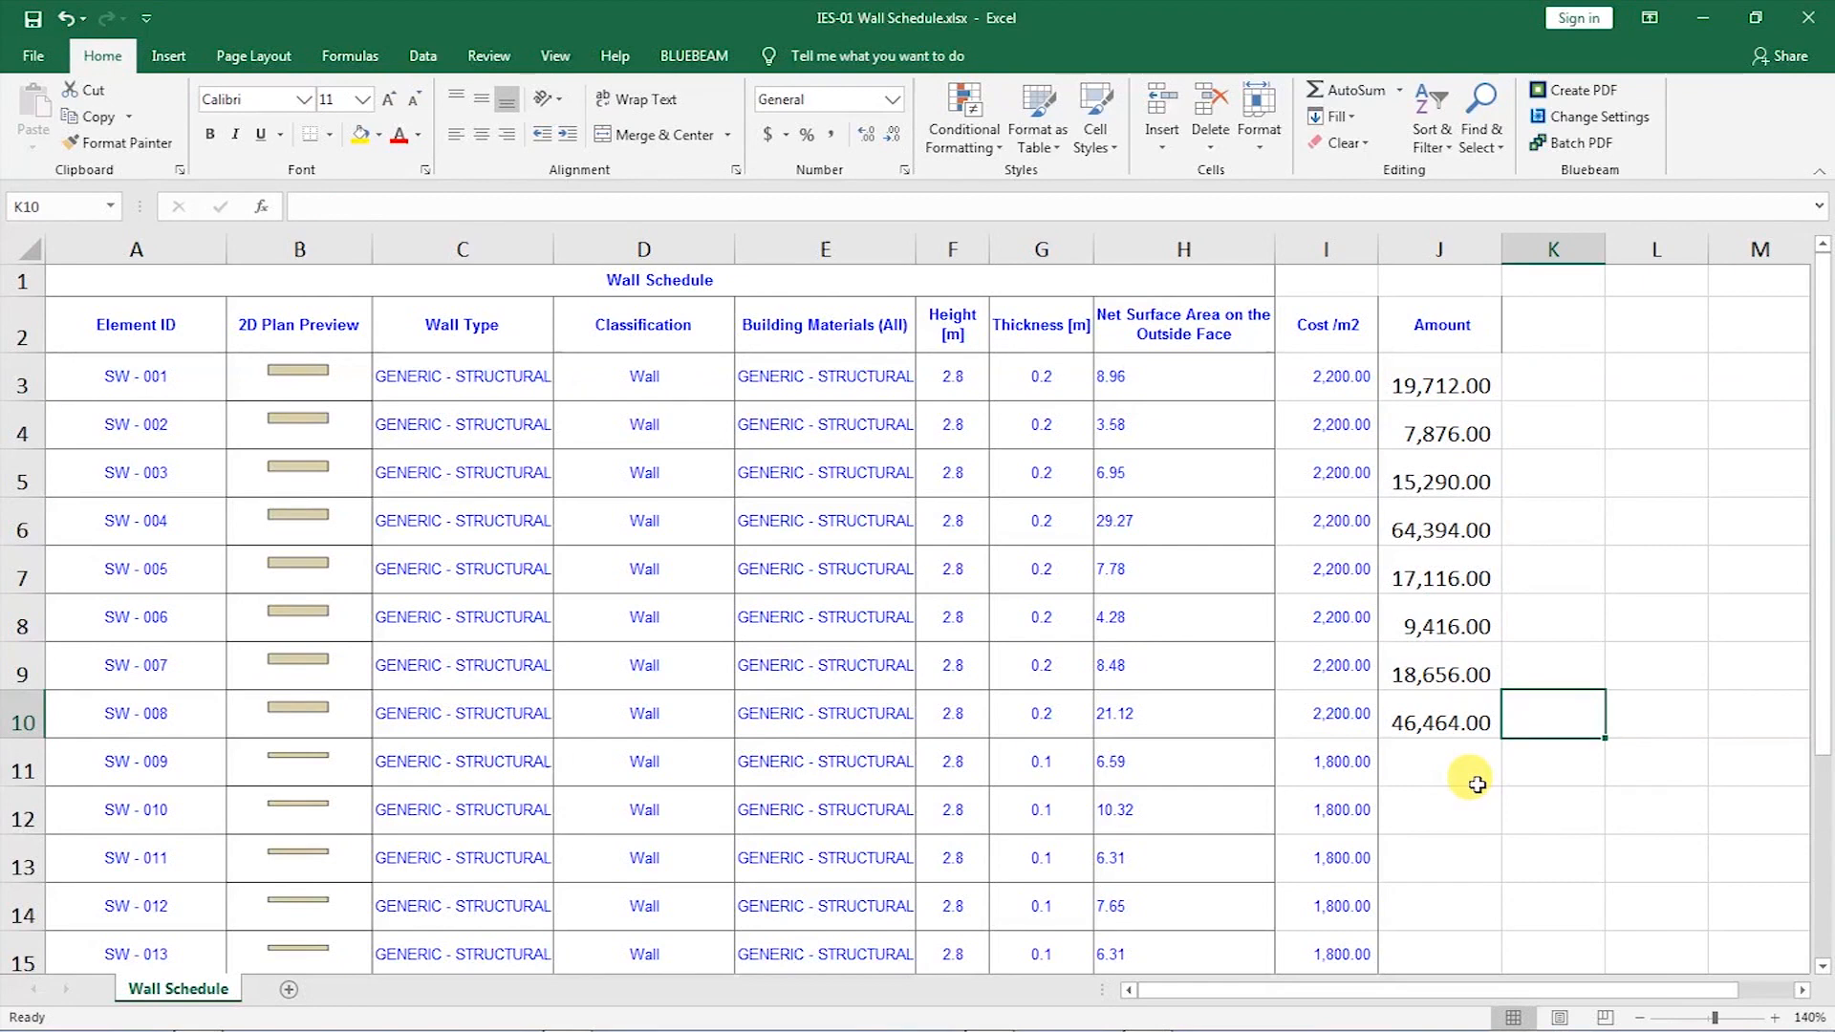
click(1453, 722)
double_click(1463, 725)
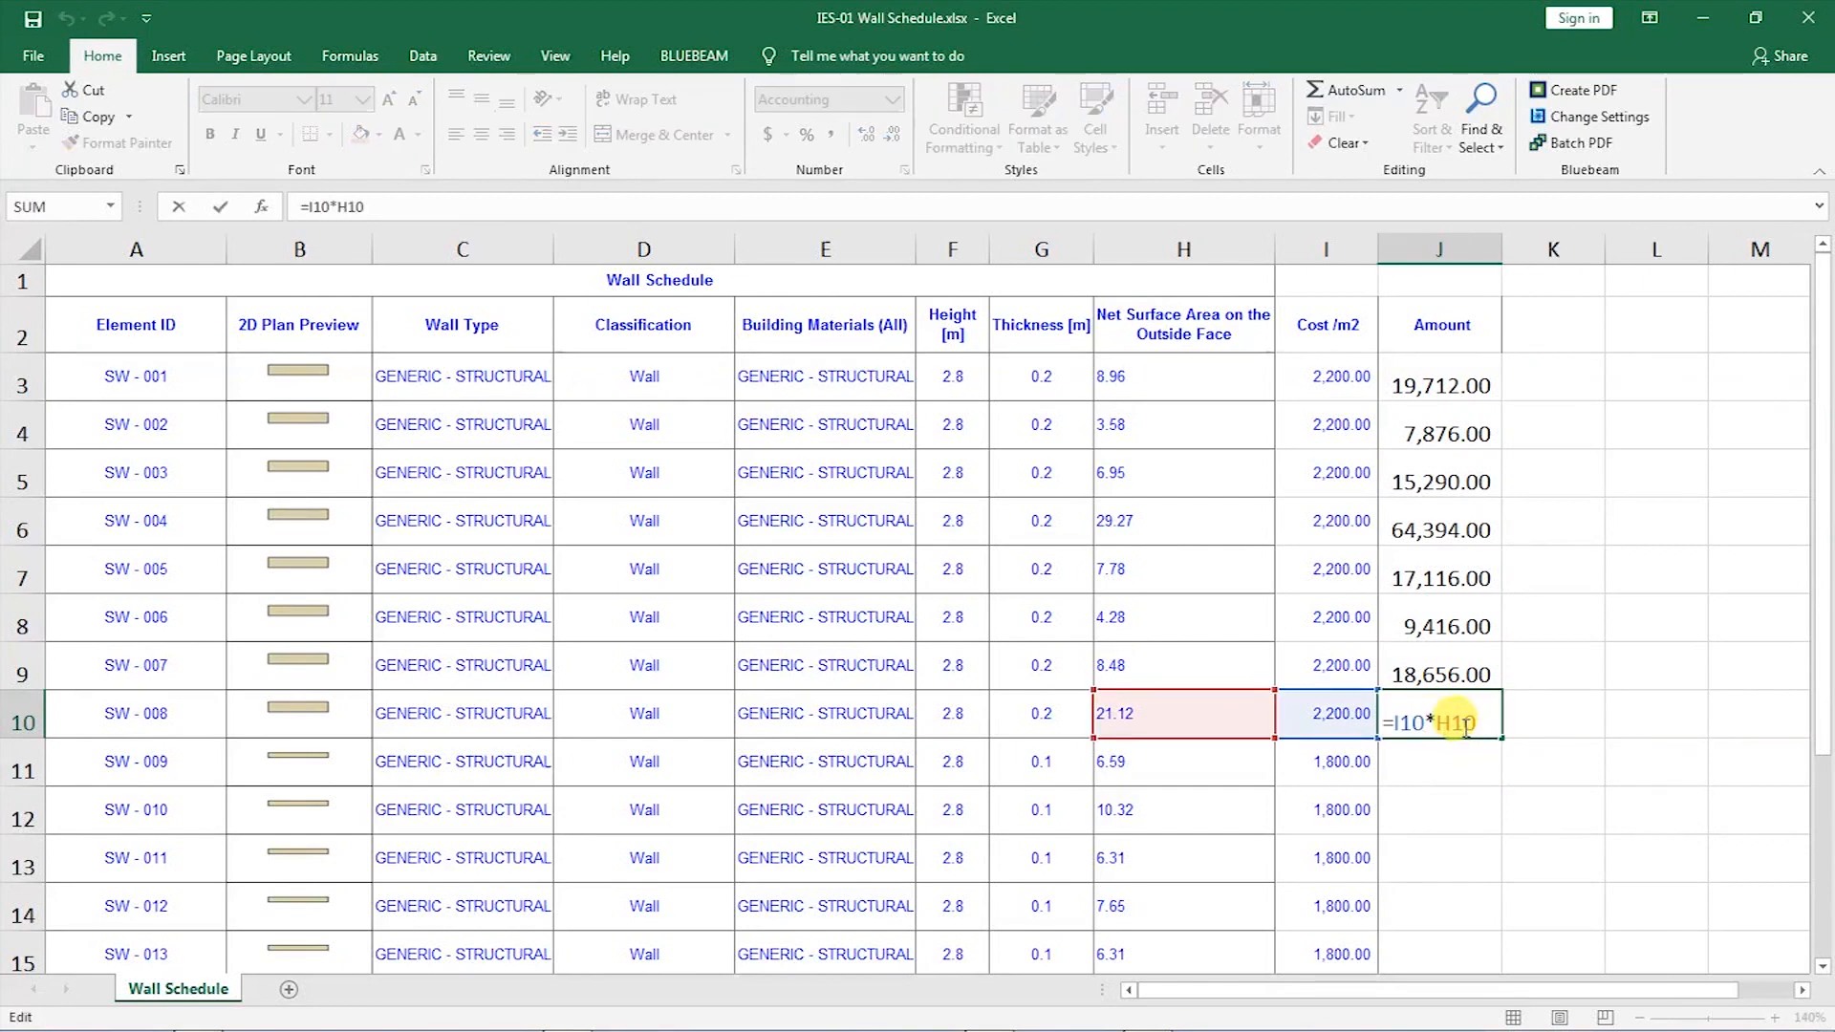
key(Return)
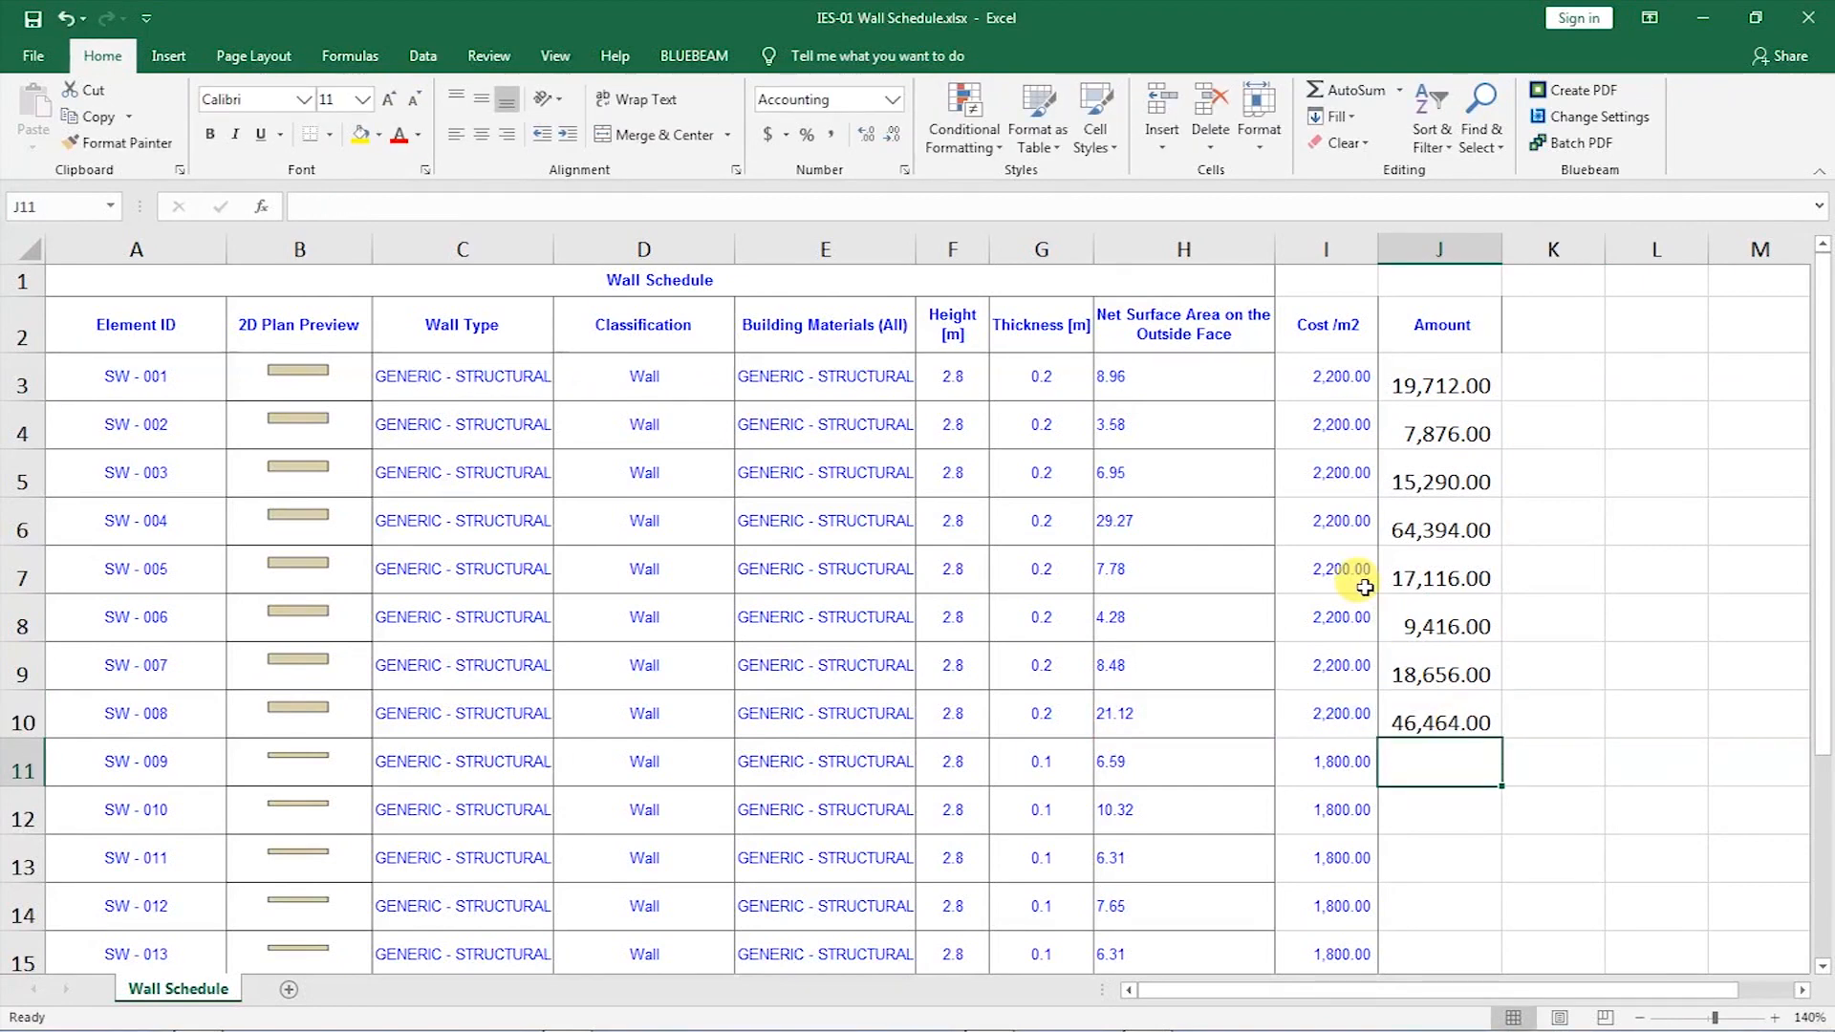
- Fill the Amount formula from J10 down to J19 for the 0.1 m thick walls
scroll(1351, 574, down, 2)
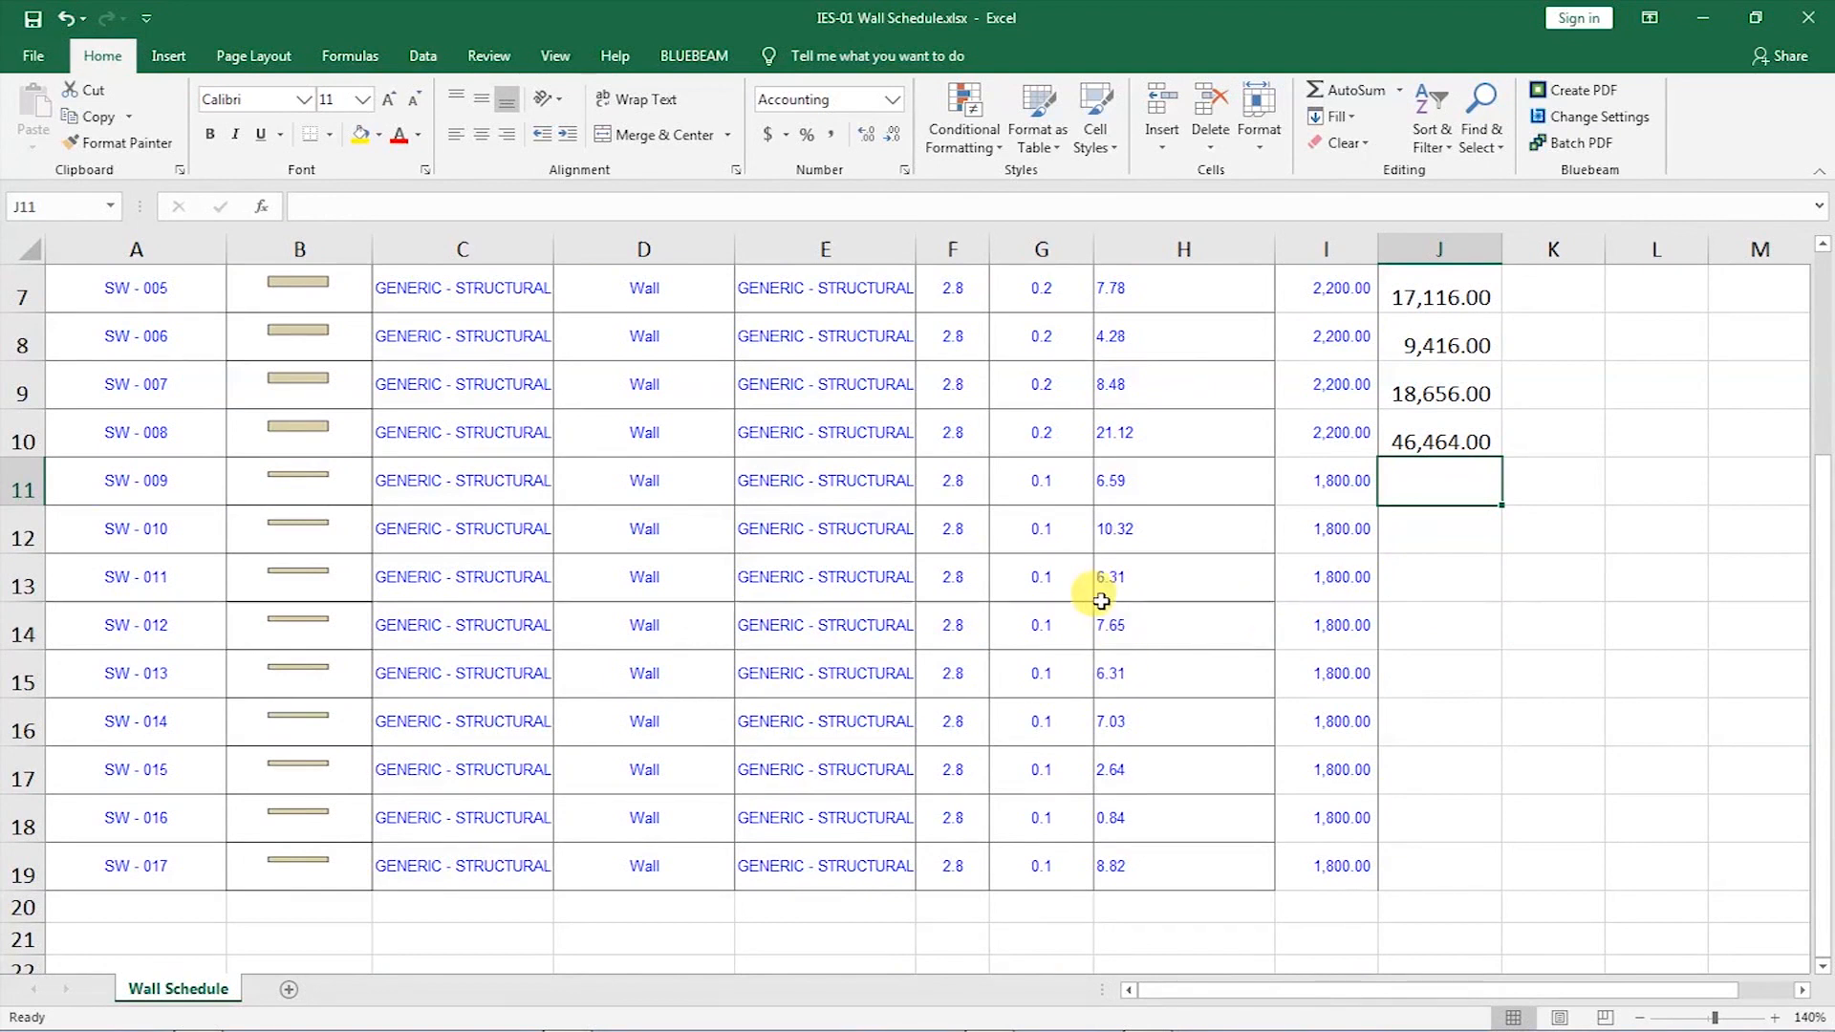
click(1444, 439)
drag(1501, 457, 1477, 866)
click(1544, 735)
- Check the formula in cell J16 and save the workbook
double_click(1435, 728)
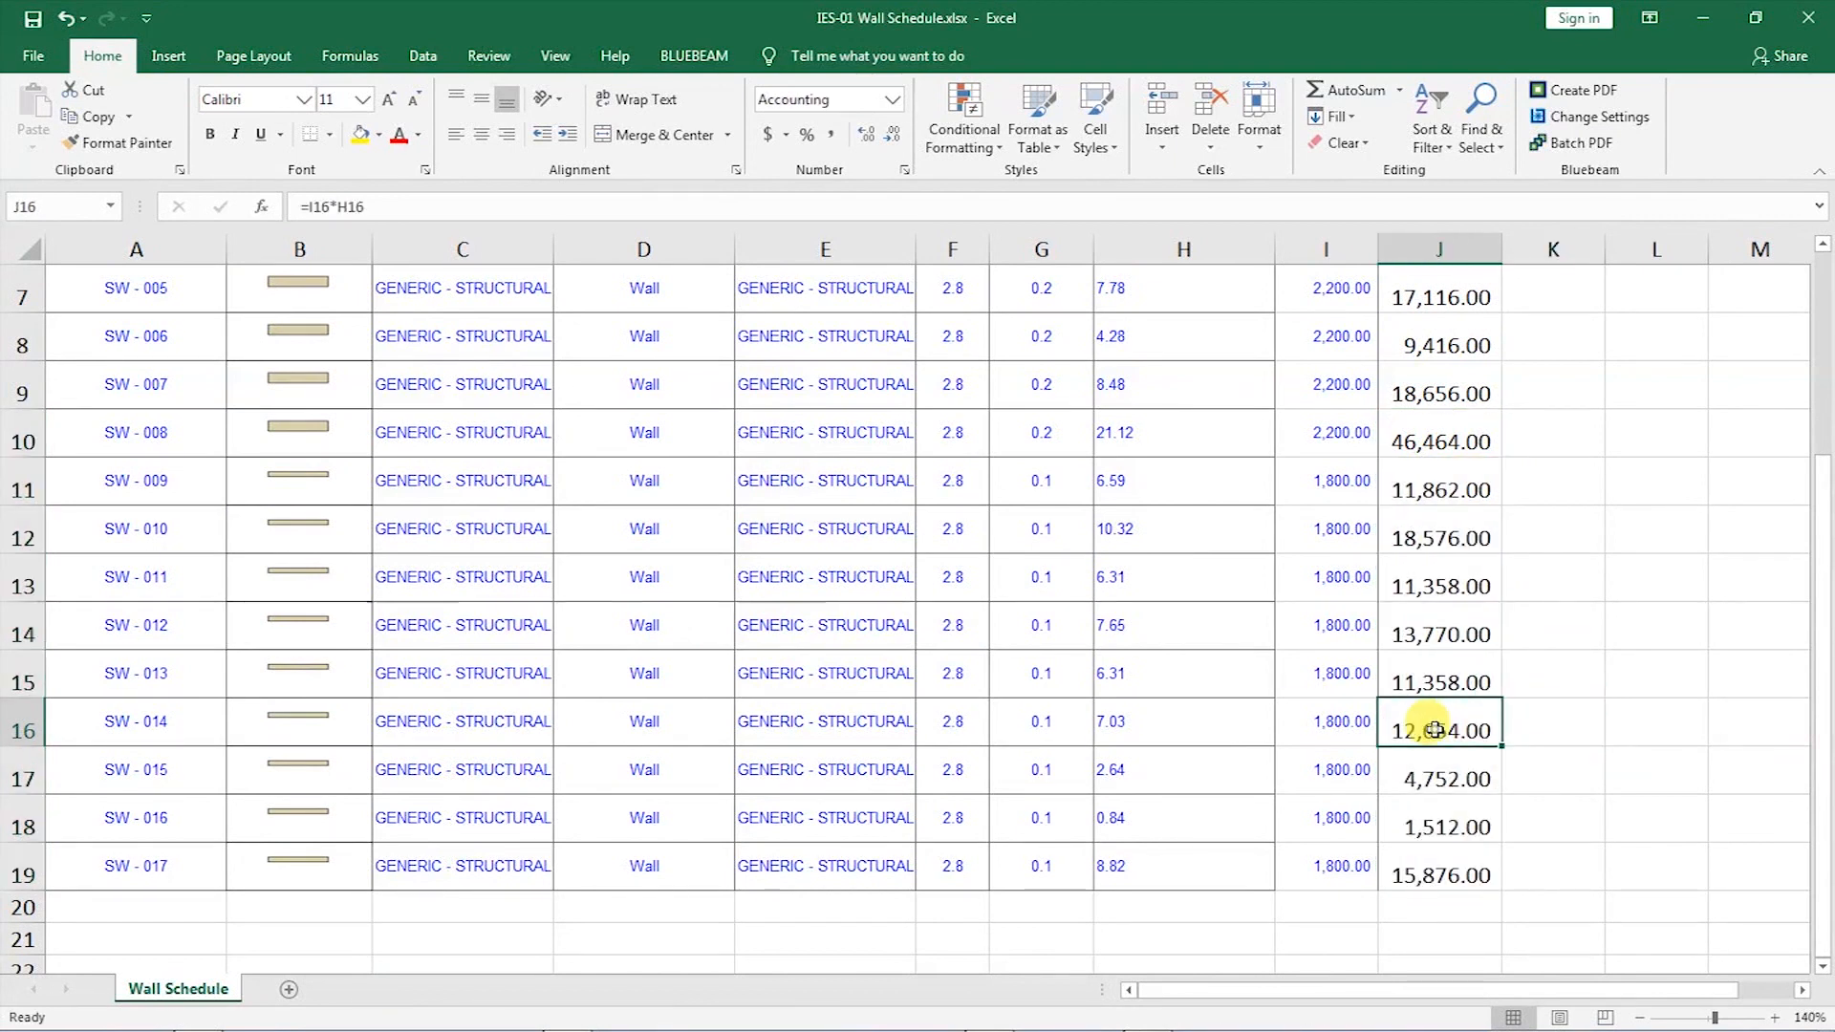
key(Return)
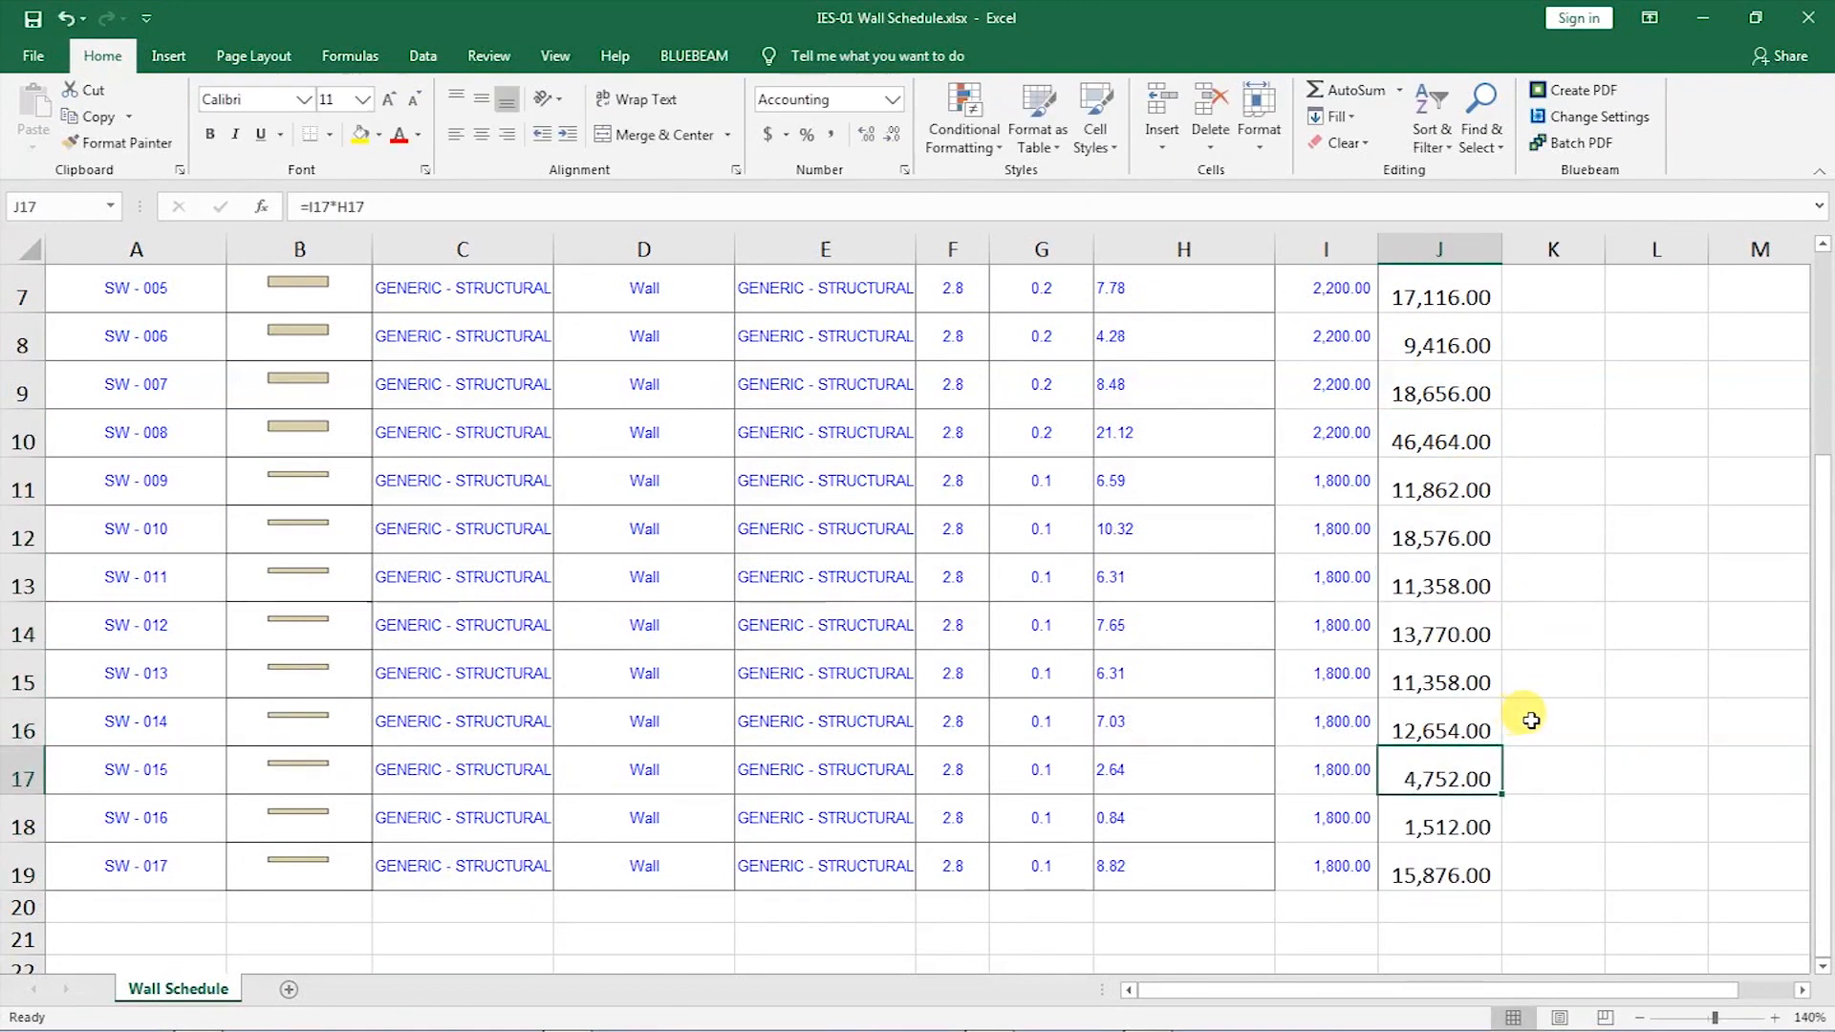
key(ctrl+s)
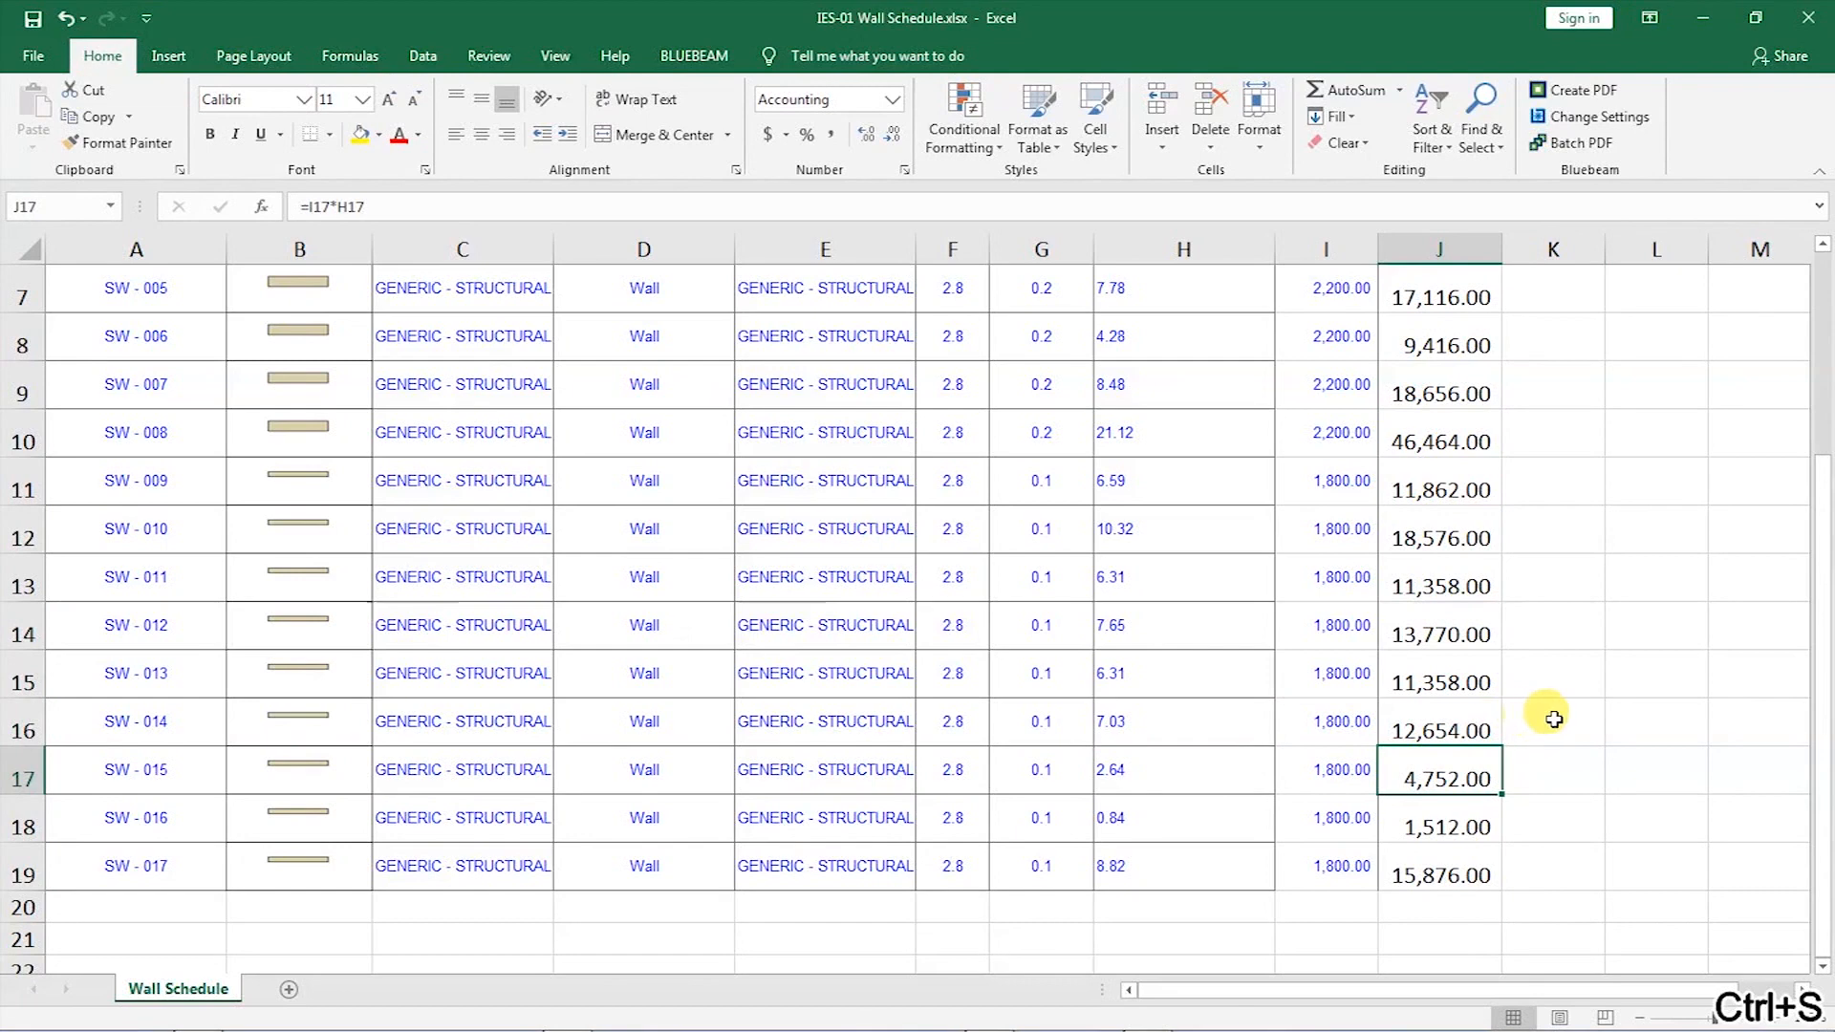
- Switch to ARCHICAD to view the 3D model of the walls and return to the Excel wall schedule
scroll(1577, 735, up, 2)
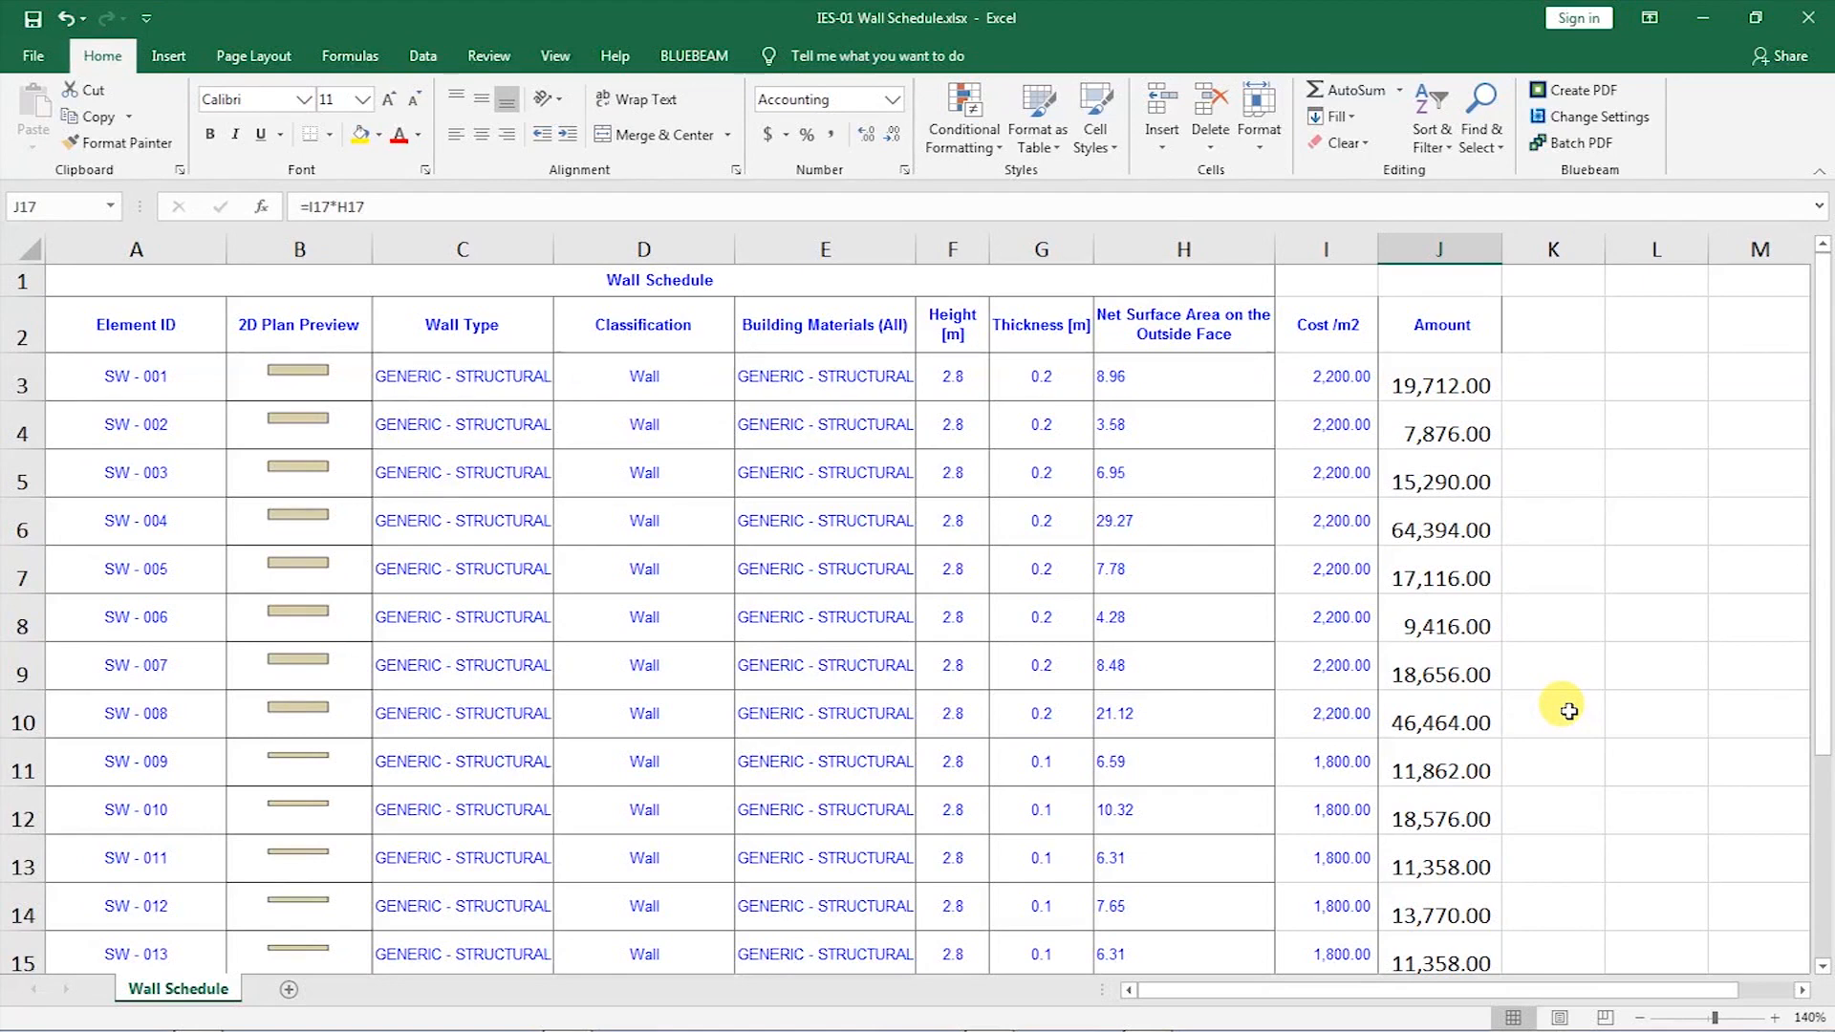
mouse_move(1289, 1023)
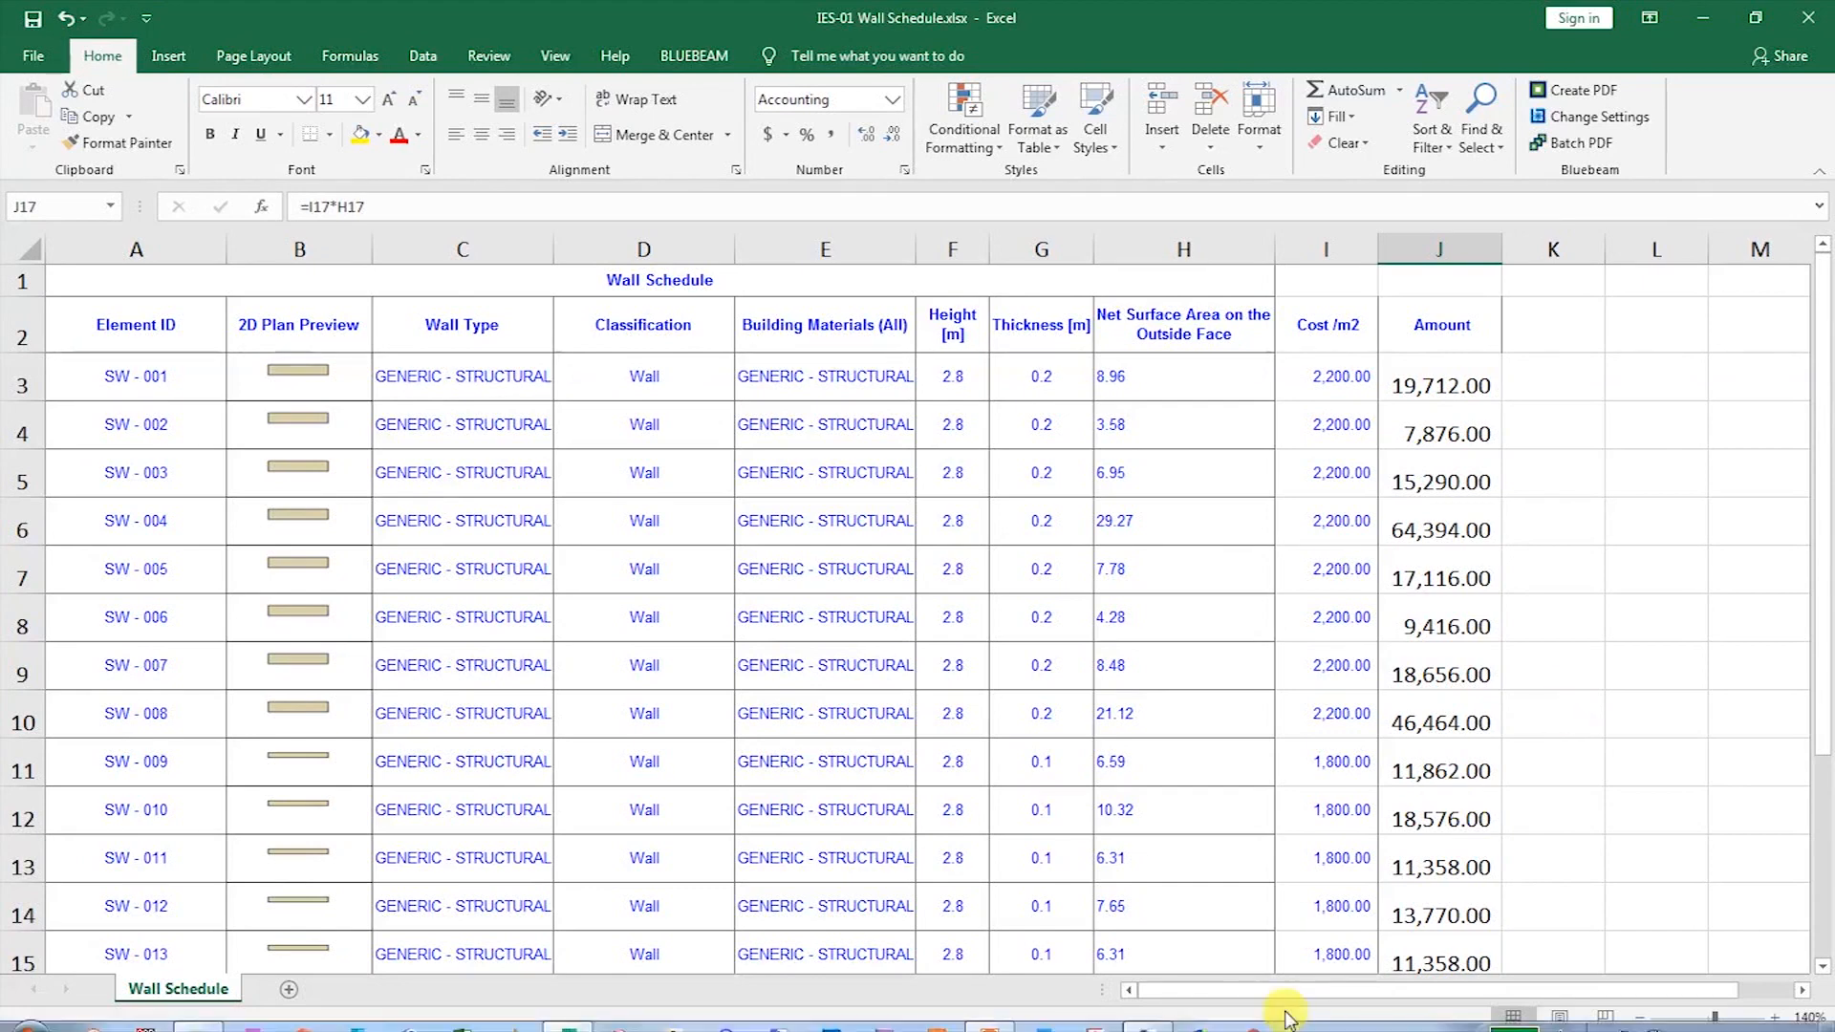
click(1154, 1019)
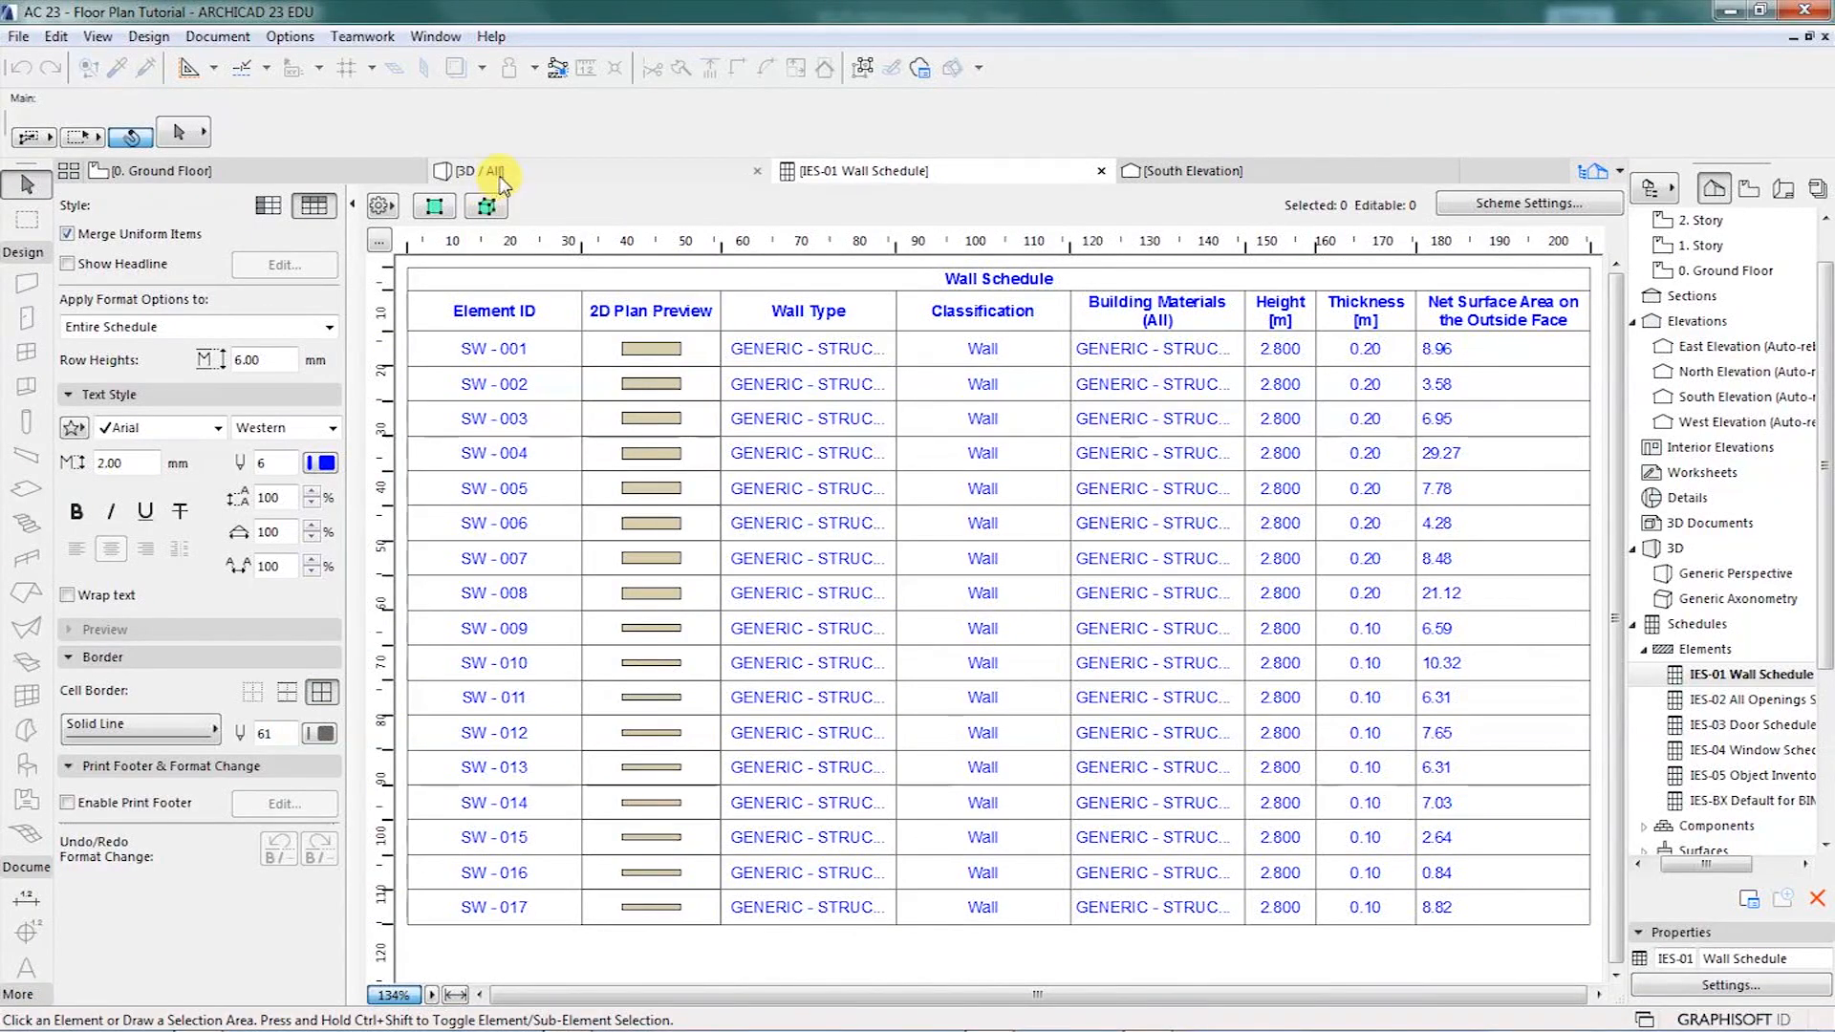
click(496, 173)
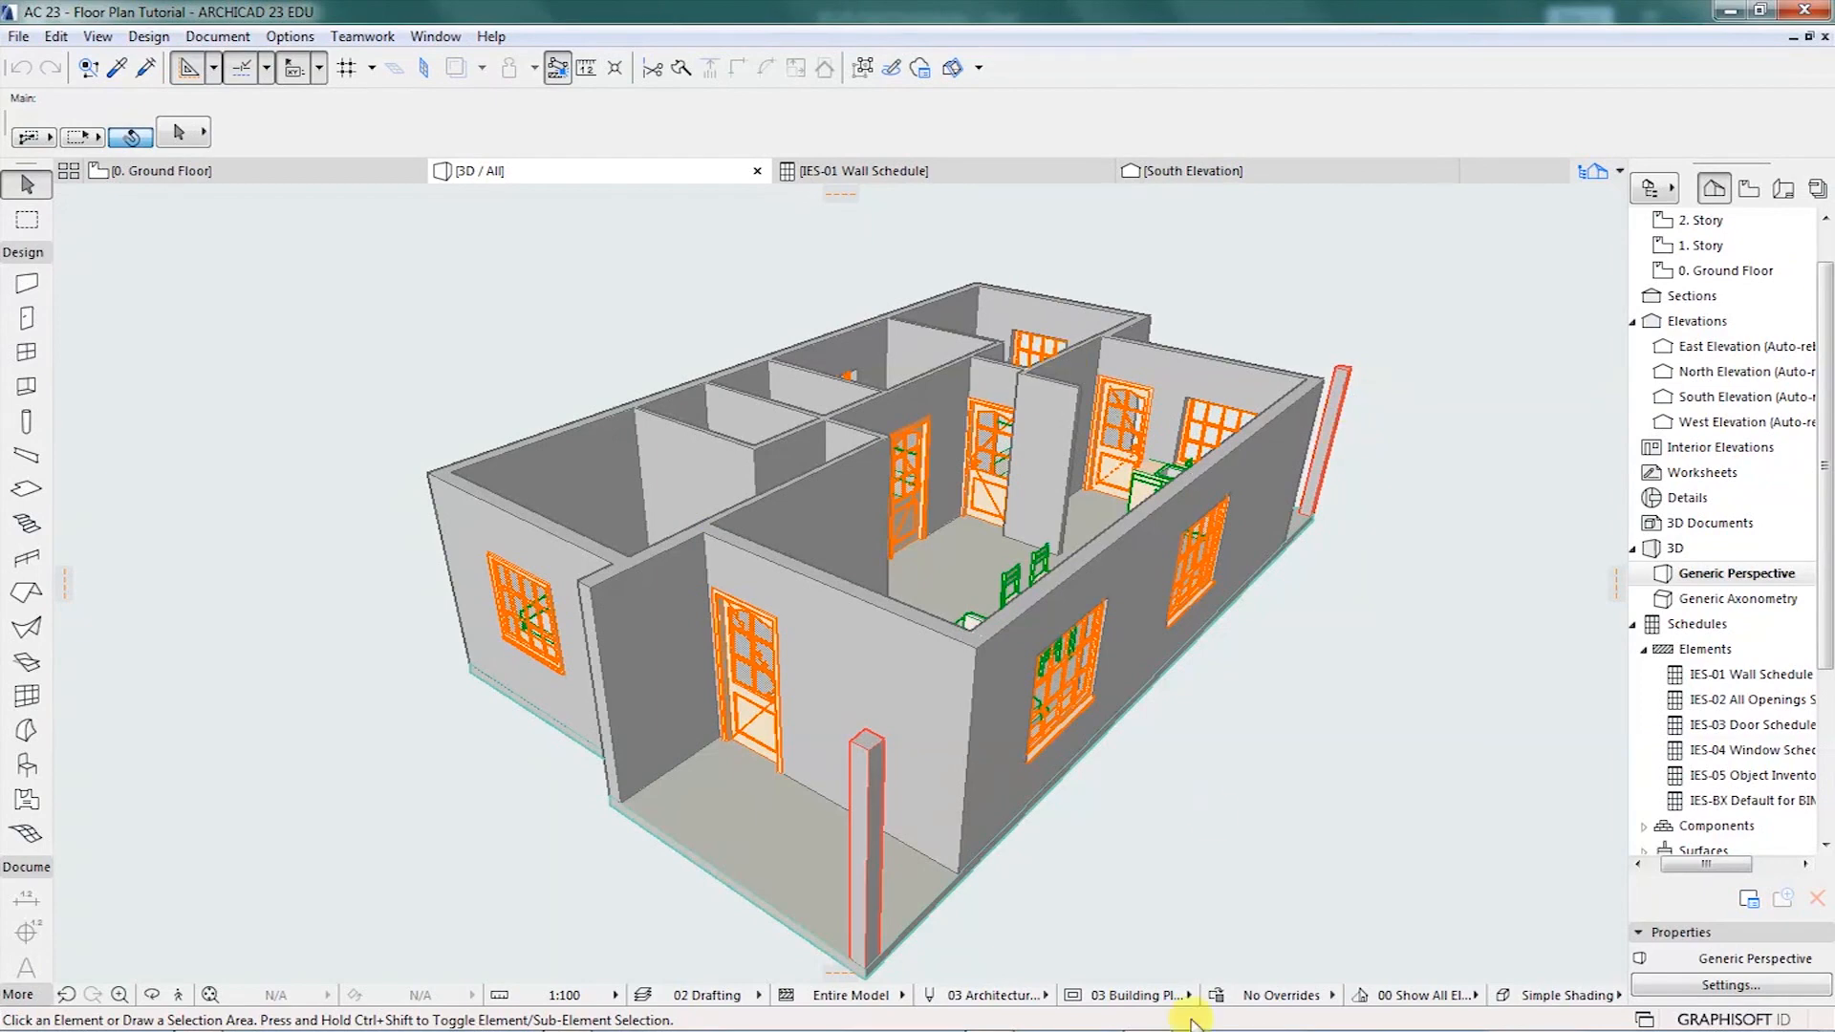
mouse_move(1192, 1025)
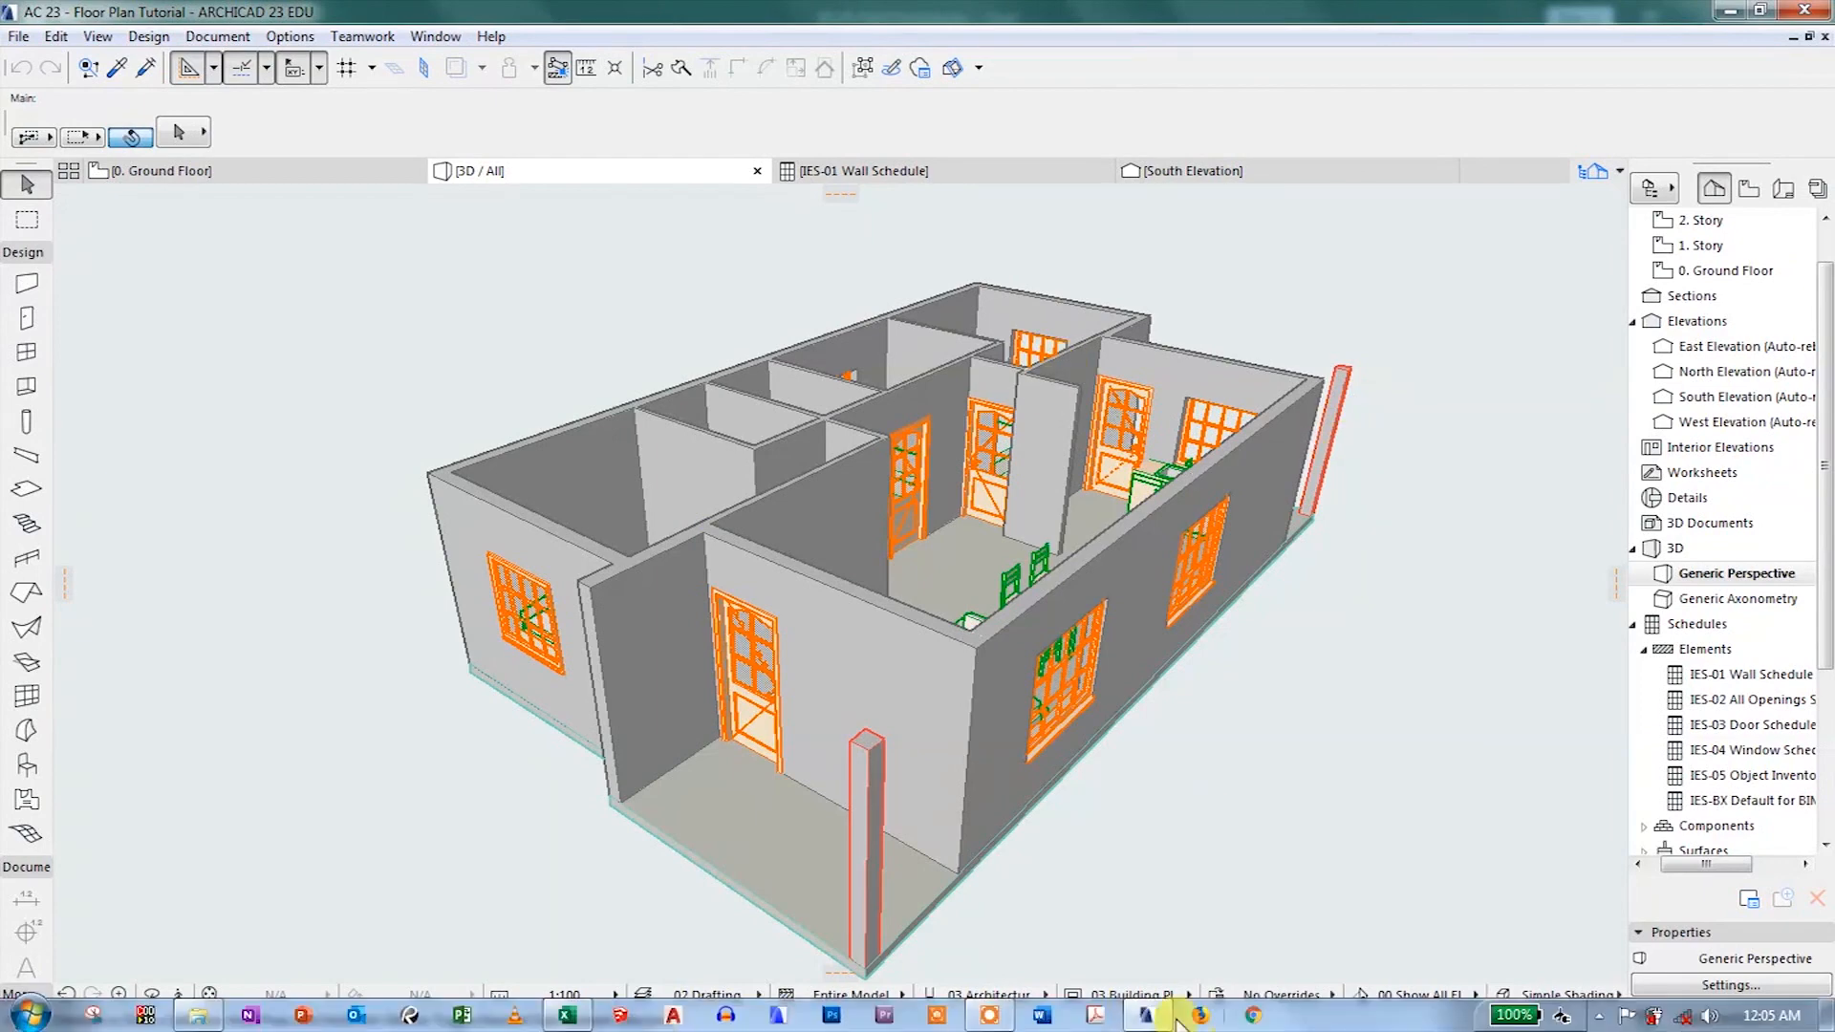
click(569, 1017)
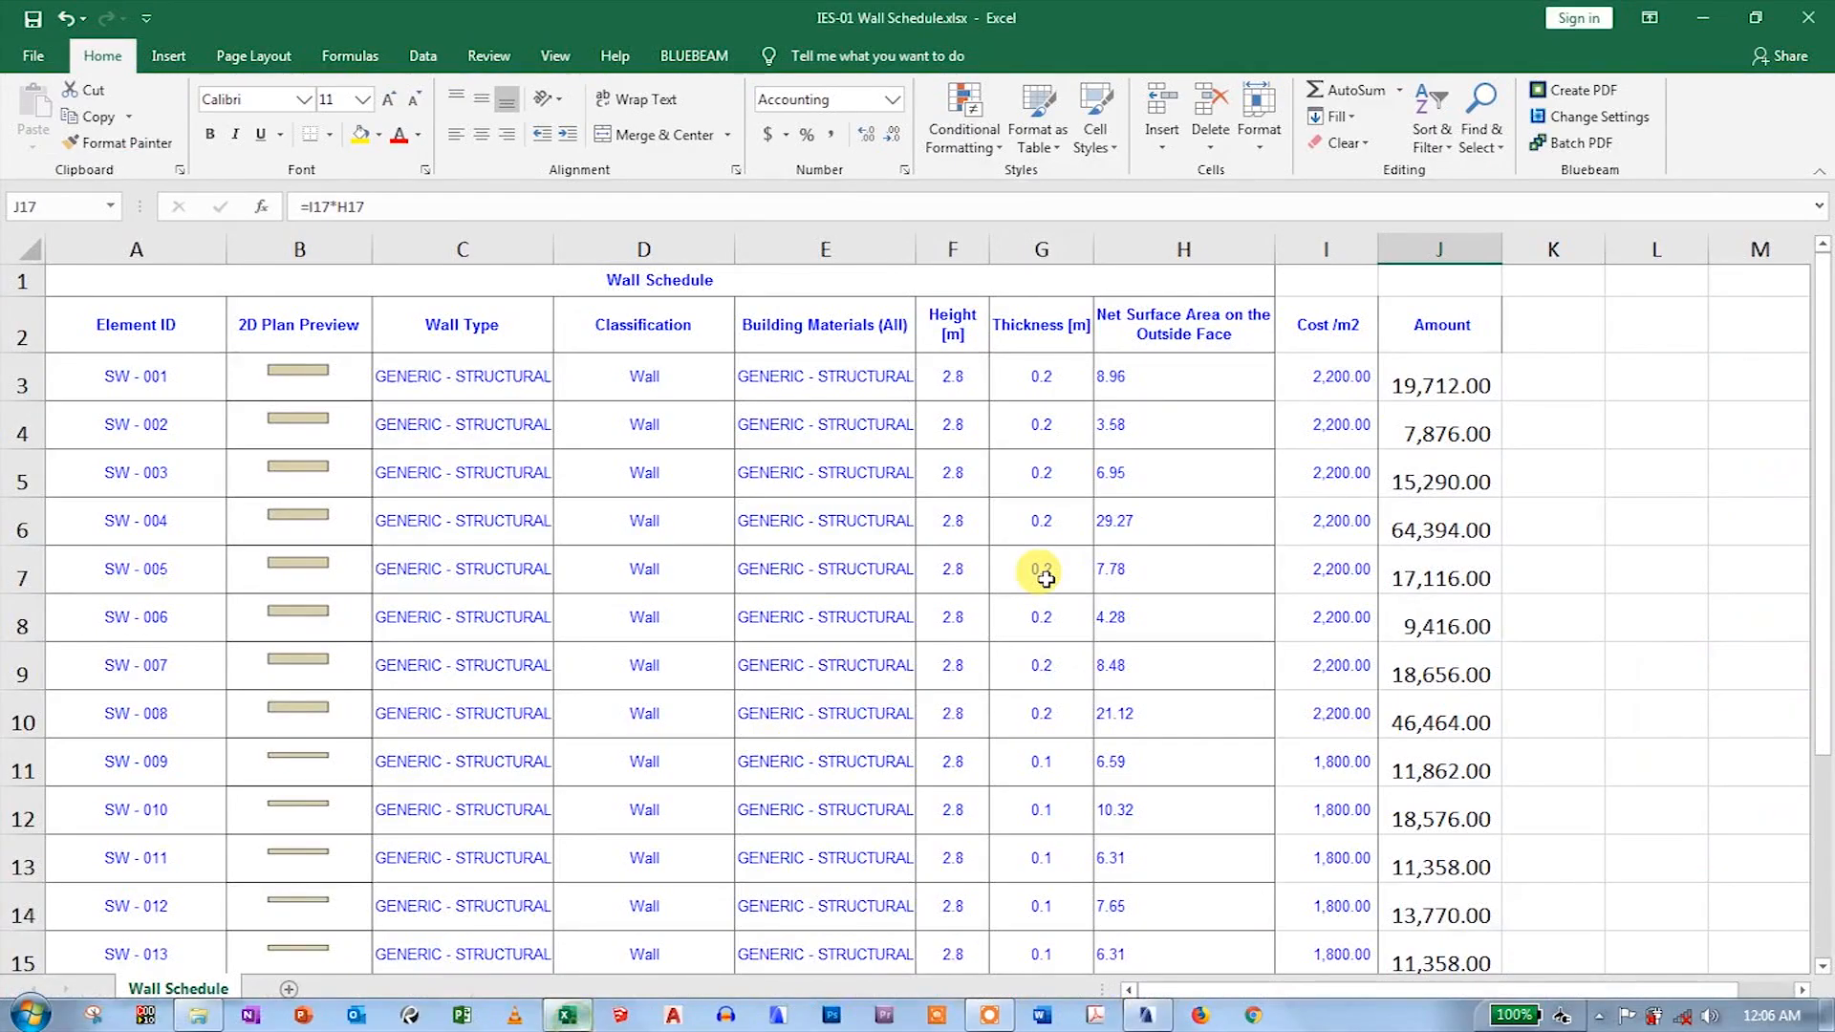
- Examine the SW - 001 row from Element ID to Amount and the Amount formulas in J3 and J4
click(125, 377)
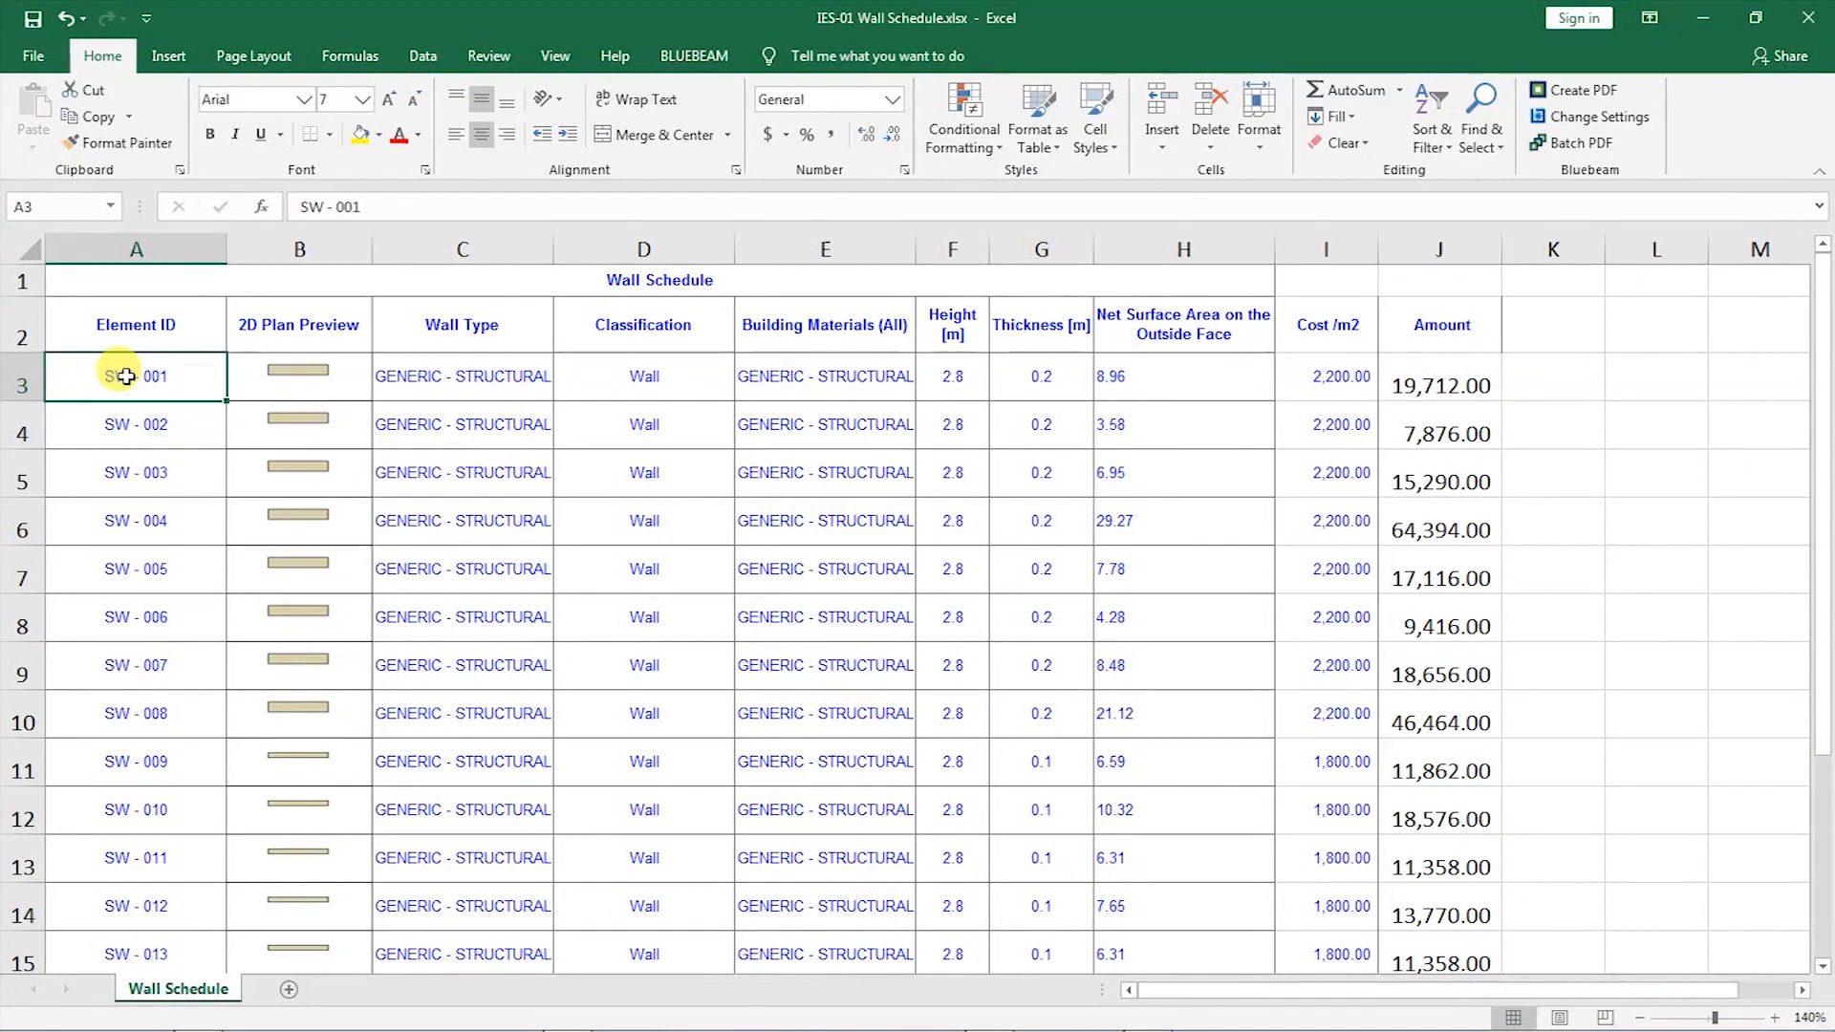
drag(147, 371, 1488, 378)
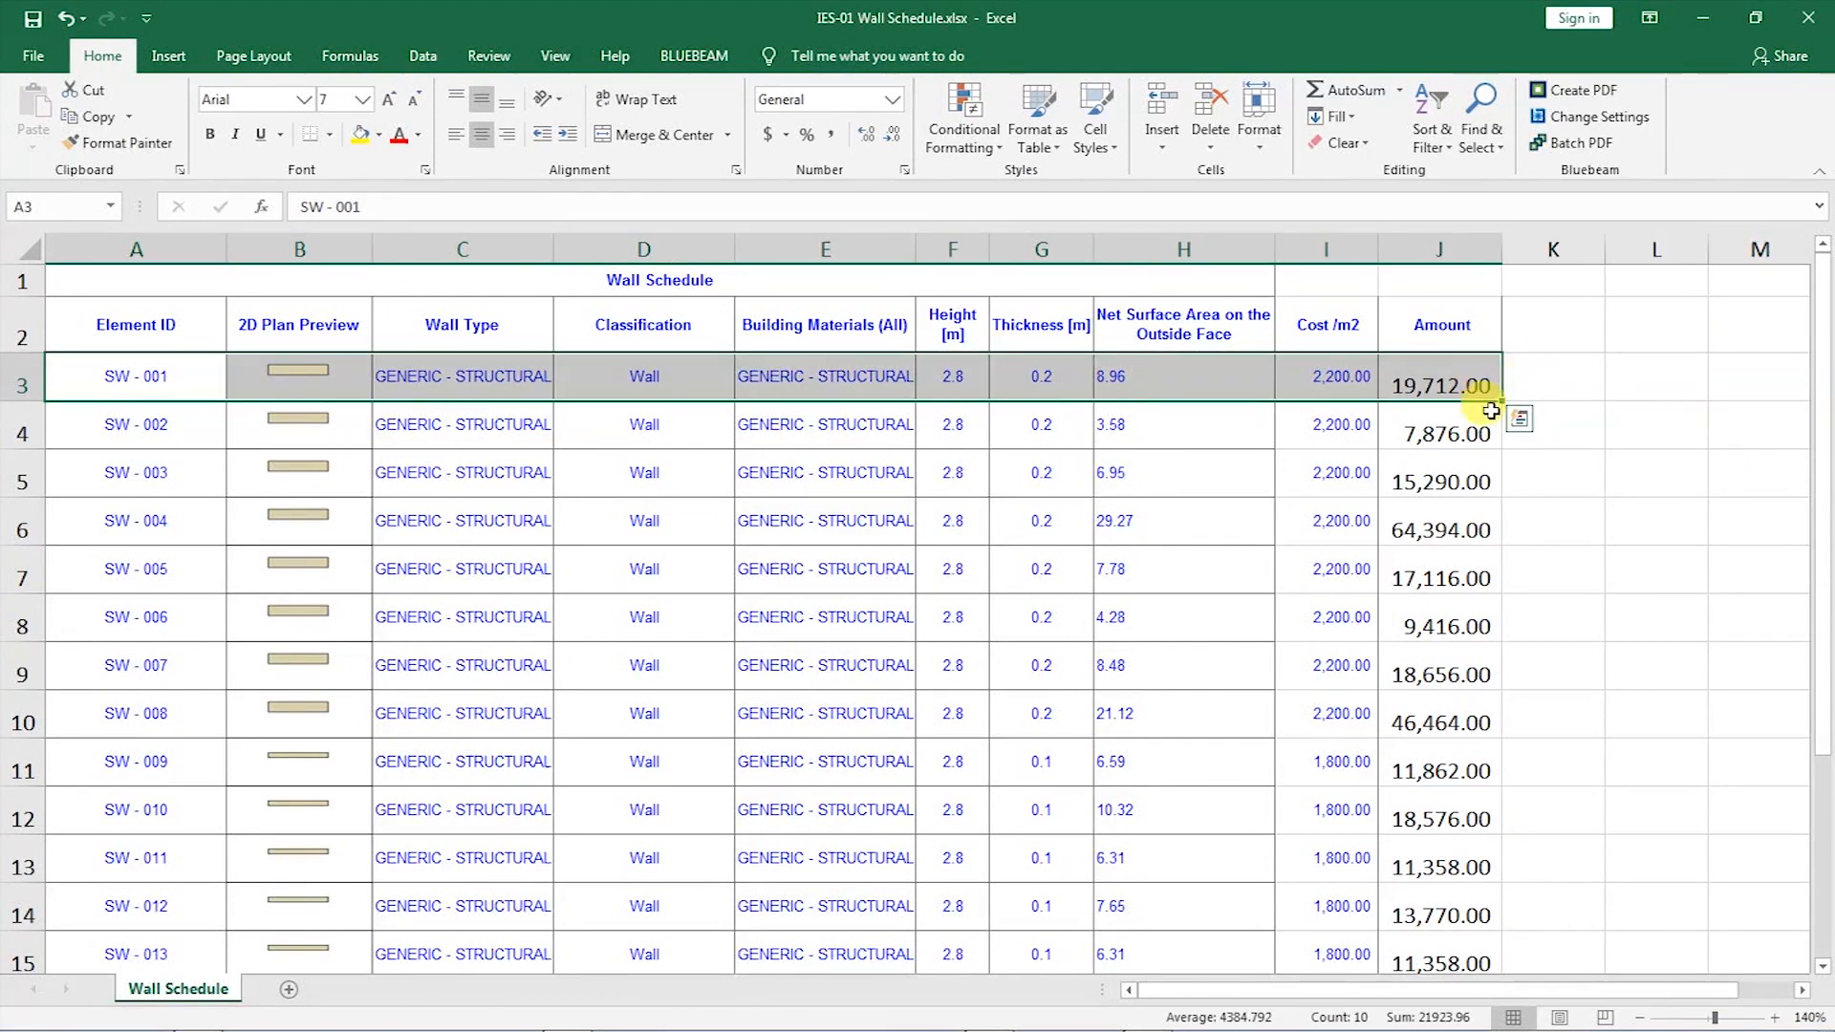
click(1521, 370)
click(1427, 381)
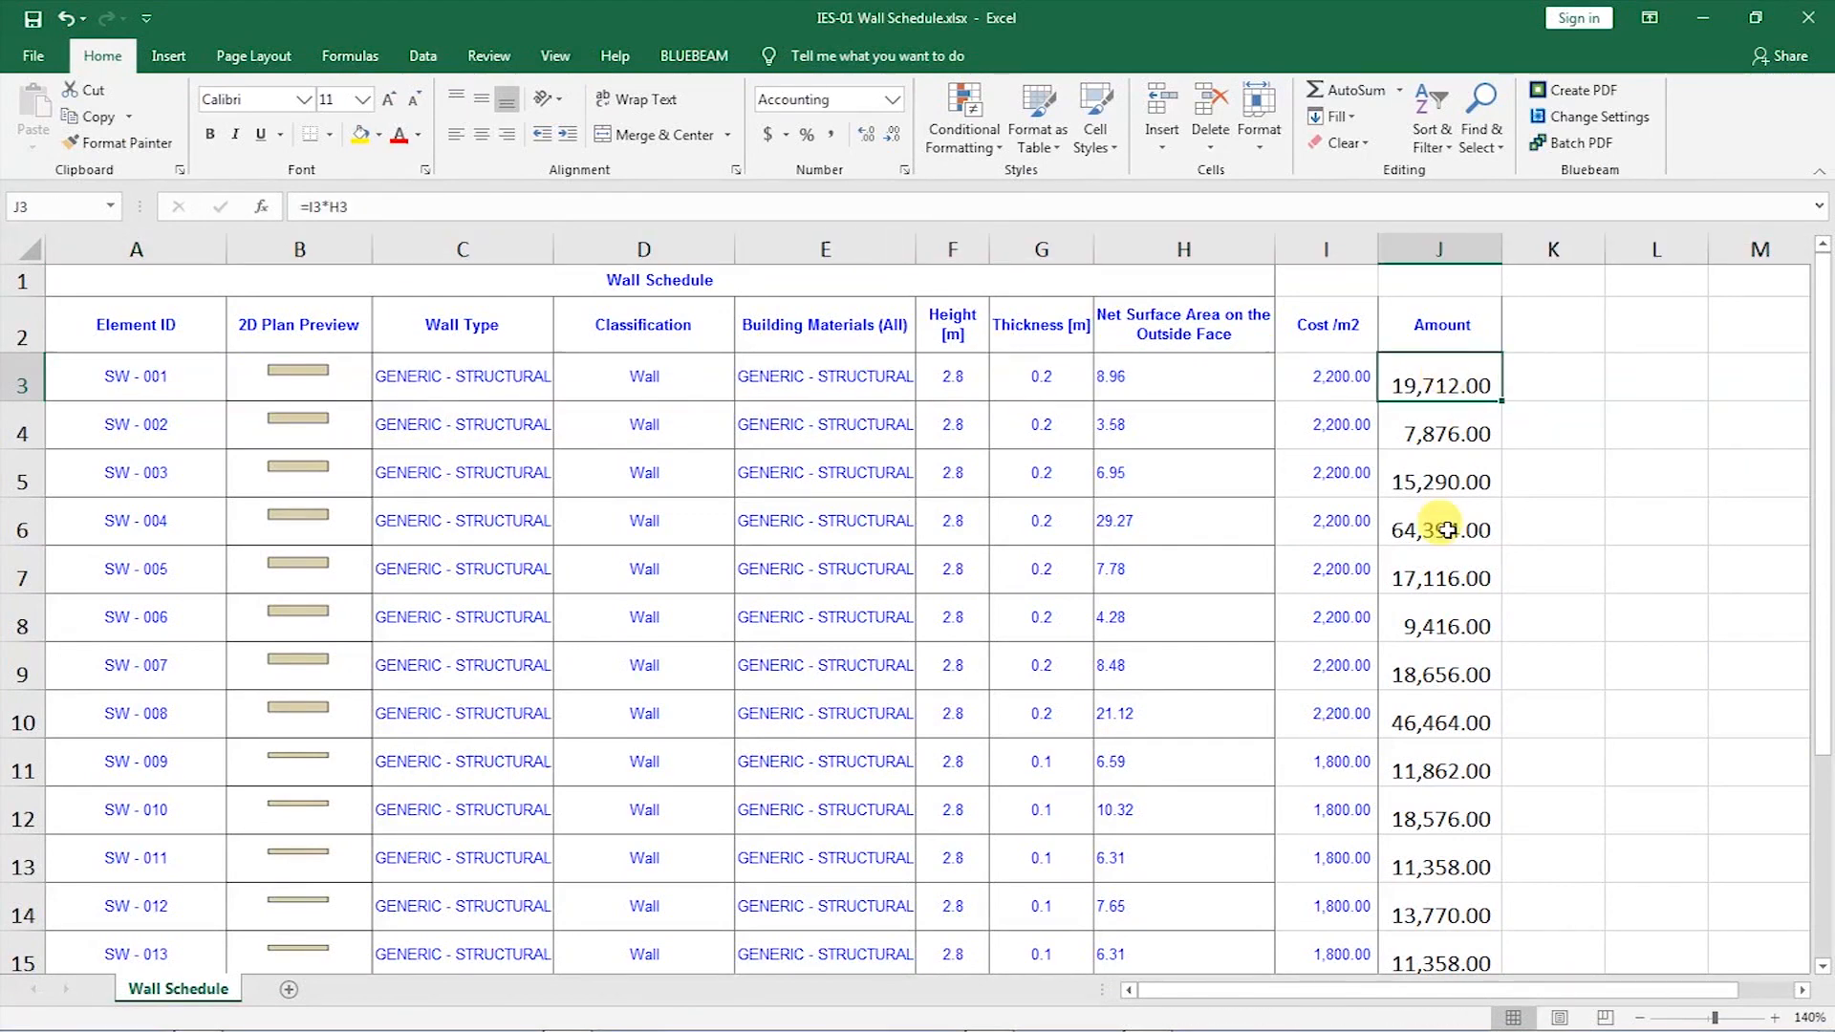
click(1454, 427)
- Enter the label "Total Cost for the Walls" in cell H21 below the schedule
scroll(1456, 430, down, 7)
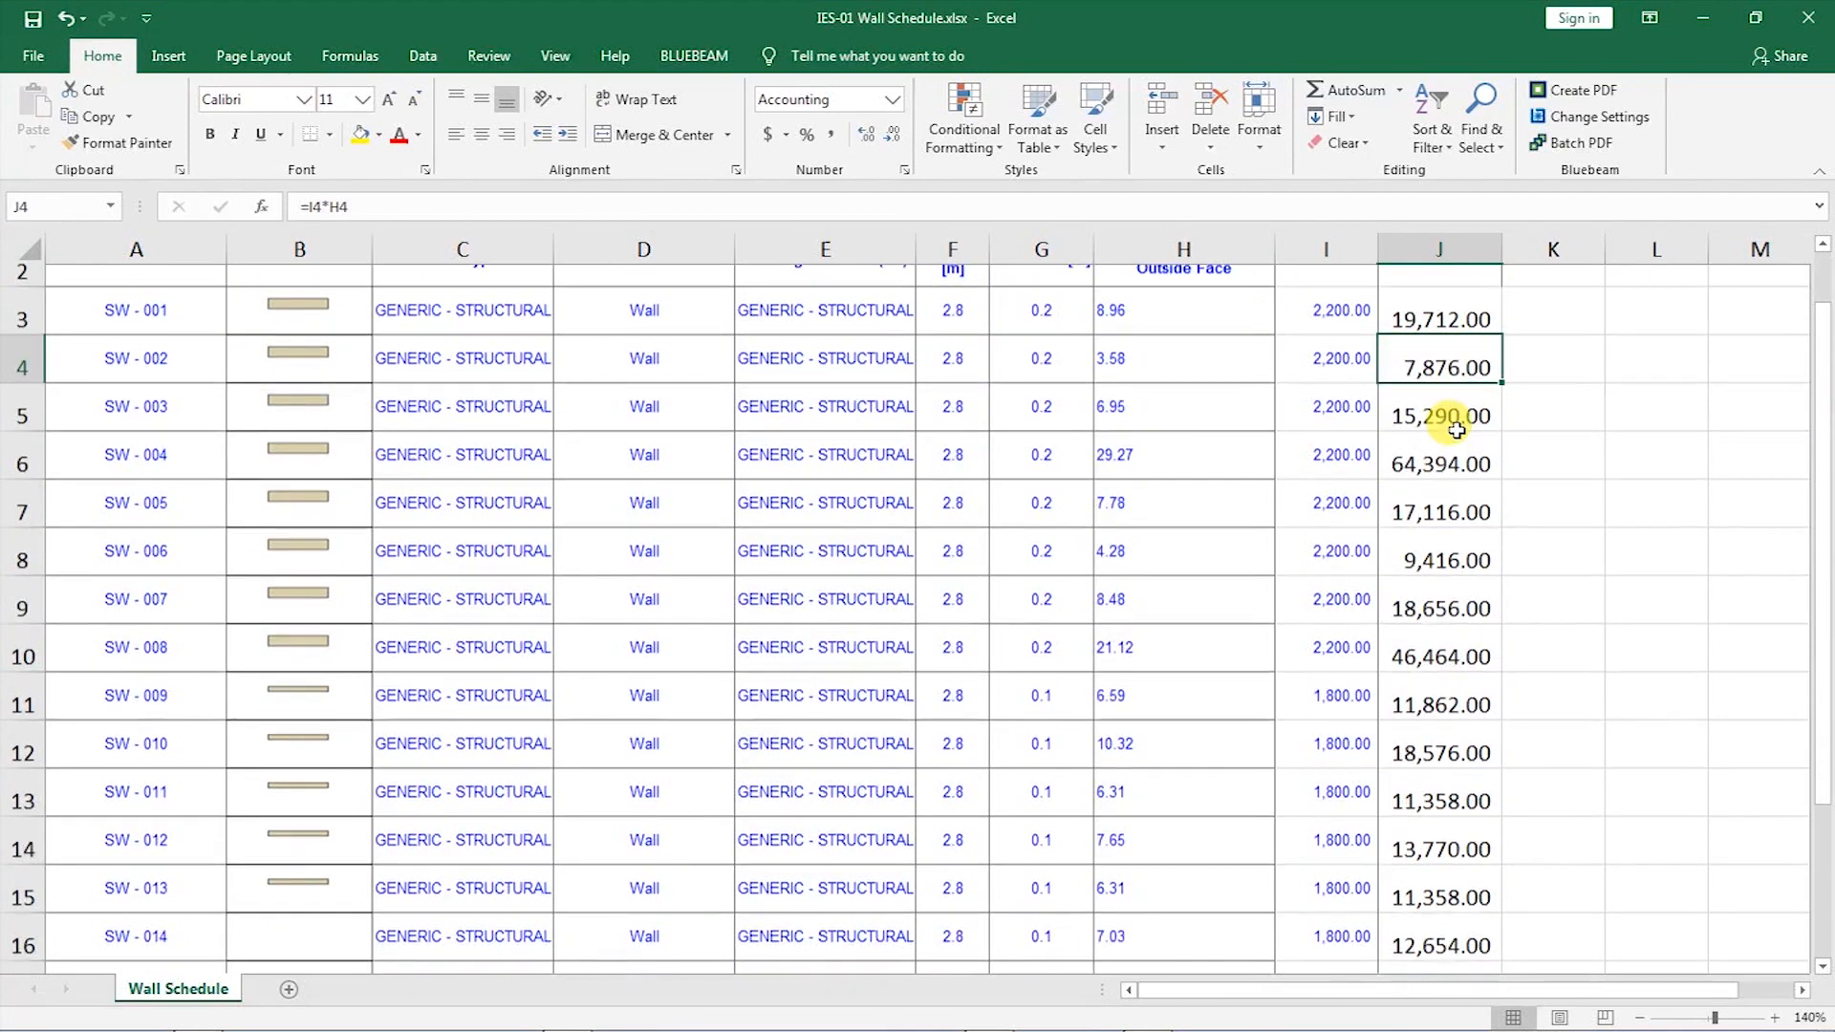
scroll(1431, 463, up, 5)
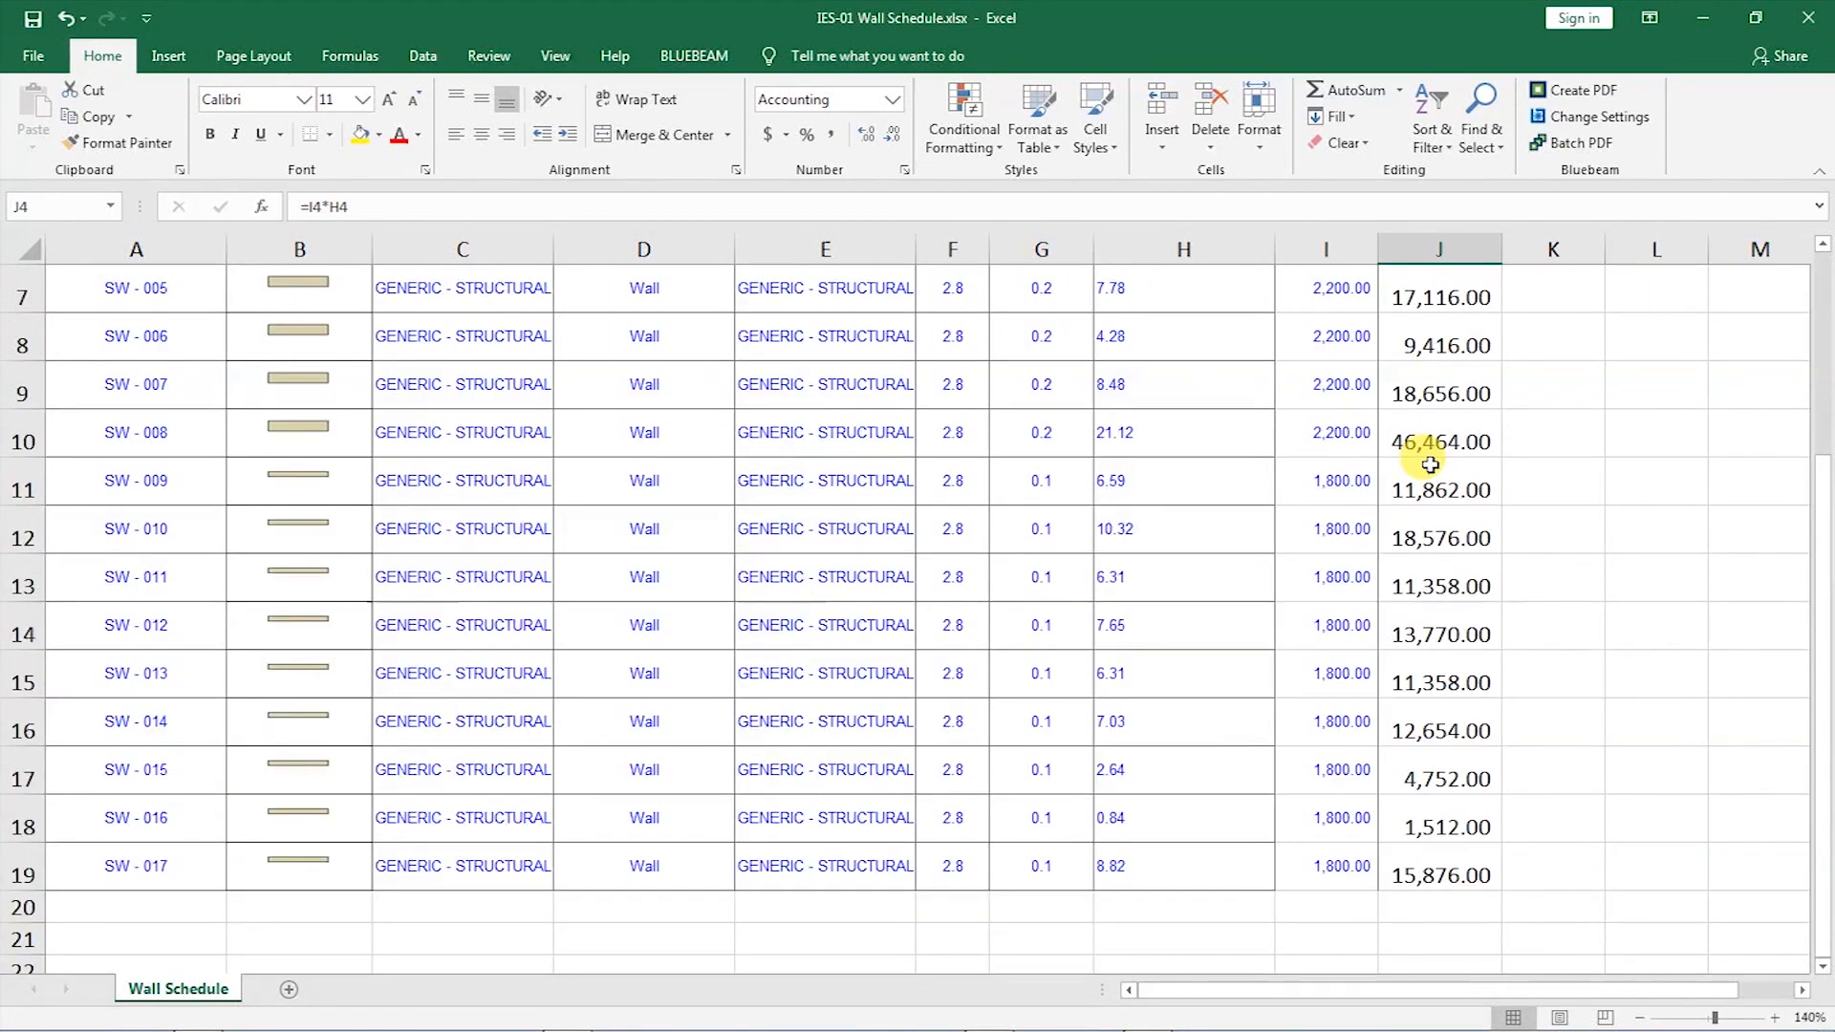
scroll(1431, 463, down, 1)
click(1162, 795)
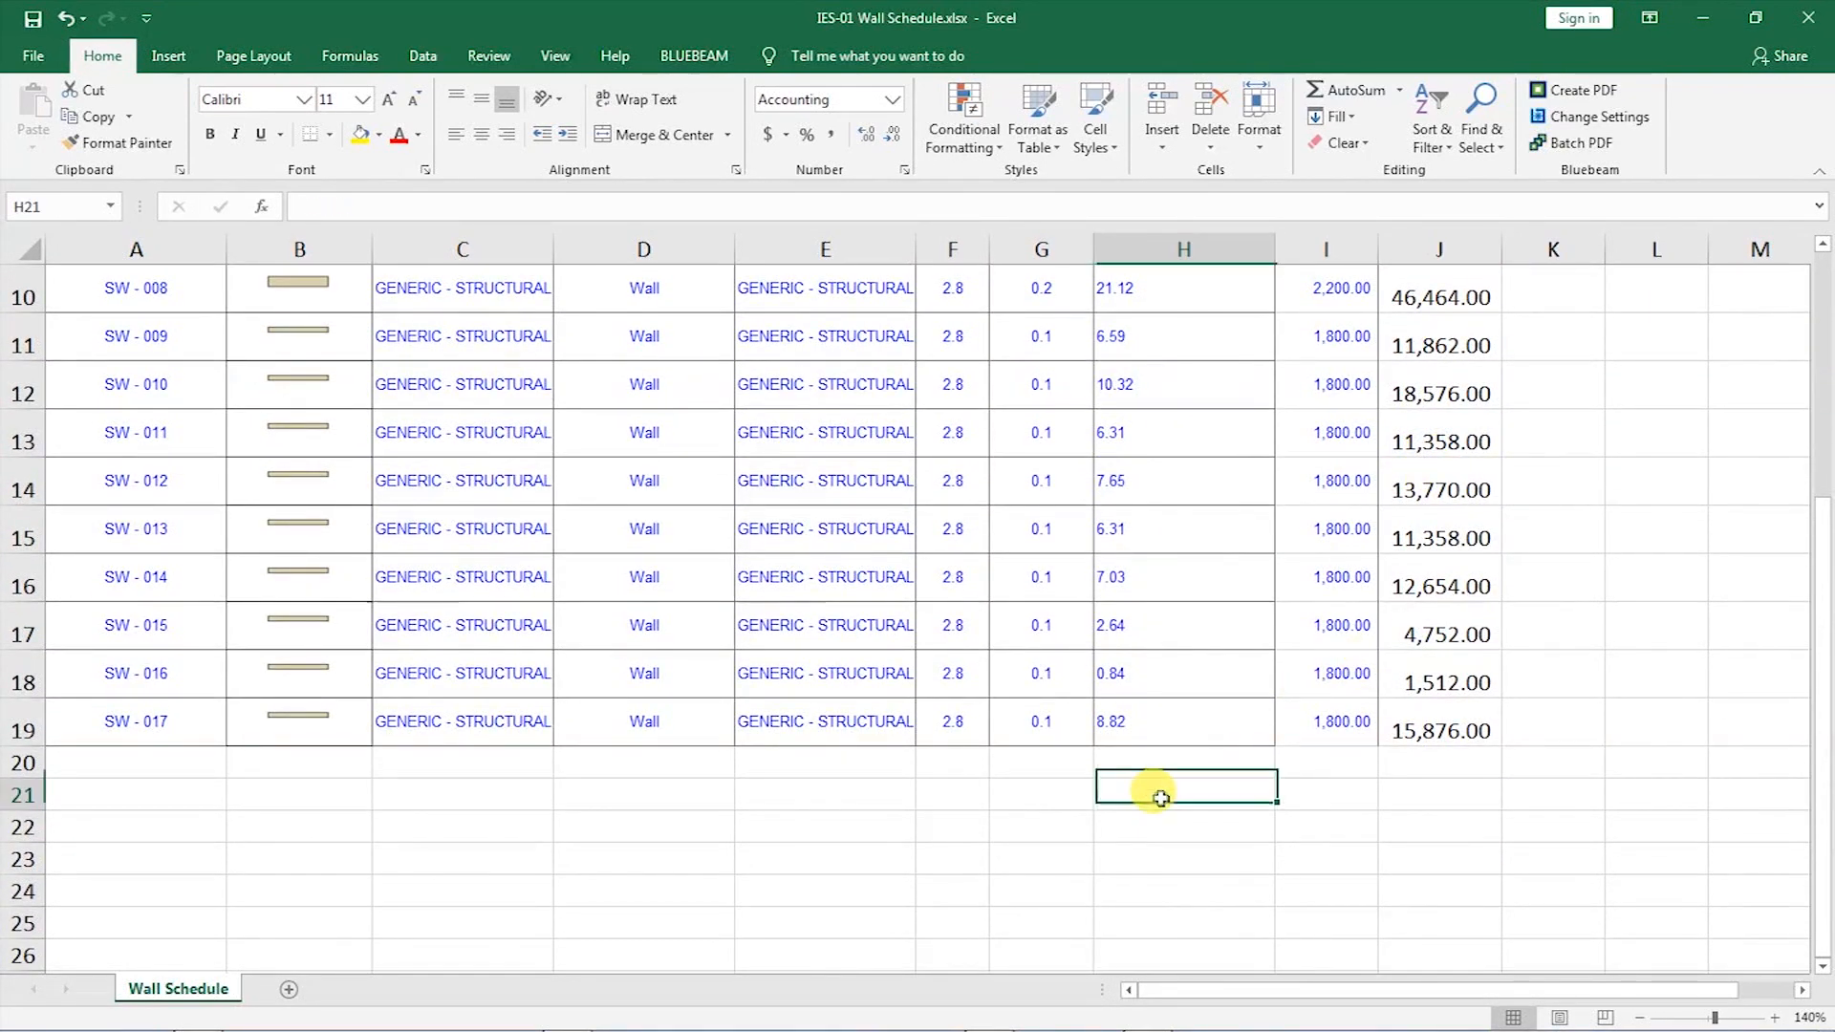
text(Total Cost )
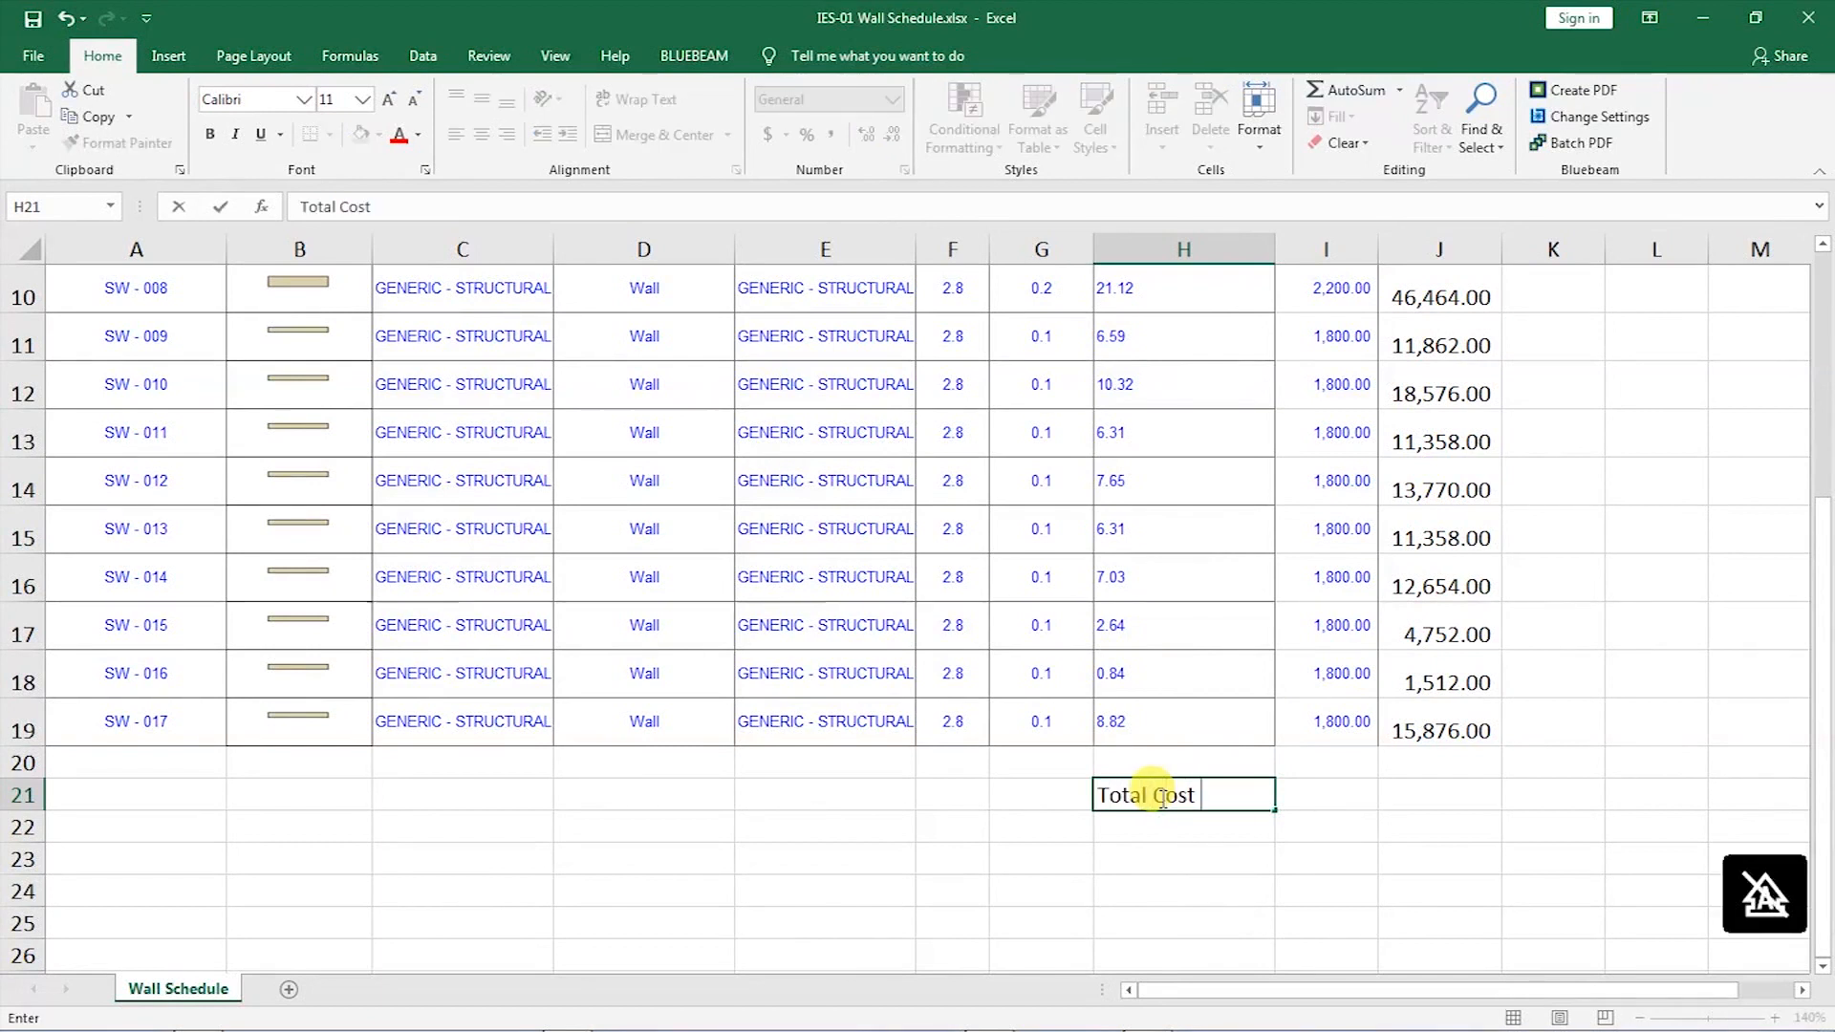
text(for the)
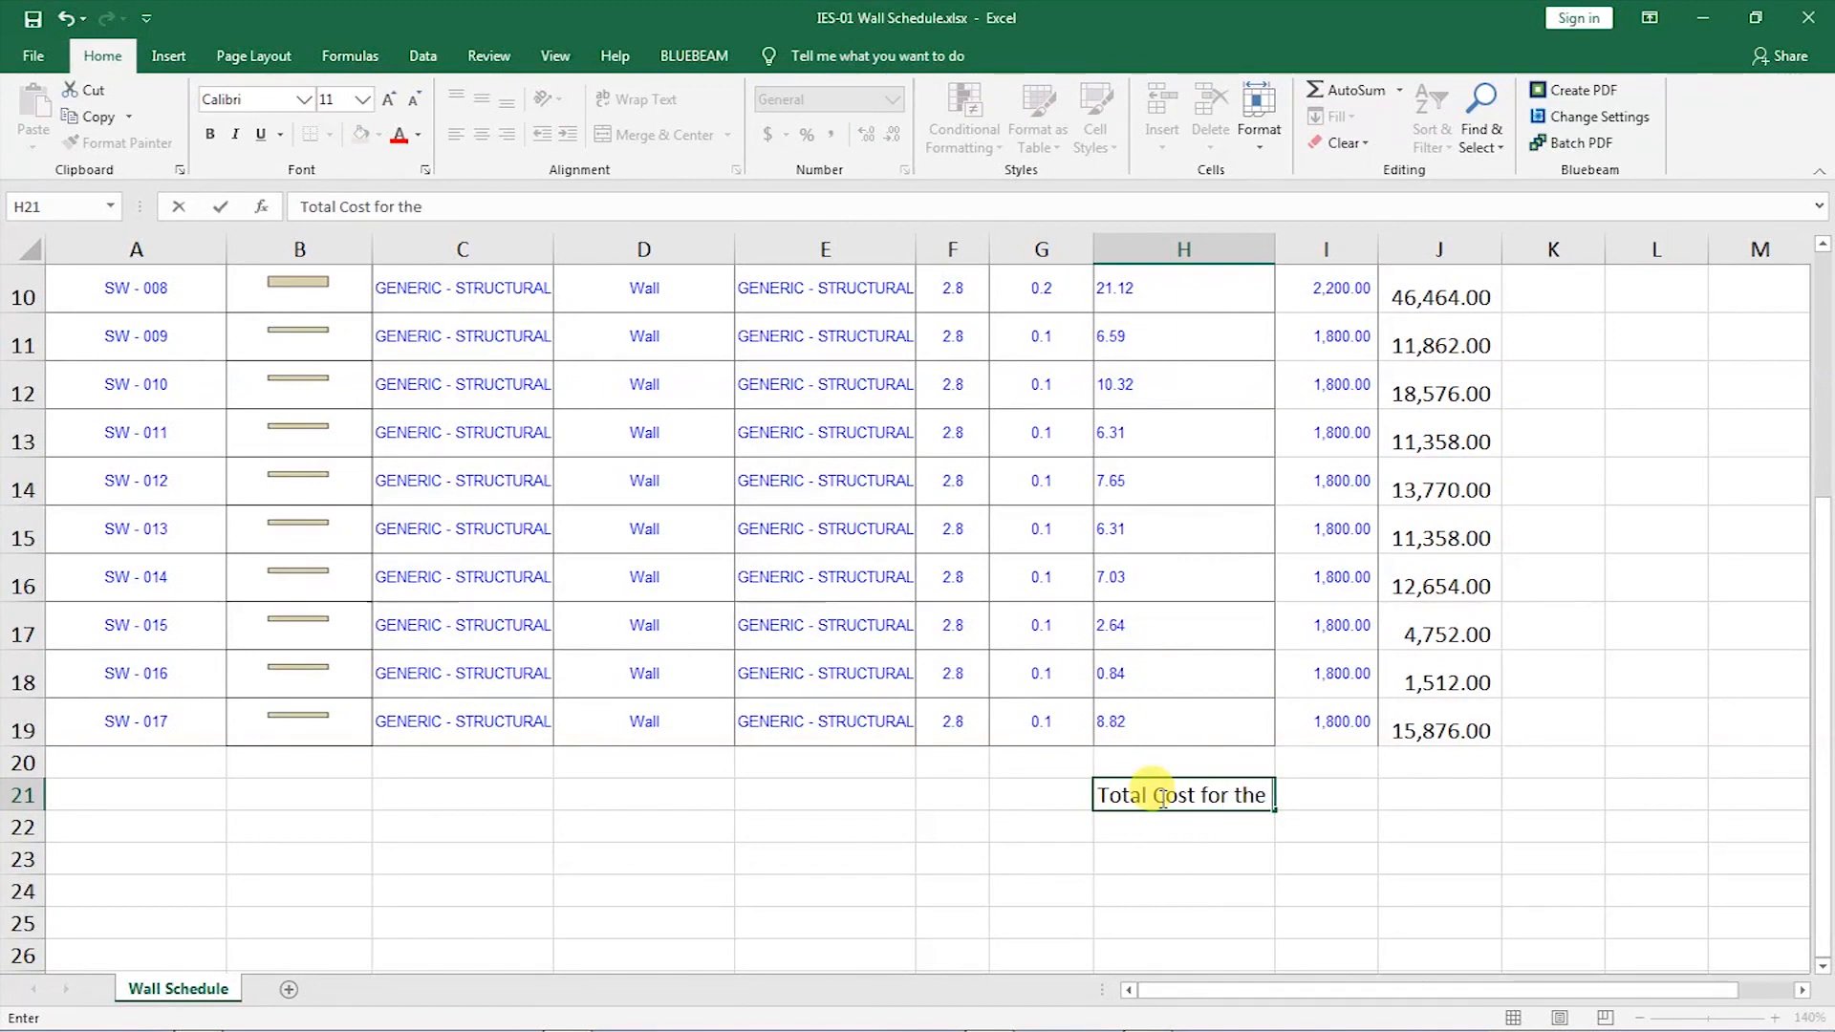
text( Wll)
key(BackSpace)
key(BackSpace)
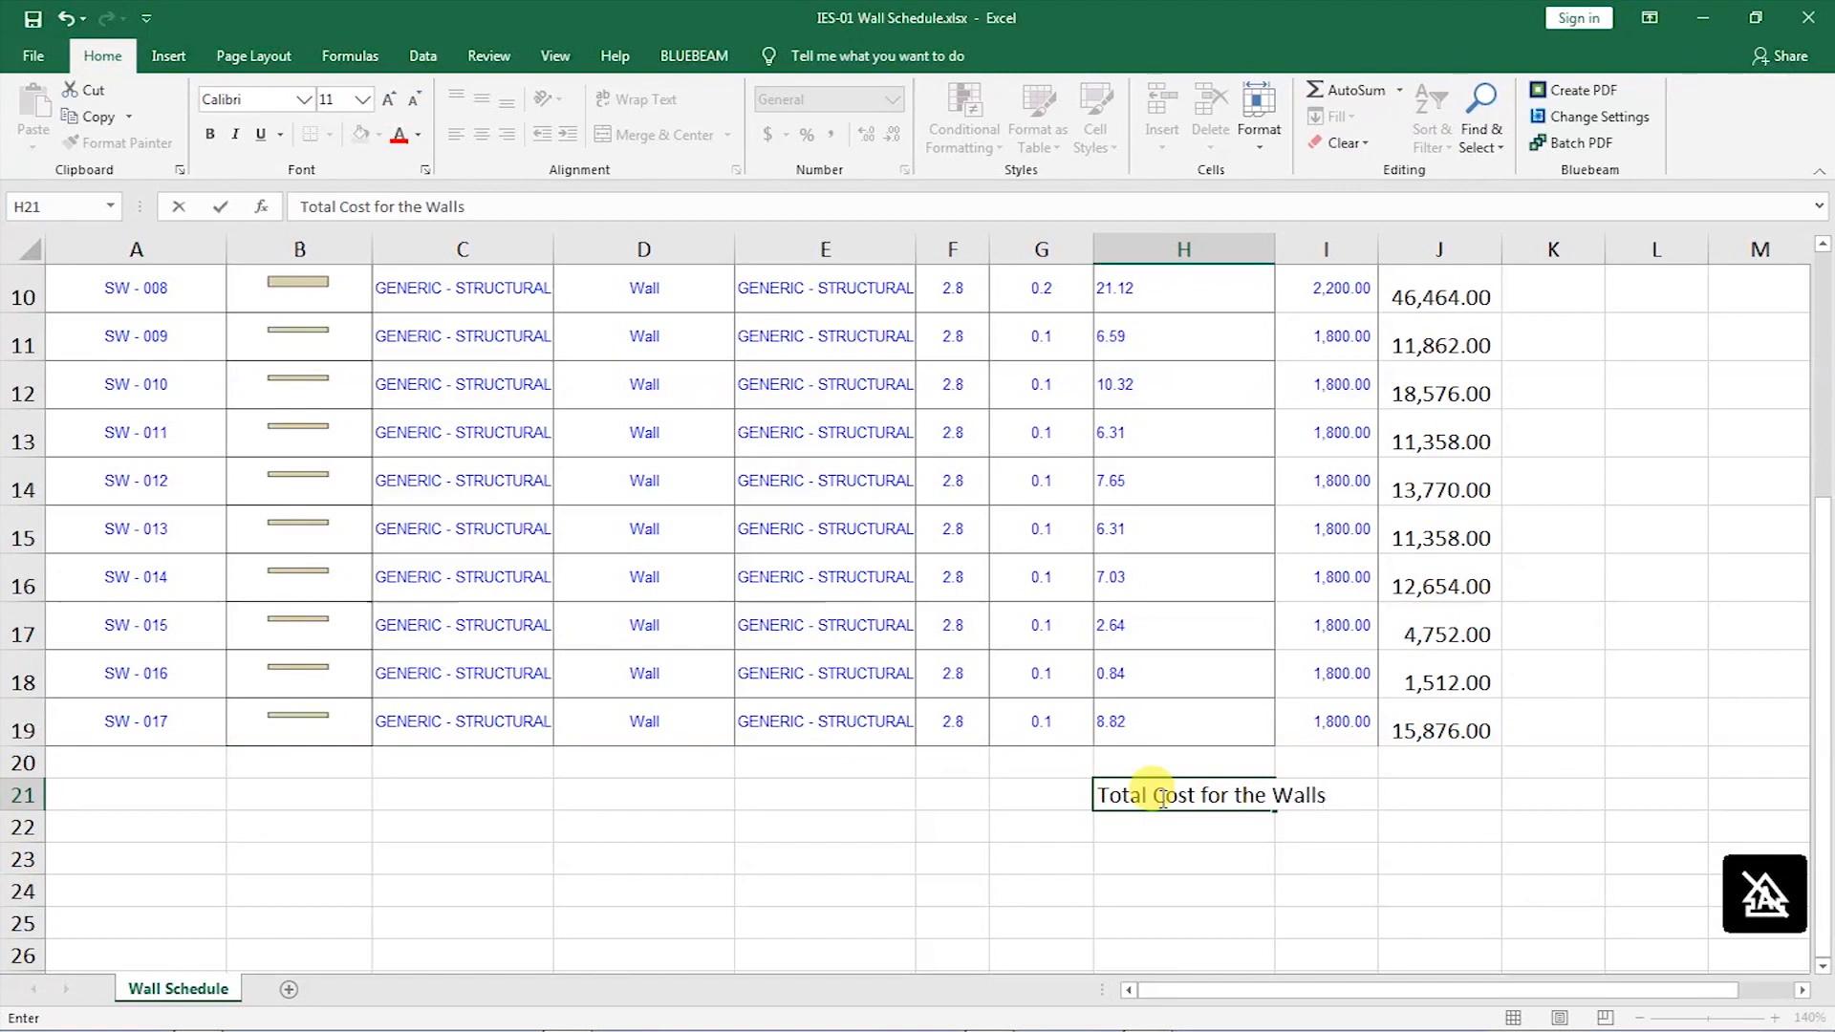
key(Return)
- Apply a single top and double bottom border to cell J21 beside the total cost label
click(1414, 791)
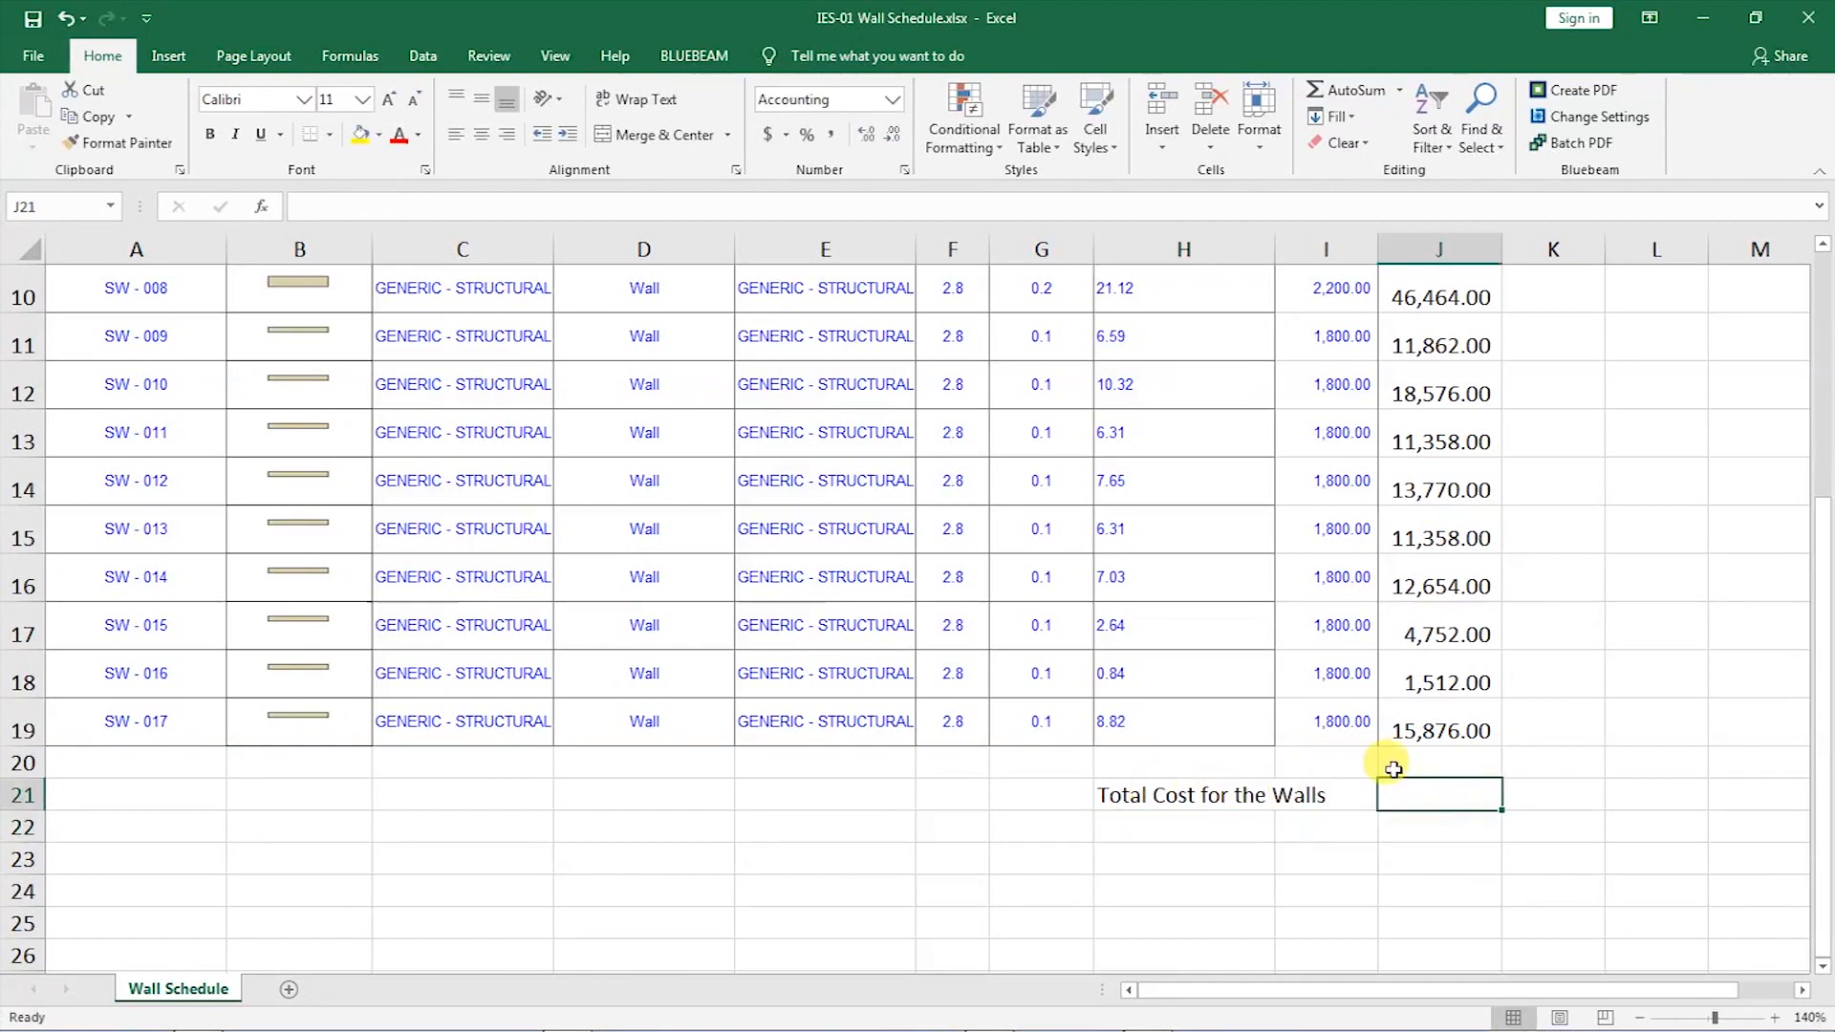
click(334, 141)
click(371, 520)
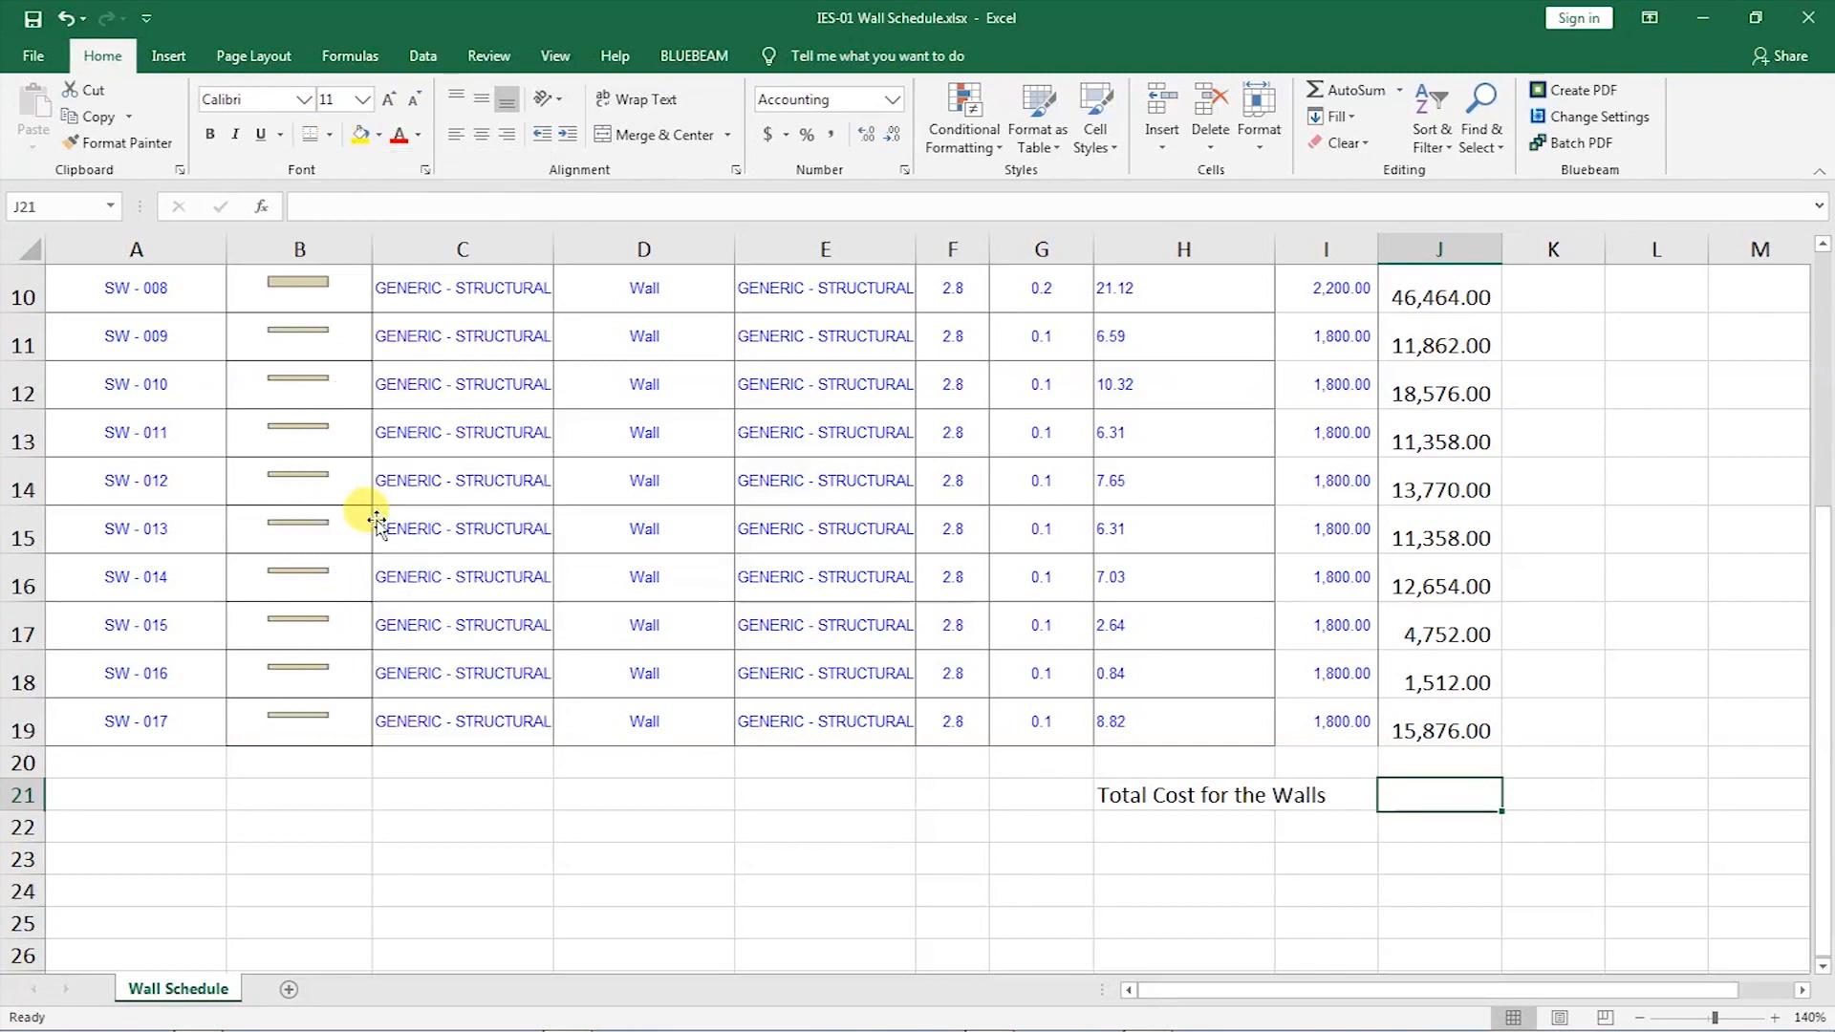
click(1558, 799)
click(1449, 865)
click(1453, 793)
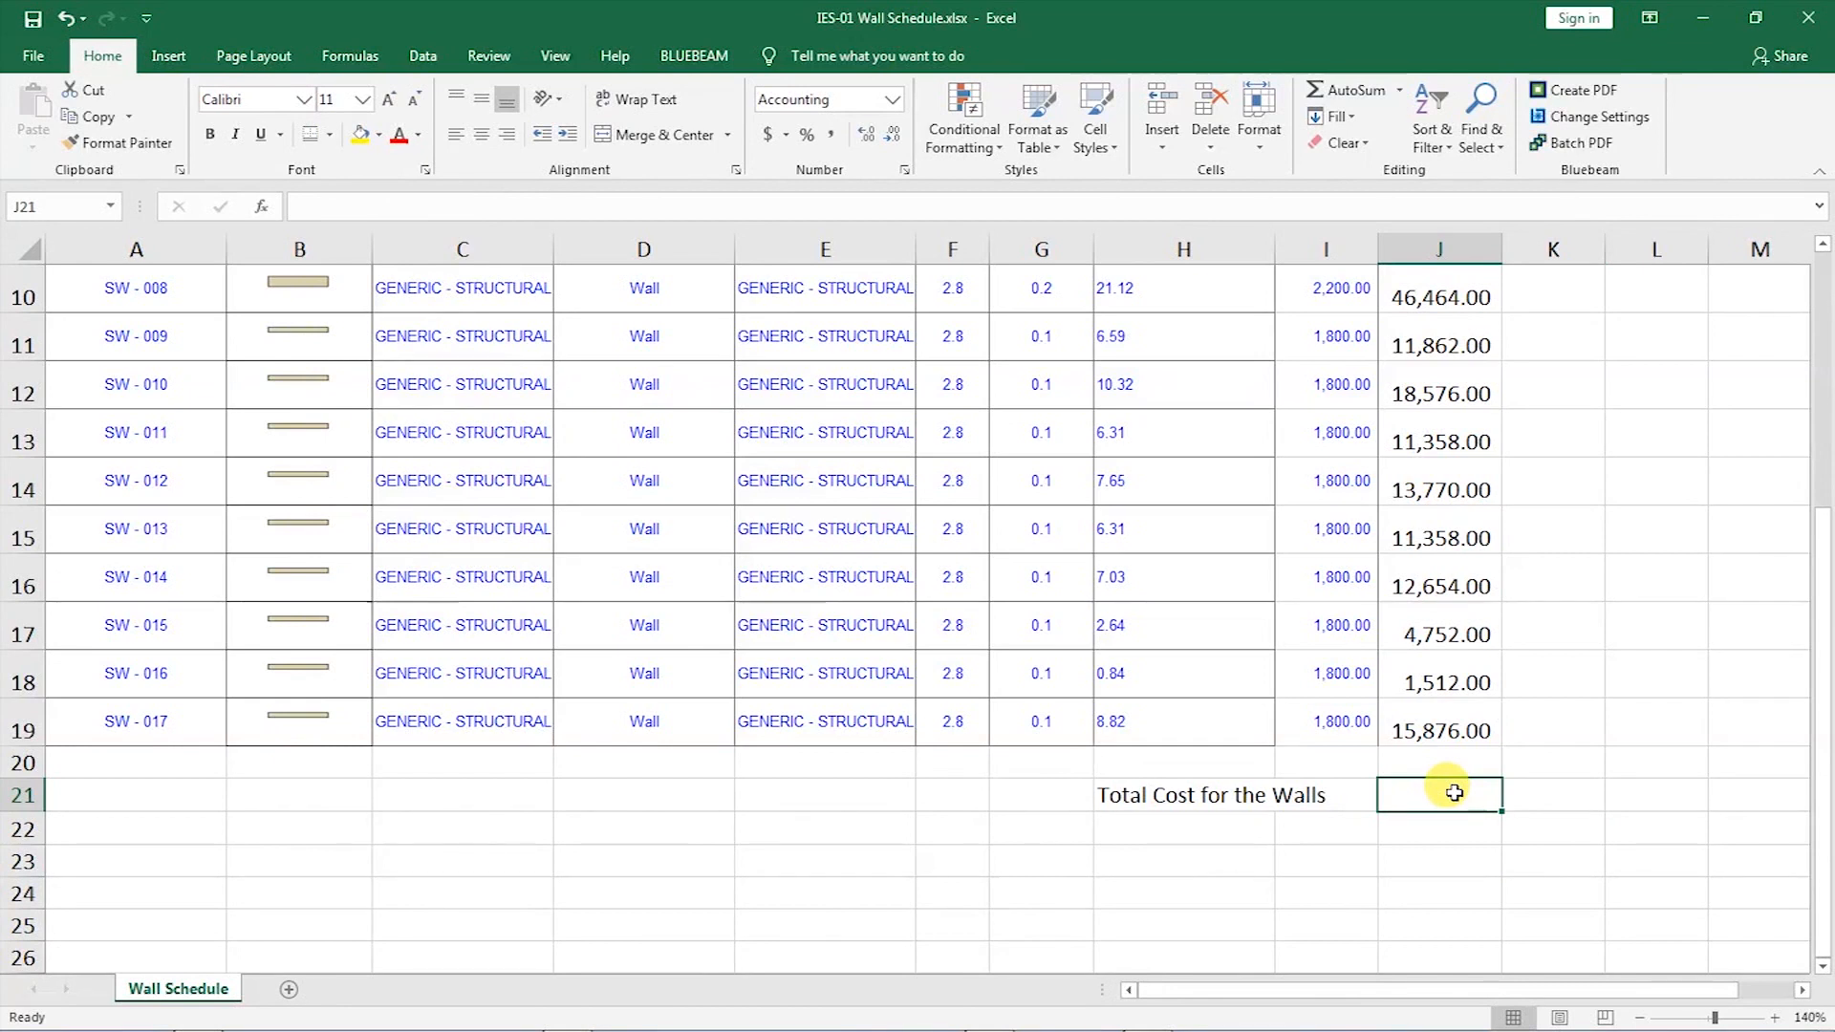
- Sum the Amount column in cell J21 with AutoSum over J3:J20, checking that the range covers all walls
click(1363, 95)
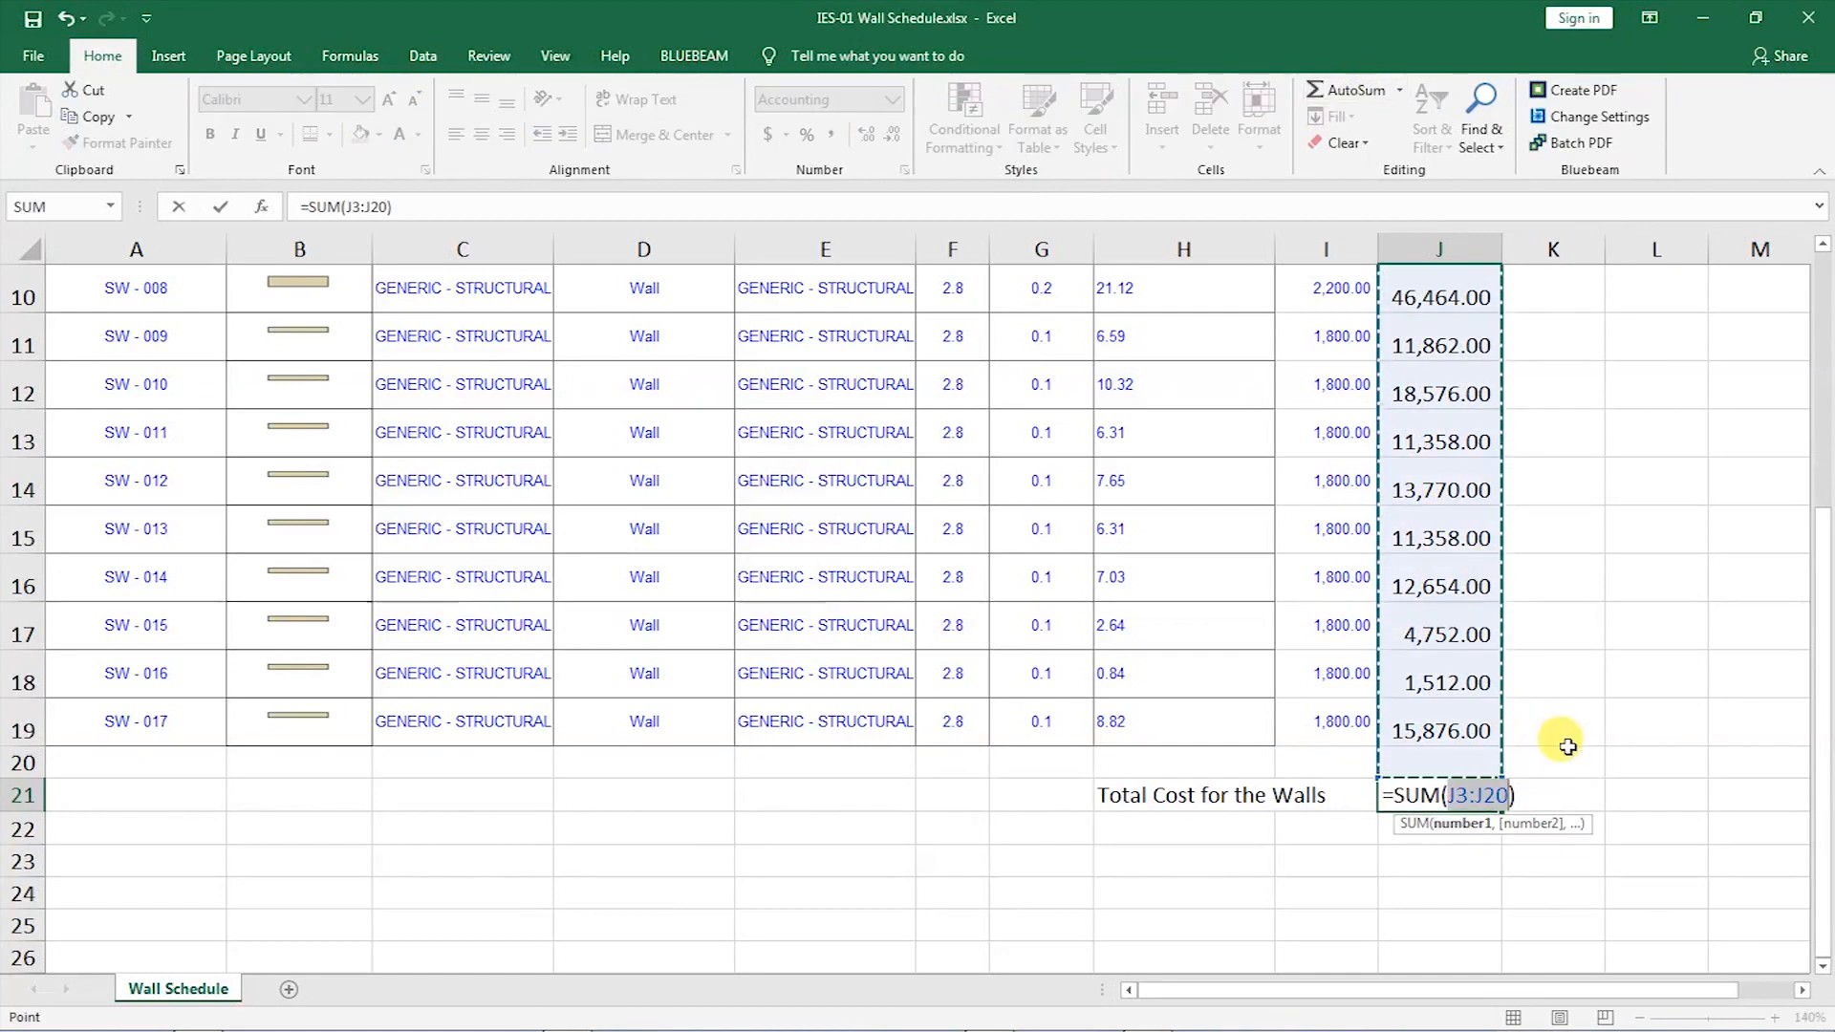
scroll(1568, 746, up, 3)
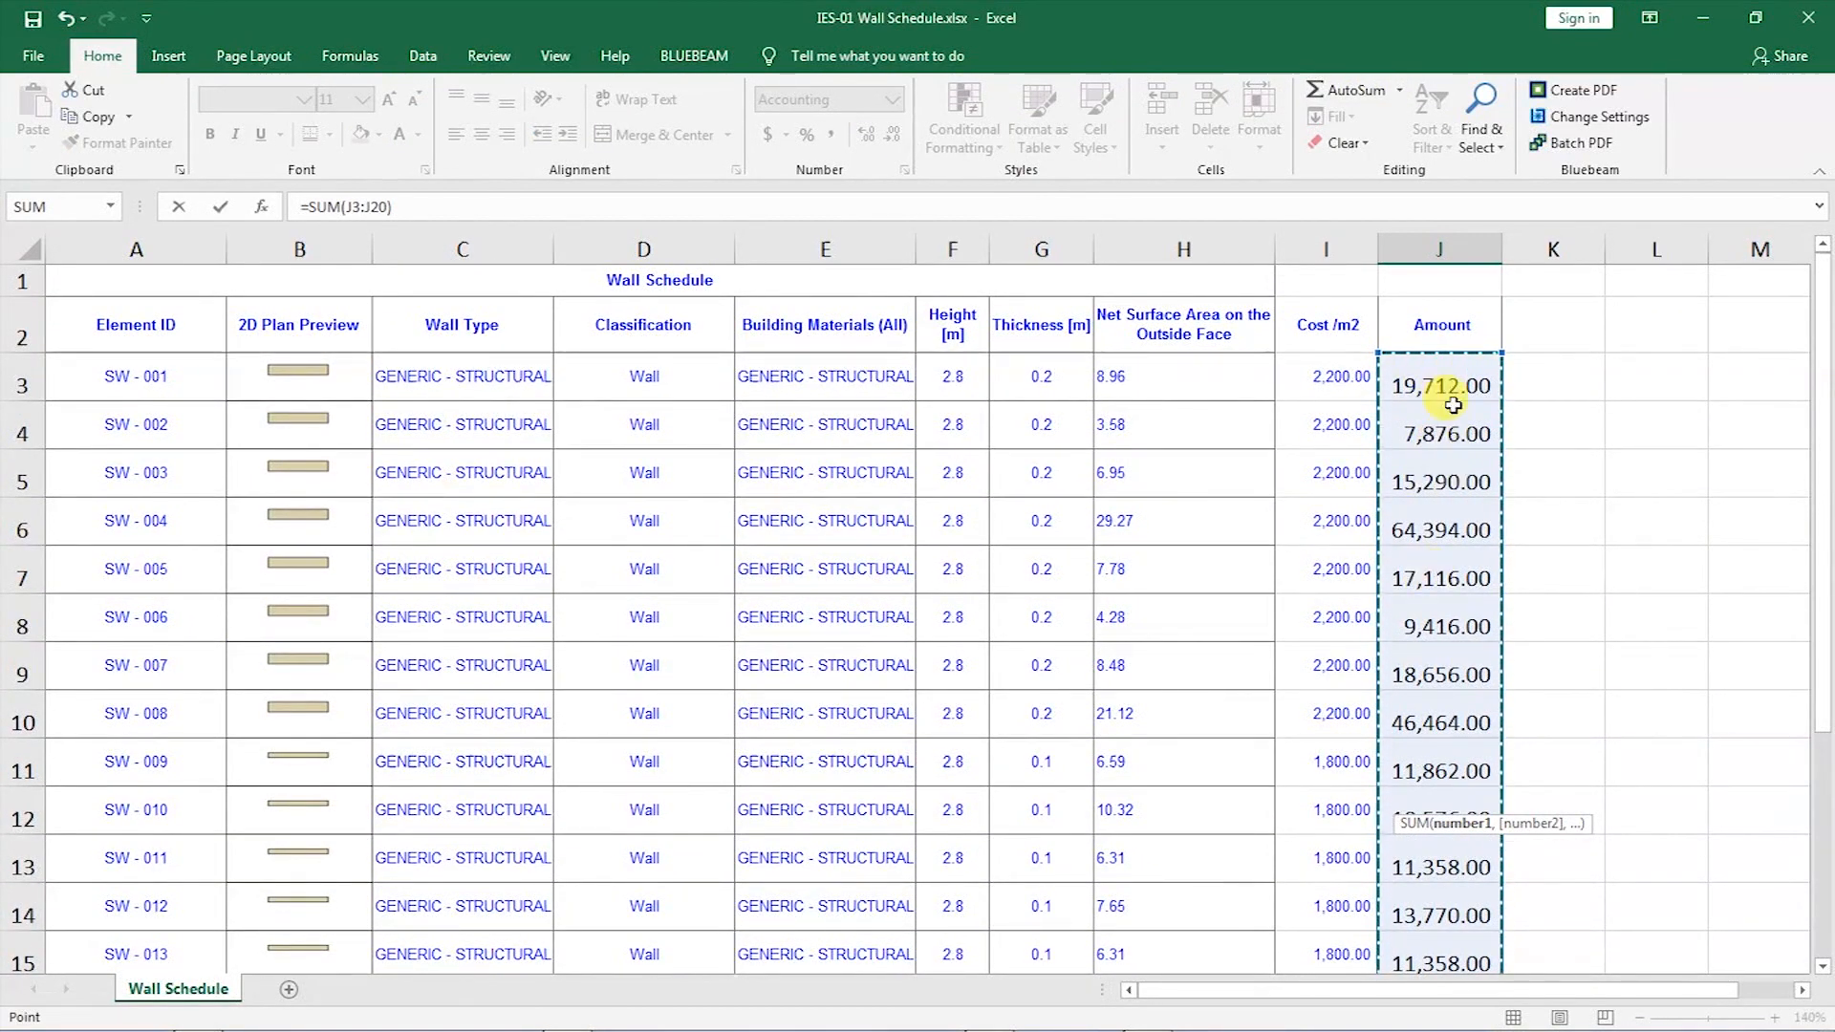
scroll(1453, 577, down, 5)
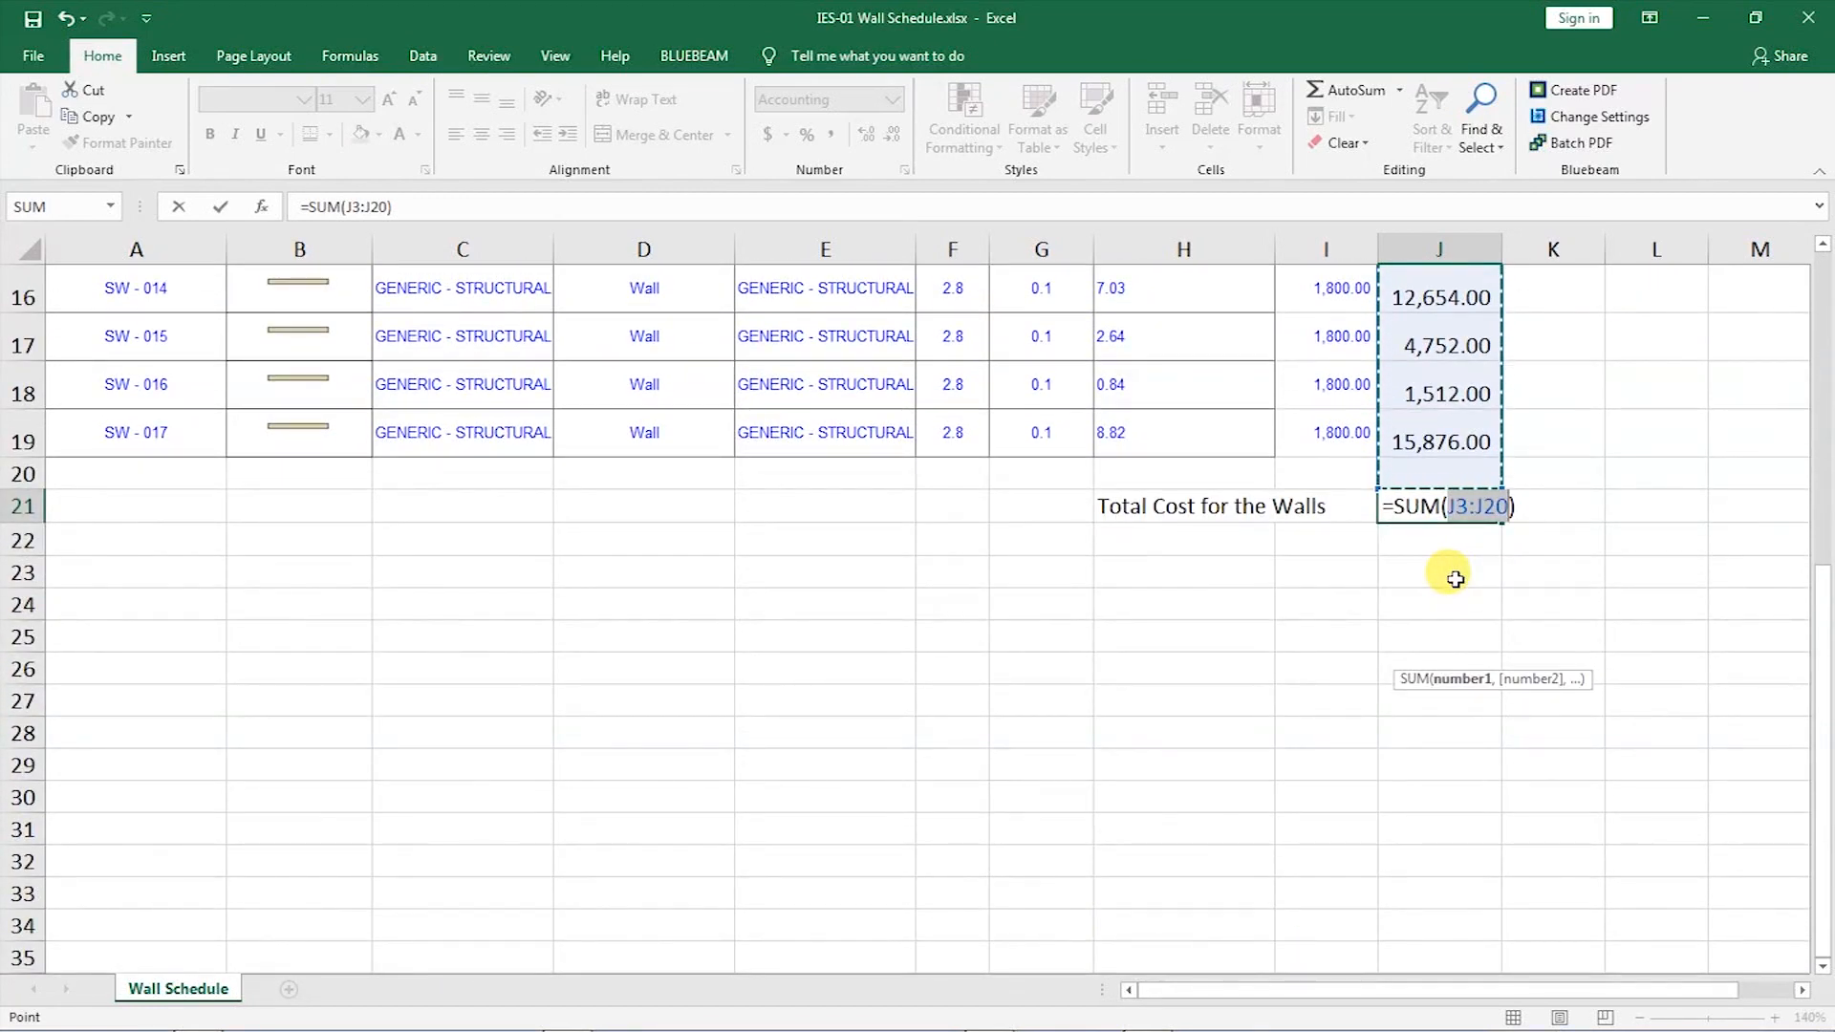
key(Return)
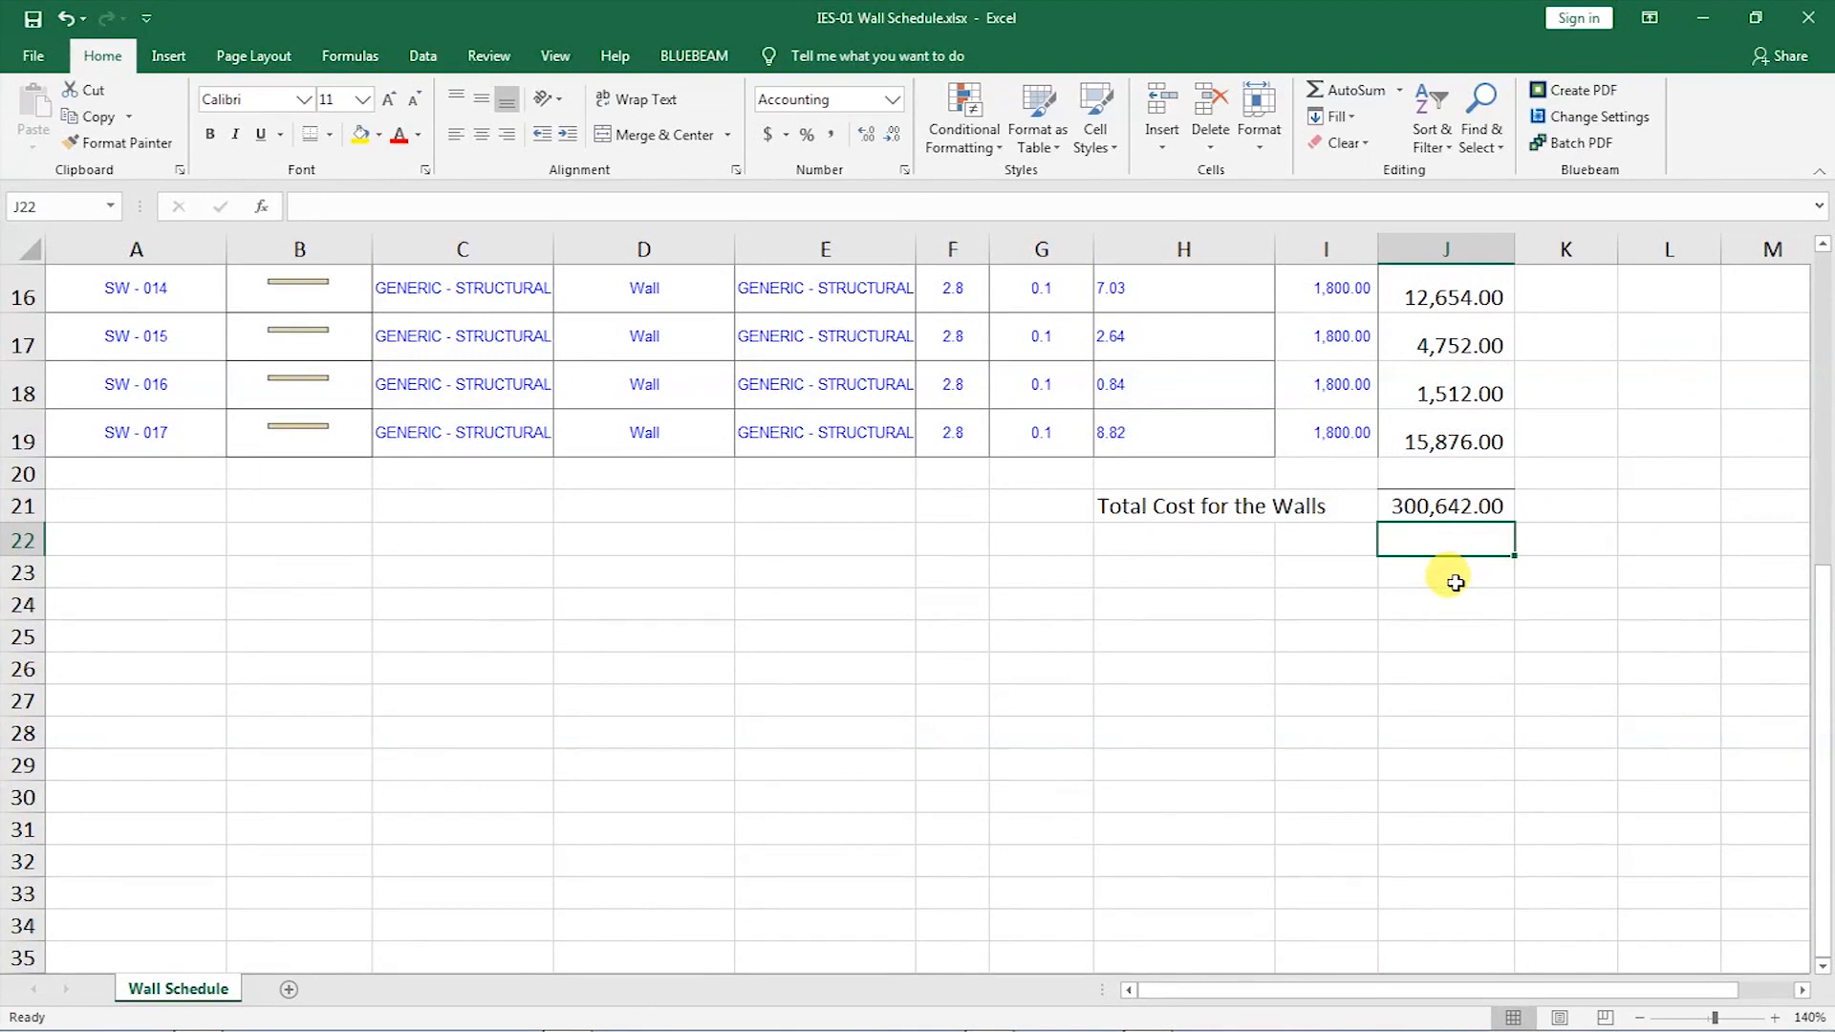
click(1446, 507)
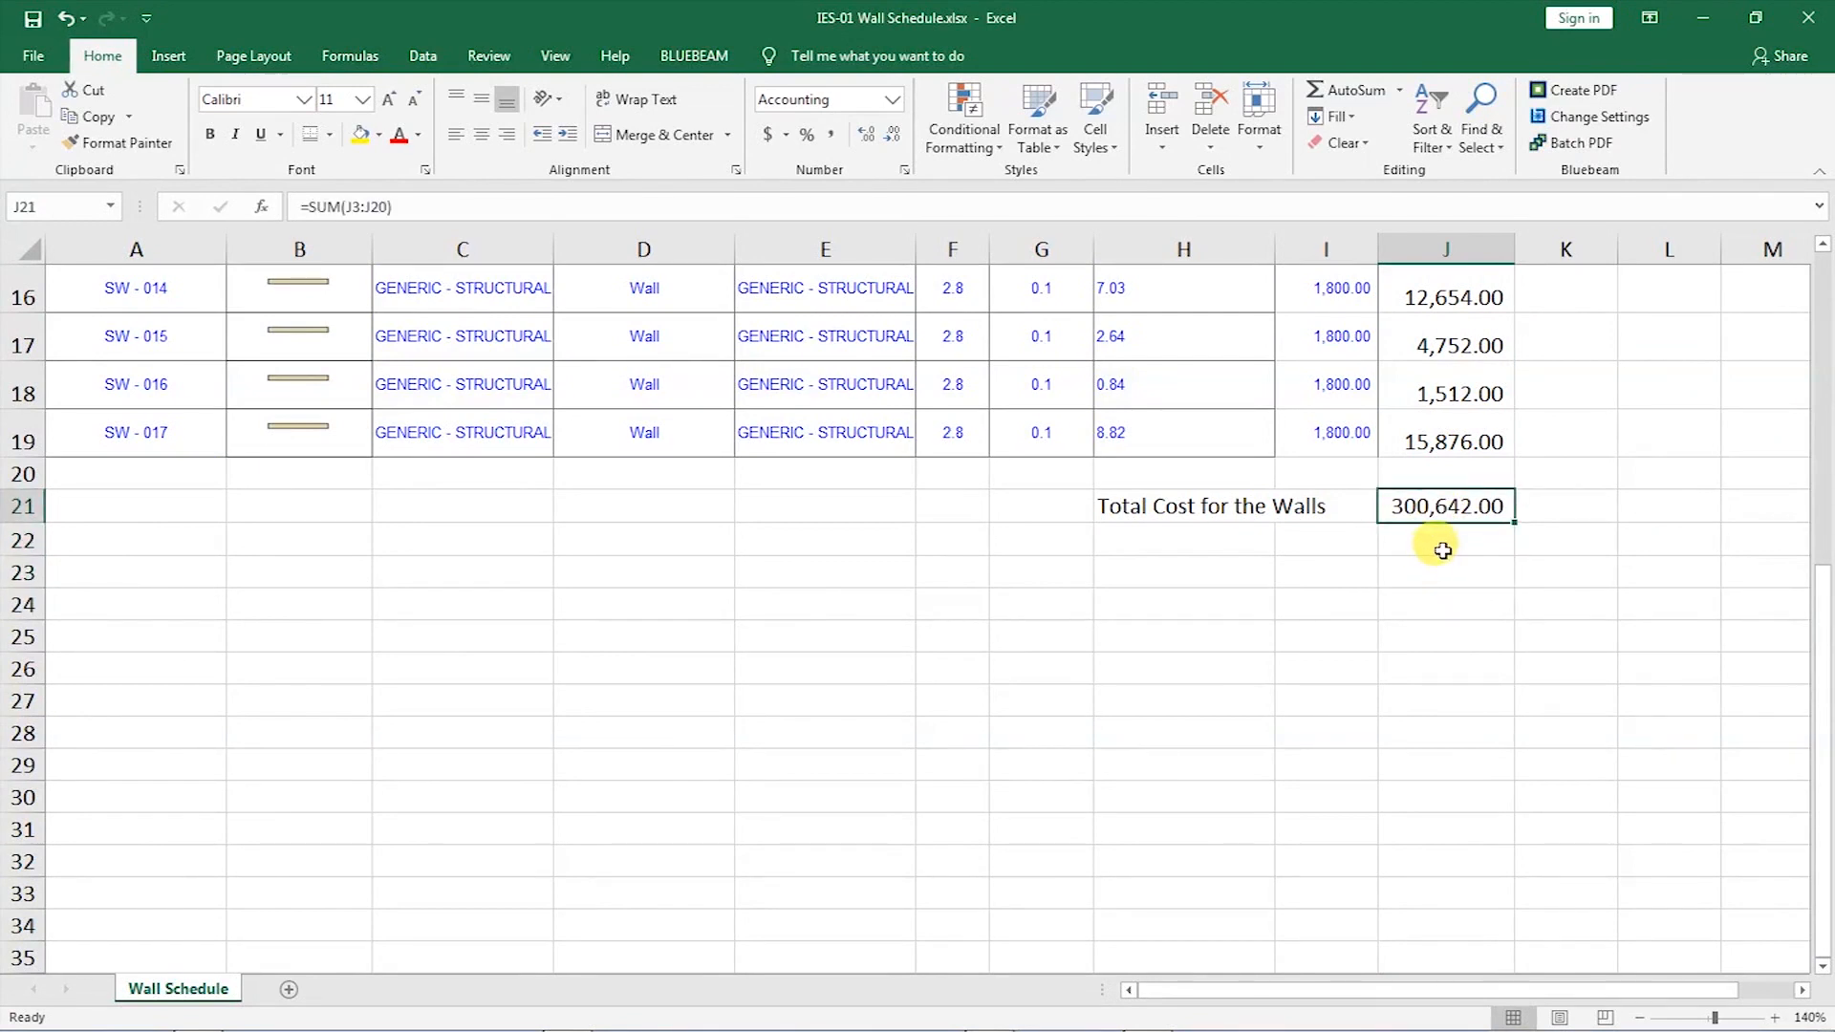
- Make the wall cost total in J21 bold and fit the width of column J to its contents
scroll(1450, 586, up, 3)
scroll(1469, 757, down, 1)
scroll(1470, 757, down, 1)
click(1445, 830)
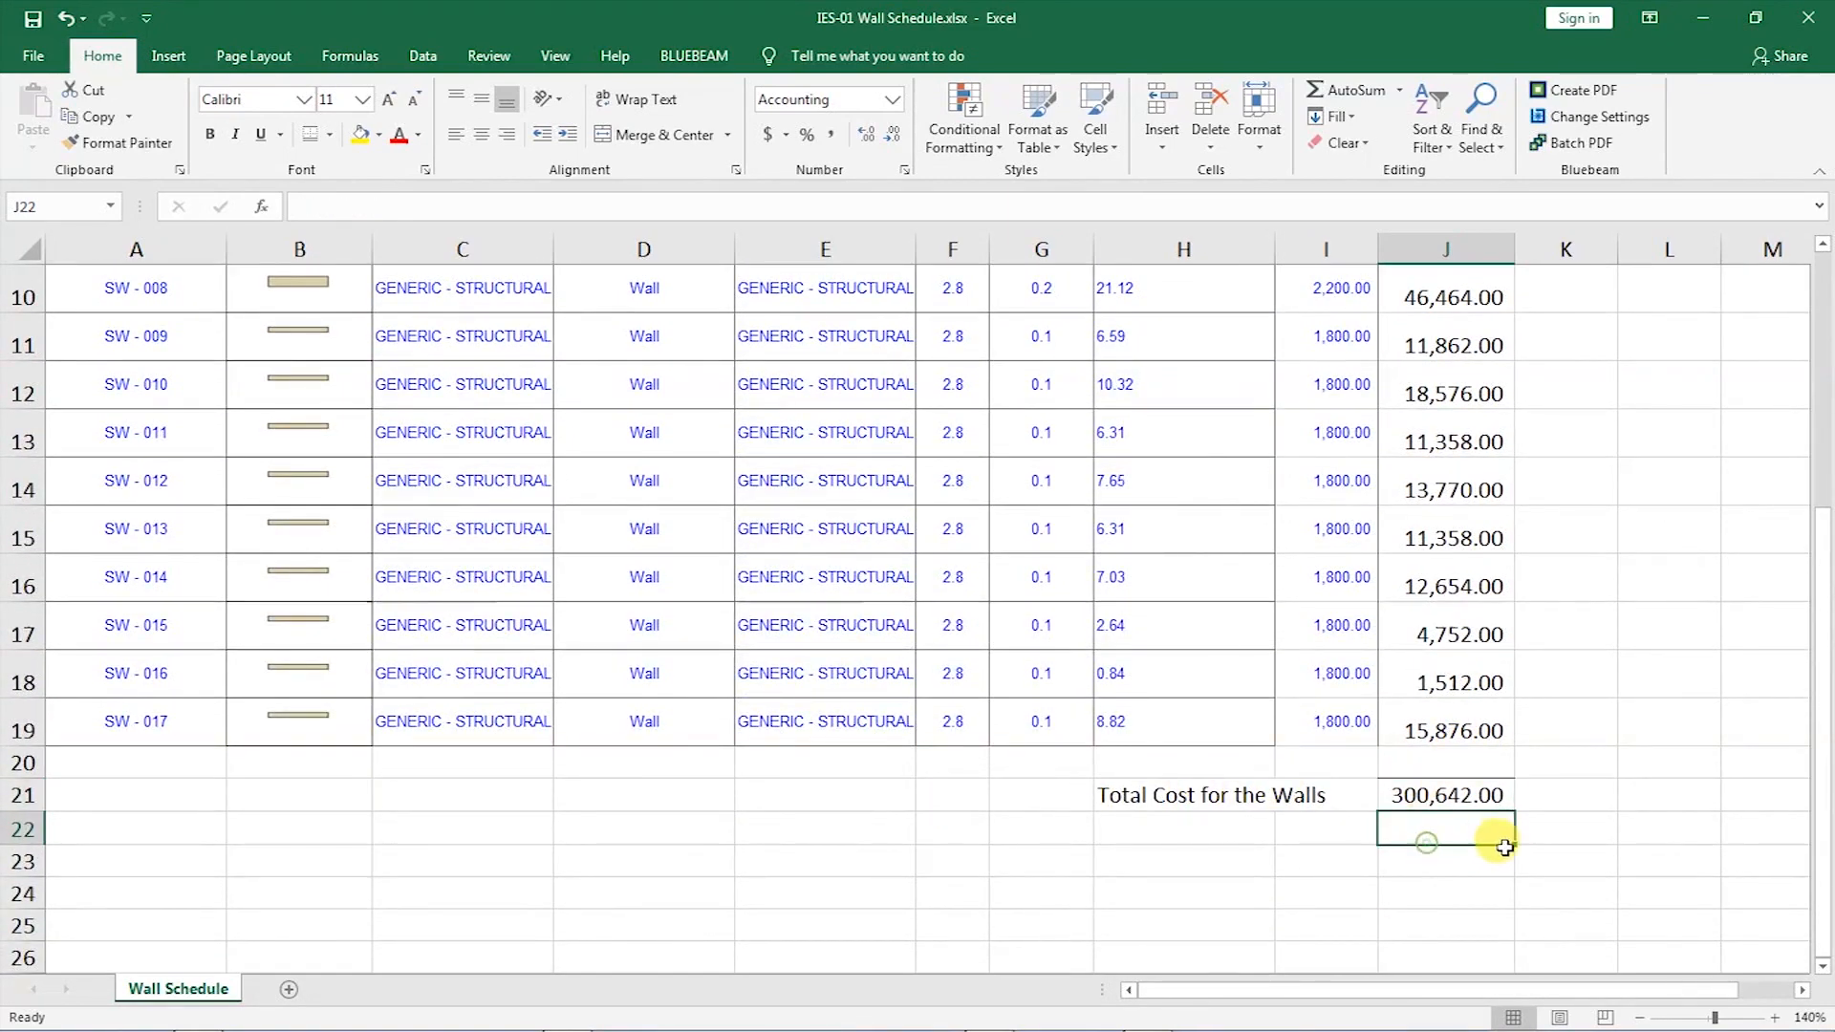
click(1459, 797)
click(1499, 890)
click(1433, 799)
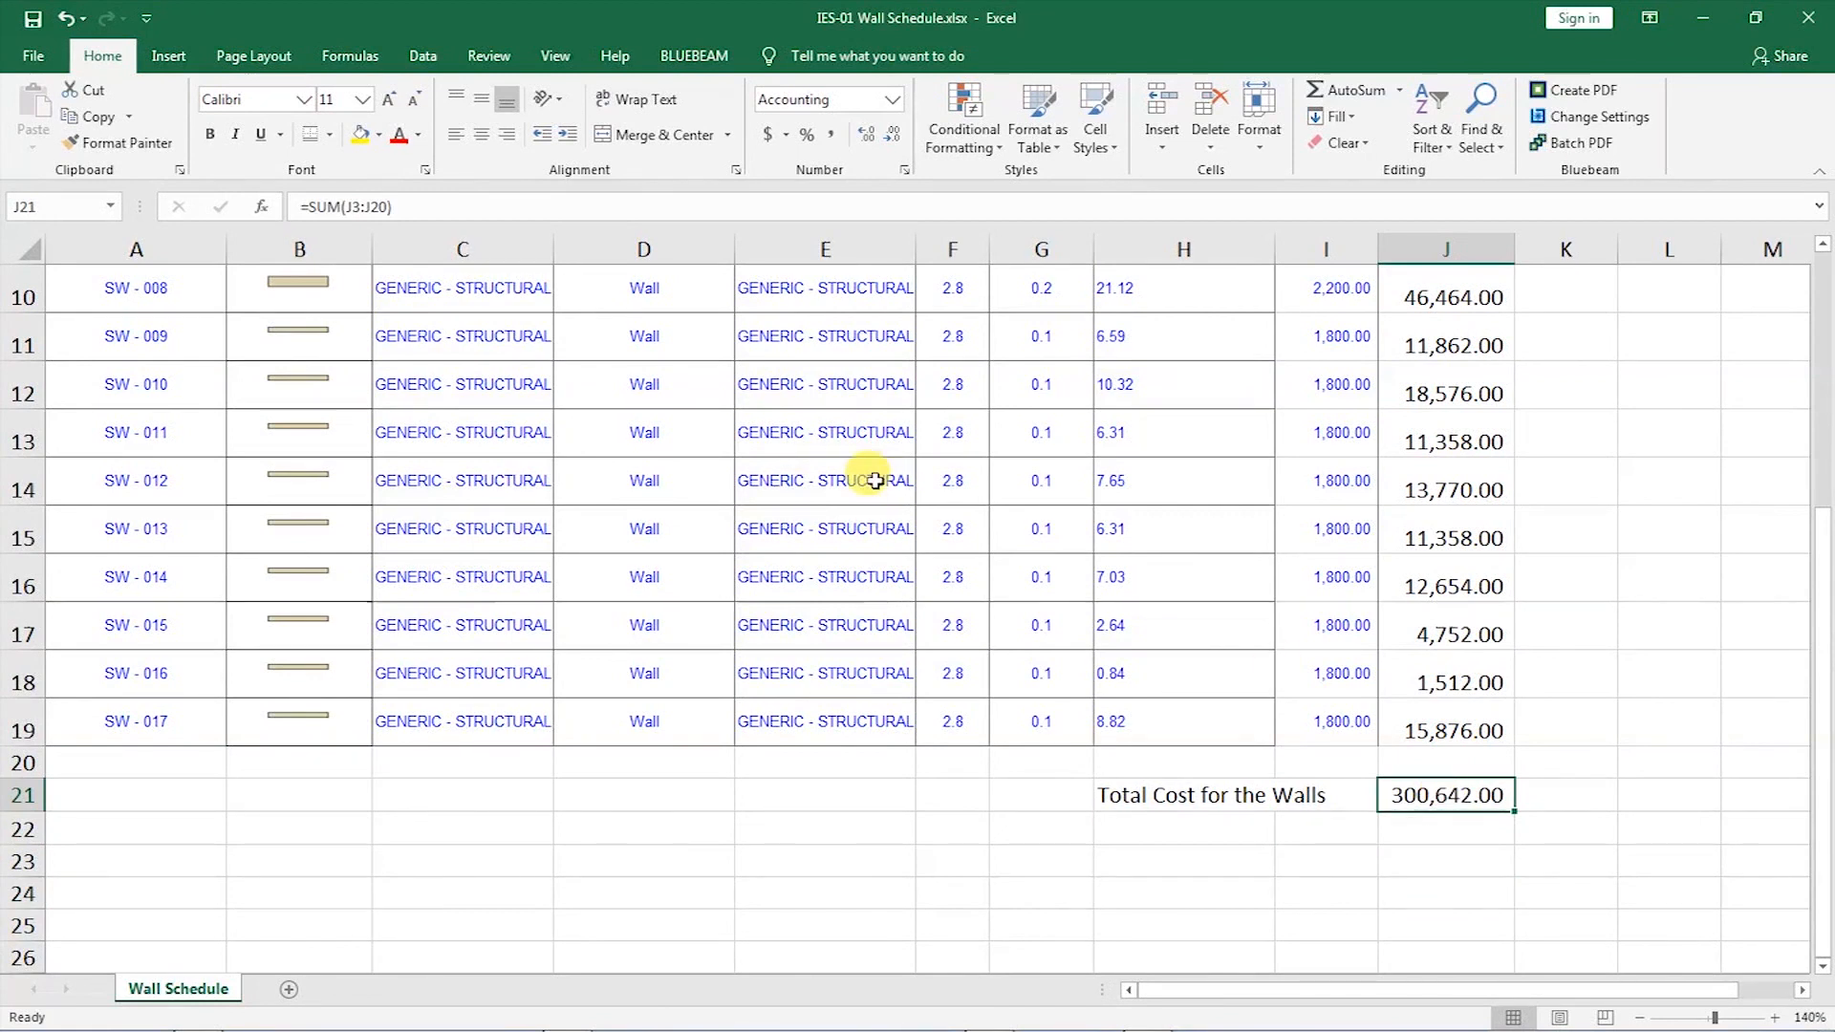
key(ctrl+b)
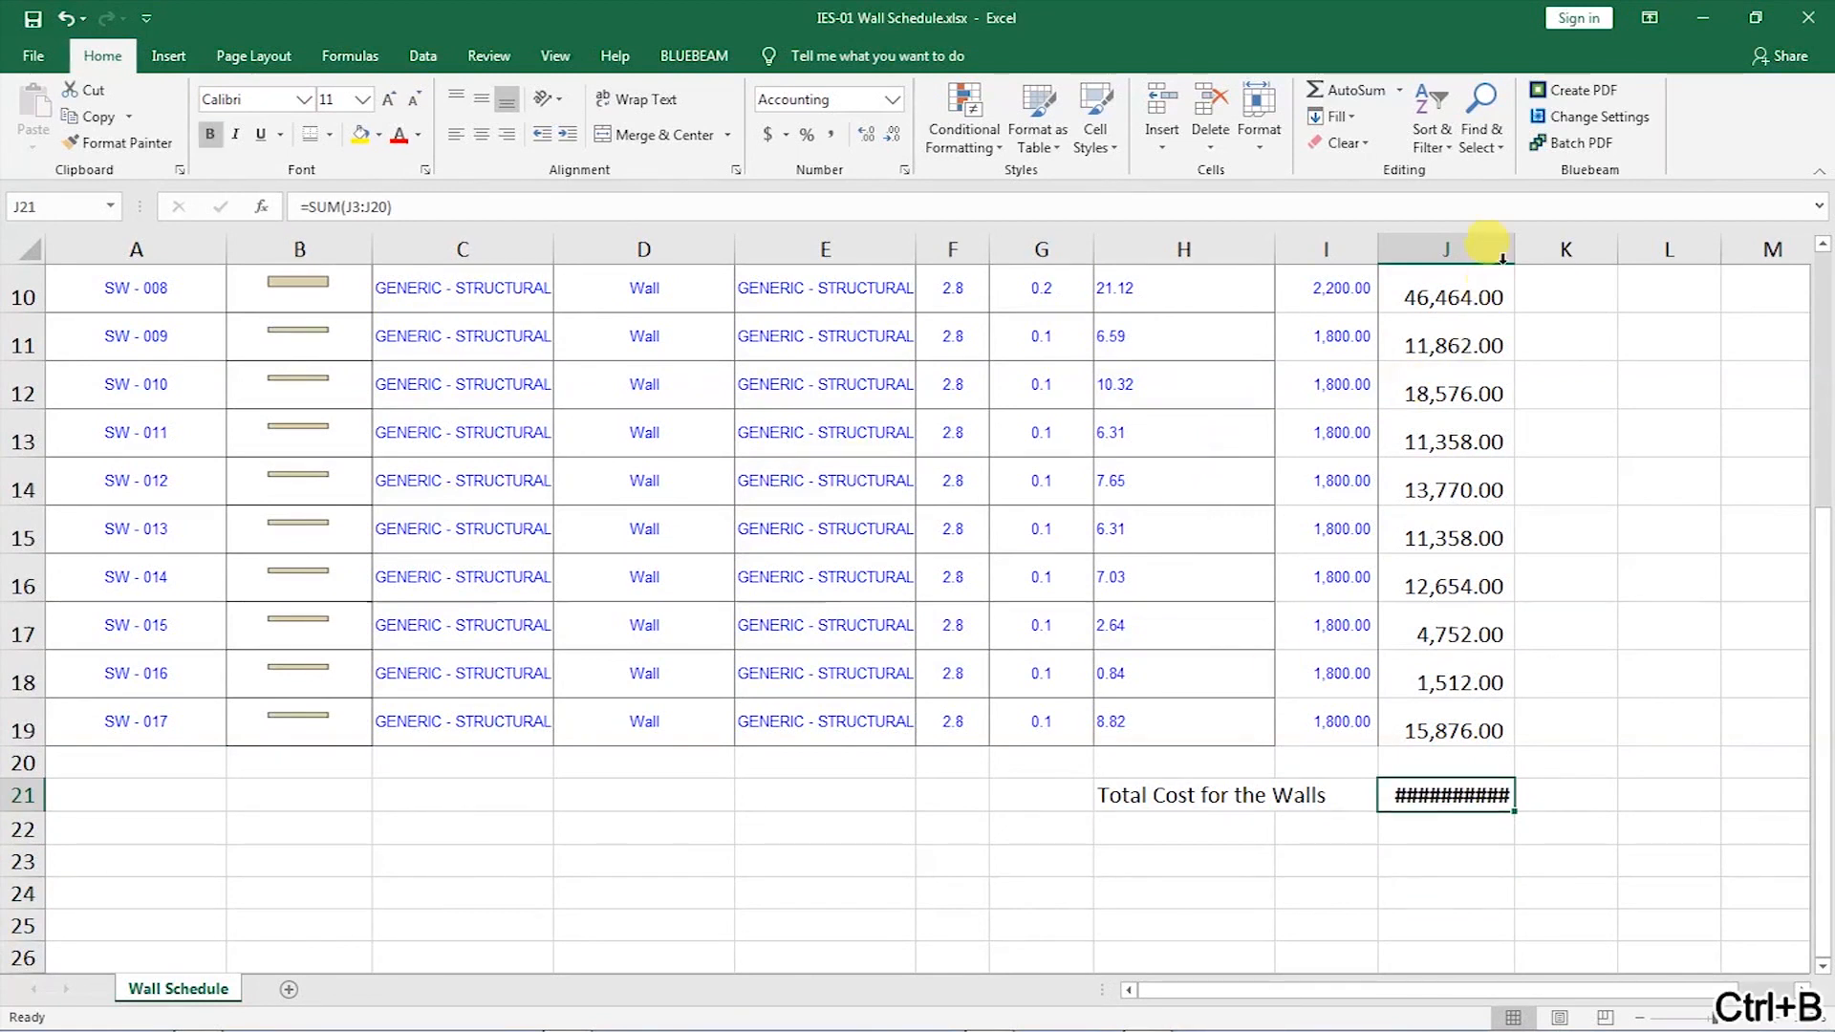
double_click(1518, 246)
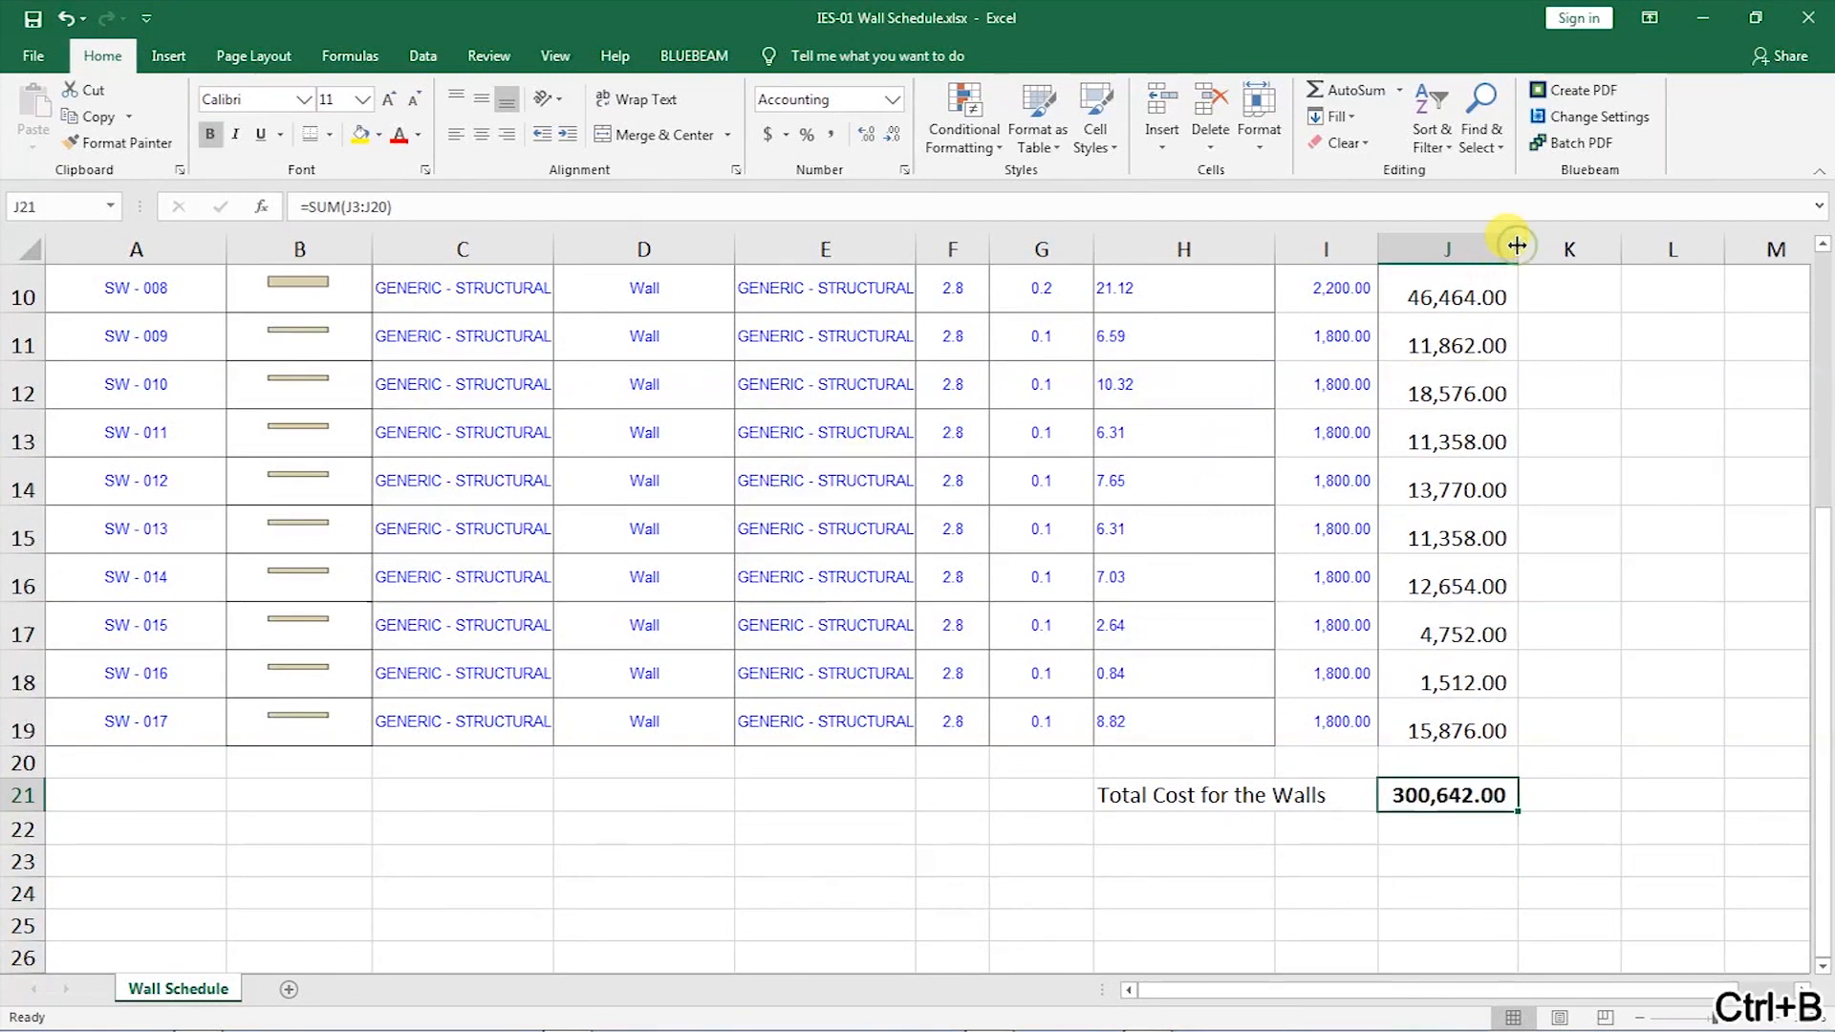
- Save the workbook and enlarge the sheet view to 160% to review the whole wall schedule
click(1439, 862)
key(ctrl+s)
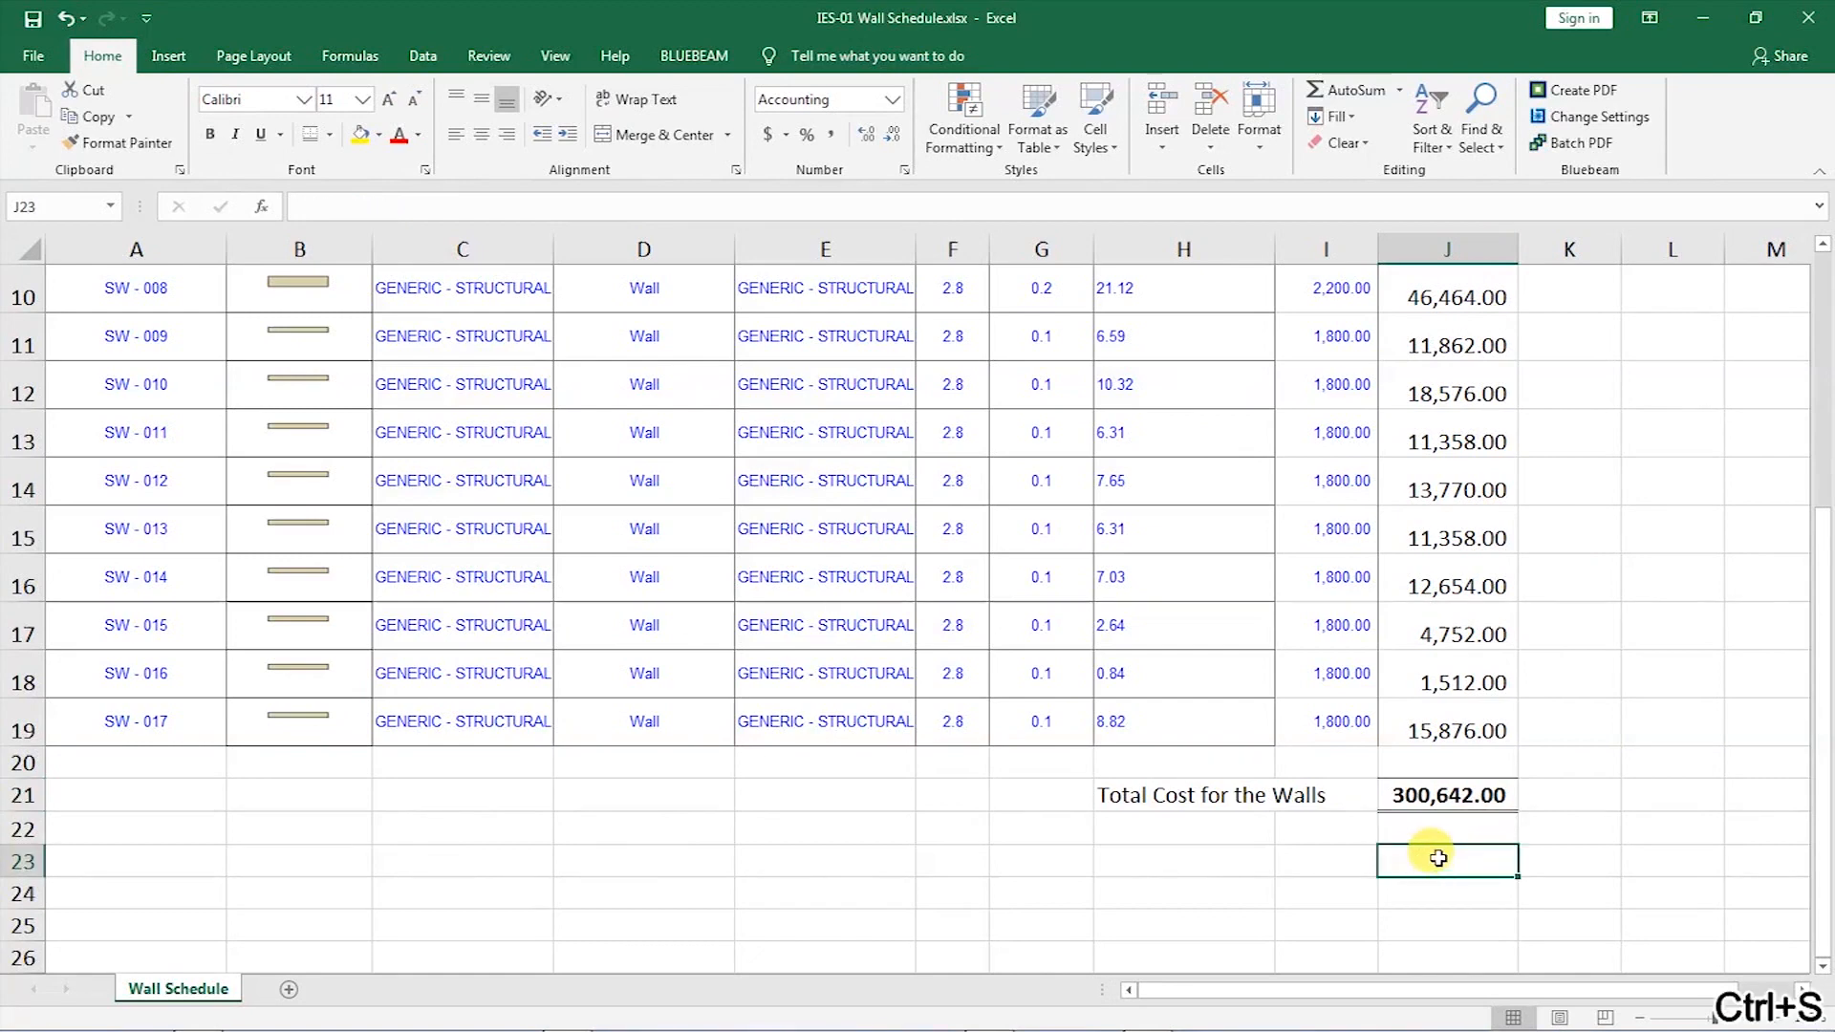
scroll(1410, 830, up, 1)
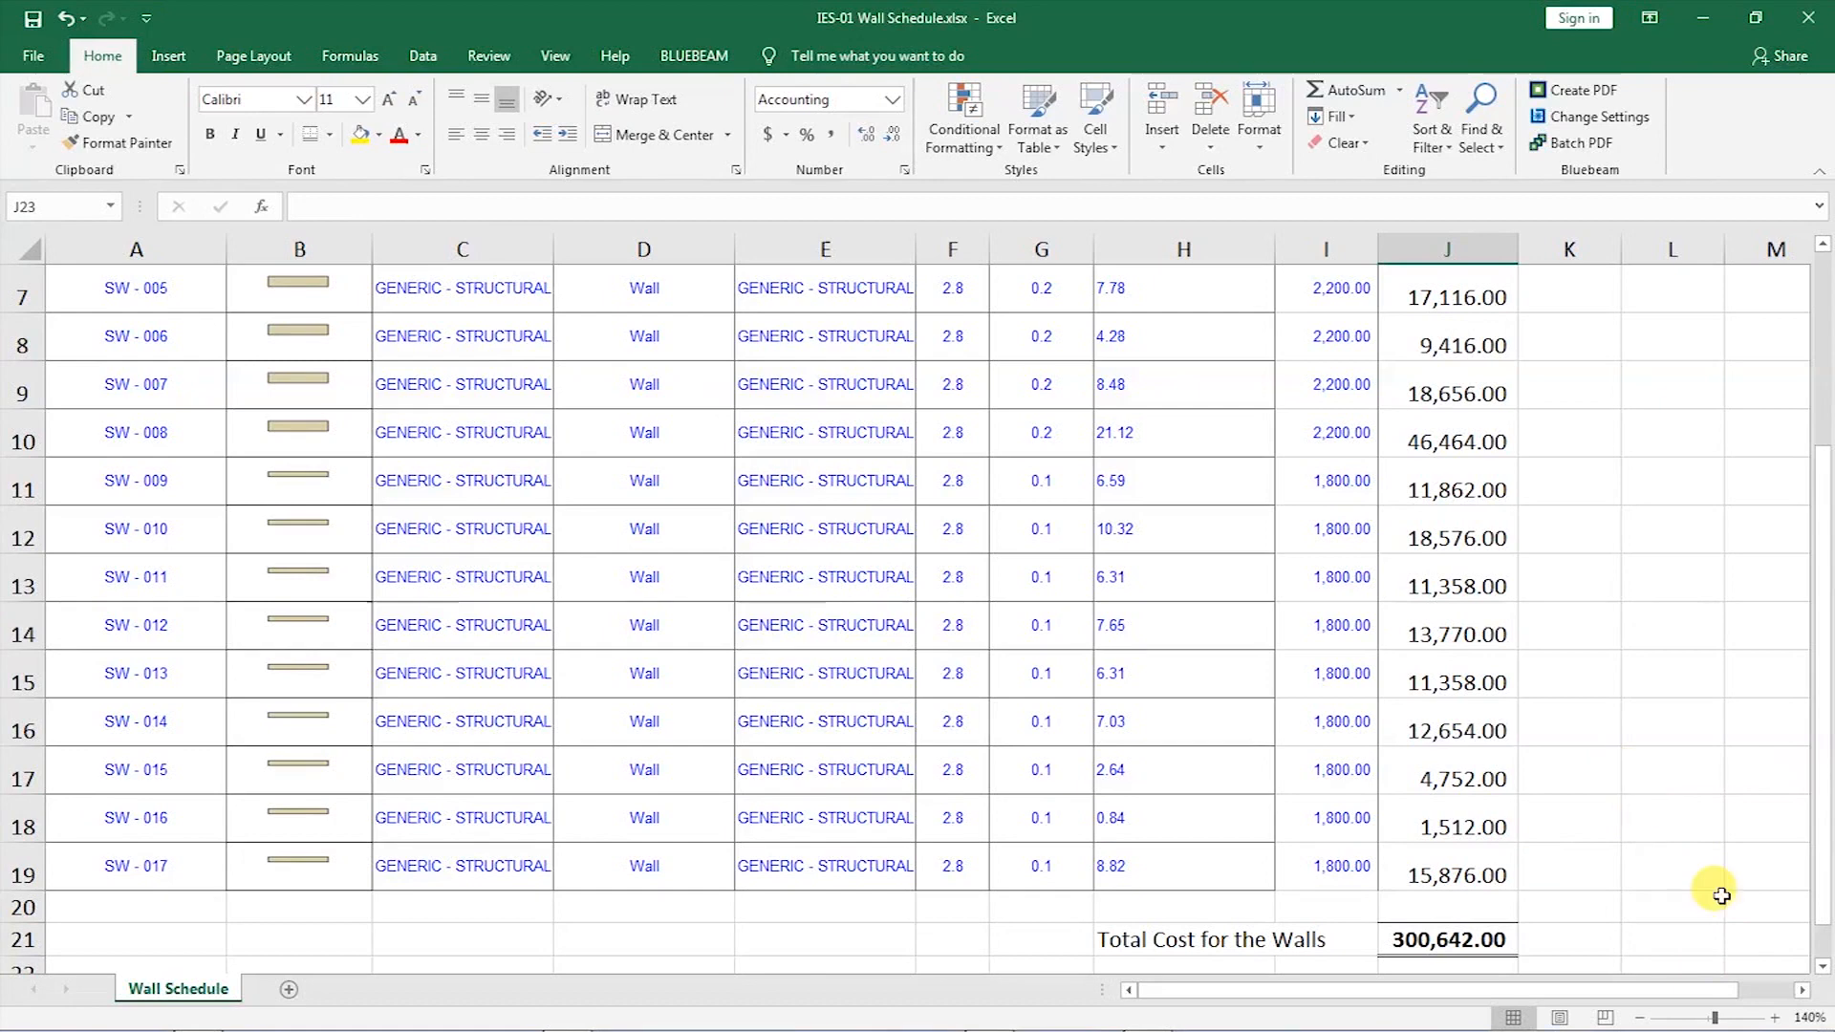
click(1775, 1017)
scroll(1539, 631, down, 1)
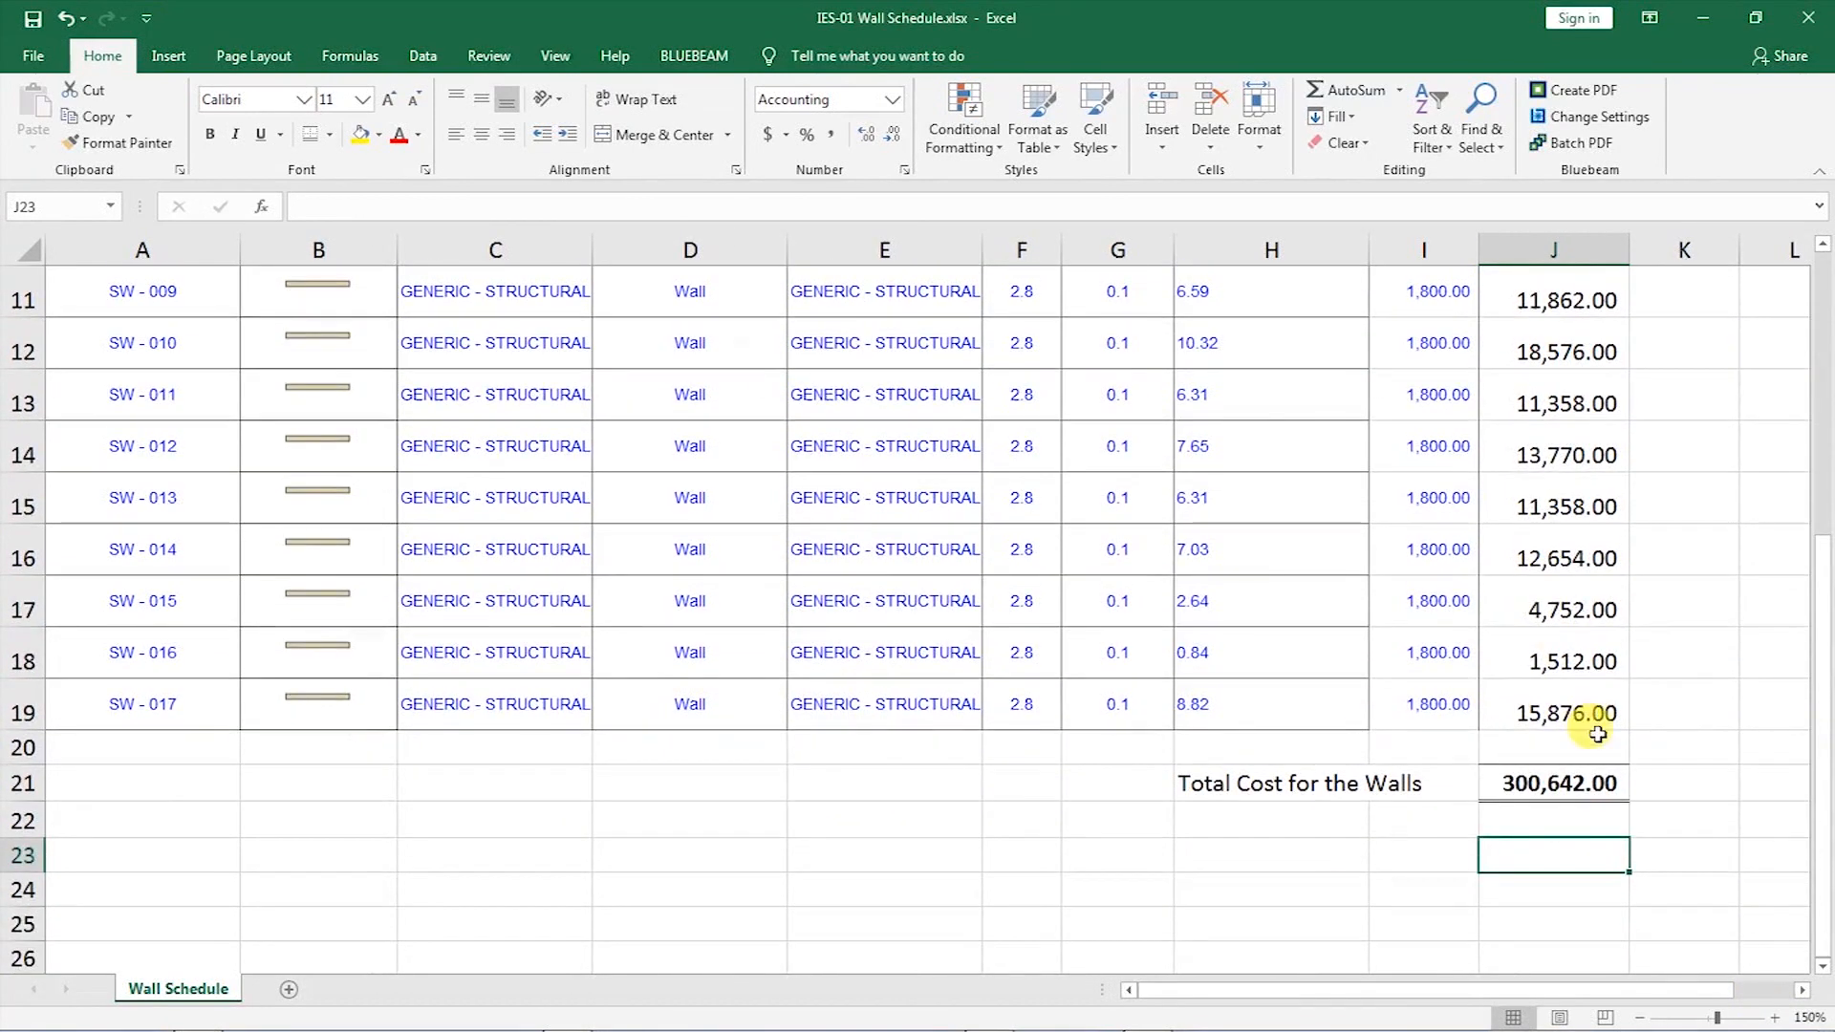
click(1775, 1017)
scroll(1454, 770, up, 3)
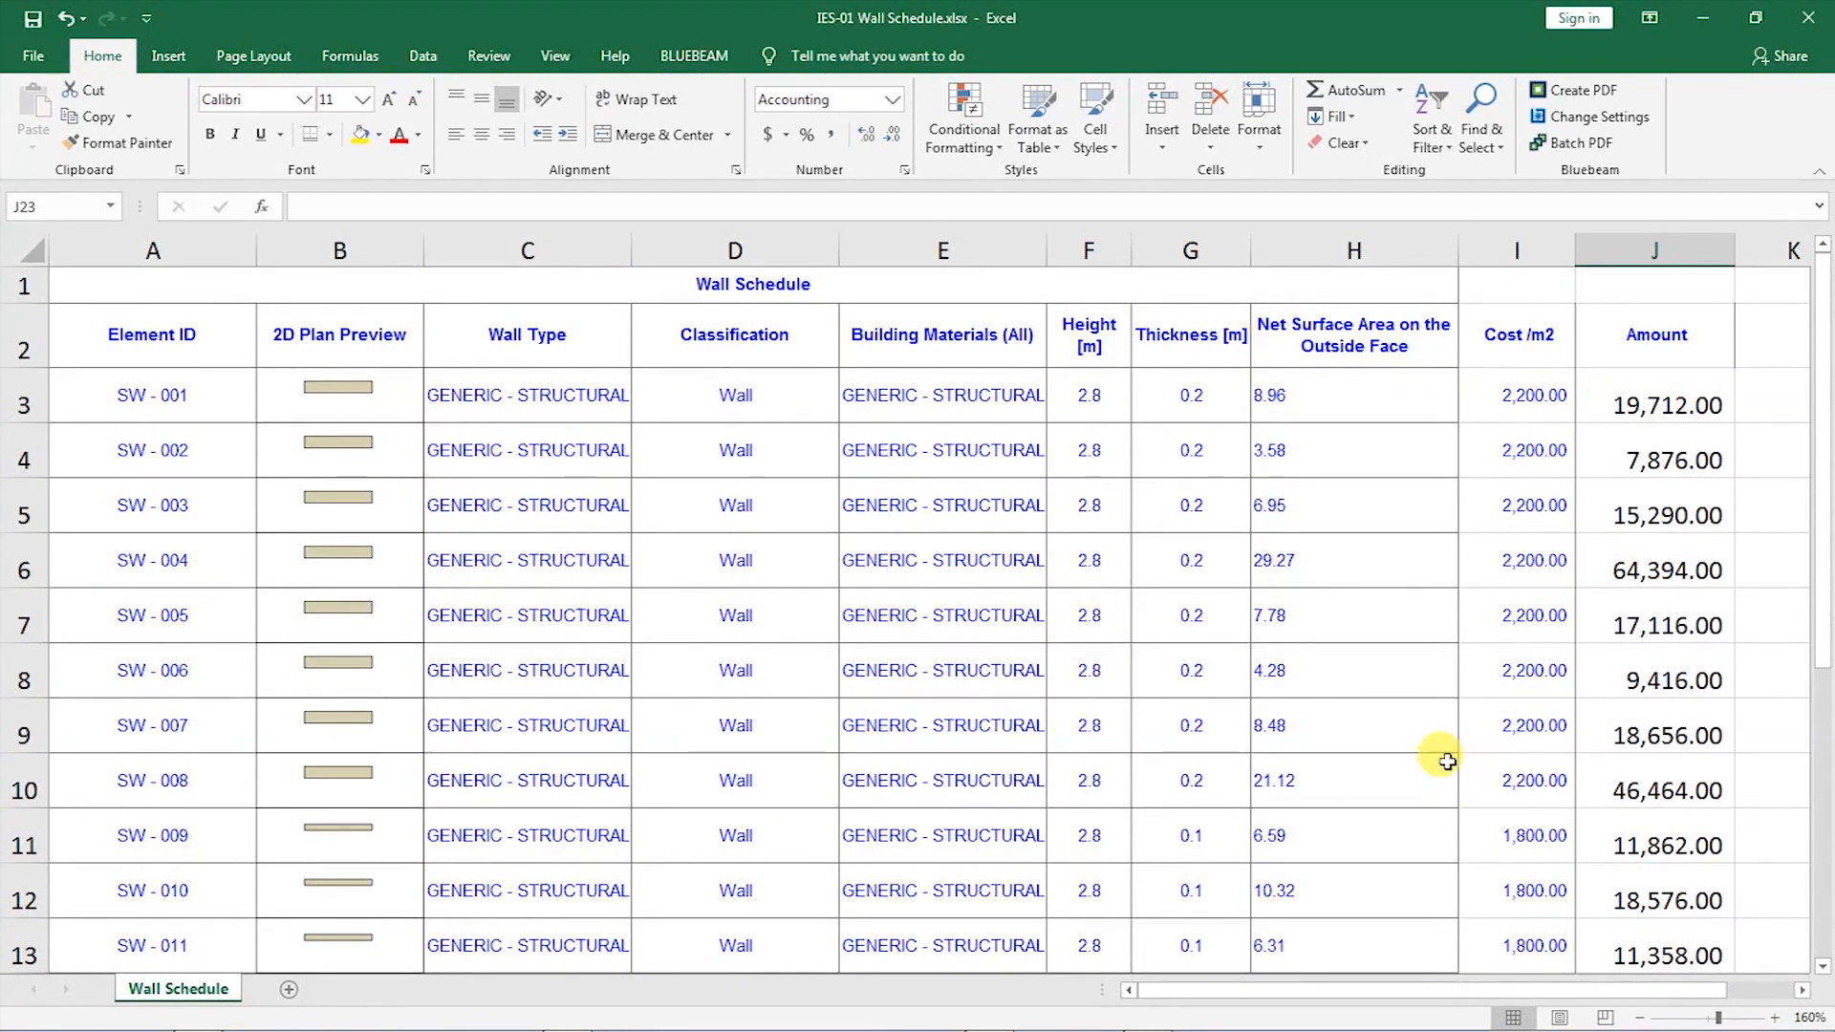
scroll(1389, 608, down, 2)
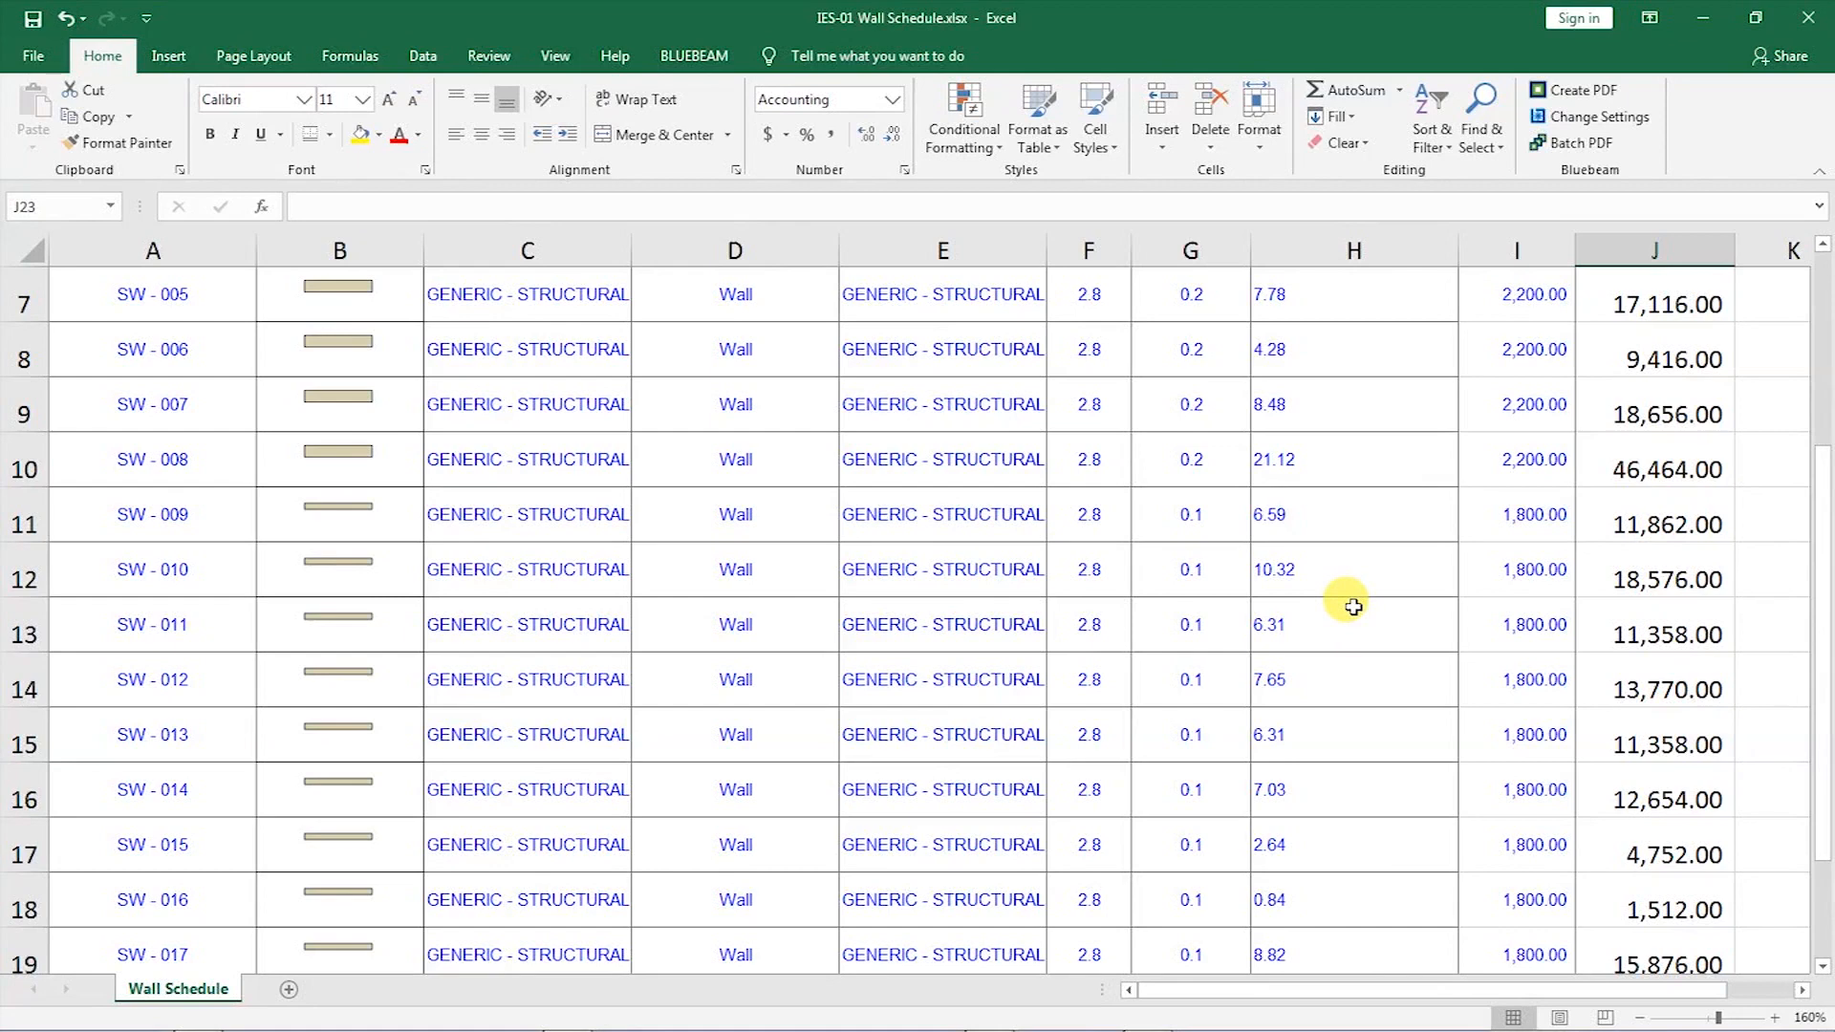
scroll(1353, 607, up, 2)
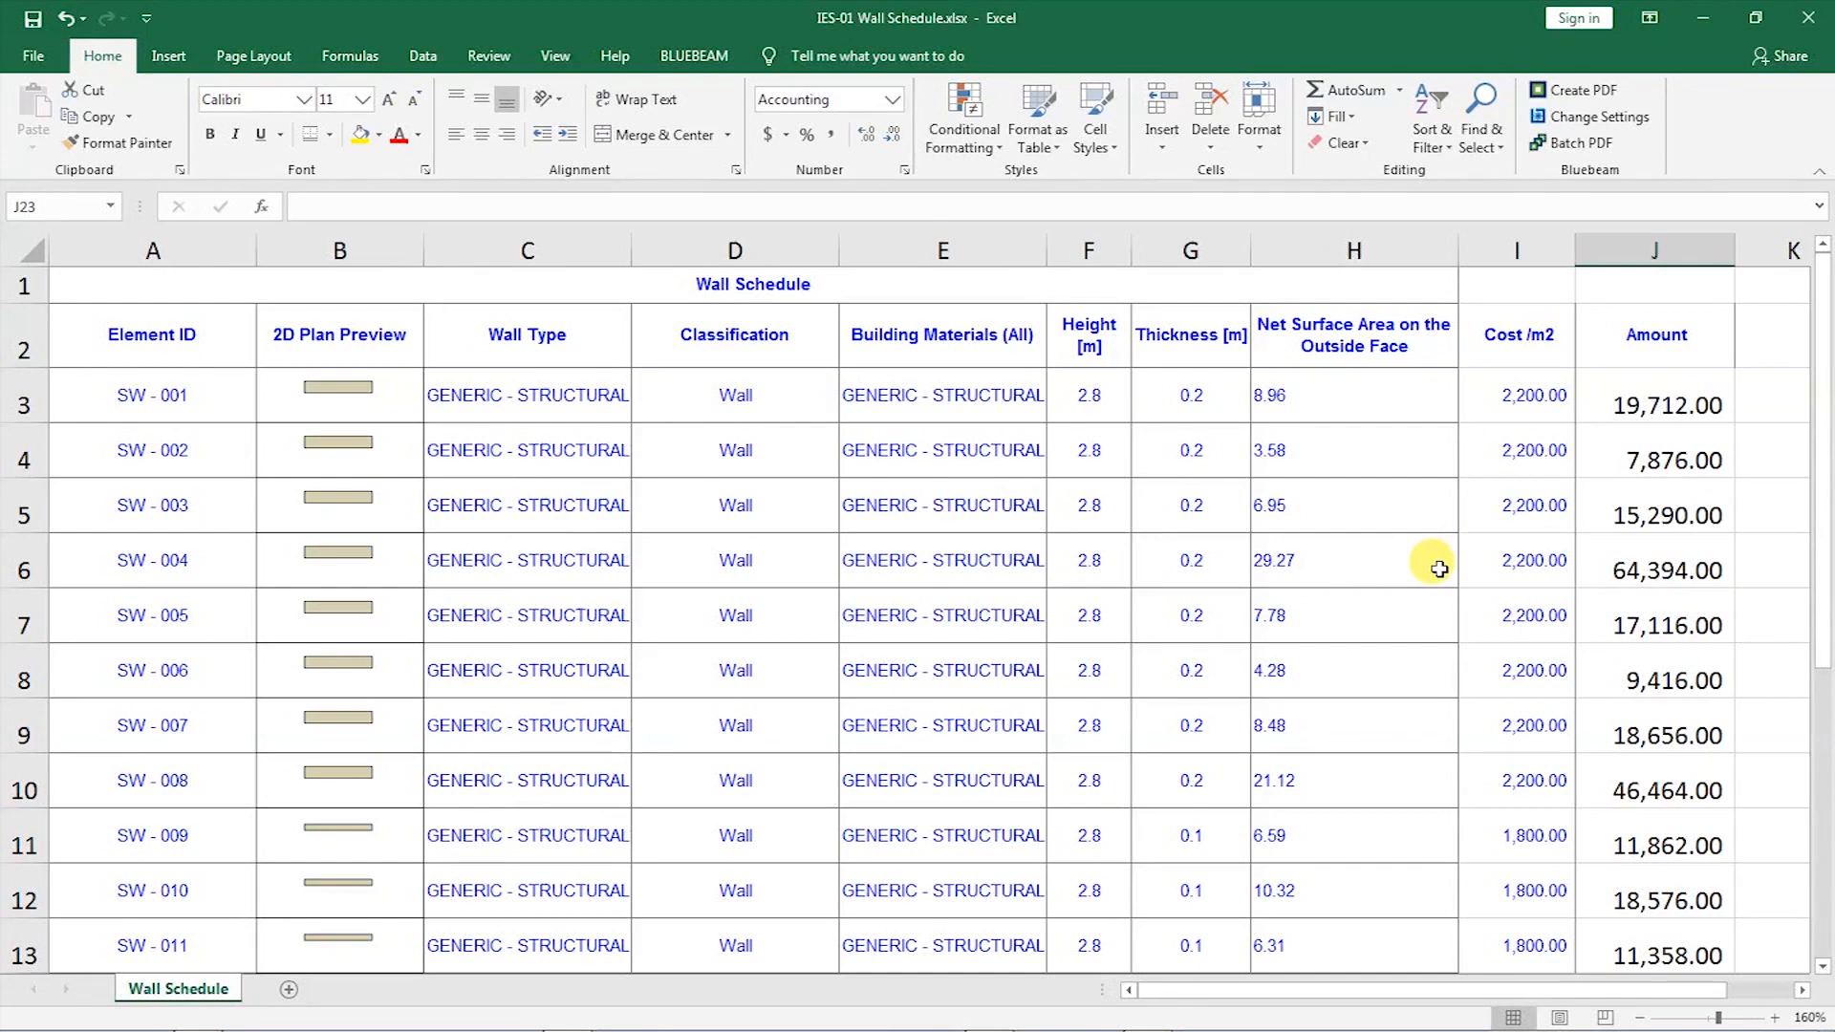
- Examine the added Cost /m2 and Amount columns and the formula in cell J6
click(1536, 394)
click(1638, 402)
drag(1543, 332, 1520, 569)
drag(1654, 325, 1652, 501)
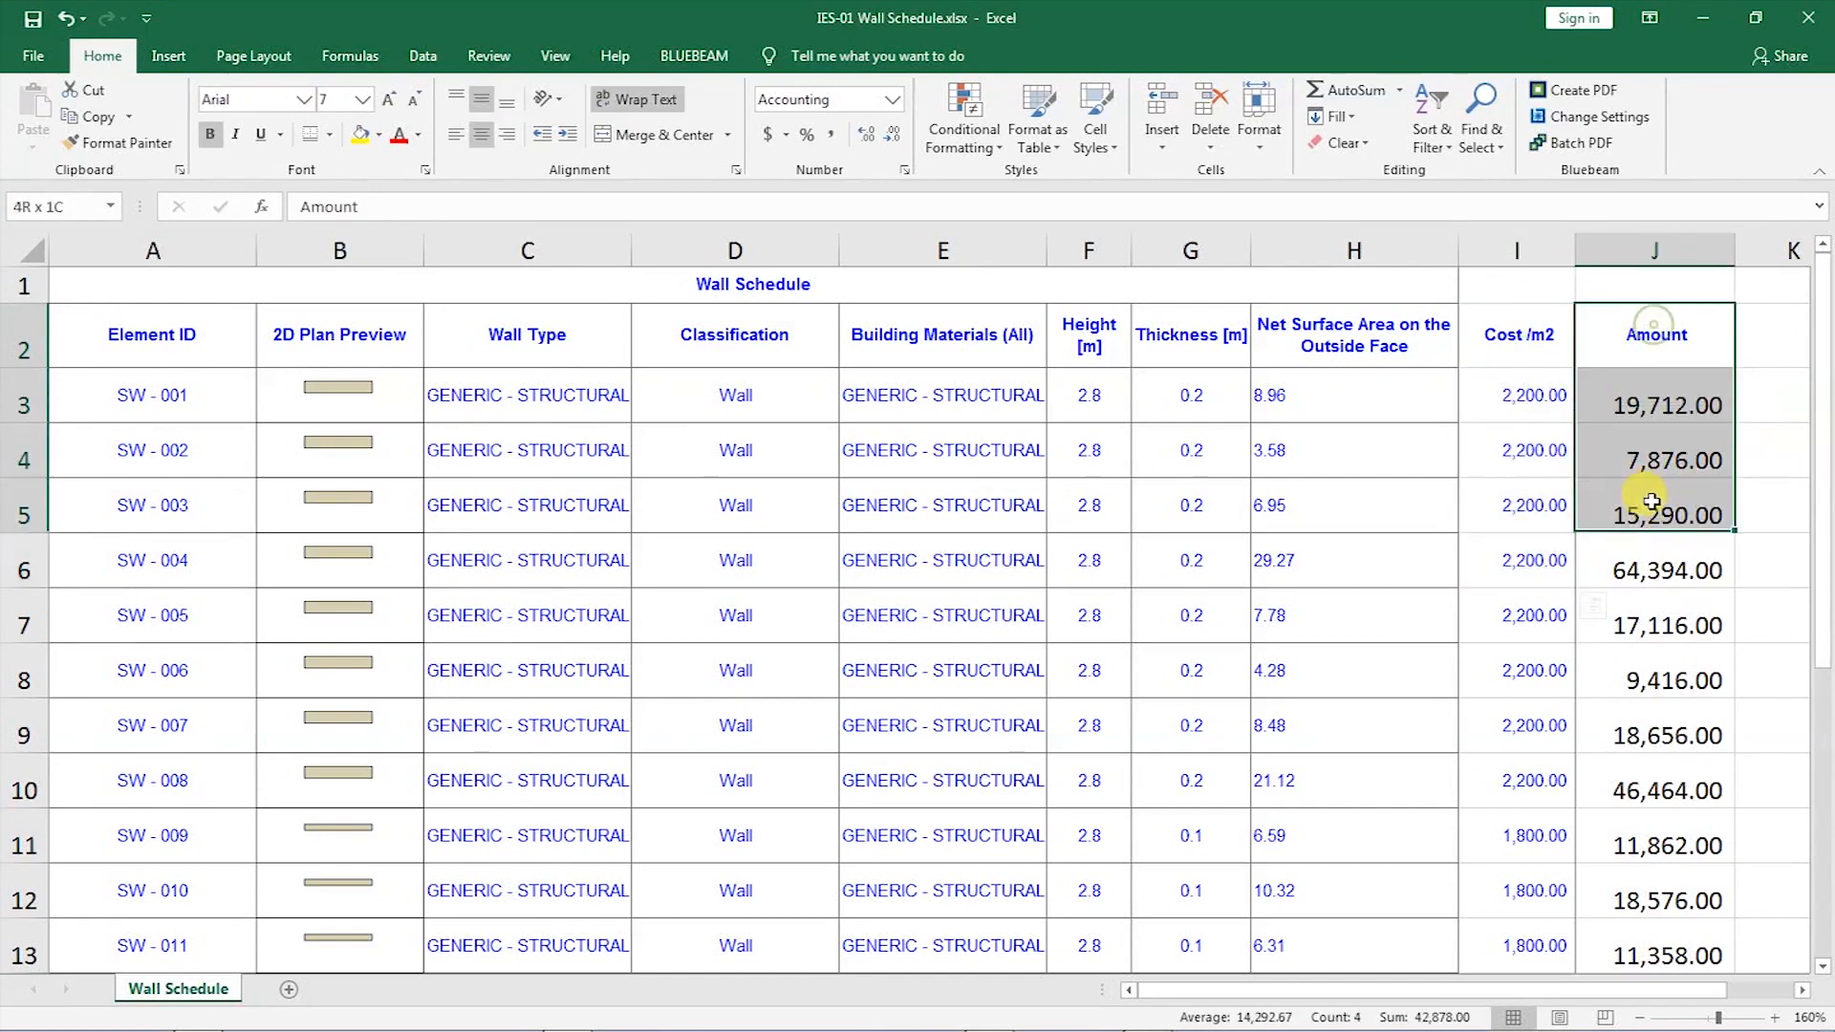
click(1625, 567)
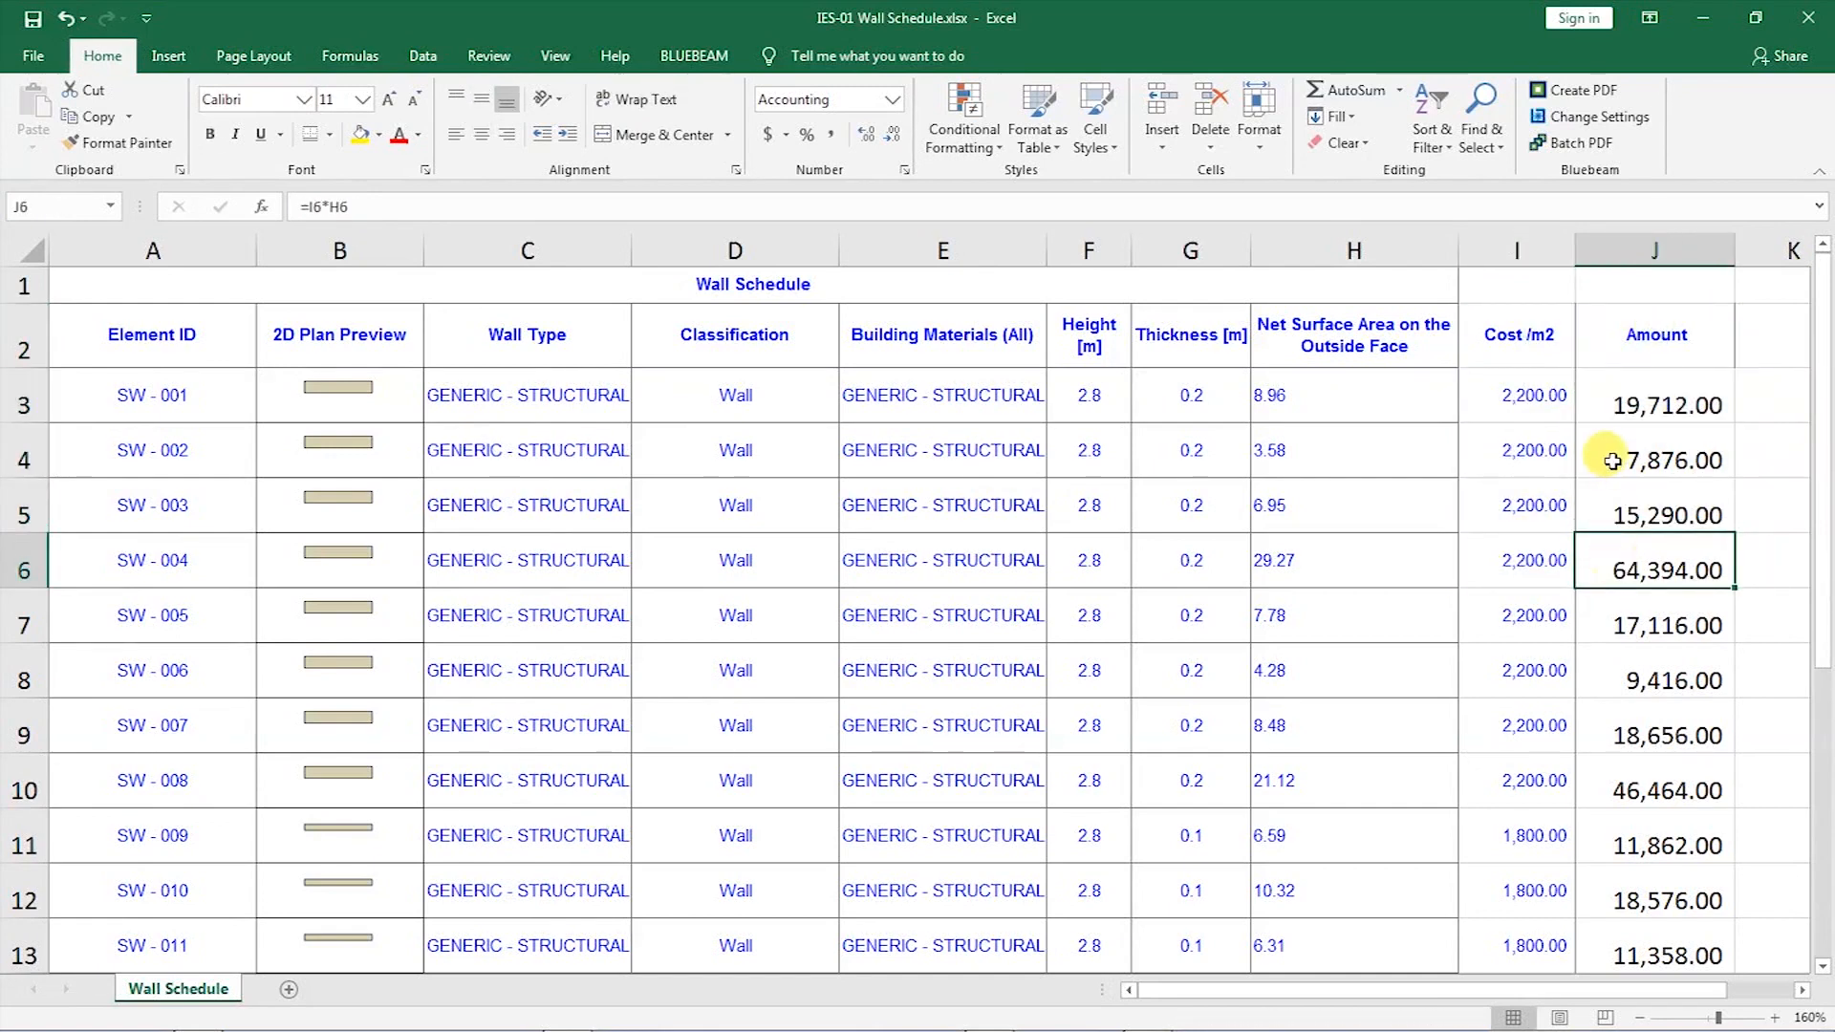
- Examine the Amount formula in cell J3 and the wall cost total in J21 together with the wall rows it sums
double_click(1636, 409)
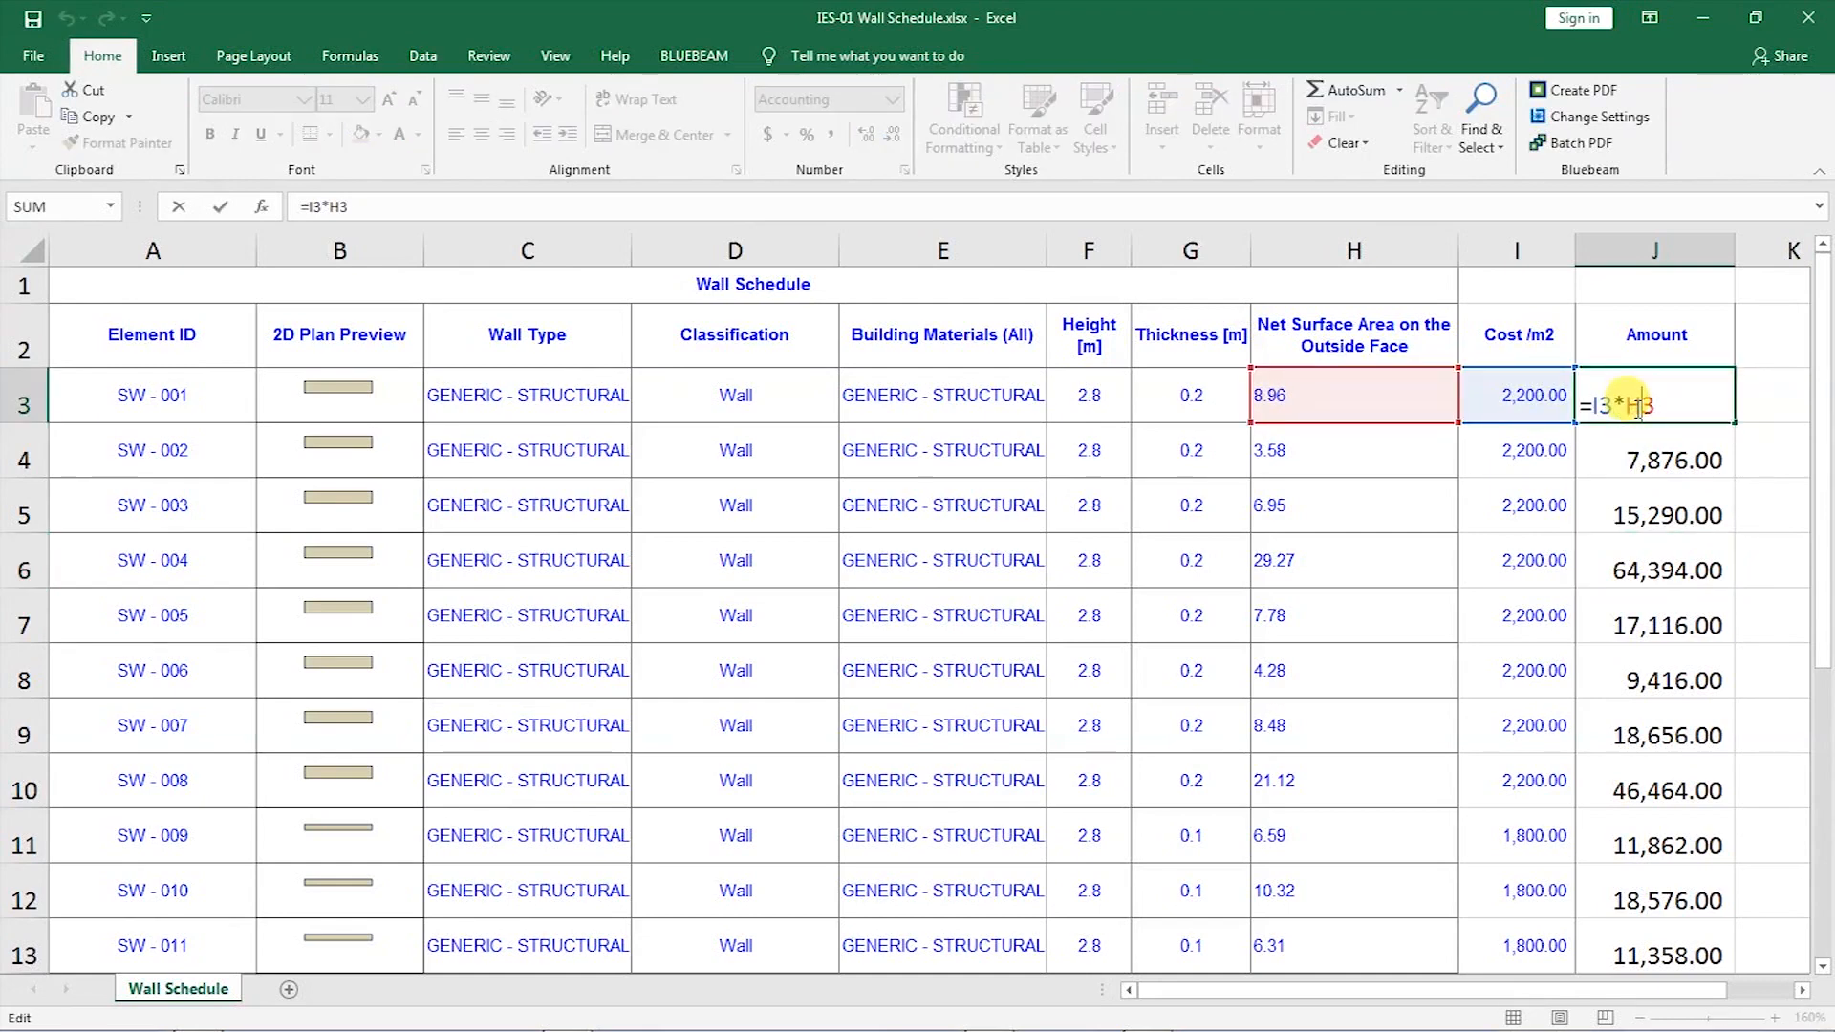
key(Return)
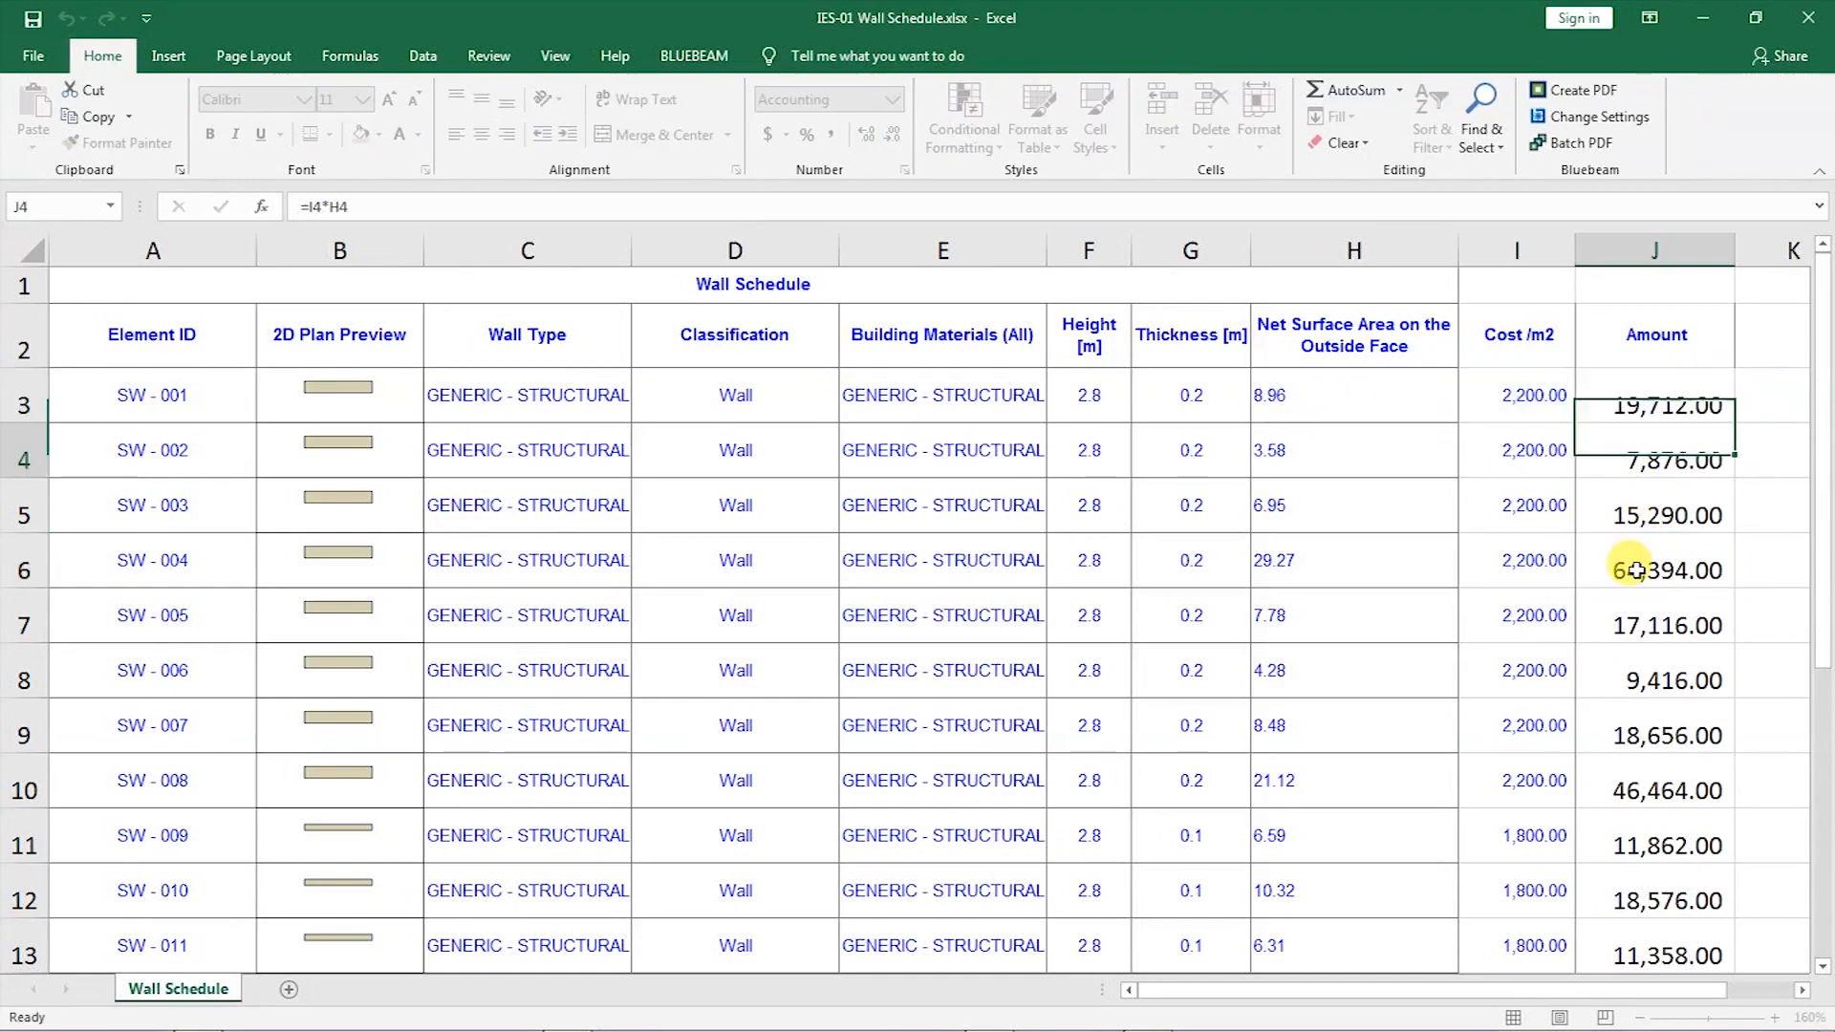
scroll(1637, 571, down, 6)
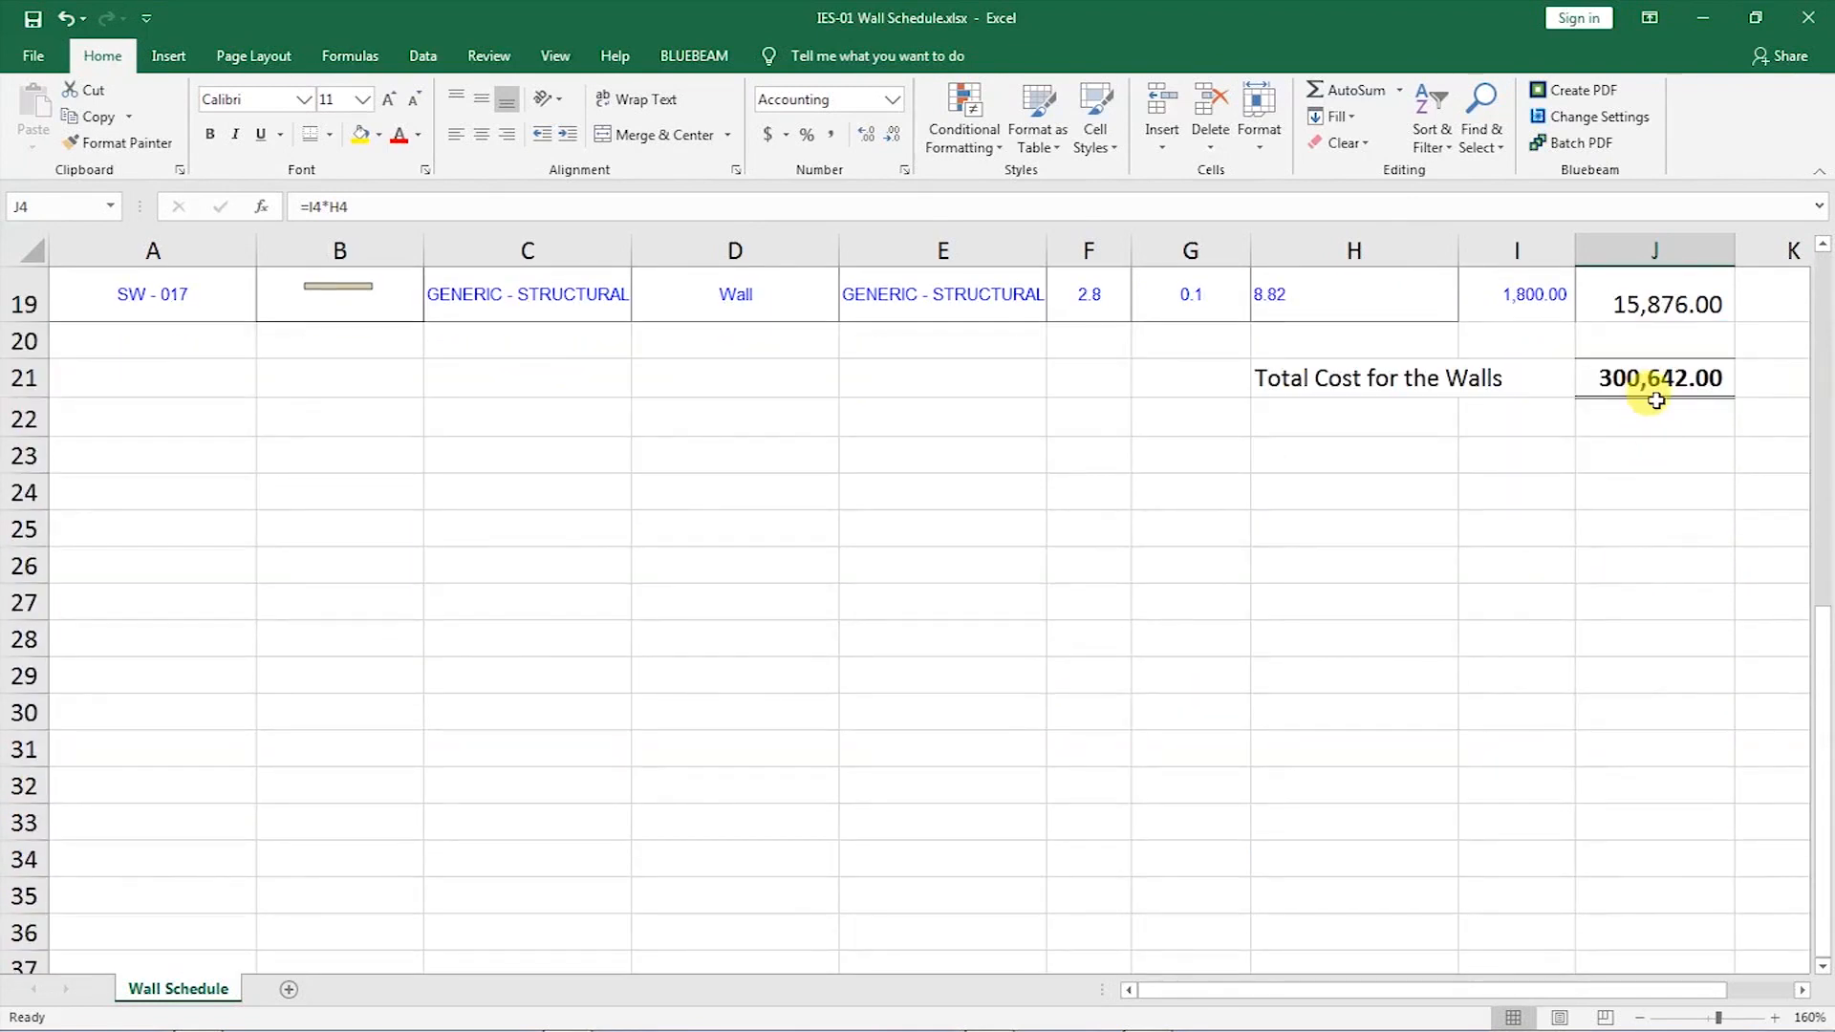
click(1657, 402)
scroll(1633, 732, up, 3)
scroll(1631, 717, up, 1)
scroll(1623, 717, down, 3)
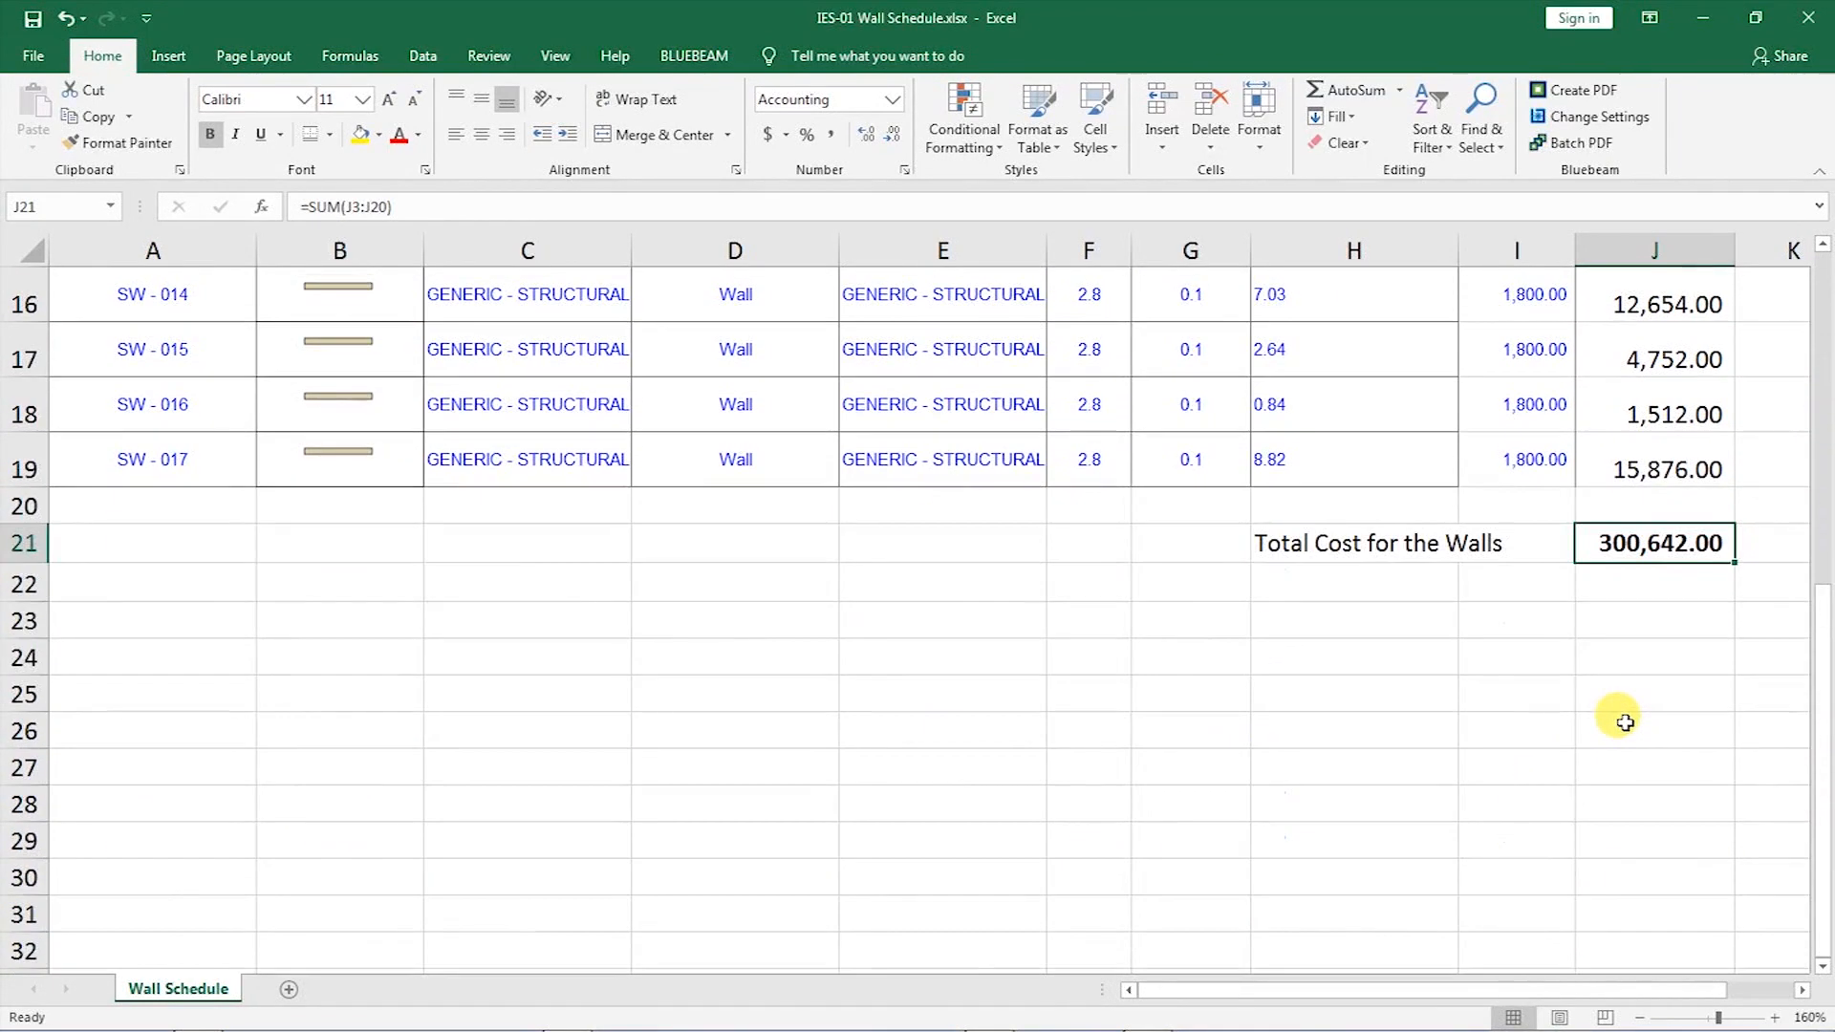
click(1619, 624)
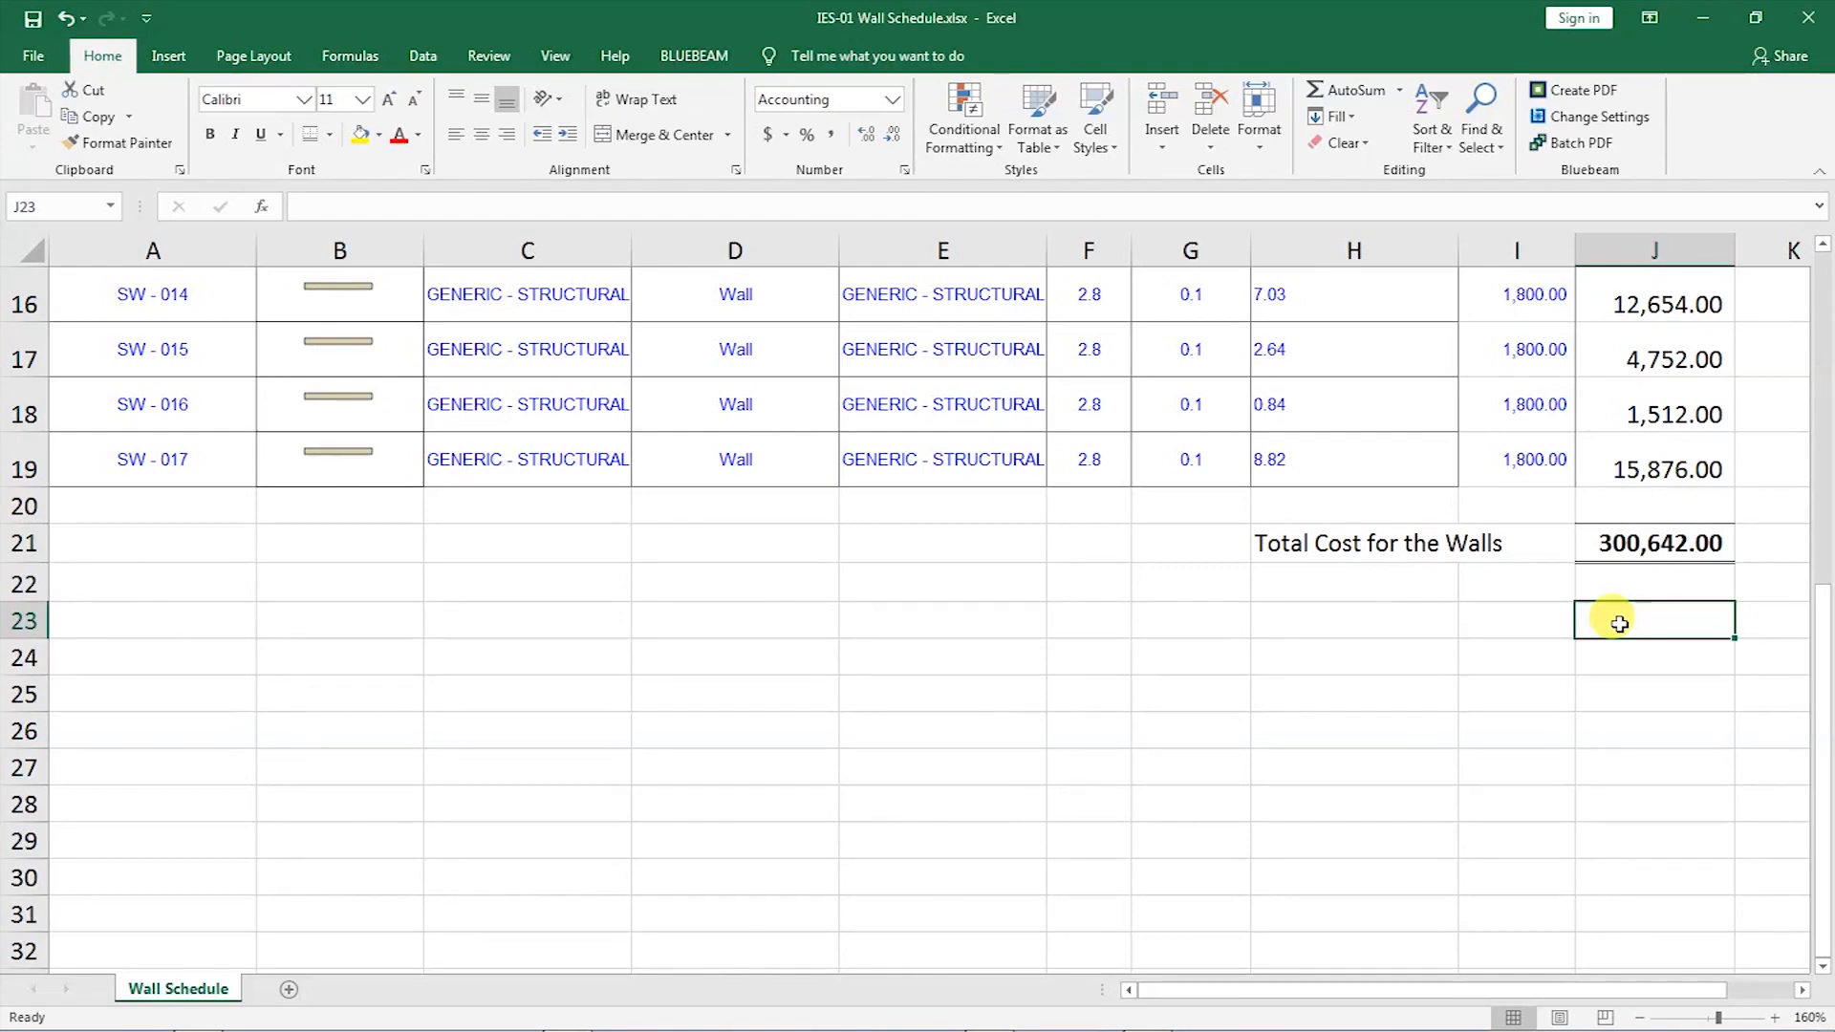
scroll(1581, 717, up, 3)
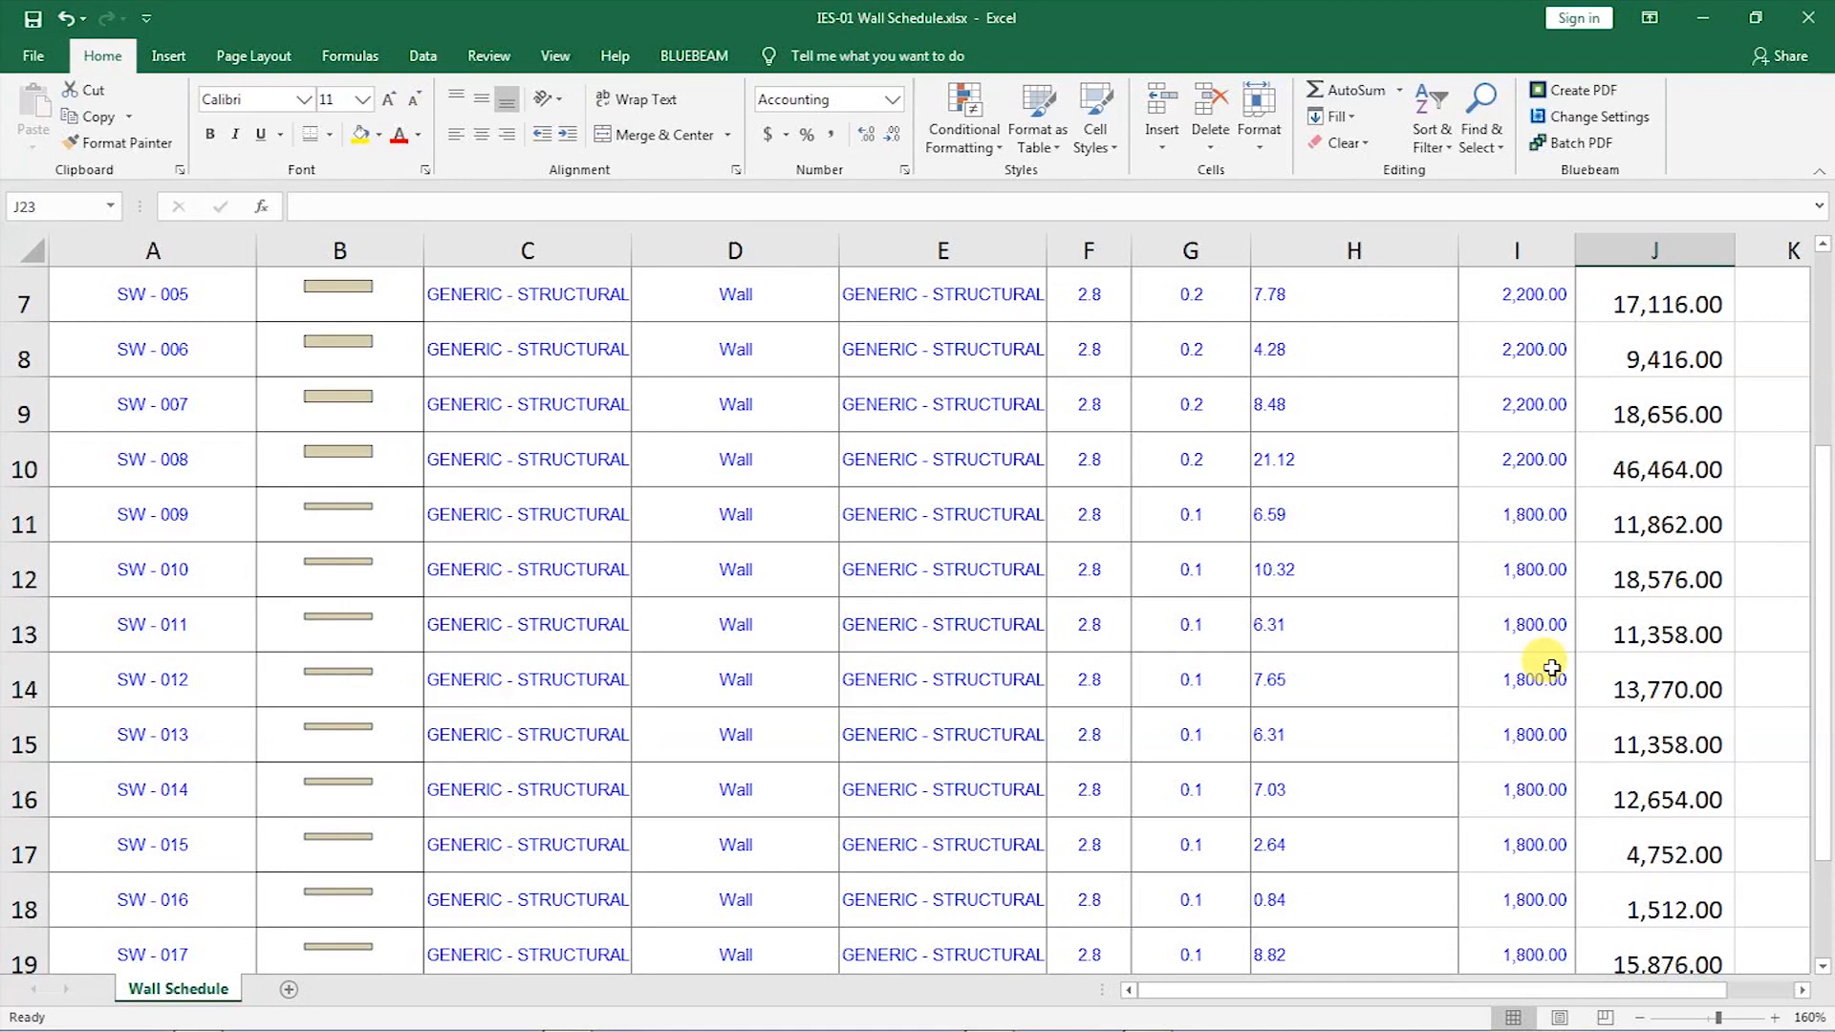
scroll(1552, 668, down, 1)
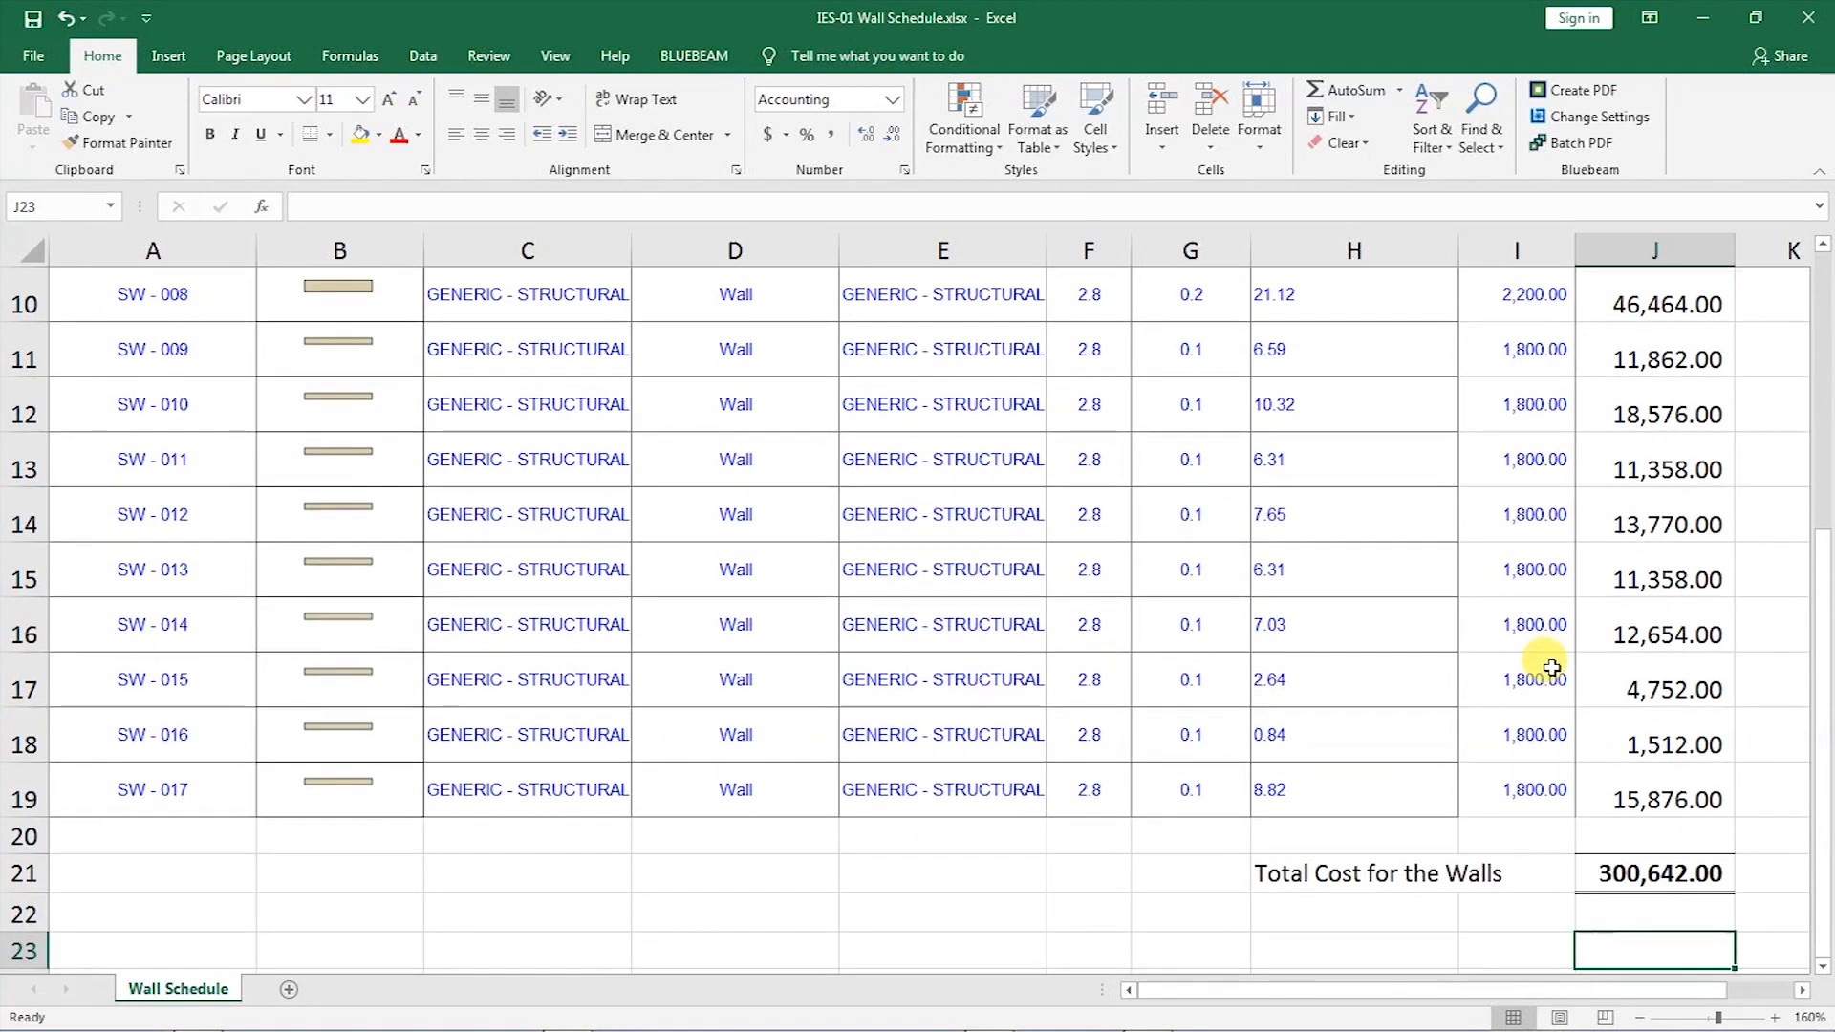